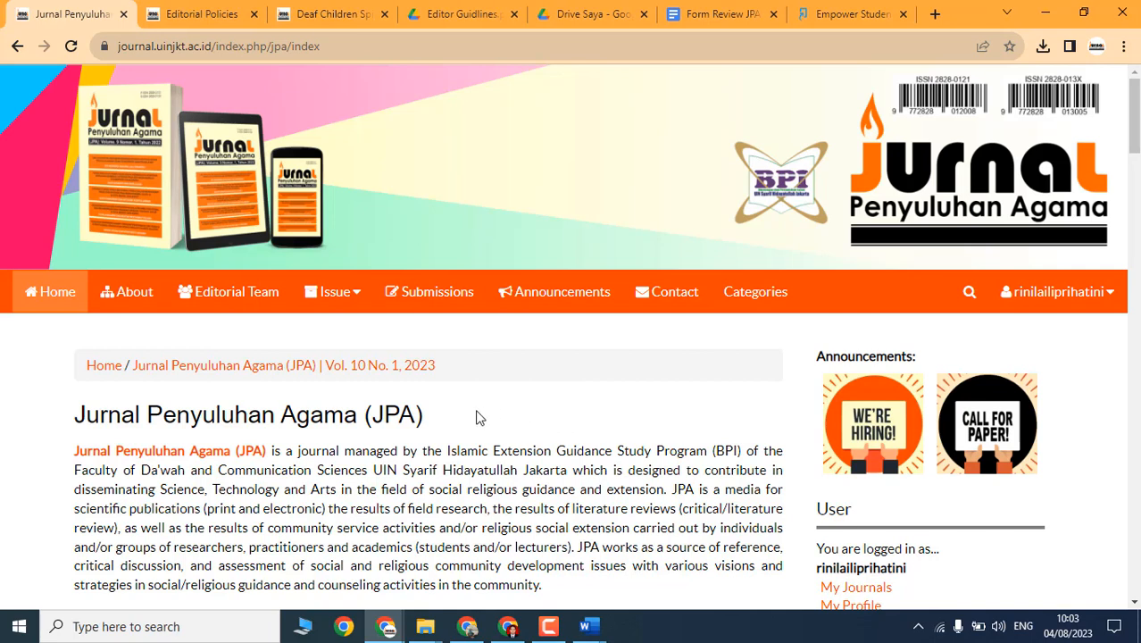
Step: Switch to the Editorial Policies tab and jump to its Editor Guidelines section
scroll(504, 465, "down", 3)
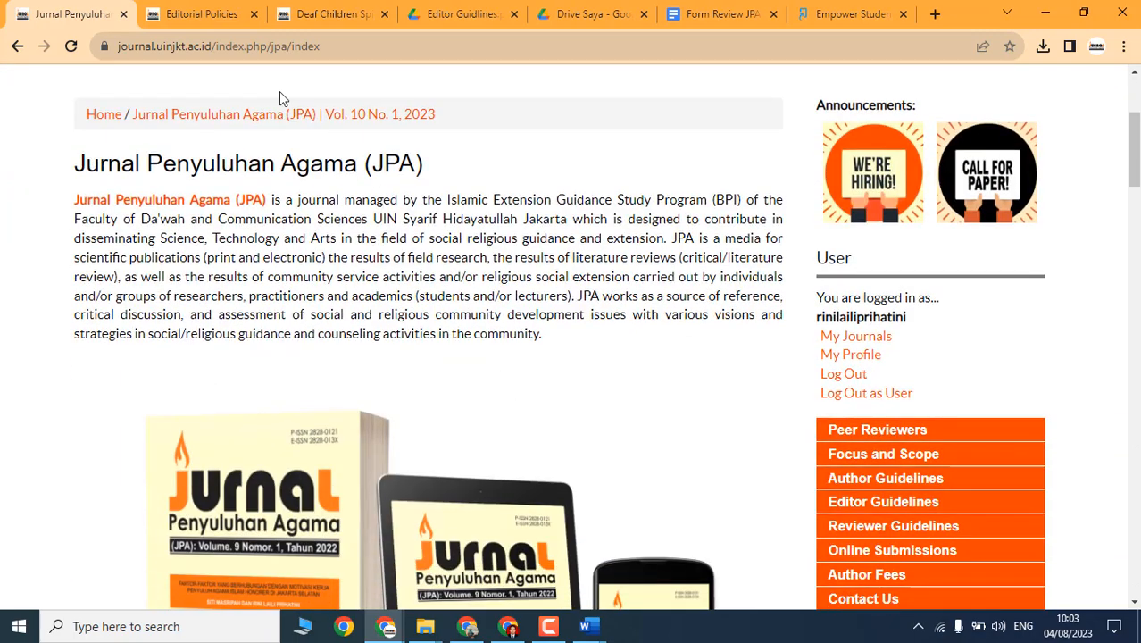
left_click(202, 14)
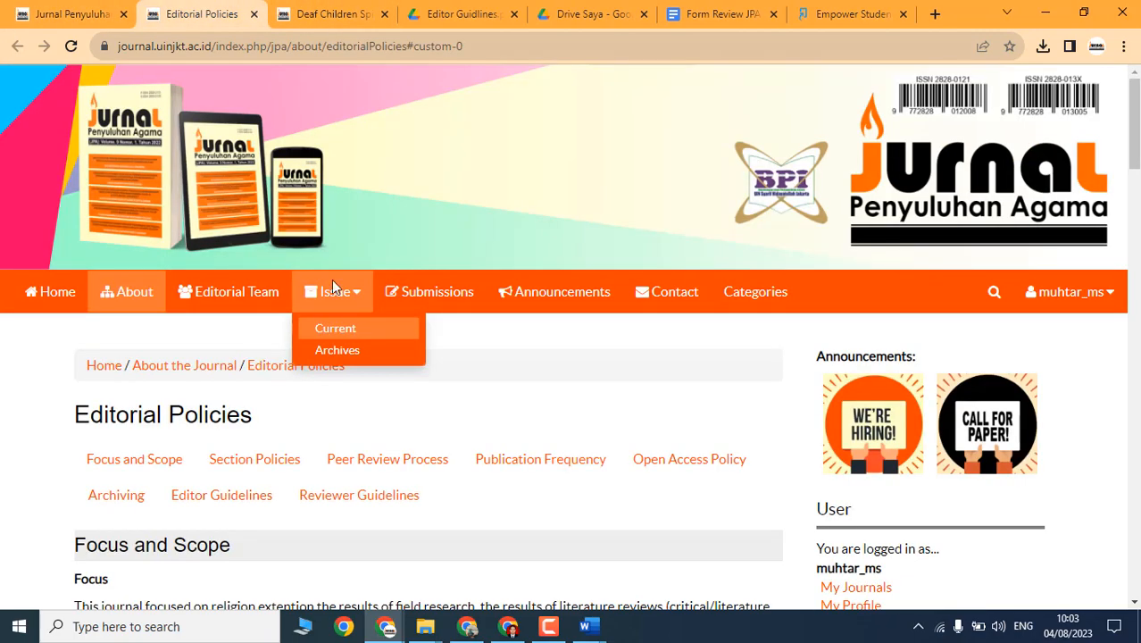
scroll(336, 288, "down", 5)
left_click(883, 317)
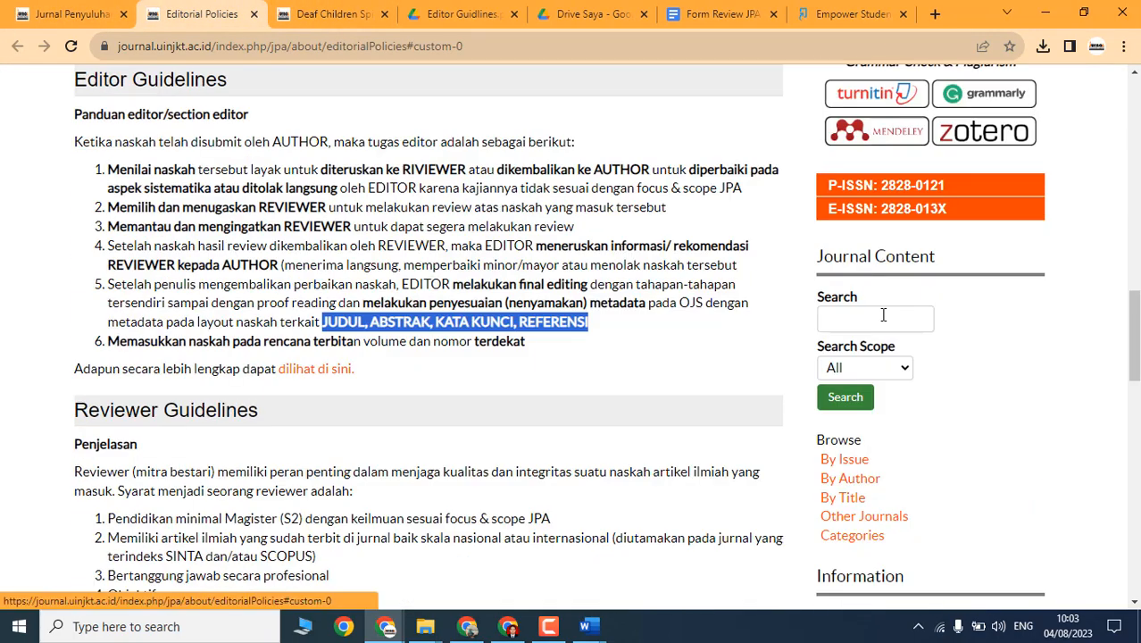
Step: Highlight the Editor Guidelines' opening line, its six editor duties, then the first duty
left_click(234, 184)
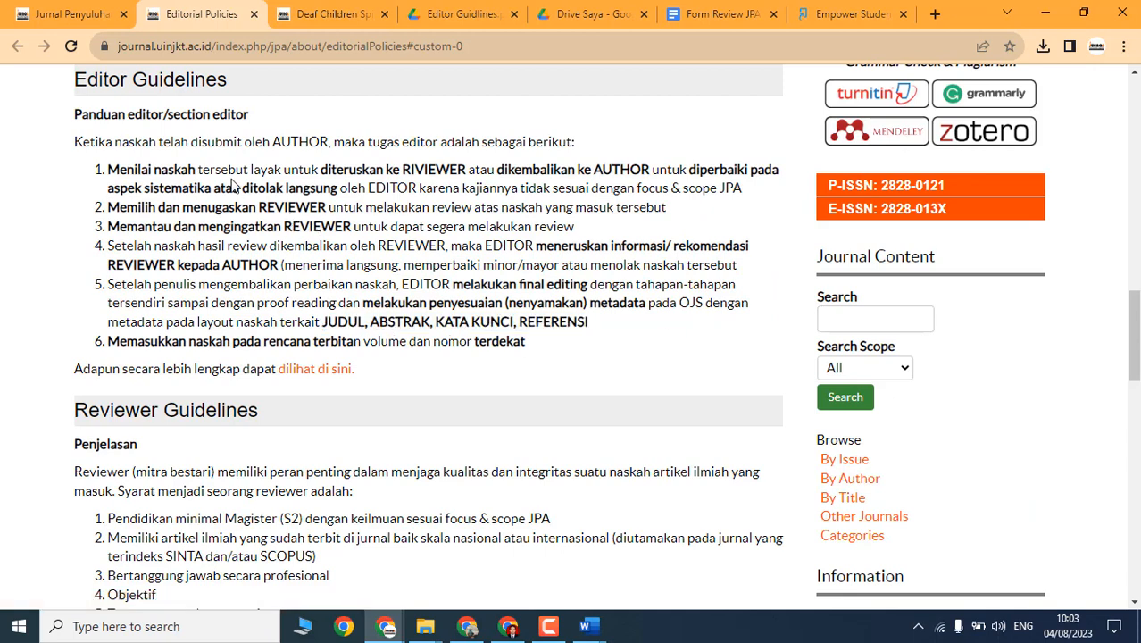
left_click_drag(79, 145, 616, 156)
left_click(348, 186)
left_click_drag(109, 174, 529, 359)
left_click(174, 185)
left_click_drag(110, 170, 337, 175)
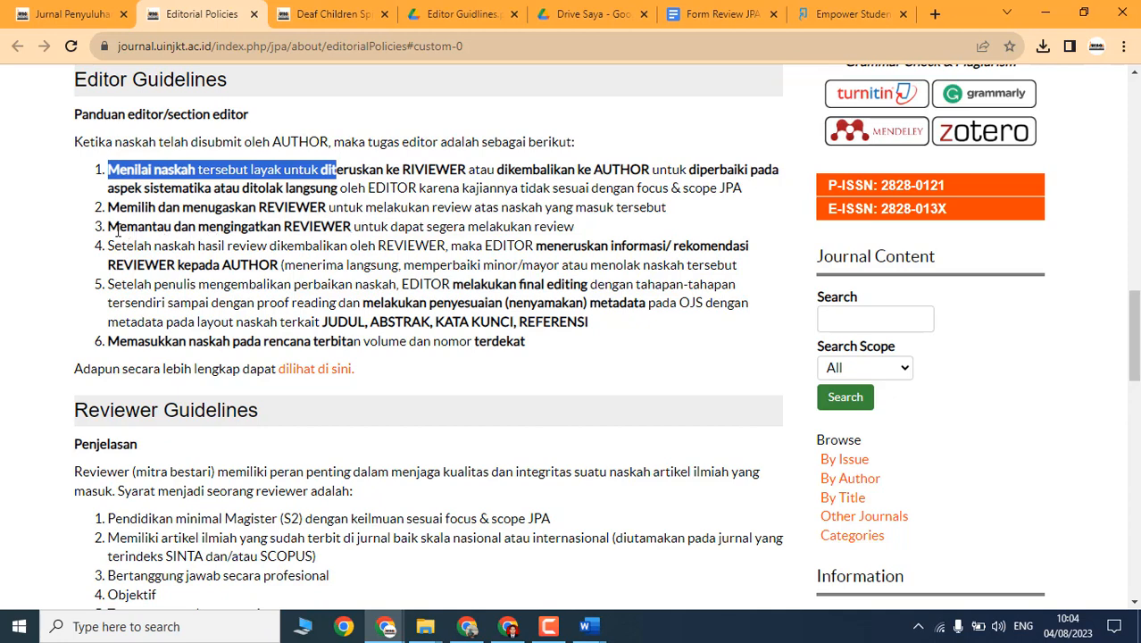
left_click_drag(110, 226, 384, 228)
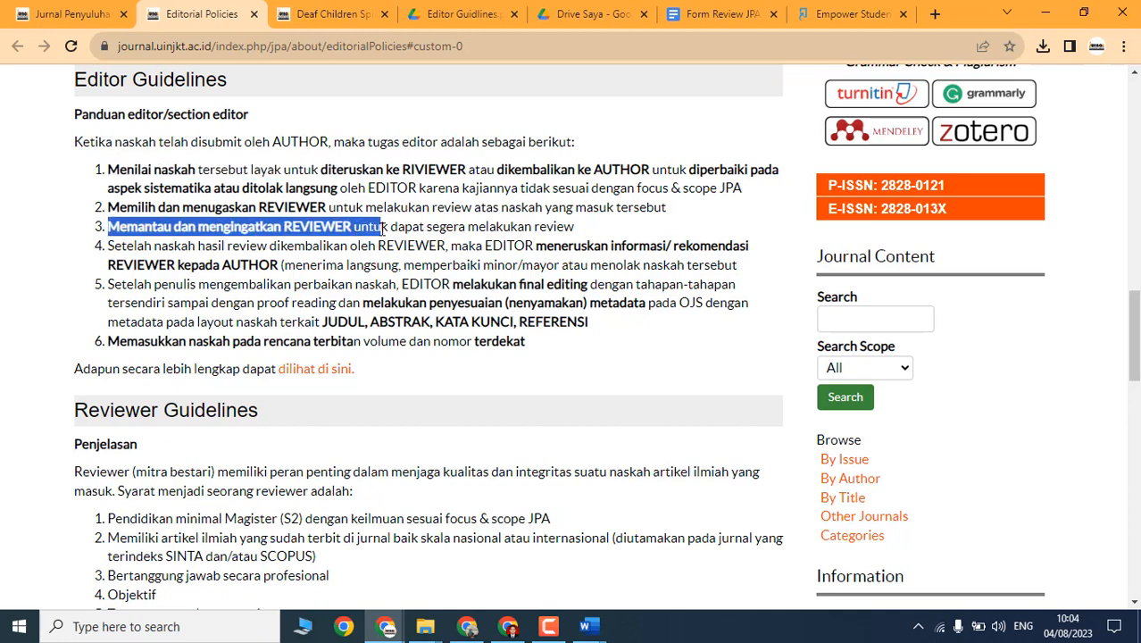
left_click_drag(578, 229, 295, 227)
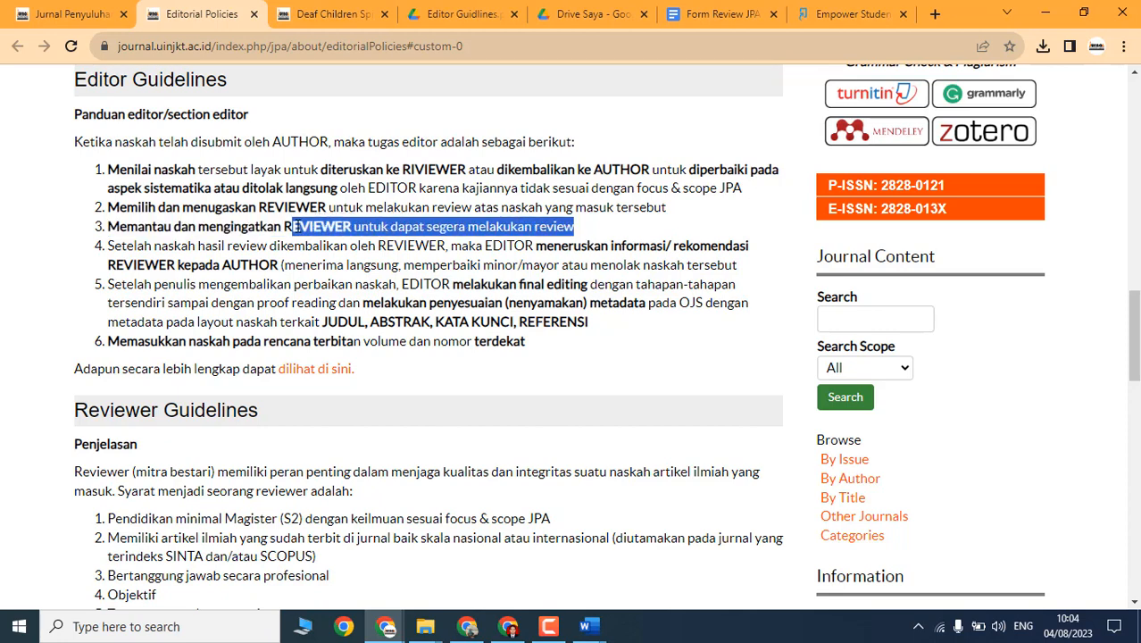
left_click_drag(199, 246, 732, 259)
left_click(498, 246)
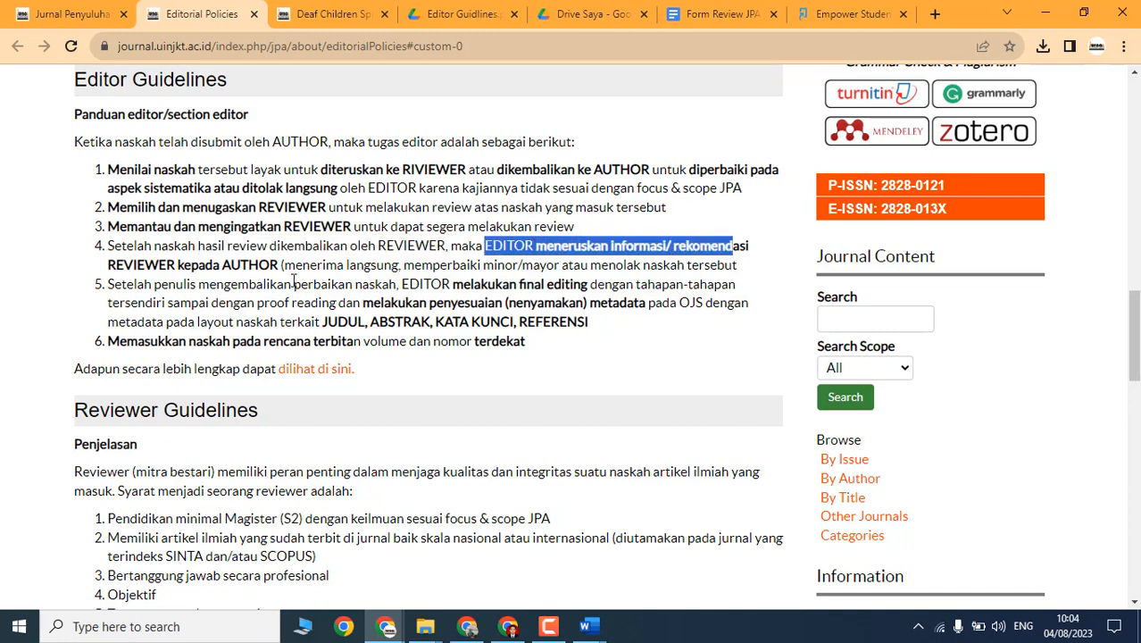
left_click_drag(303, 266, 484, 262)
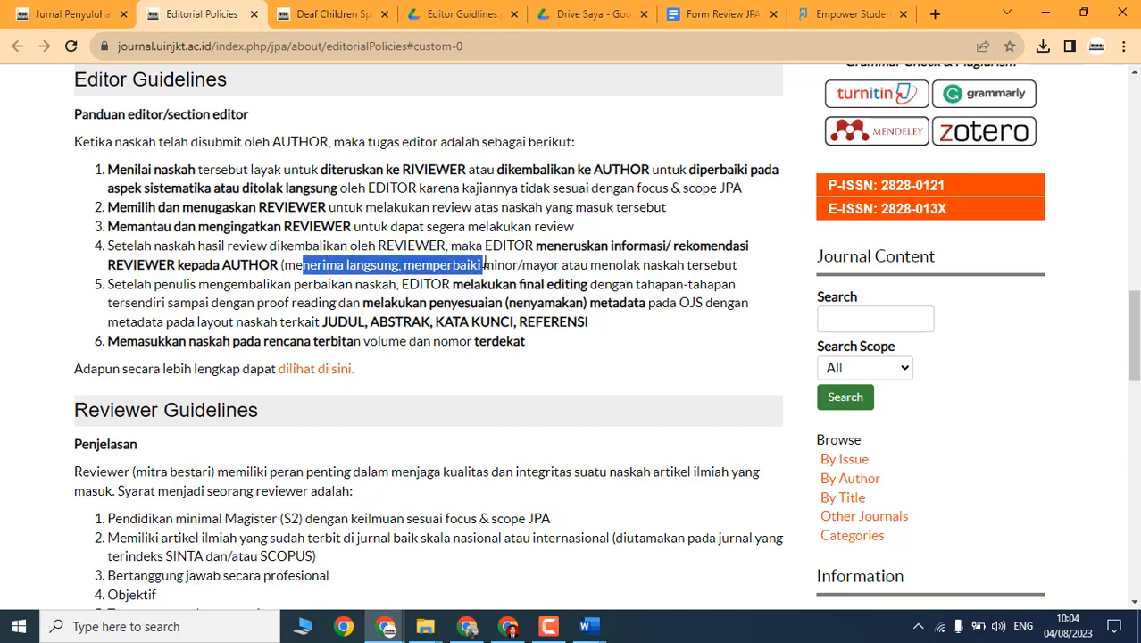
left_click_drag(123, 285, 600, 295)
left_click(445, 284)
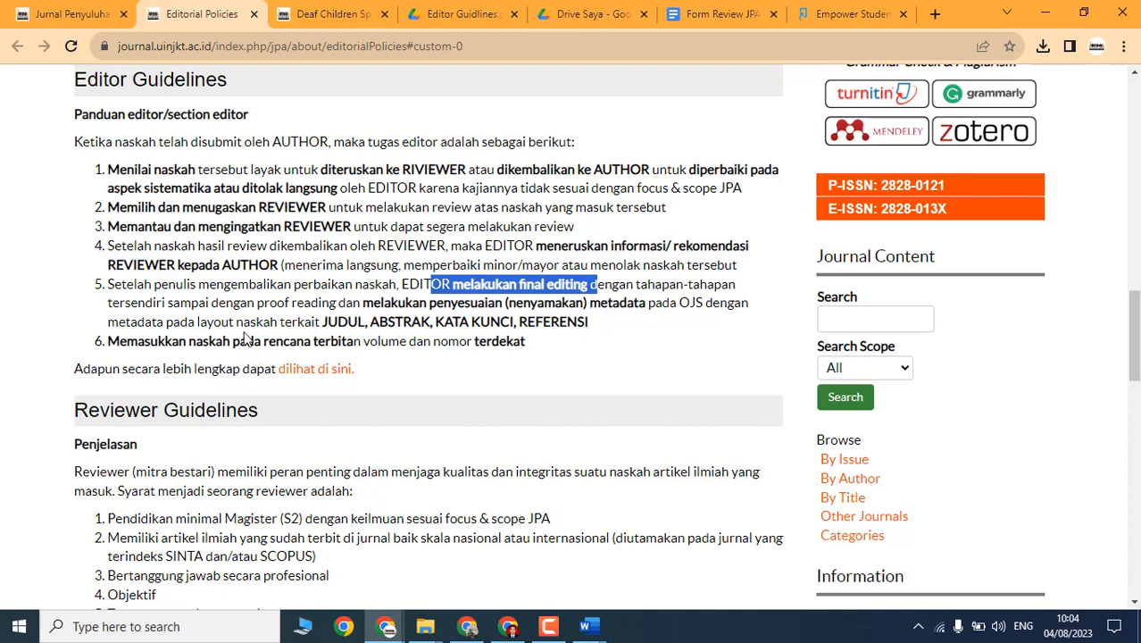
left_click_drag(320, 323, 500, 323)
left_click_drag(589, 324, 333, 326)
left_click_drag(163, 344, 75, 148)
left_click(568, 355)
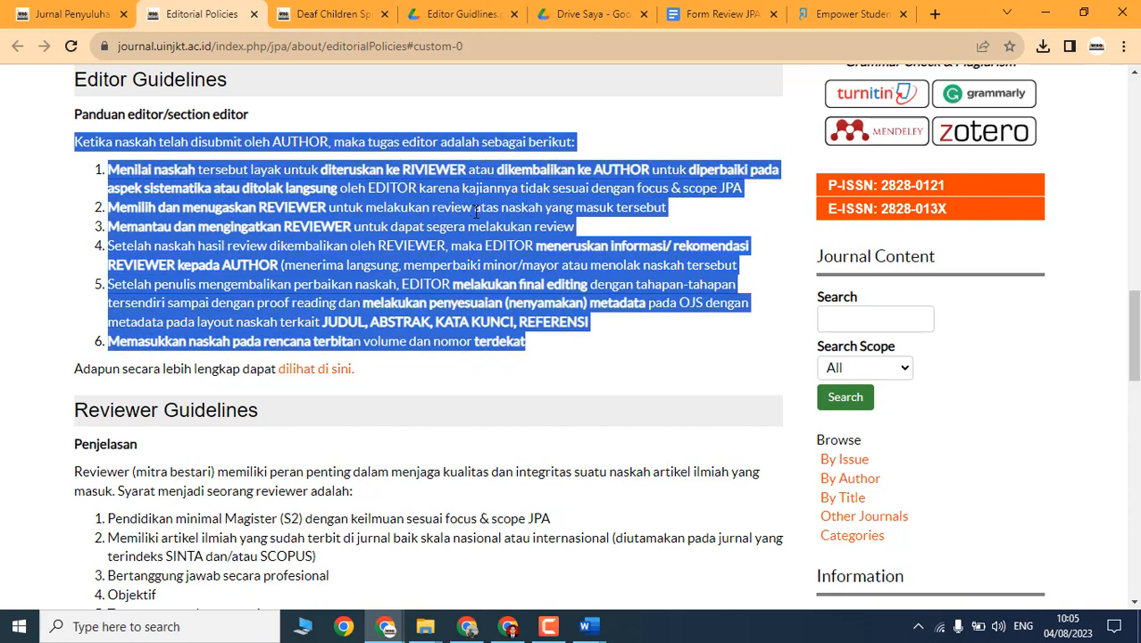
left_click(386, 222)
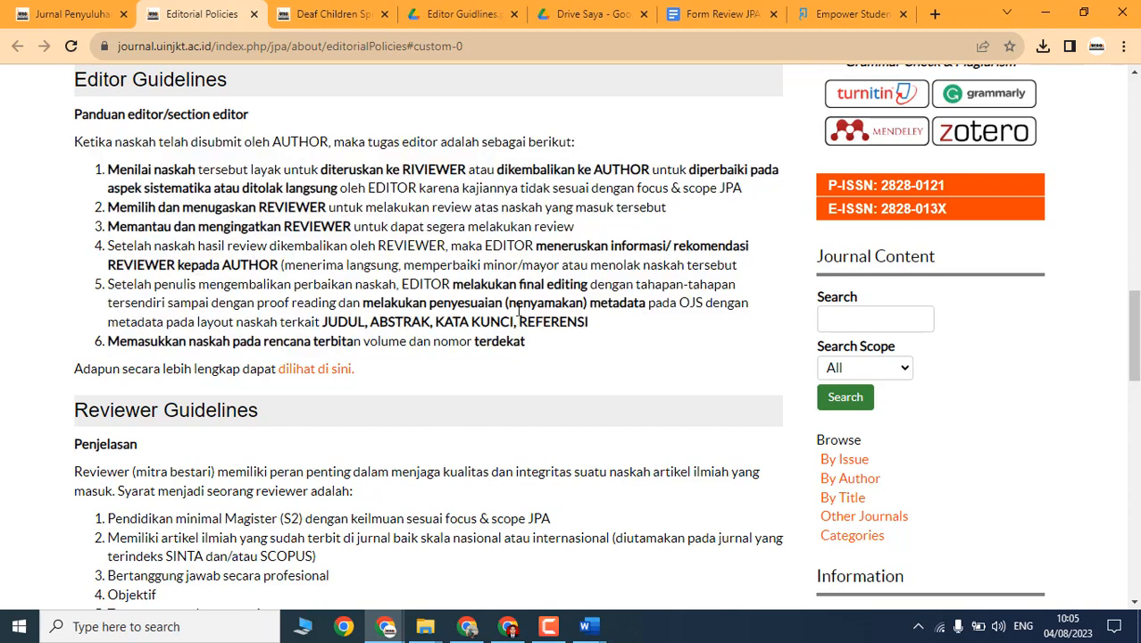
left_click_drag(540, 349, 75, 114)
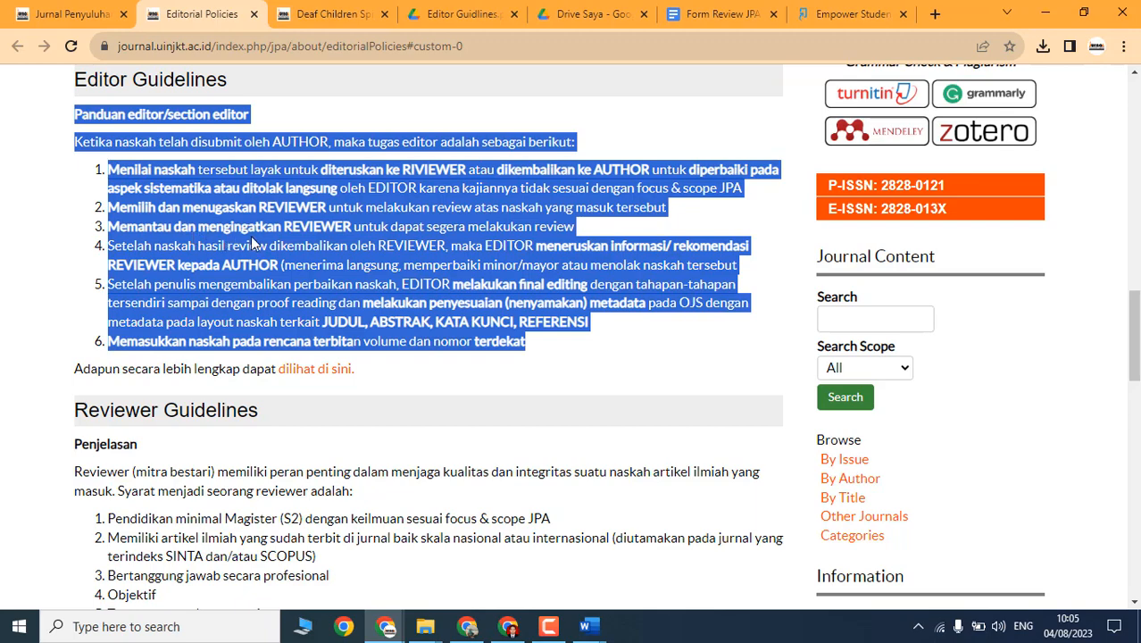
left_click(426, 268)
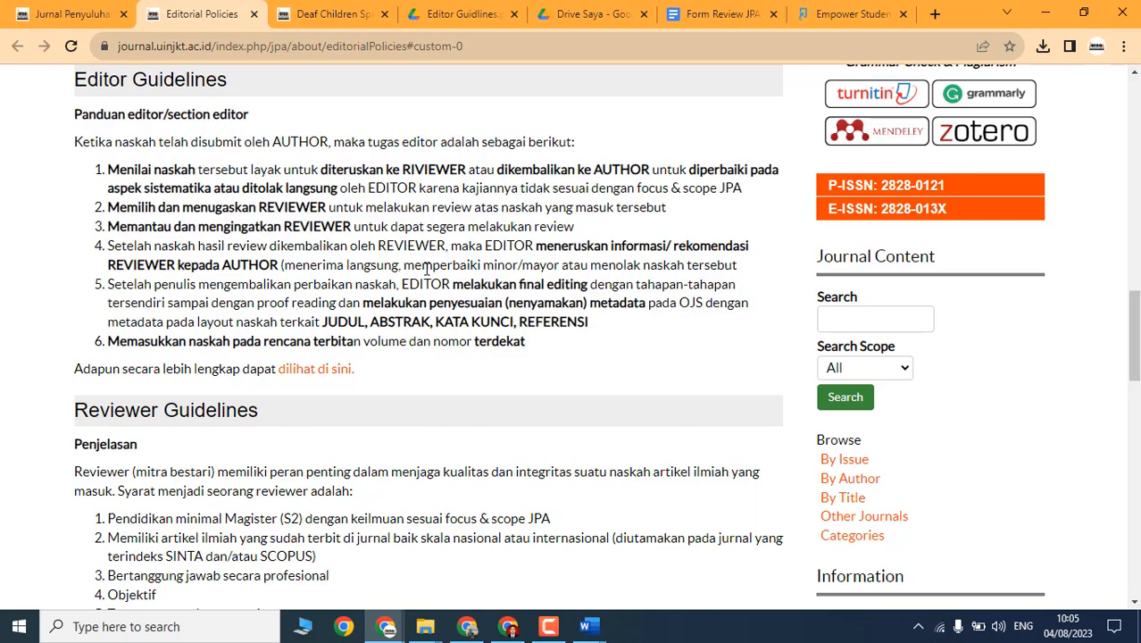
Step: Glance at the Gmail assignment email, then bring the journal's User Home window forward
left_click(467, 626)
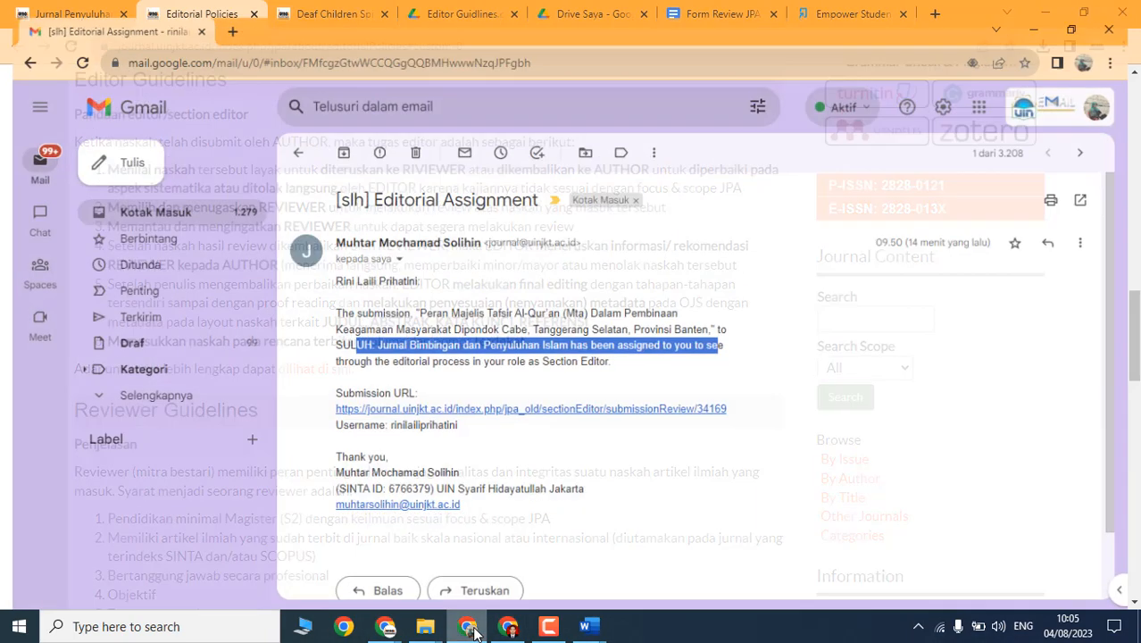
left_click(1046, 13)
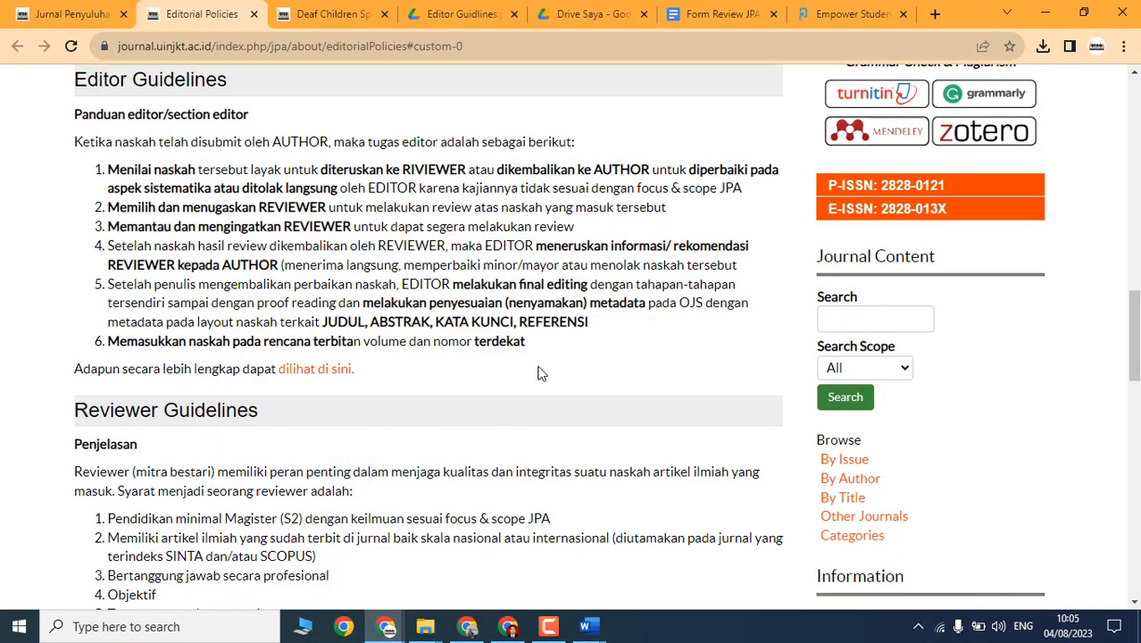
mouse_move(385, 625)
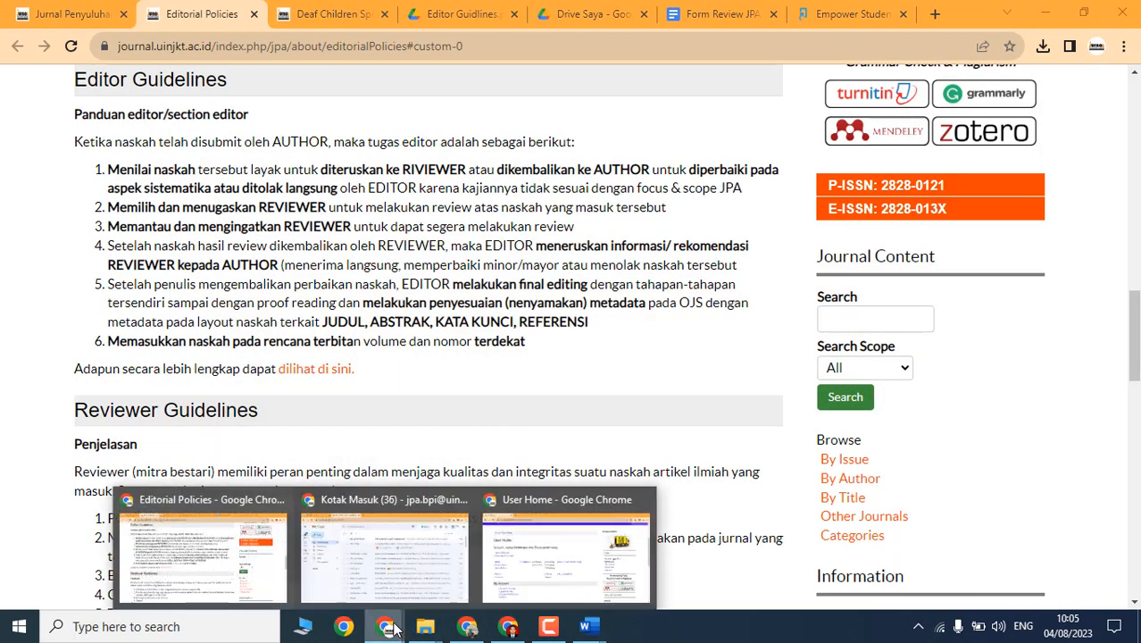
left_click(508, 567)
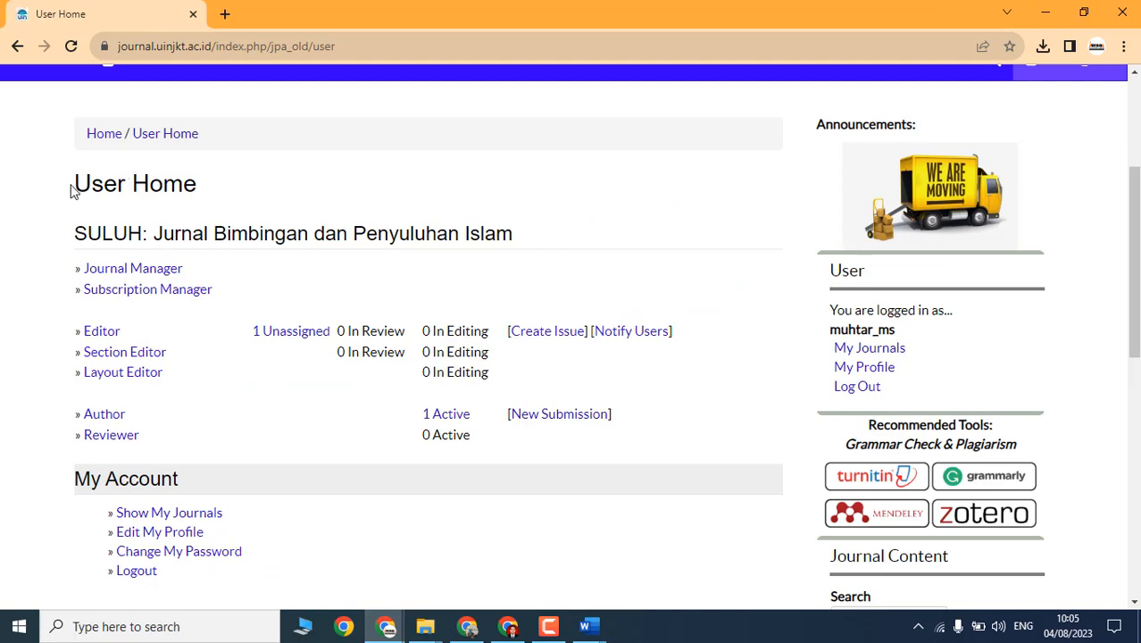
Step: Highlight the SULUH journal heading and its 1 Unassigned count on User Home
left_click_drag(76, 234, 564, 245)
left_click(334, 352)
left_click_drag(234, 330, 332, 331)
left_click(389, 301)
left_click_drag(21, 250, 688, 457)
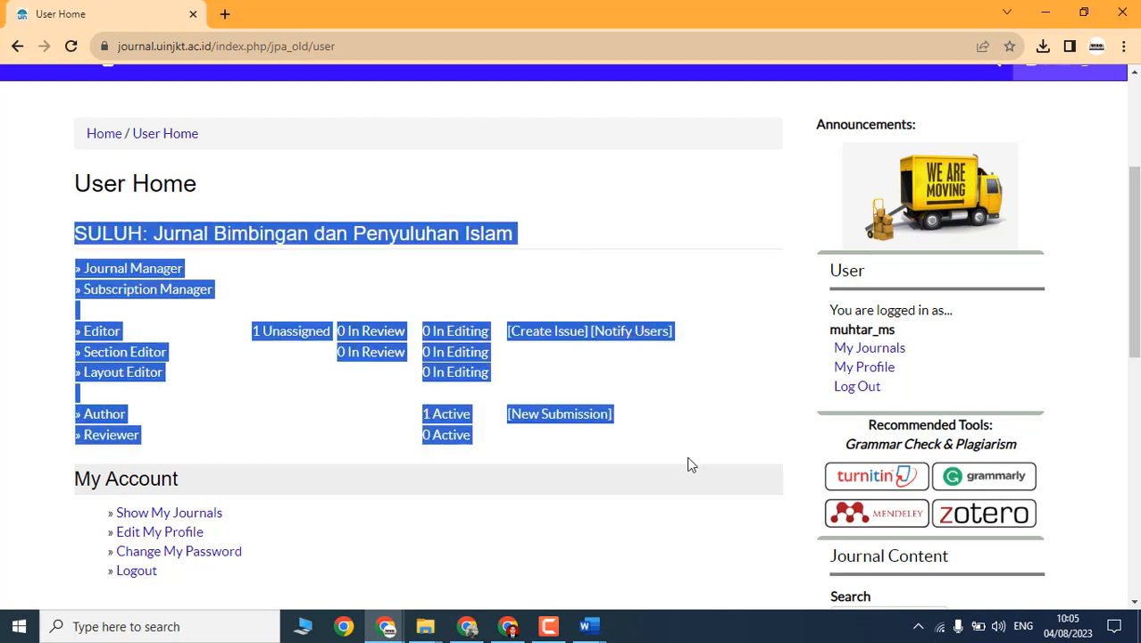
left_click(377, 421)
Step: Highlight the role rows and Section Editor counts, then open the 1 Unassigned list
left_click_drag(69, 359, 225, 382)
left_click(225, 381)
left_click_drag(490, 352, 78, 352)
left_click(304, 413)
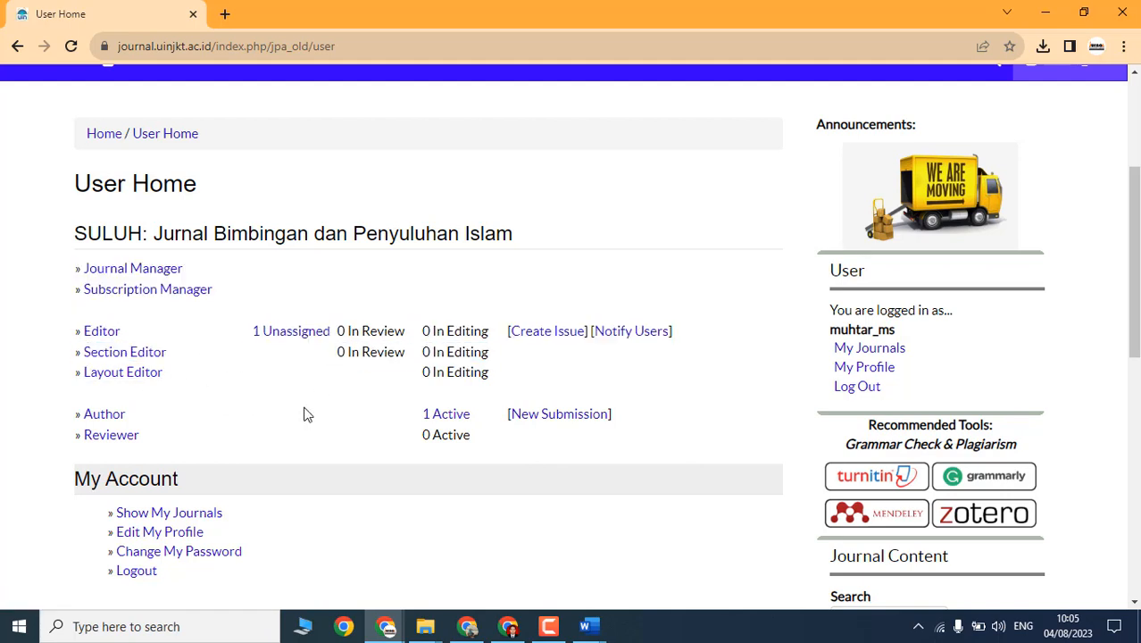
left_click(286, 332)
scroll(281, 344, "down", 4)
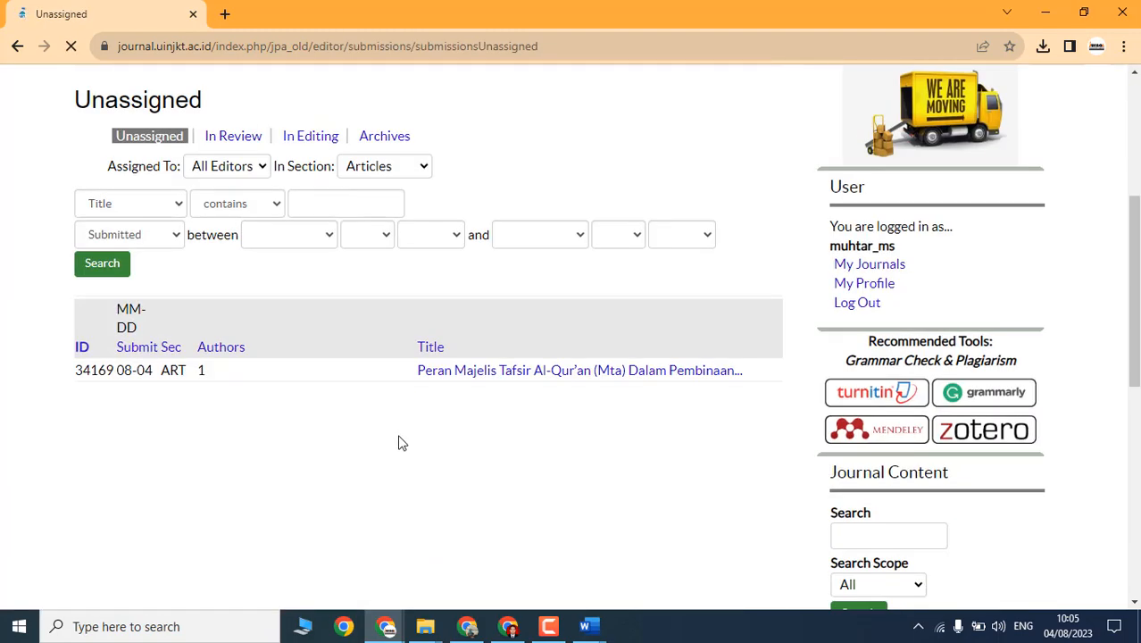
Step: Open submission 34169, assign the first listed section editor, and send the Editorial Assignment email
left_click(461, 381)
scroll(421, 396, "down", 10)
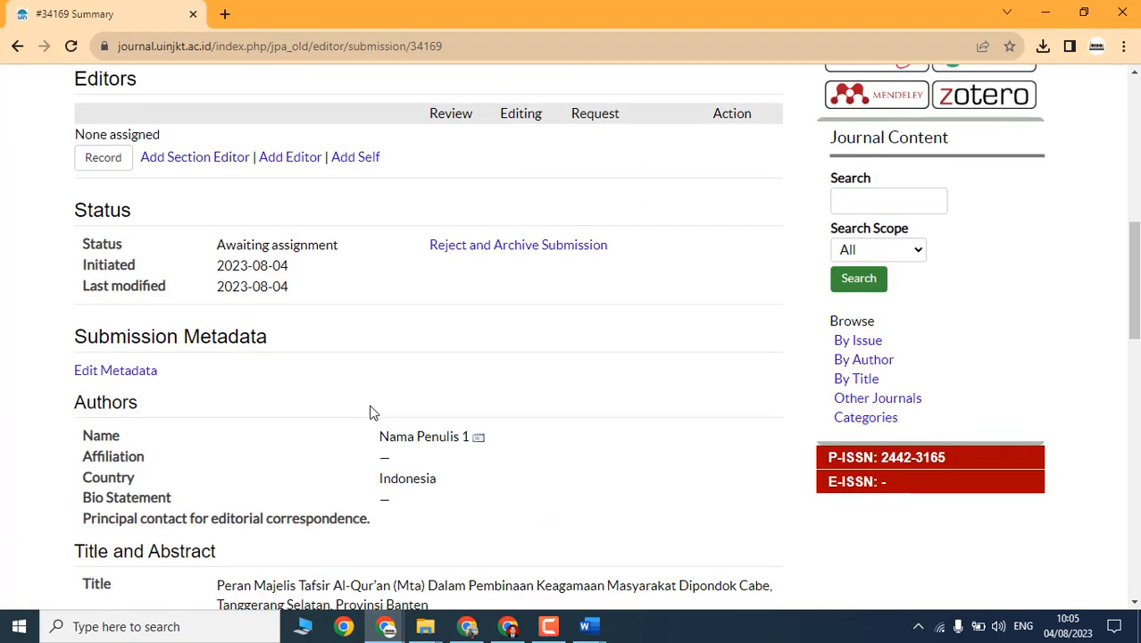
scroll(373, 411, "up", 3)
left_click(201, 324)
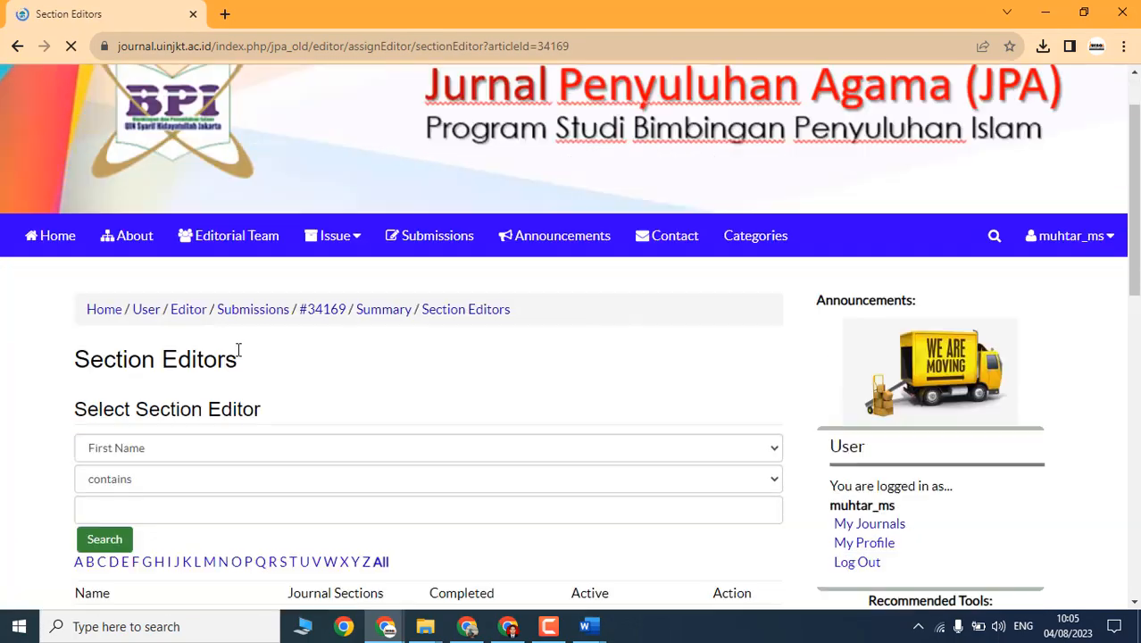
scroll(414, 382, "down", 3)
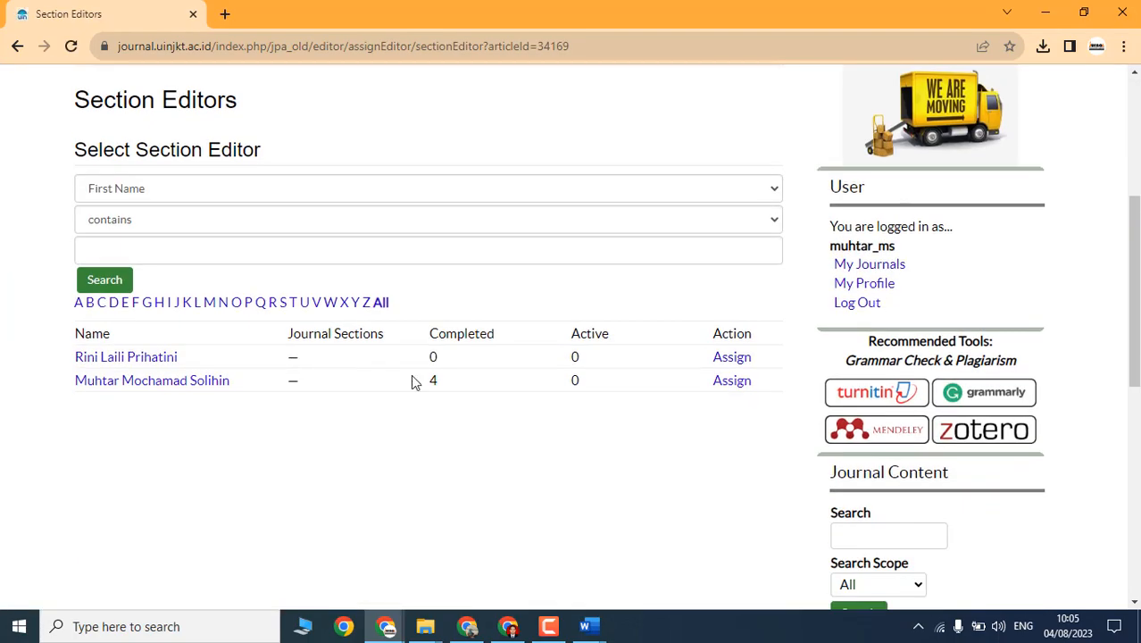
left_click(738, 360)
scroll(556, 421, "down", 5)
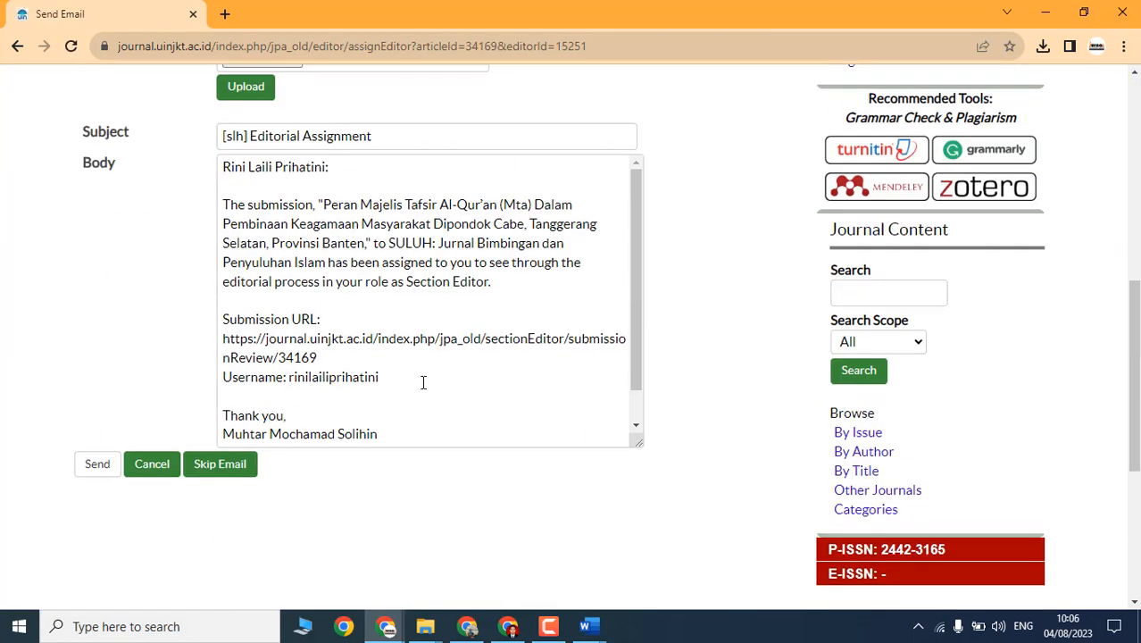
left_click(99, 463)
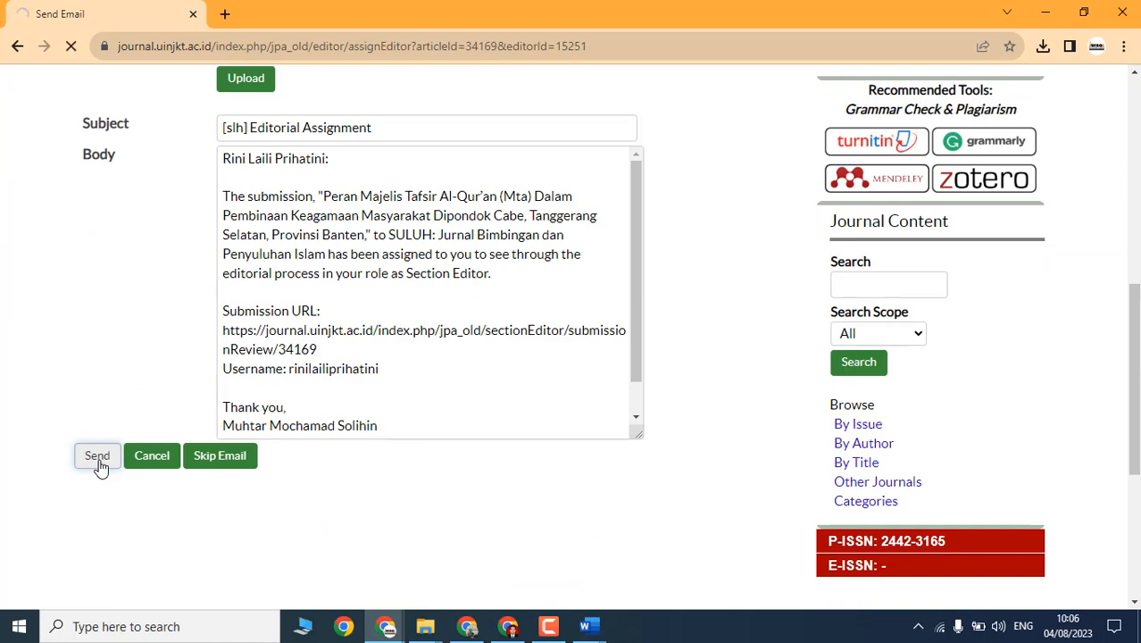
scroll(380, 382, "up", 4)
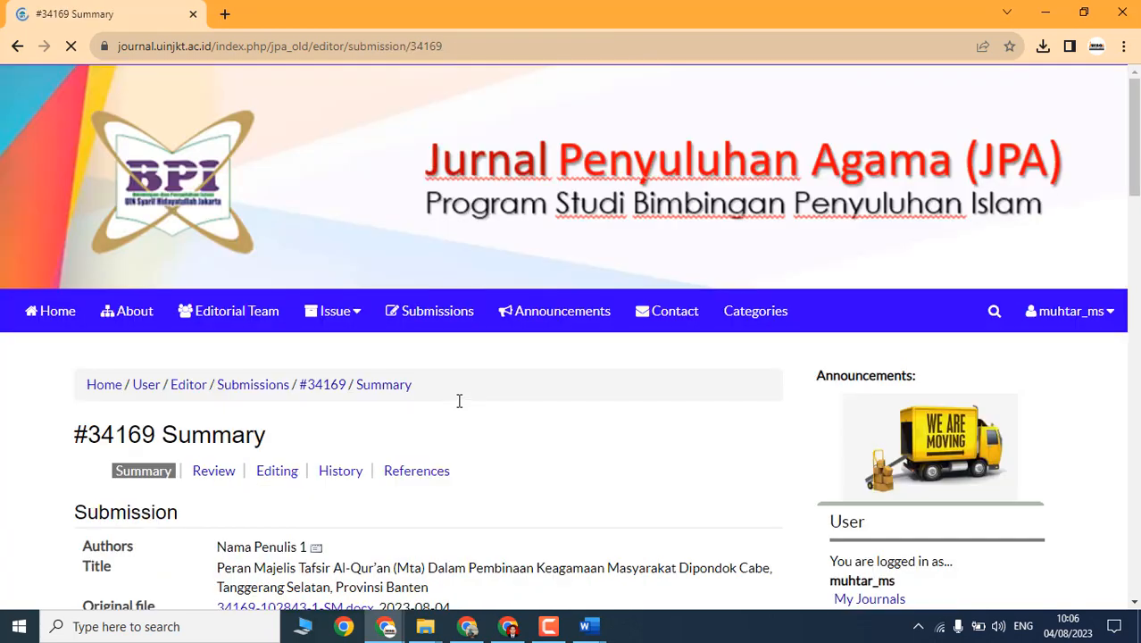
Step: Open the Editorial Assignment email in the Gmail inbox and highlight its assignment sentence
left_click(467, 626)
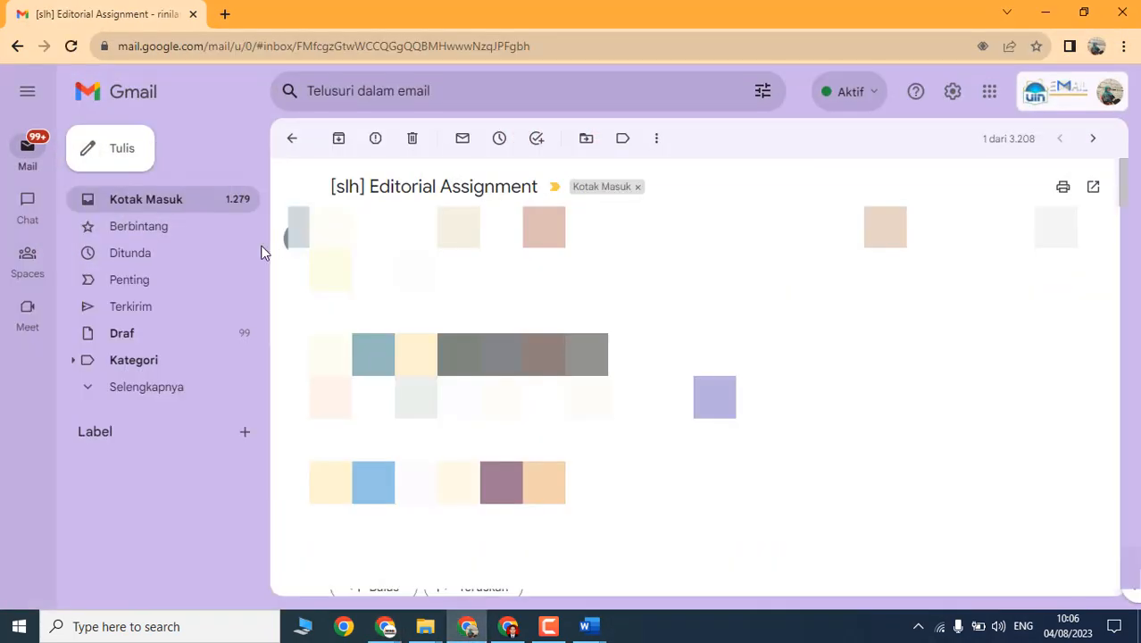
left_click(148, 206)
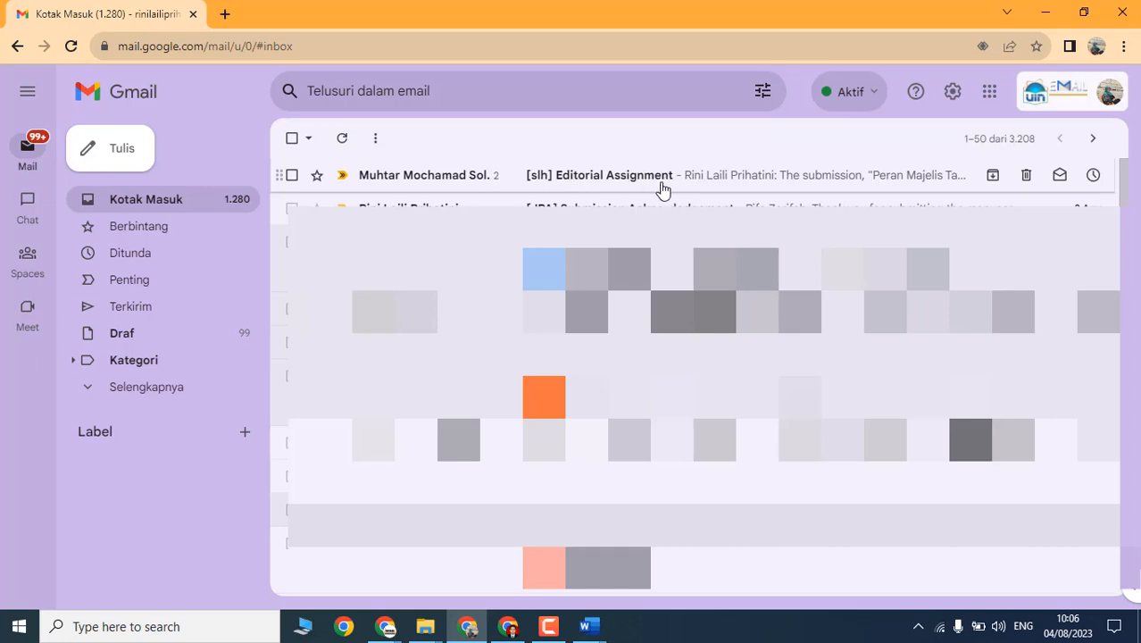
left_click(708, 178)
left_click_drag(336, 224, 689, 253)
left_click(690, 254)
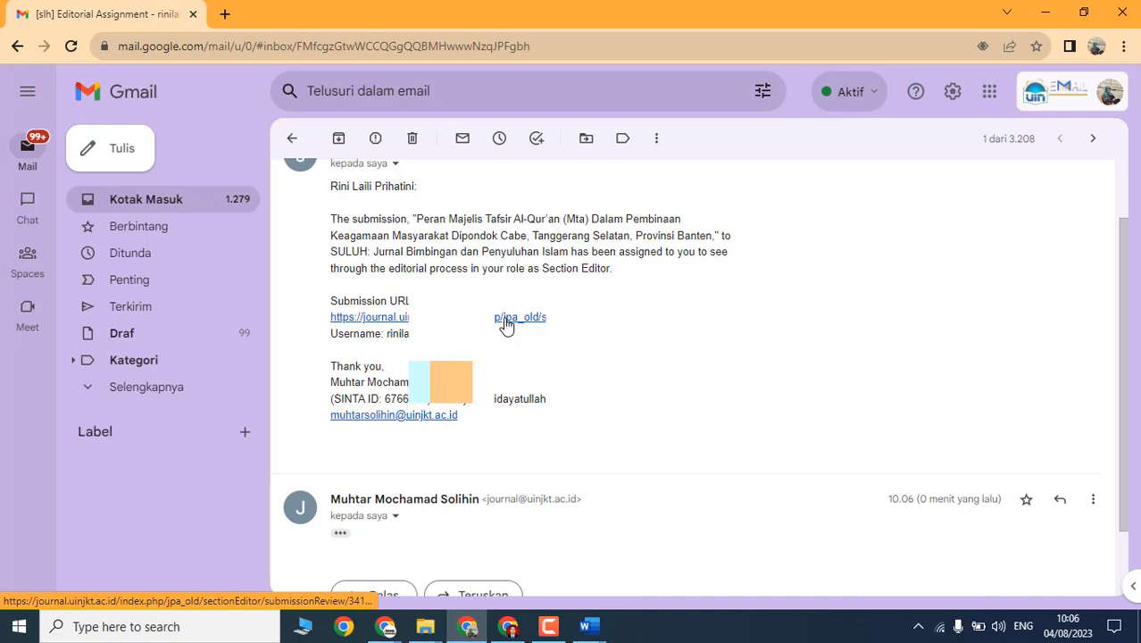
Step: Follow the email's submission link, close the login tab, and hide Gmail to reveal #34169's Summary
left_click(506, 320)
scroll(278, 477, "down", 2)
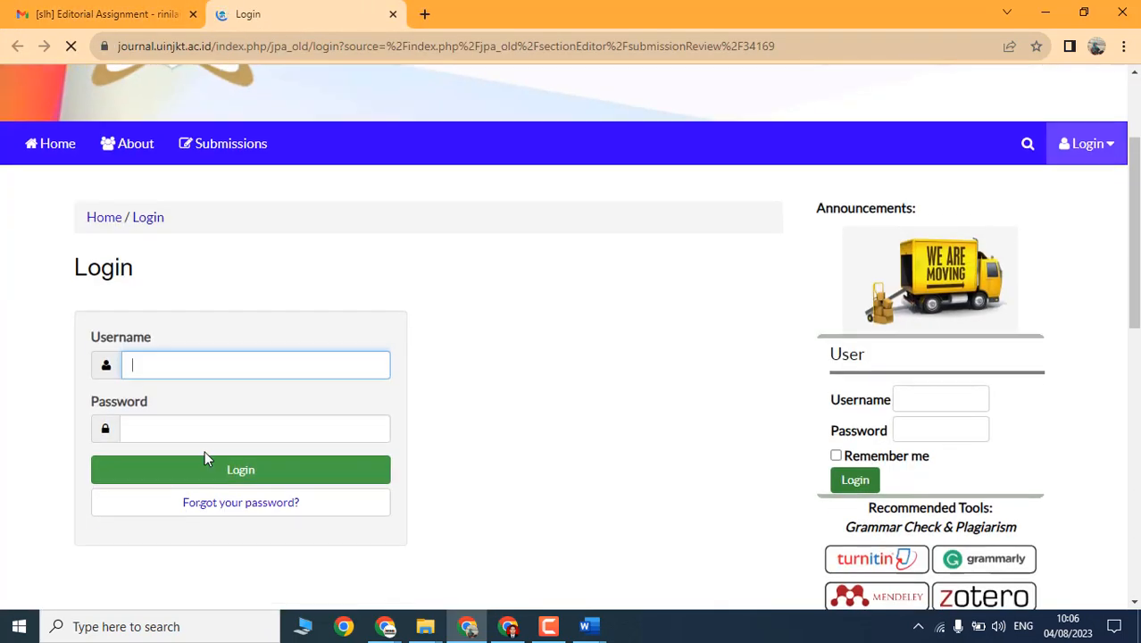
left_click(393, 15)
left_click(1045, 13)
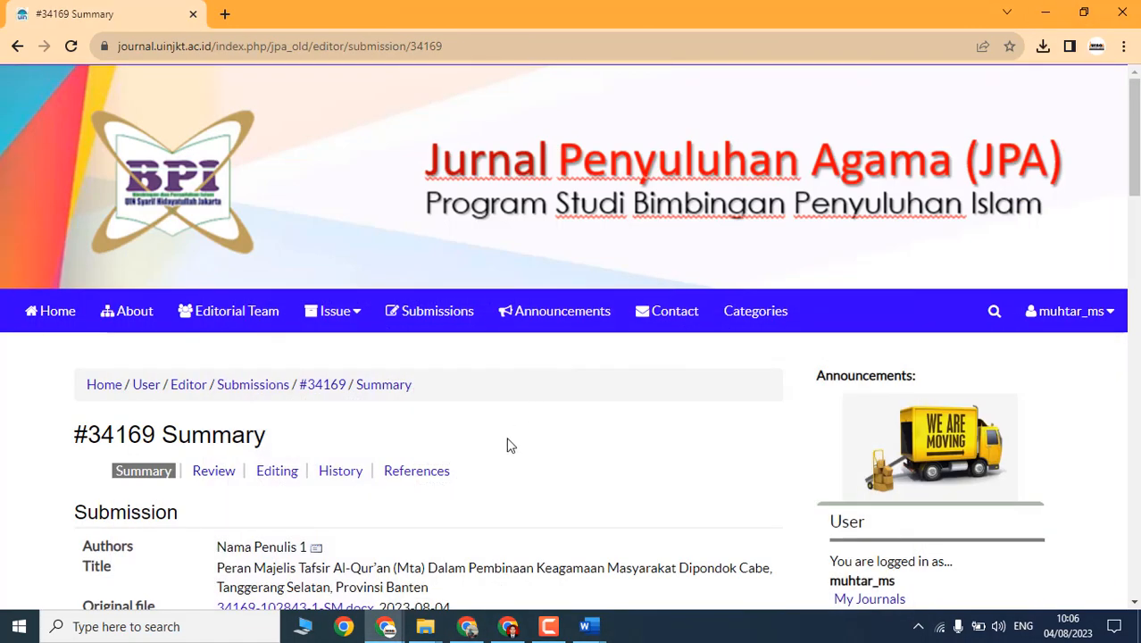
Step: Through My Journals, open SULUH's Section Editors list and log in as the assigned section editor
scroll(546, 413, "down", 2)
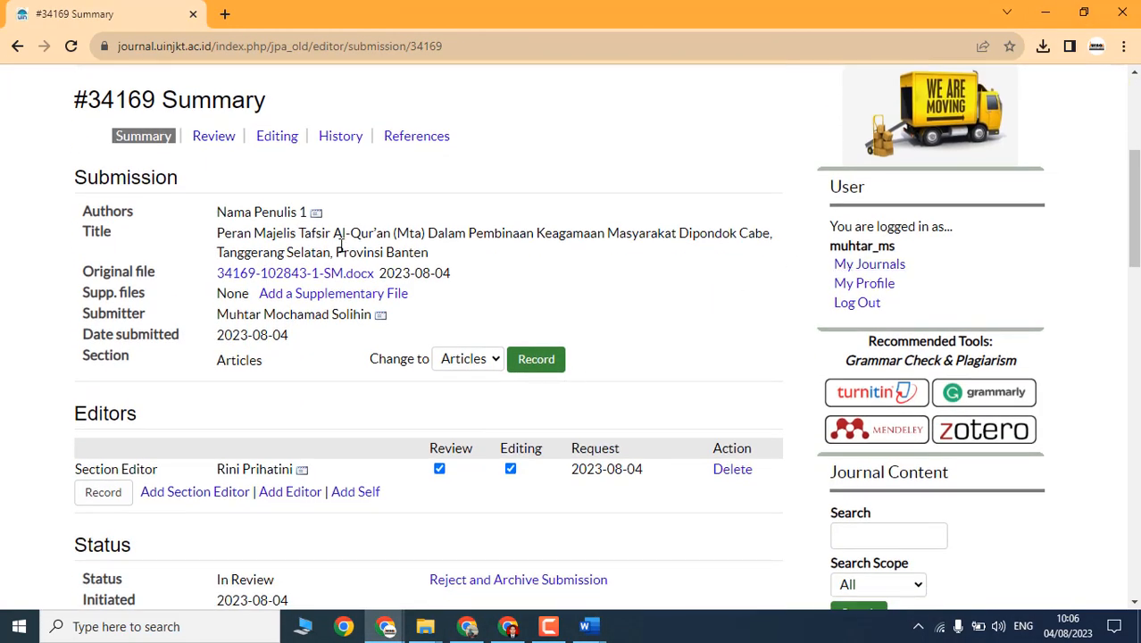
left_click(842, 266)
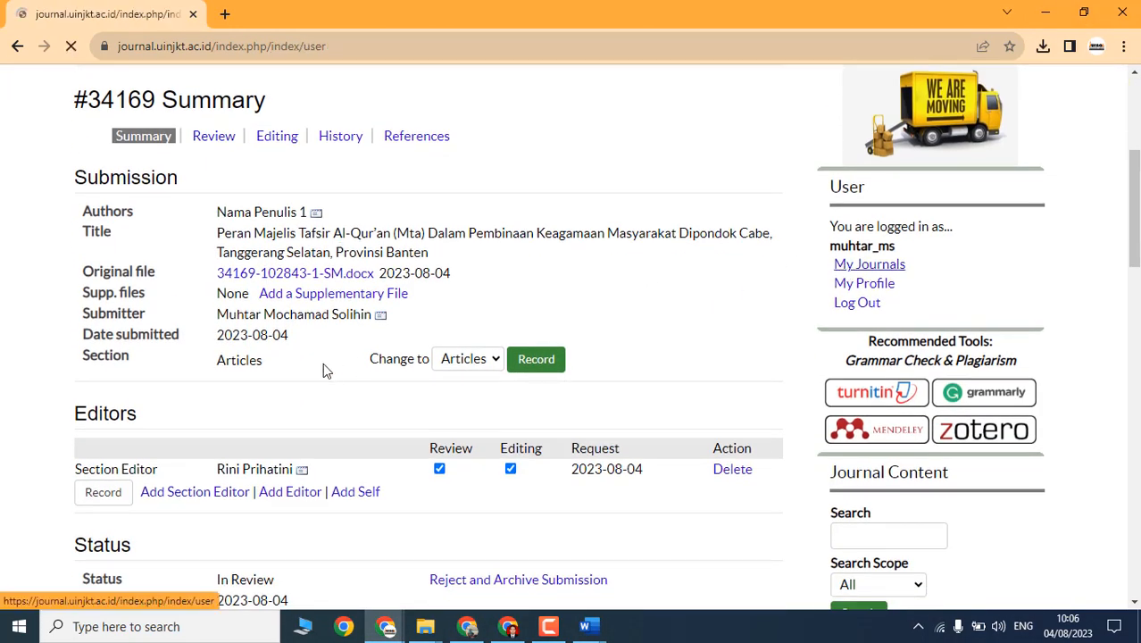
scroll(197, 321, "down", 2)
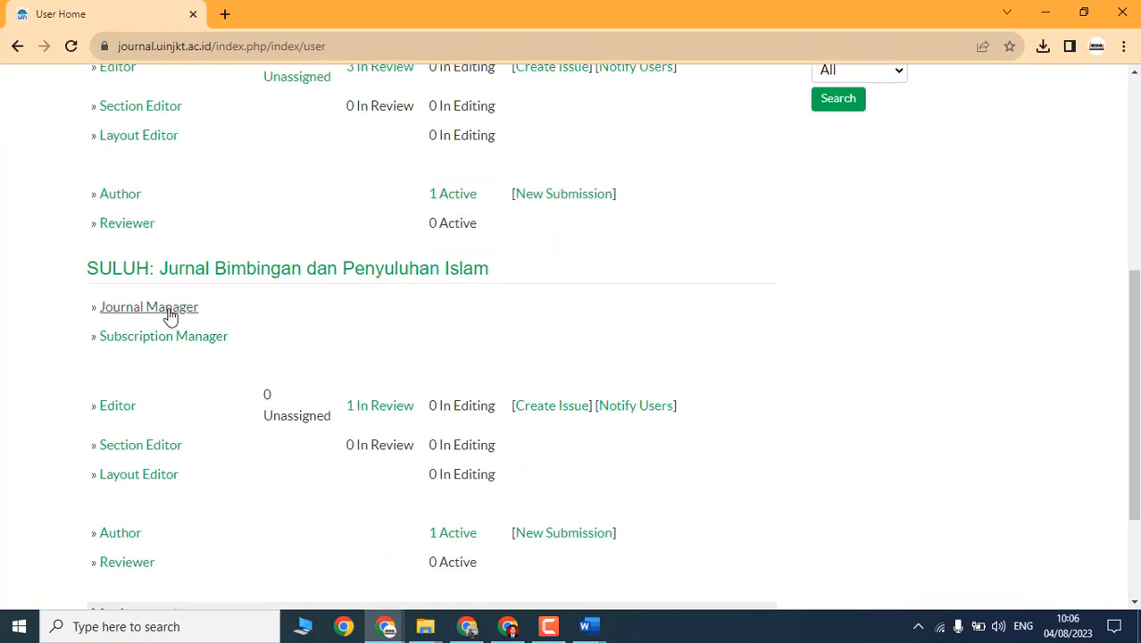
left_click(170, 314)
scroll(223, 312, "up", 1)
left_click(156, 196)
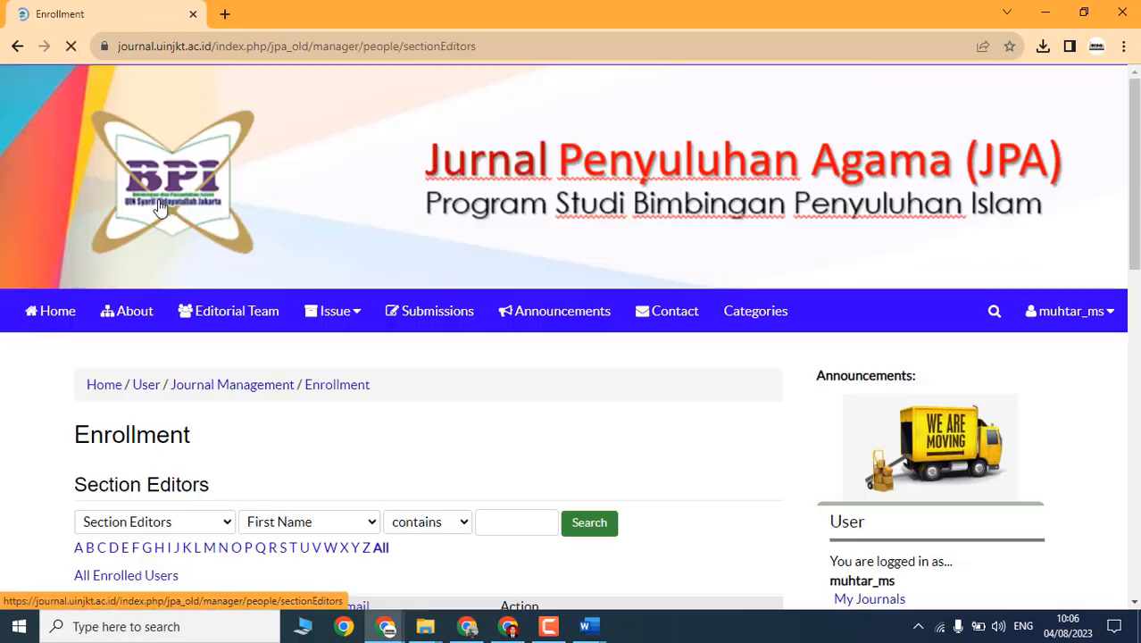
scroll(537, 333, "down", 4)
left_click(620, 294)
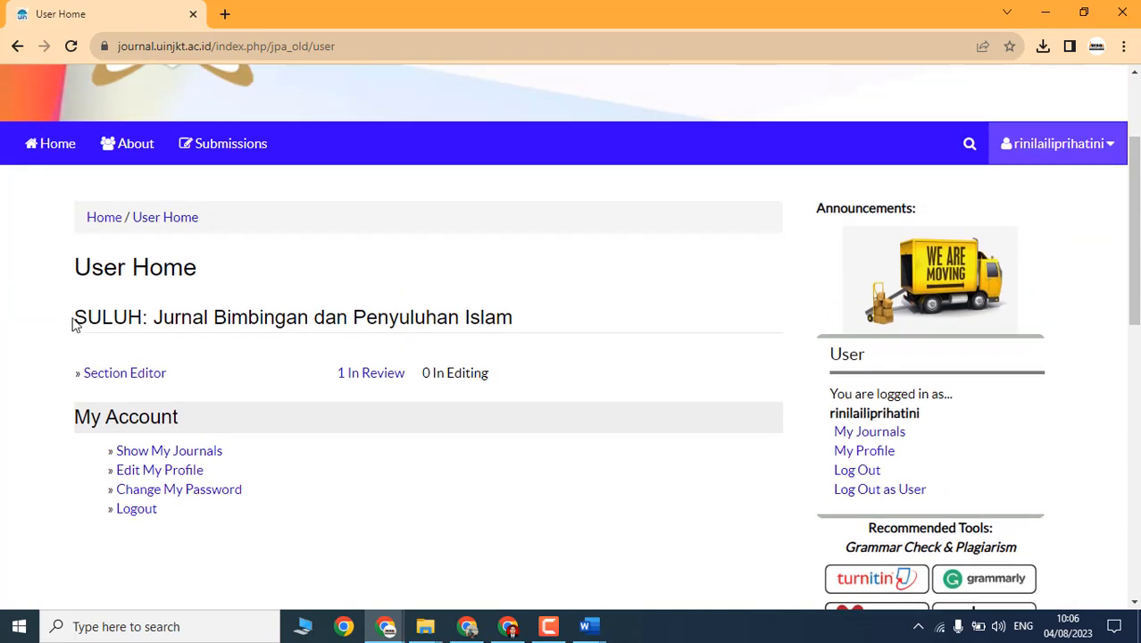
Step: Open the section editor's 1 In Review list and the review page of submission 34169
left_click_drag(75, 323, 536, 308)
left_click(571, 333)
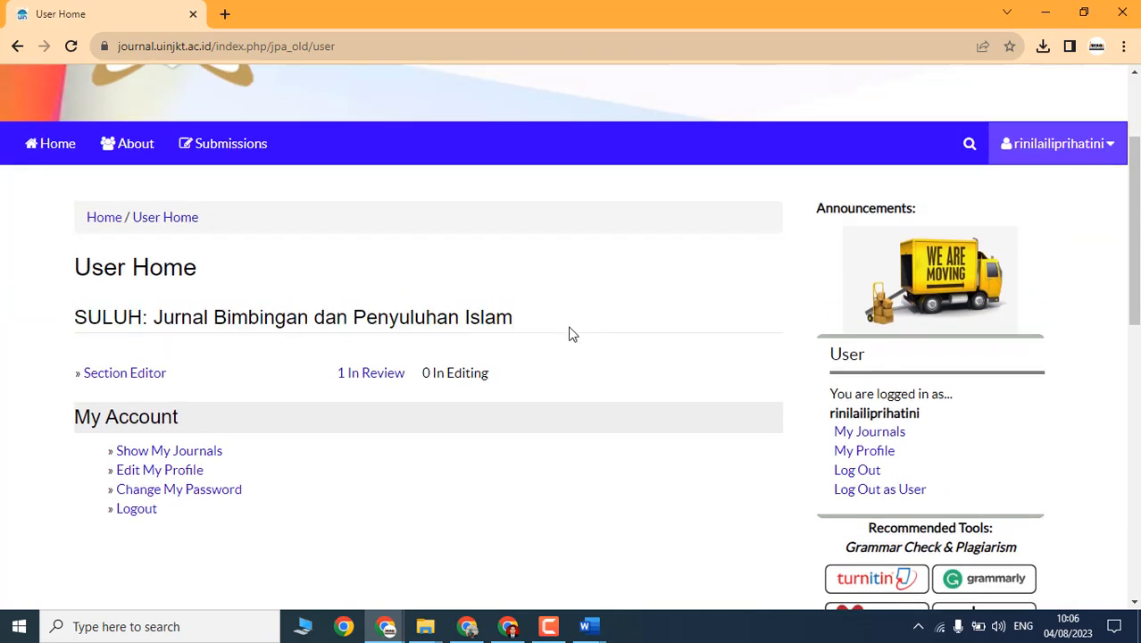
left_click(354, 377)
scroll(362, 395, "down", 7)
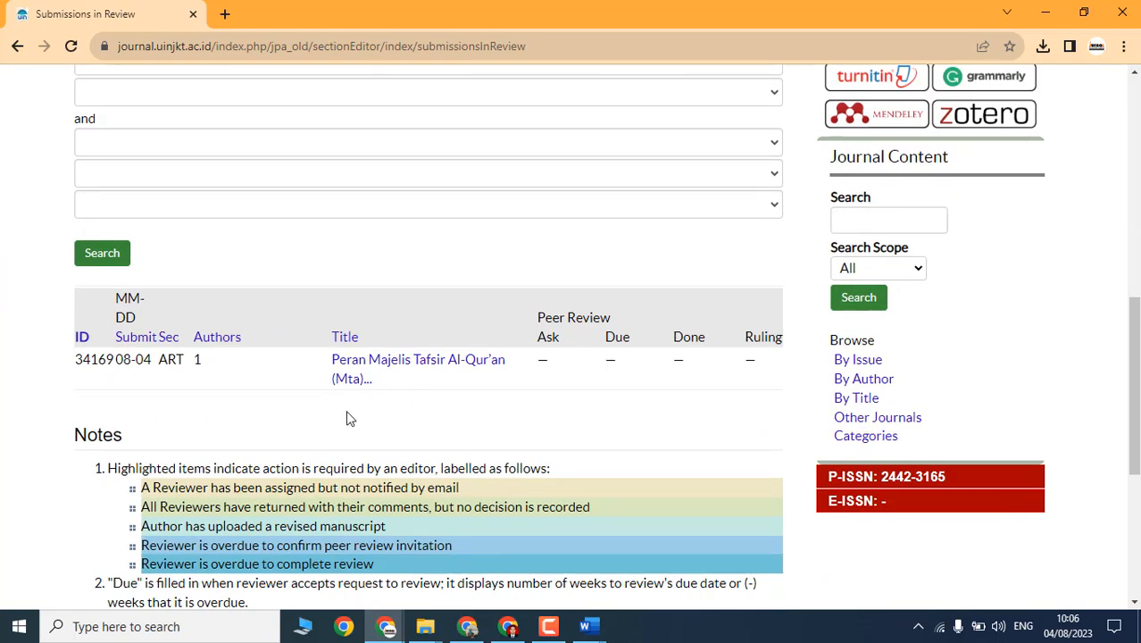
scroll(347, 416, "down", 2)
left_click(351, 221)
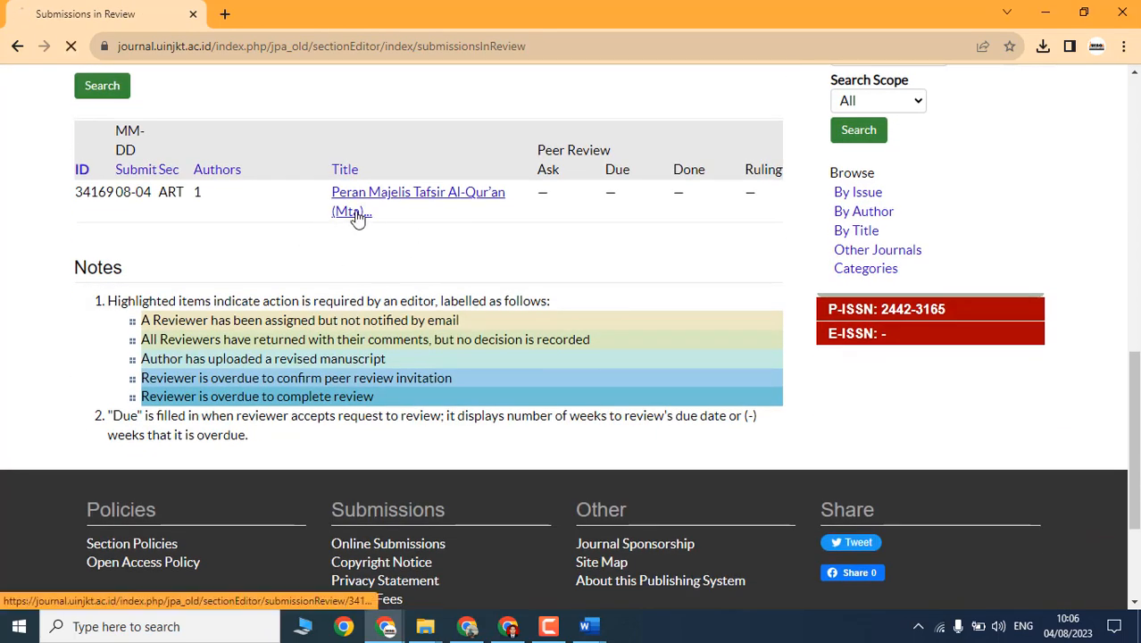
scroll(362, 251, "down", 2)
scroll(342, 288, "down", 2)
scroll(301, 257, "up", 1)
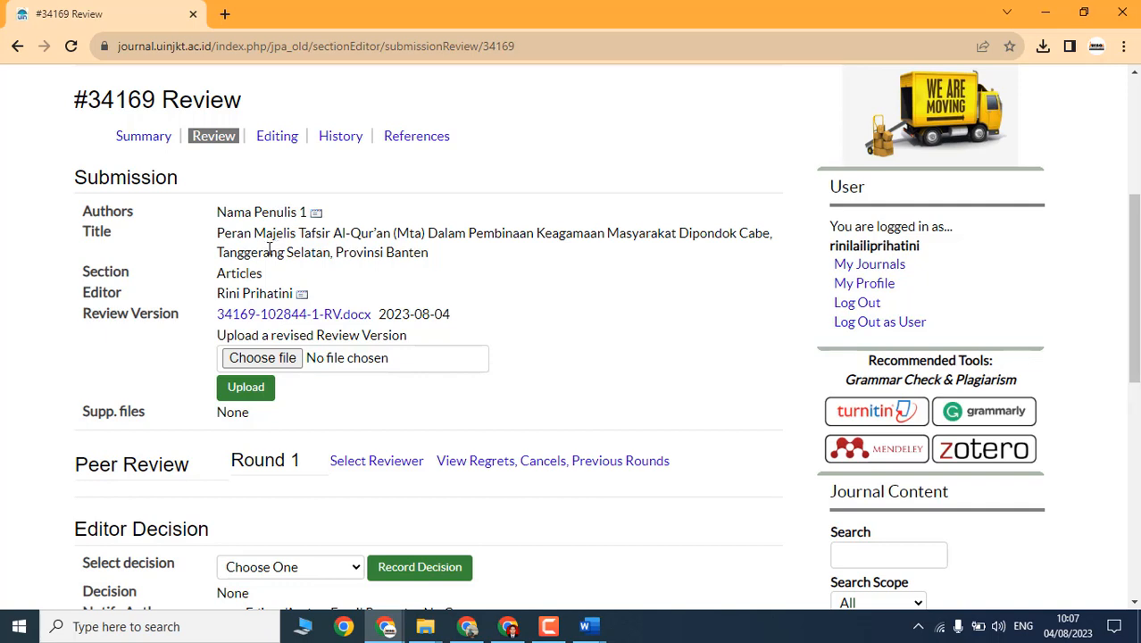
scroll(269, 249, "up", 3)
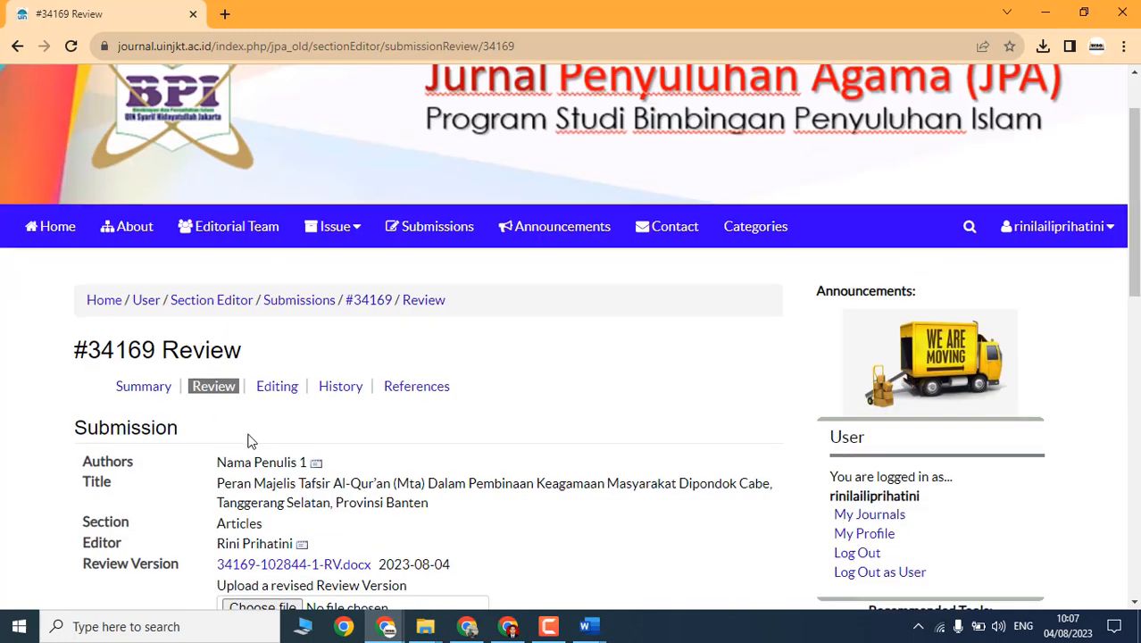
scroll(279, 360, "down", 2)
scroll(286, 393, "down", 2)
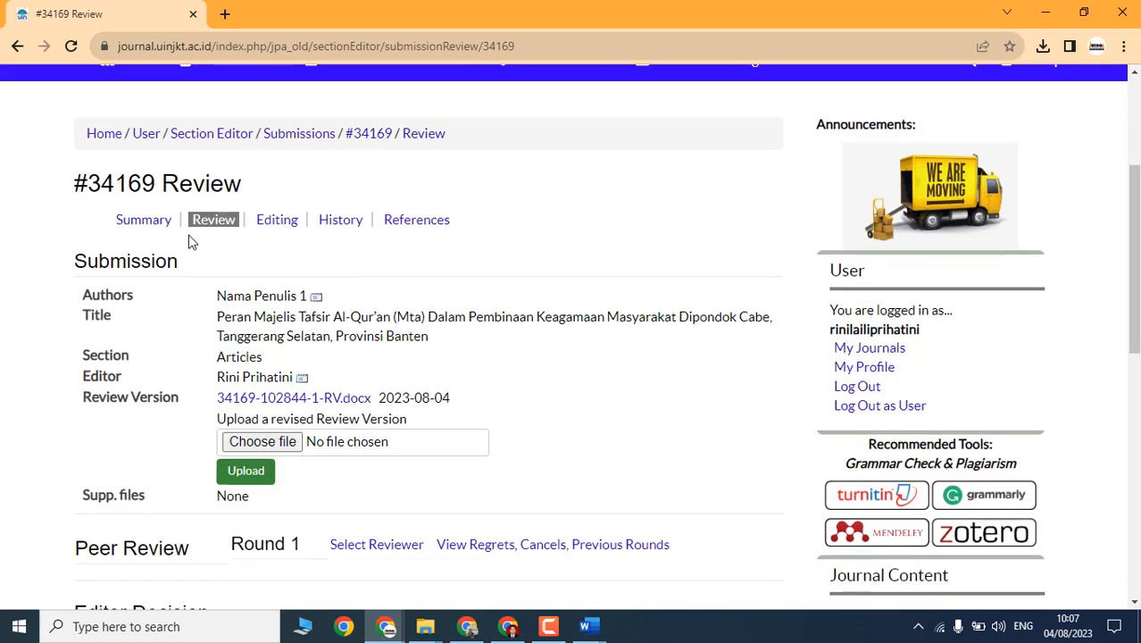
left_click(143, 221)
scroll(152, 362, "down", 4)
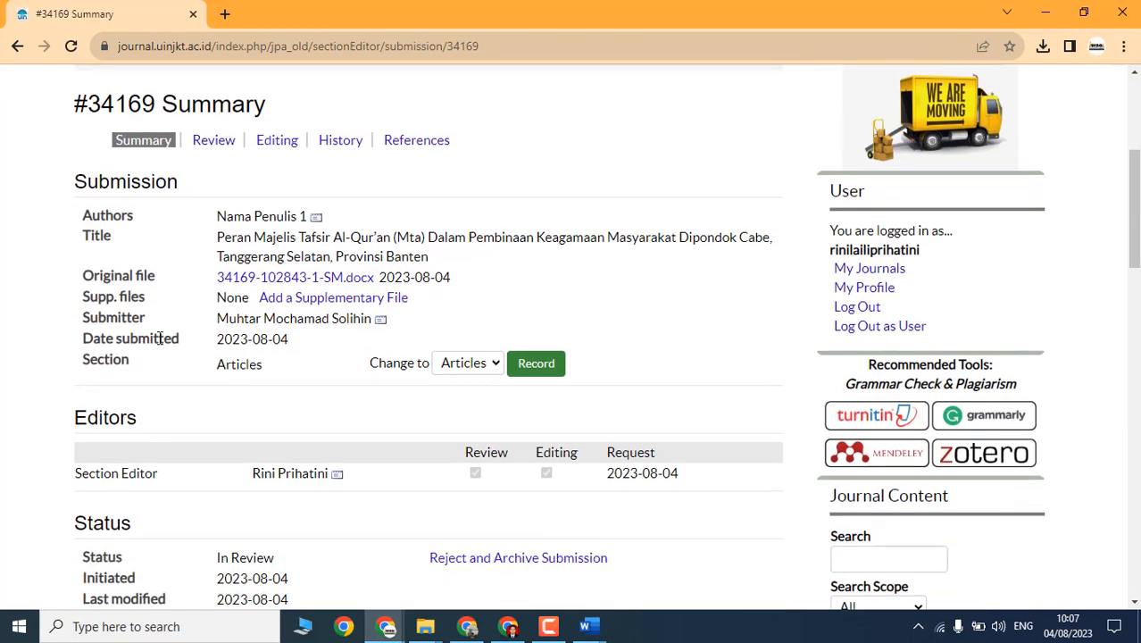
scroll(273, 210, "down", 1)
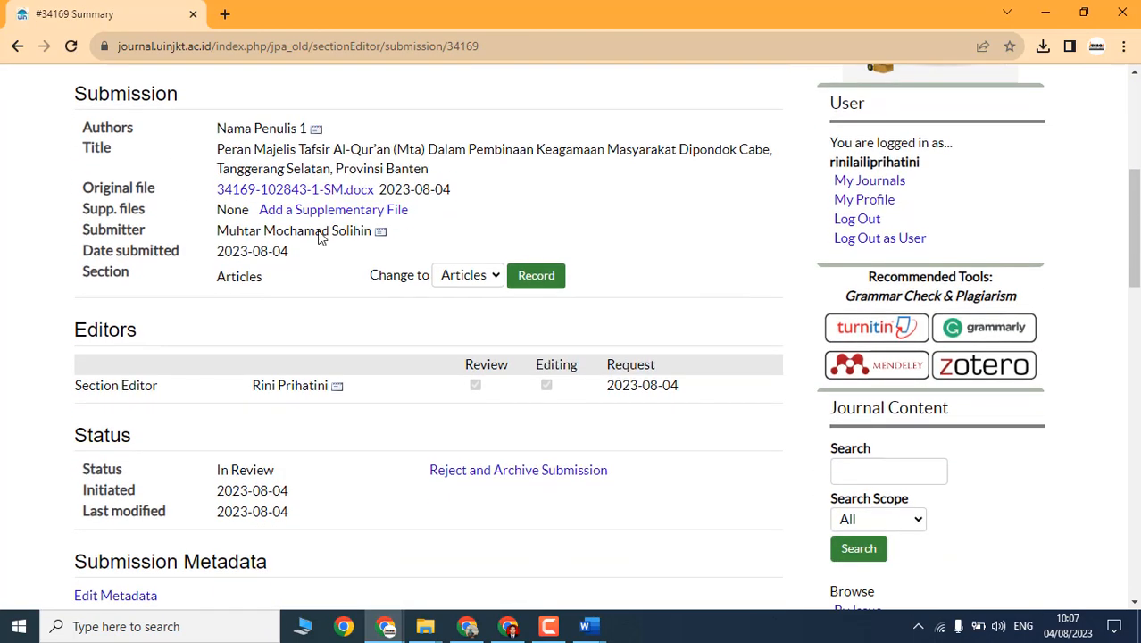
left_click(265, 195)
left_click(1042, 46)
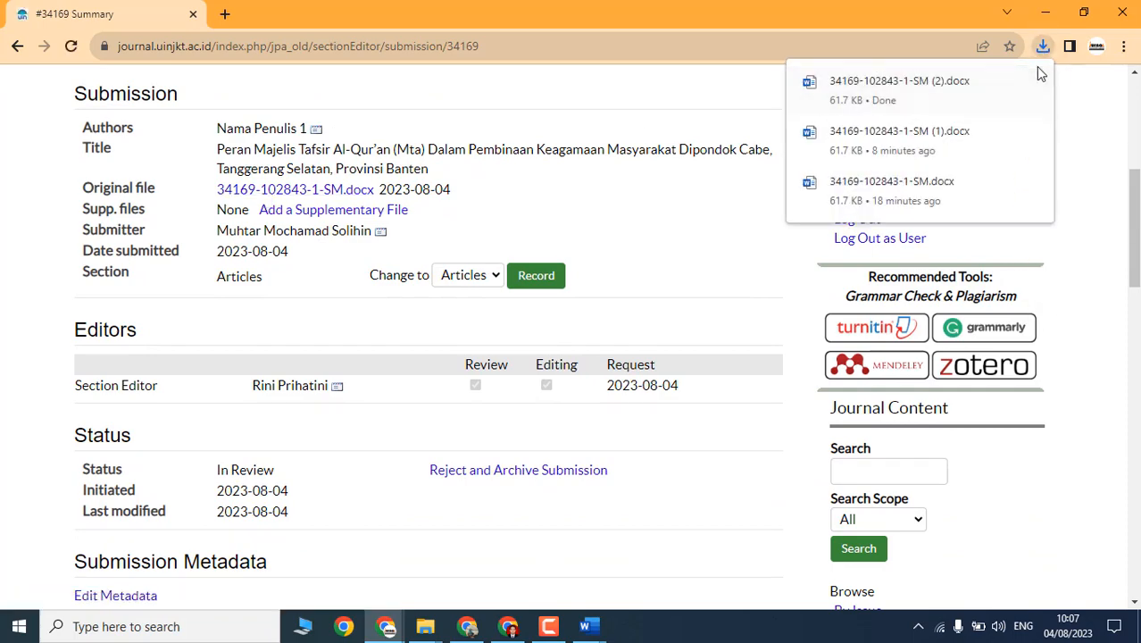
left_click(1003, 81)
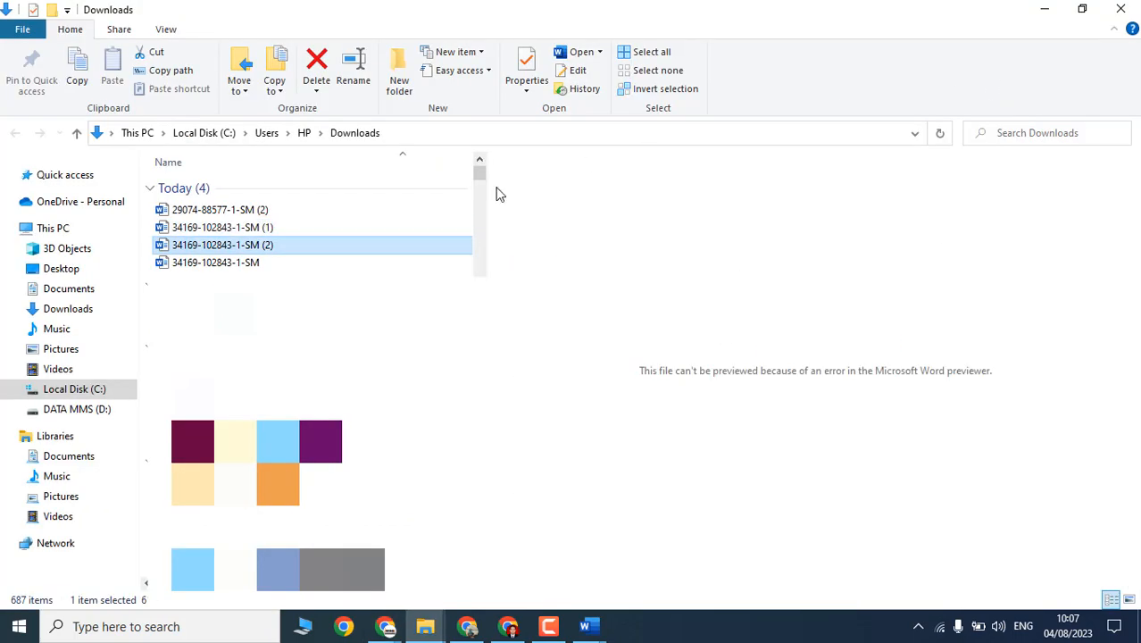
double_click(228, 247)
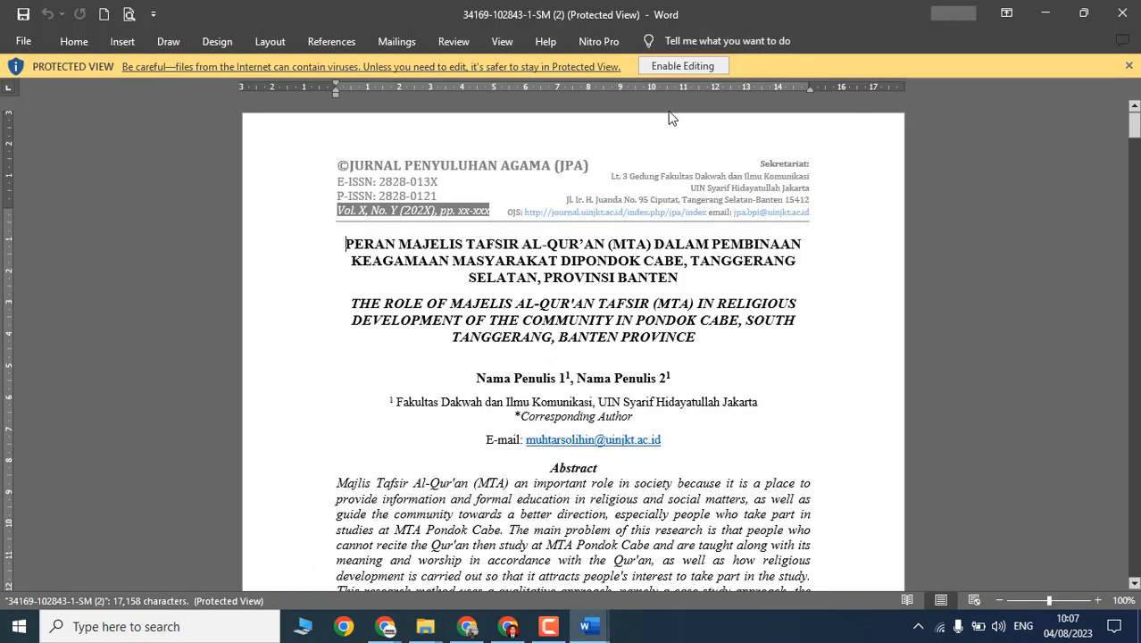
scroll(614, 361, "down", 2)
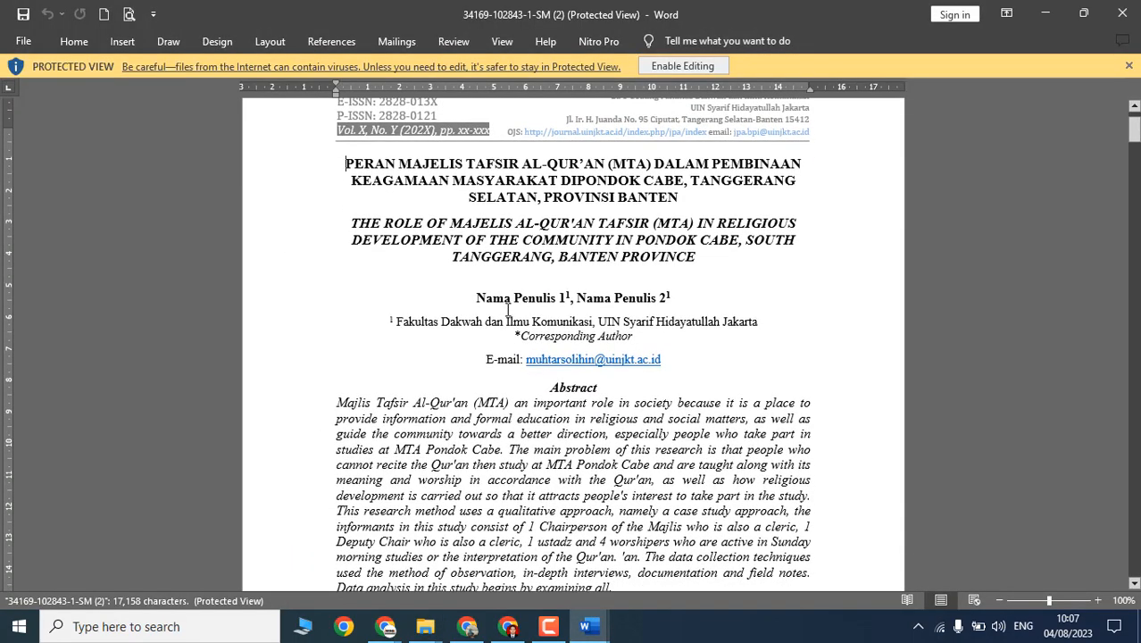
left_click(471, 305)
left_click_drag(478, 299, 671, 305)
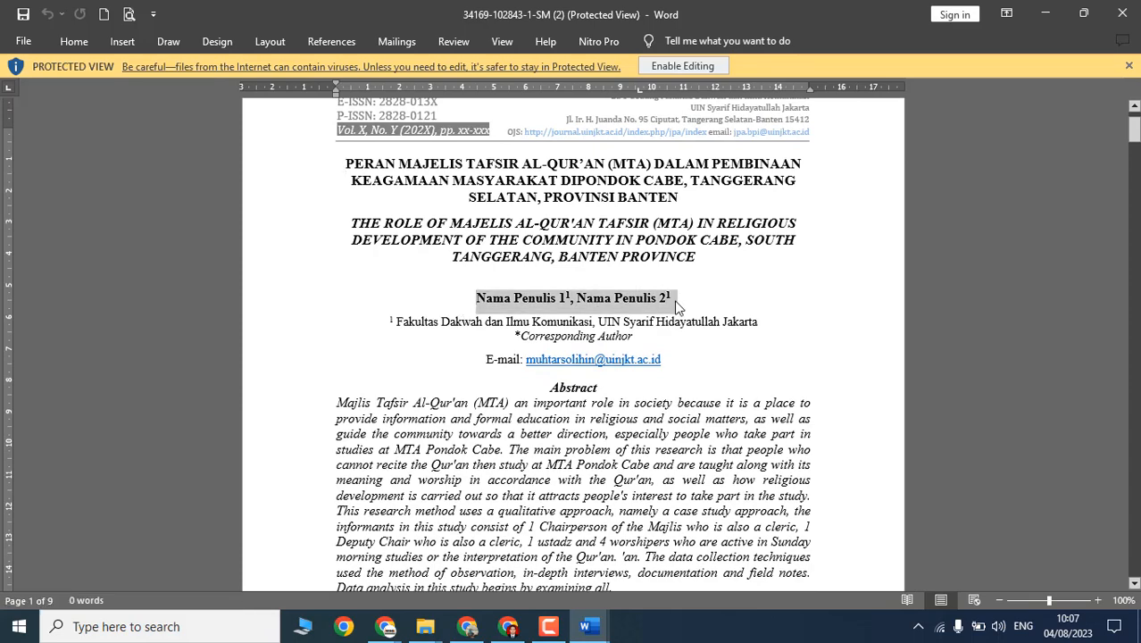
key("alt+Tab")
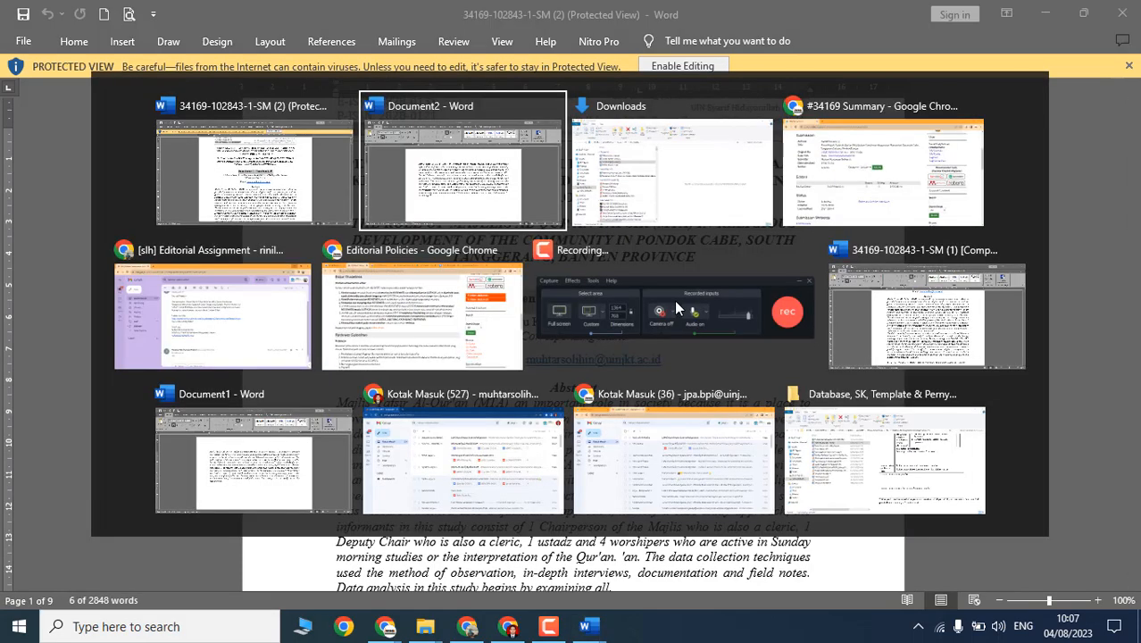
key("alt+Tab")
key("alt+Tab")
scroll(425, 329, "up", 1)
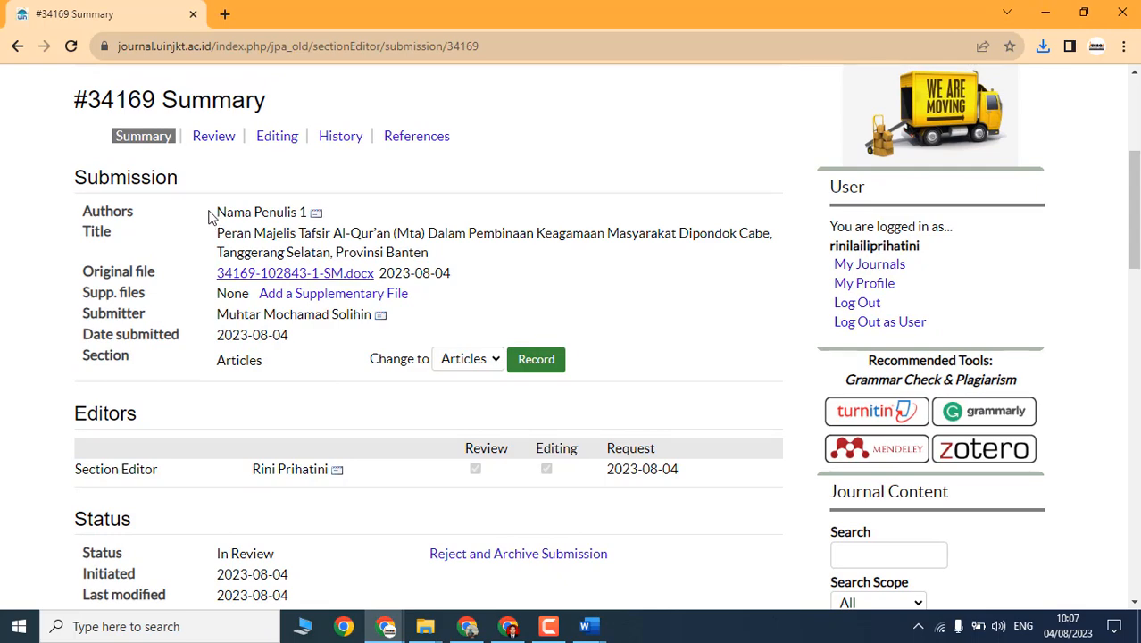
left_click_drag(211, 217, 313, 212)
left_click(412, 230)
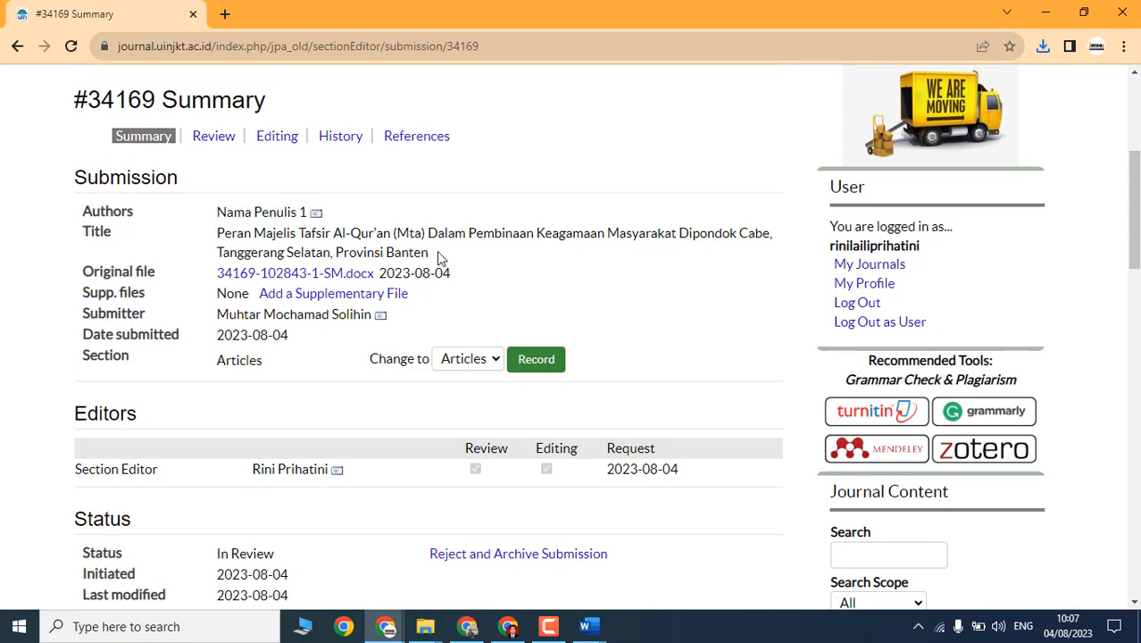
left_click_drag(438, 258, 206, 245)
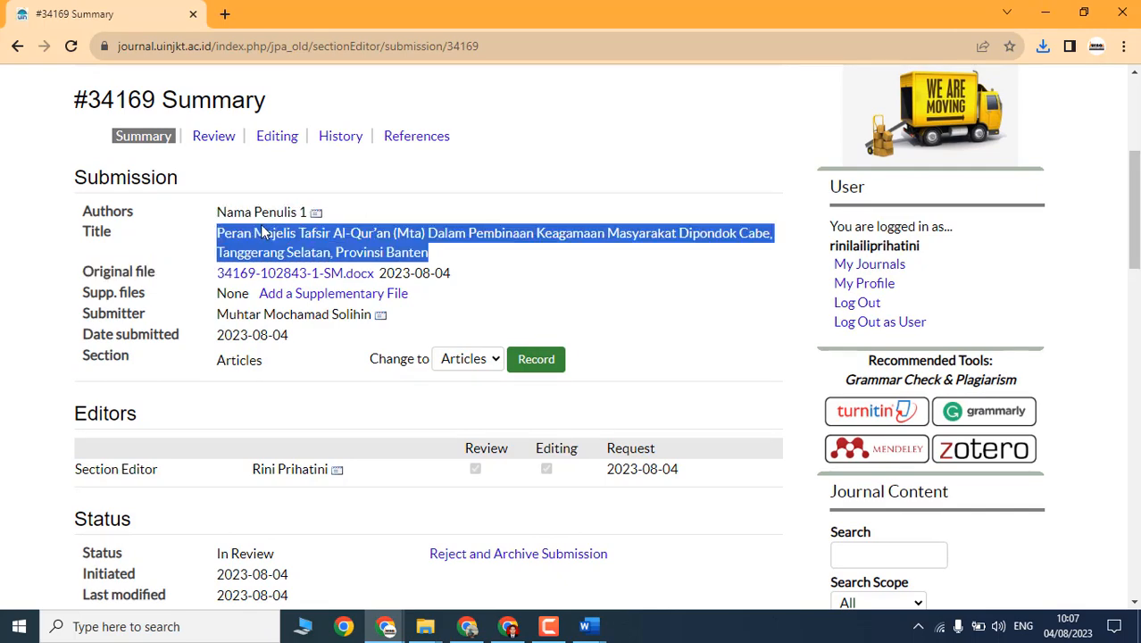
scroll(178, 350, "down", 5)
scroll(265, 288, "up", 4)
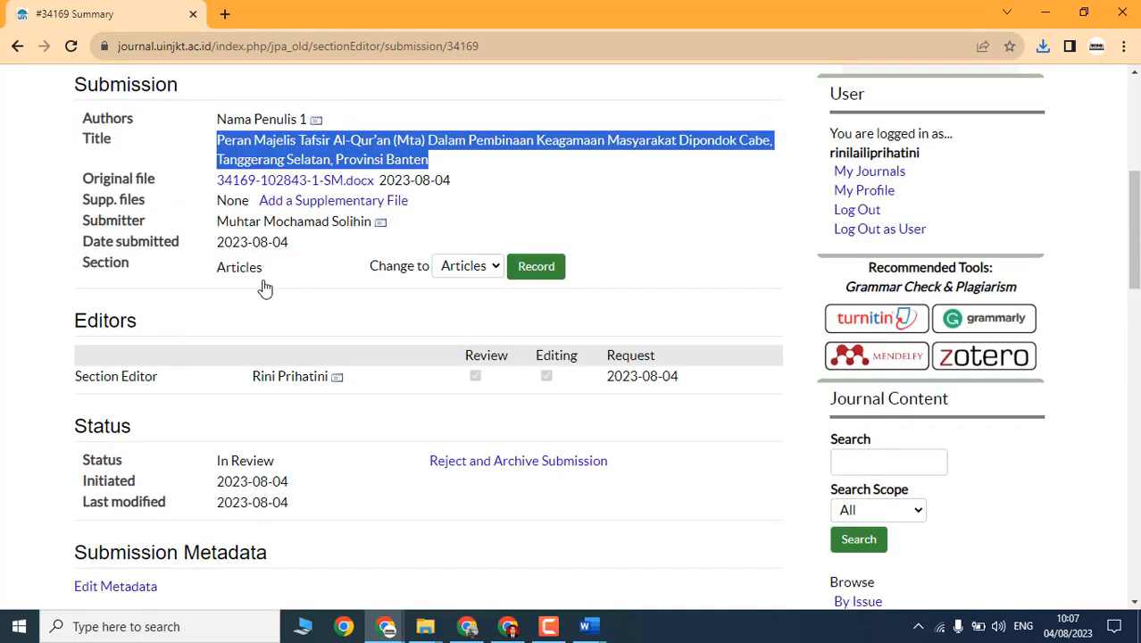
scroll(265, 287, "down", 3)
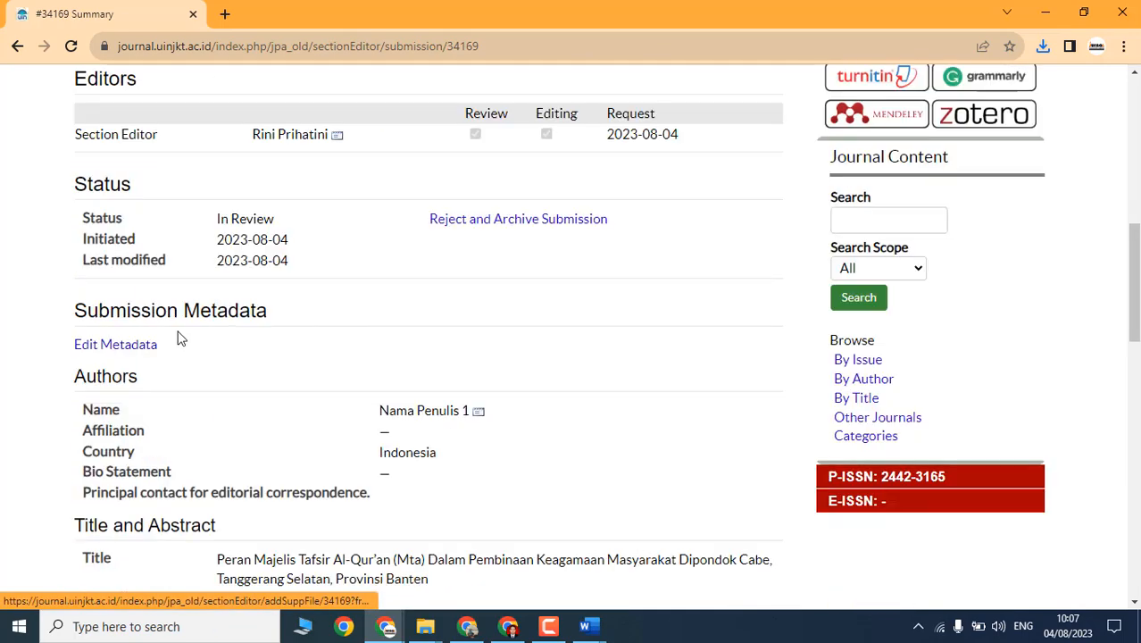
left_click(123, 351)
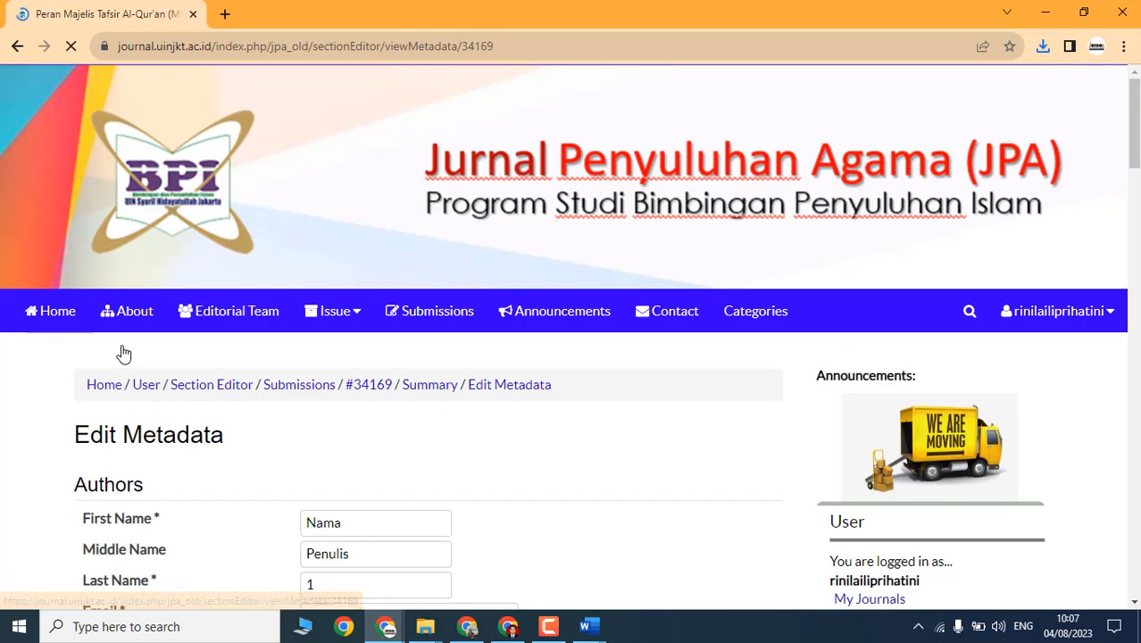
scroll(298, 362, "down", 5)
scroll(470, 309, "down", 6)
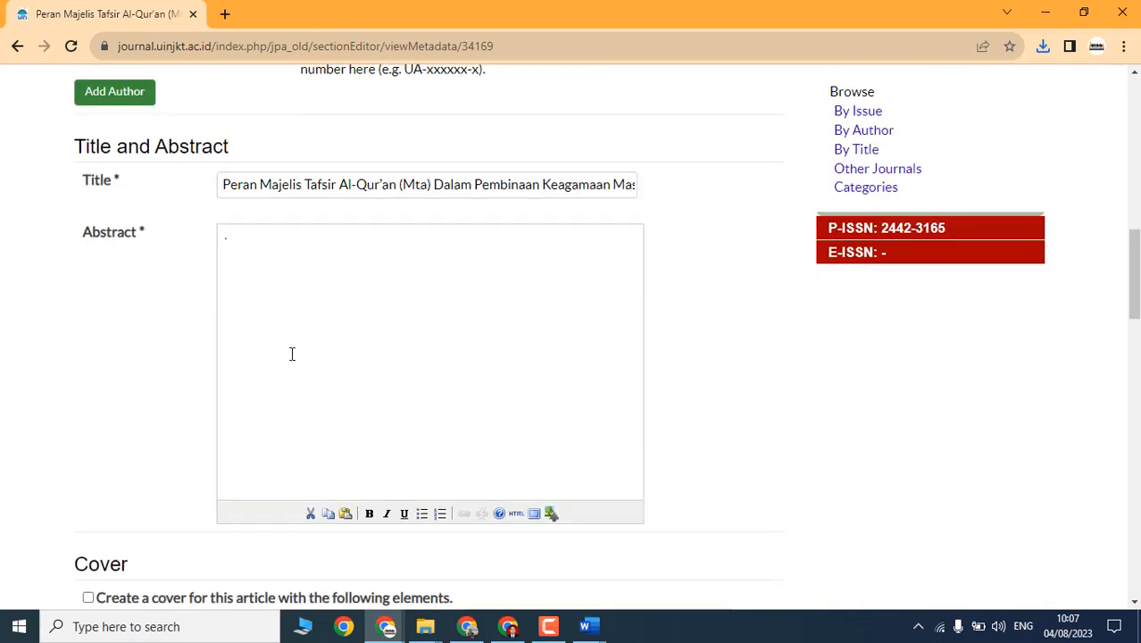
scroll(290, 354, "up", 3)
scroll(125, 362, "up", 1)
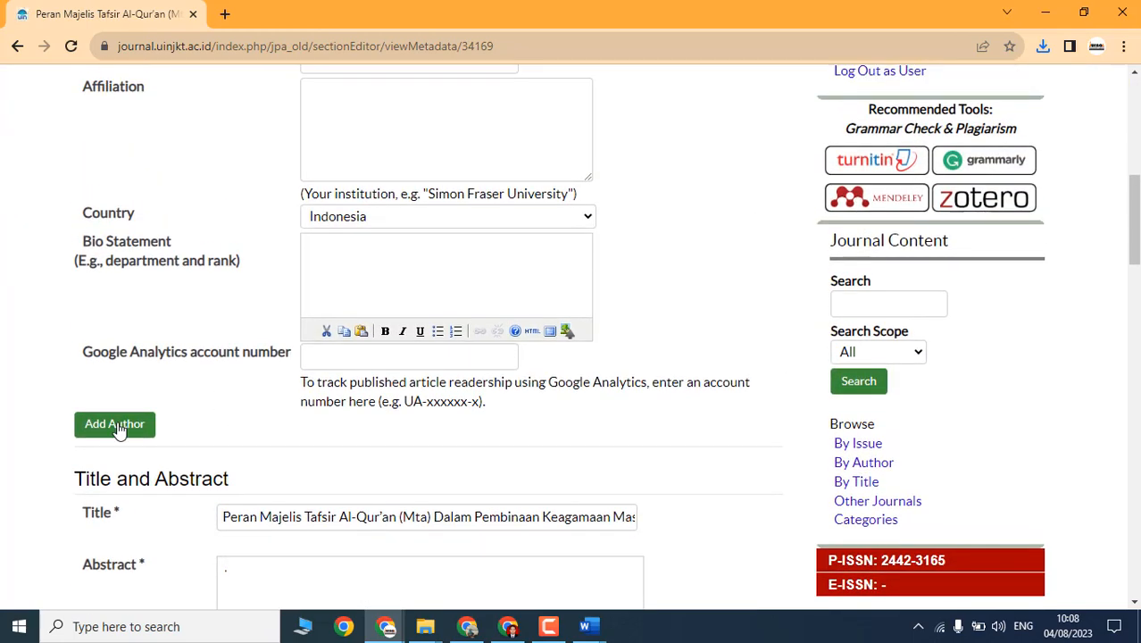
left_click(114, 425)
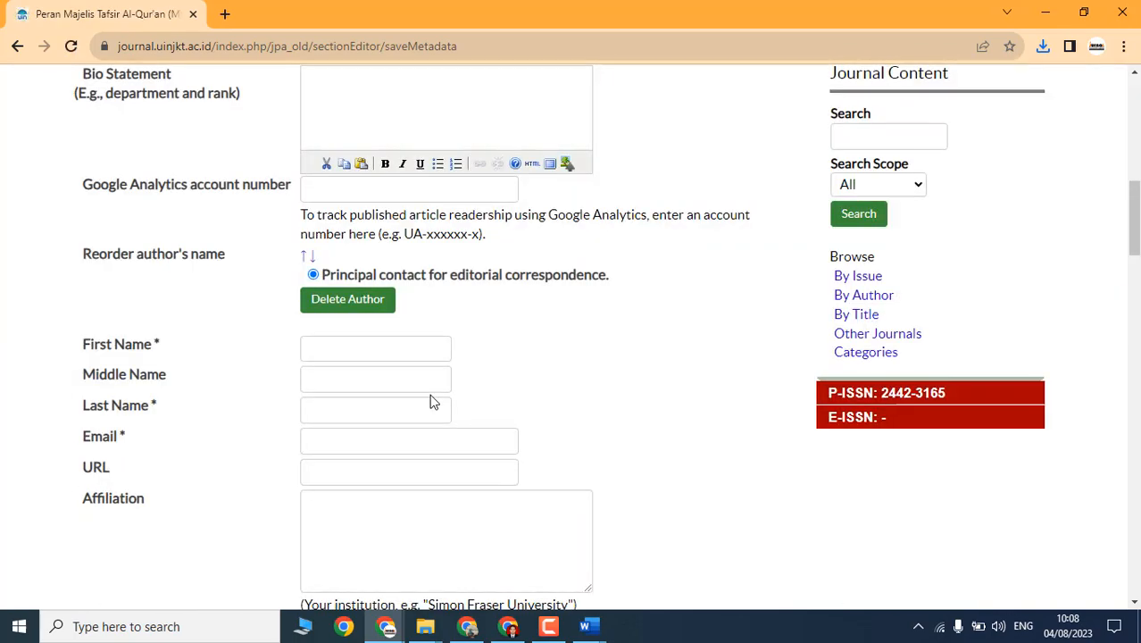
scroll(429, 402, "down", 2)
key("alt+Tab")
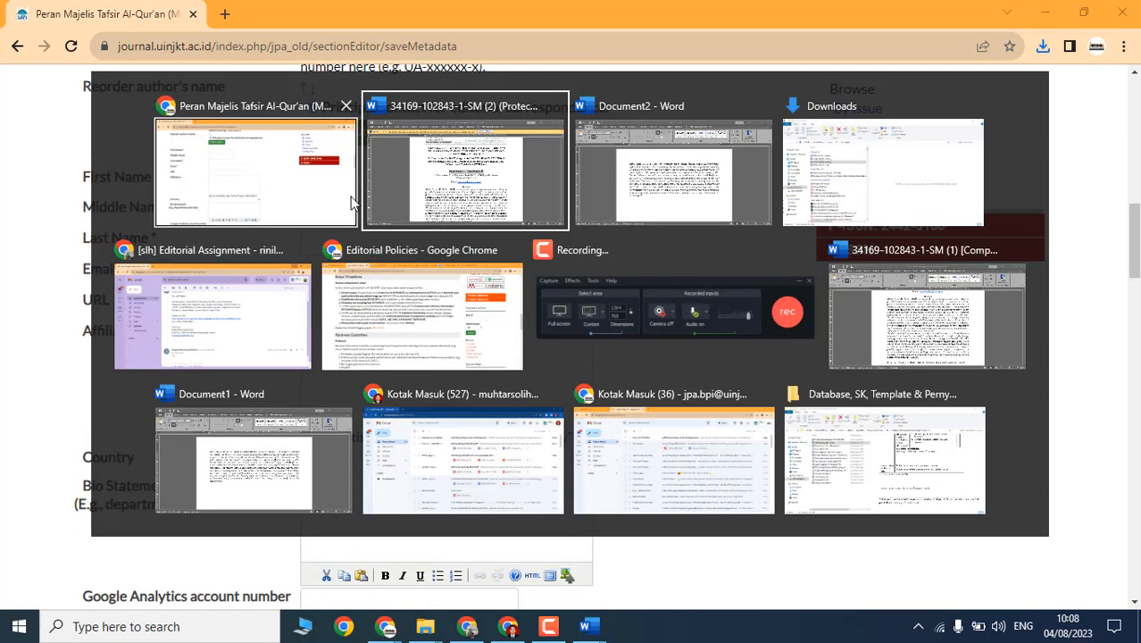
key("alt+Tab")
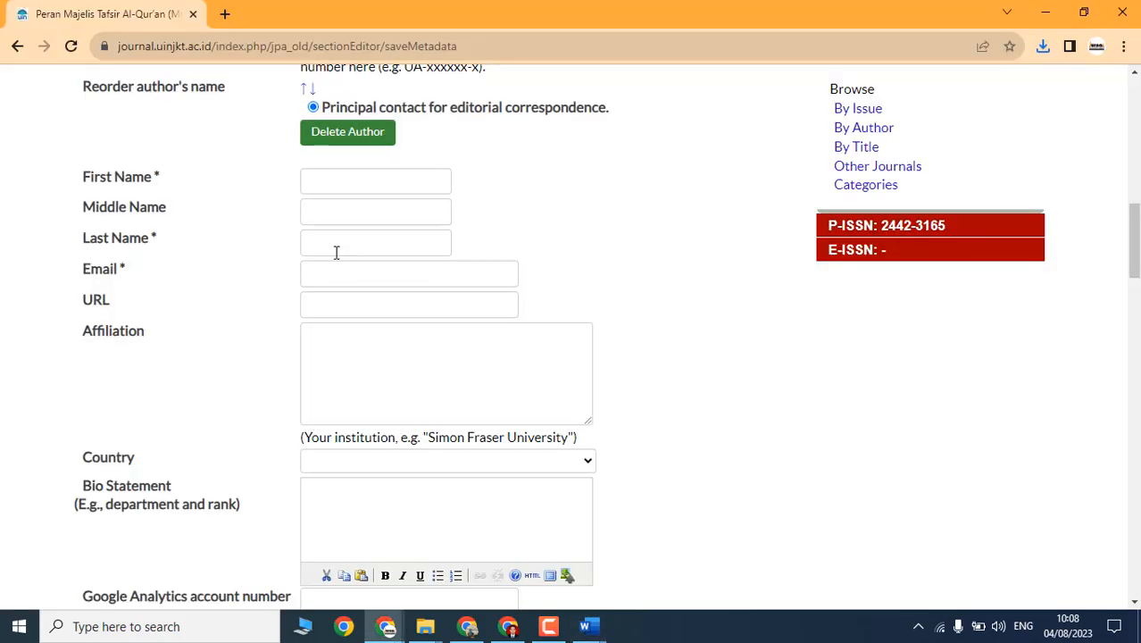
left_click(333, 185)
Step: Enter the author's names ('Nama', 'Pwne'), pick a suggested e-mail, and start the UIN Jkt affiliation
type("Nama")
key("Tab")
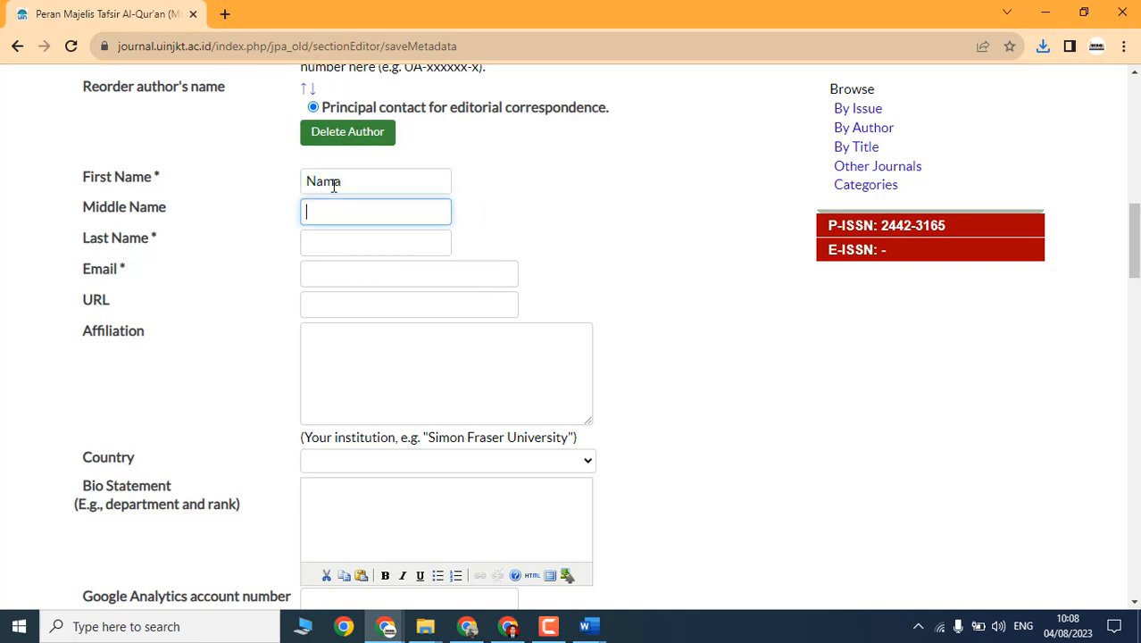
type("Pwne")
key("Tab")
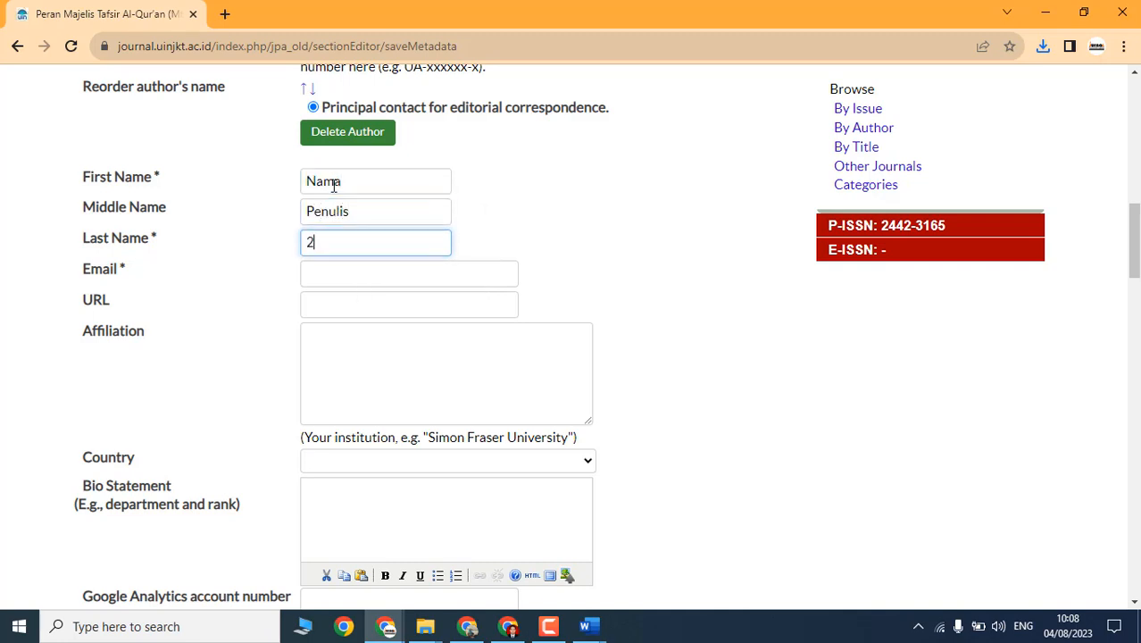
left_click(337, 275)
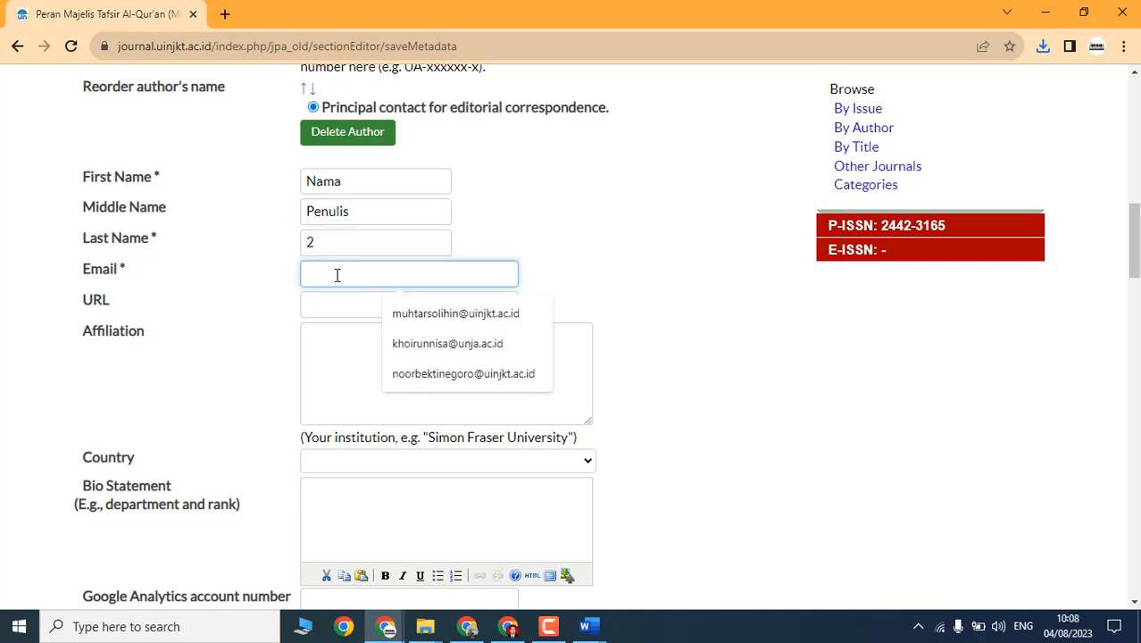
left_click(433, 373)
left_click(432, 368)
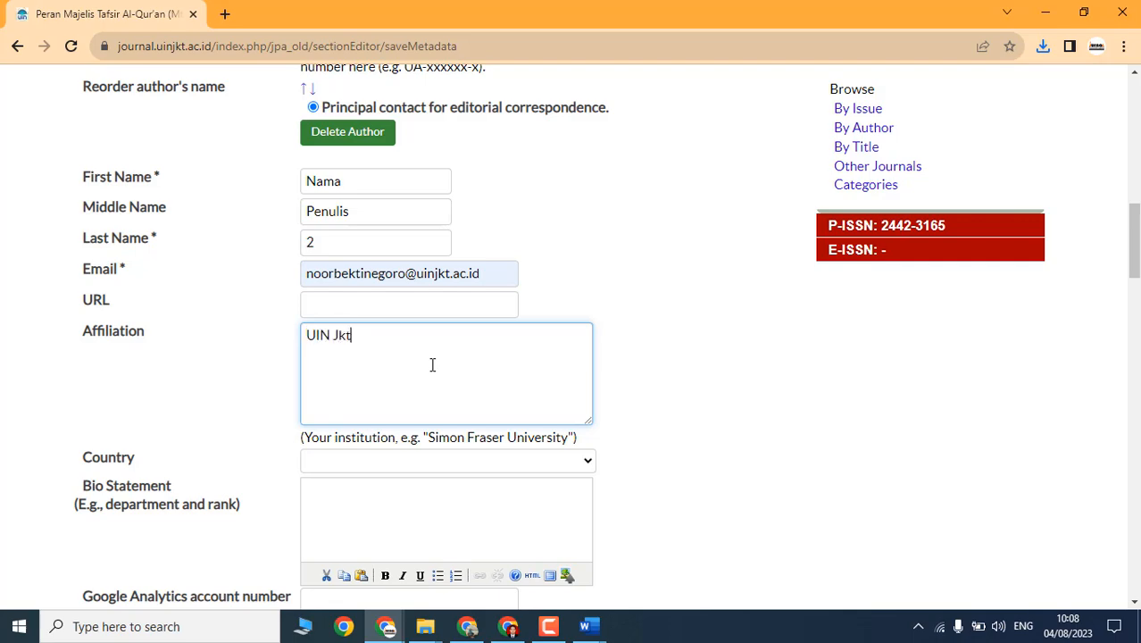
Step: Check the submission's title text, then bring up the Editorial Policies window
scroll(433, 365, "down", 6)
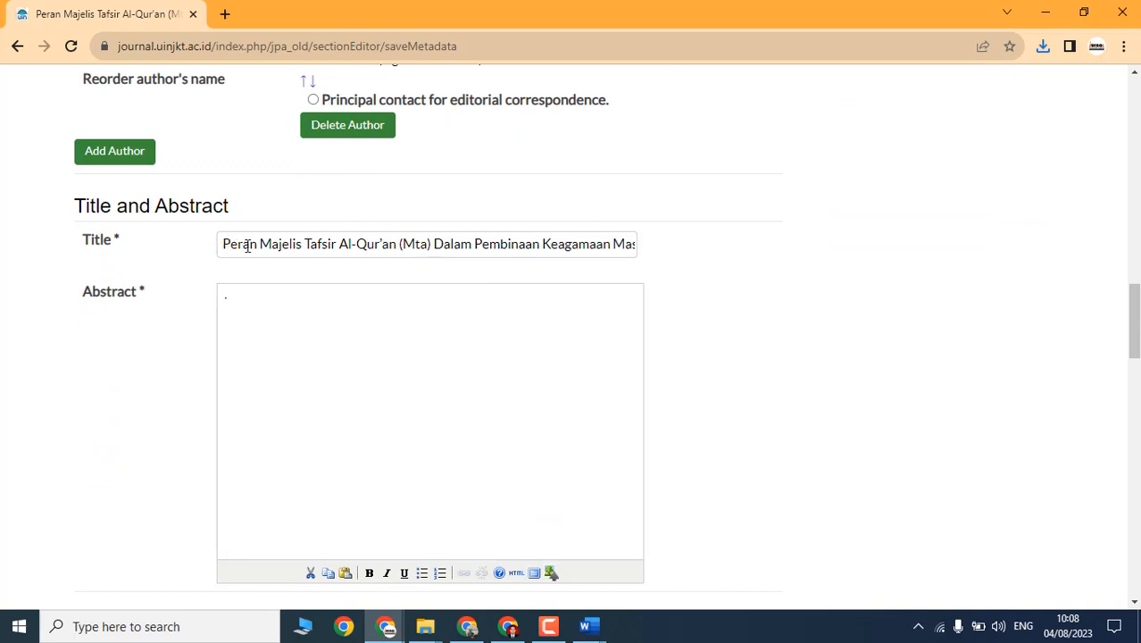
left_click_drag(247, 246, 754, 268)
left_click(530, 247)
left_click(383, 251)
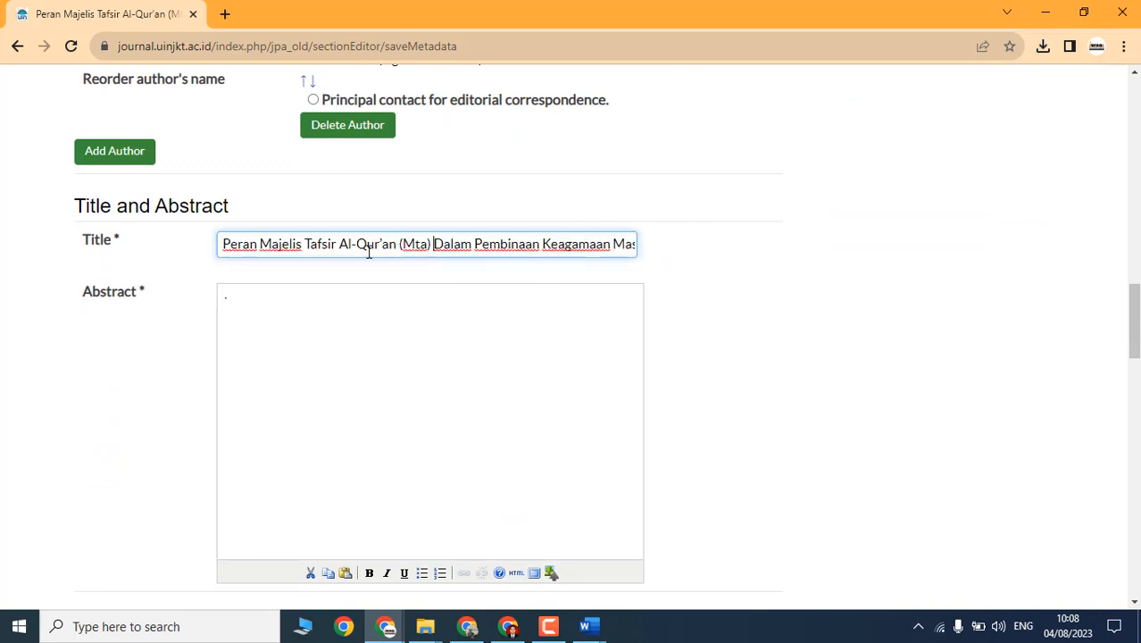
left_click(385, 625)
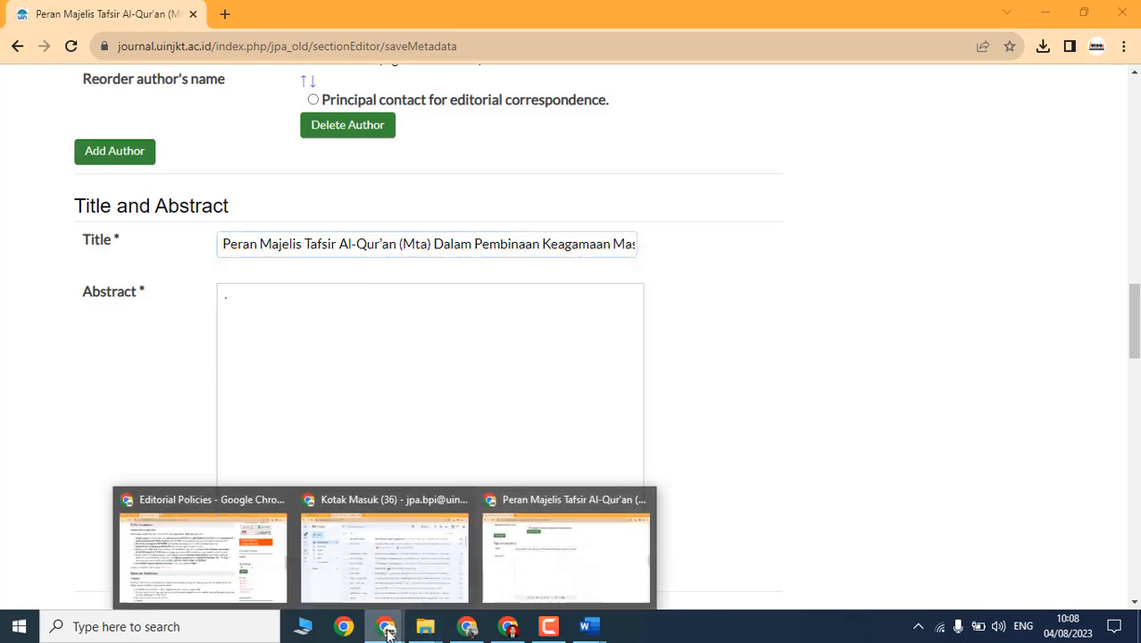
left_click(253, 570)
scroll(482, 243, "up", 10)
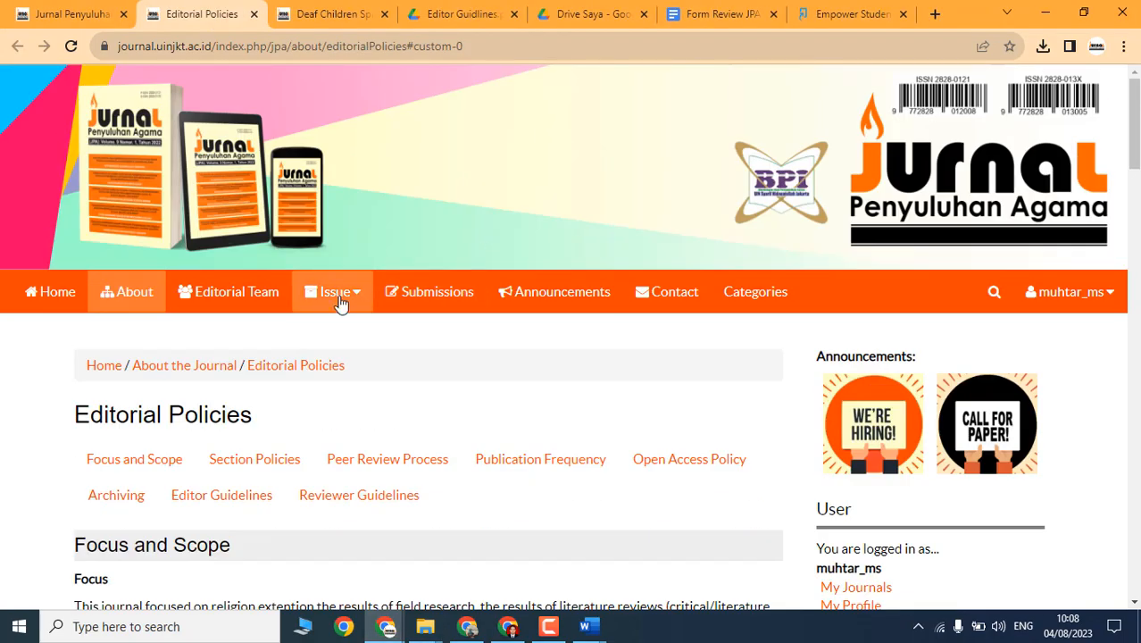
Step: Open Issue > Current and select the first two article titles in Vol. 10 No. 1, 2023
left_click(320, 301)
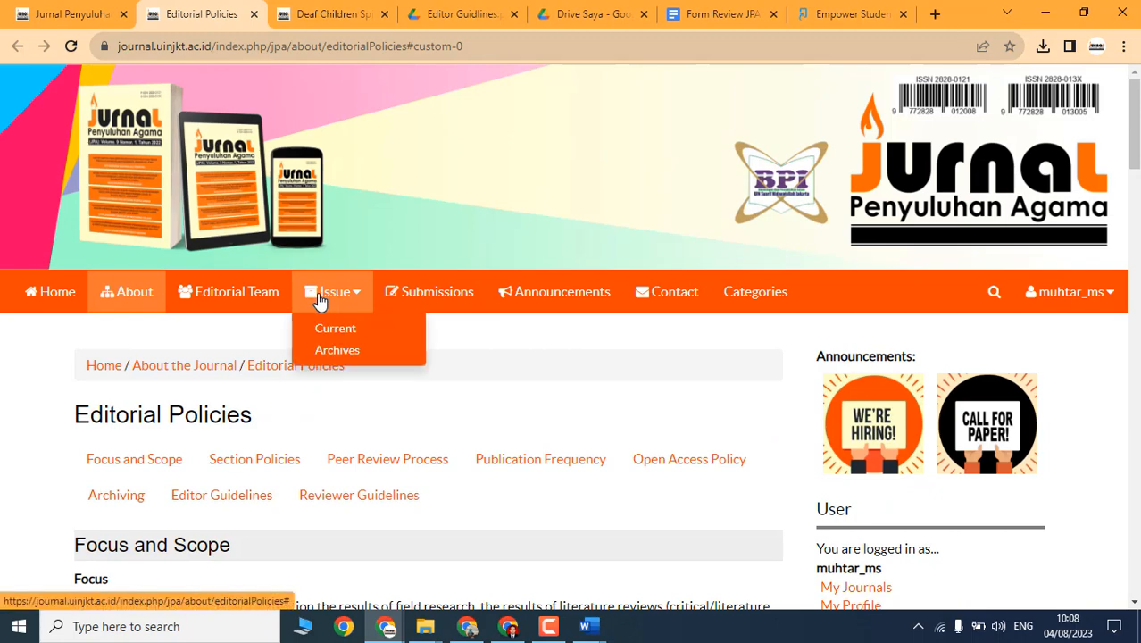
left_click(347, 339)
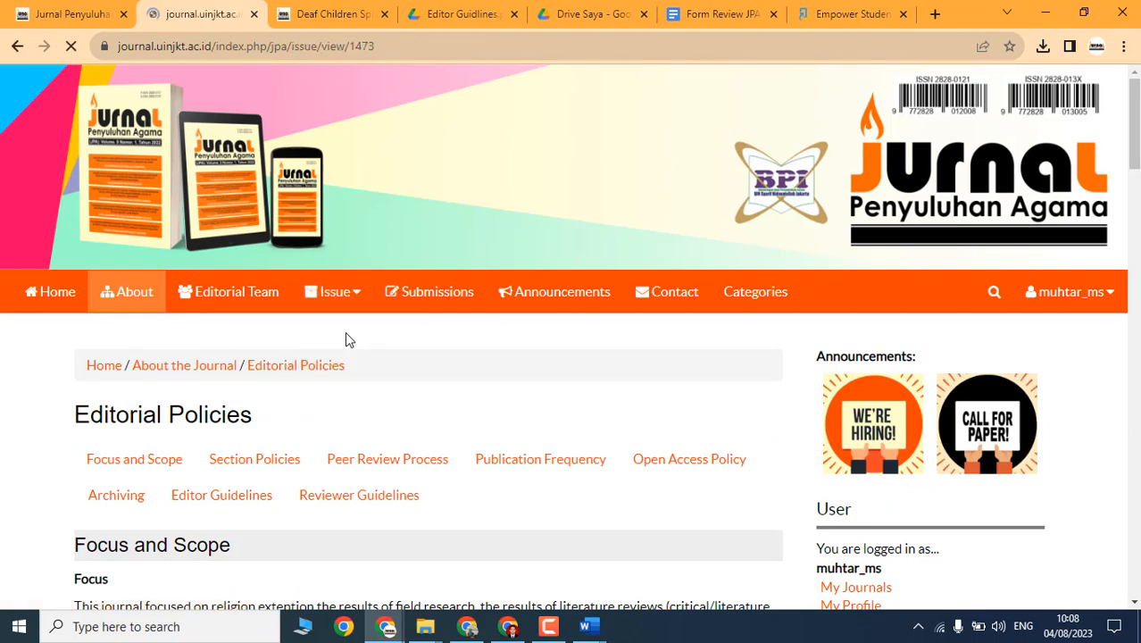
scroll(300, 439, "down", 3)
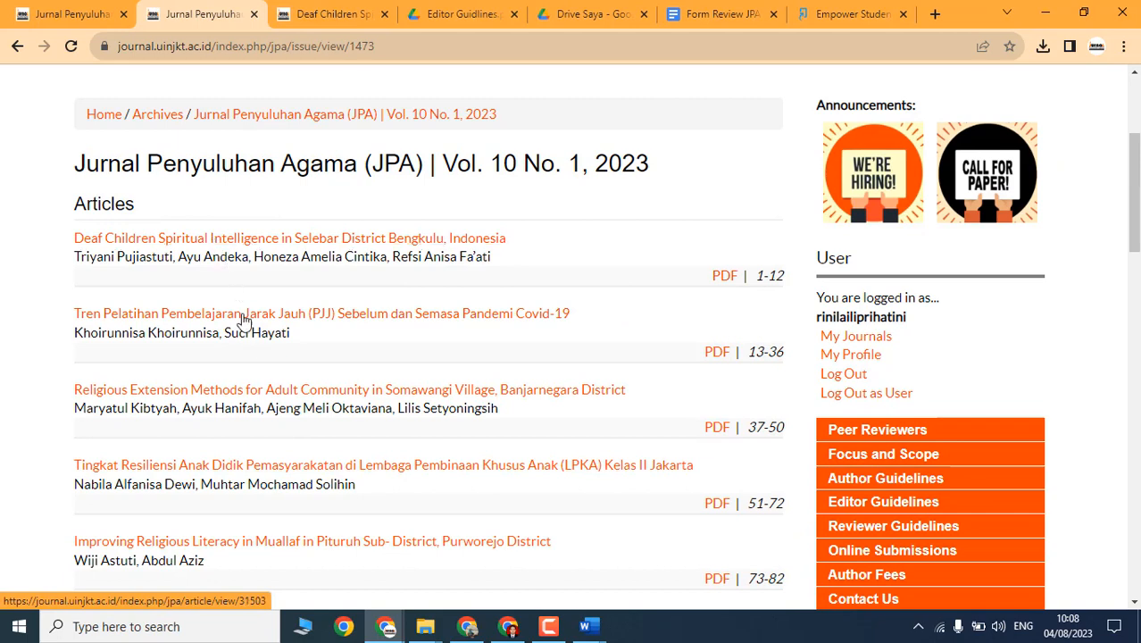
left_click_drag(78, 247, 515, 250)
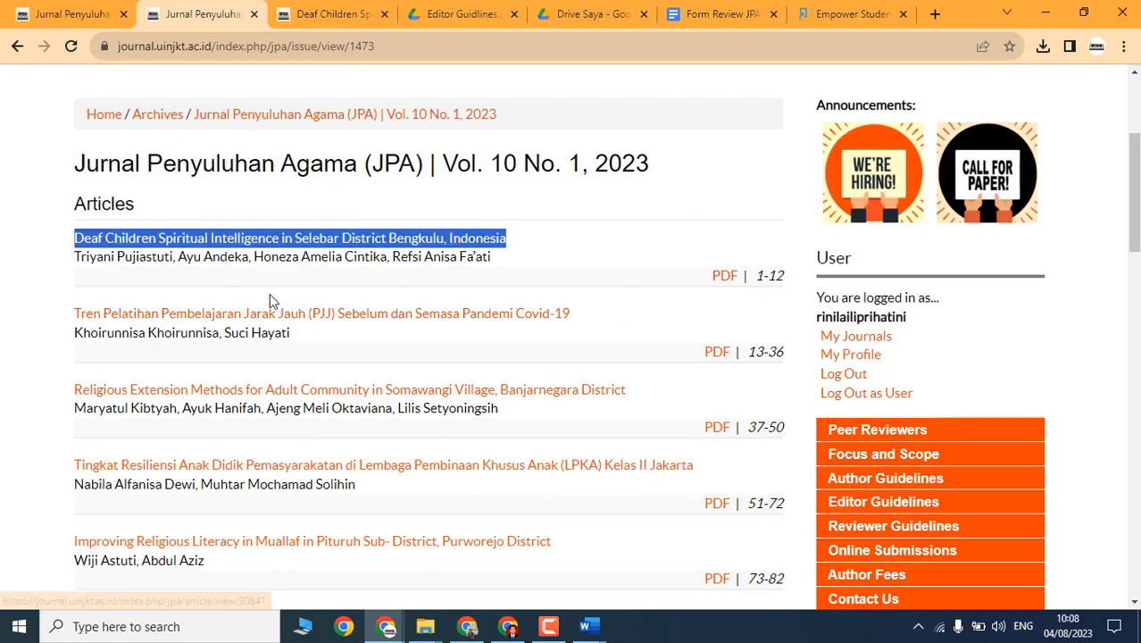
left_click_drag(71, 317, 553, 320)
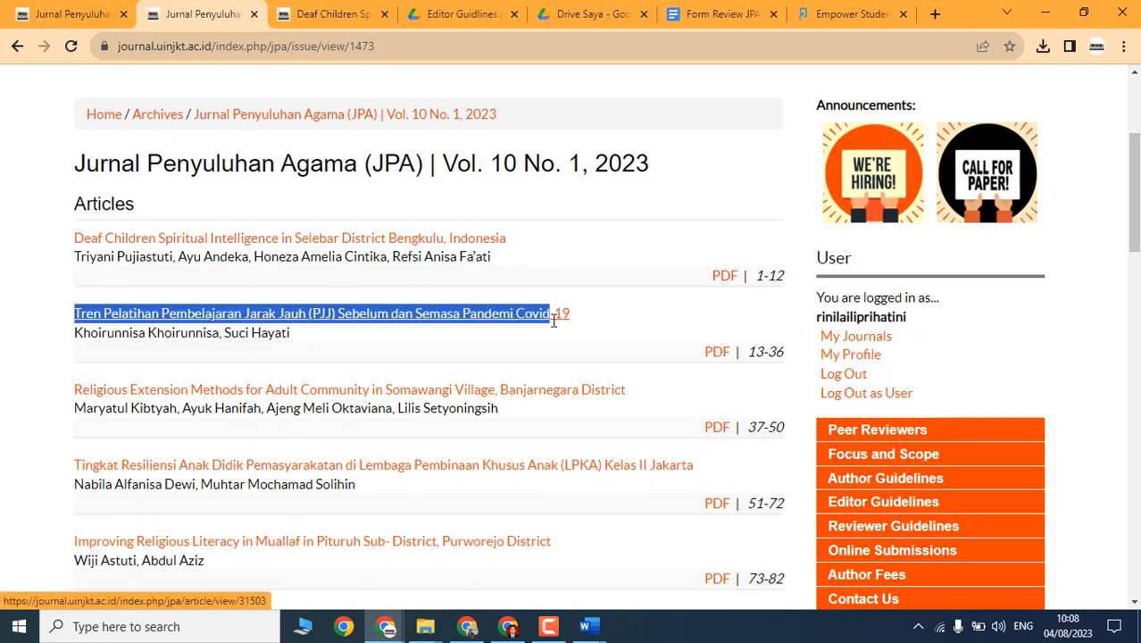
left_click(467, 261)
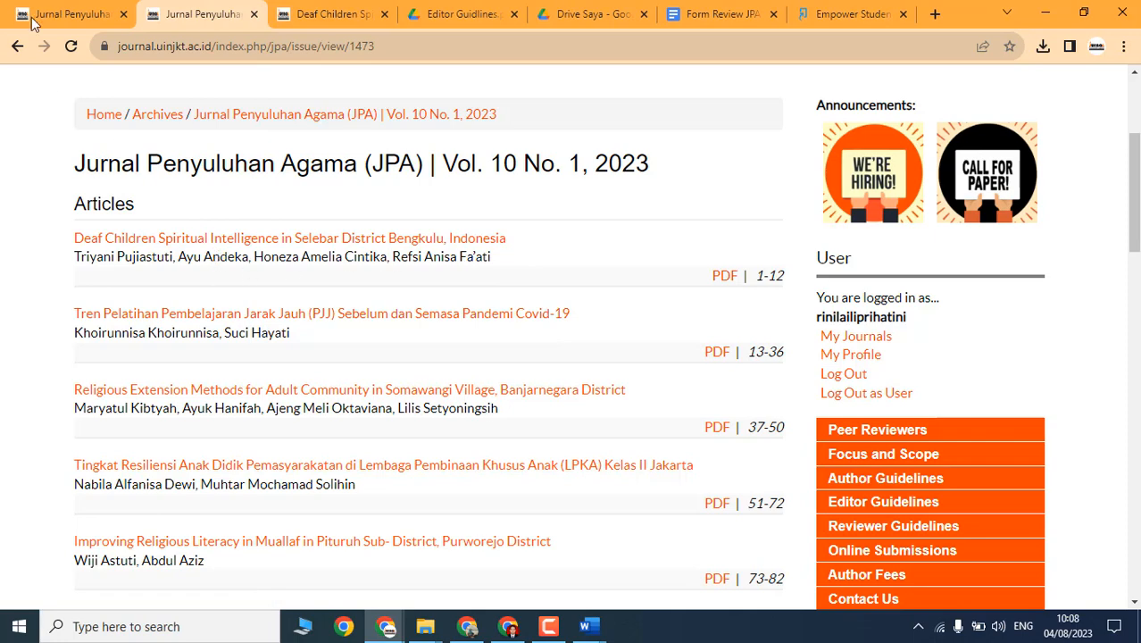
Step: Compare the submission title in the metadata form, then return to the current issue page
key("alt+Tab")
scroll(370, 324, "up", 1)
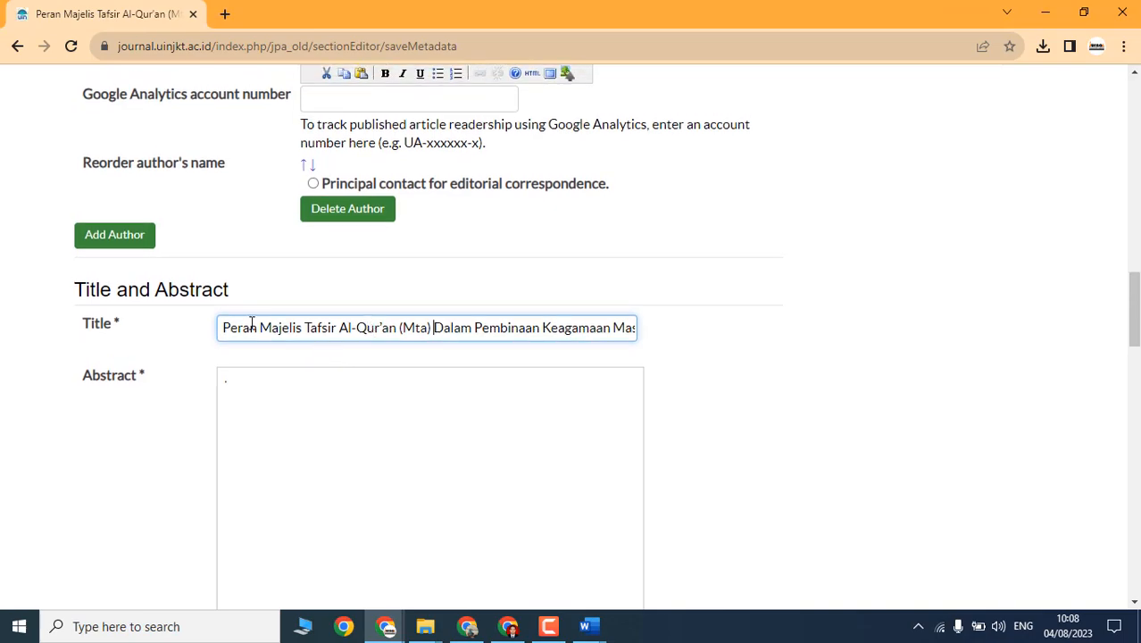
left_click_drag(253, 323, 701, 347)
key("alt+Tab")
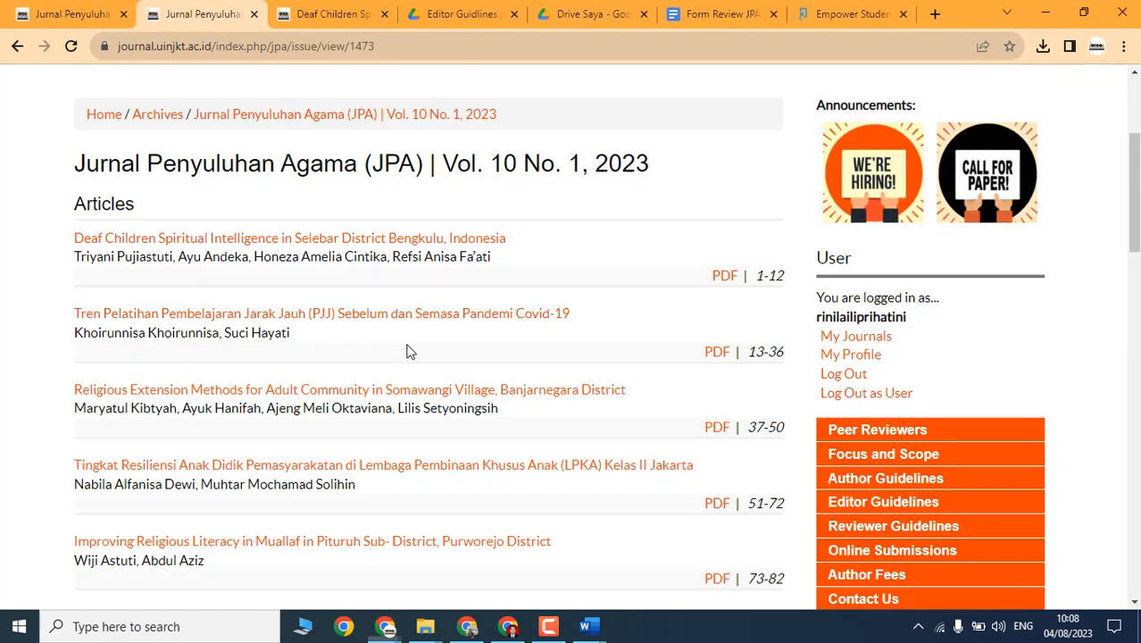
Step: Open the 'Tren Pelatihan Pembelajaran Jarak Jauh (PJJ)' article and select its full title
left_click(178, 323)
scroll(226, 339, "down", 4)
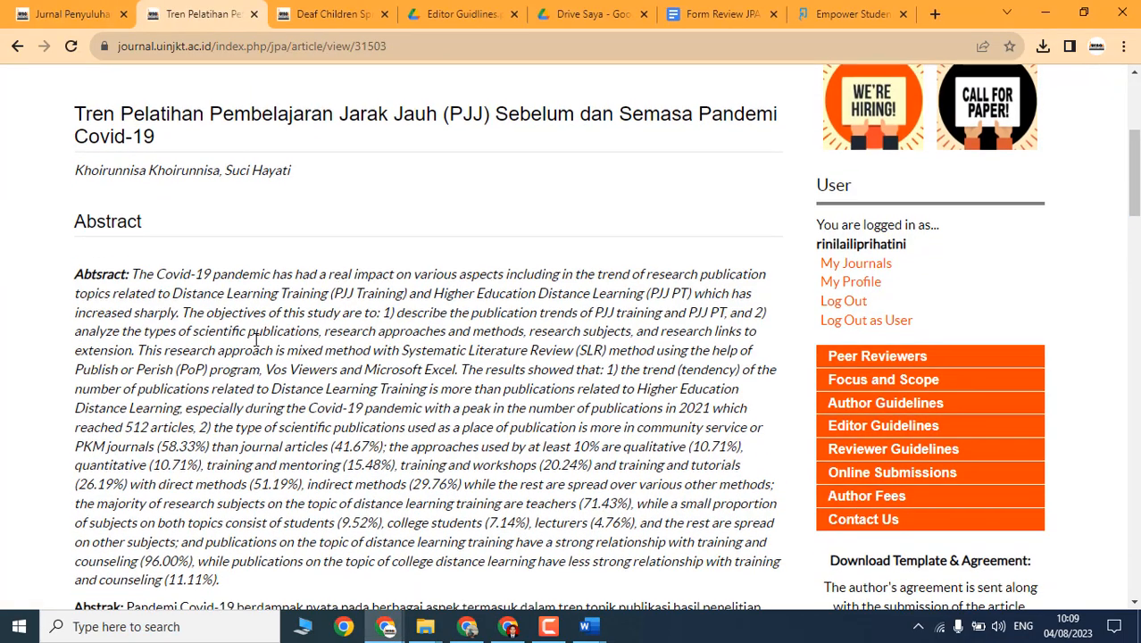
left_click_drag(73, 186, 157, 211)
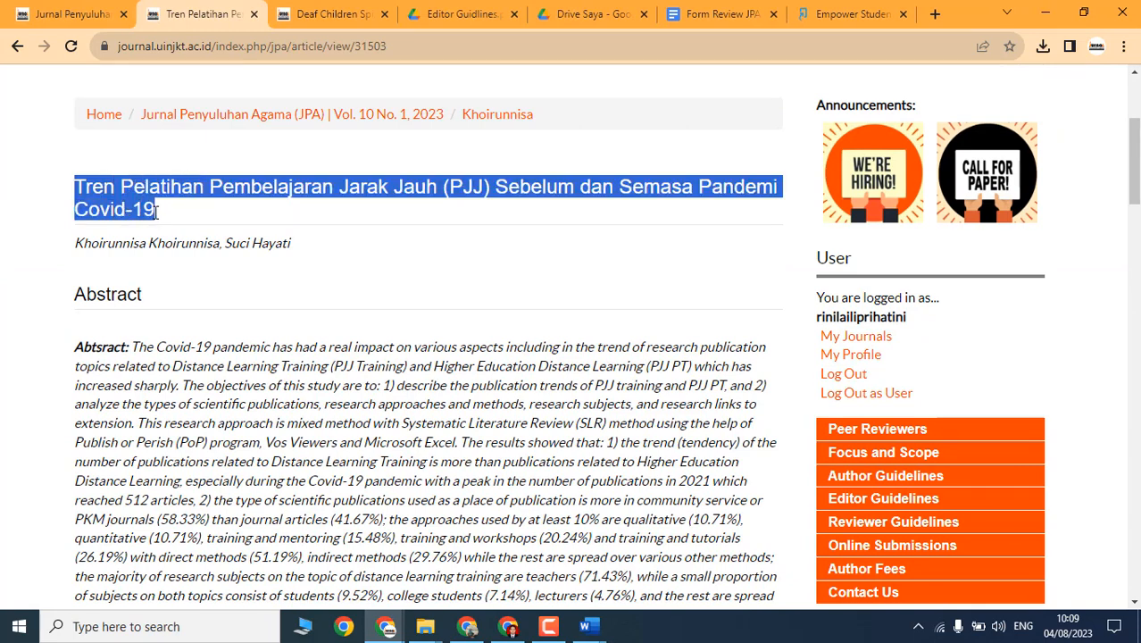
left_click(611, 206)
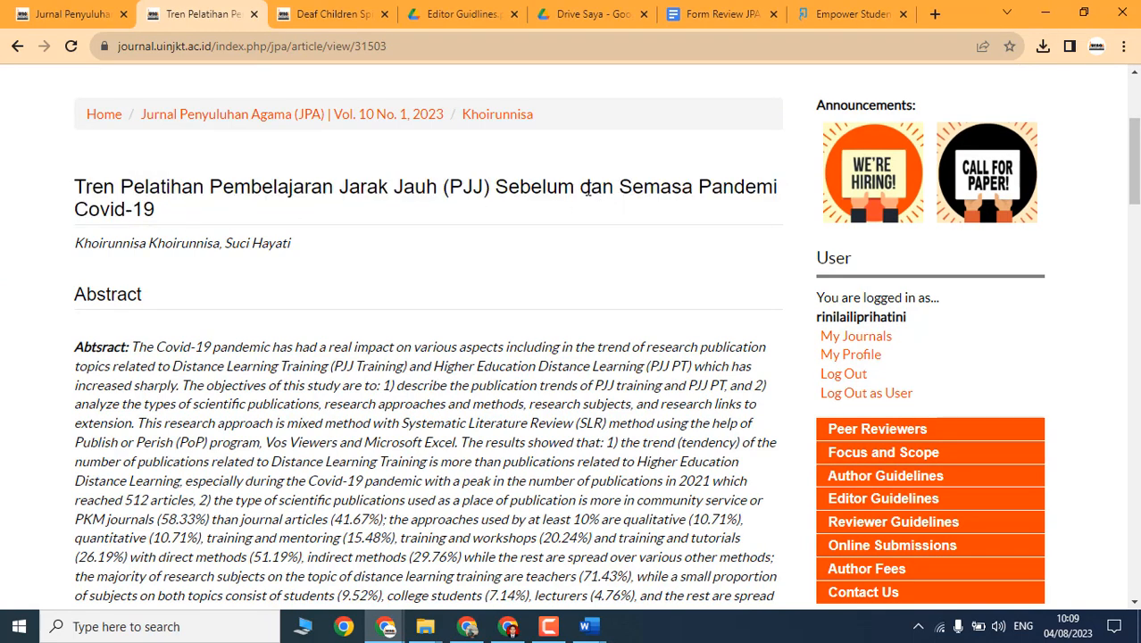
left_click_drag(587, 188, 583, 188)
Step: Select the title and English abstract, typing 'bstract' over the misspelled 'Abtsract'
scroll(134, 236, "down", 3)
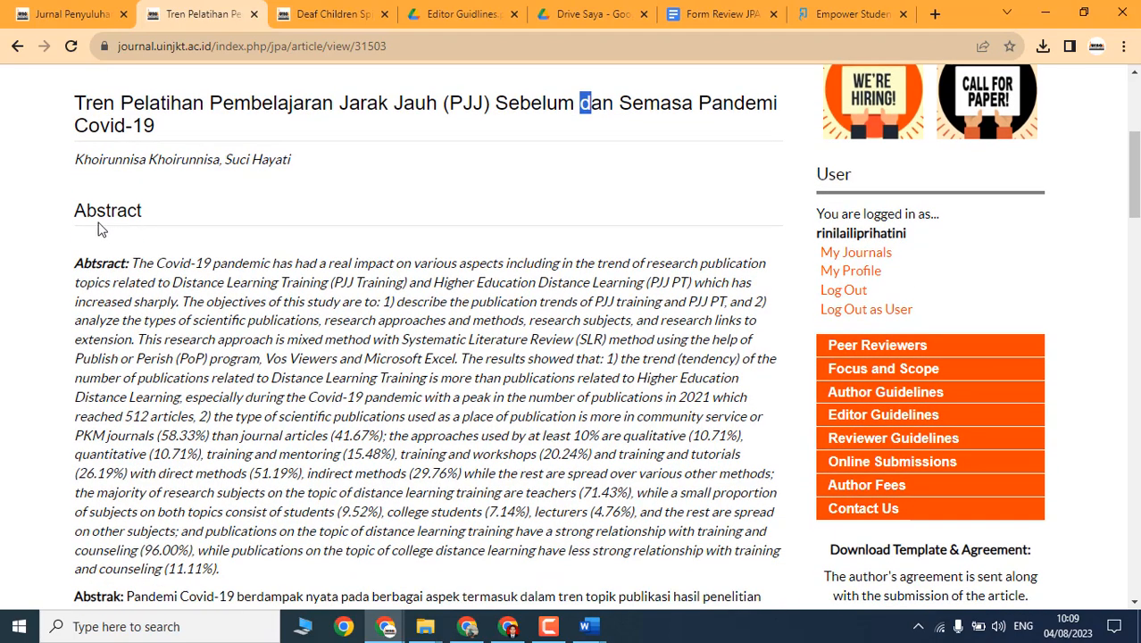
scroll(106, 193, "up", 1)
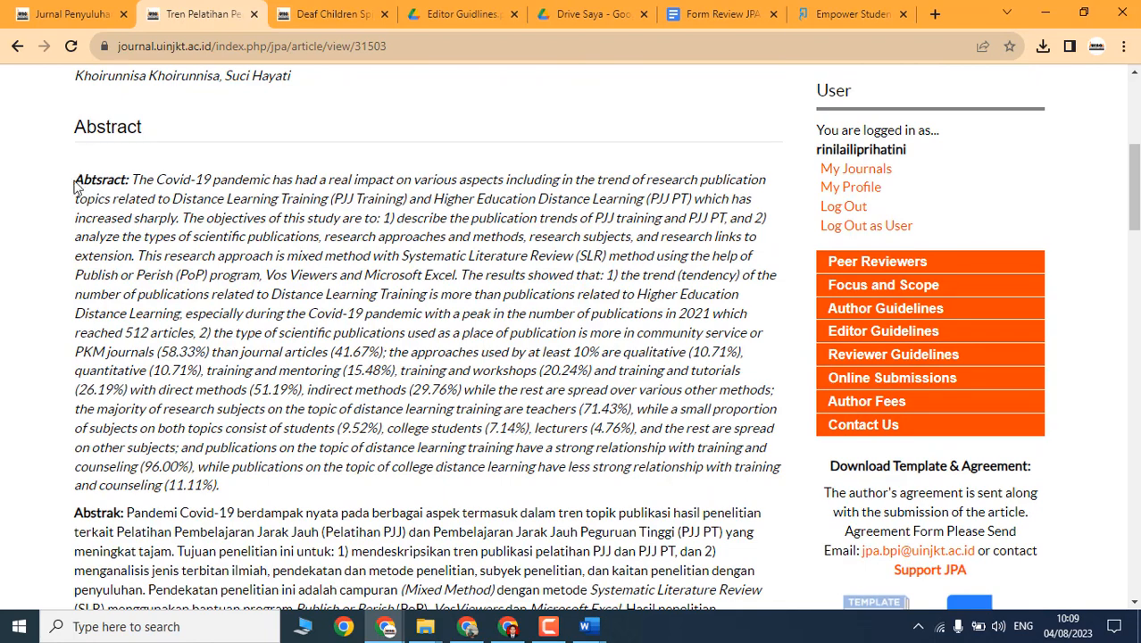
scroll(153, 192, "up", 1)
triple_click(106, 114)
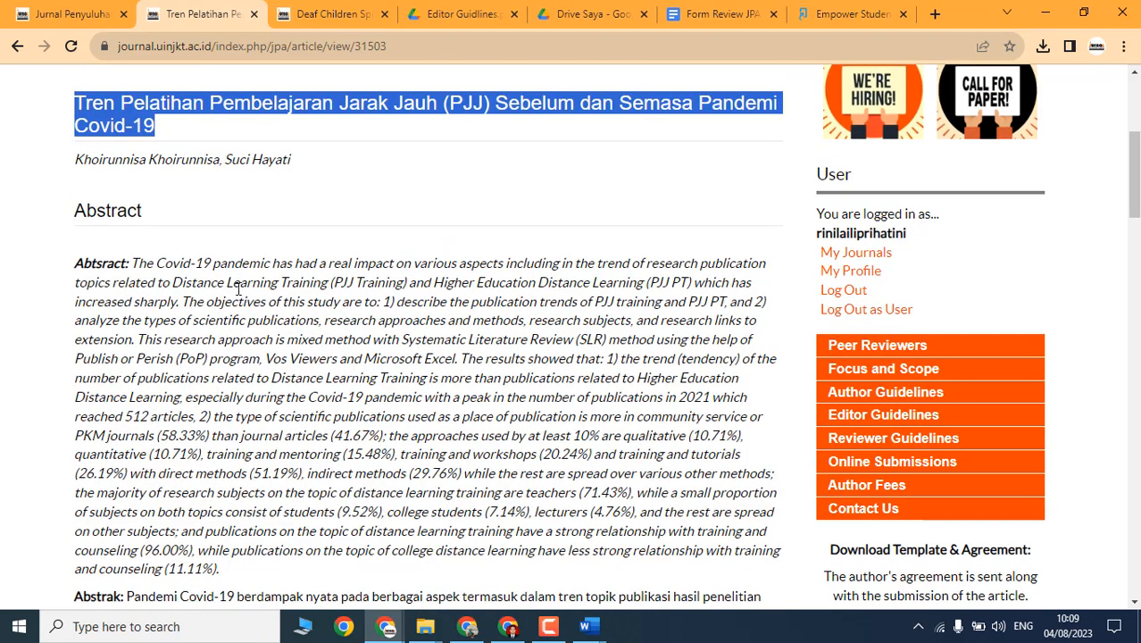
left_click(205, 276)
left_click_drag(77, 263, 232, 397)
left_click(165, 309)
left_click_drag(78, 262, 128, 274)
type("bstract")
Step: Select the English abstract passages and then the article title again
scroll(134, 268, "down", 1)
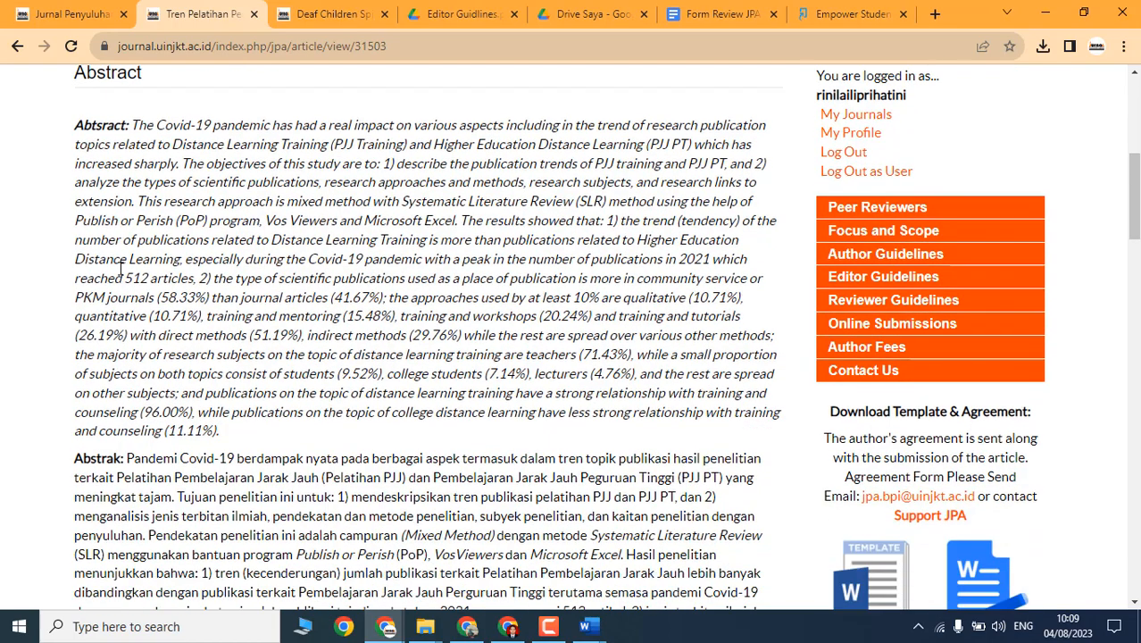
scroll(134, 268, "up", 1)
left_click_drag(76, 263, 428, 492)
scroll(100, 304, "down", 4)
left_click_drag(77, 262, 126, 464)
scroll(415, 327, "up", 5)
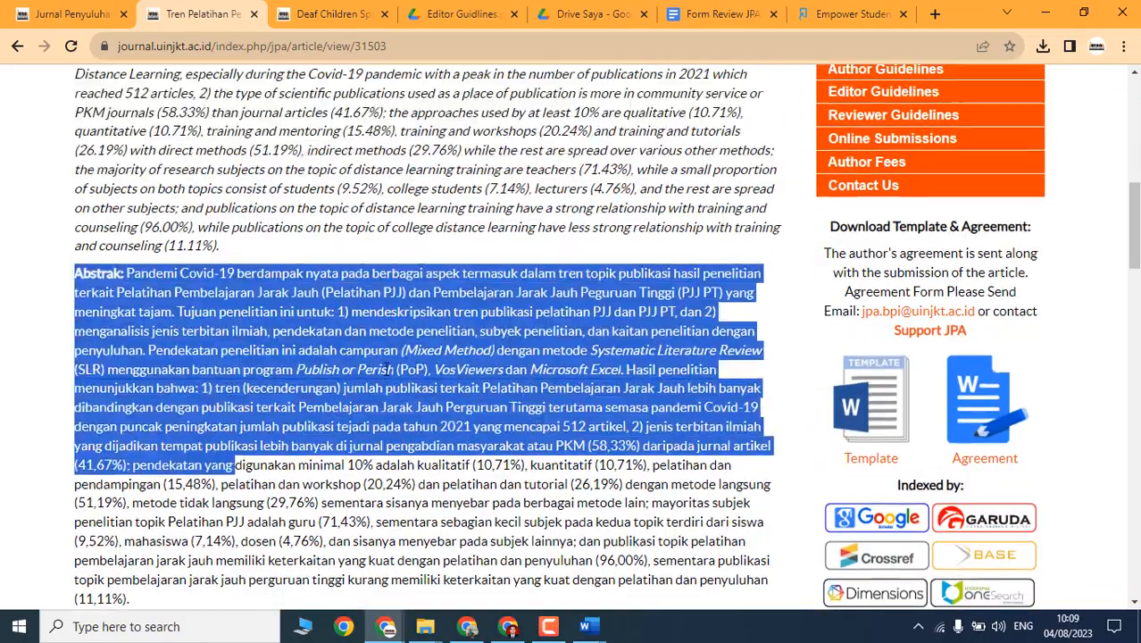
left_click_drag(68, 179, 194, 231)
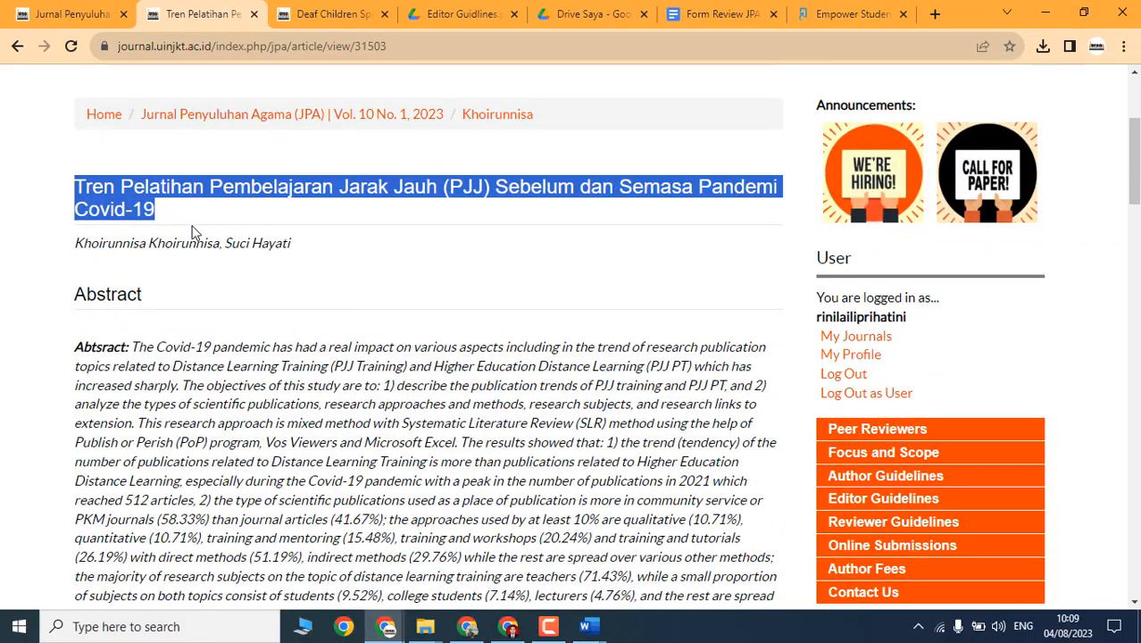
scroll(305, 284, "down", 12)
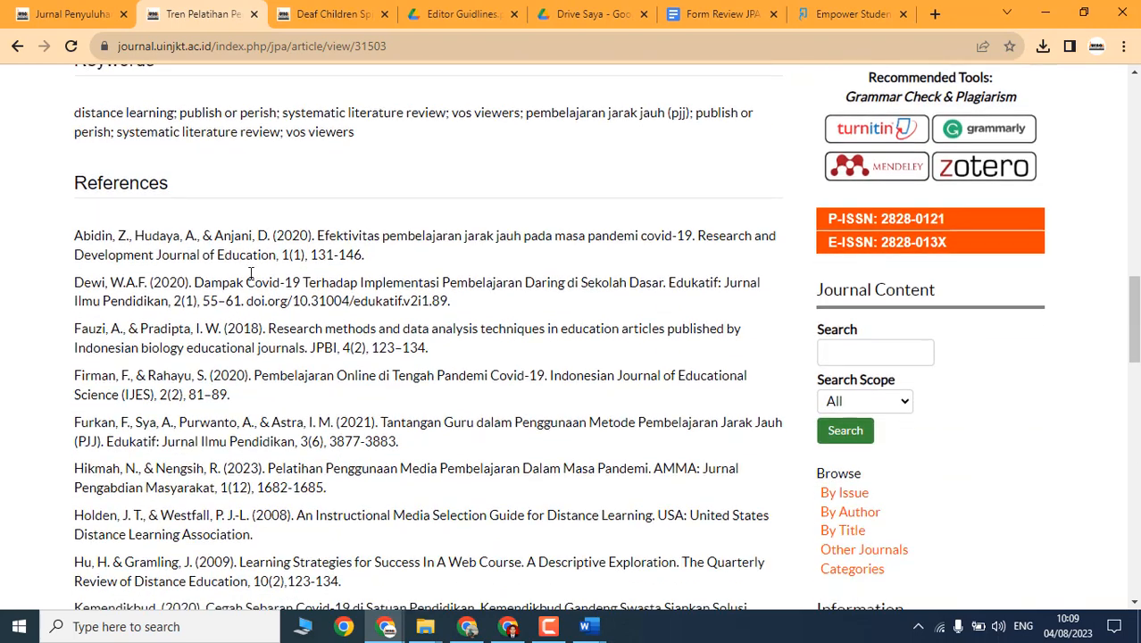
scroll(95, 150, "up", 1)
Step: Select the keywords line, scroll through the references to the footer, and open the Issue menu
left_click_drag(80, 197, 408, 244)
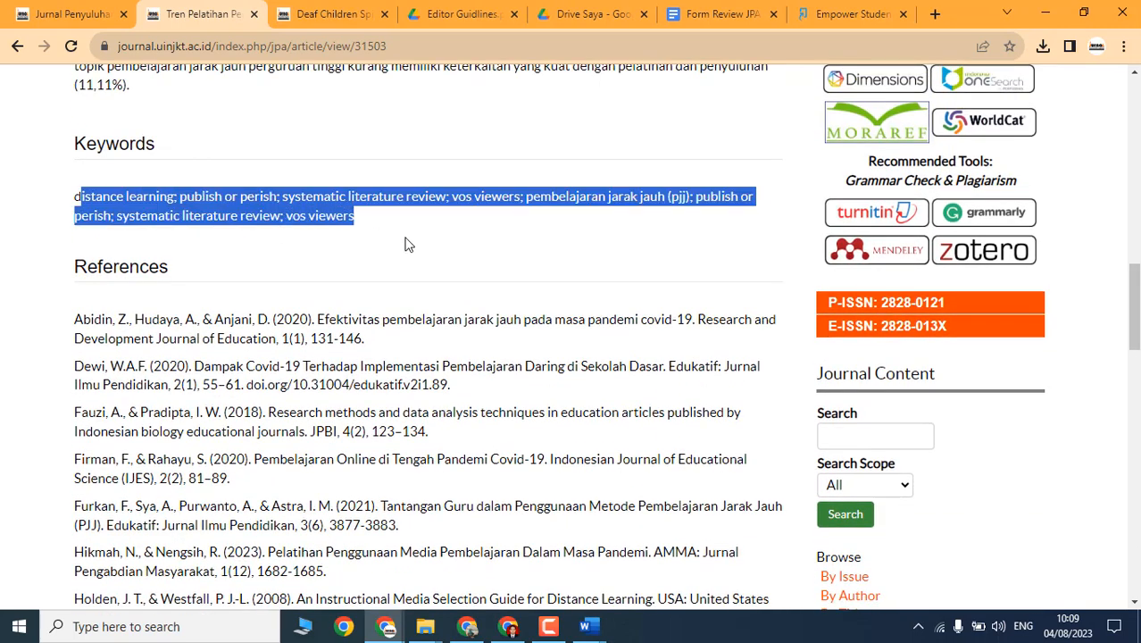
left_click(540, 233)
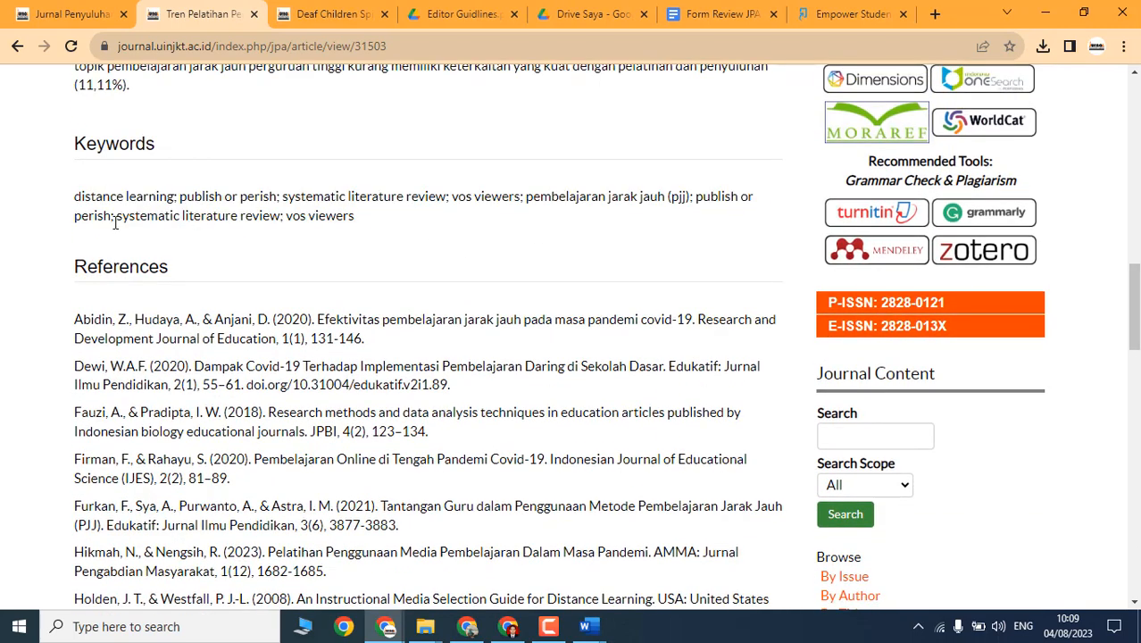
left_click_drag(74, 197, 683, 220)
left_click(512, 242)
scroll(349, 215, "down", 15)
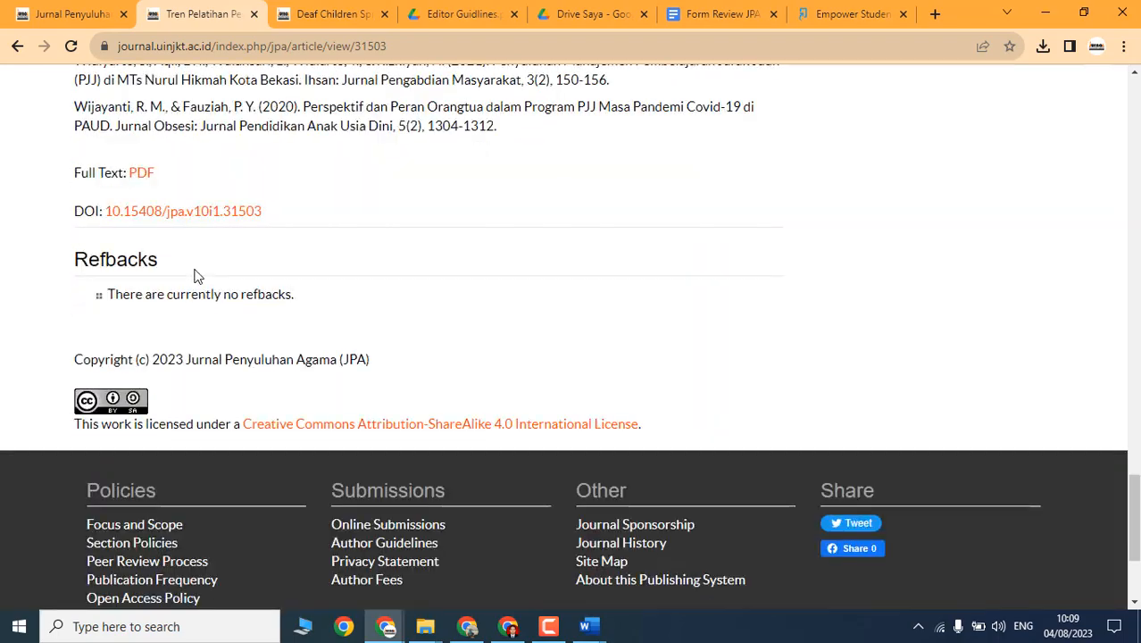
scroll(355, 294, "up", 15)
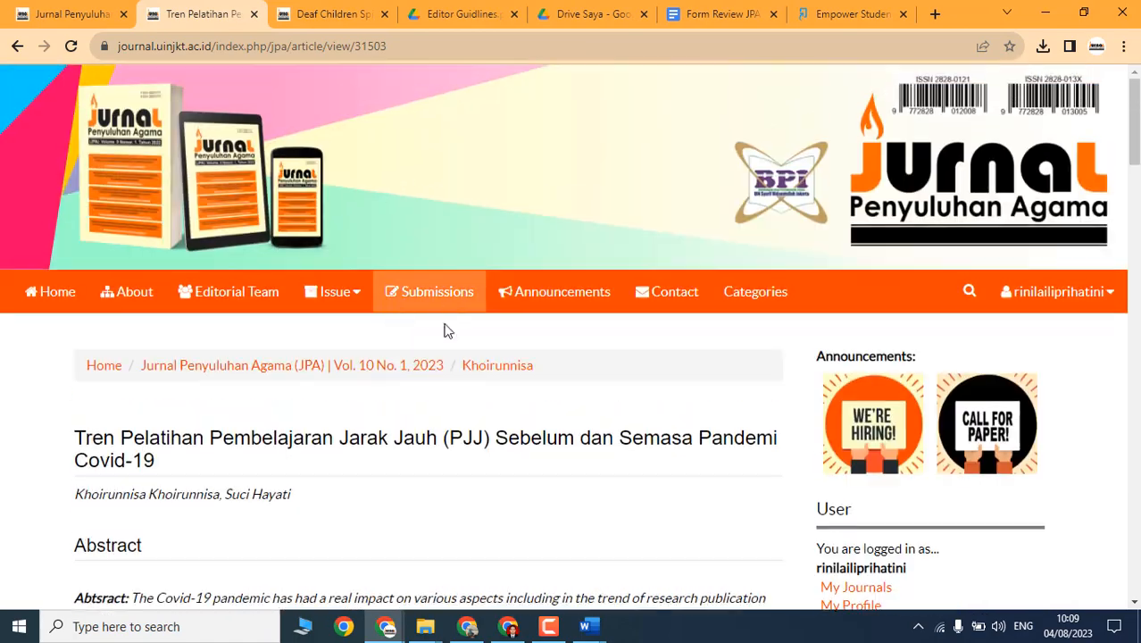
left_click(335, 292)
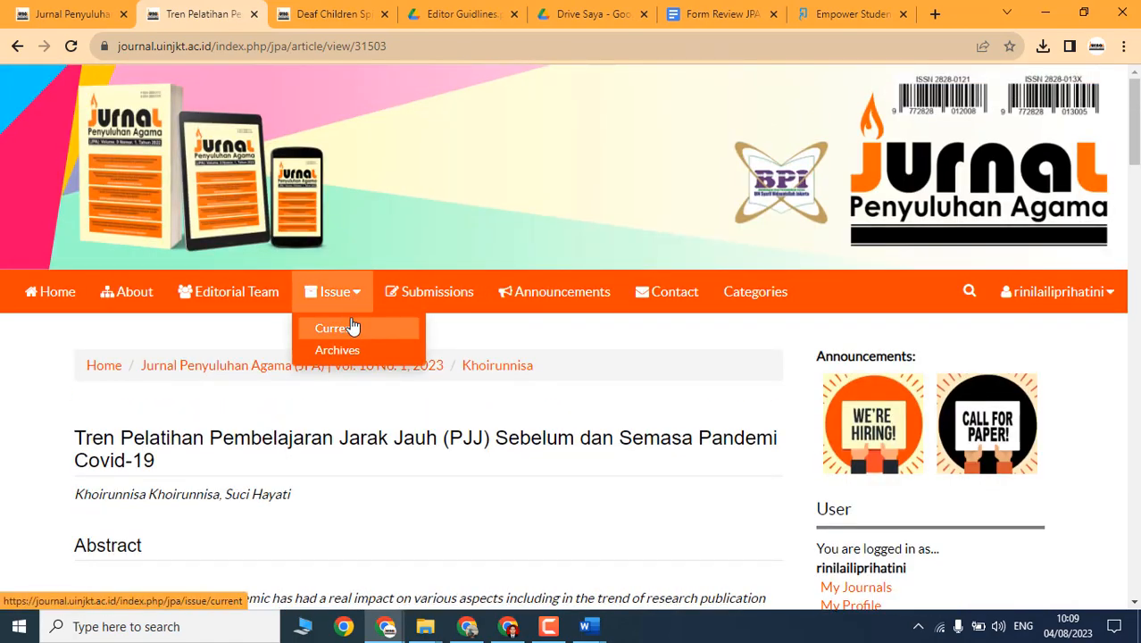
Step: Open the Deaf Children Spiritual Intelligence article from the current issue and read through it
left_click(355, 327)
scroll(361, 442, "down", 2)
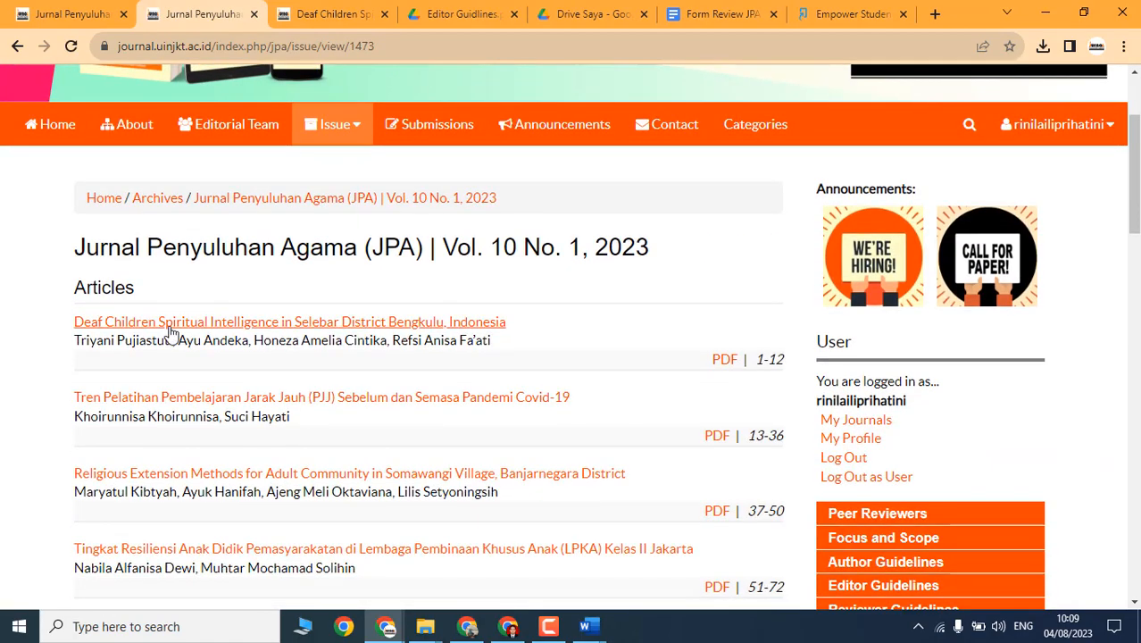
left_click(170, 330)
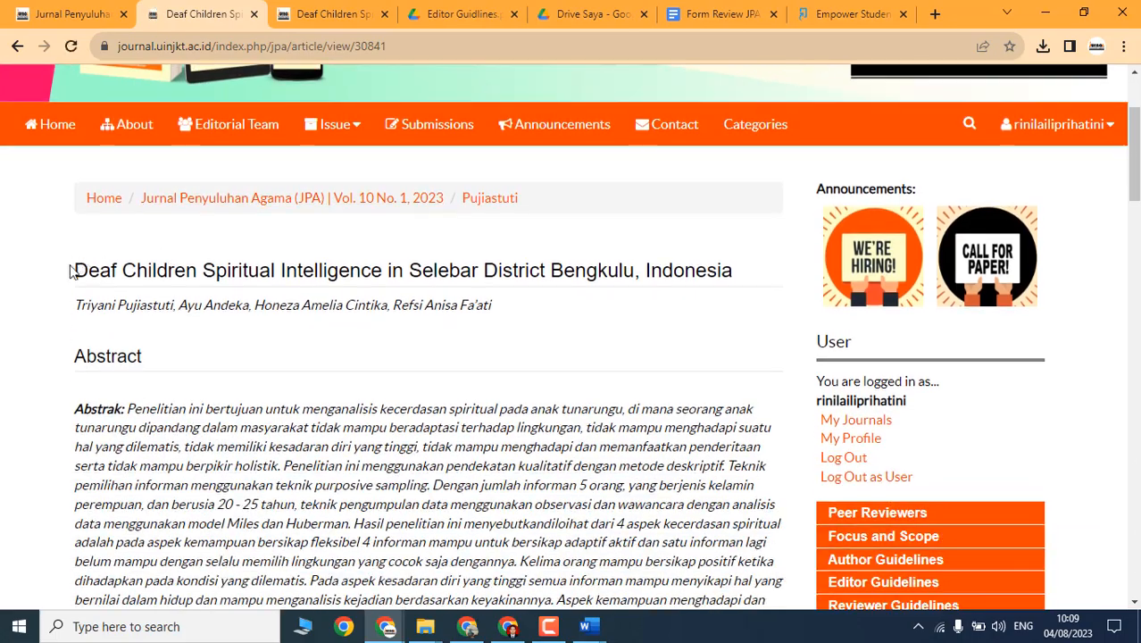
left_click_drag(77, 270, 454, 270)
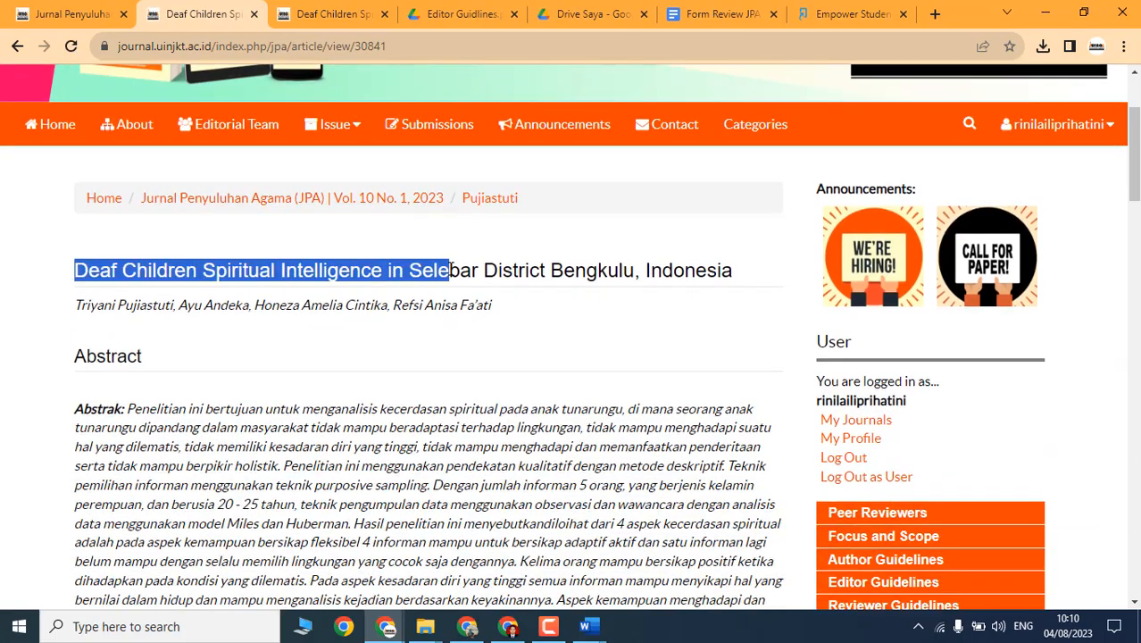
scroll(179, 340, "down", 4)
scroll(124, 208, "up", 2)
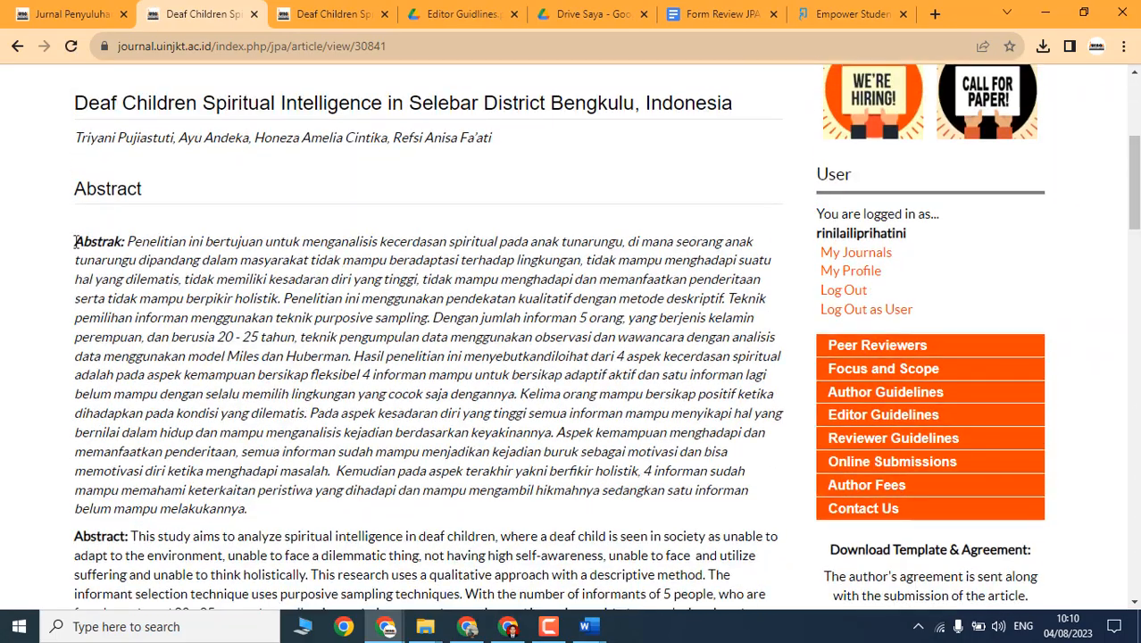
left_click_drag(75, 241, 343, 371)
scroll(218, 335, "down", 3)
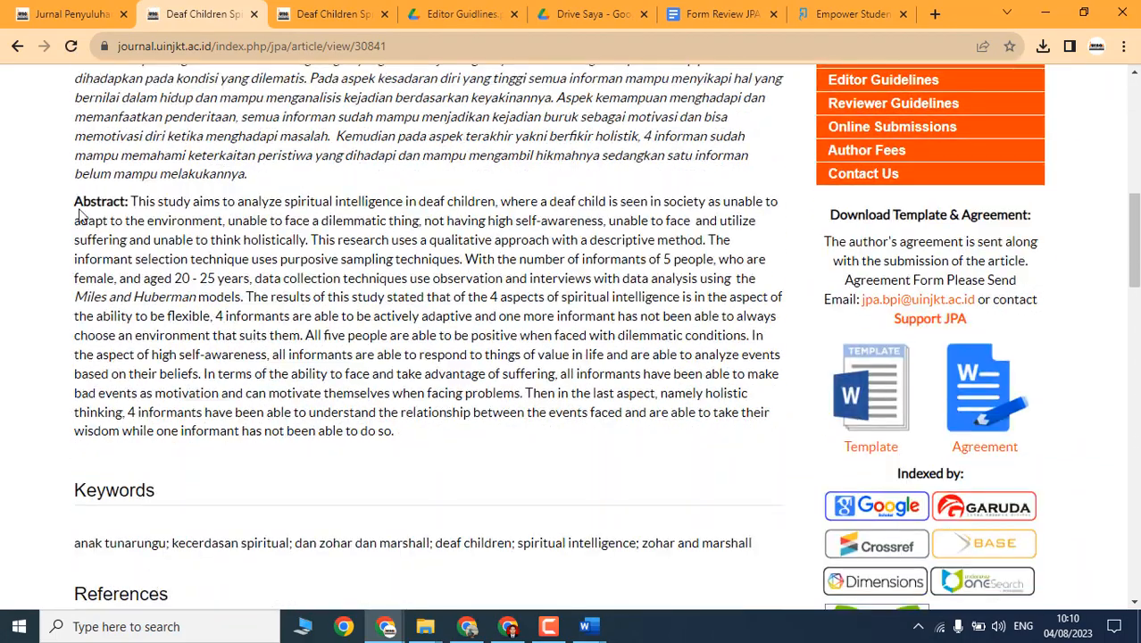
left_click_drag(77, 205, 249, 355)
scroll(214, 331, "down", 3)
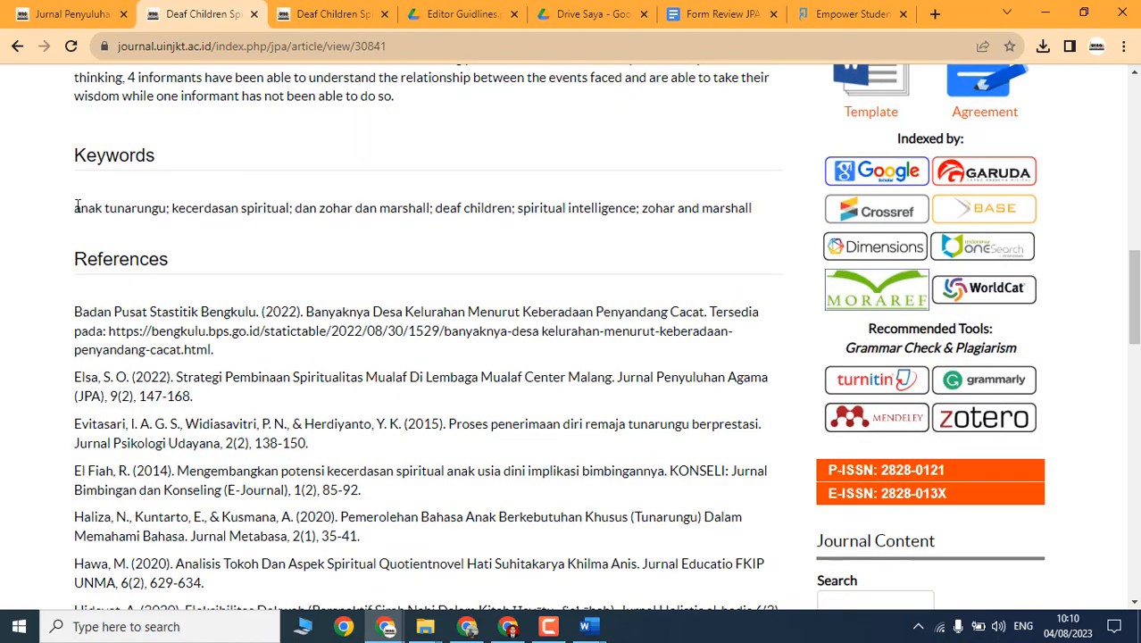
left_click_drag(75, 207, 334, 209)
left_click_drag(752, 208, 639, 208)
scroll(115, 250, "down", 2)
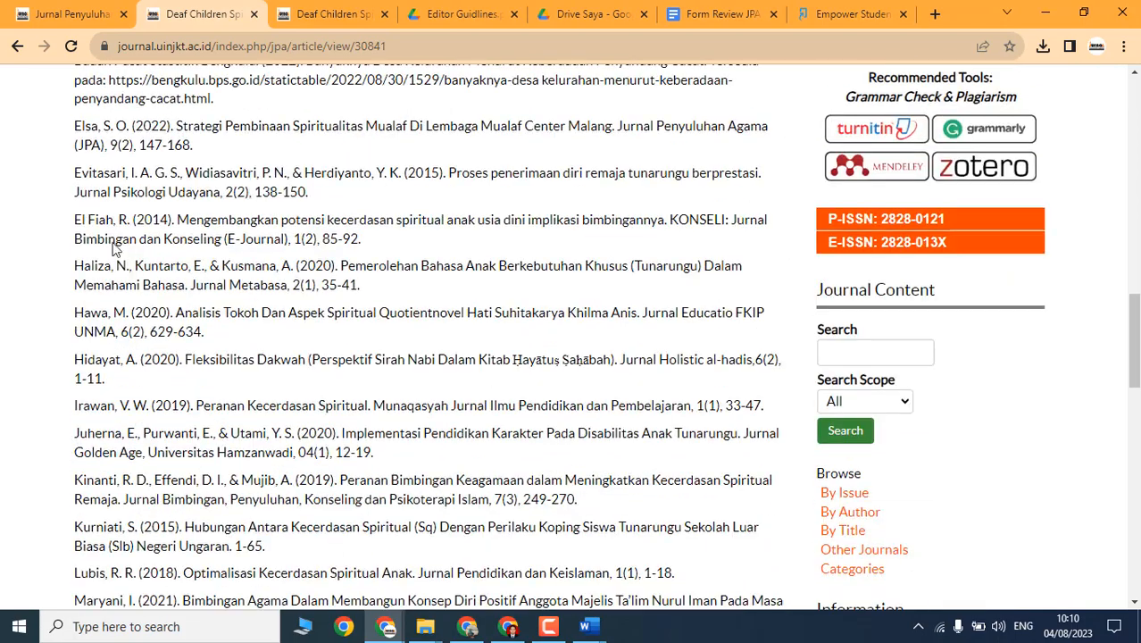
left_click_drag(75, 192, 337, 483)
scroll(336, 483, "down", 5)
scroll(440, 378, "up", 15)
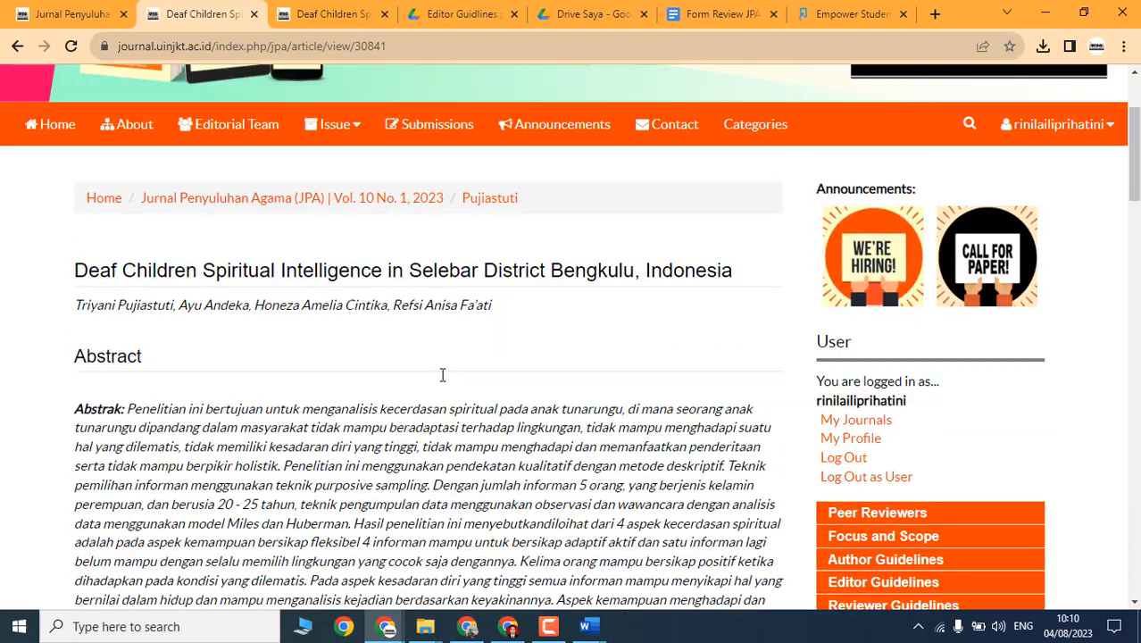
scroll(442, 375, "up", 2)
Step: Go back to the current issue and open the Tren Pelatihan PJJ article page
left_click(333, 291)
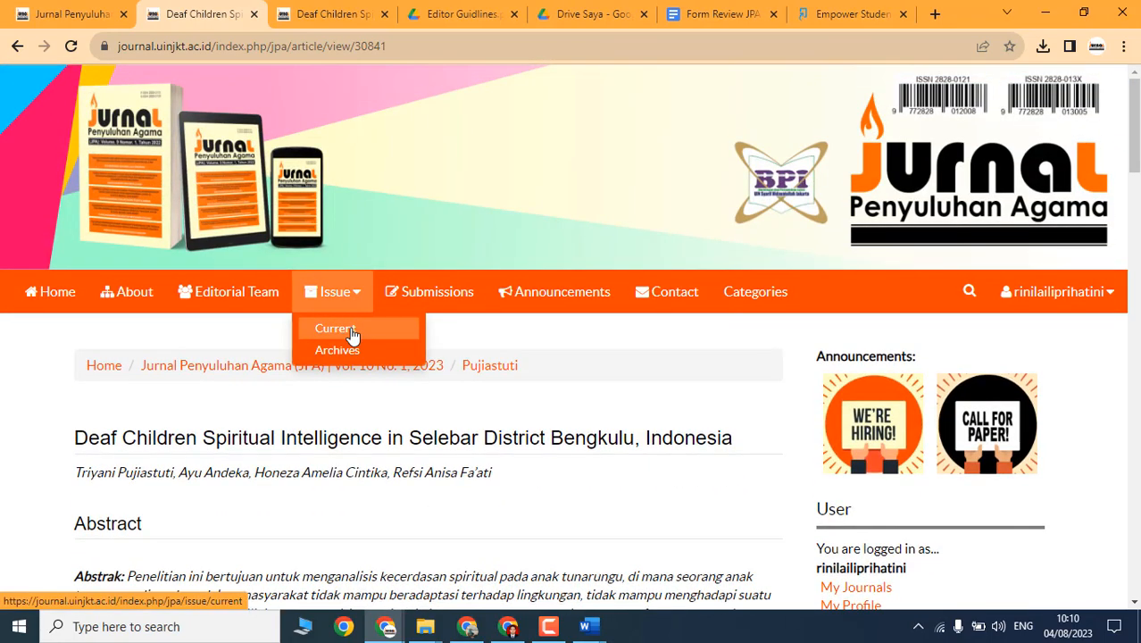
left_click(351, 330)
scroll(166, 395, "down", 2)
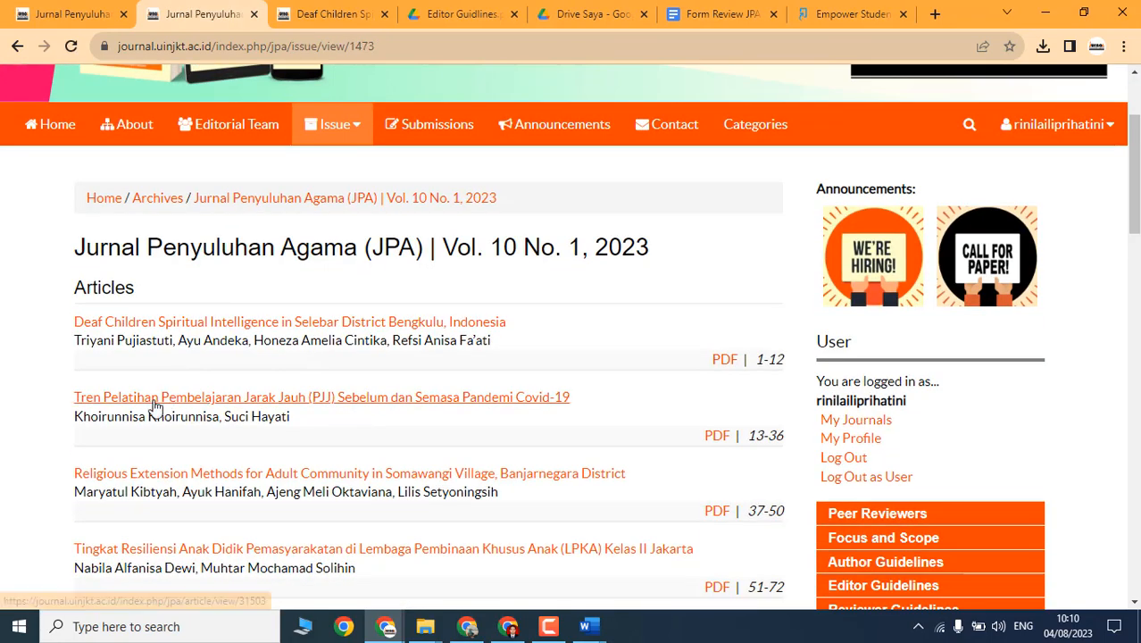
left_click(153, 403)
scroll(425, 430, "down", 1)
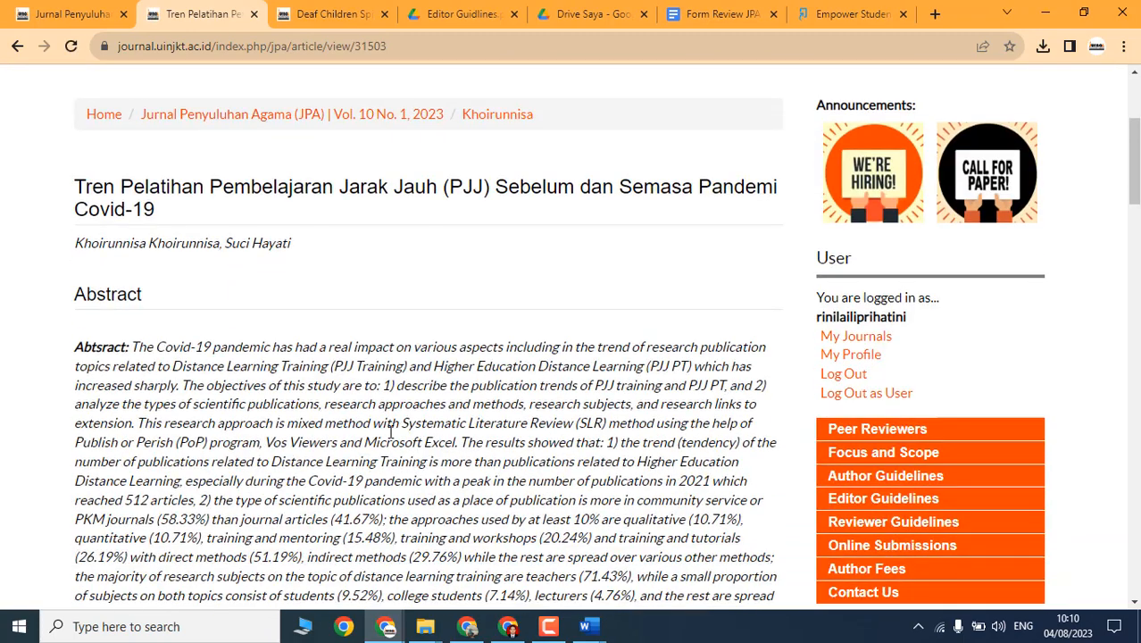
Step: In the submission title, change 'Mta' to 'MTA' and 'Dalam' to 'dalam'
key("alt+Tab")
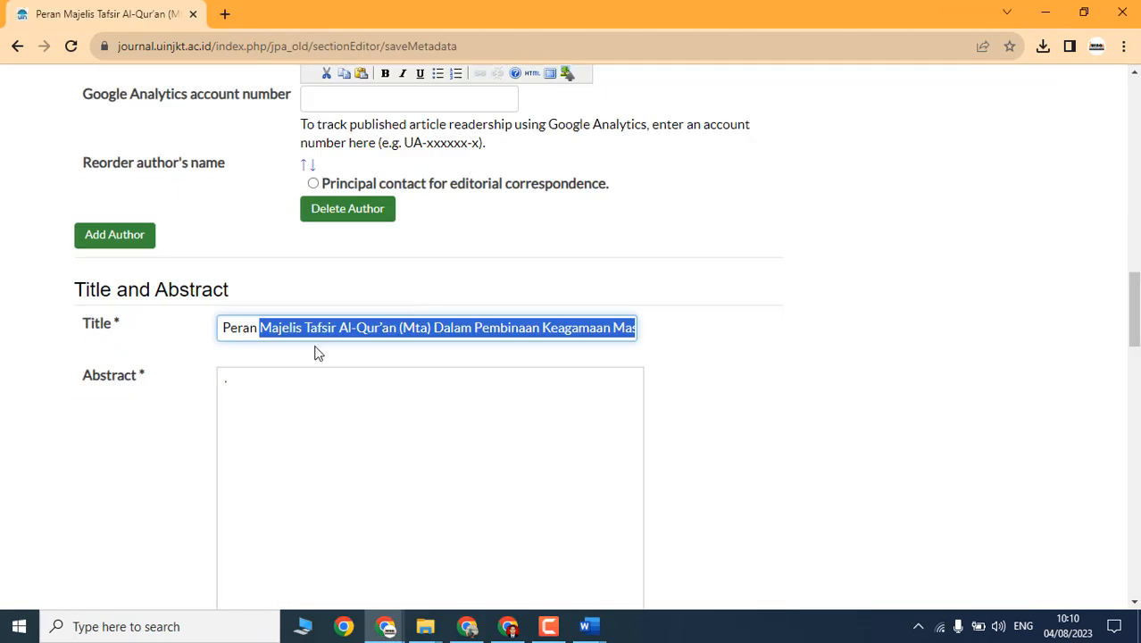
left_click(237, 327)
left_click(314, 329)
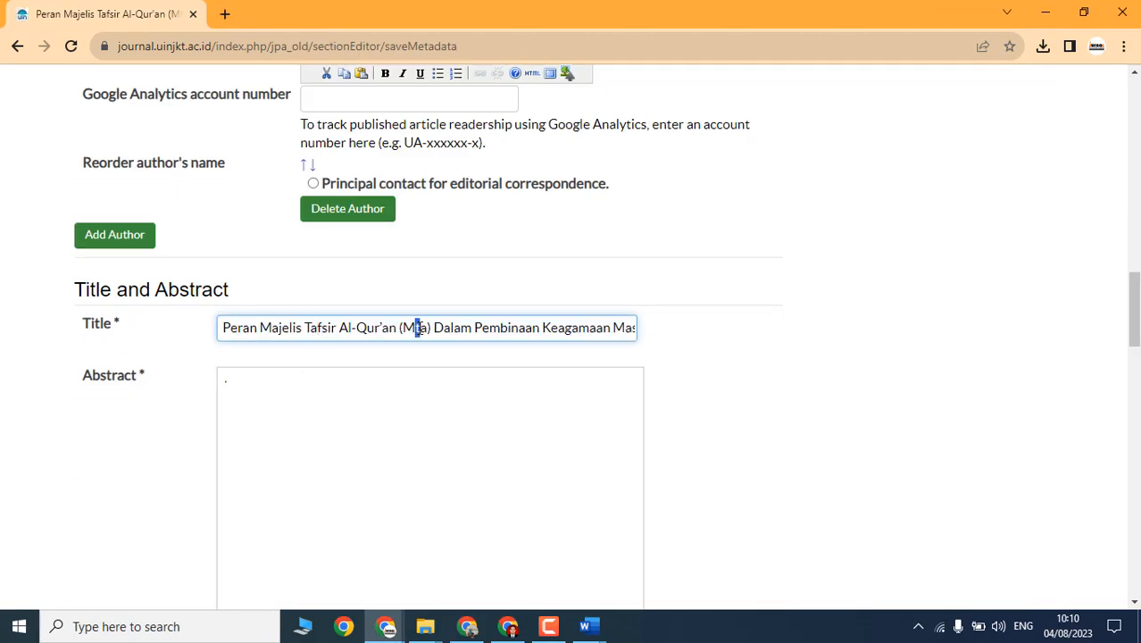
type("TA")
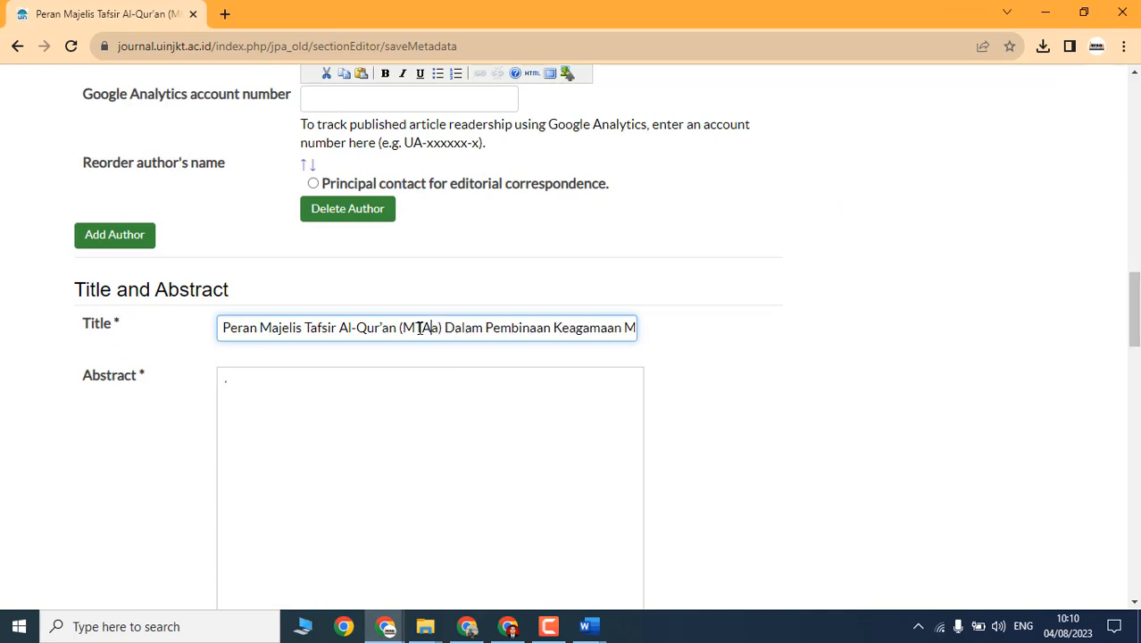
key("Delete")
left_click(442, 329)
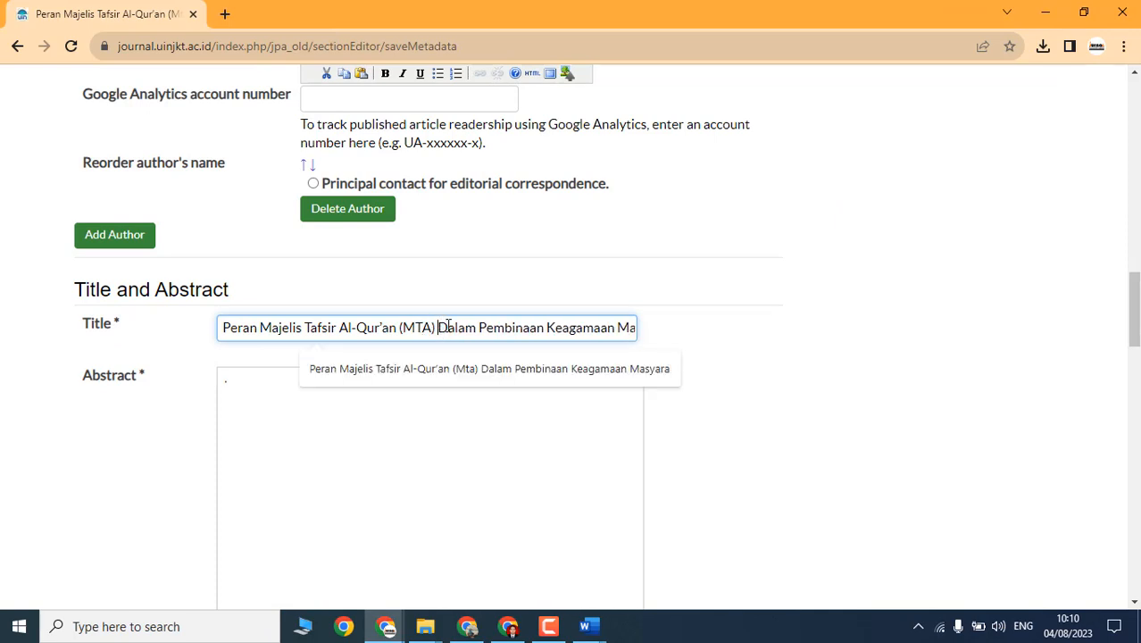
key("Delete")
type("d")
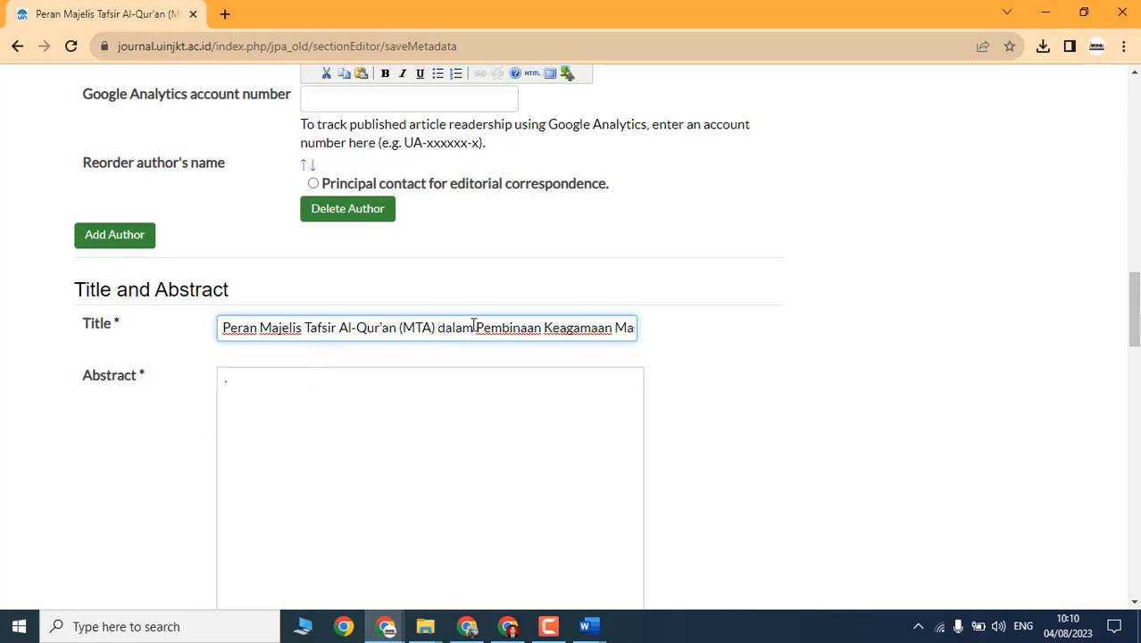
Step: Correct 'Dipondok' to 'di Pondok' and 'Tanggerang' to 'Tangerang' in the title
left_click_drag(479, 324, 685, 350)
left_click(527, 330)
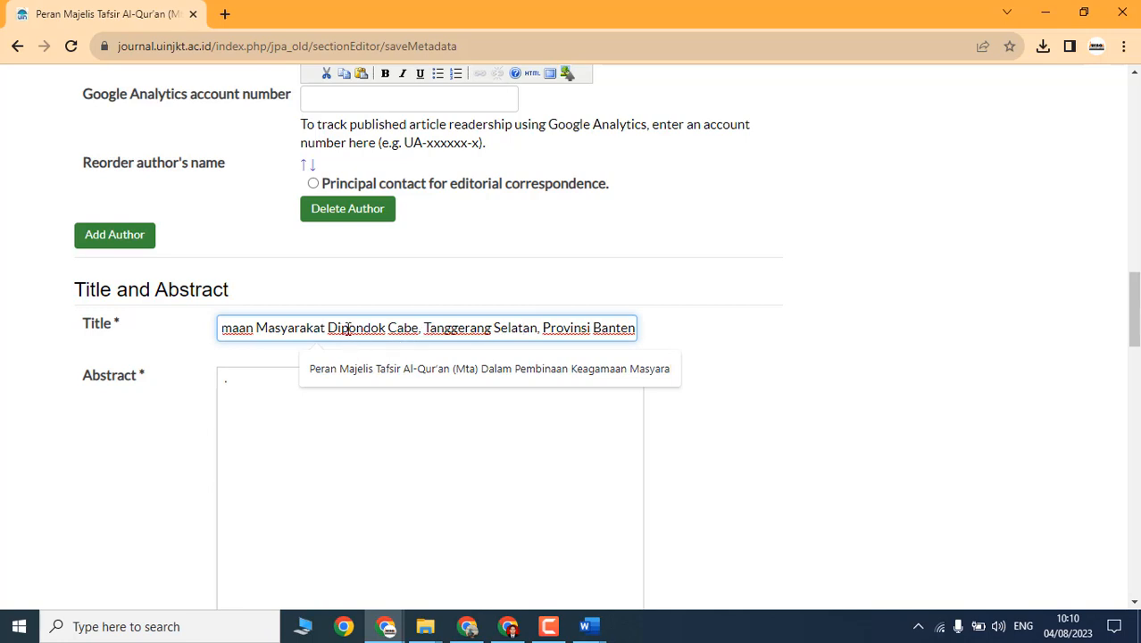
key("BackSpace")
type("d")
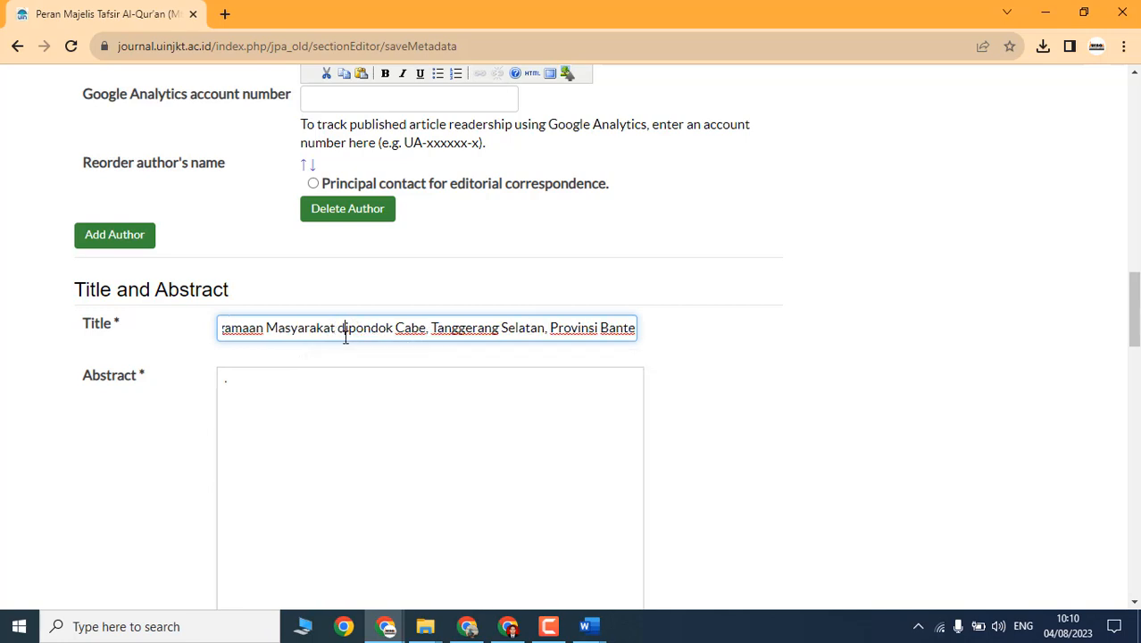
key("Right")
key("Delete")
type("P")
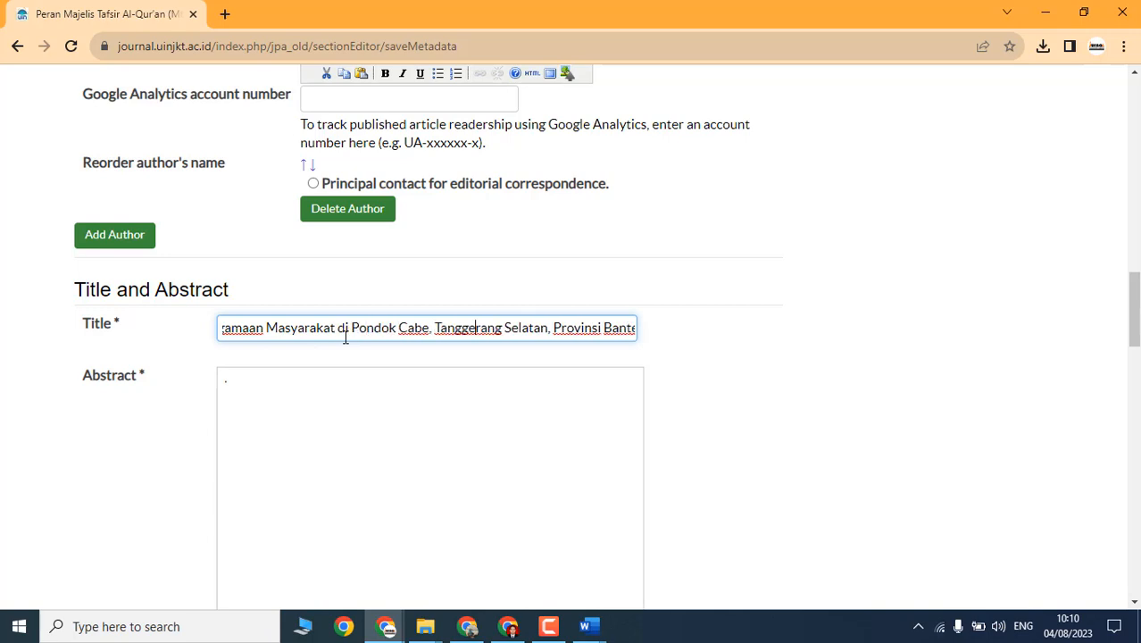
key("Left")
key("BackSpace")
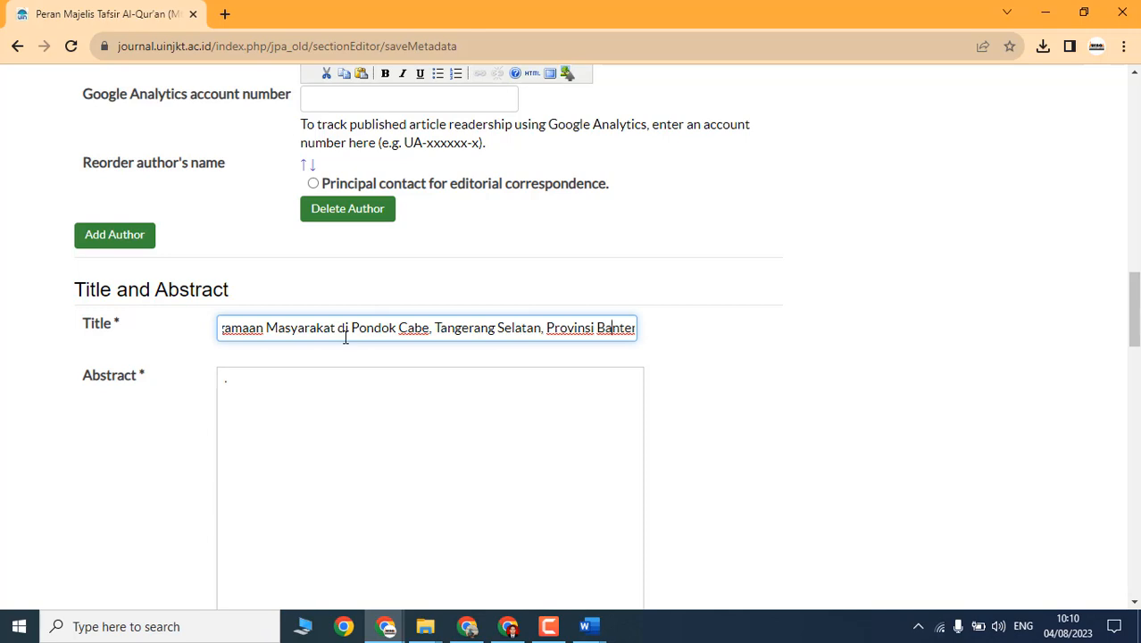
key("End")
left_click(372, 430)
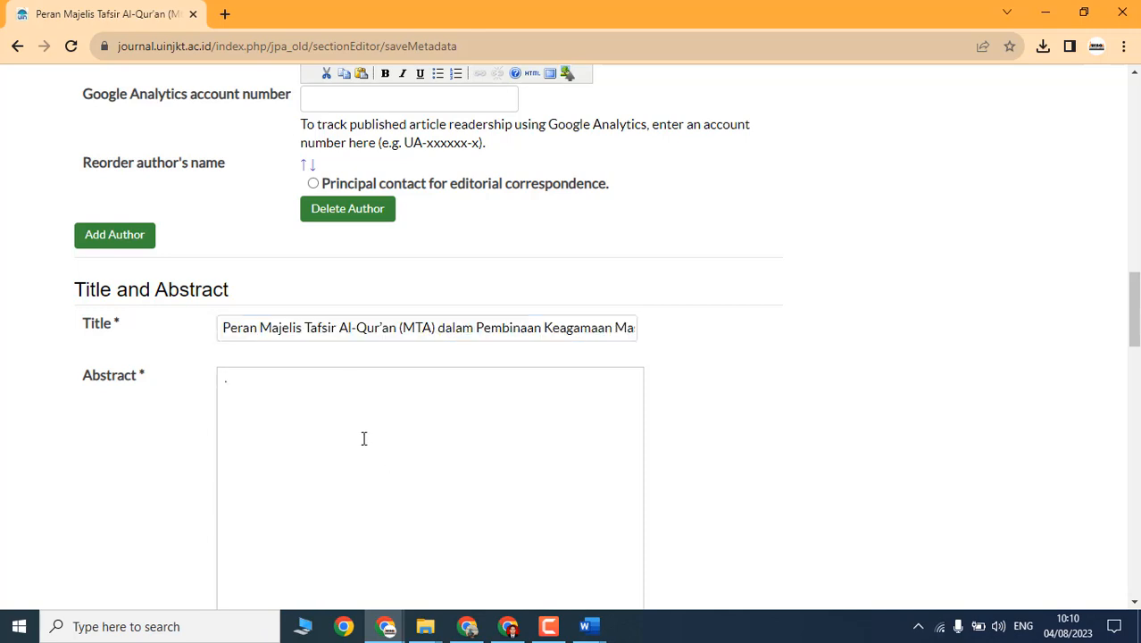
key("alt+Tab")
key("alt+Tab")
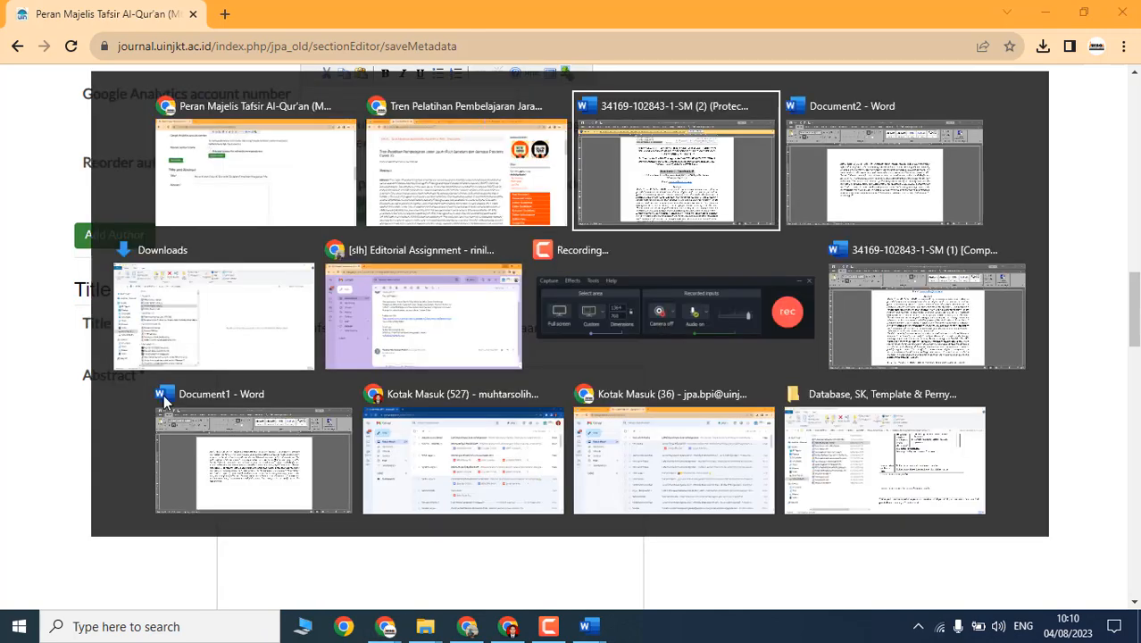
Step: Copy the first abstract paragraph from Word into the OJS Abstract box, then delete it
scroll(670, 425, "down", 5)
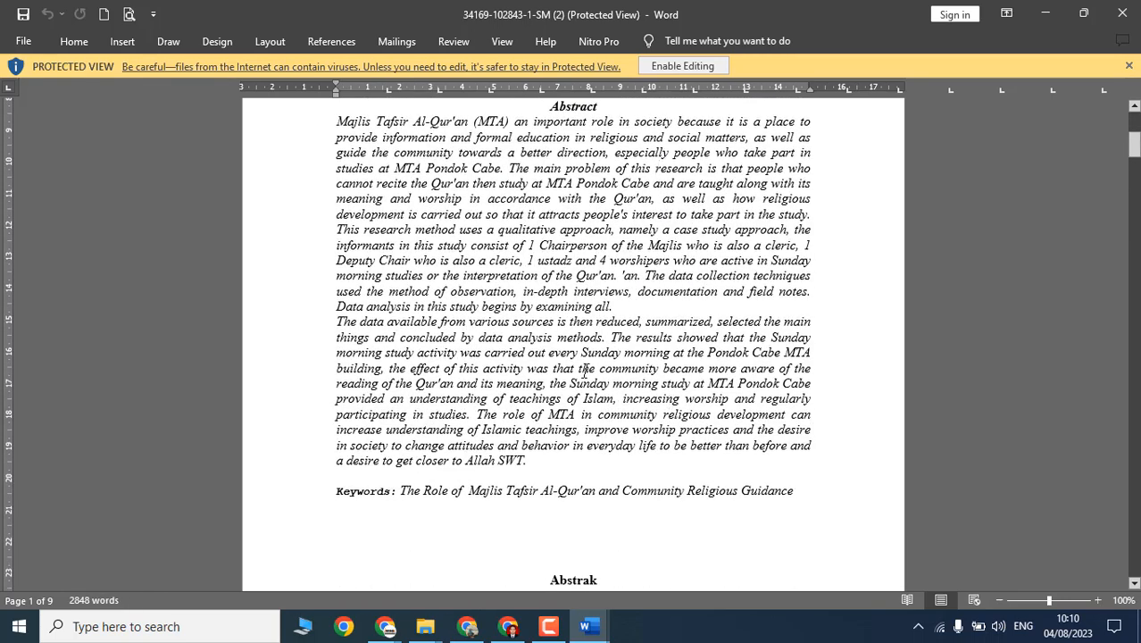
scroll(585, 368, "up", 1)
left_click_drag(337, 161, 634, 346)
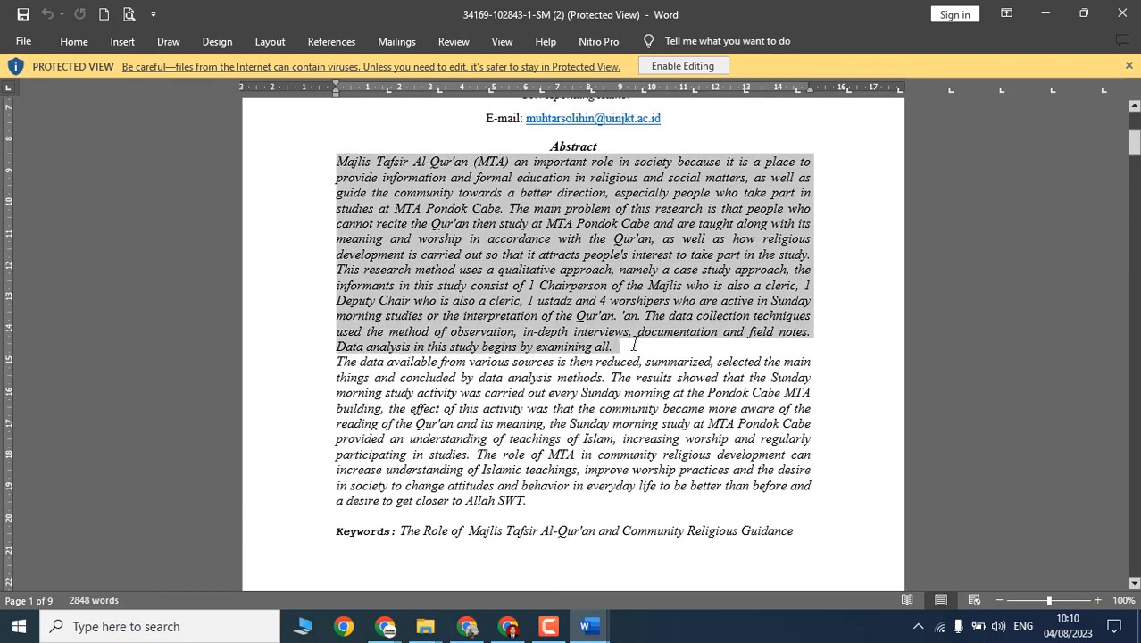
right_click(528, 265)
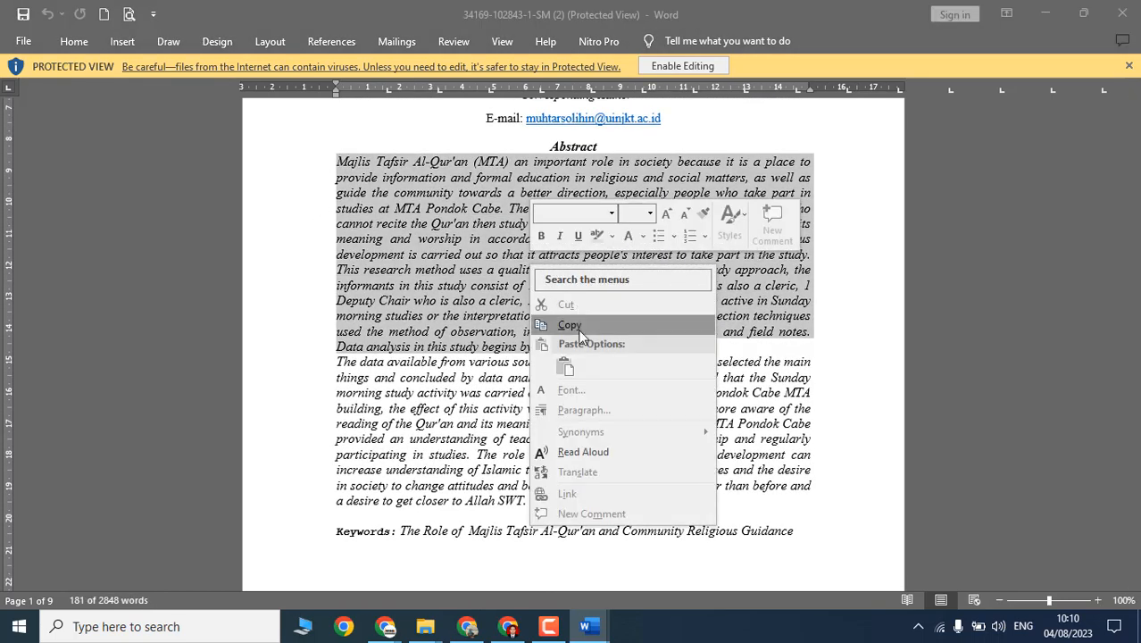
left_click(565, 322)
key("alt+Tab")
key("ctrl+v")
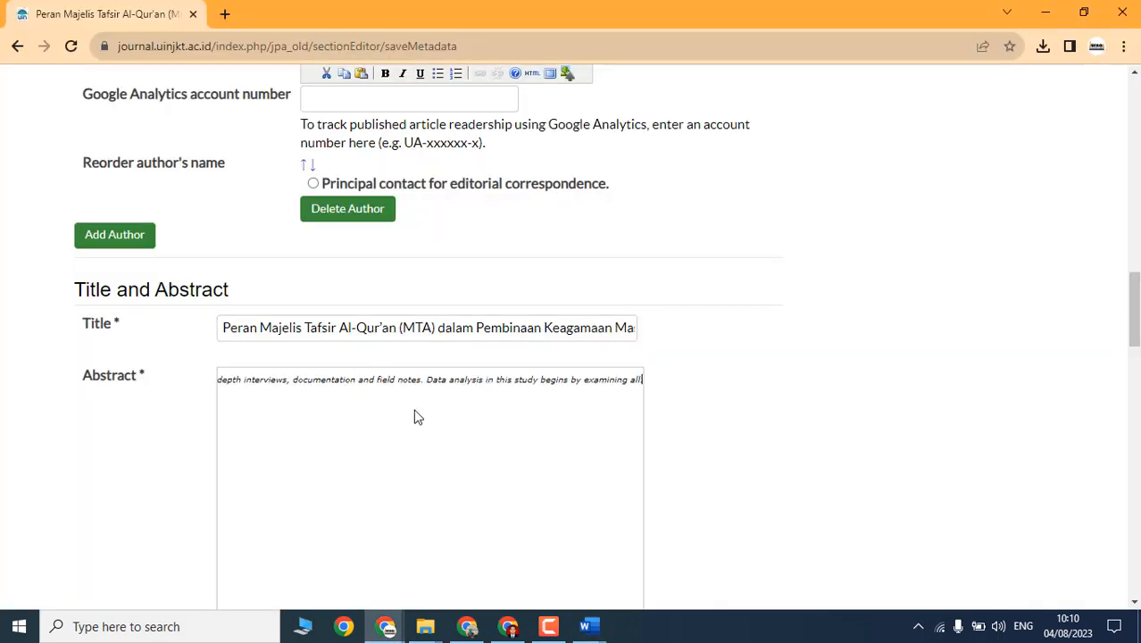
key("ctrl+a")
left_click(359, 416)
key("ctrl+a")
key("BackSpace")
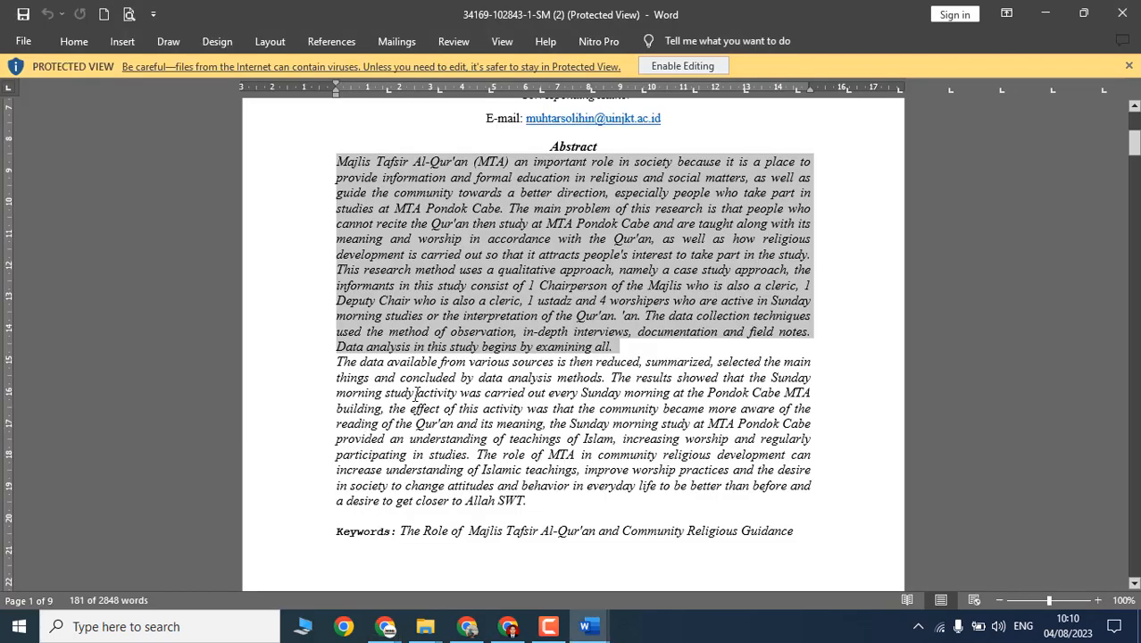
Step: Paste the abstract into the Abstract field again and clear the badly pasted text
key("alt+Tab")
key("ctrl+v")
key("ctrl+a")
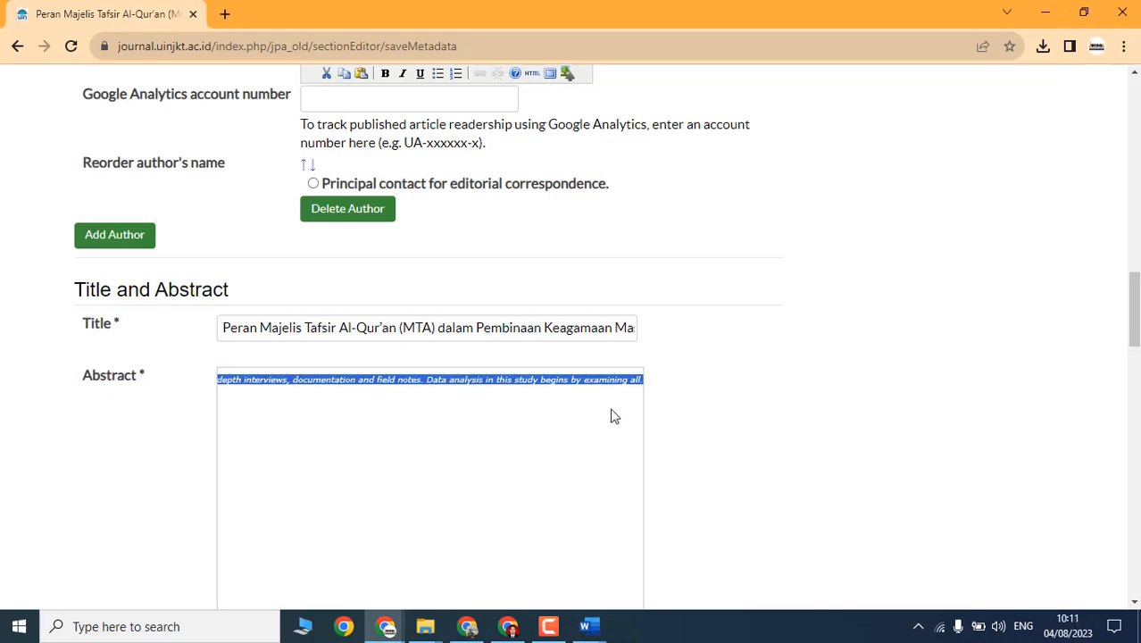
key("BackSpace")
Step: Copy both English abstract paragraphs from the Word manuscript
key("alt+Tab")
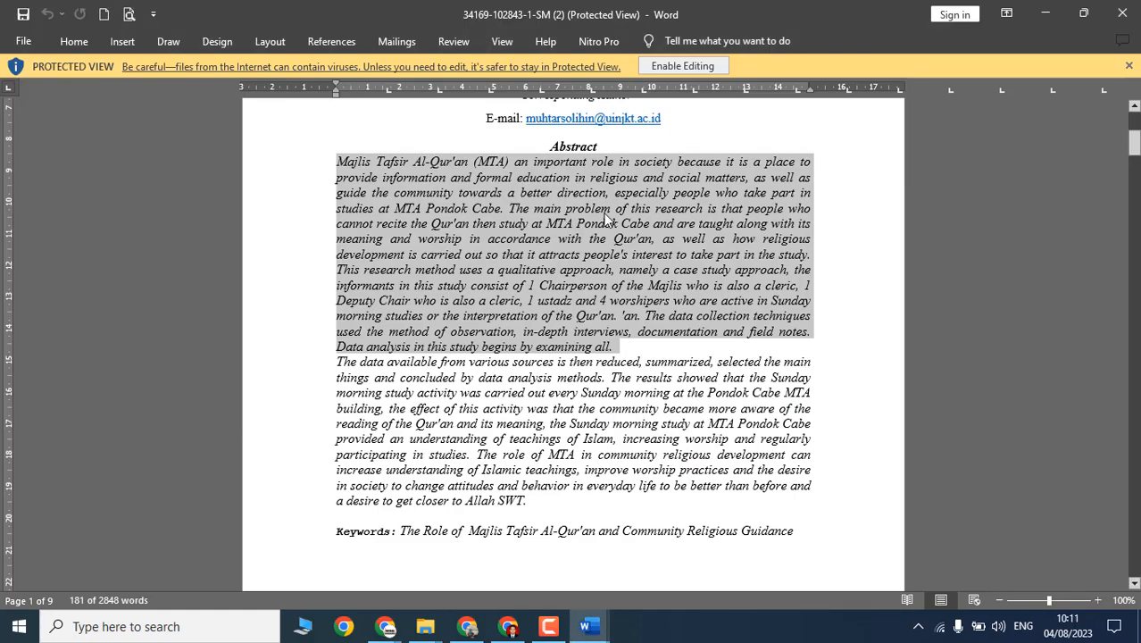
left_click(701, 224)
left_click_drag(341, 158, 624, 496)
right_click(471, 370)
left_click(511, 168)
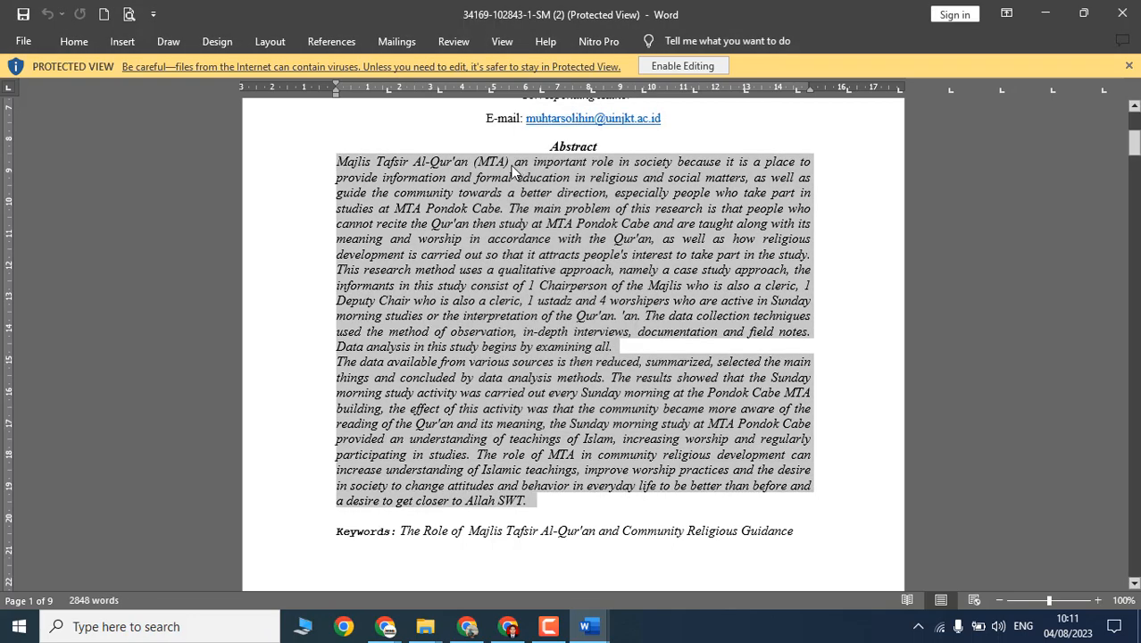
Step: Paste the abstract into a new Notepad note and join its two paragraphs into one
left_click(20, 626)
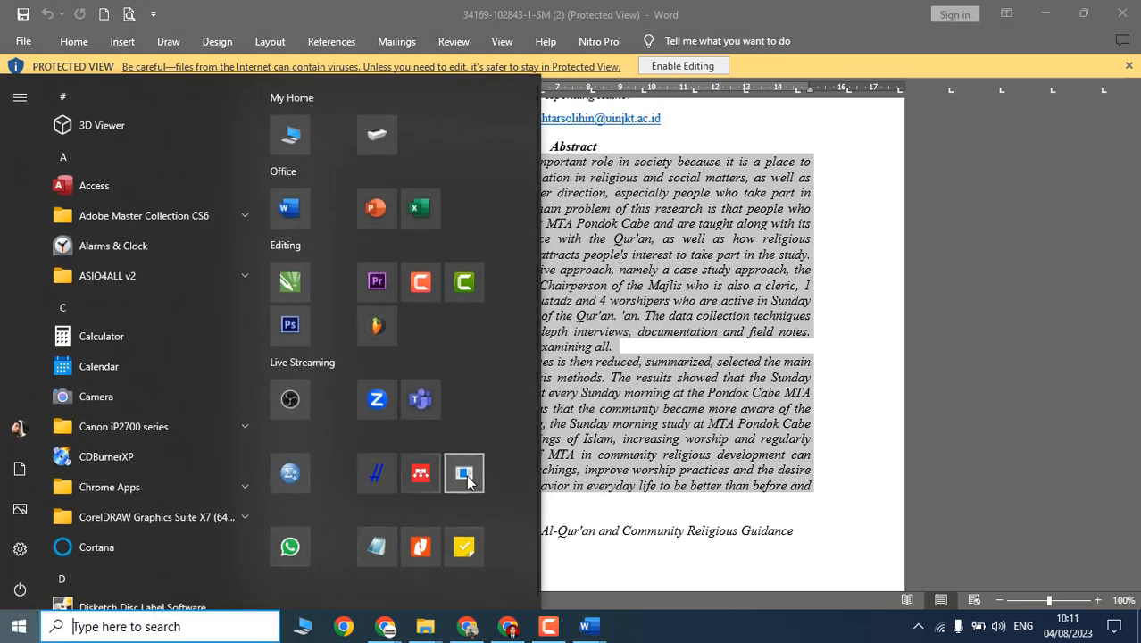
left_click(376, 545)
key("ctrl+v")
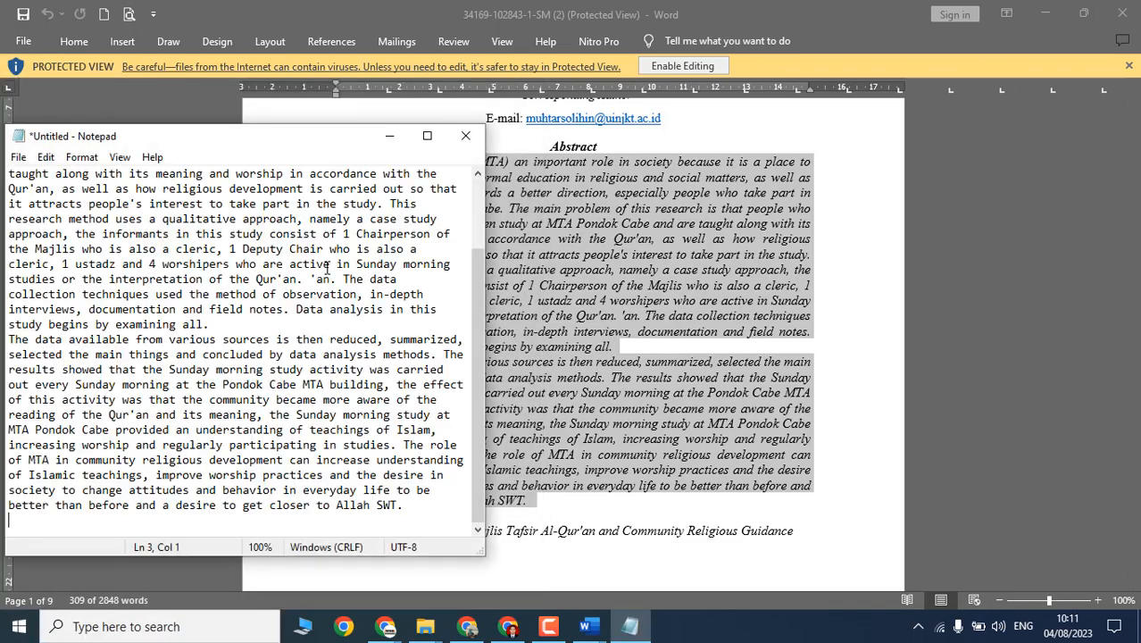
key("ctrl+a")
left_click(213, 337)
key("Delete")
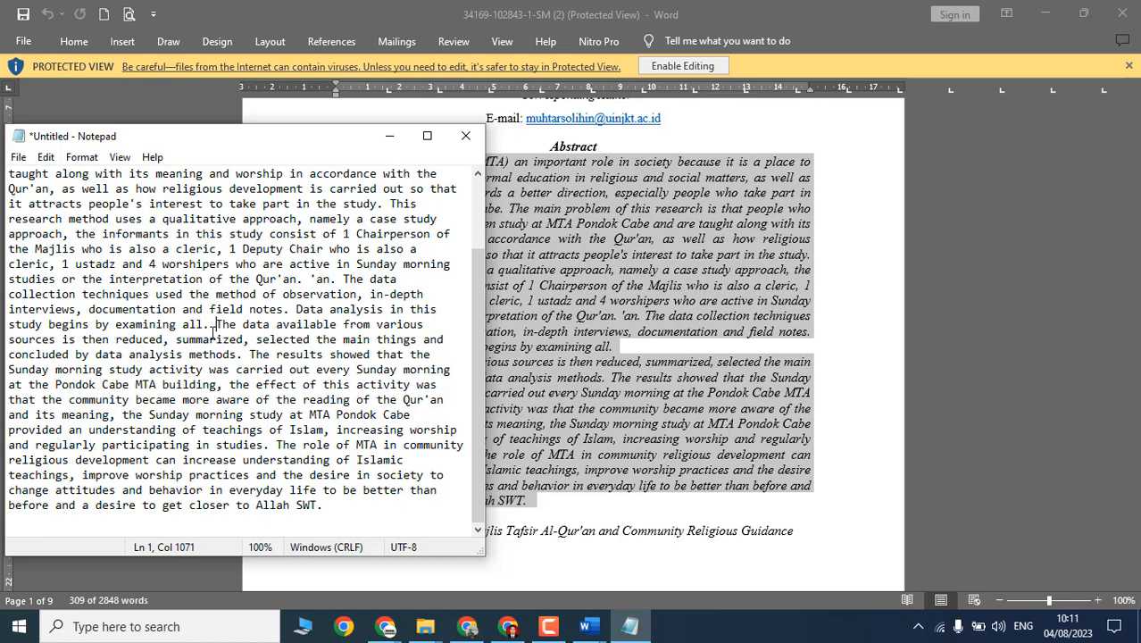
key("ctrl+a")
key("alt+Tab")
key("alt+Tab")
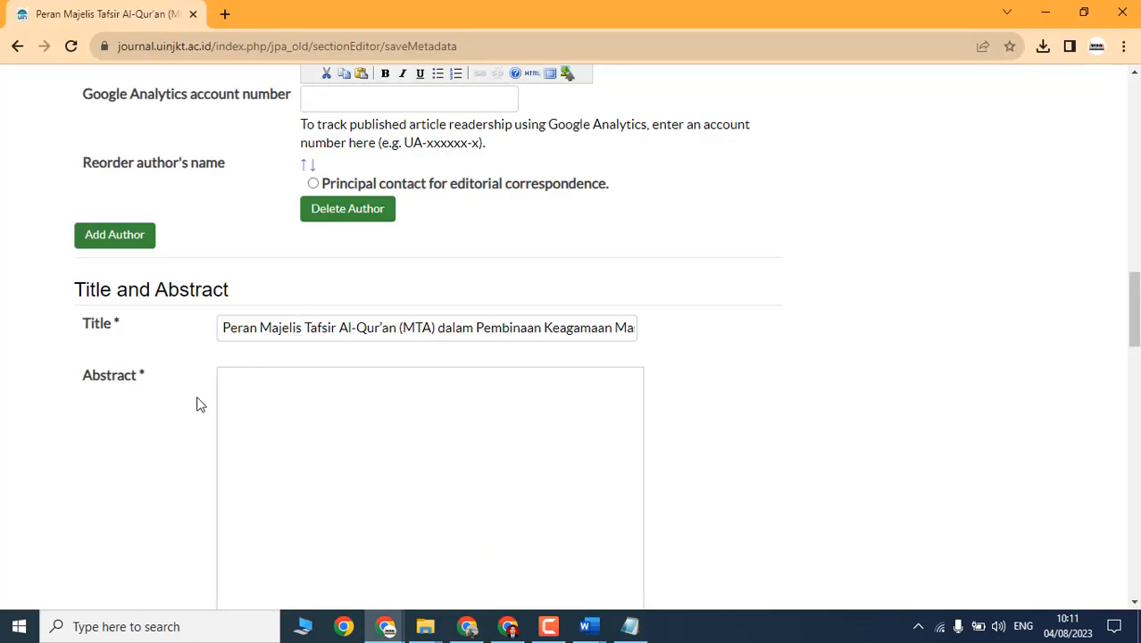
Step: Paste the English abstract into the Abstract field, headed by a bold 'Abstract:' label
left_click(376, 391)
key("ctrl+v")
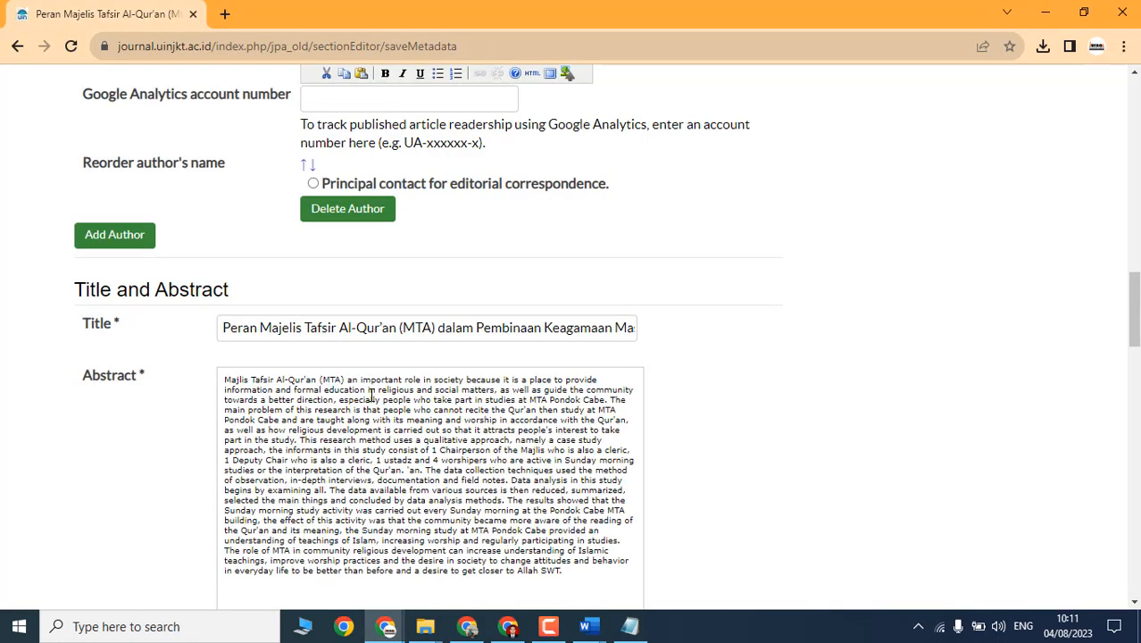
scroll(372, 395, "down", 2)
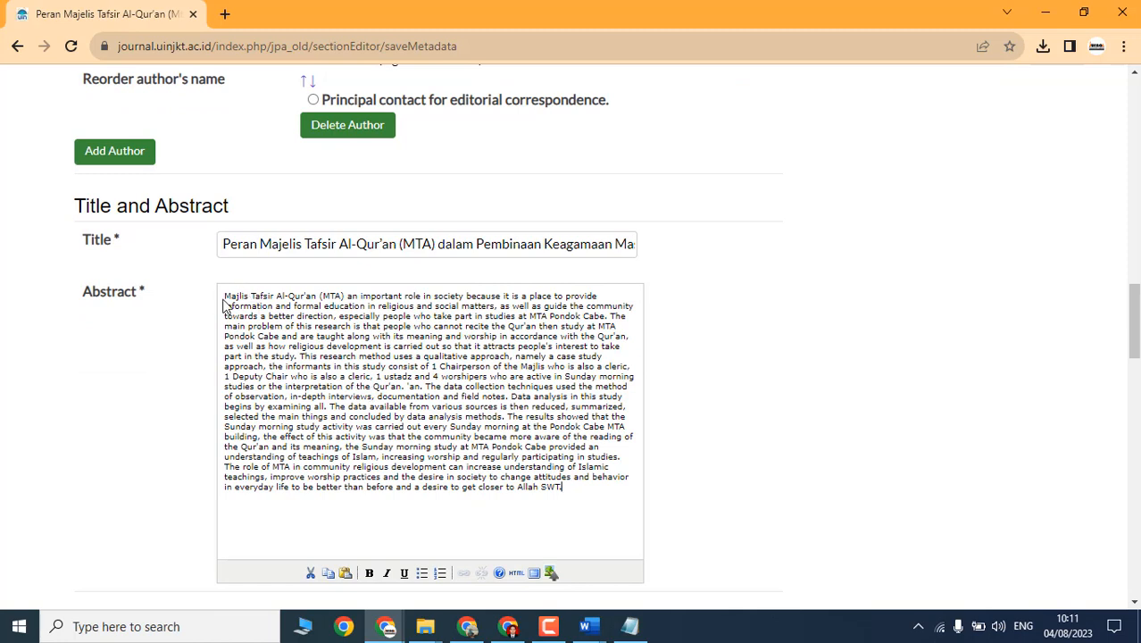
type("Abst")
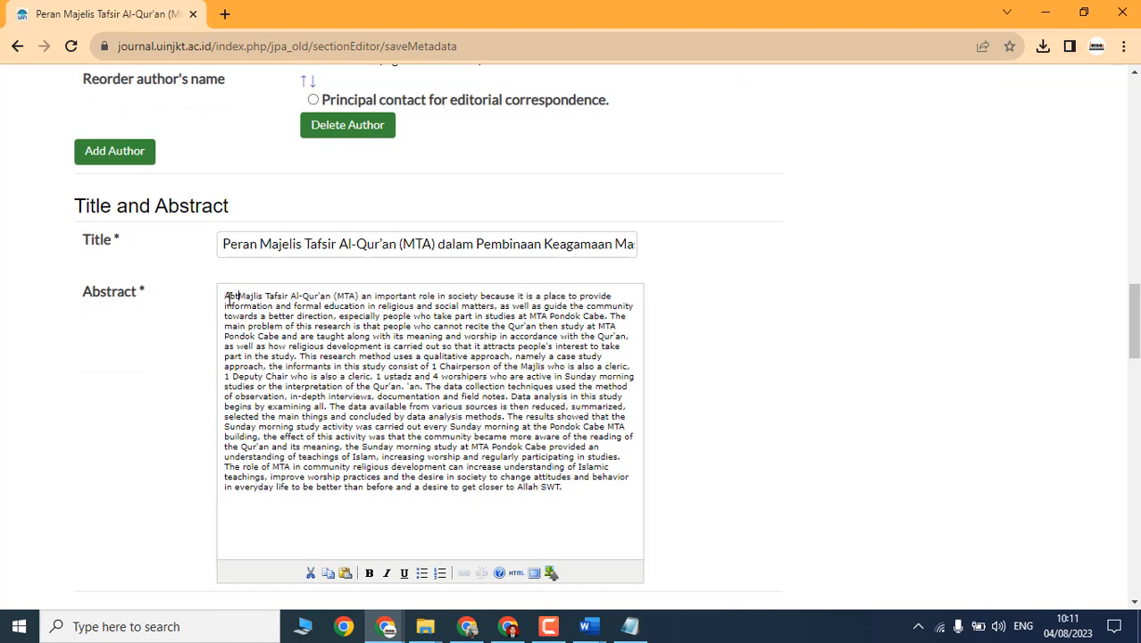
type("ract")
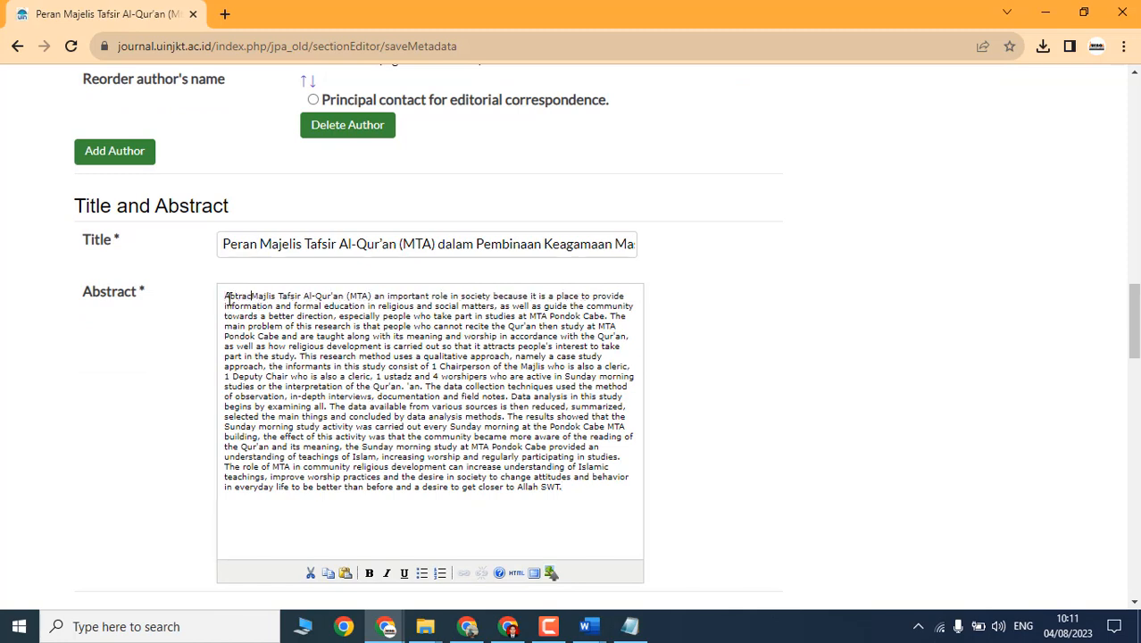
type(":")
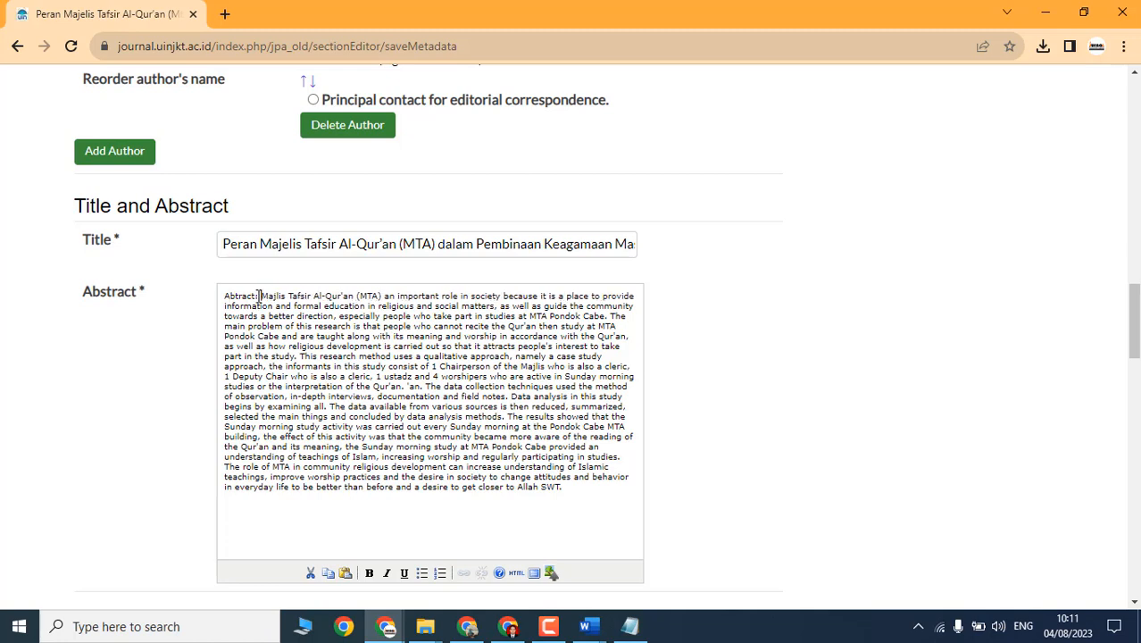
left_click(369, 573)
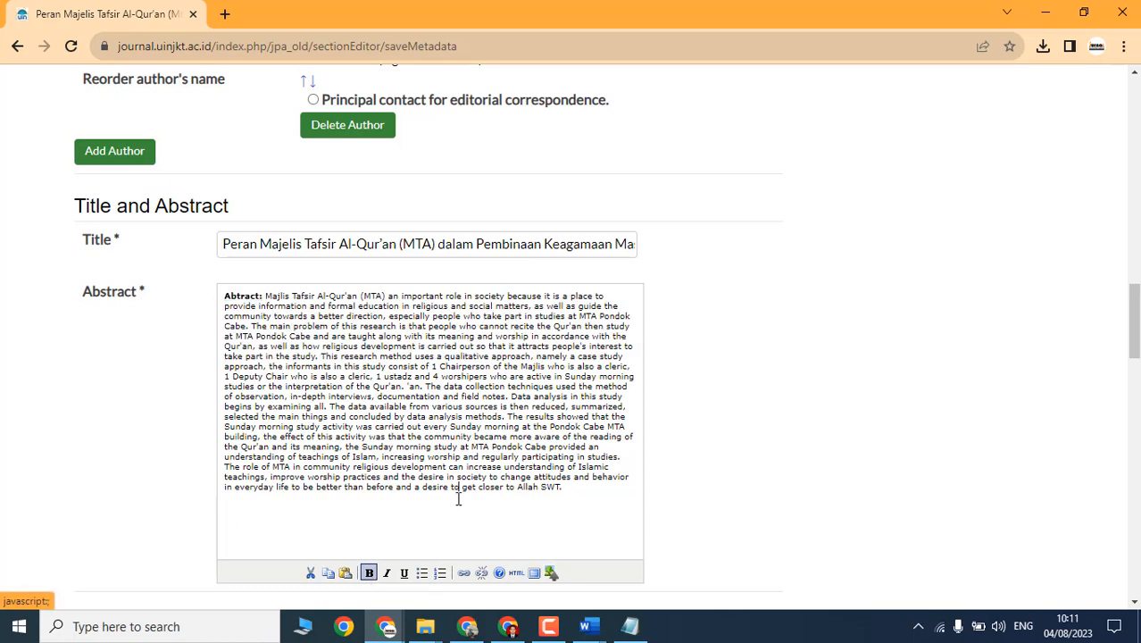
scroll(459, 492, "down", 2)
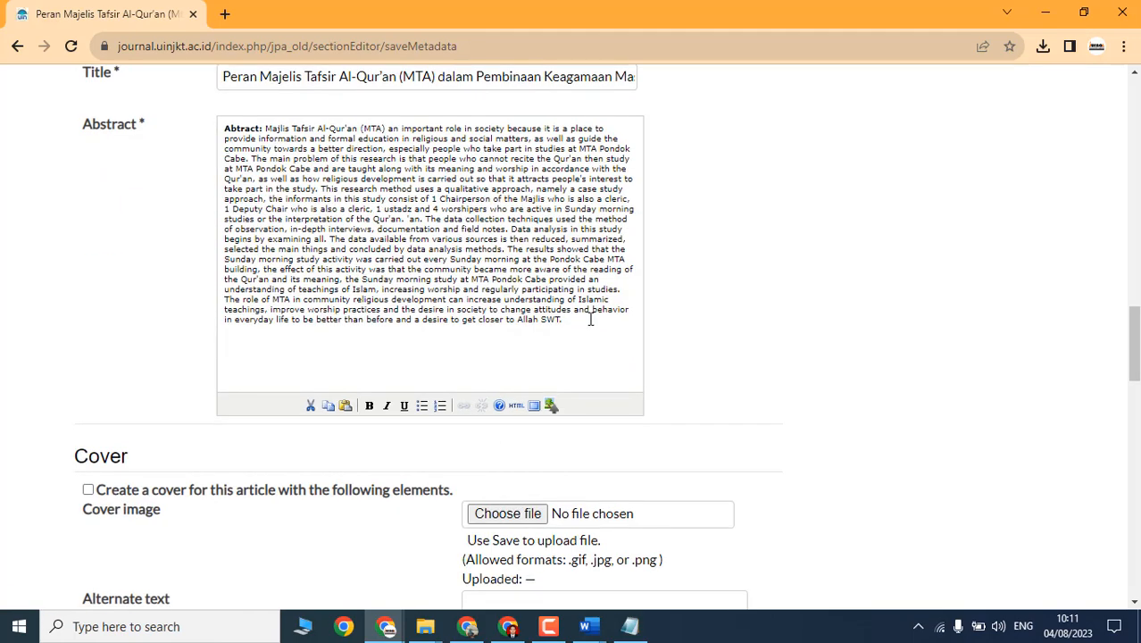
key("alt+Tab")
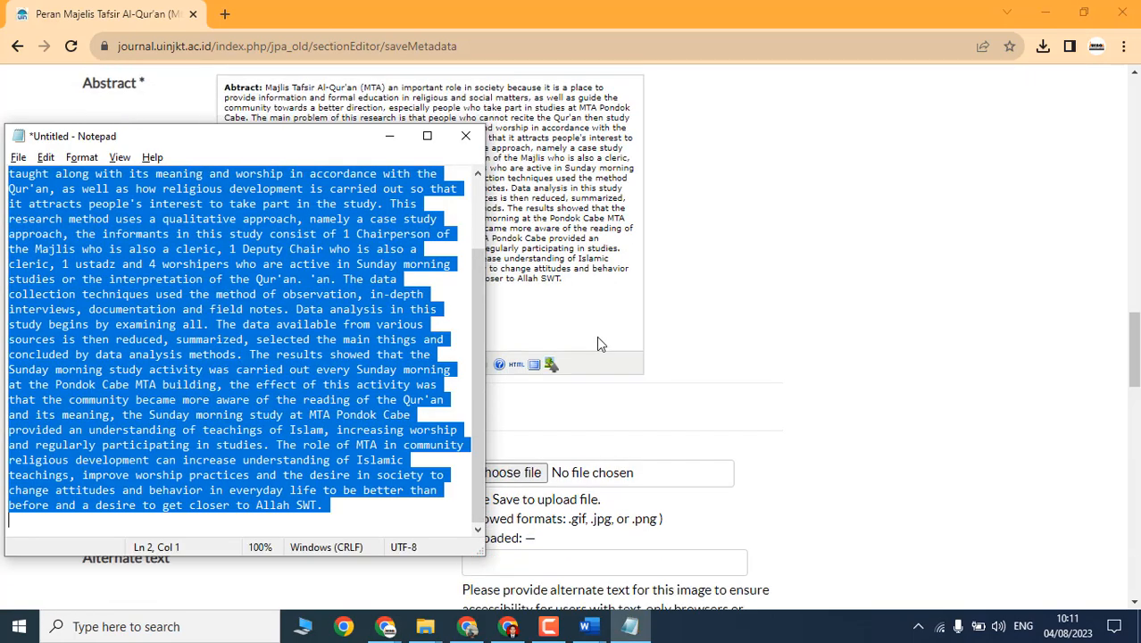
key("alt+Tab")
key("alt+Tab")
Step: Copy the Indonesian abstract from Word and paste it below the English abstract
scroll(597, 360, "down", 15)
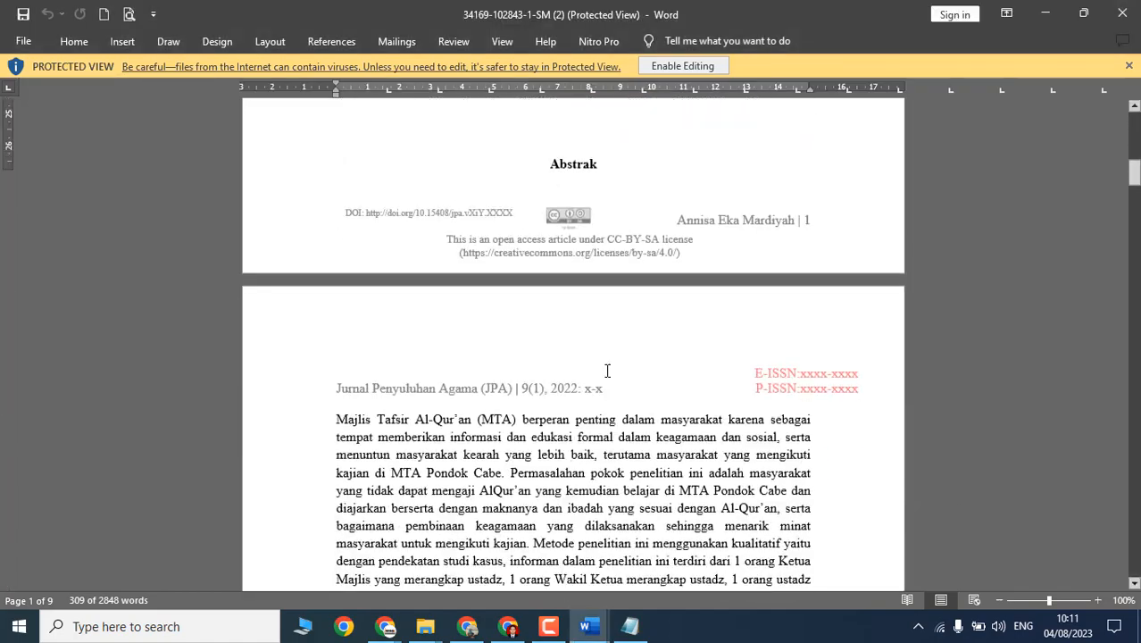
left_click_drag(335, 152, 435, 578)
scroll(435, 536, "down", 3)
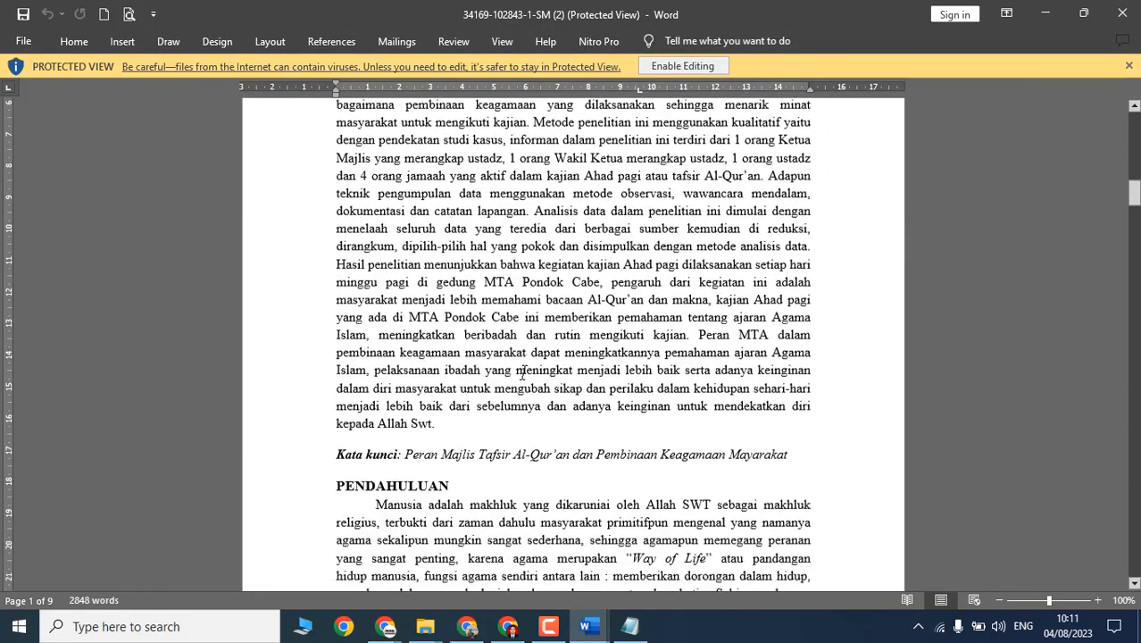
right_click(412, 259)
left_click(453, 314)
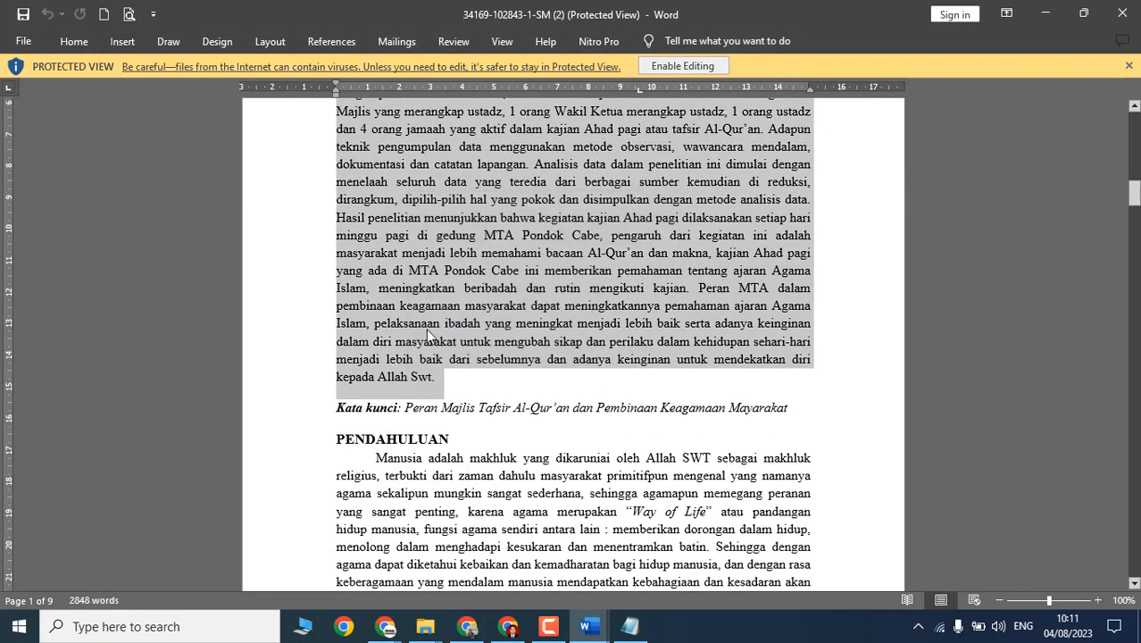
key("alt+Tab")
key("alt+Tab")
scroll(437, 388, "up", 5)
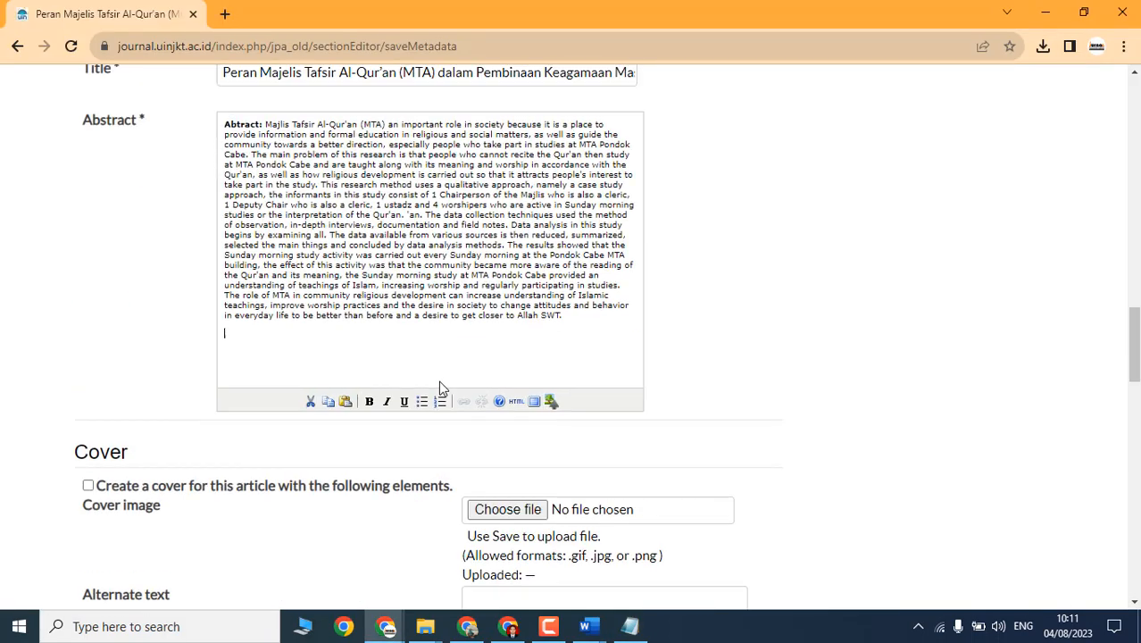
scroll(388, 429, "up", 2)
scroll(371, 492, "down", 2)
key("ctrl+v")
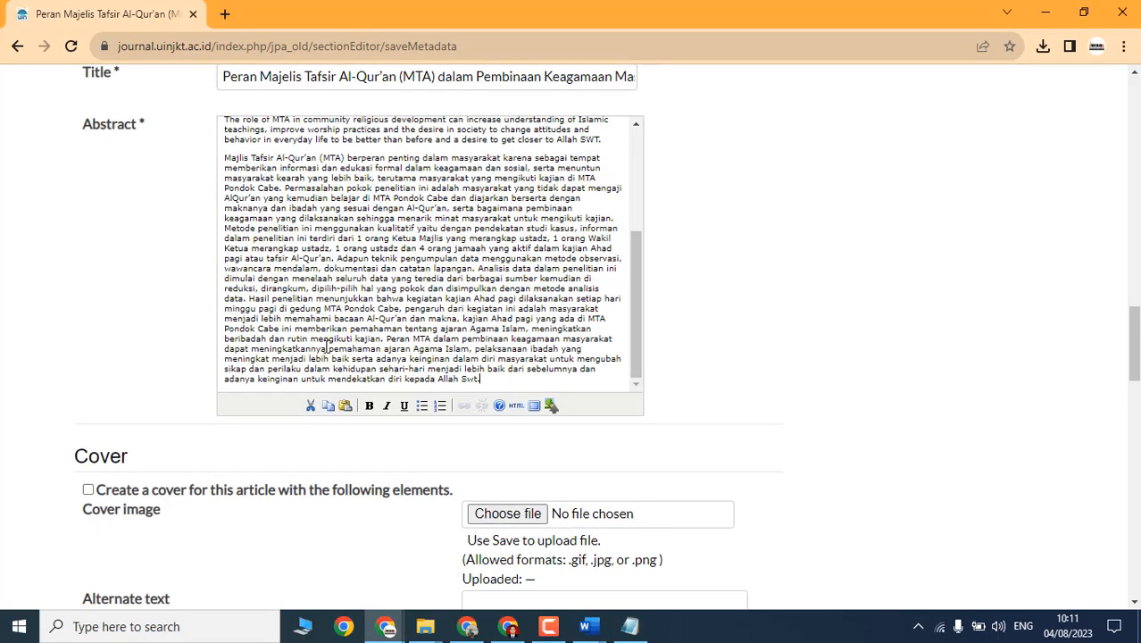
Step: Add a bold 'Abstrak:' label before the Indonesian abstract
scroll(303, 366, "up", 5)
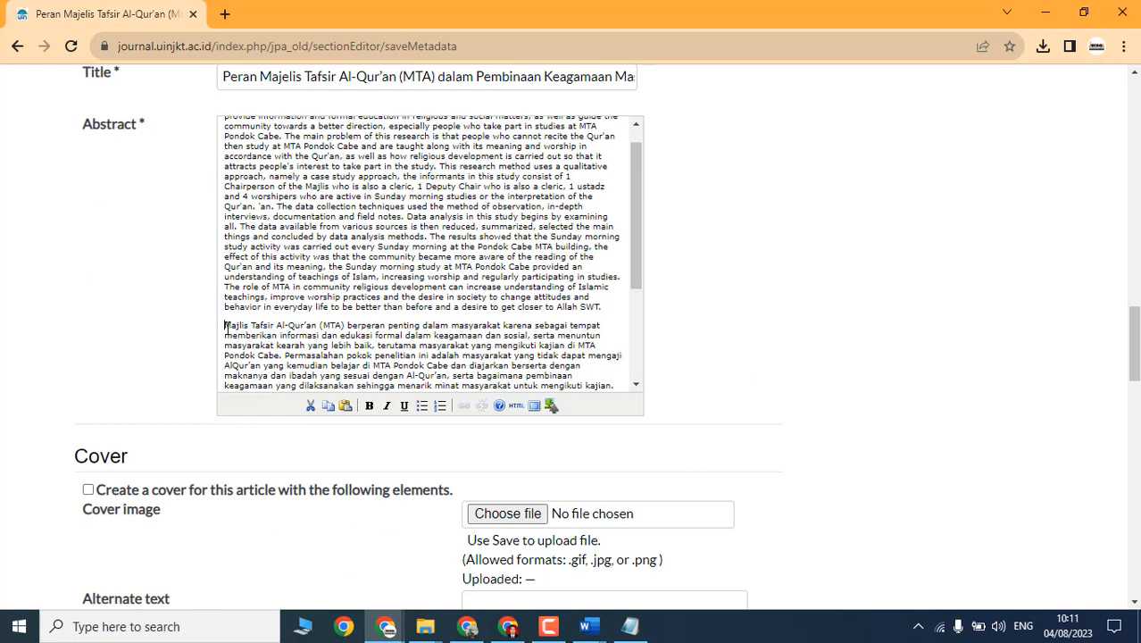
left_click(225, 327)
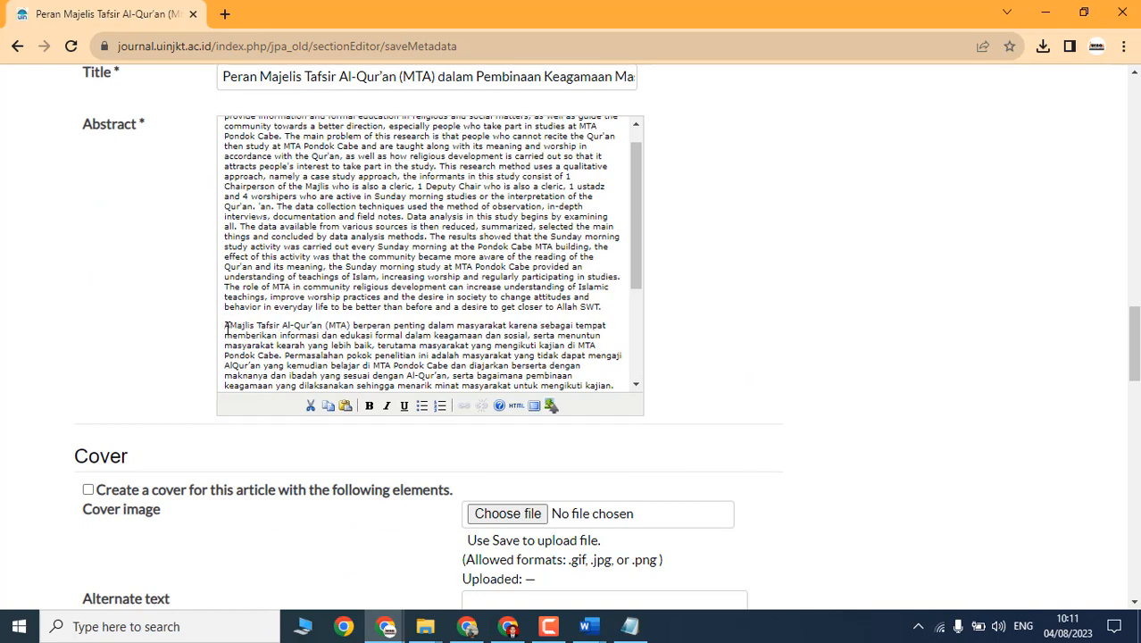
type("bstrak")
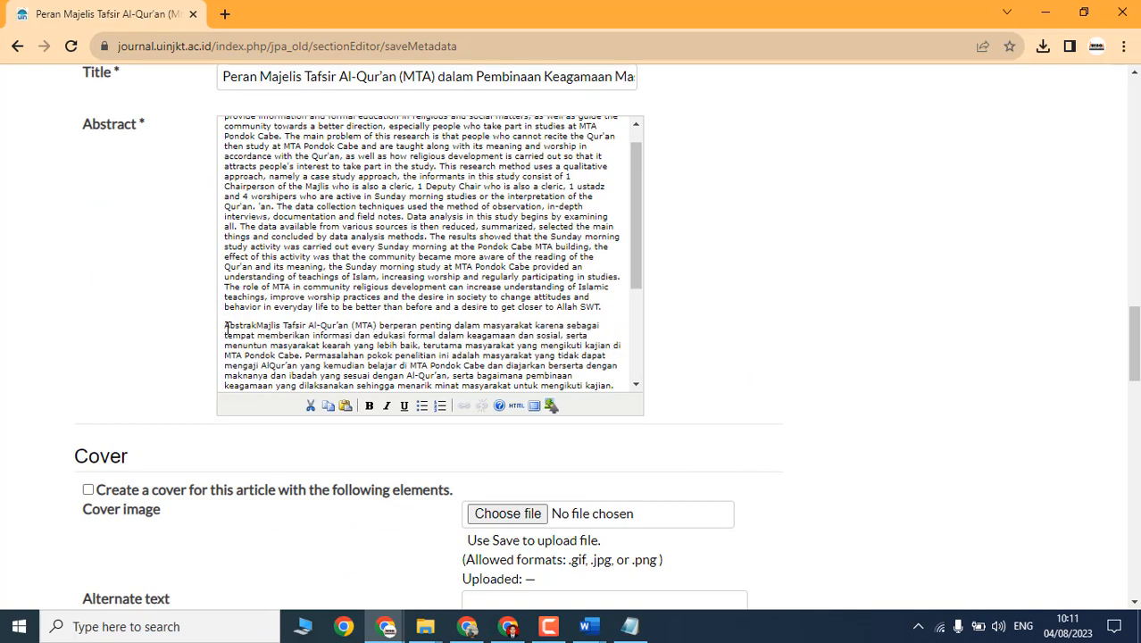
type(":")
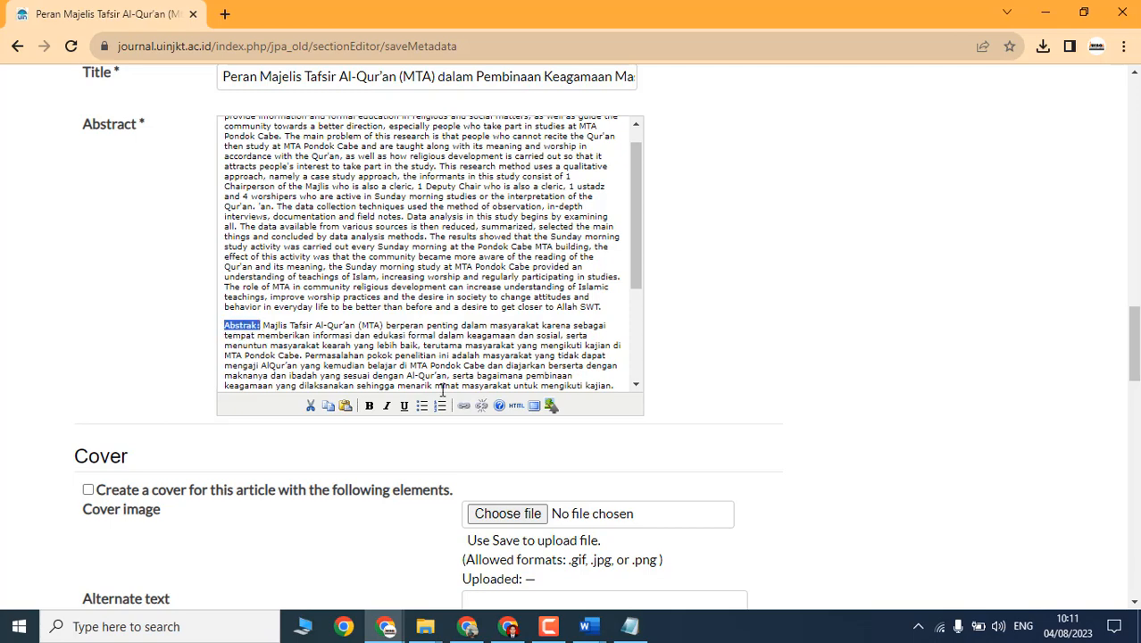
left_click(369, 405)
left_click(399, 306)
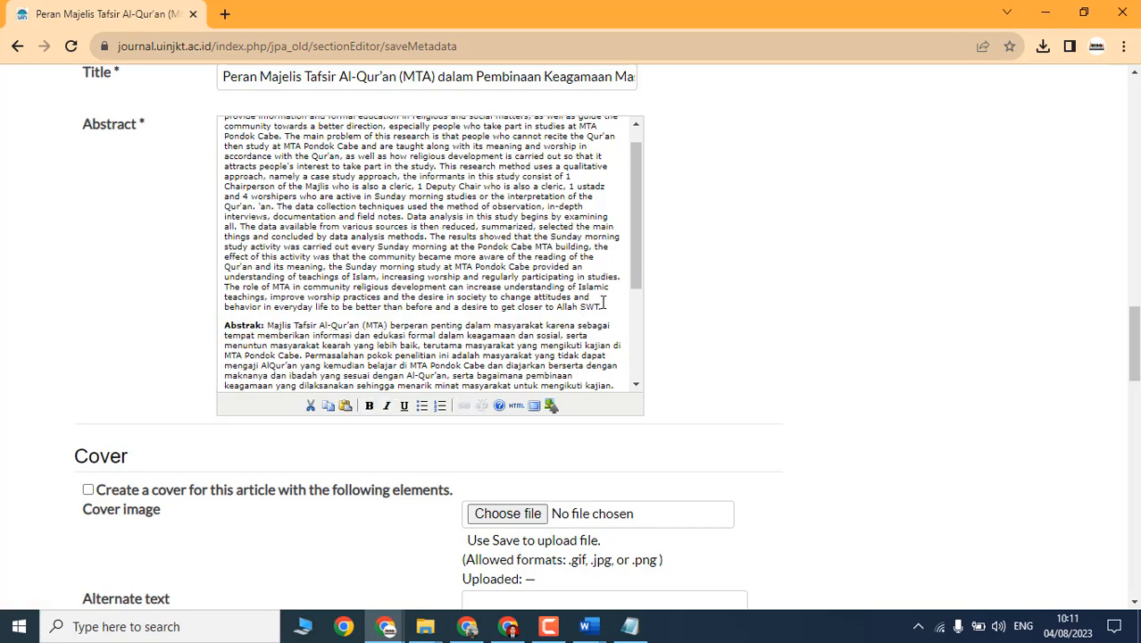
Step: Italicize the English abstract paragraph
left_click(527, 258)
left_click_drag(614, 307, 170, 530)
scroll(472, 382, "down", 8)
scroll(589, 325, "down", 2)
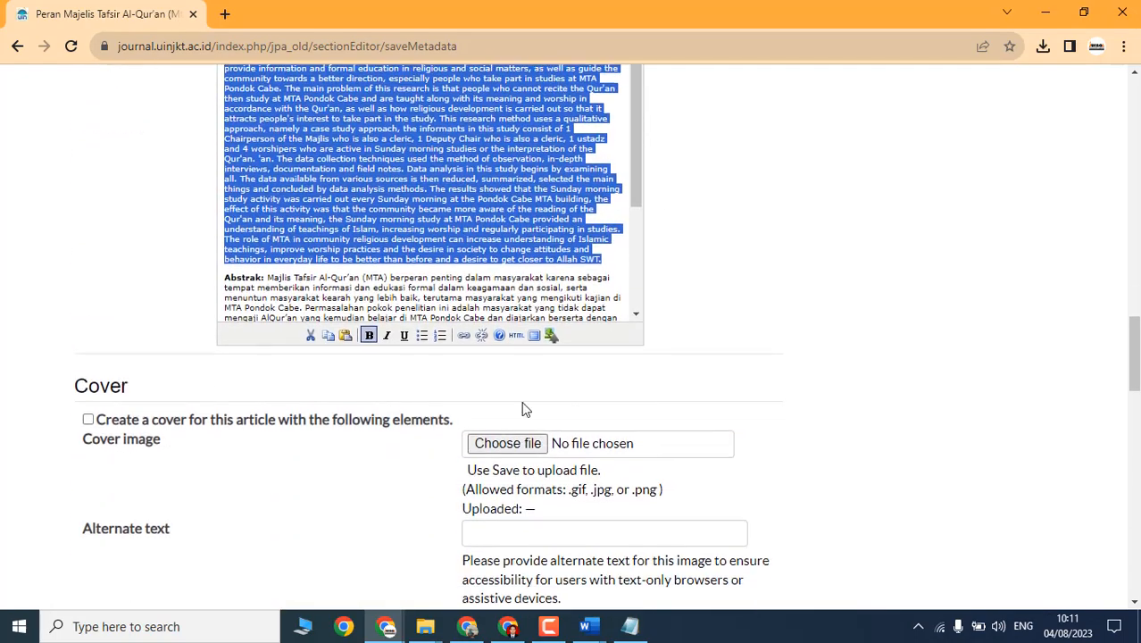
left_click(386, 334)
left_click(386, 231)
scroll(386, 230, "down", 8)
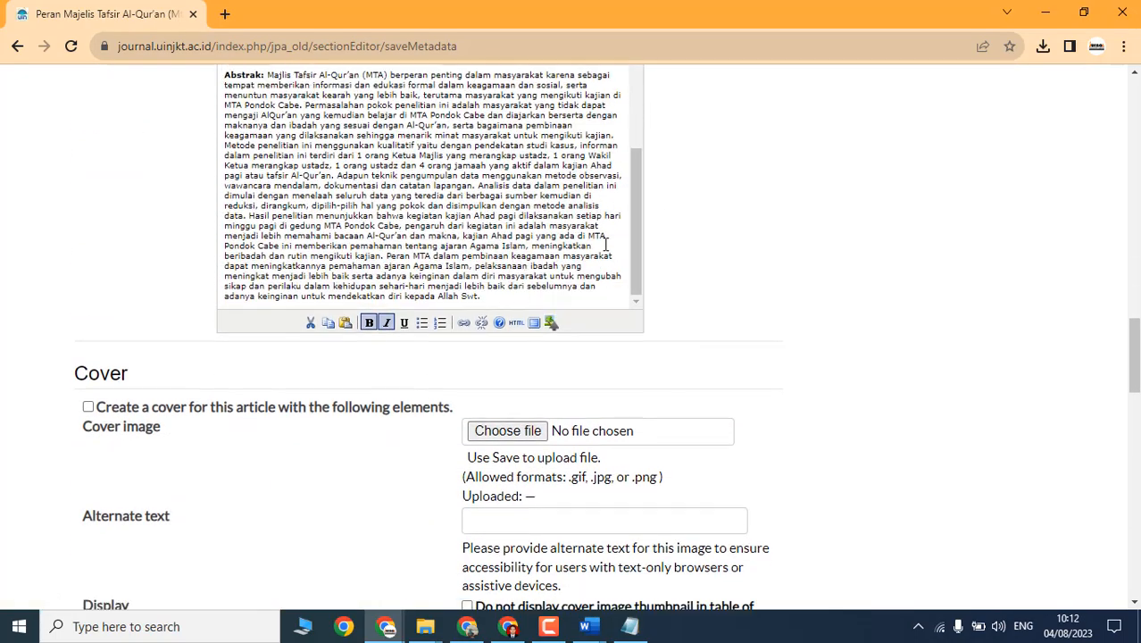
Step: Copy the English keywords line from the Word manuscript
left_click_drag(220, 272, 619, 270)
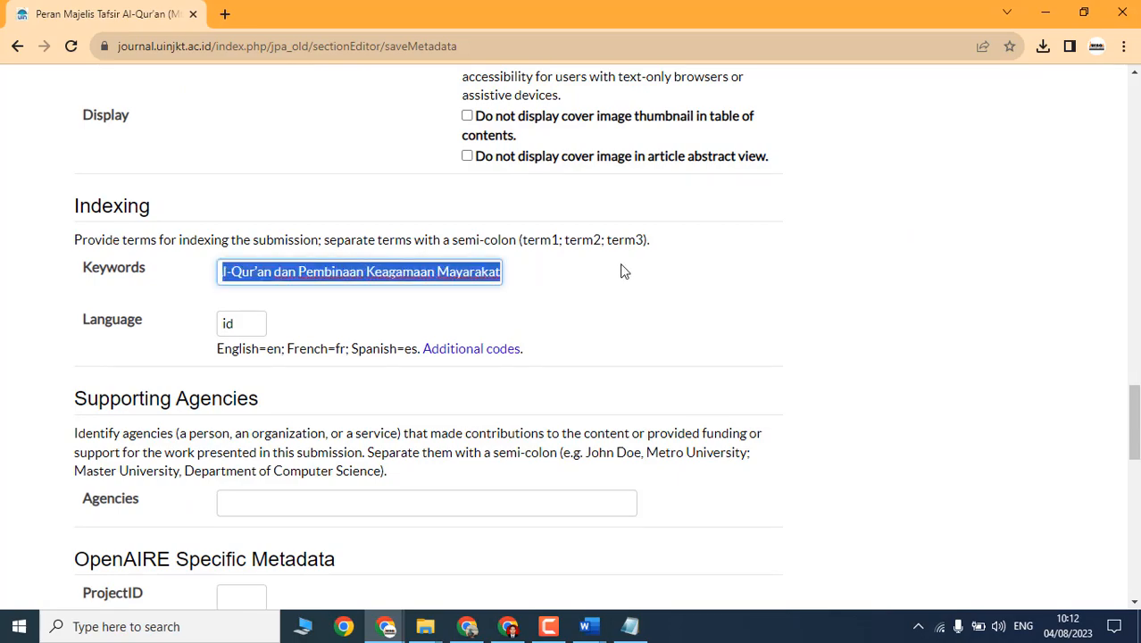
key("ctrl+c")
key("alt+Tab")
scroll(665, 322, "down", 3)
key("alt+Tab")
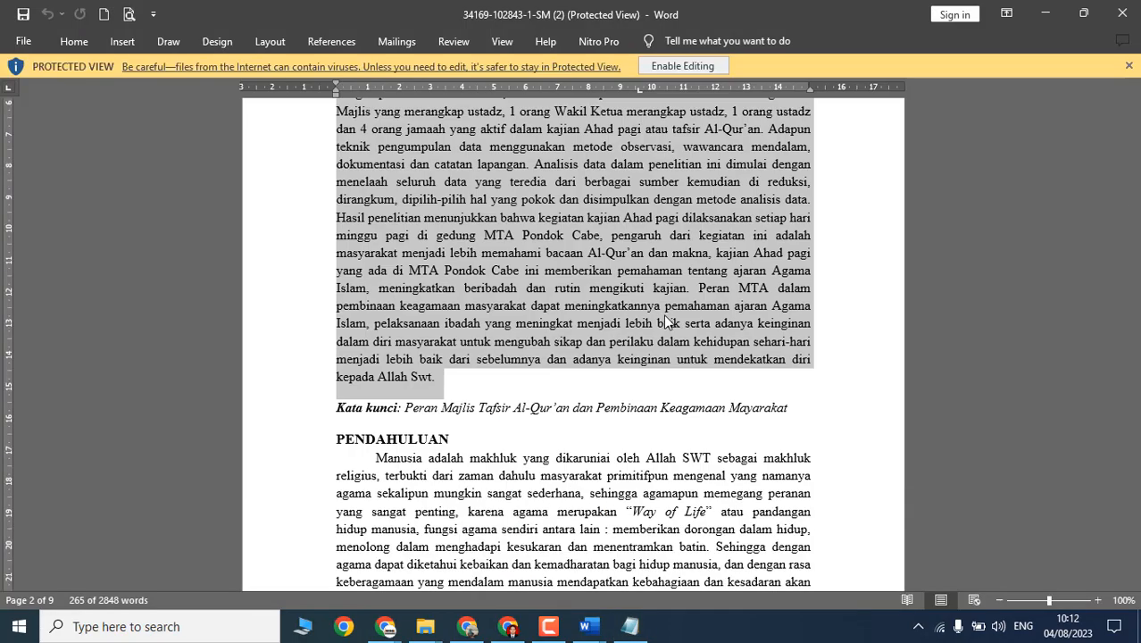
scroll(678, 395, "up", 15)
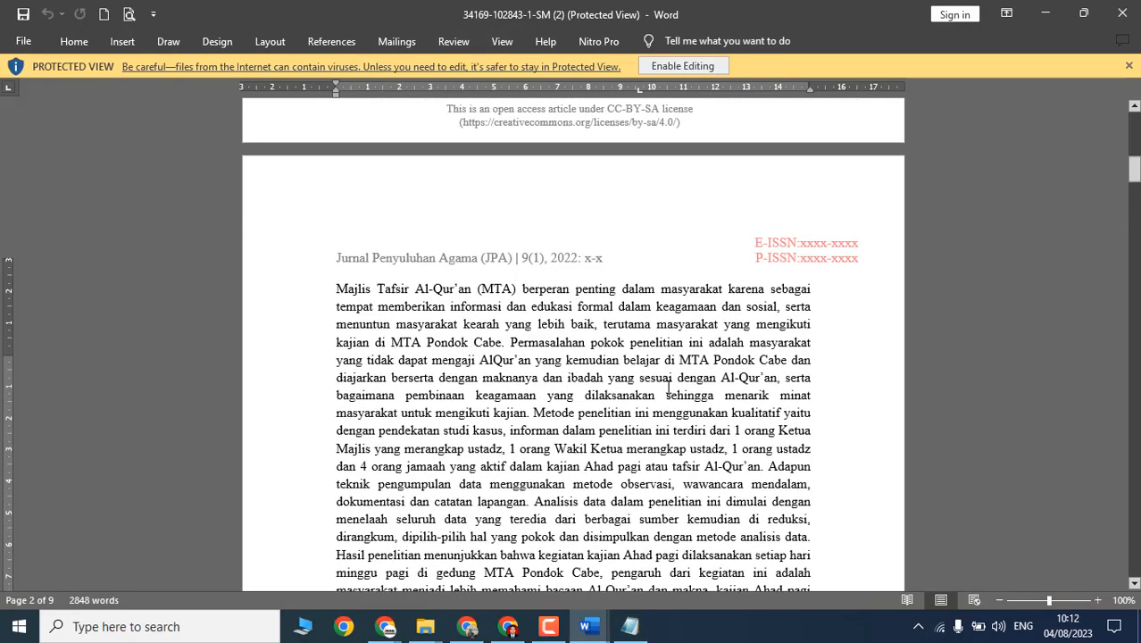
left_click_drag(402, 249, 800, 250)
right_click(524, 256)
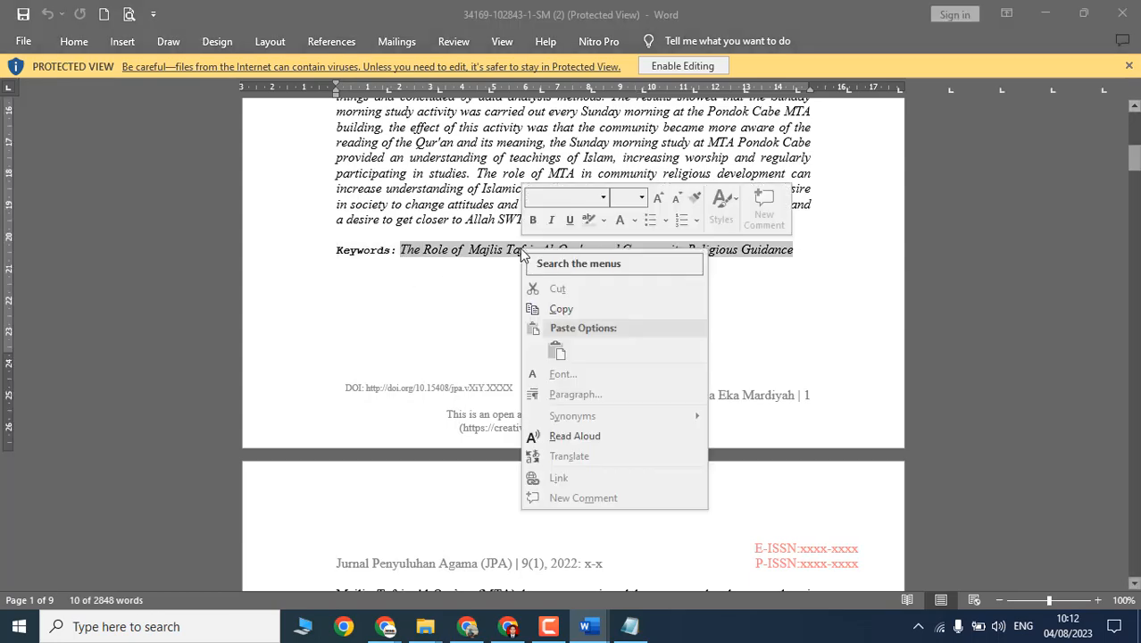
left_click(556, 306)
Step: Paste the English keywords into the blank scratch document, lowercase them, and replace 'and' with semicolons
key("alt+Tab")
key("alt+Tab")
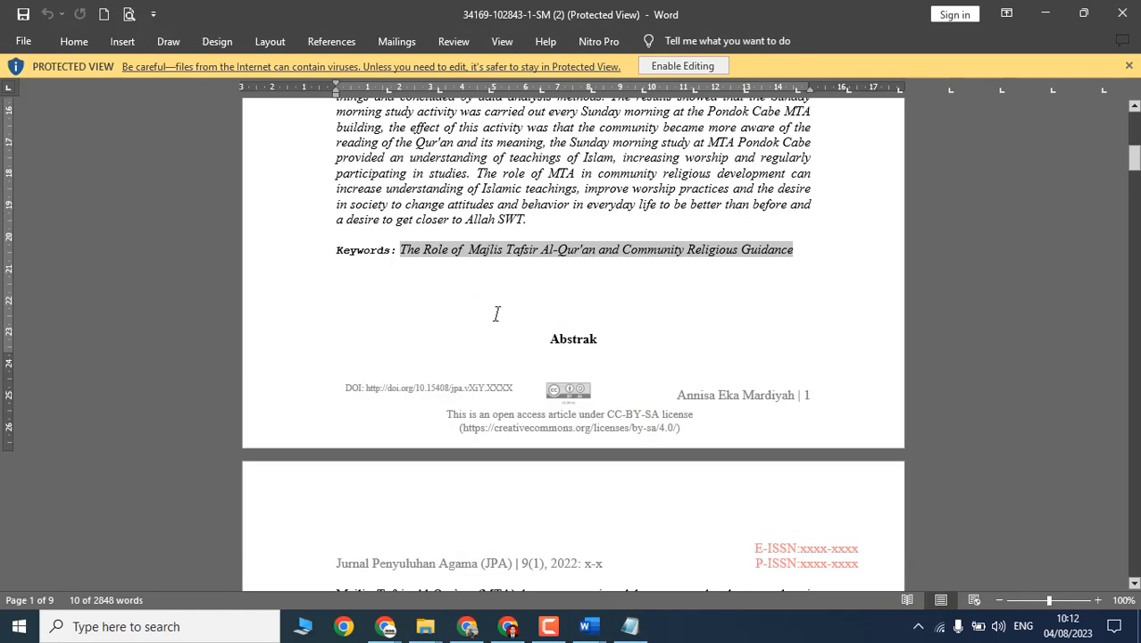
key("ctrl+F6")
key("ctrl+v")
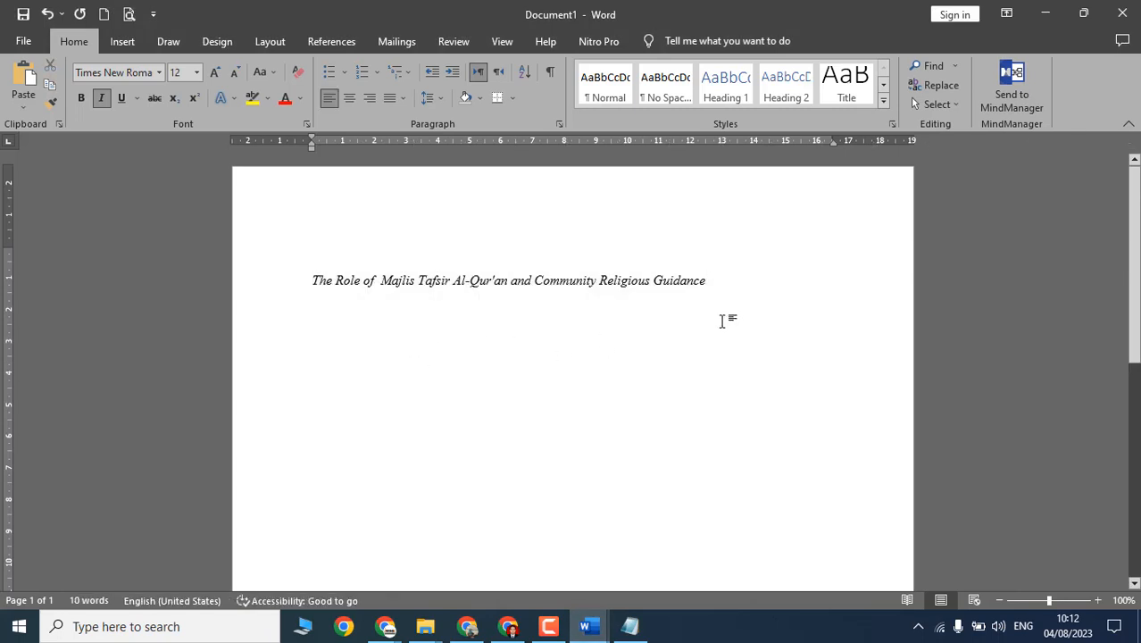
key("ctrl+a")
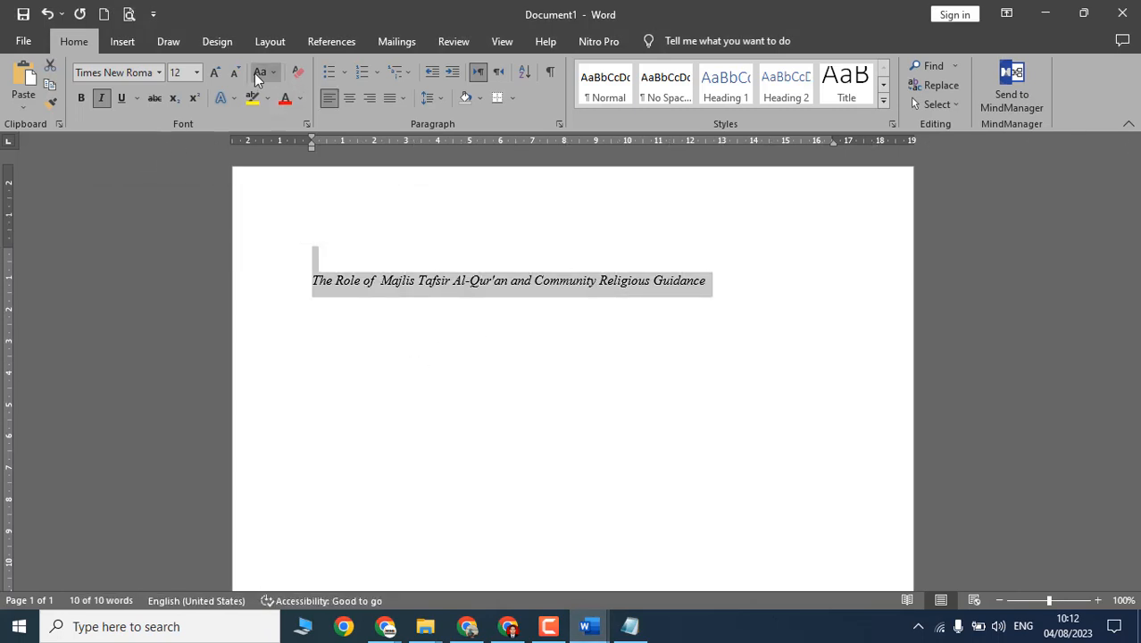
left_click(260, 73)
left_click(302, 114)
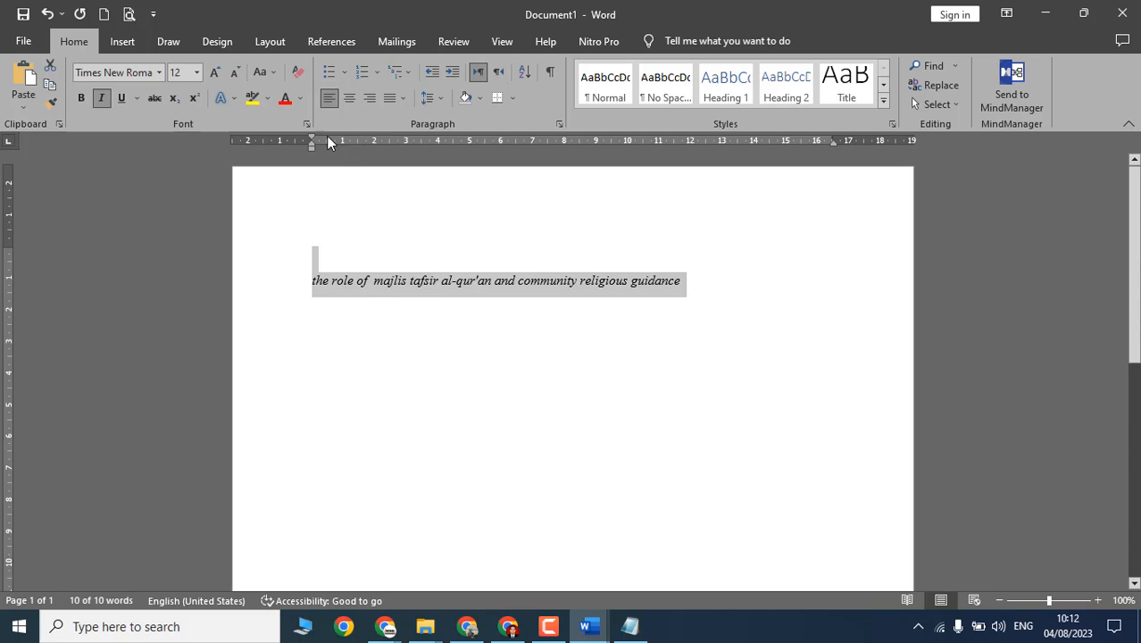
left_click(616, 312)
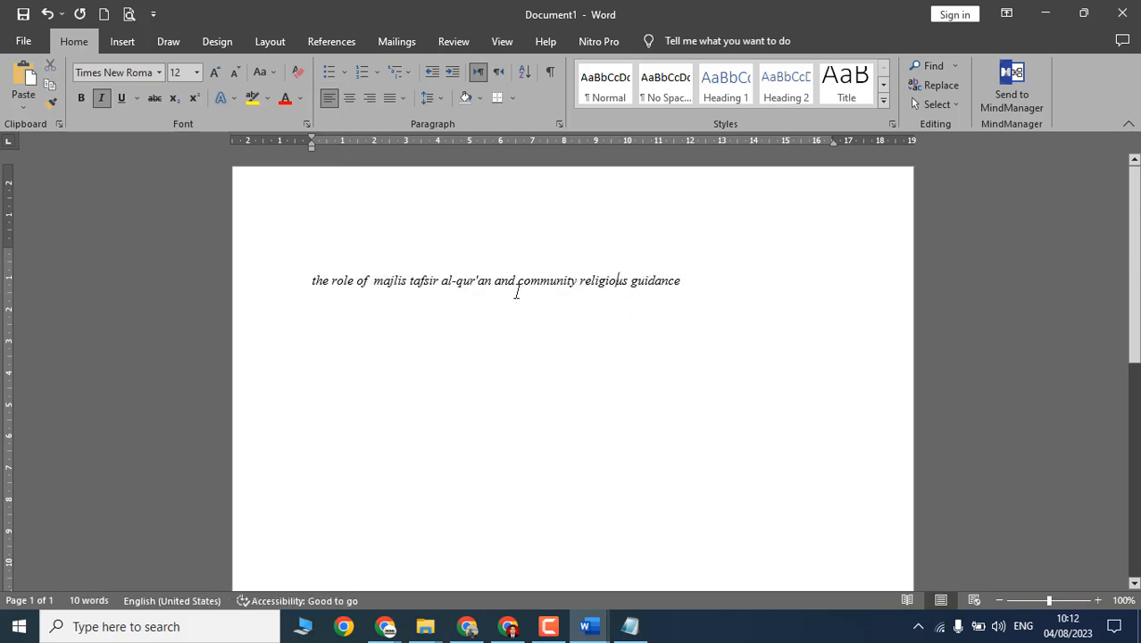
key("Delete")
key("Delete")
key("Delete")
key("Delete")
type(";")
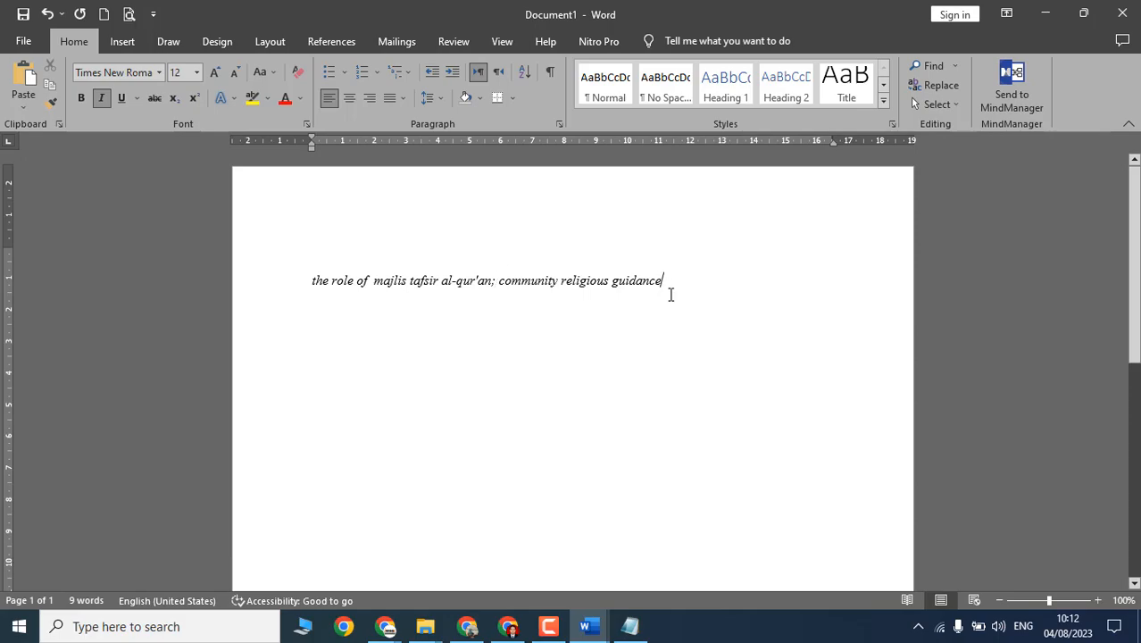
type(";")
Step: Copy the Indonesian keywords and paste them after the English ones, removing the colon before Peran
key("alt+Tab")
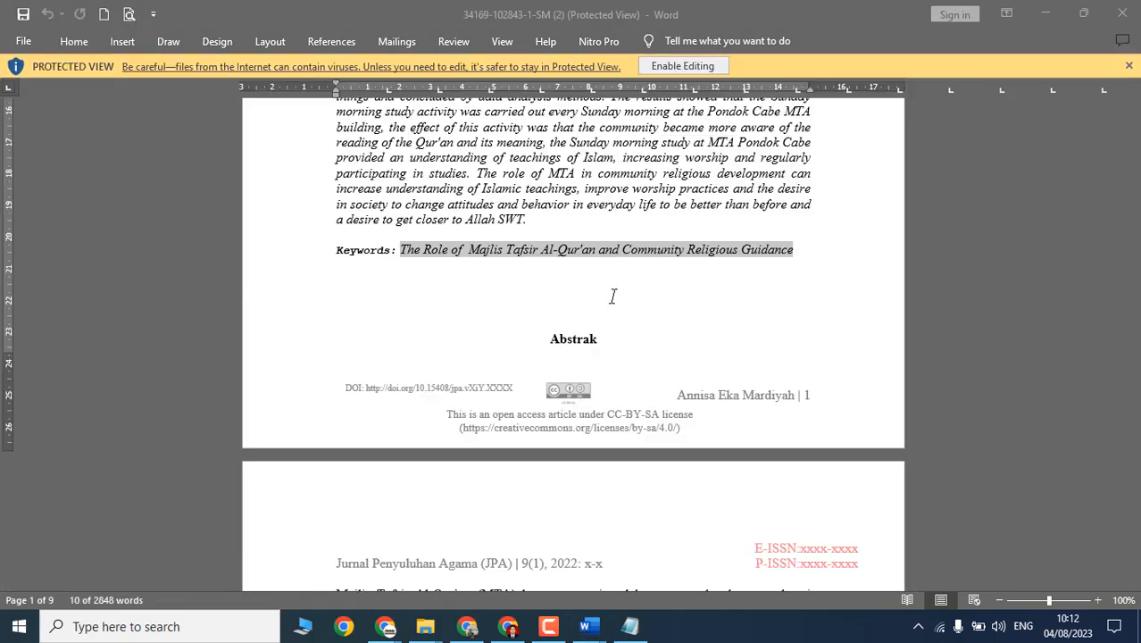
scroll(611, 299, "down", 10)
scroll(563, 335, "down", 4)
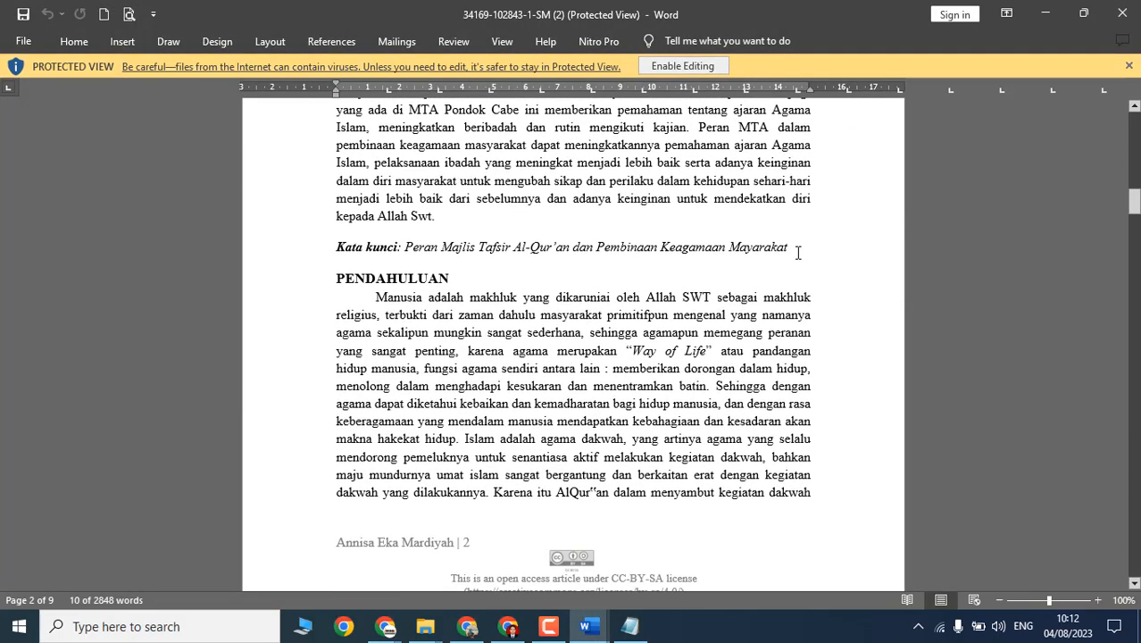
mouse_move(796, 257)
left_mouse_down()
mouse_move(402, 256)
mouse_move(795, 243)
left_mouse_up()
key("ctrl+c")
key("alt+Tab")
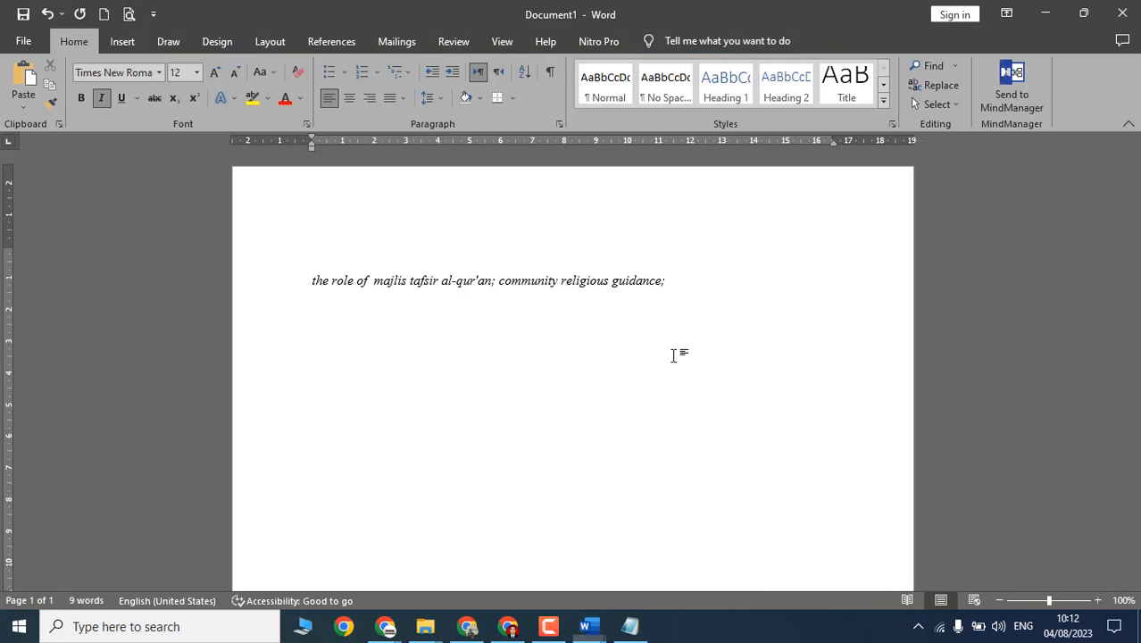
key("ctrl+v")
left_click(668, 280)
key("BackSpace")
key("BackSpace")
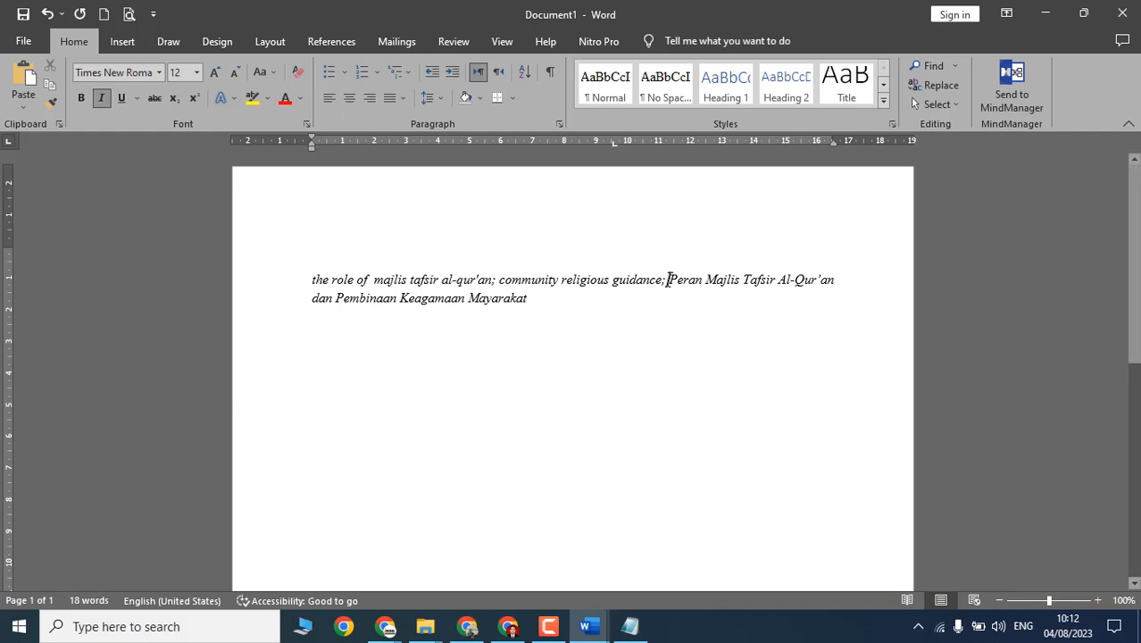
left_click(652, 303, "shift")
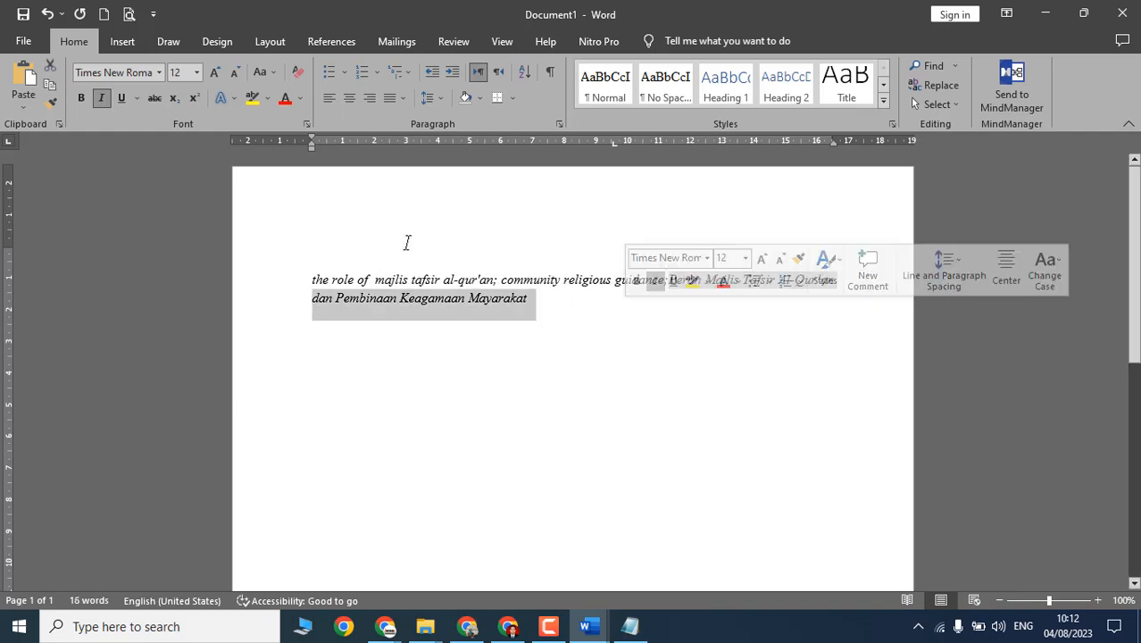
Step: Lowercase the Indonesian keywords and replace 'dan' with a semicolon
left_click(261, 75)
left_click(301, 114)
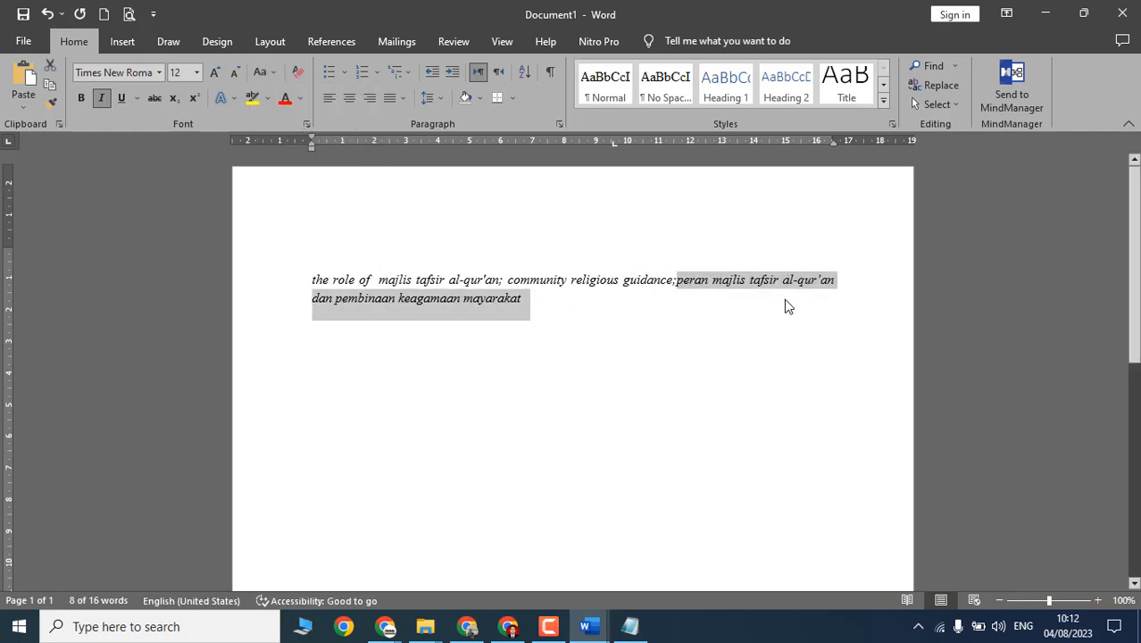
left_click(786, 307)
double_click(323, 297)
key("BackSpace")
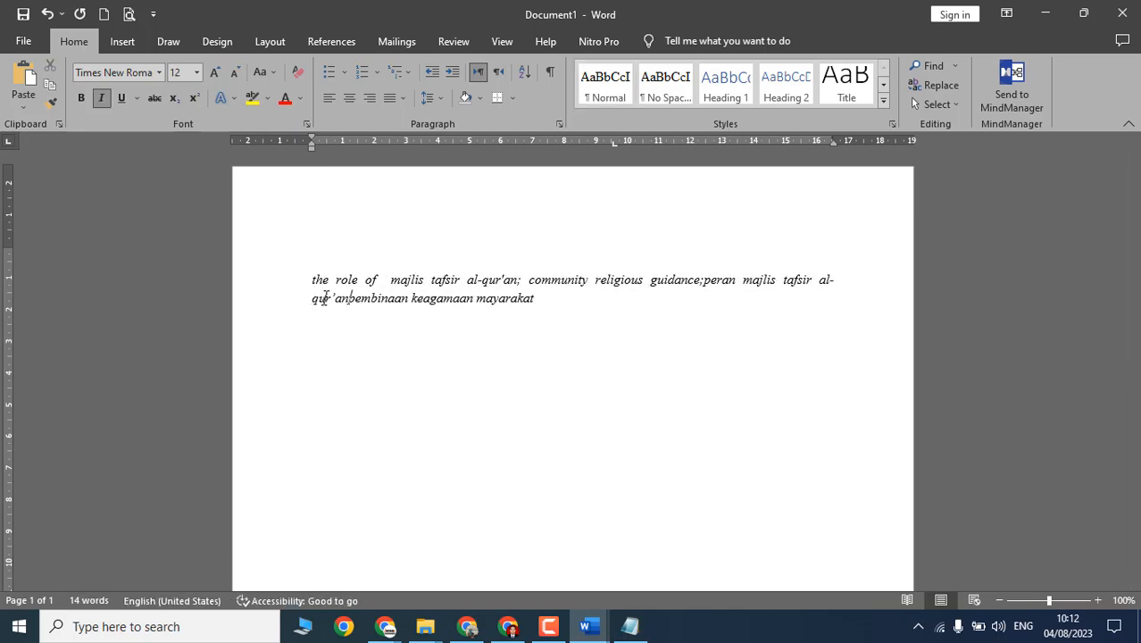
type(";")
key("Return")
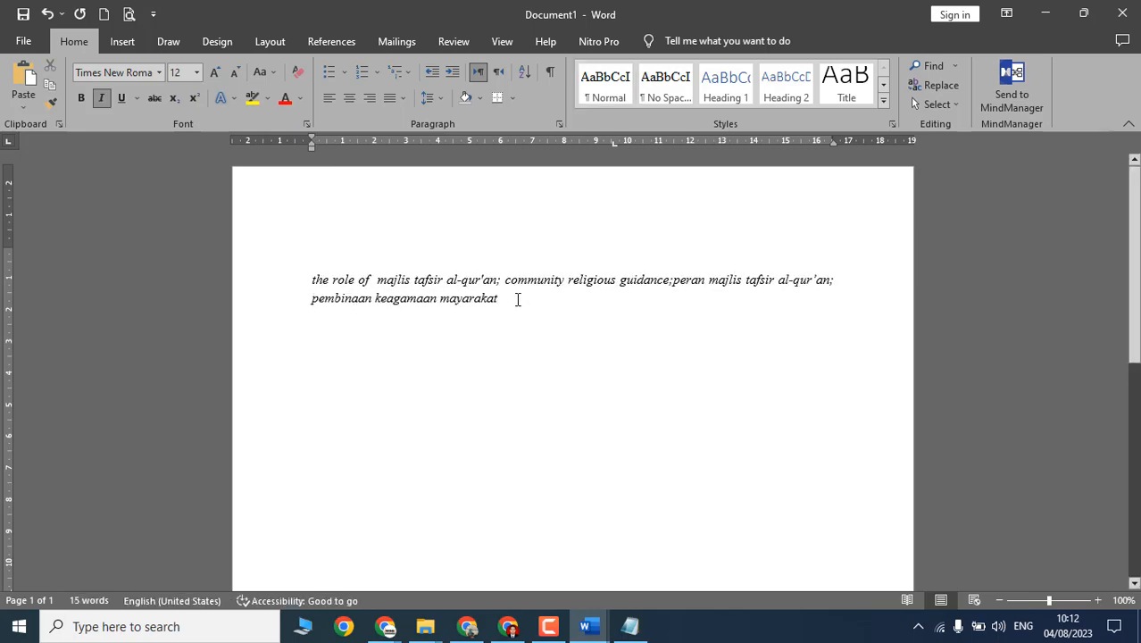
Step: Paste the combined semicolon-separated keywords into the OJS Keywords field
left_click_drag(516, 297, 312, 280)
left_click(386, 626)
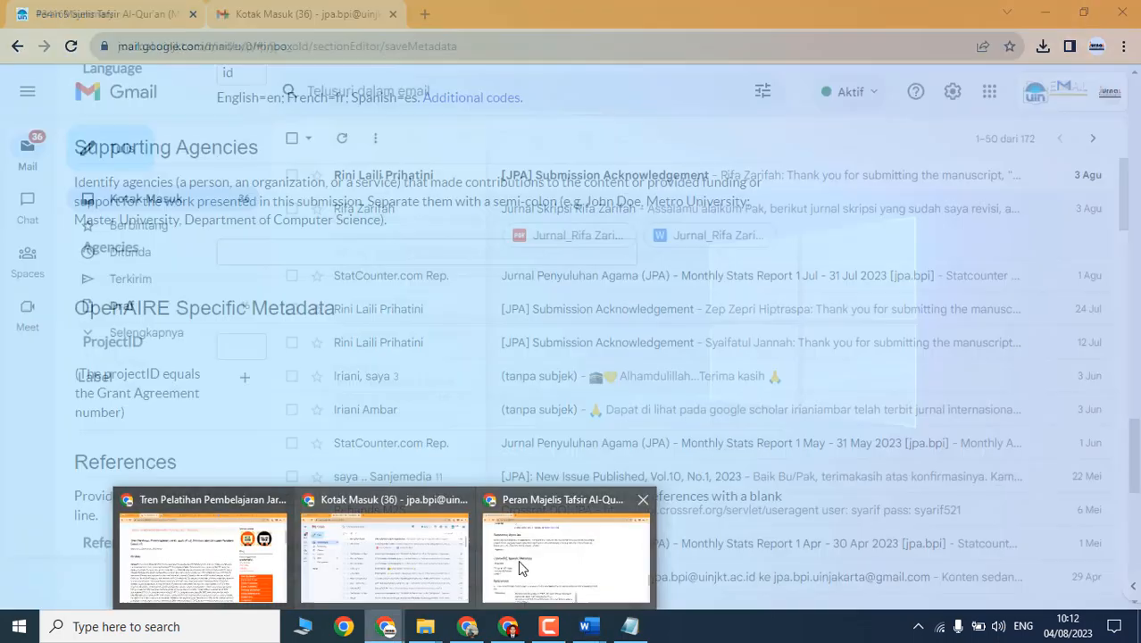
left_click(529, 567)
scroll(331, 263, "up", 4)
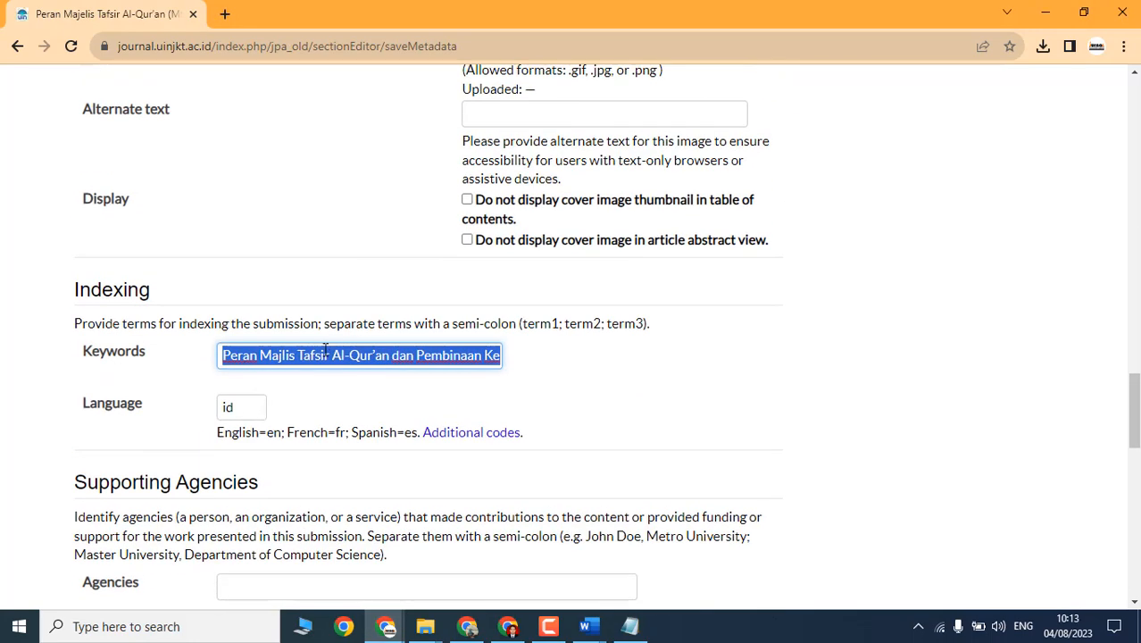
key("ctrl+v")
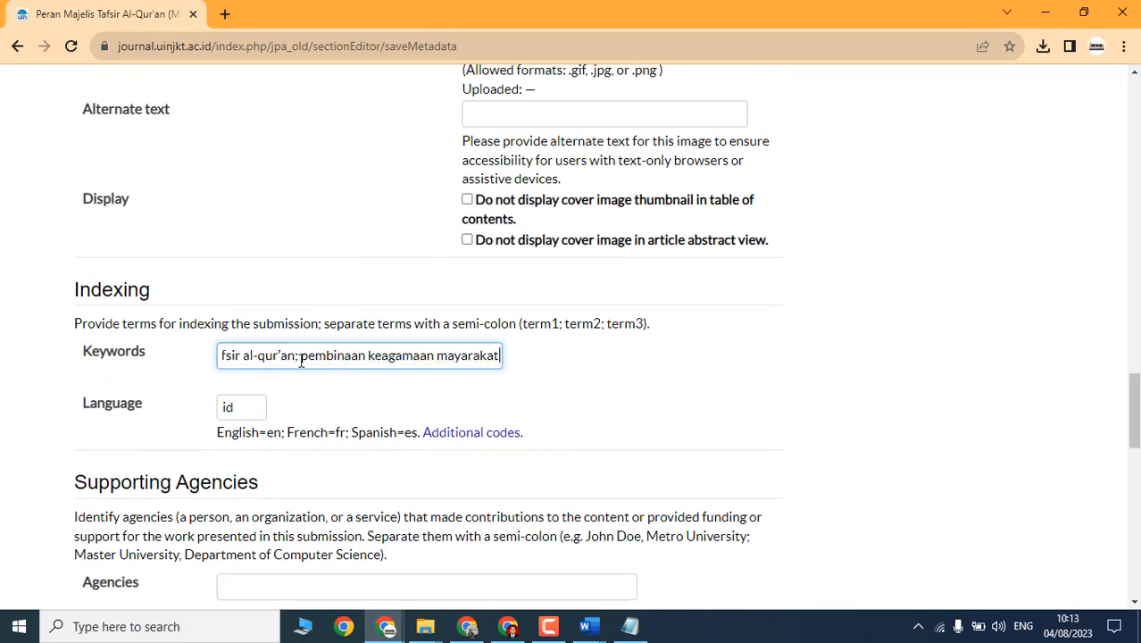
left_click(226, 409)
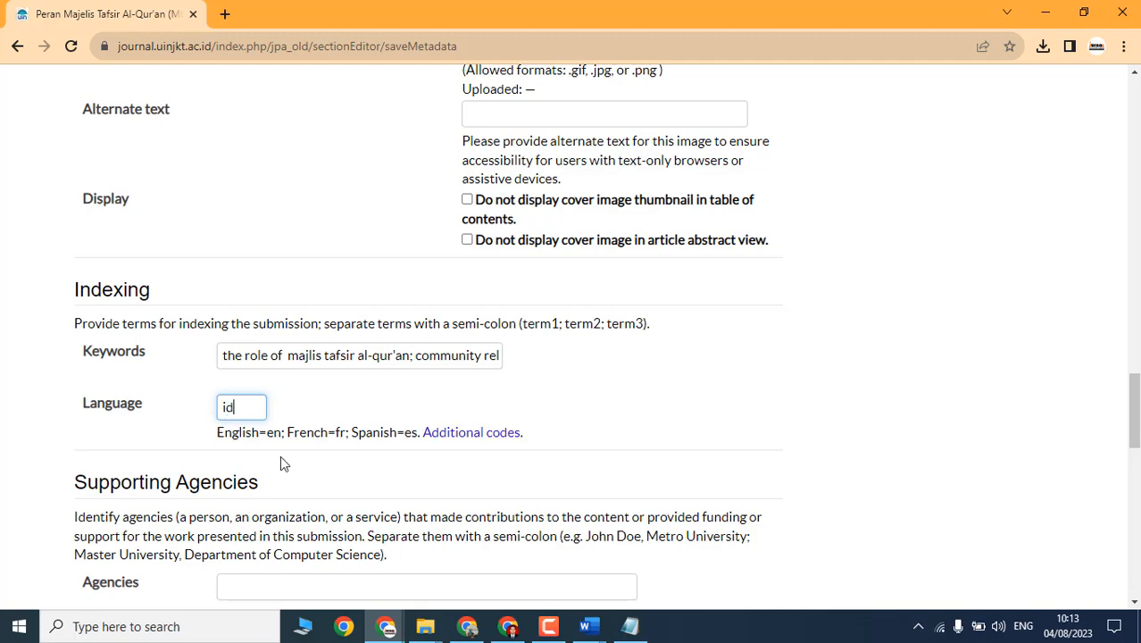
double_click(279, 434)
Step: Copy the complete Daftar Pustaka reference list from the Word manuscript
scroll(284, 442, "down", 5)
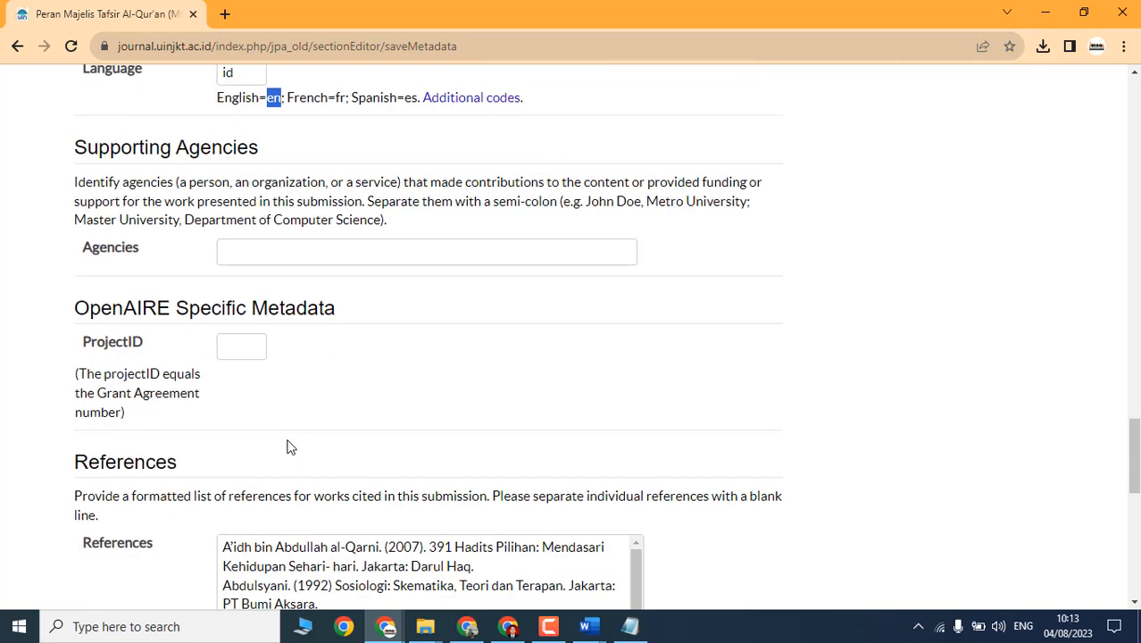
scroll(287, 370, "down", 2)
left_click(304, 287)
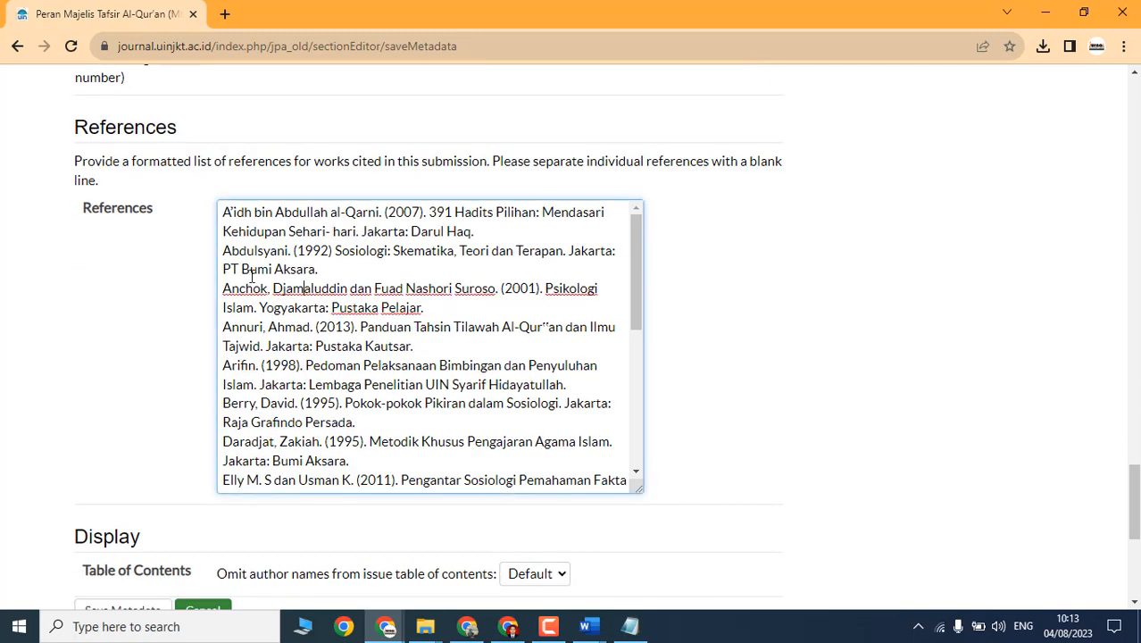
scroll(339, 257, "down", 10)
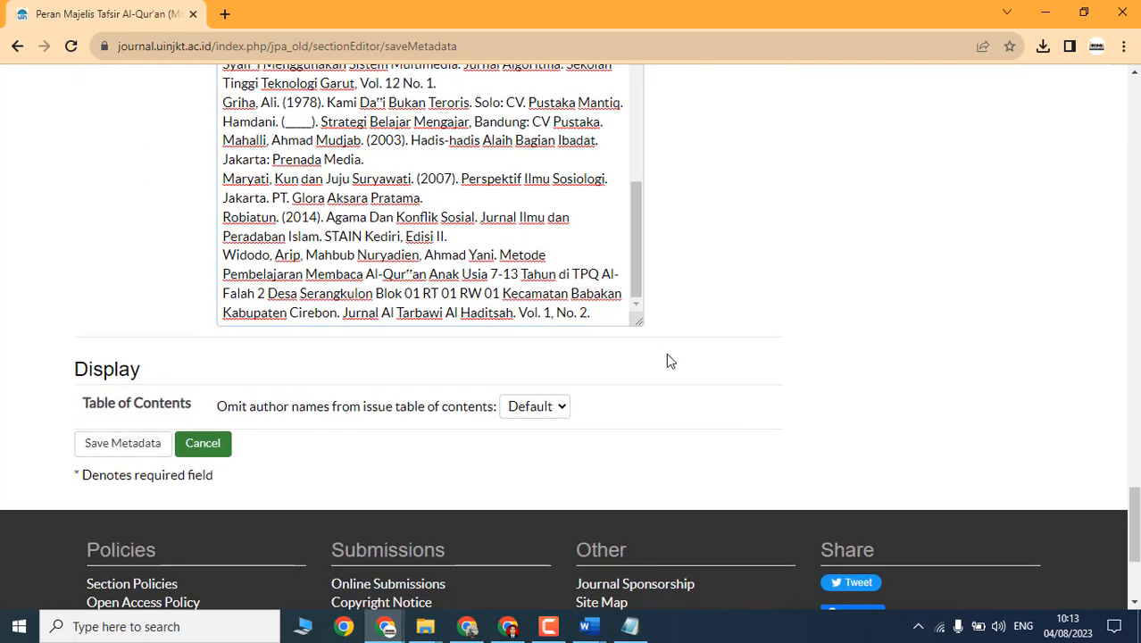
key("alt+Tab")
scroll(559, 413, "down", 2)
key("alt+Tab")
key("Tab")
key("alt+Tab")
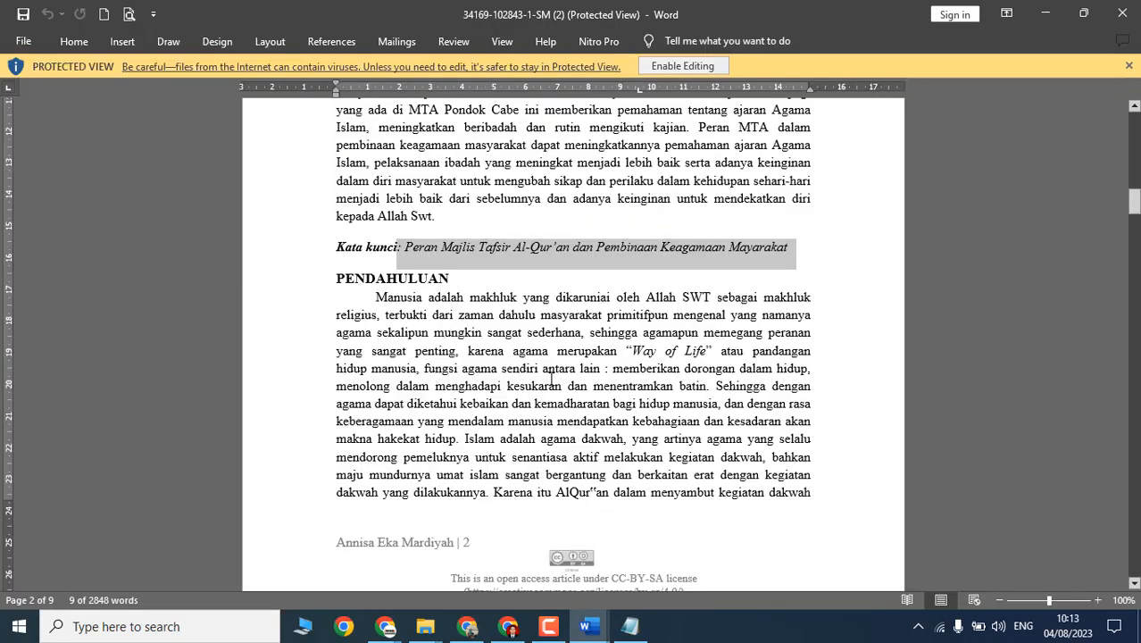
scroll(1134, 432, "down", 10)
scroll(1134, 432, "down", 15)
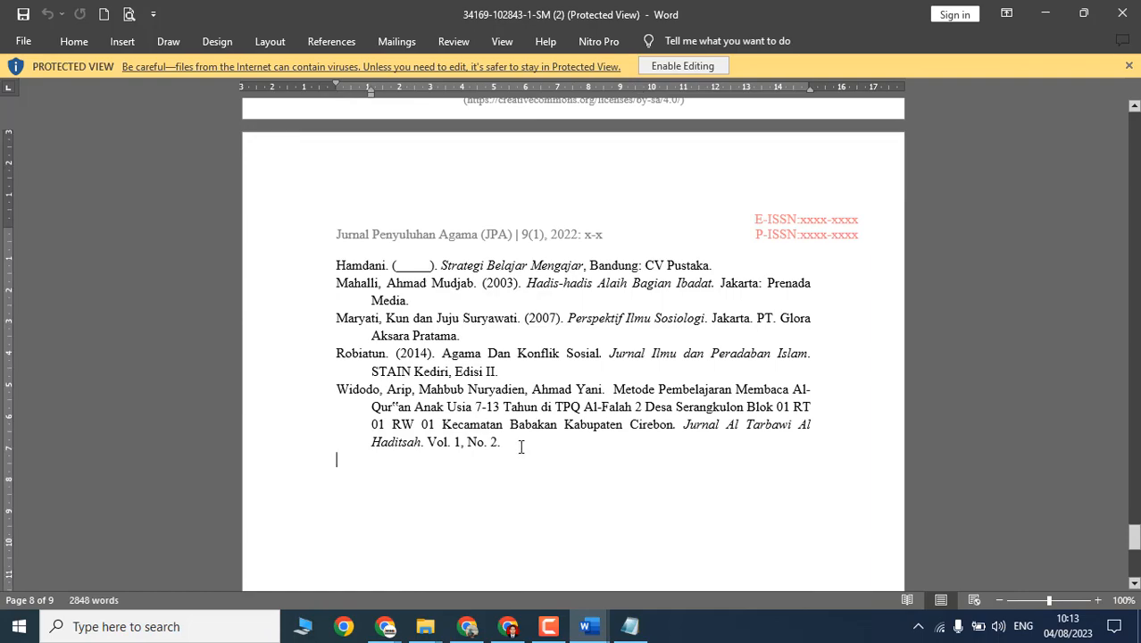
scroll(519, 447, "up", 15)
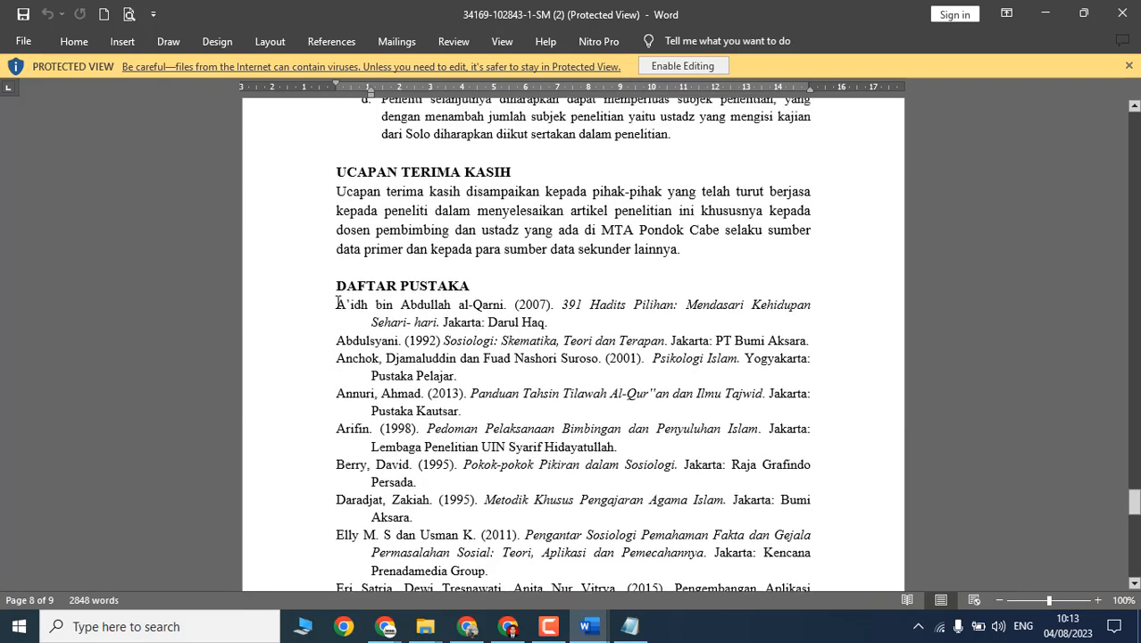
left_click(337, 304)
key("ctrl+shift+End")
right_click(350, 322)
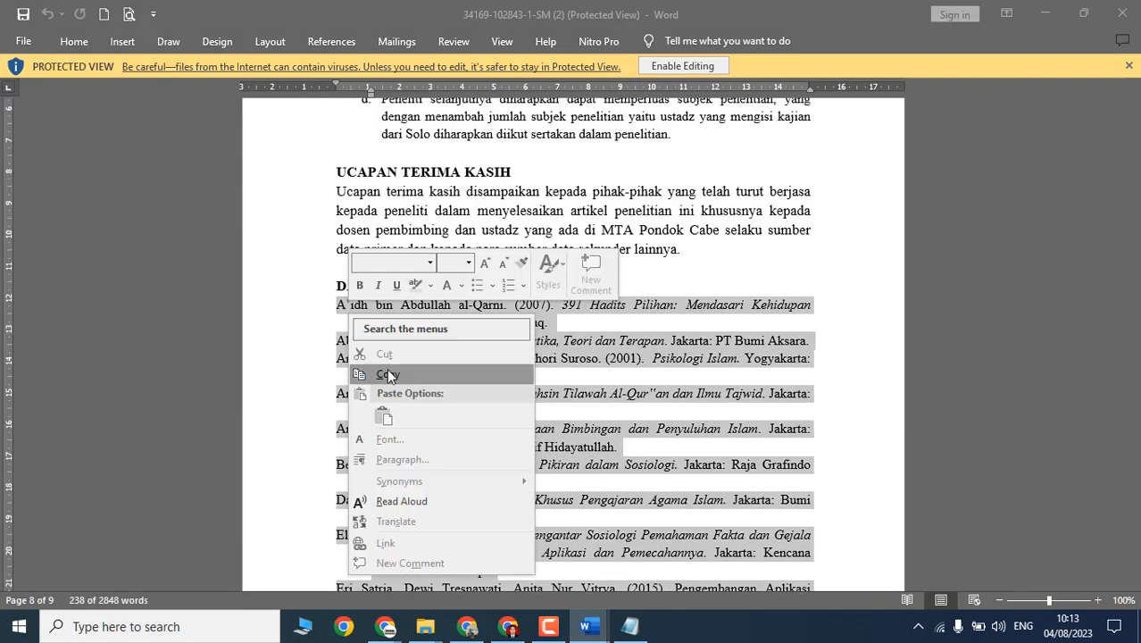
left_click(387, 369)
Step: Replace the OJS References field contents with the copied Daftar Pustaka list
key("alt+Tab")
key("alt+Tab")
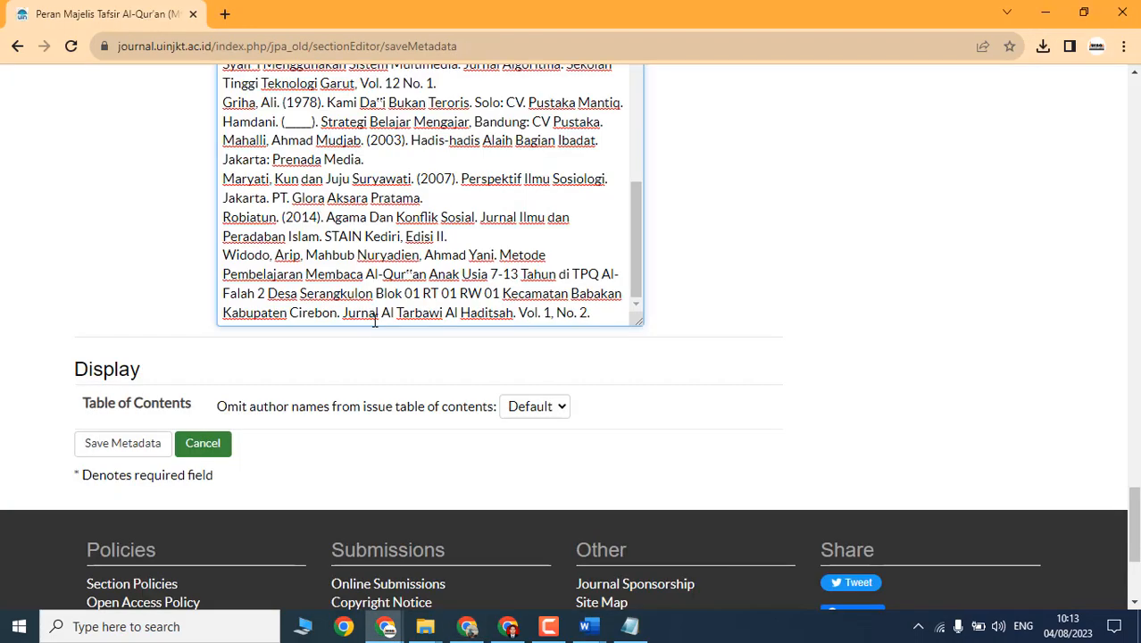
left_click(384, 270)
key("ctrl+a")
scroll(384, 270, "up", 3)
key("ctrl+v")
scroll(438, 263, "up", 3)
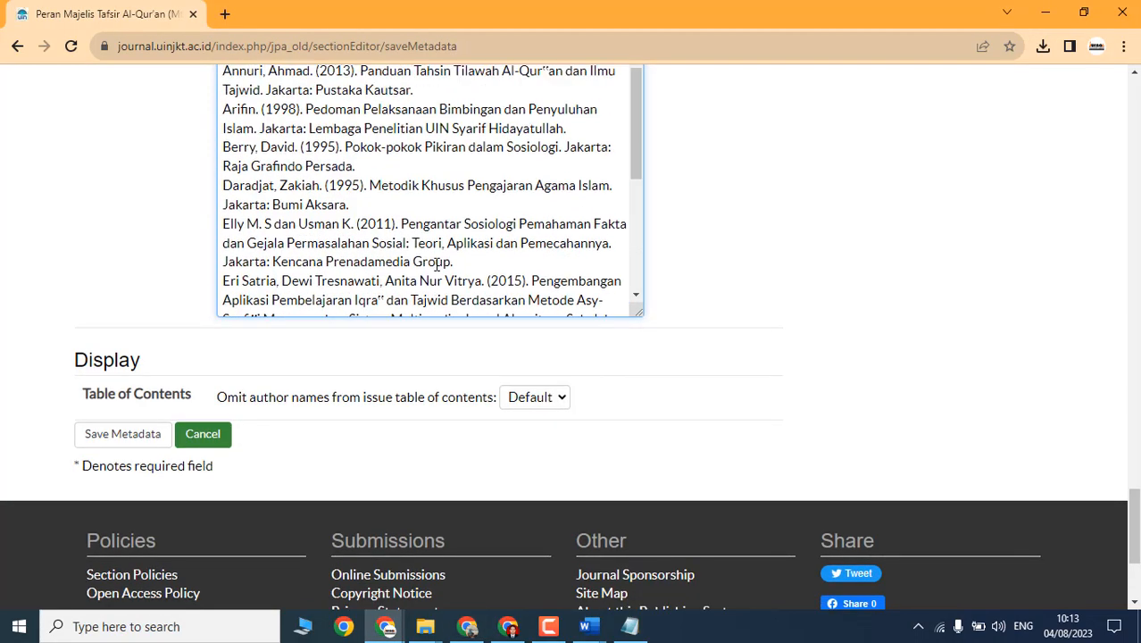
scroll(437, 263, "up", 2)
scroll(214, 396, "up", 1)
left_click(109, 527)
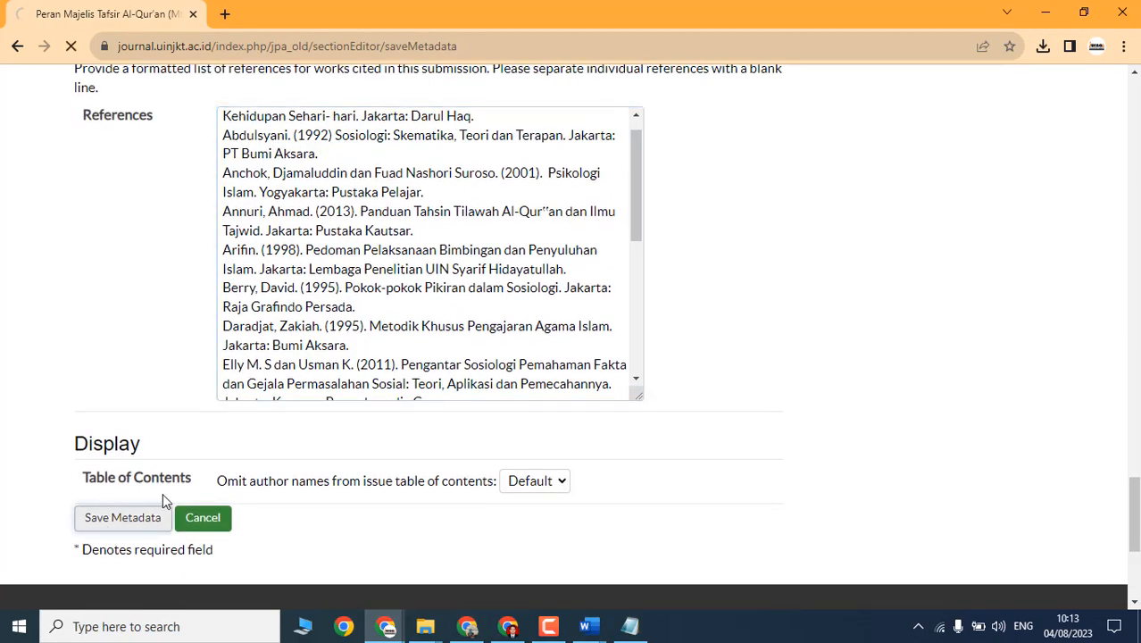
scroll(495, 380, "down", 2)
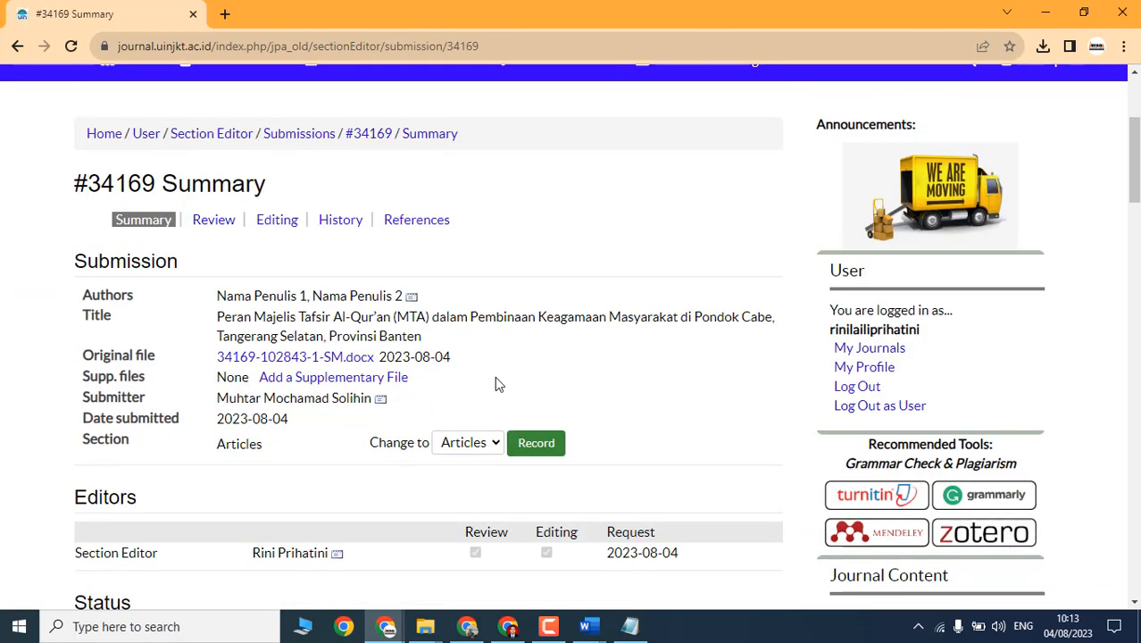
left_click_drag(218, 301, 388, 300)
scroll(364, 357, "down", 3)
scroll(364, 357, "up", 1)
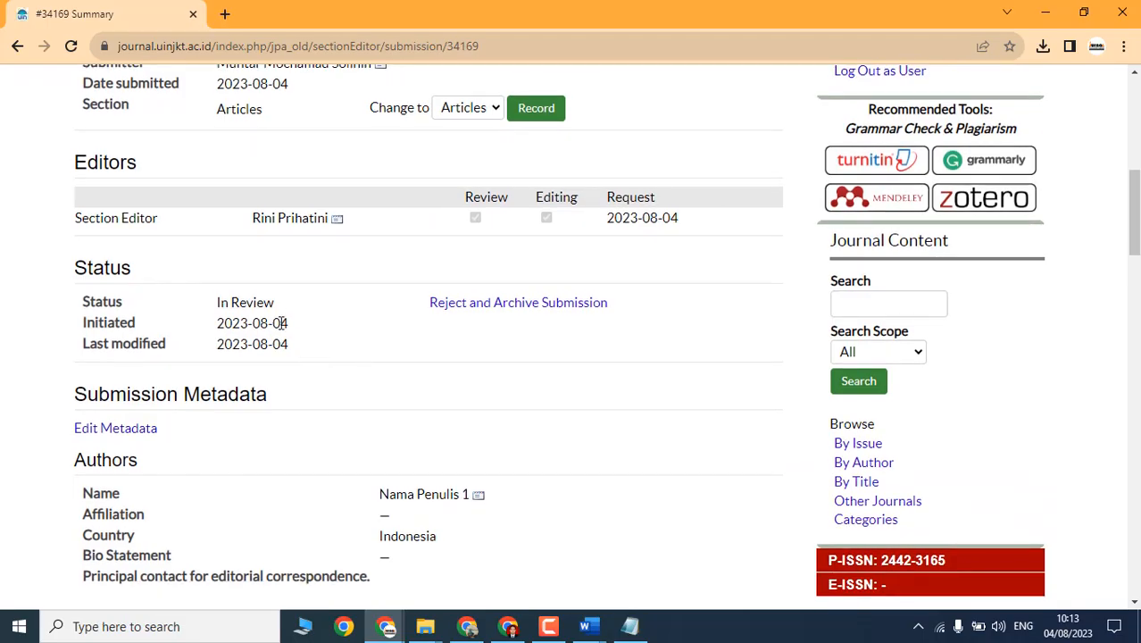
scroll(547, 350, "down", 3)
scroll(547, 350, "down", 20)
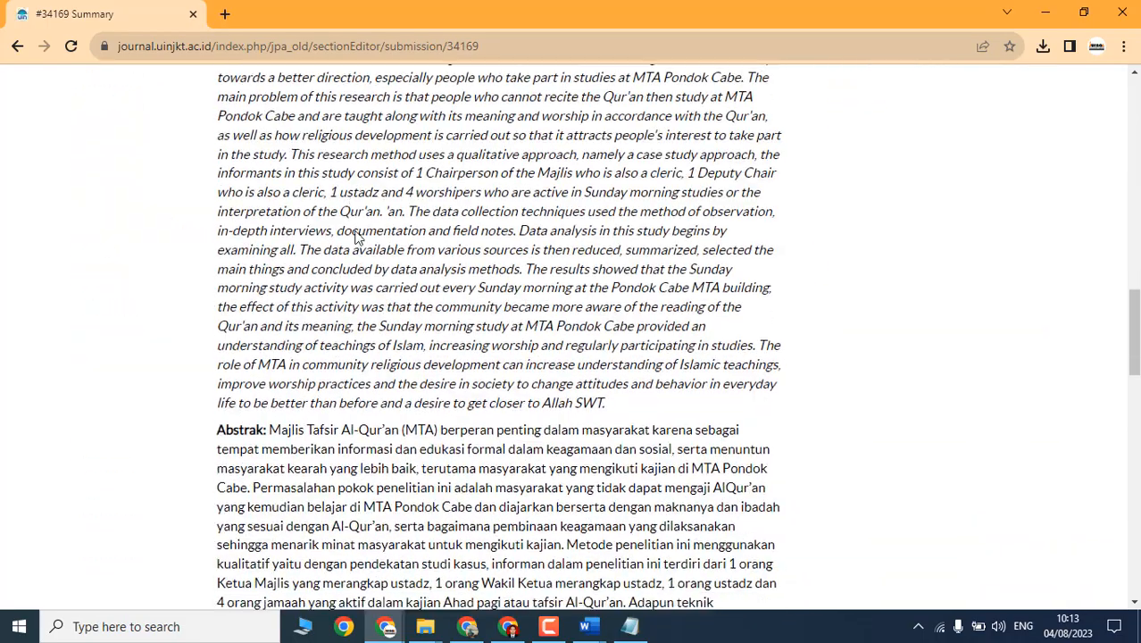
scroll(468, 348, "up", 20)
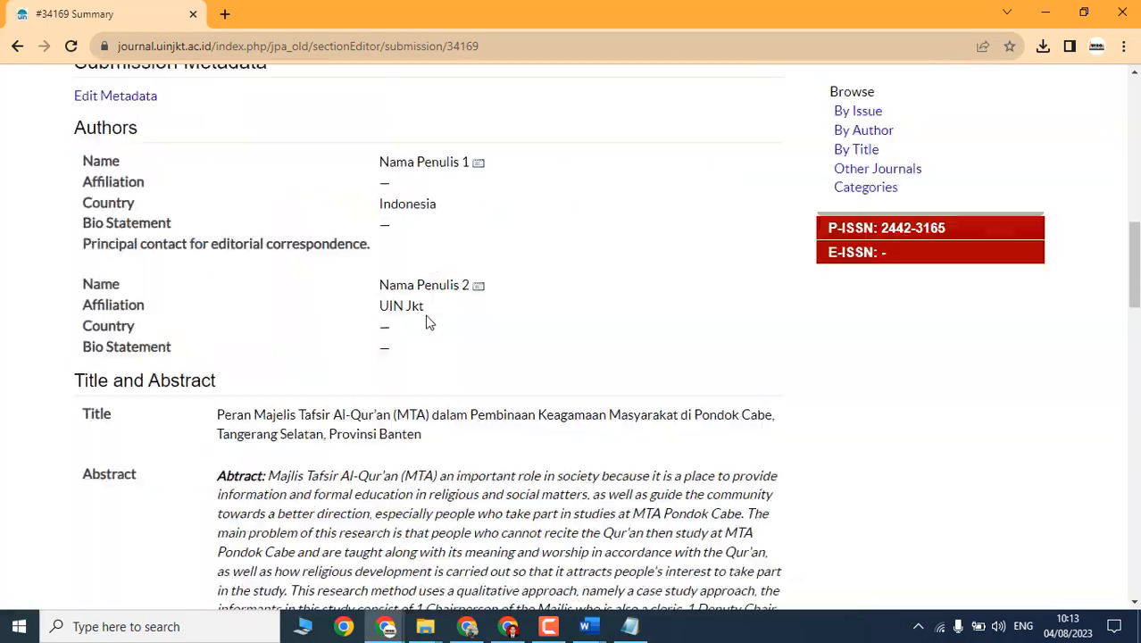
scroll(401, 339, "up", 3)
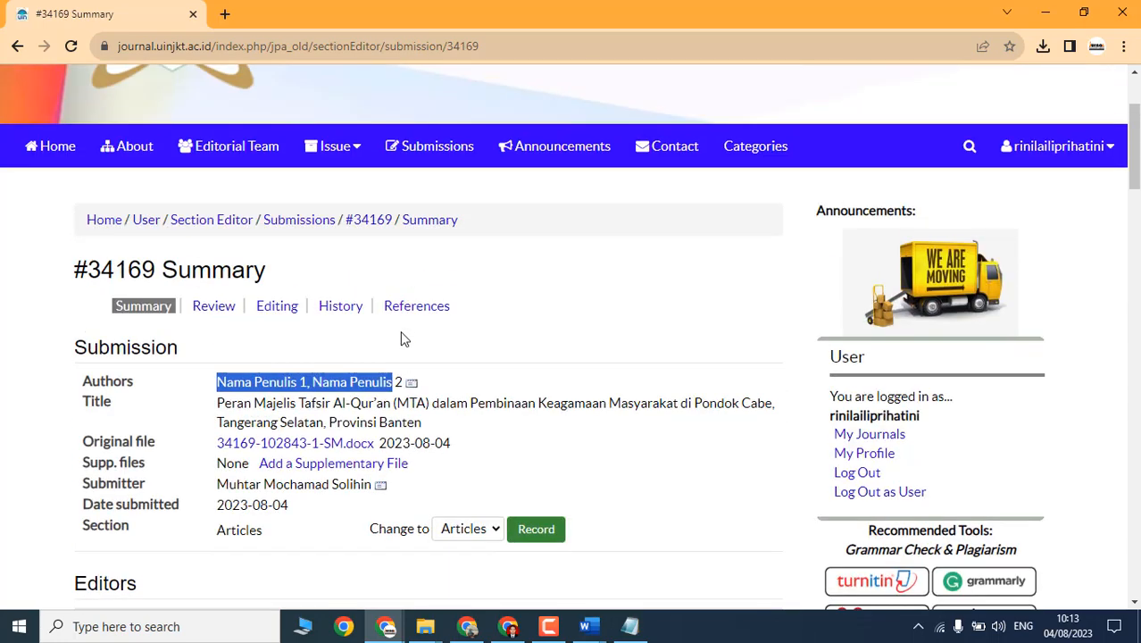
left_click(505, 342)
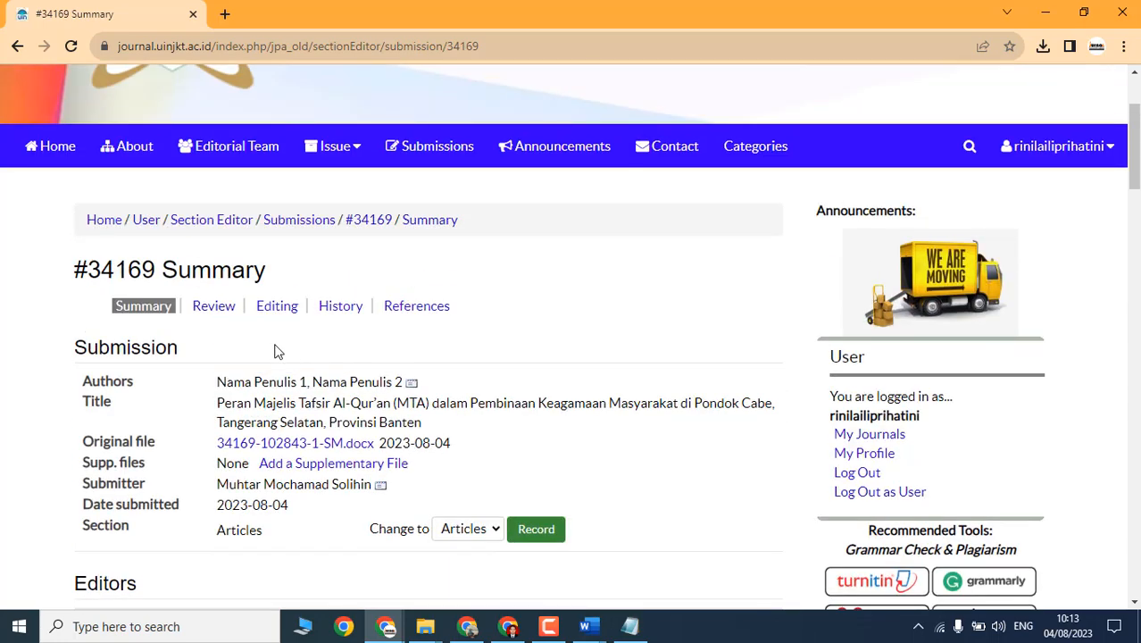
left_click(196, 310)
scroll(270, 251, "down", 6)
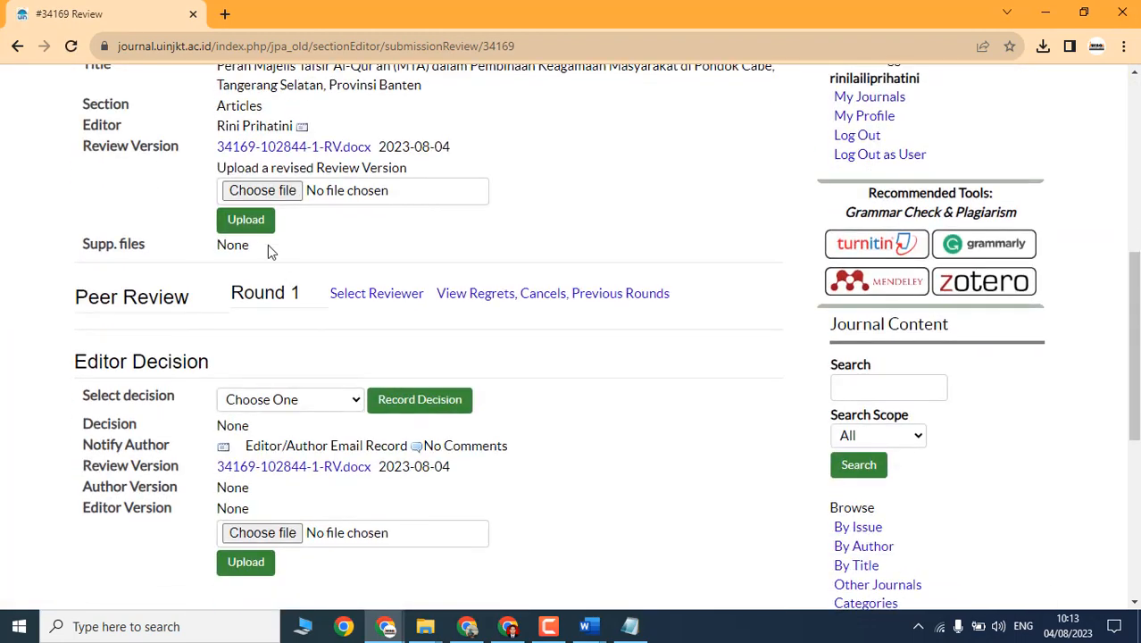
scroll(286, 188, "up", 1)
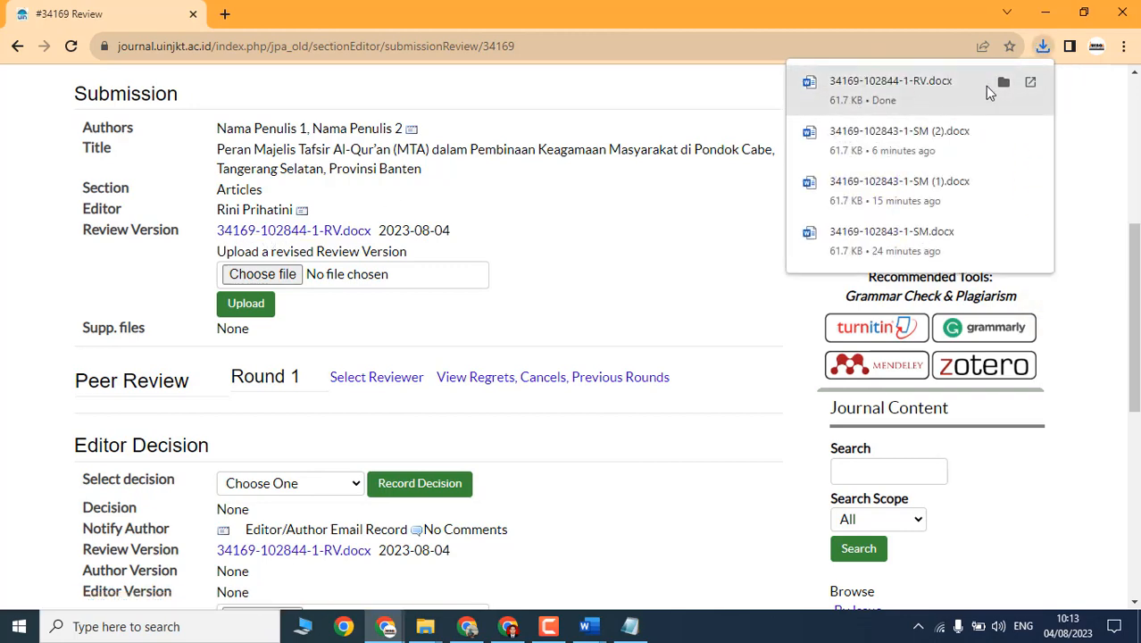
left_click(1004, 84)
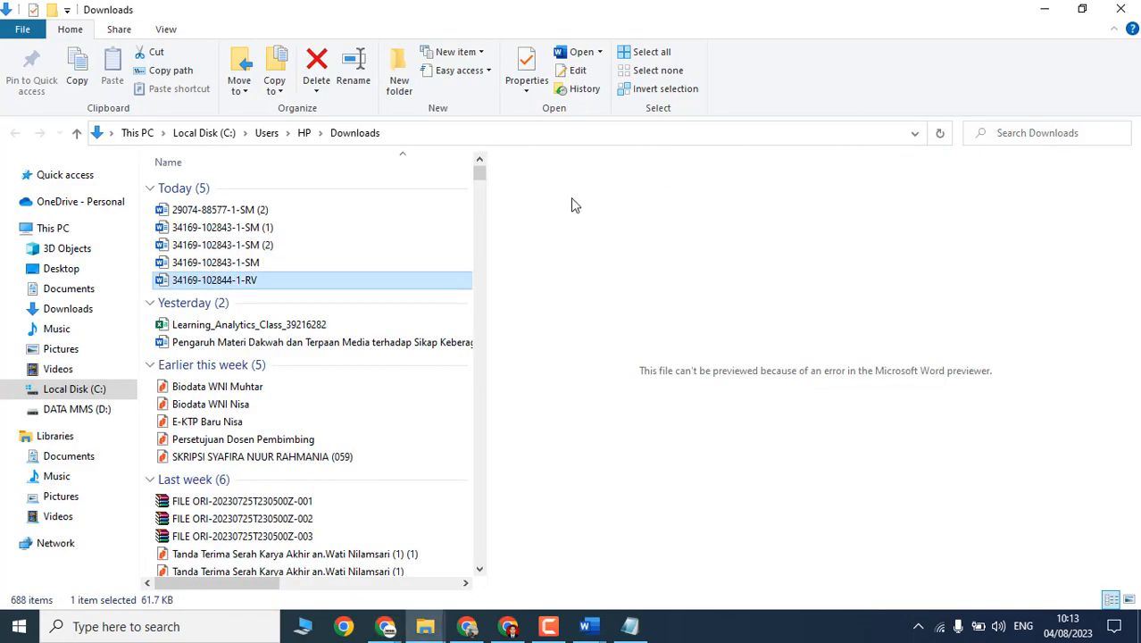
double_click(250, 284)
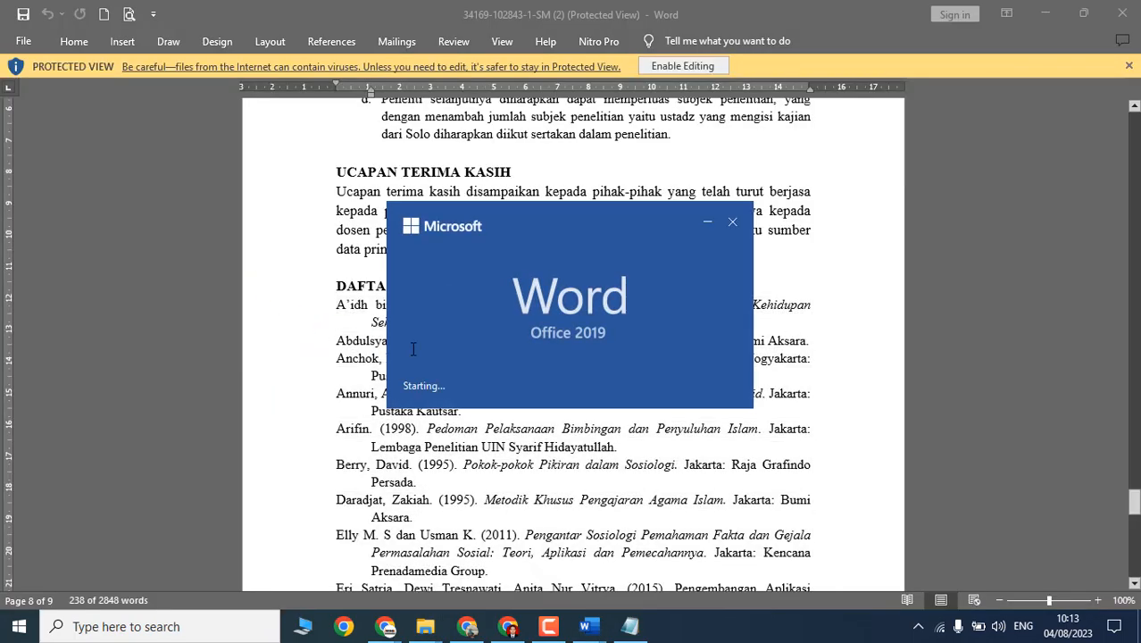
left_click(677, 70)
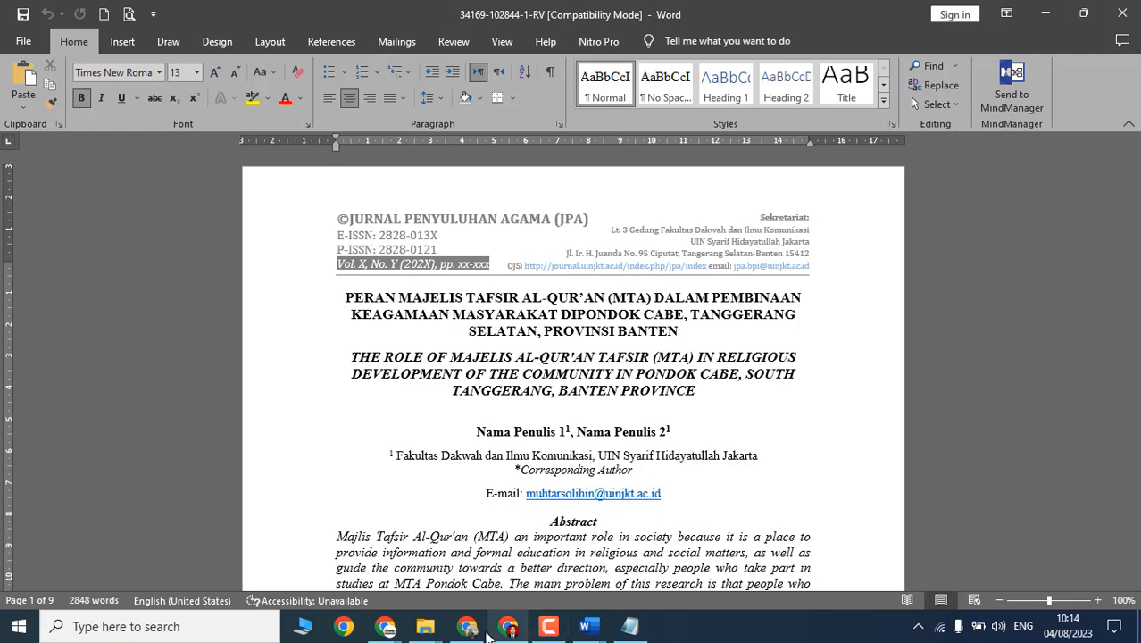
left_click(386, 626)
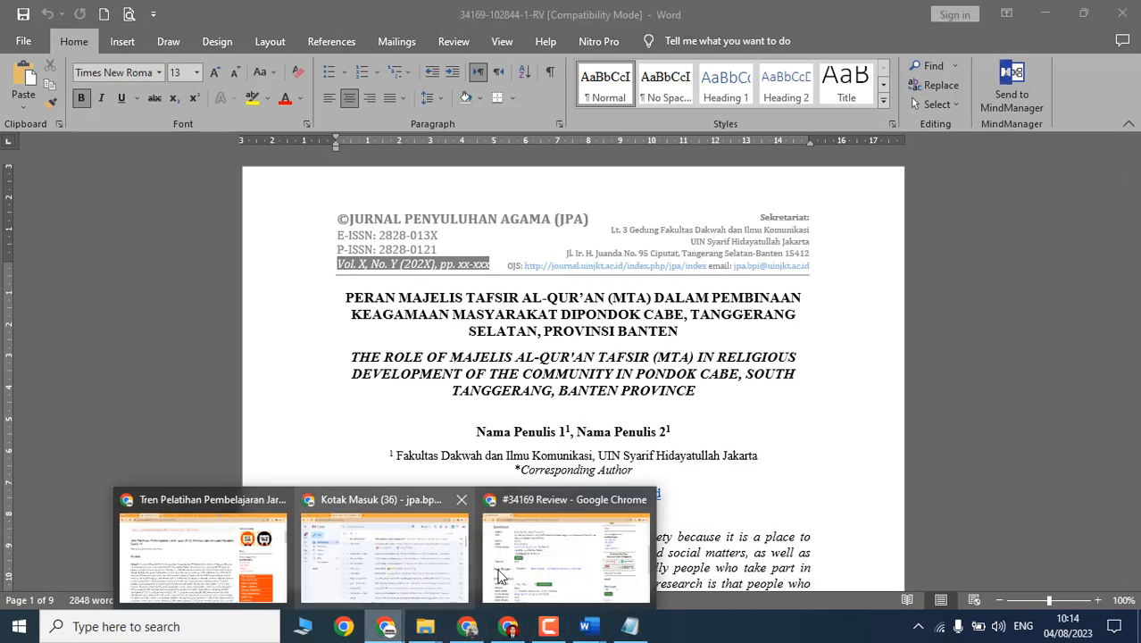
left_click(223, 558)
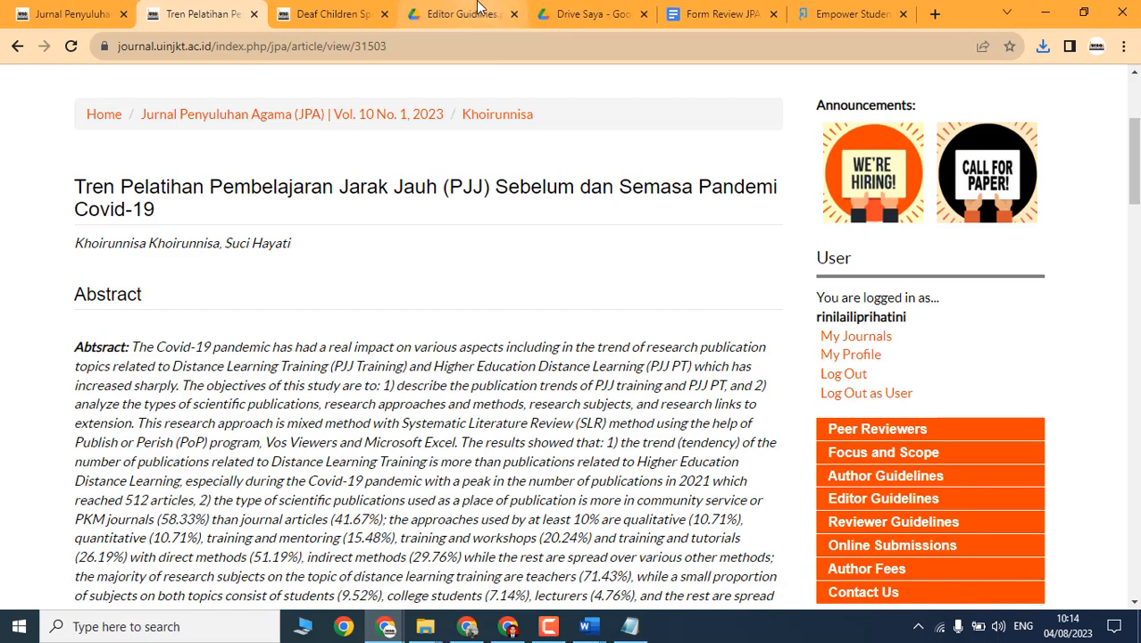
Step: Download the Form Review JPA - Editor Google Doc as a .docx and show it in its folder
left_click(719, 13)
scroll(527, 353, "up", 2)
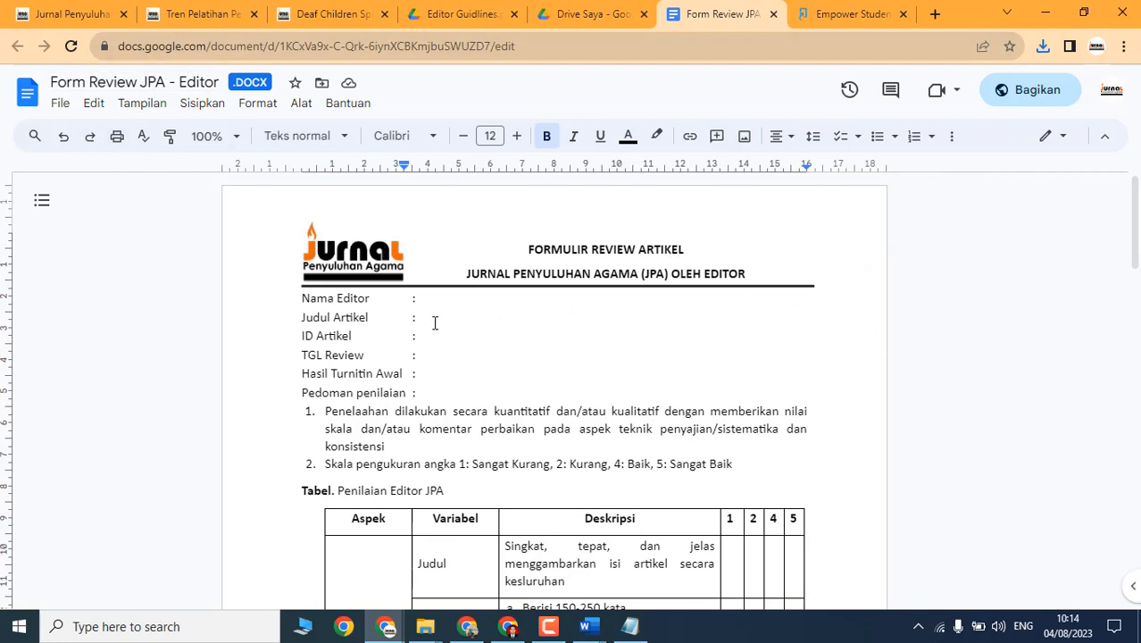
left_click(467, 305)
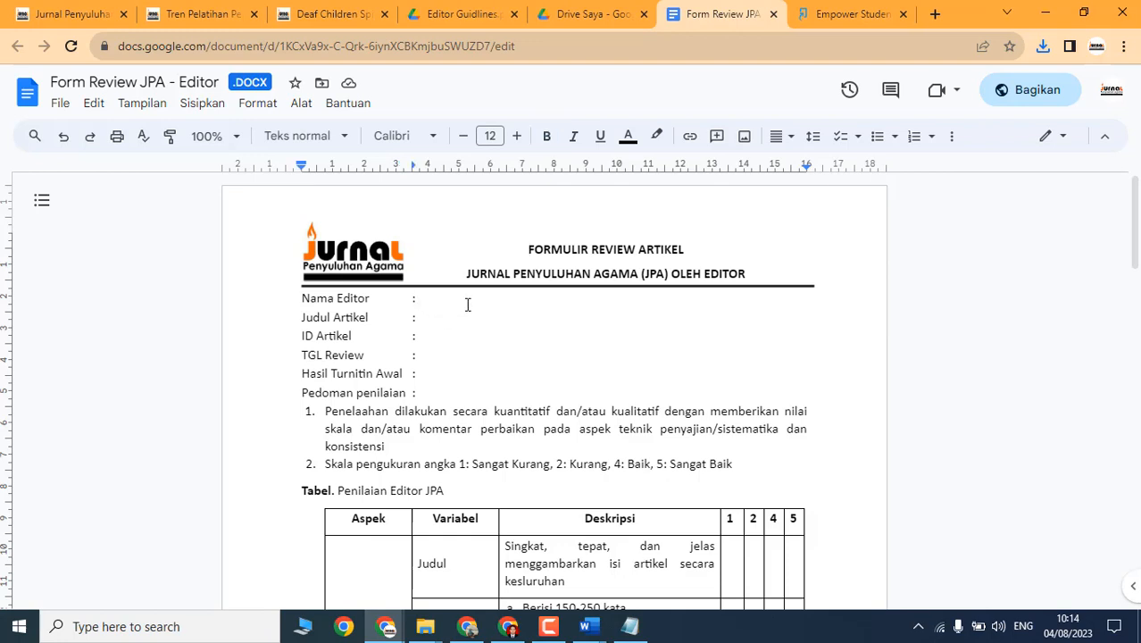
left_click(463, 350)
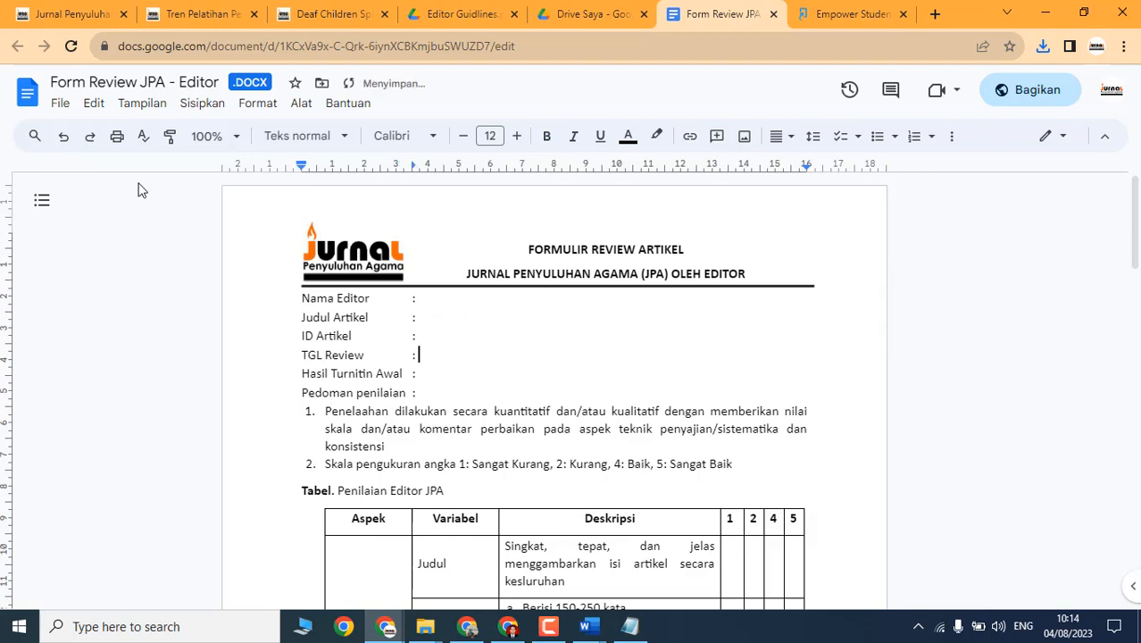
left_click(66, 106)
mouse_move(128, 310)
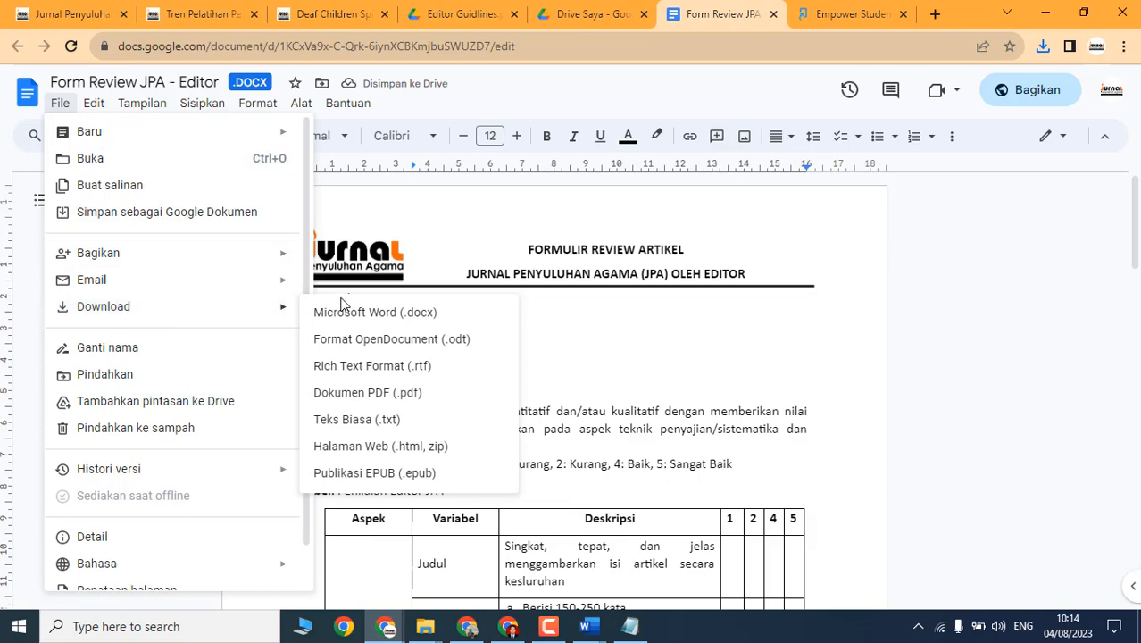
left_click(379, 317)
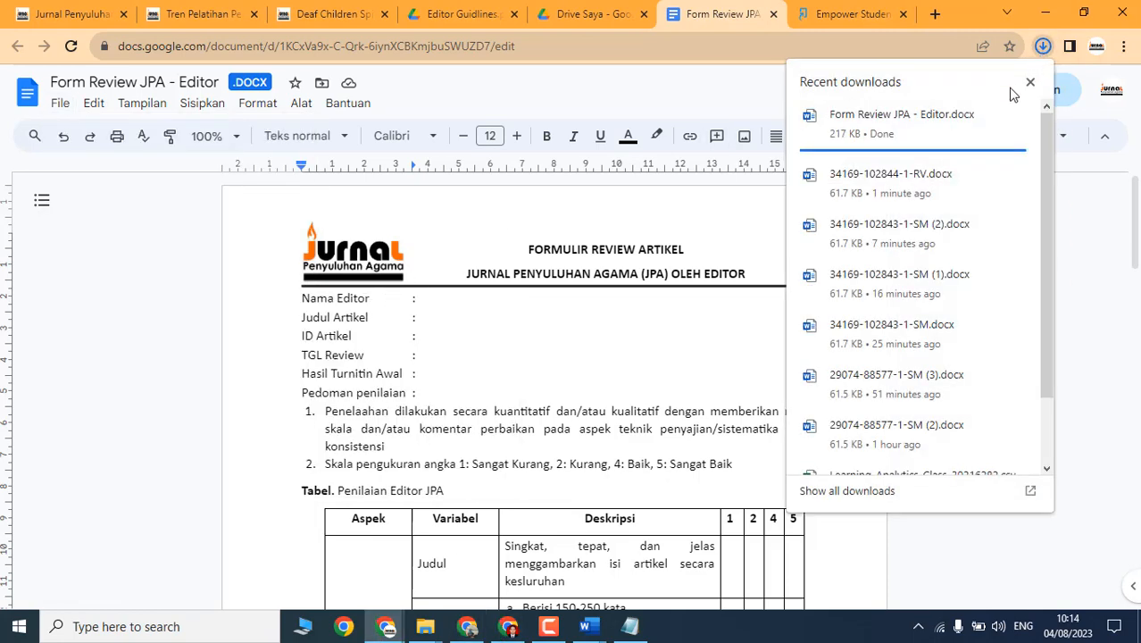
mouse_move(1015, 102)
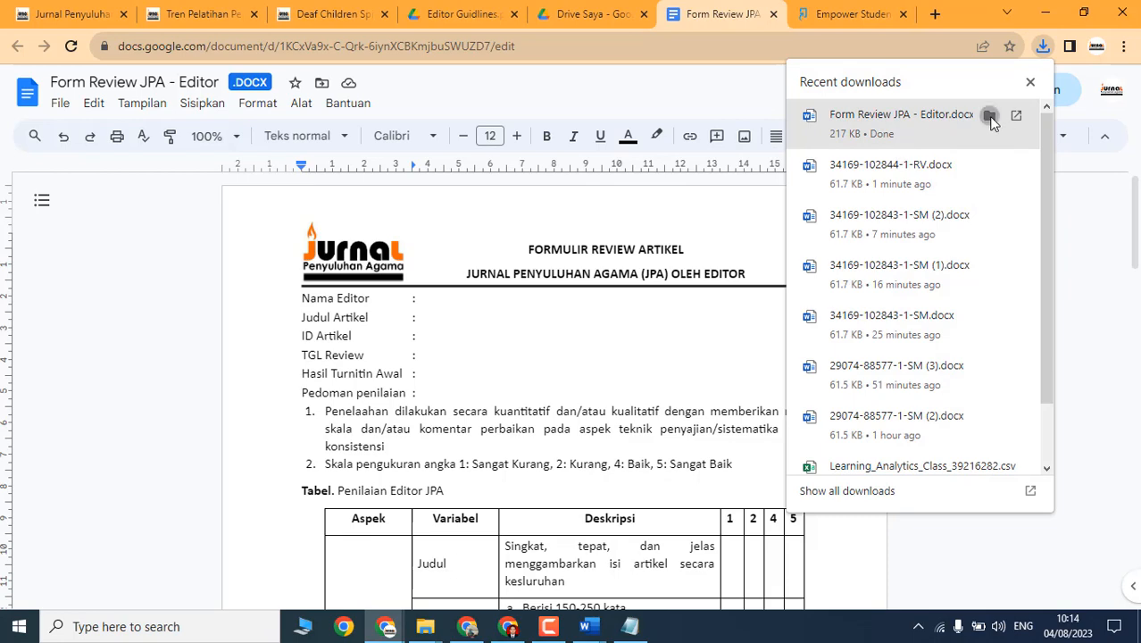
left_click(990, 117)
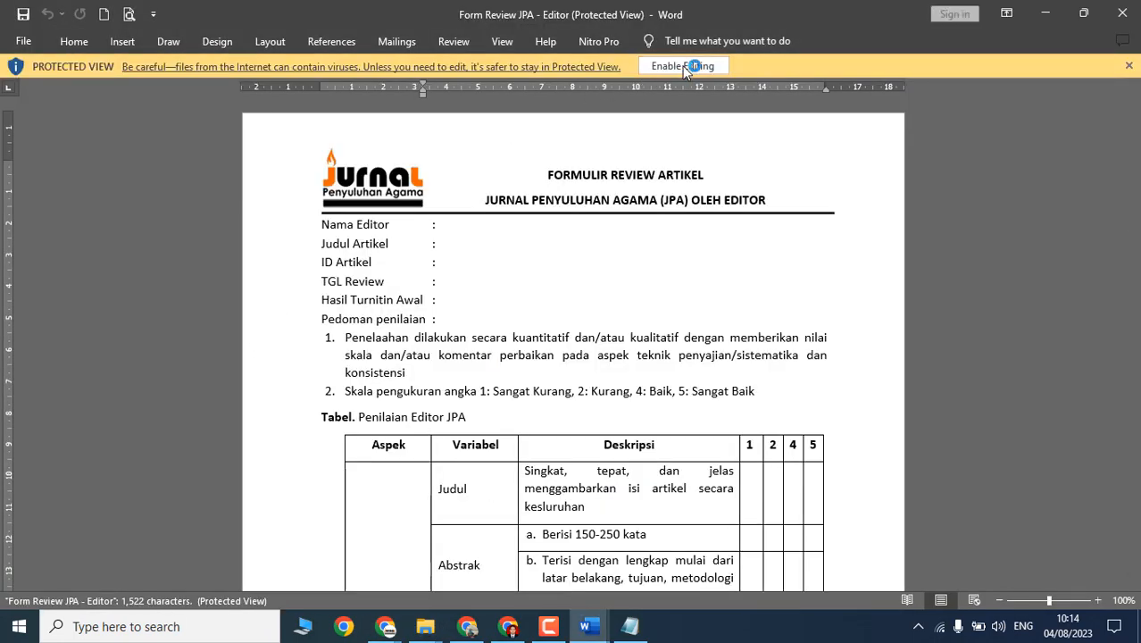
Step: Enable editing, enter the editor's name, and paste the article title after Judul Artikel
left_click(682, 66)
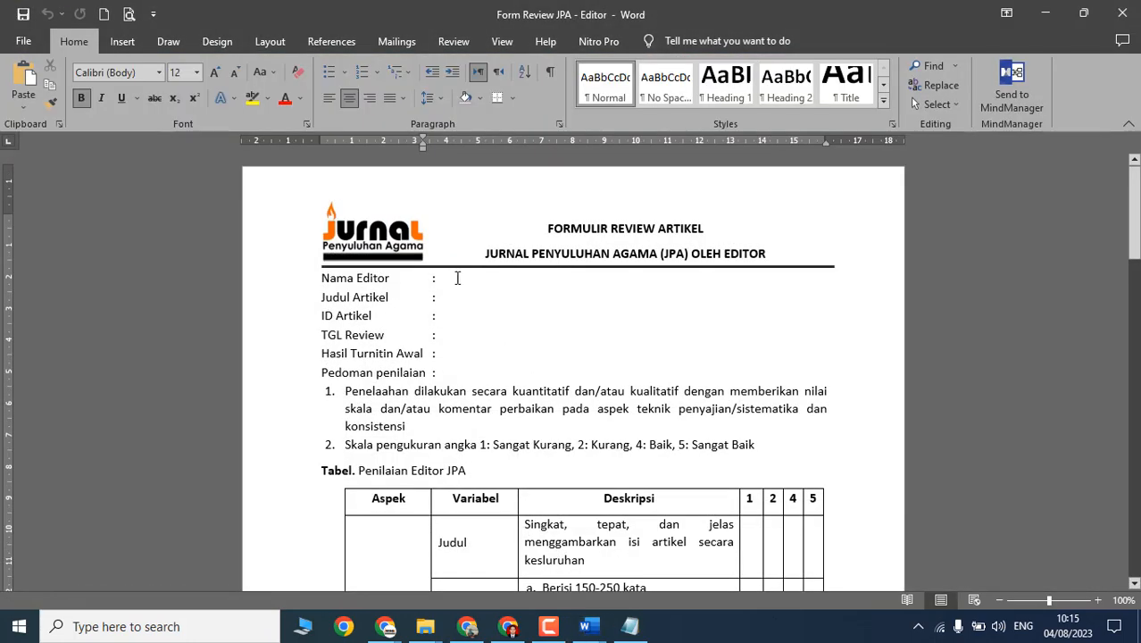
left_click(458, 278)
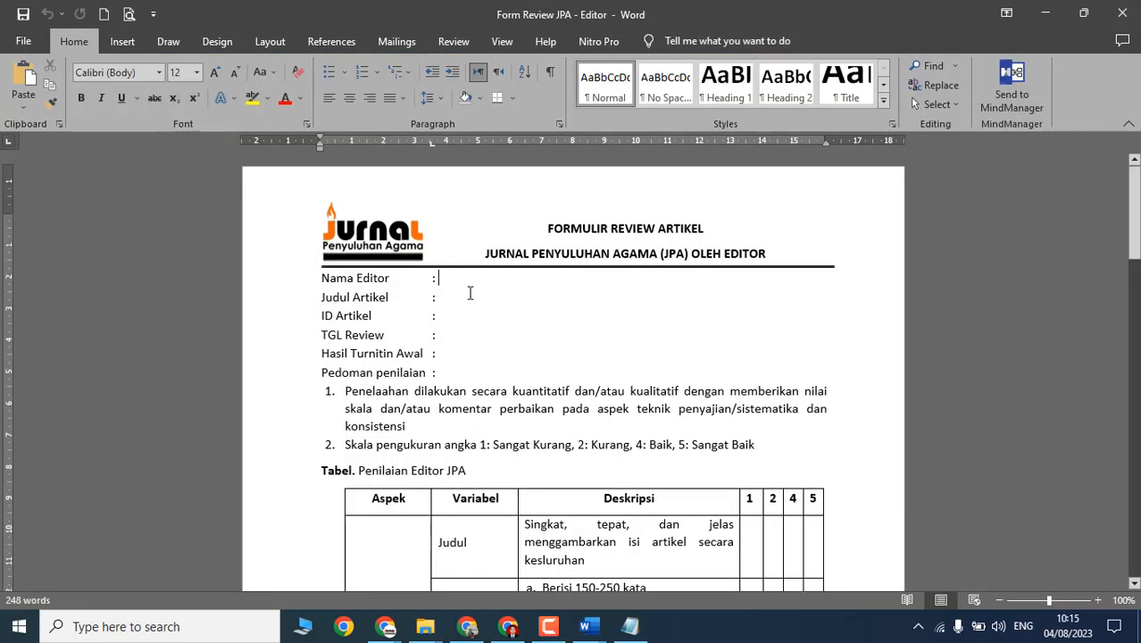
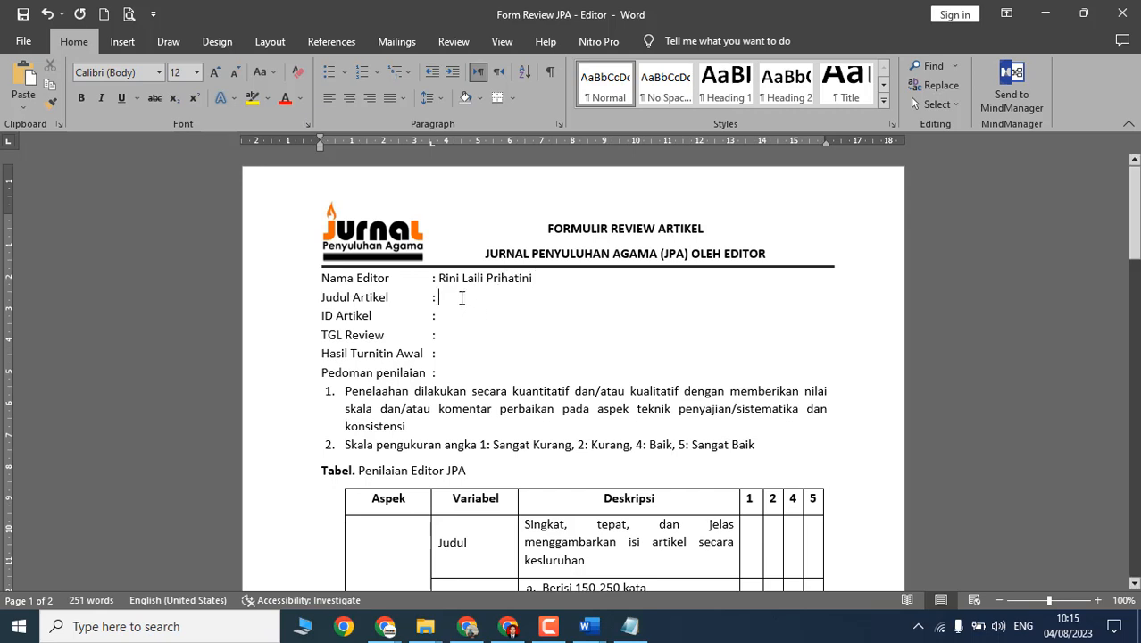
key("alt+Tab")
key("alt+Tab")
key("alt+Tab")
key("alt+Tab")
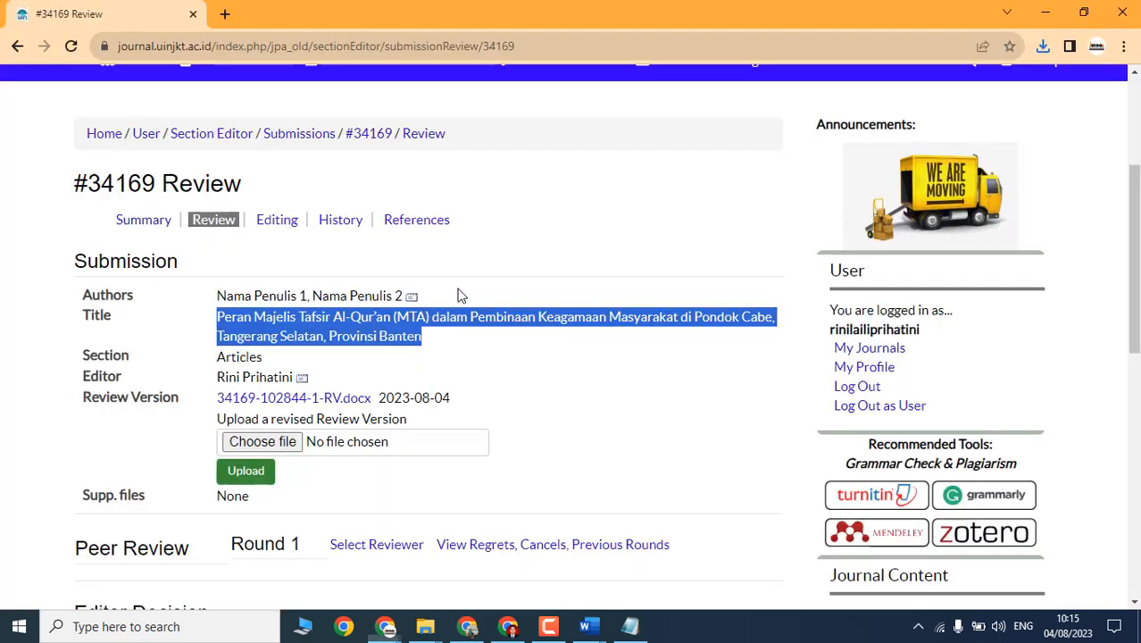
right_click(266, 323)
left_click(292, 344)
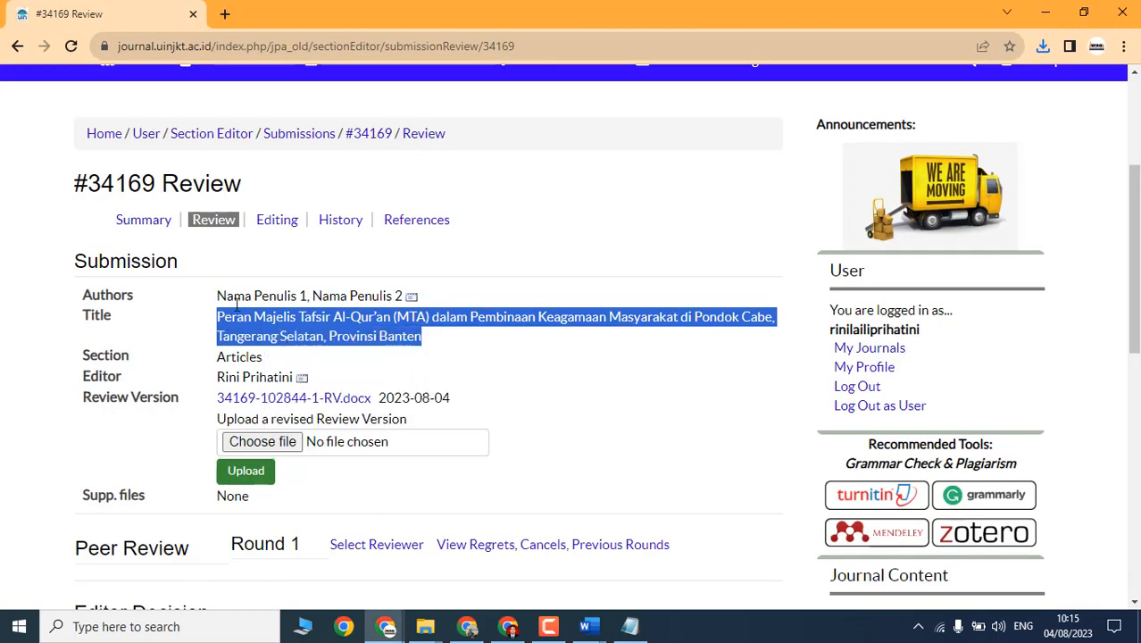
key("alt+Tab")
key("ctrl+v")
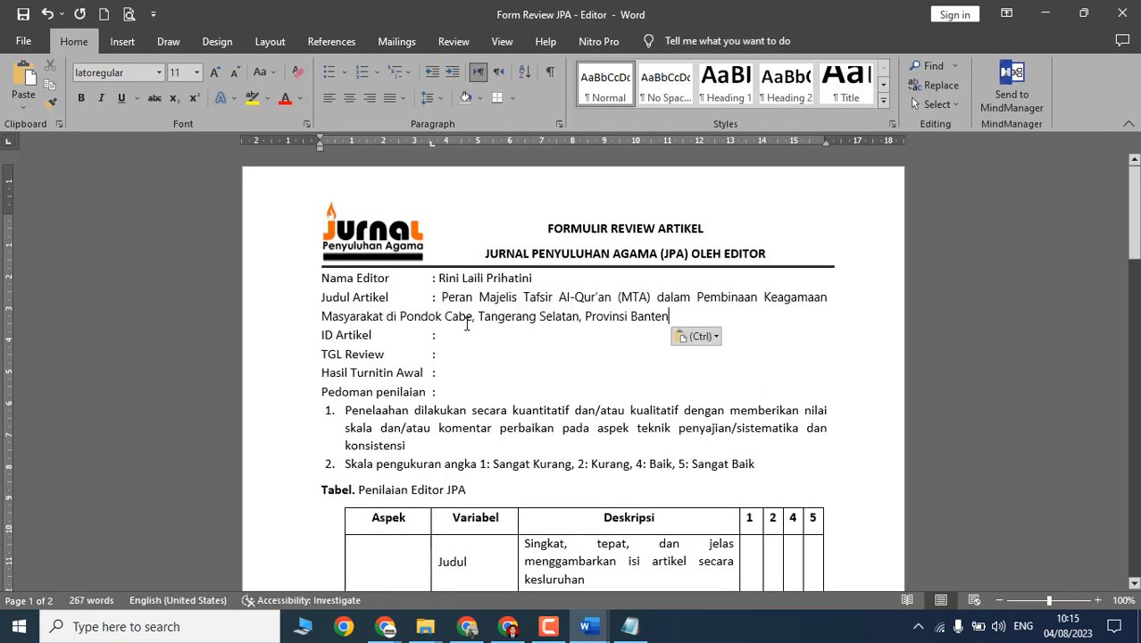
Step: Fill ID Artikel with 34169 copied from the Review page, matching the form's formatting
left_click(500, 339)
key("alt+Tab")
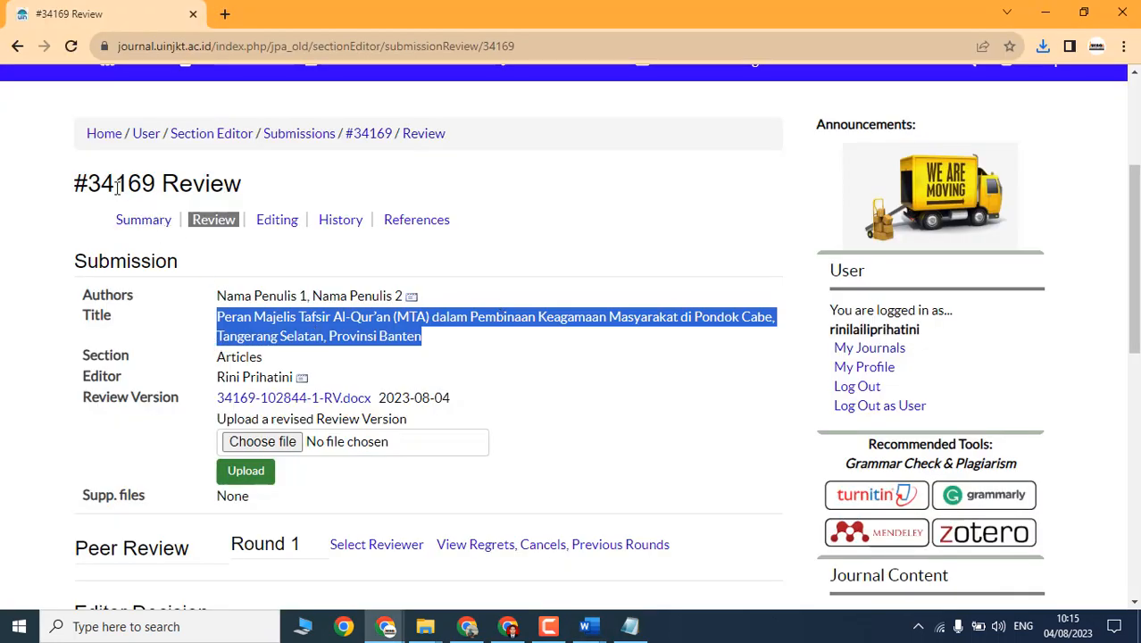
left_click_drag(161, 183, 88, 183)
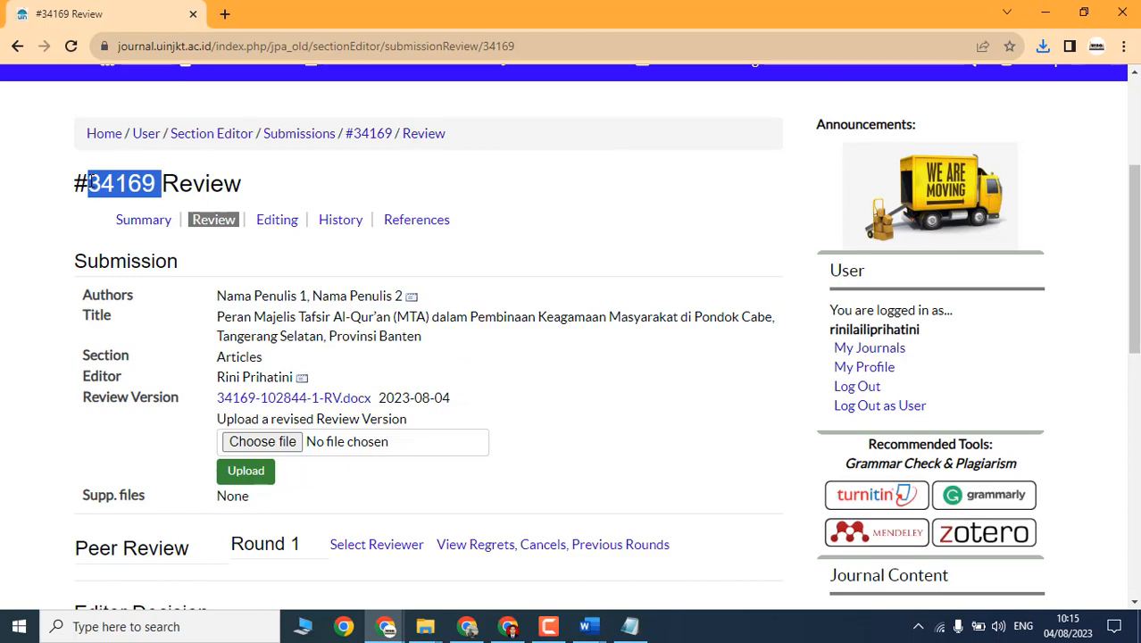
left_click(164, 191)
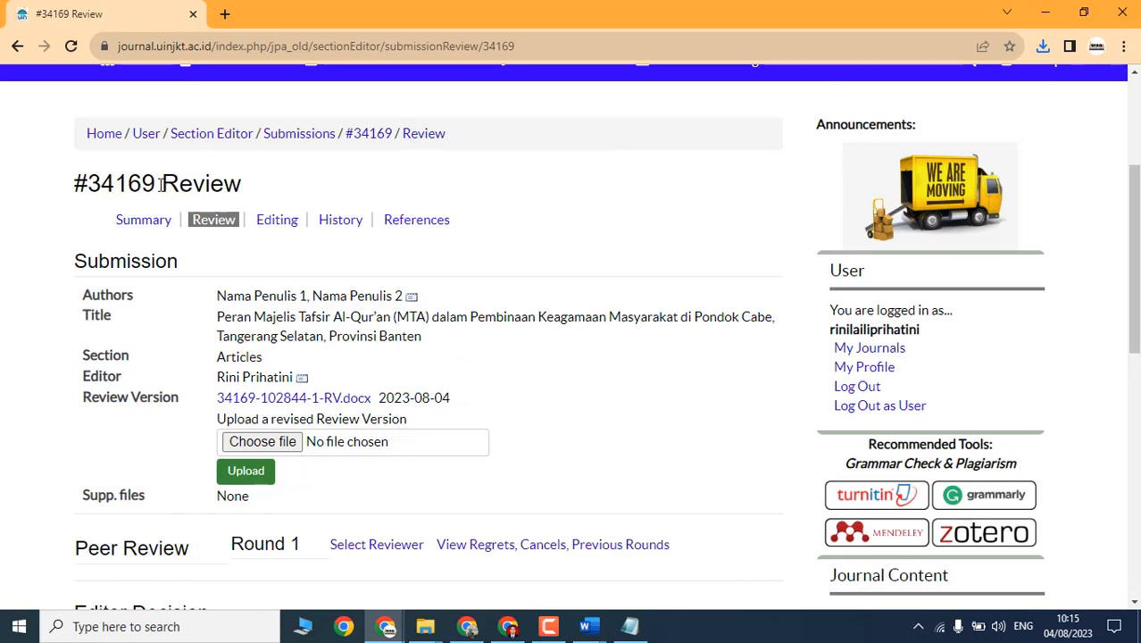
left_click_drag(161, 183, 90, 187)
right_click(89, 188)
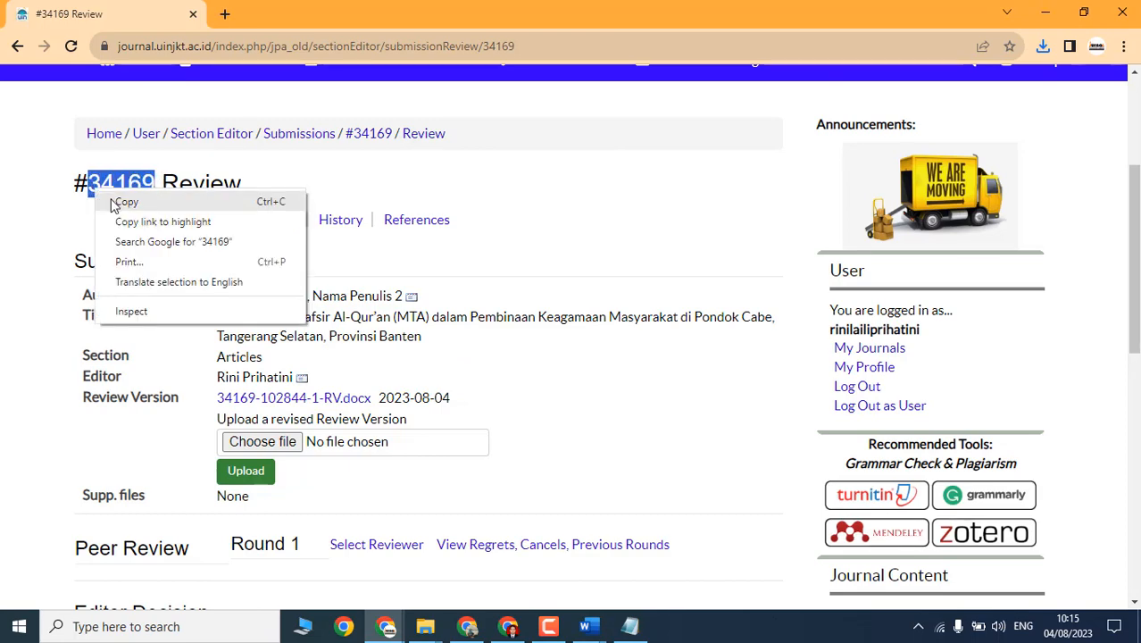
left_click(92, 199)
left_click(586, 627)
key("ctrl+v")
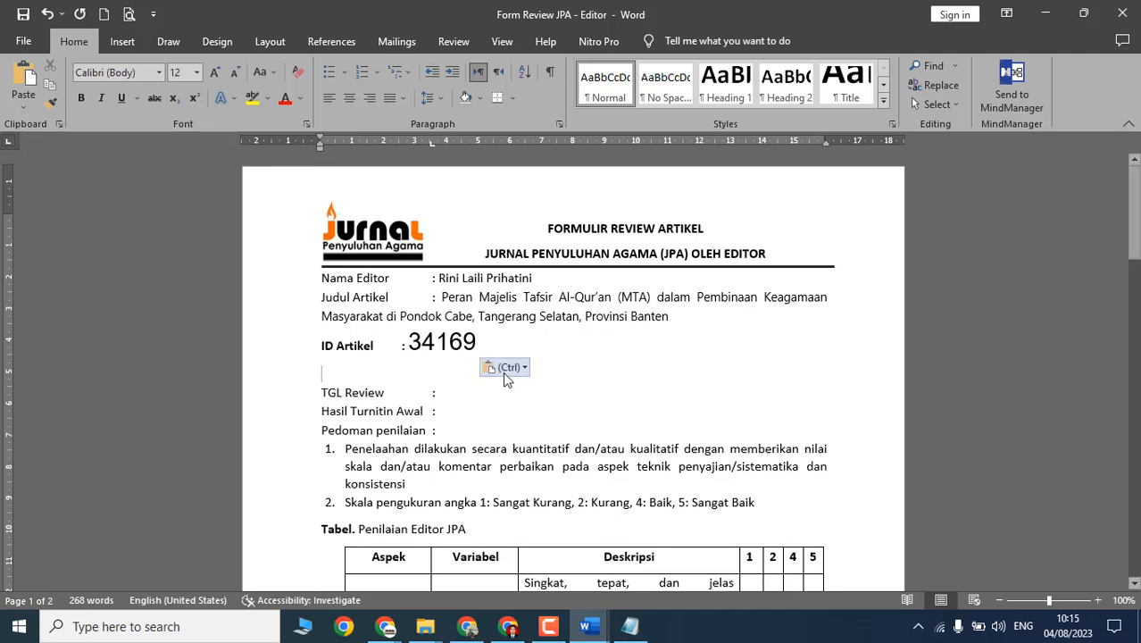
left_click(505, 367)
left_click(558, 408)
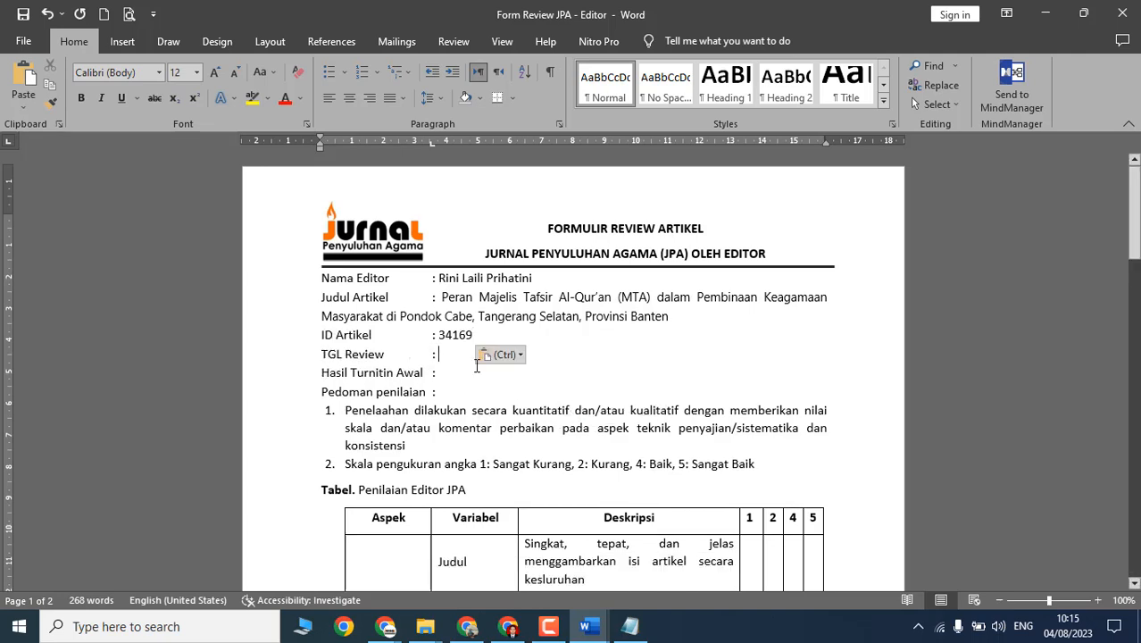
Step: Enter the review date 4 Agustus 2023 on the TGL Review line
type("4 Agustus 2023")
key("alt+Tab")
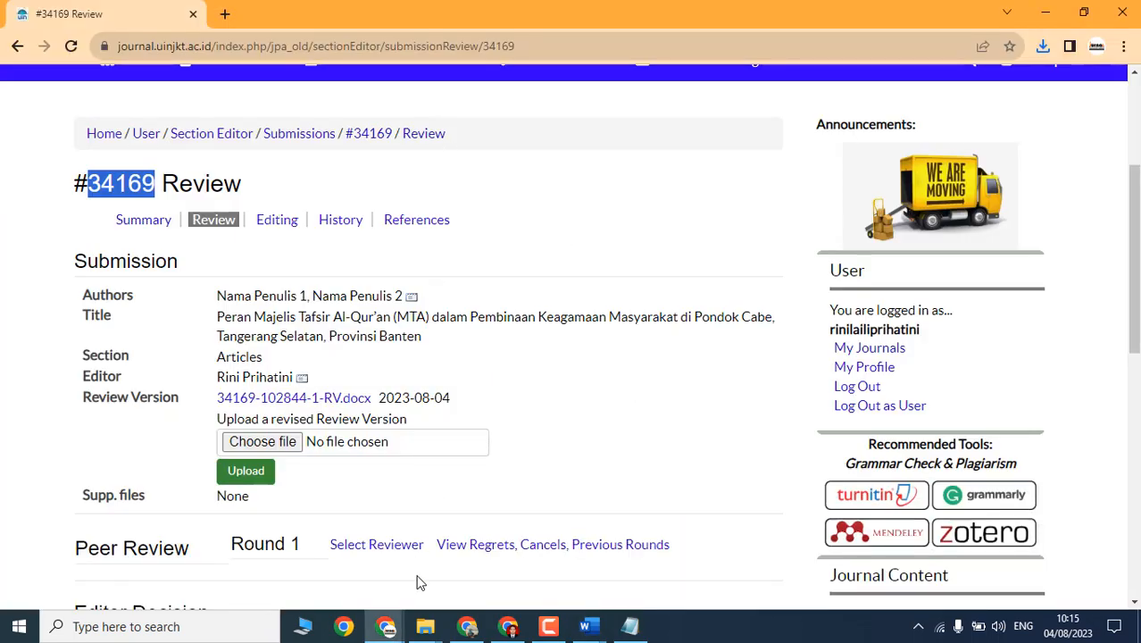
left_click(468, 626)
key("alt+Tab")
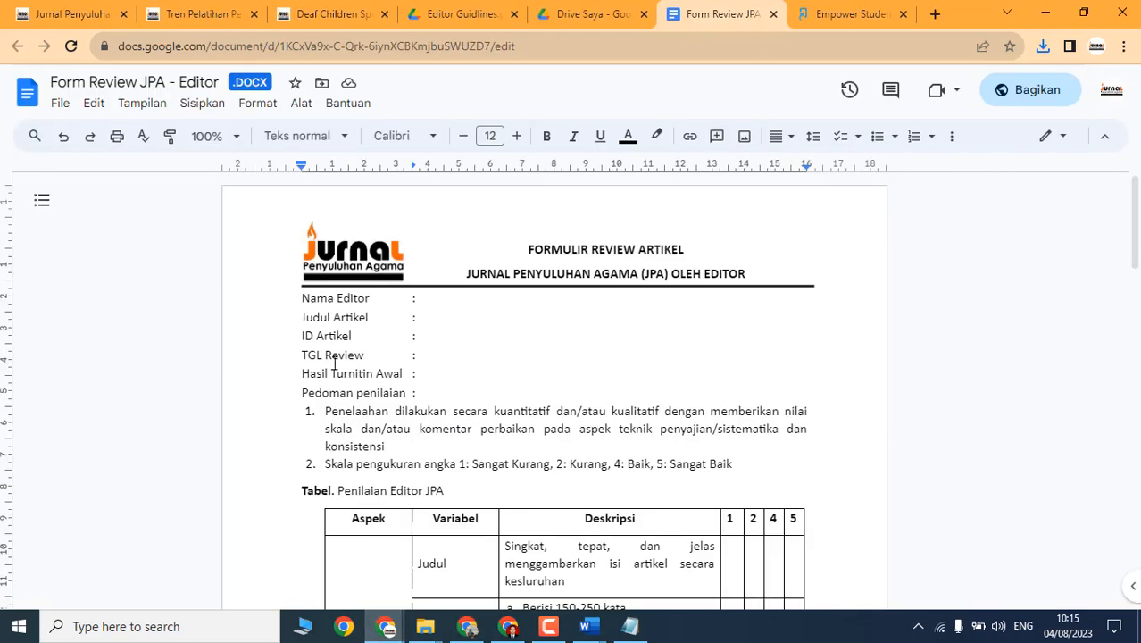
Step: Log in to Turnitin, open class JPA 10(2) 2023, and start a Cek Awal Sebelum Proses submission
left_click(840, 15)
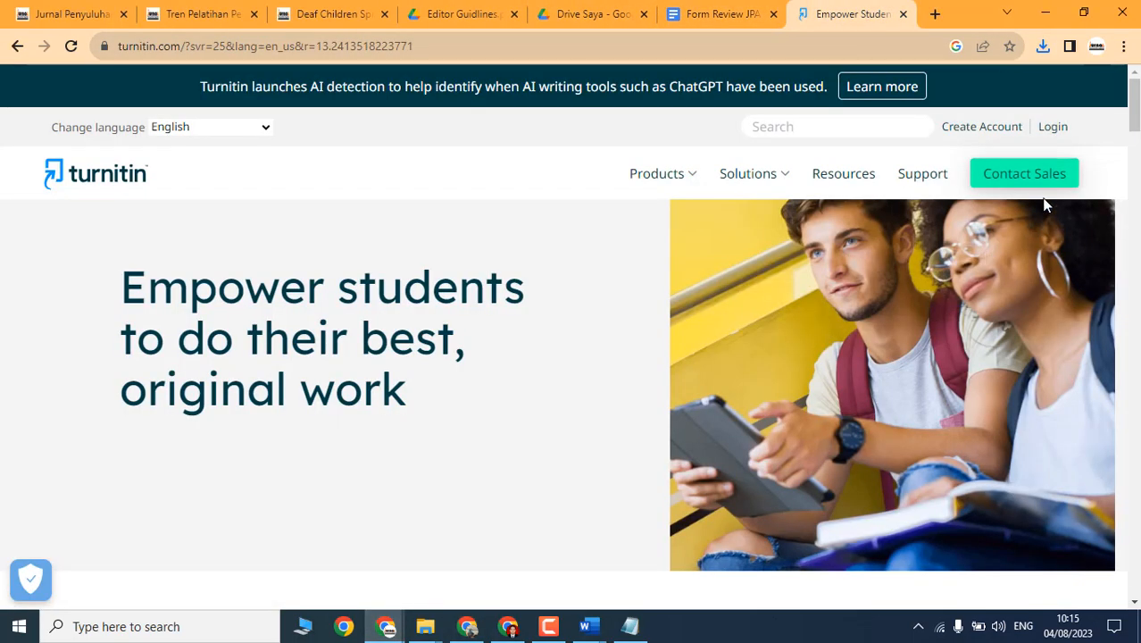
left_click(1054, 130)
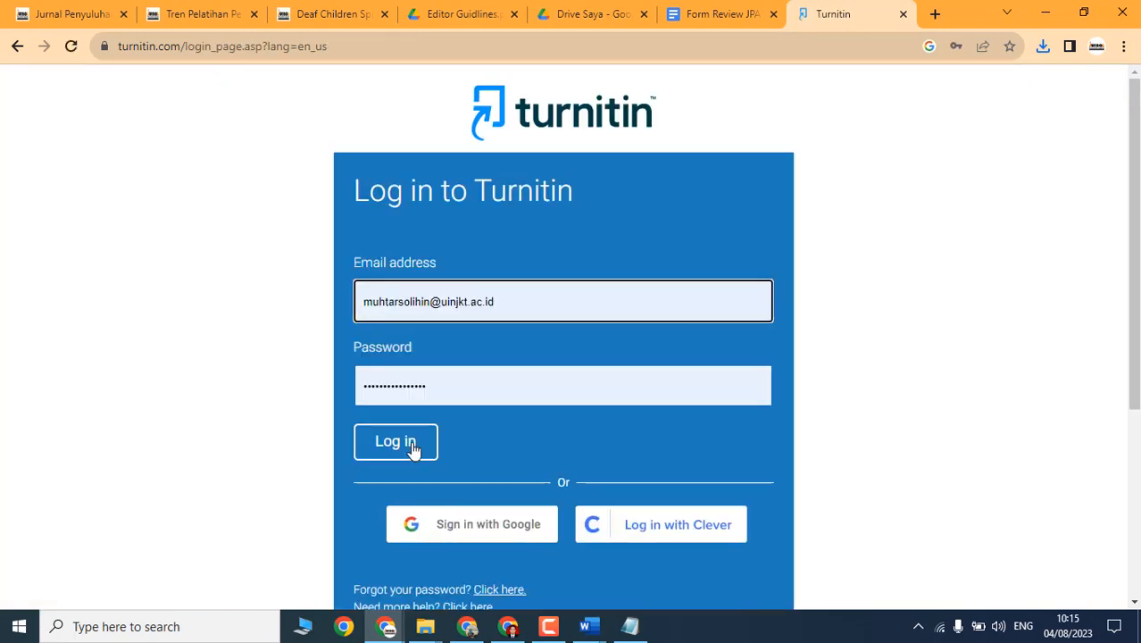
left_click(413, 449)
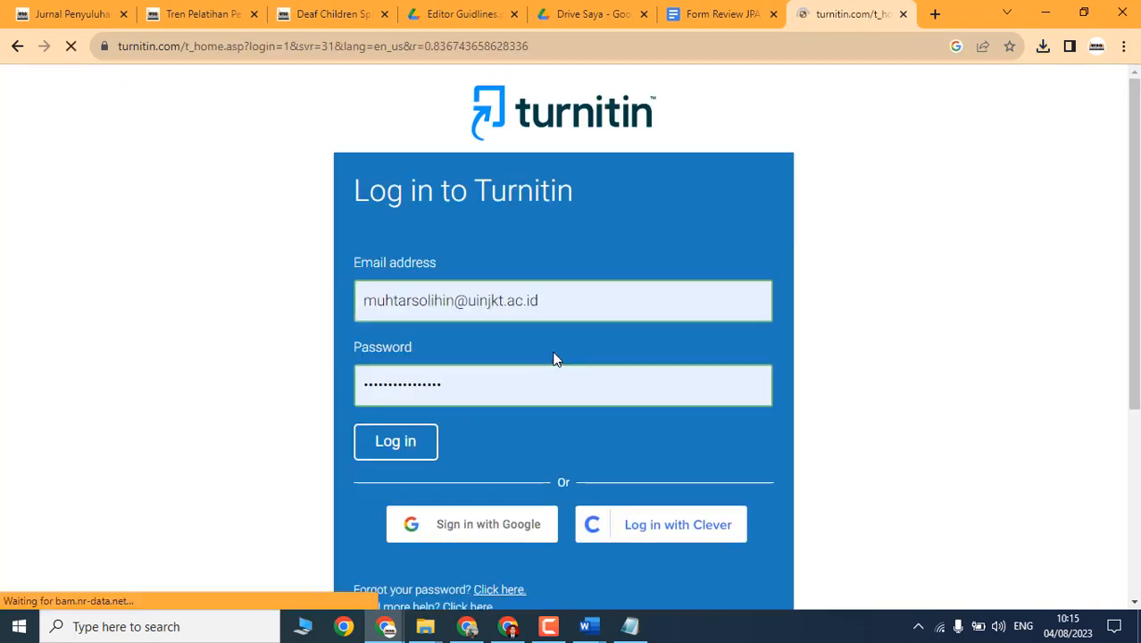
scroll(215, 433, "down", 3)
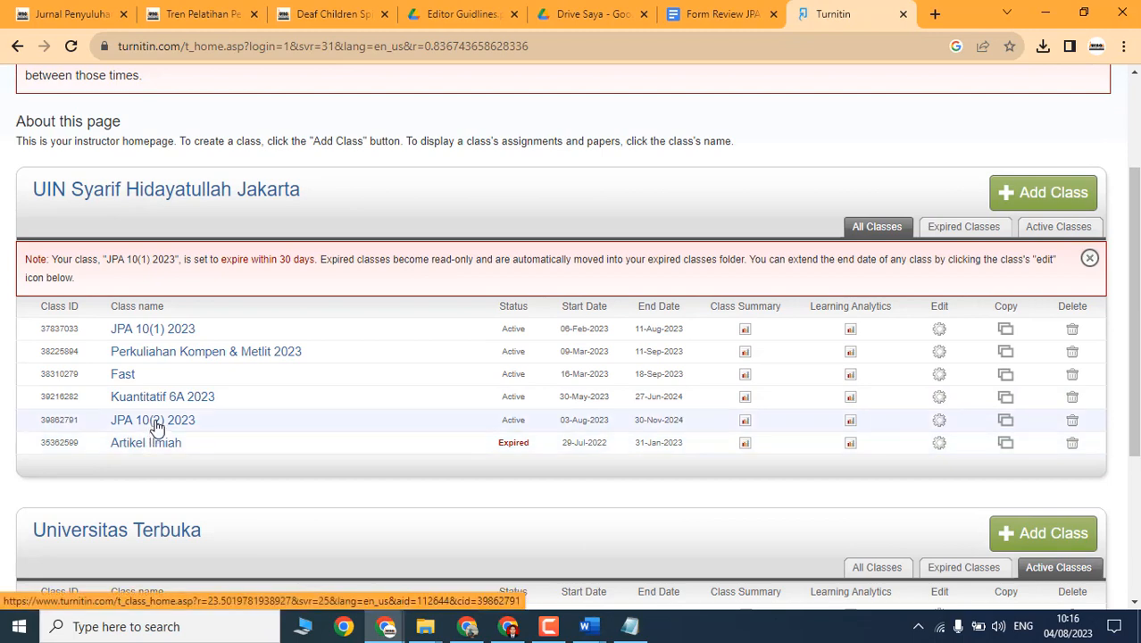
left_click(157, 427)
scroll(134, 437, "down", 2)
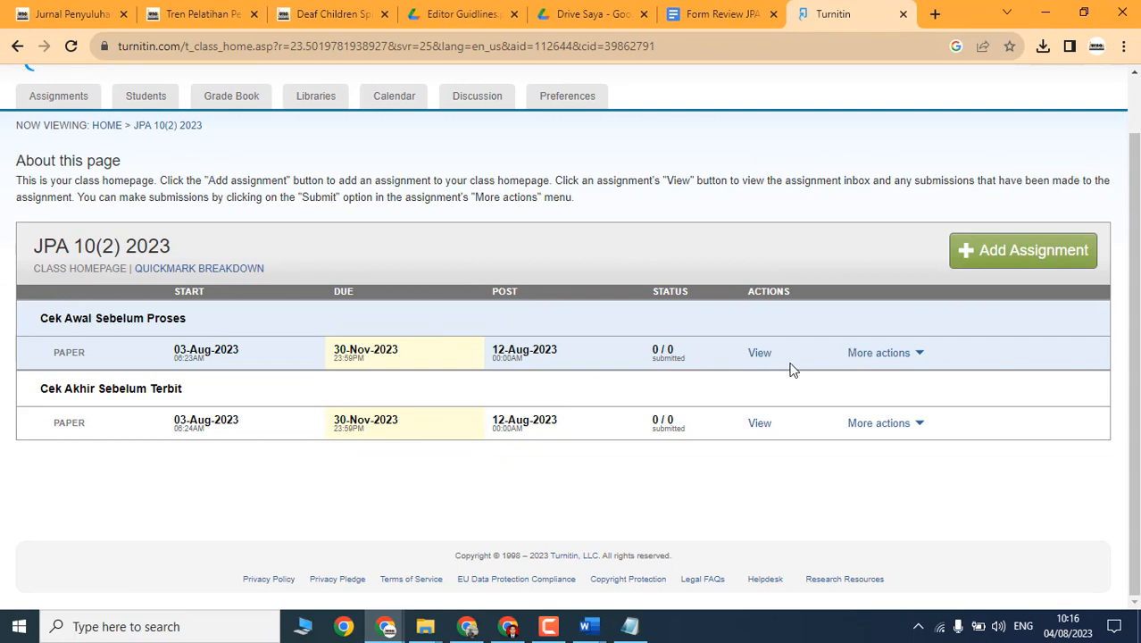
left_click(892, 361)
left_click(841, 390)
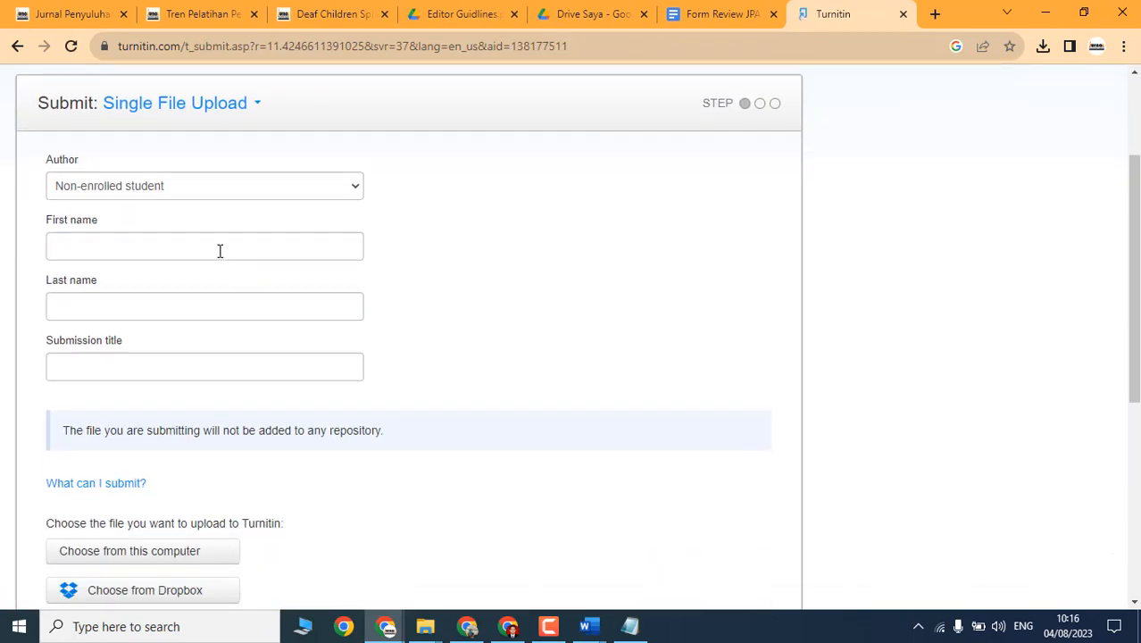
Step: Enter 'Nama Penulis' as the first name and '1' as the last name
left_click(220, 250)
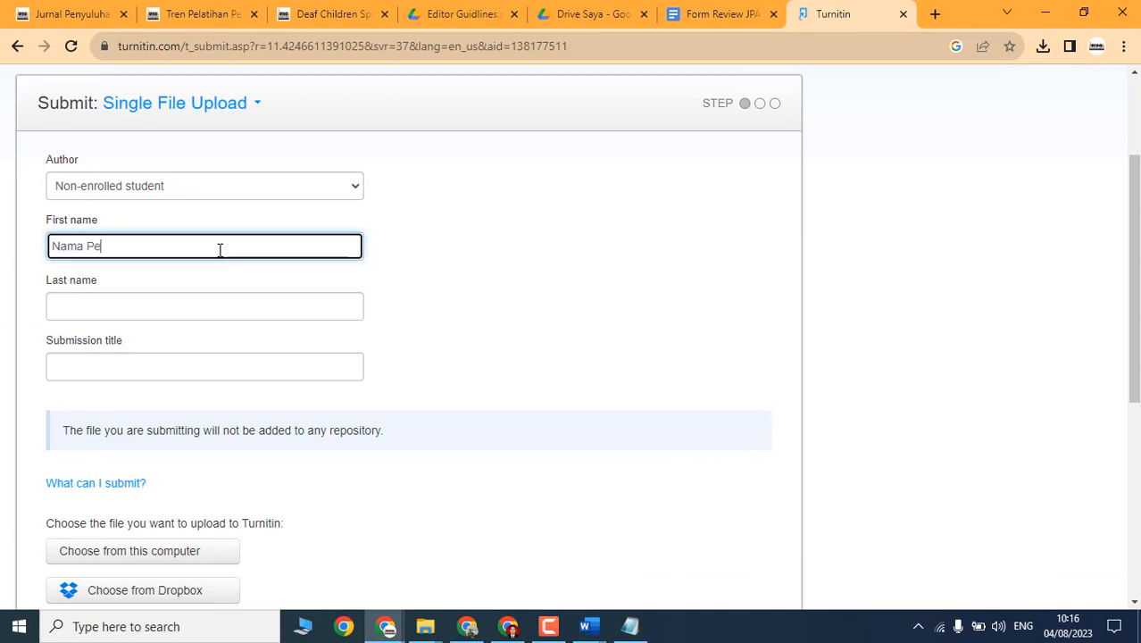
type("Nama Penulis")
key("Tab")
type("1")
key("Tab")
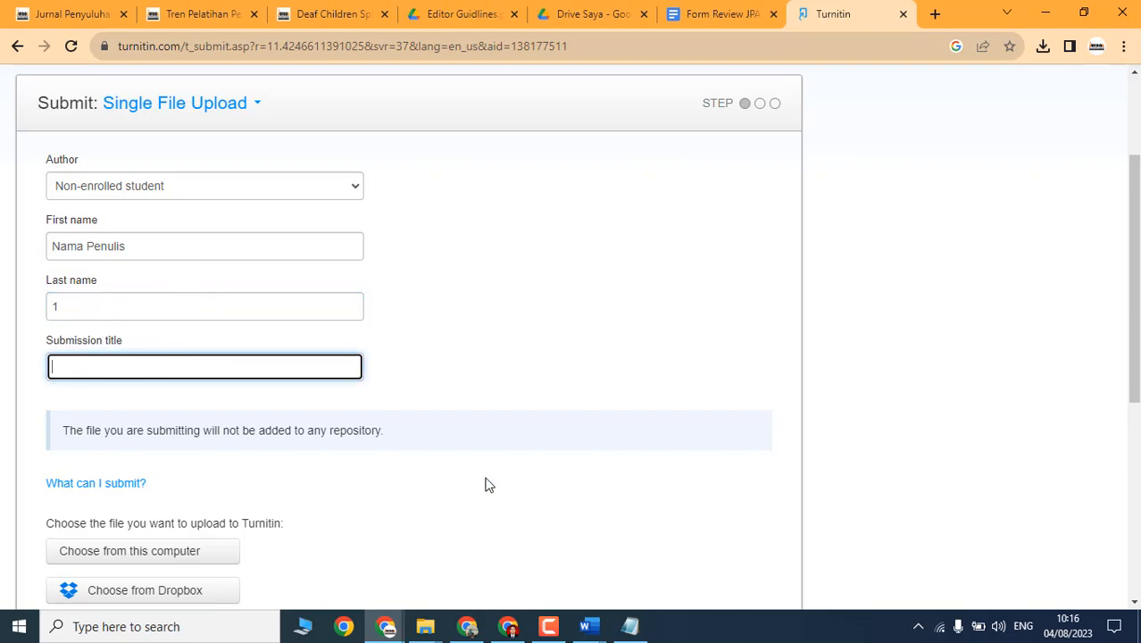
Step: Paste the article's full title from the OJS Review page as Submission title, then choose the file from this computer
key("alt+Tab")
key("Escape")
key("alt+Tab")
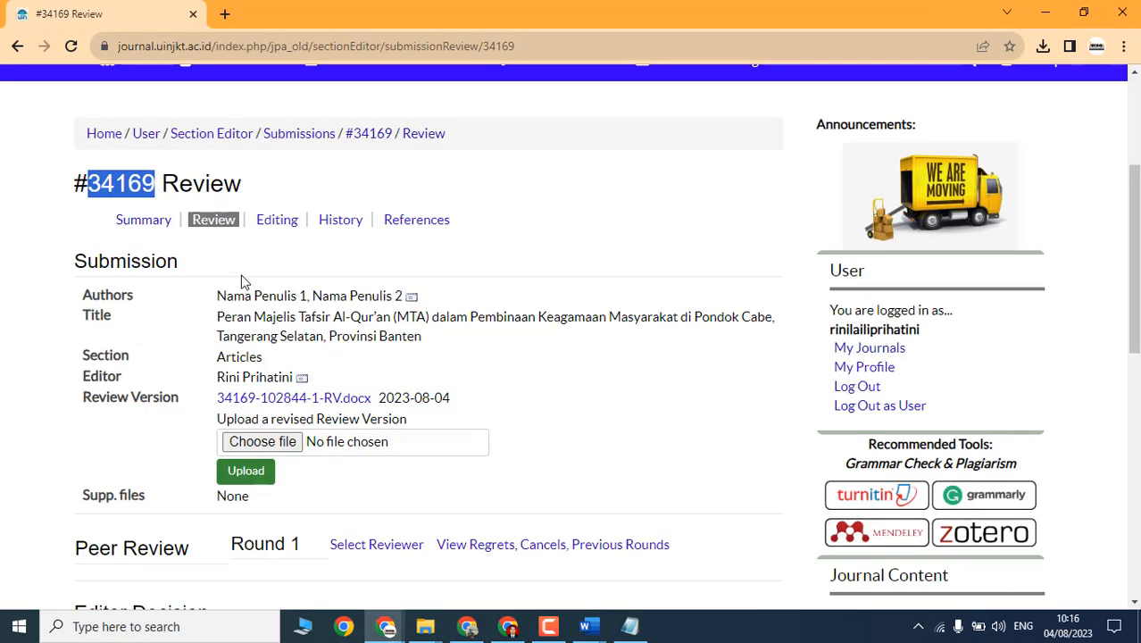
left_click_drag(218, 318, 423, 333)
right_click(418, 332)
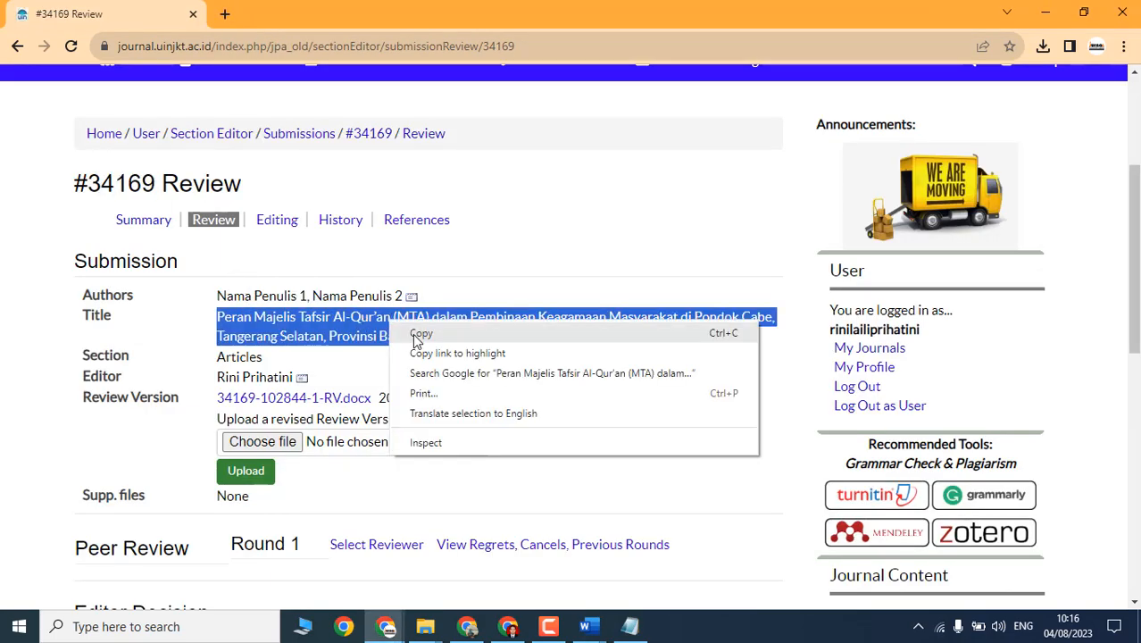
left_click(417, 334)
key("alt+Tab")
key("alt+Tab")
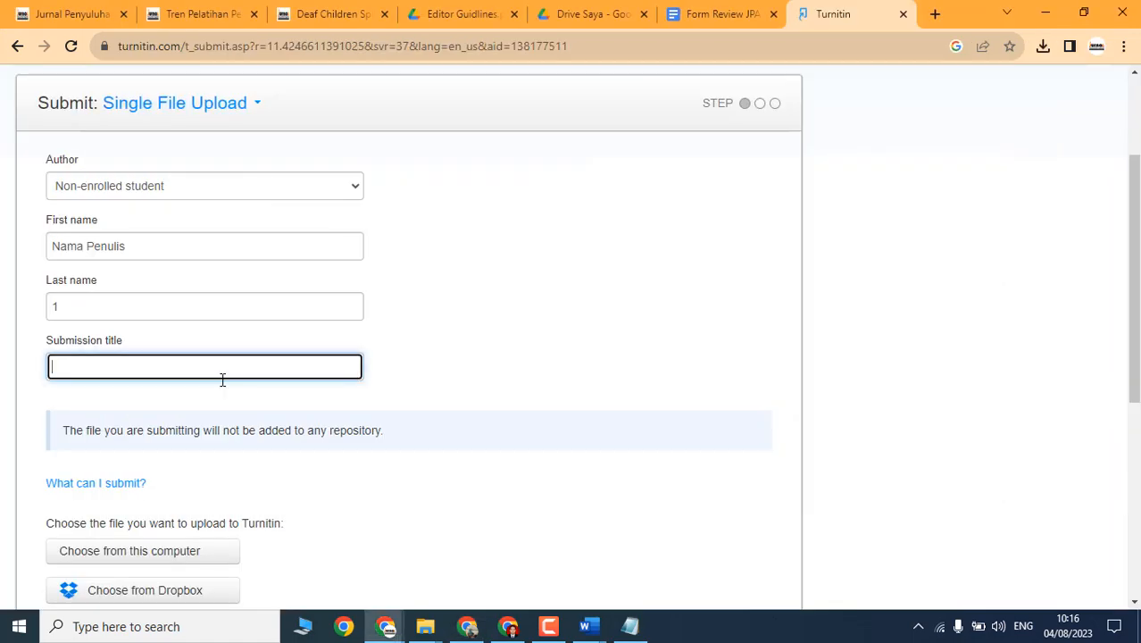
key("ctrl+v")
scroll(223, 386, "down", 3)
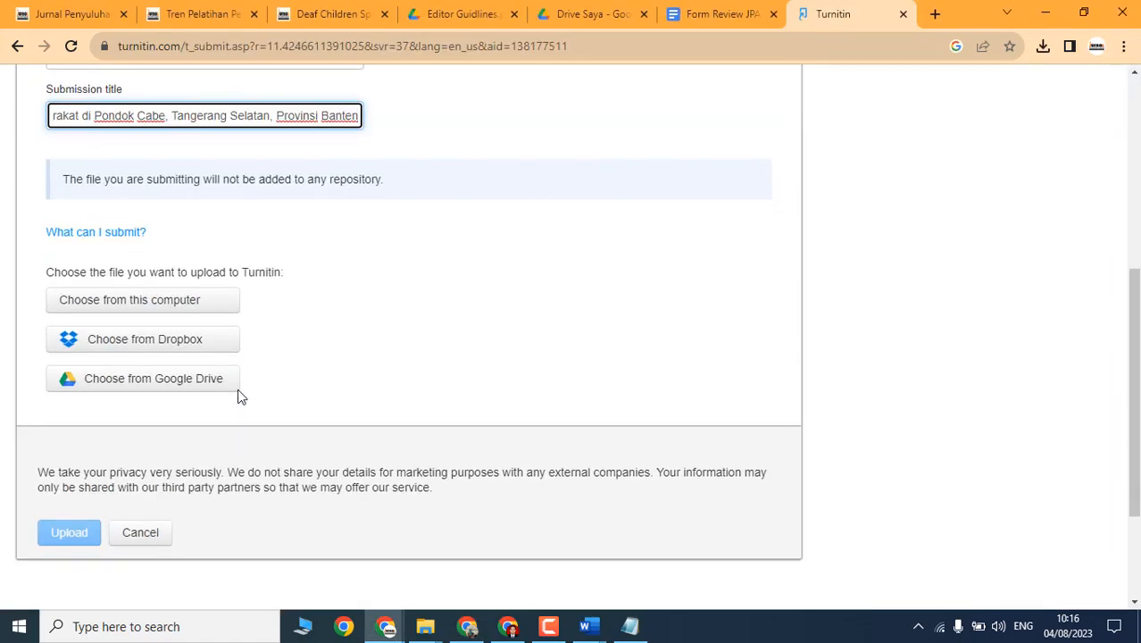
left_click(148, 303)
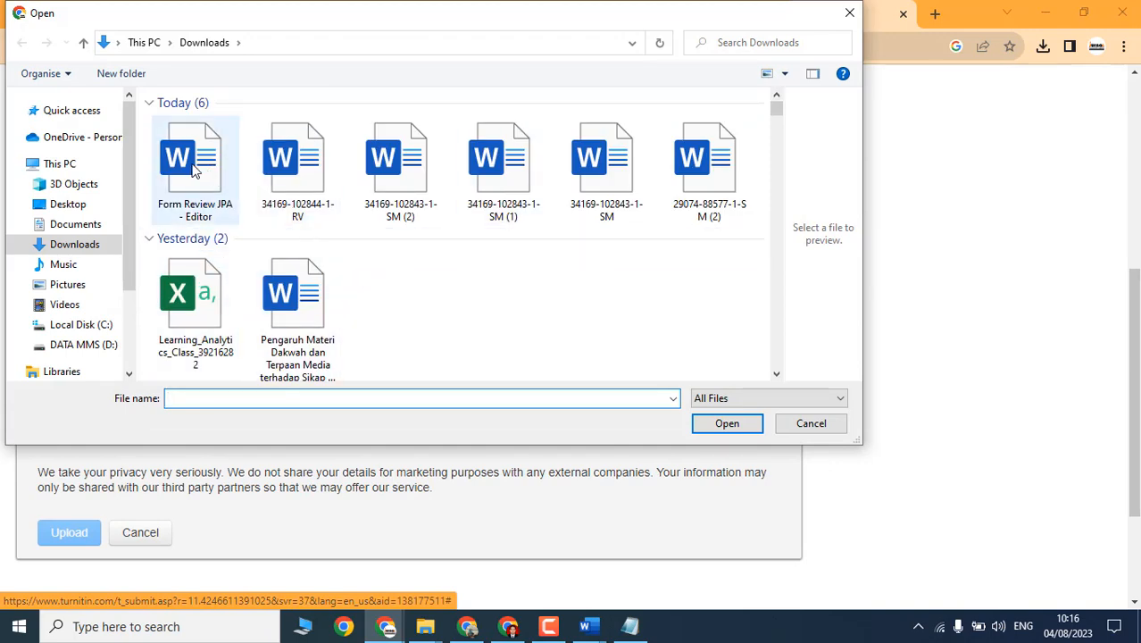
left_click_drag(193, 166, 196, 172)
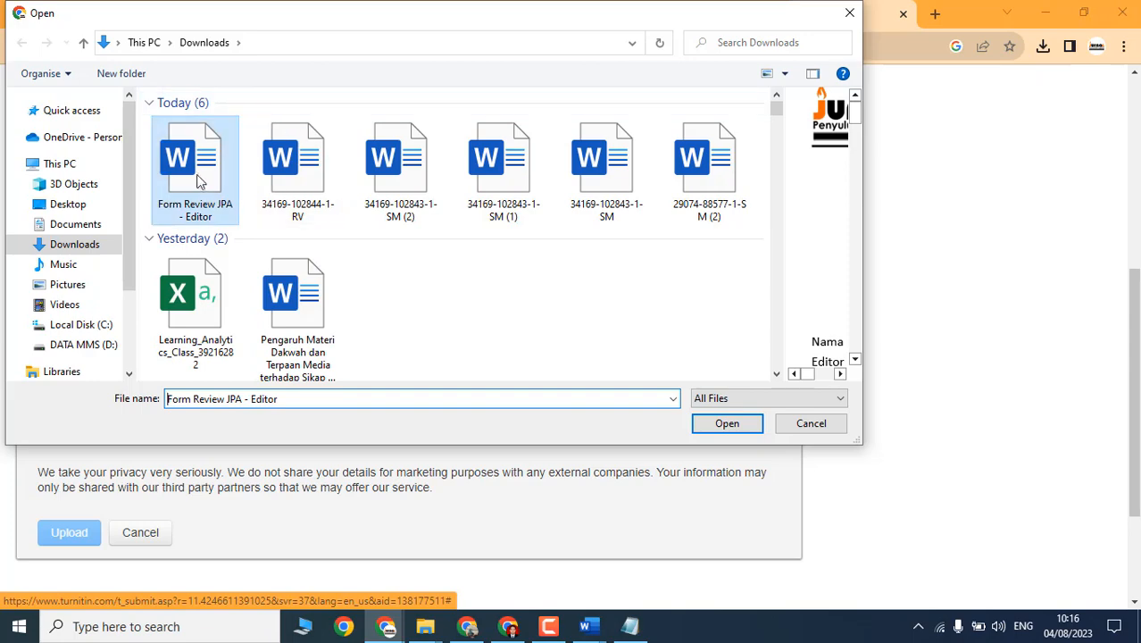
left_click(303, 183)
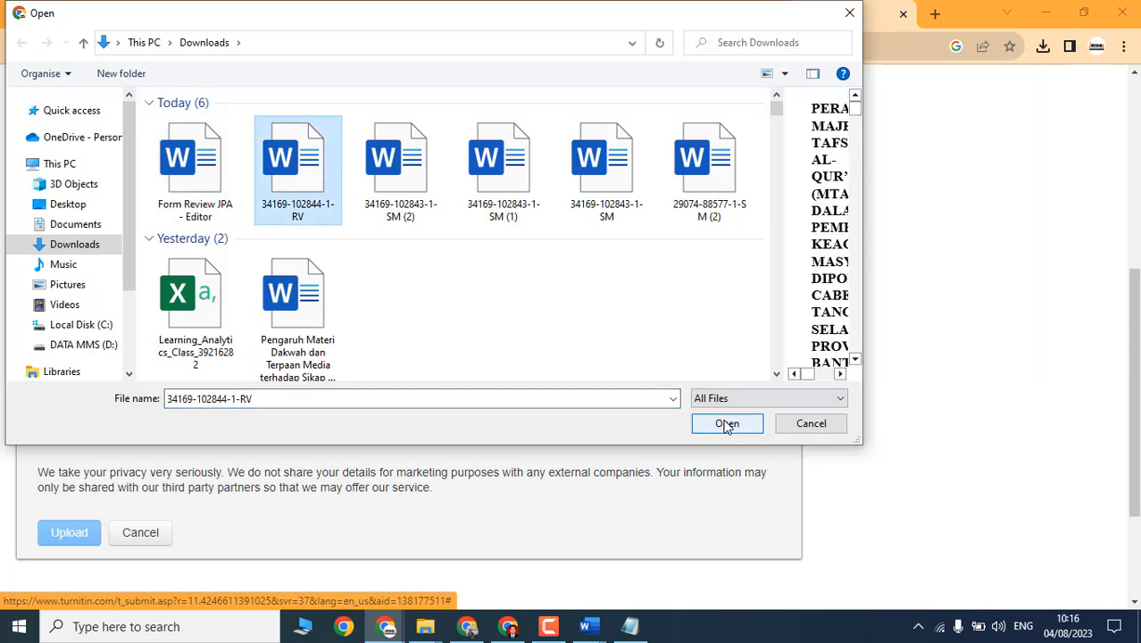
left_click(726, 422)
left_click(72, 436)
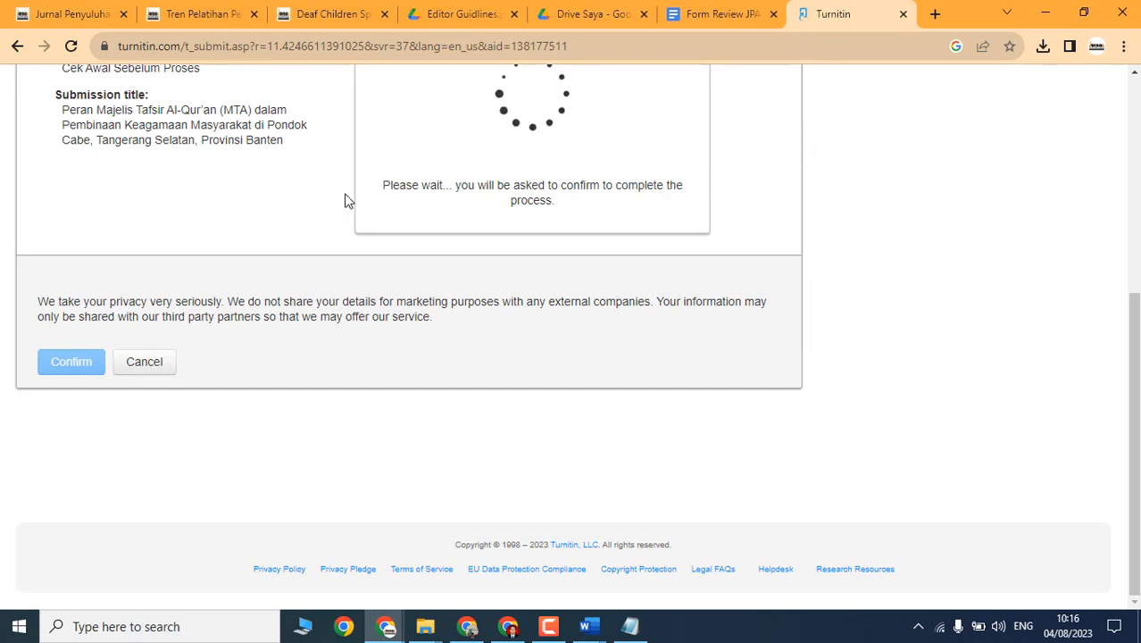
Step: Confirm the 9-page, 2848-word submission and return to the assignment inbox
scroll(357, 208, "up", 2)
scroll(226, 322, "down", 1)
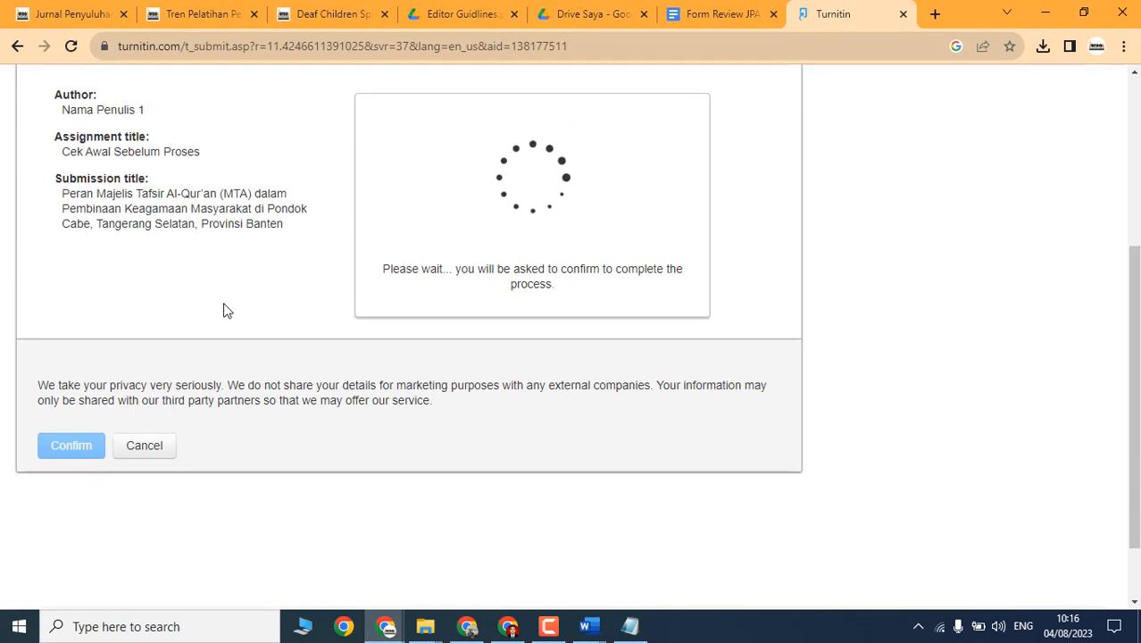
scroll(215, 306, "down", 1)
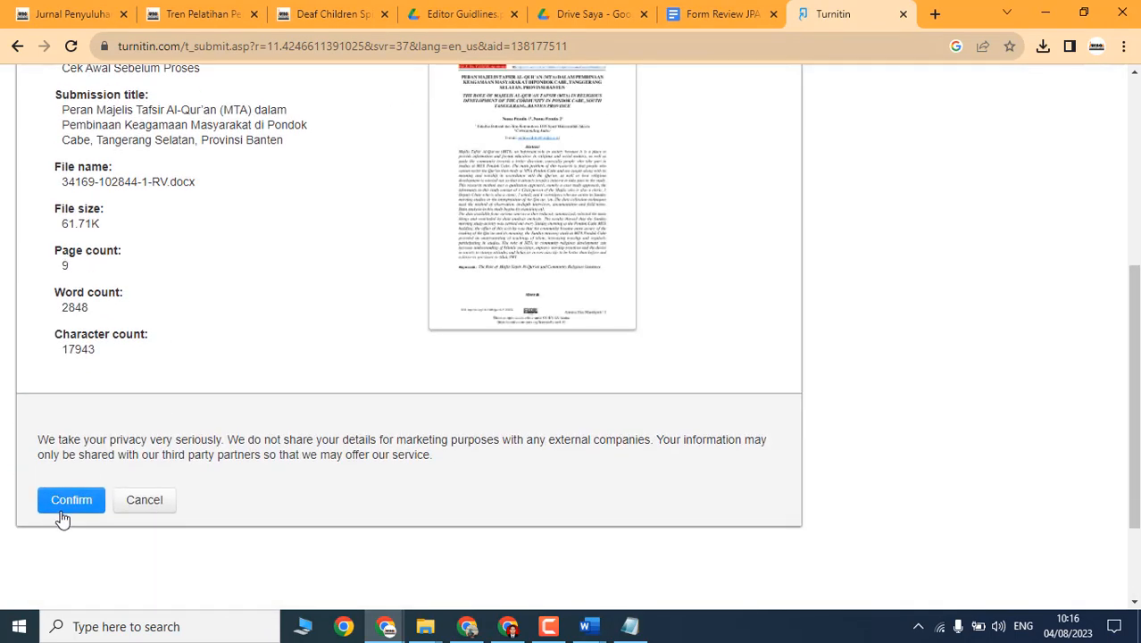
left_click(70, 502)
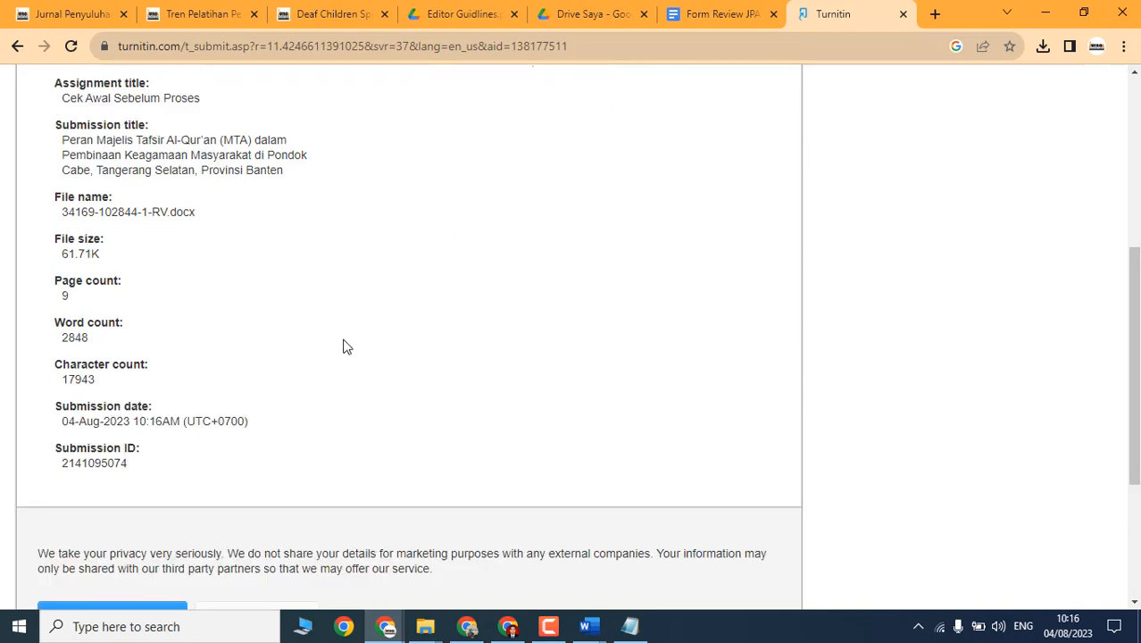
scroll(372, 367, "down", 2)
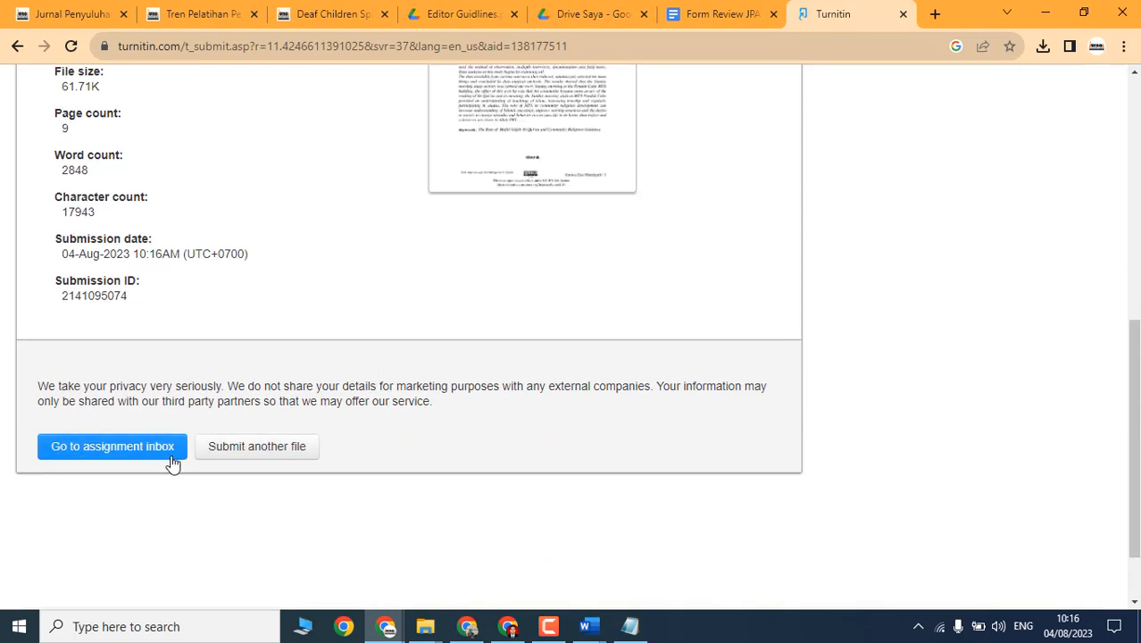
scroll(527, 329, "up", 5)
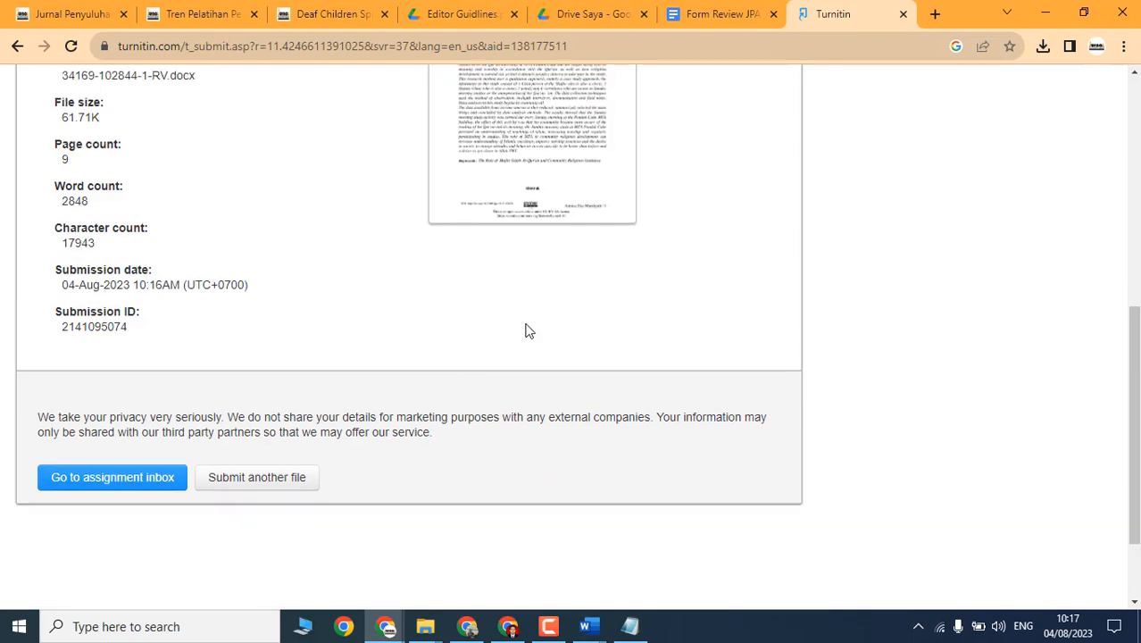
scroll(192, 373, "down", 5)
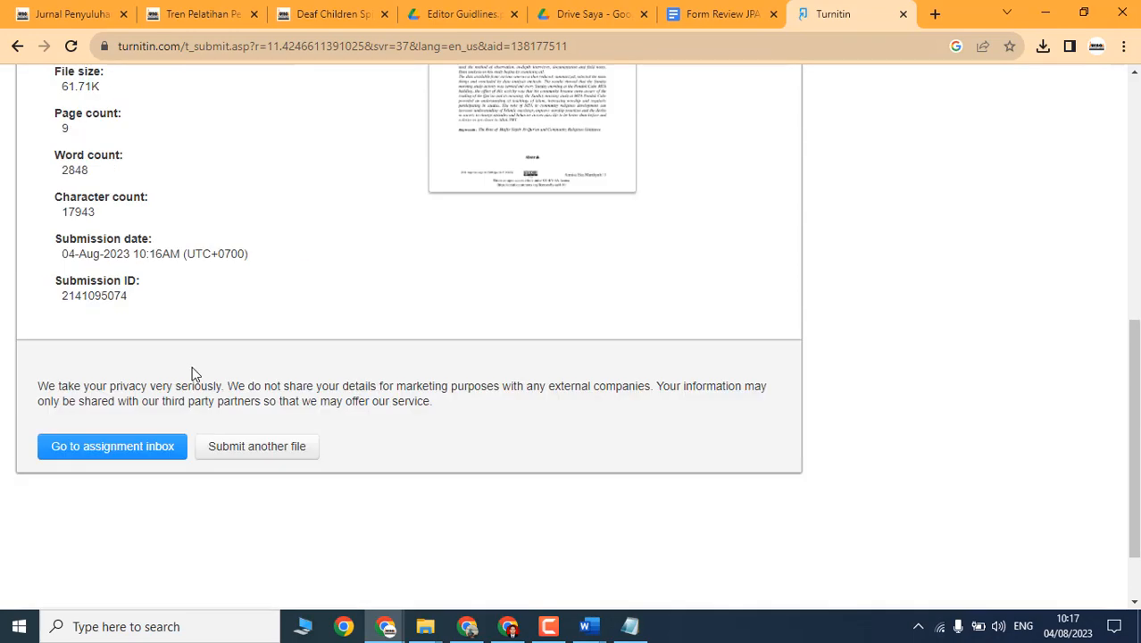
left_click(89, 454)
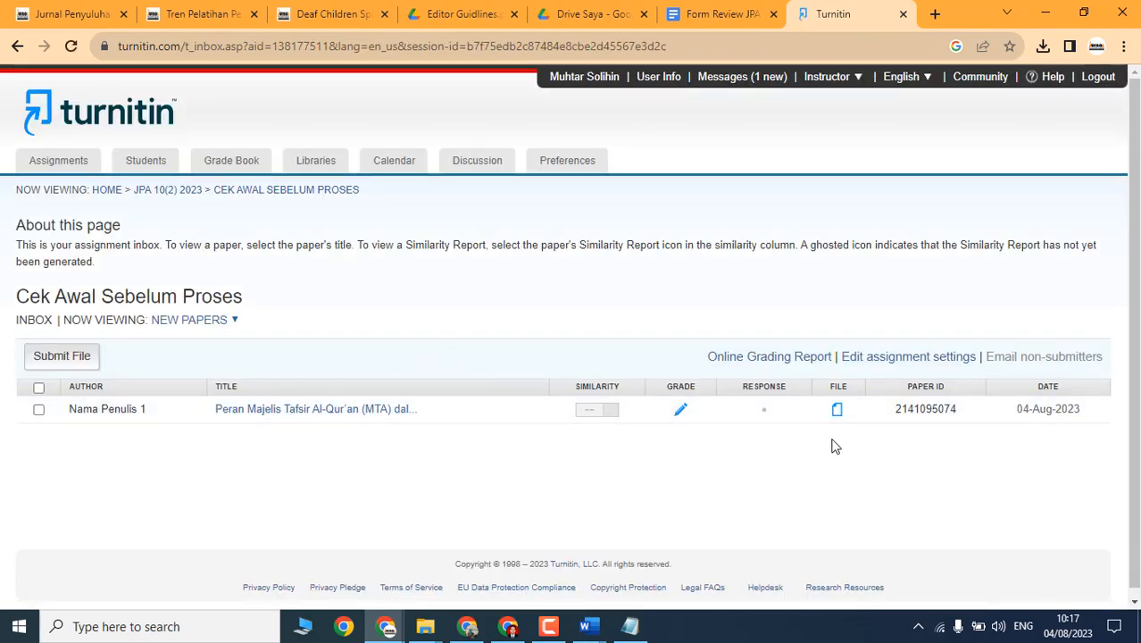
Step: Reload the Cek Awal Sebelum Proses inbox repeatedly until the Peran Majelis Tafsir paper shows 50%
right_click(591, 288)
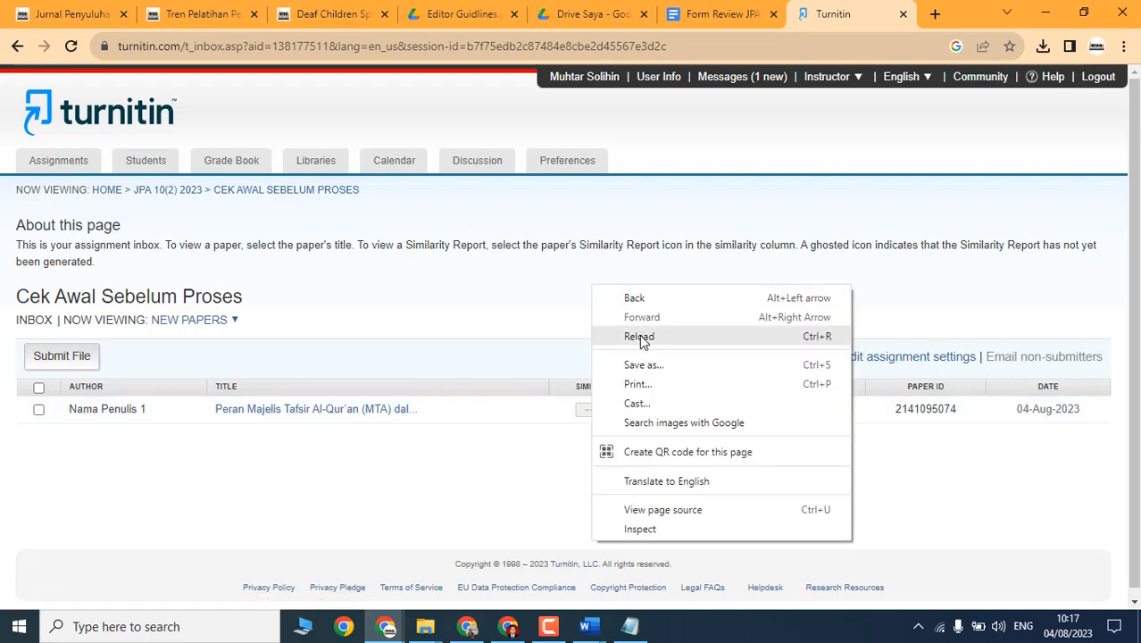
left_click(640, 338)
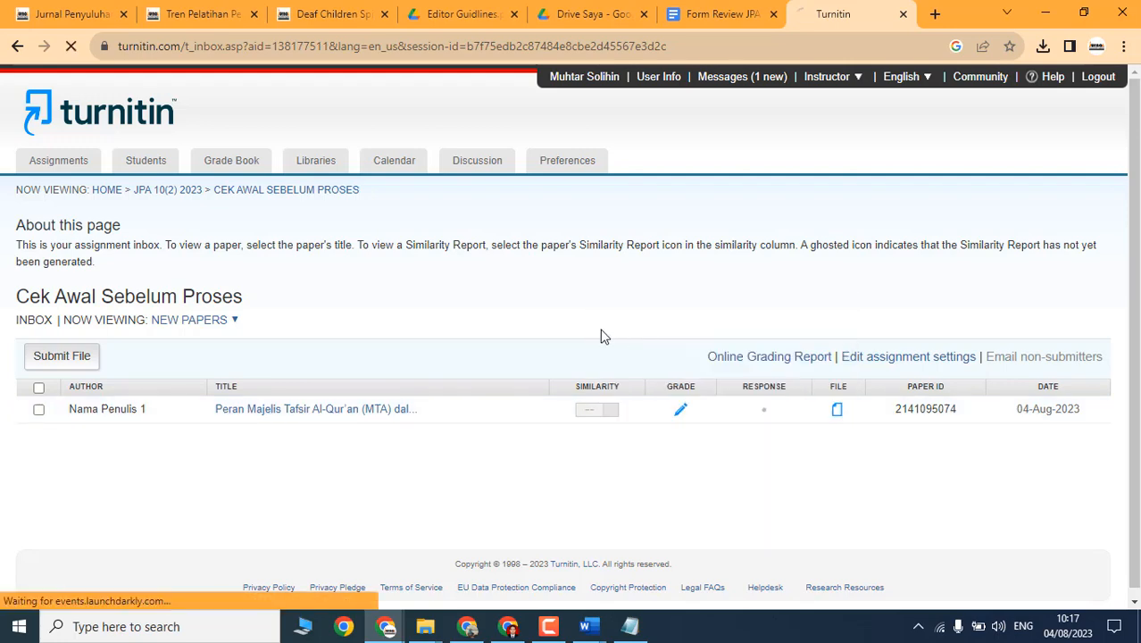
right_click(466, 484)
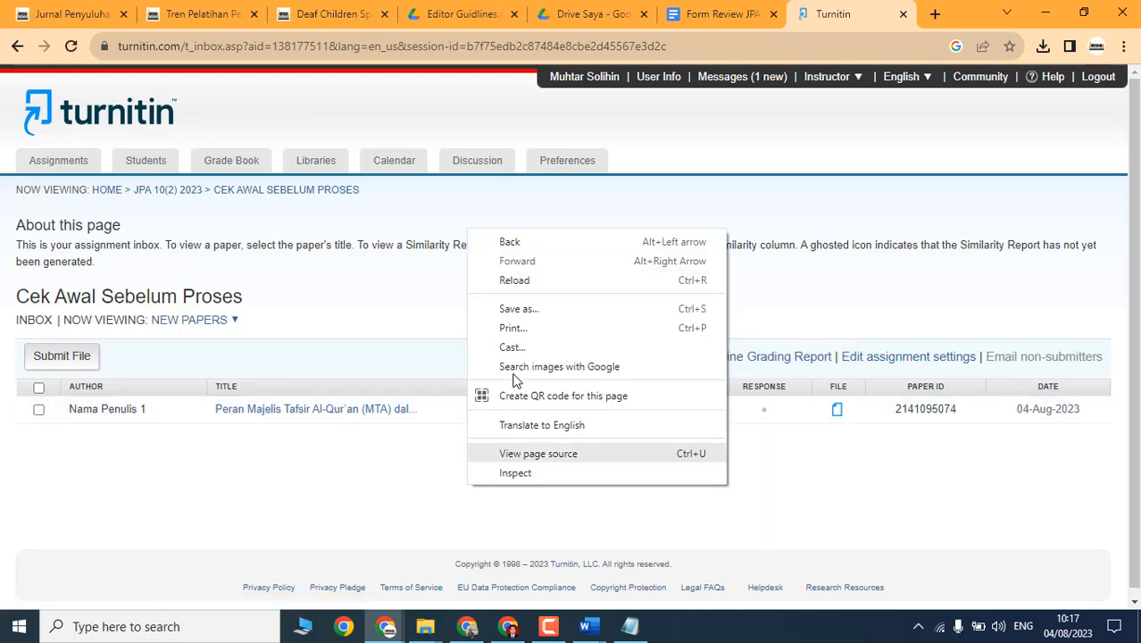
left_click(524, 280)
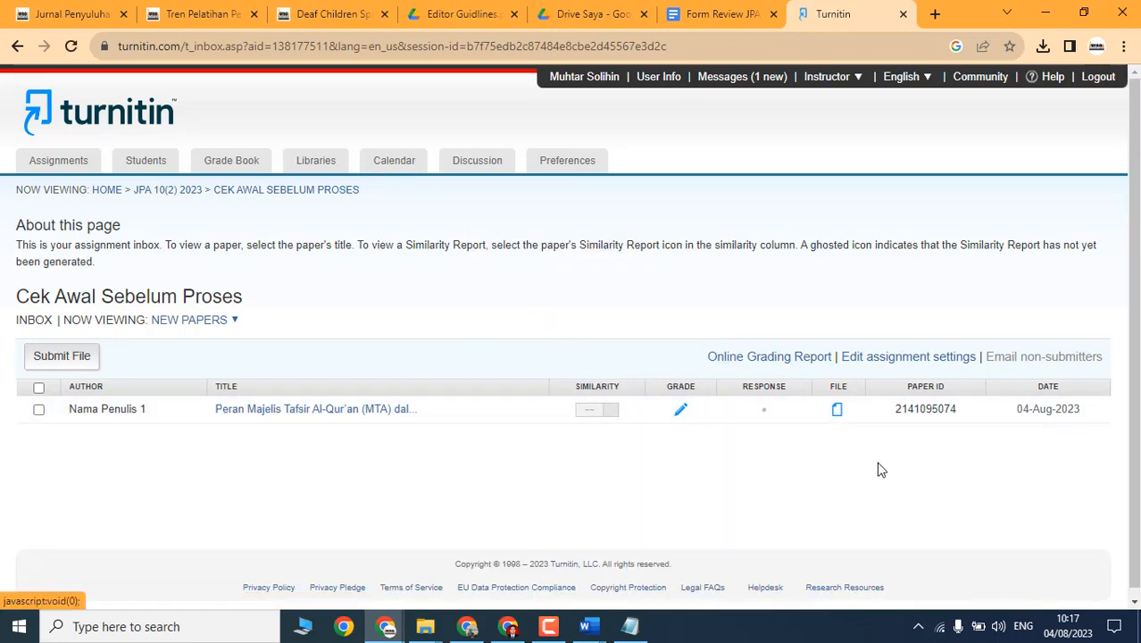
right_click(509, 470)
left_click(582, 266)
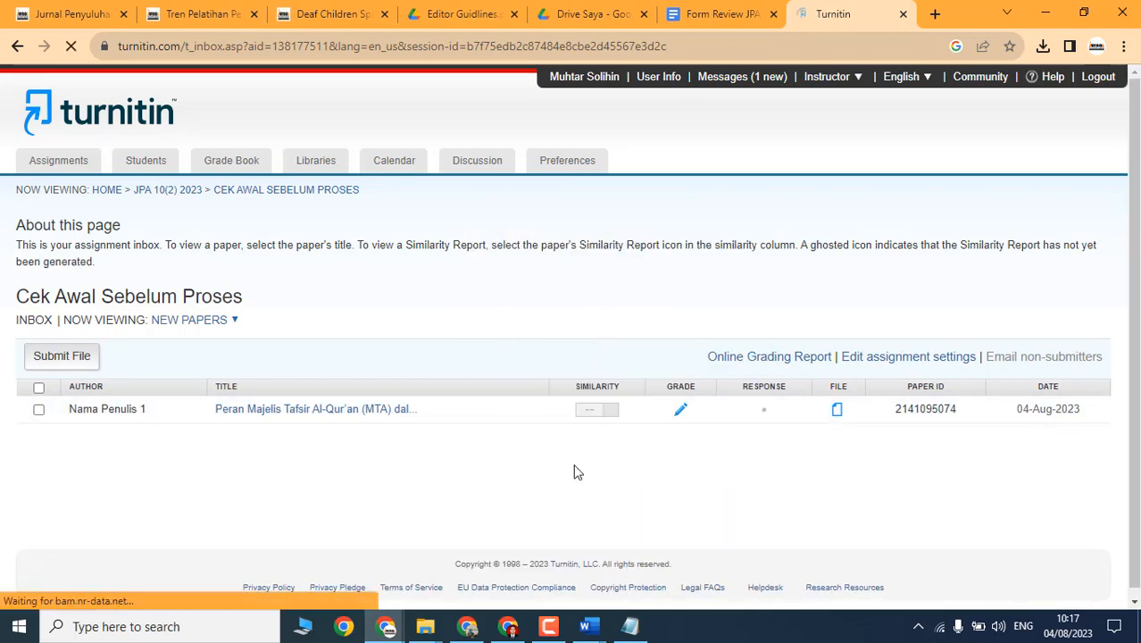
right_click(382, 474)
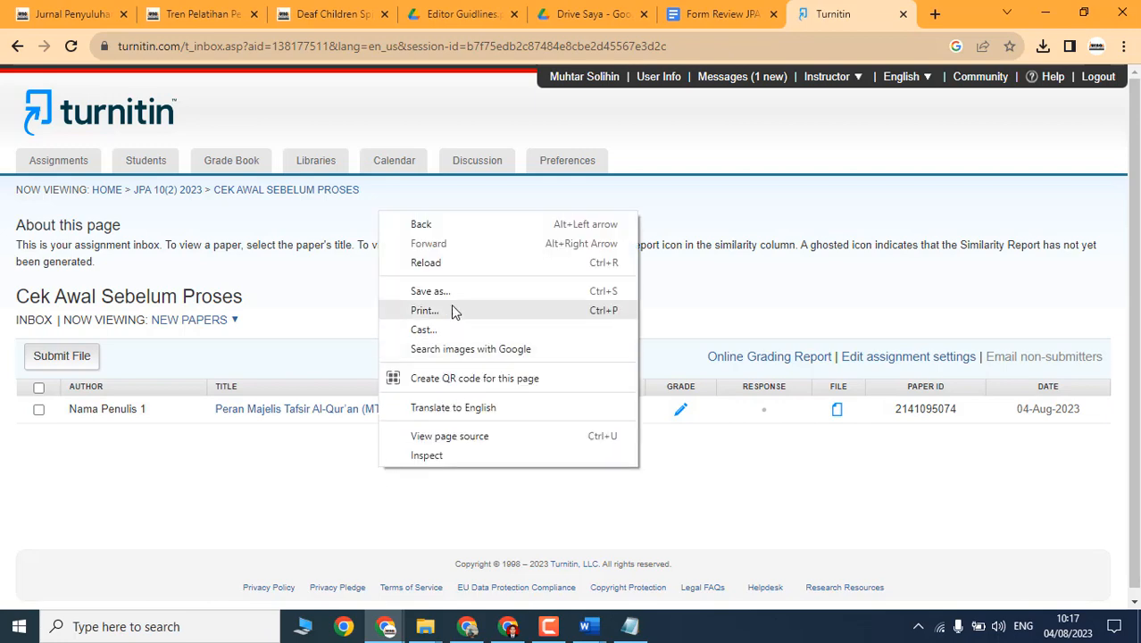
left_click(429, 266)
right_click(524, 515)
left_click(586, 289)
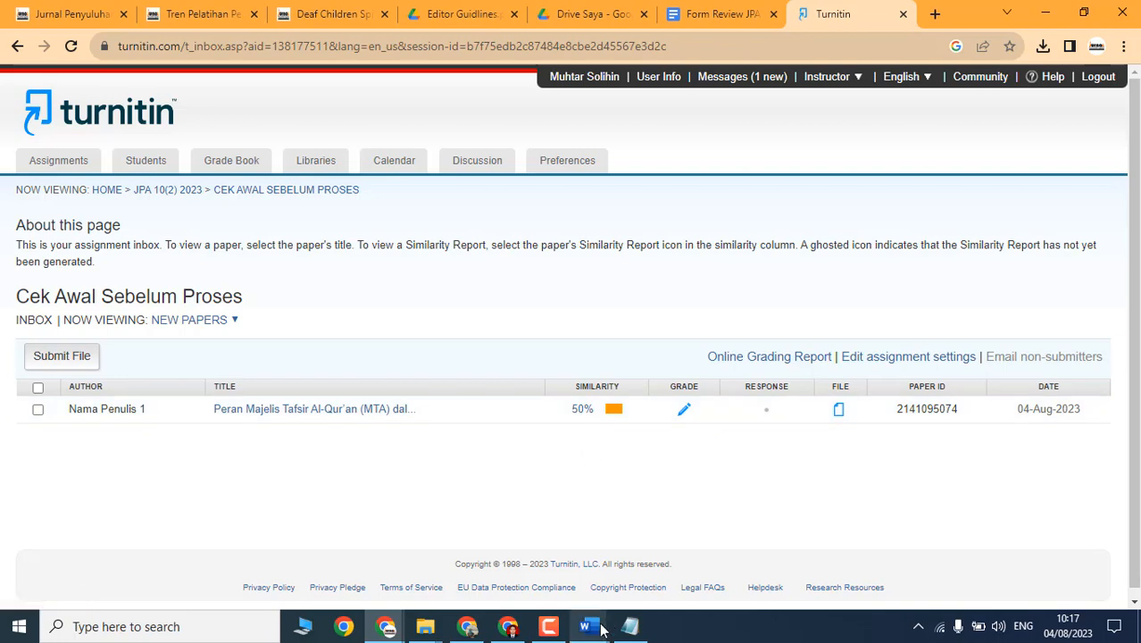
Step: Enter 50% after 'Hasil Turnitin Awal :' in the Form Review JPA - Editor document
mouse_move(594, 629)
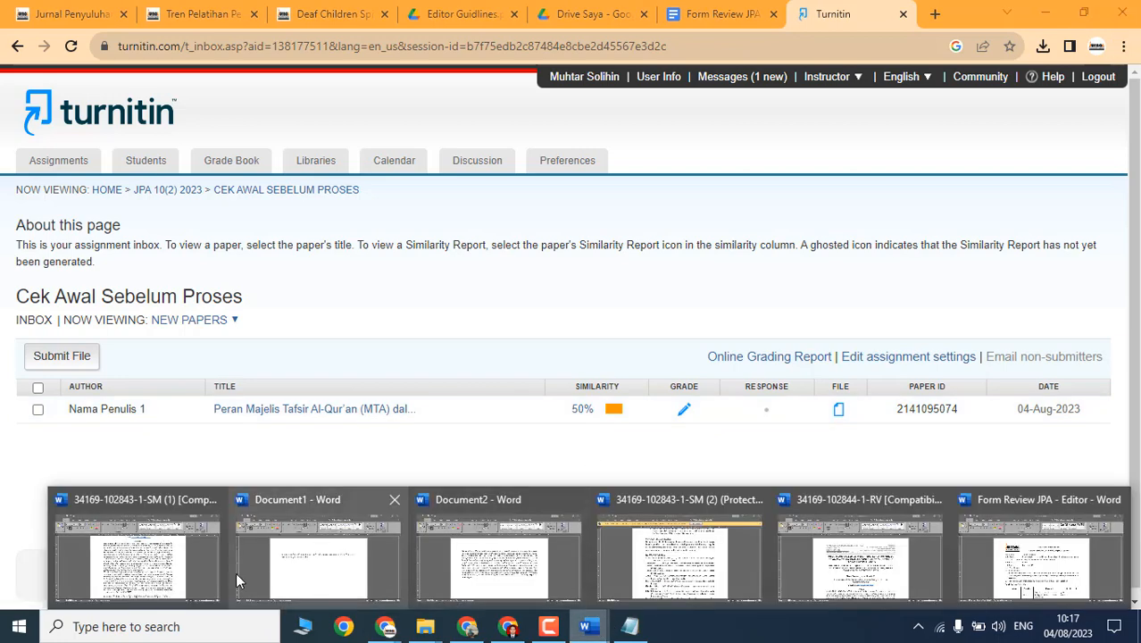
left_click(1040, 559)
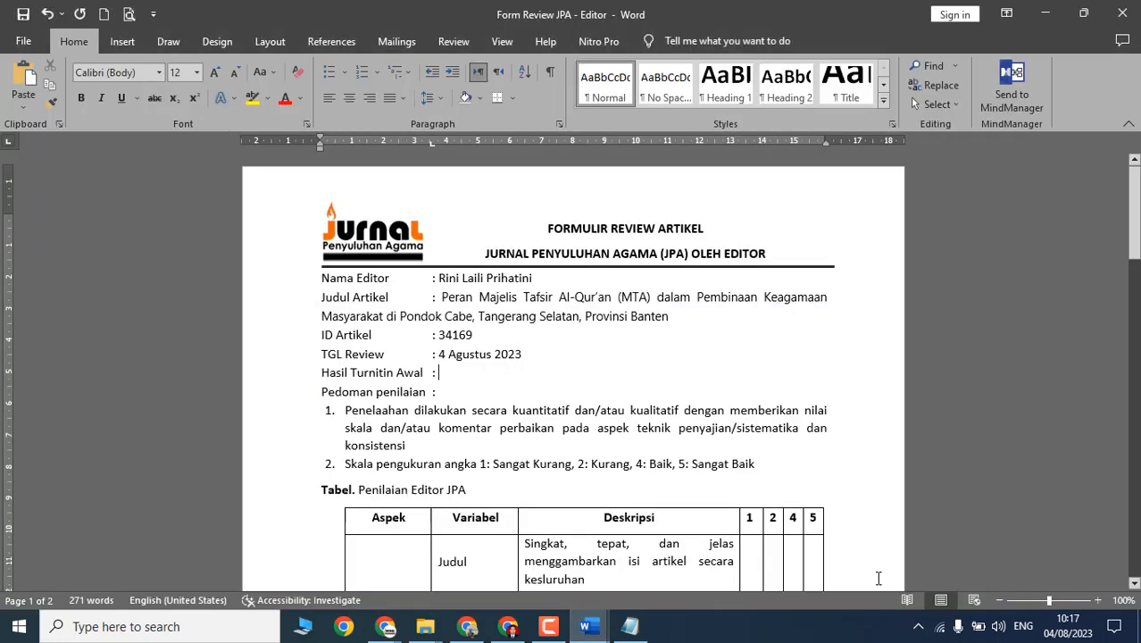
type("50%")
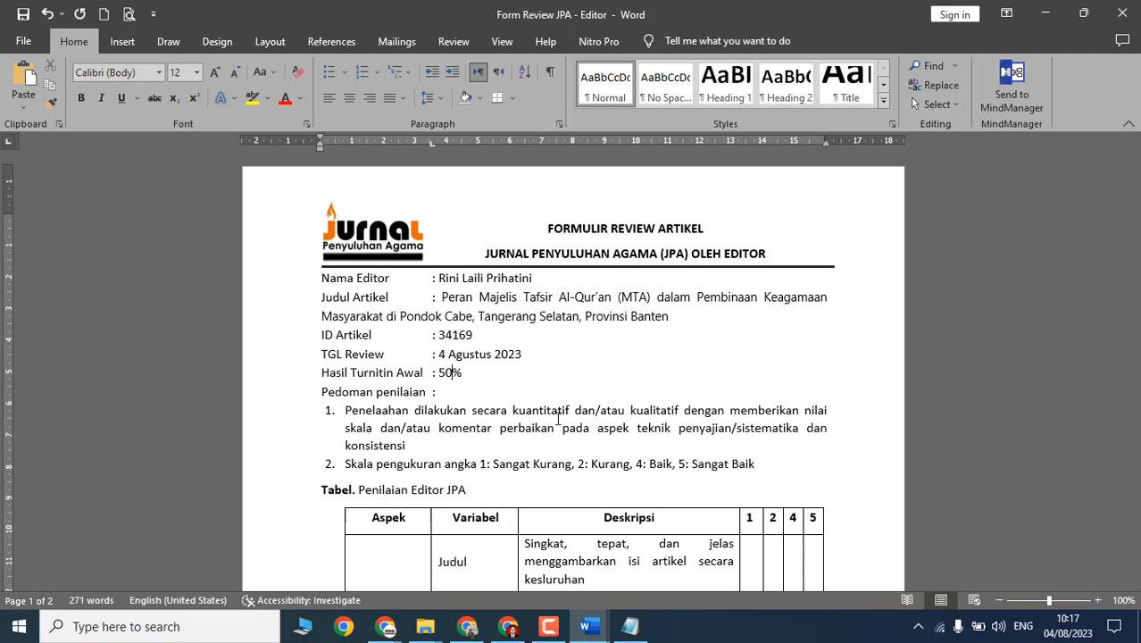
scroll(435, 318, "down", 3)
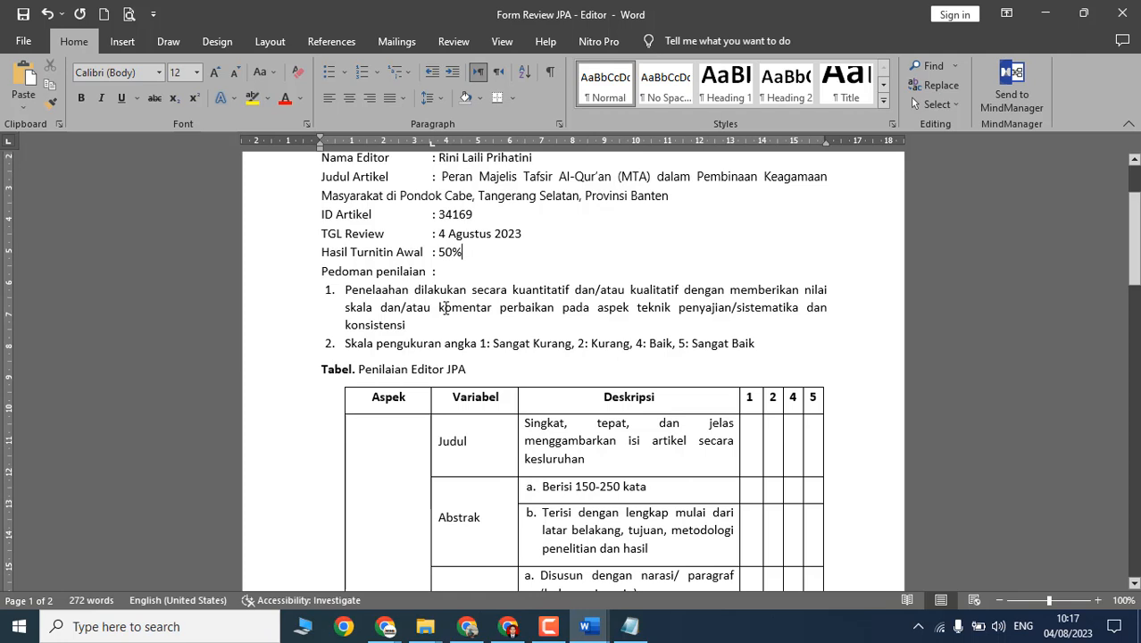
left_click(439, 306)
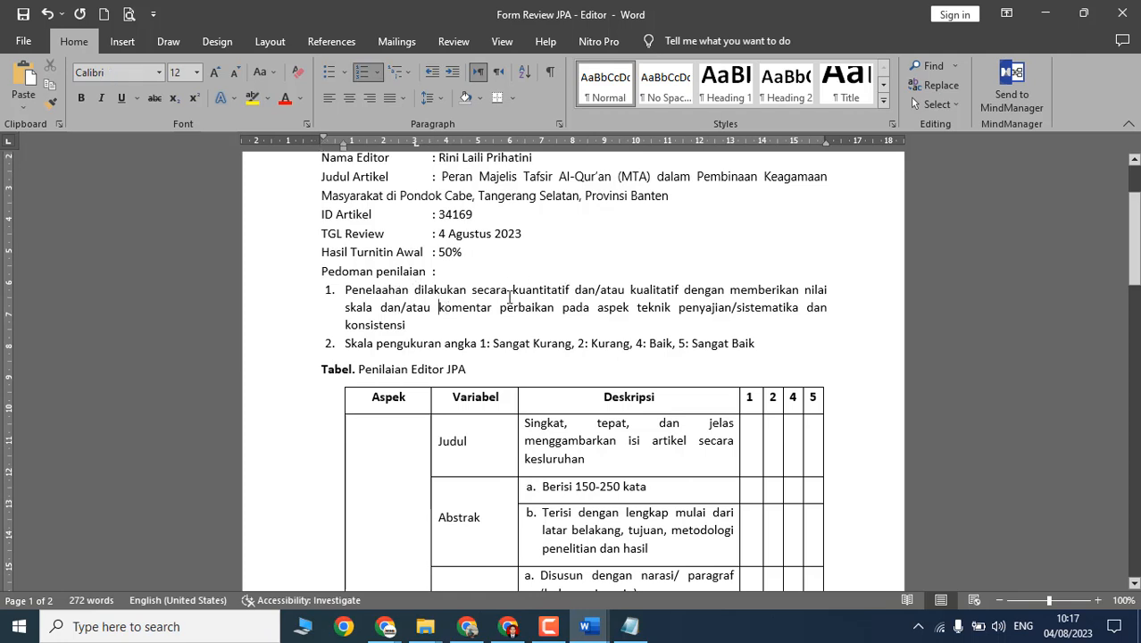
left_click_drag(515, 290, 653, 292)
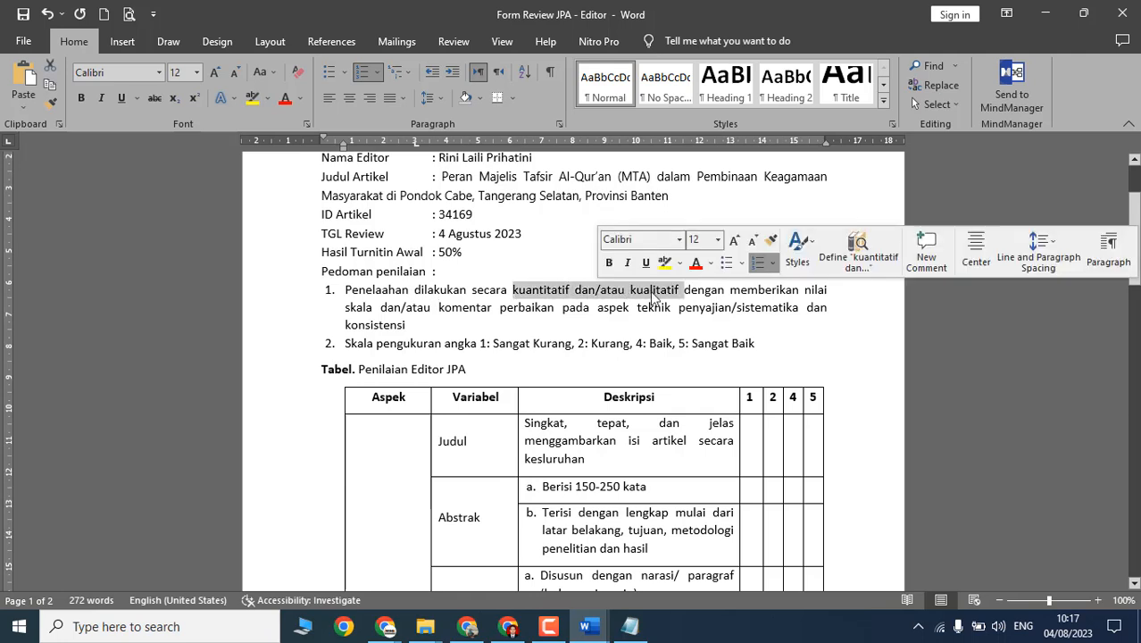
left_click(446, 311)
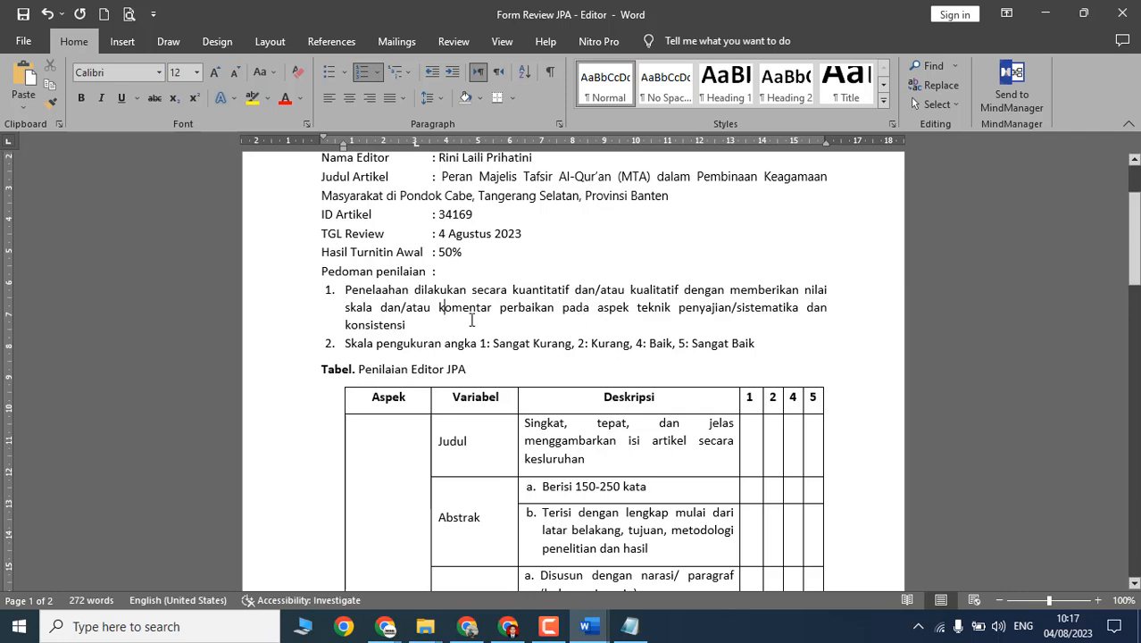
scroll(472, 318, "down", 3)
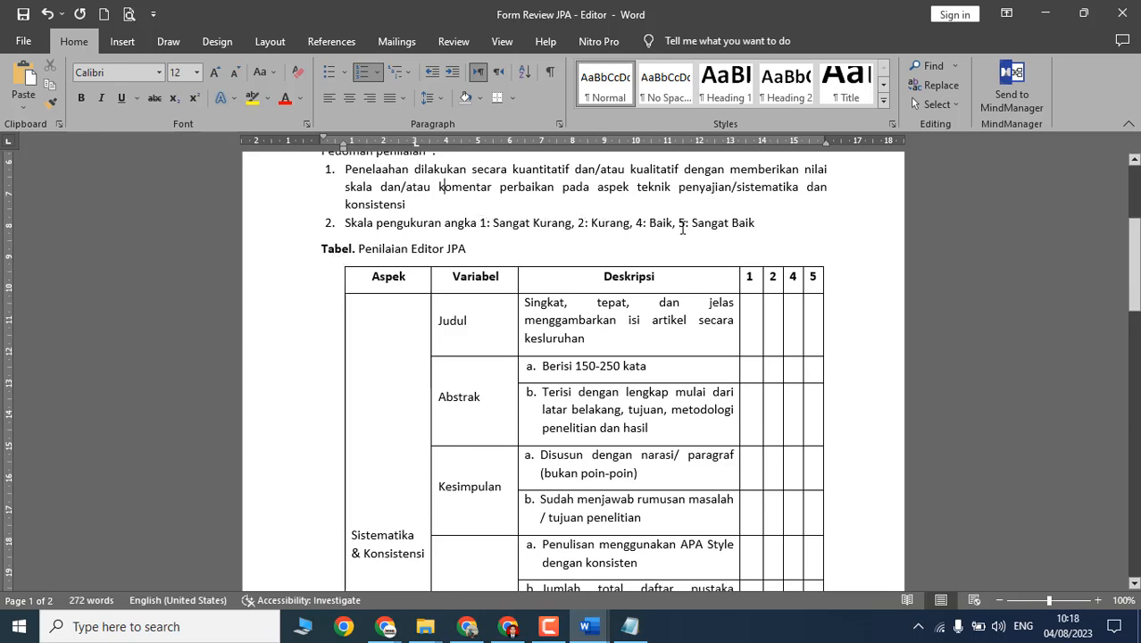
scroll(474, 254, "down", 2)
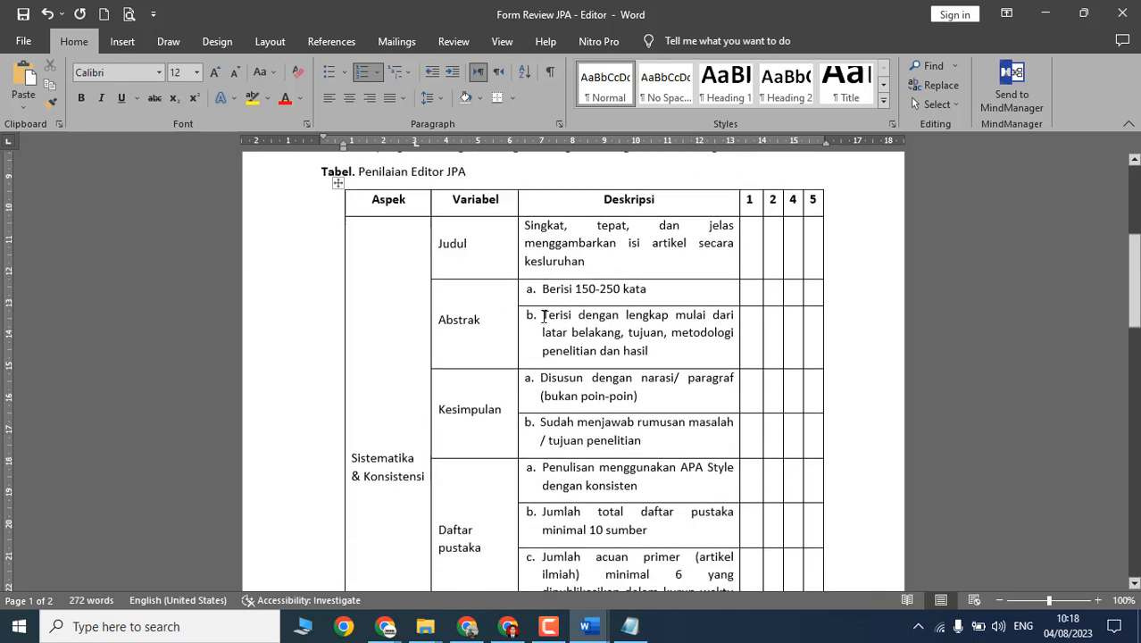
left_click(475, 254)
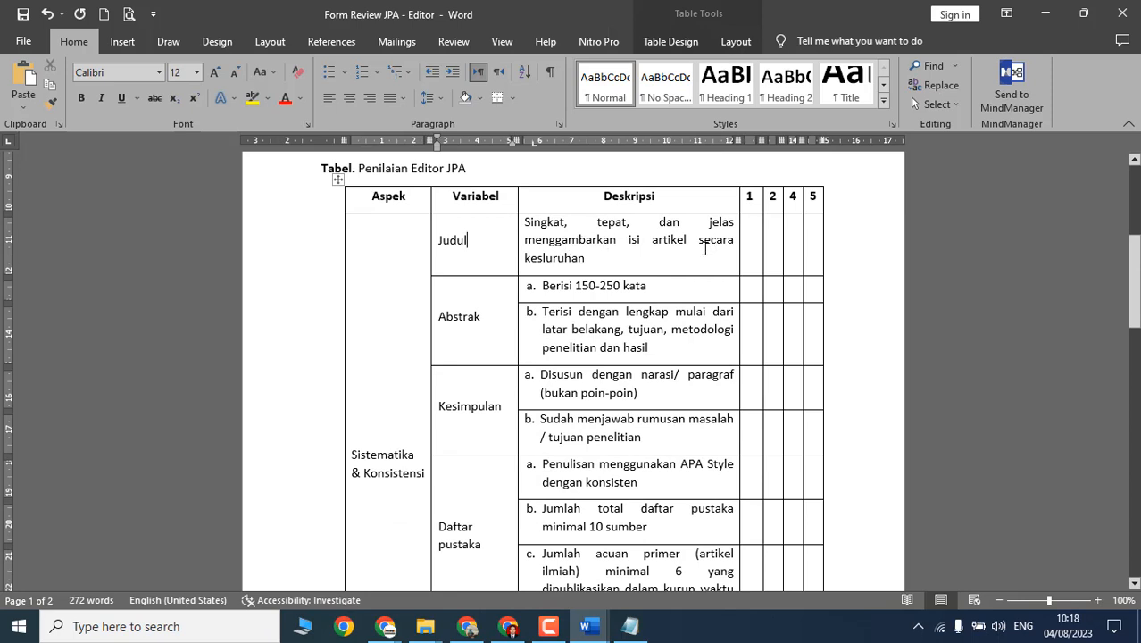
left_click(642, 260)
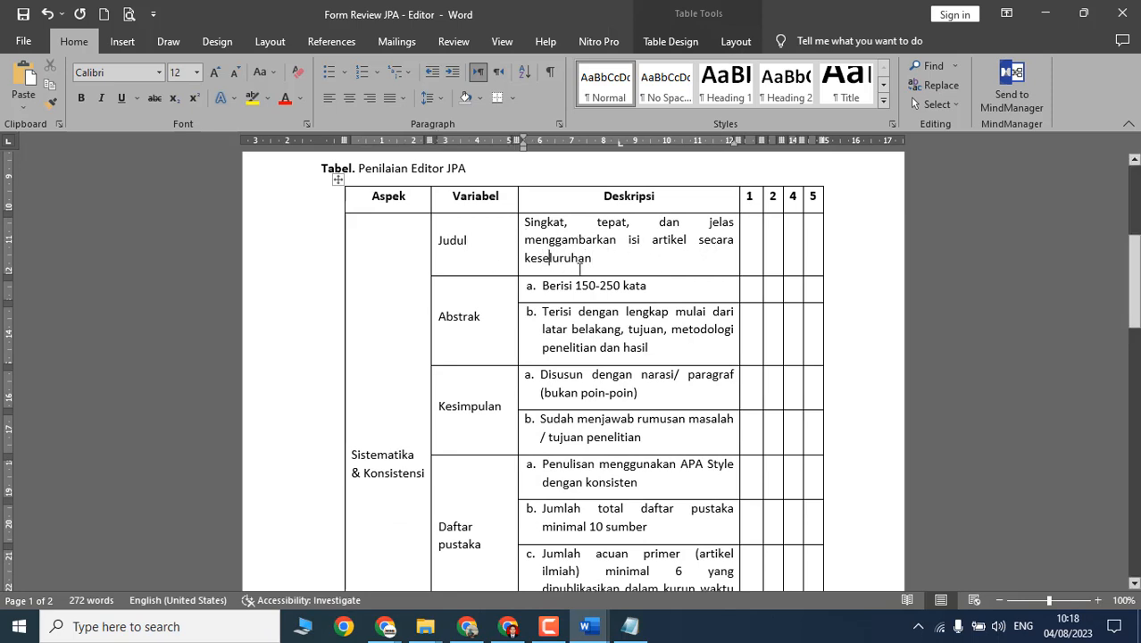
key("alt+Tab")
key("Tab")
key("Tab")
key("Tab")
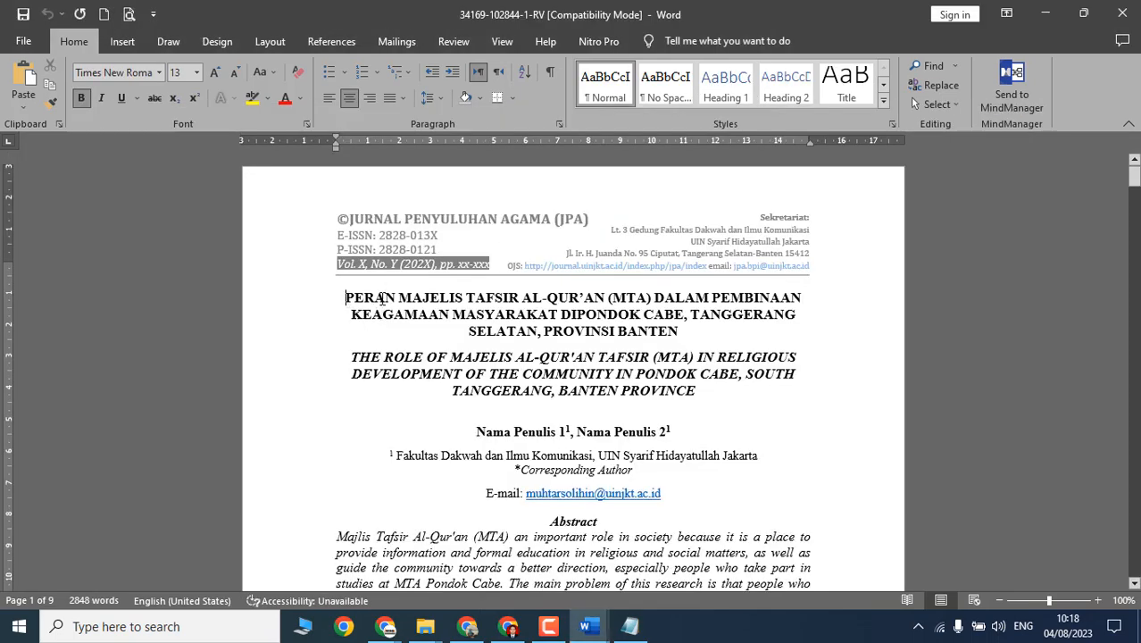
left_click_drag(384, 299, 702, 298)
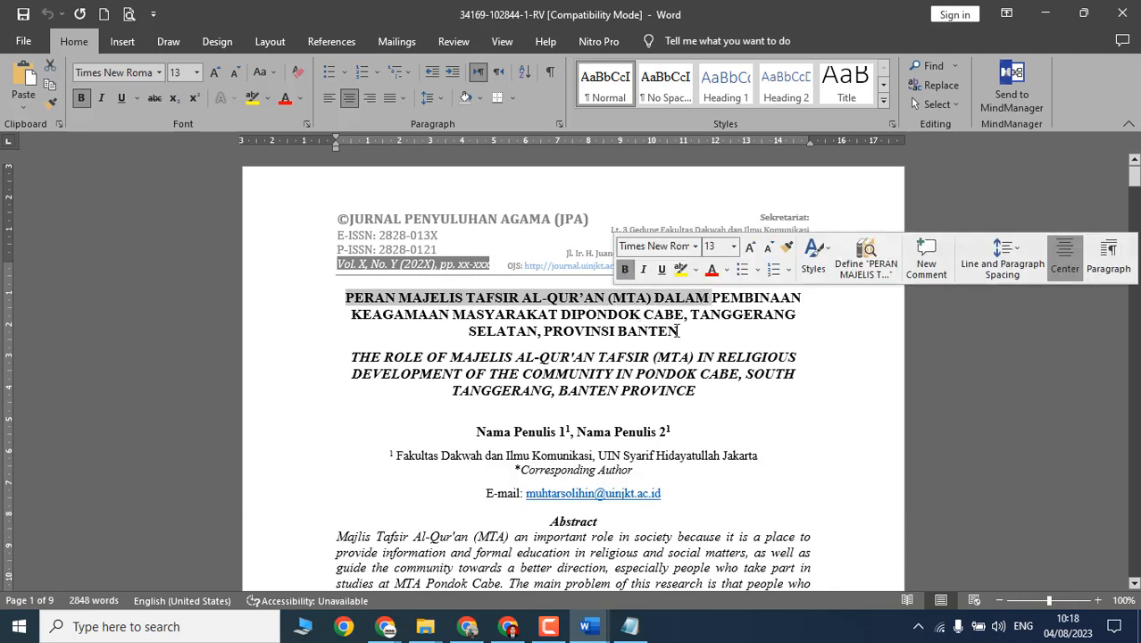
left_click(581, 315)
left_click_drag(1135, 182, 1135, 550)
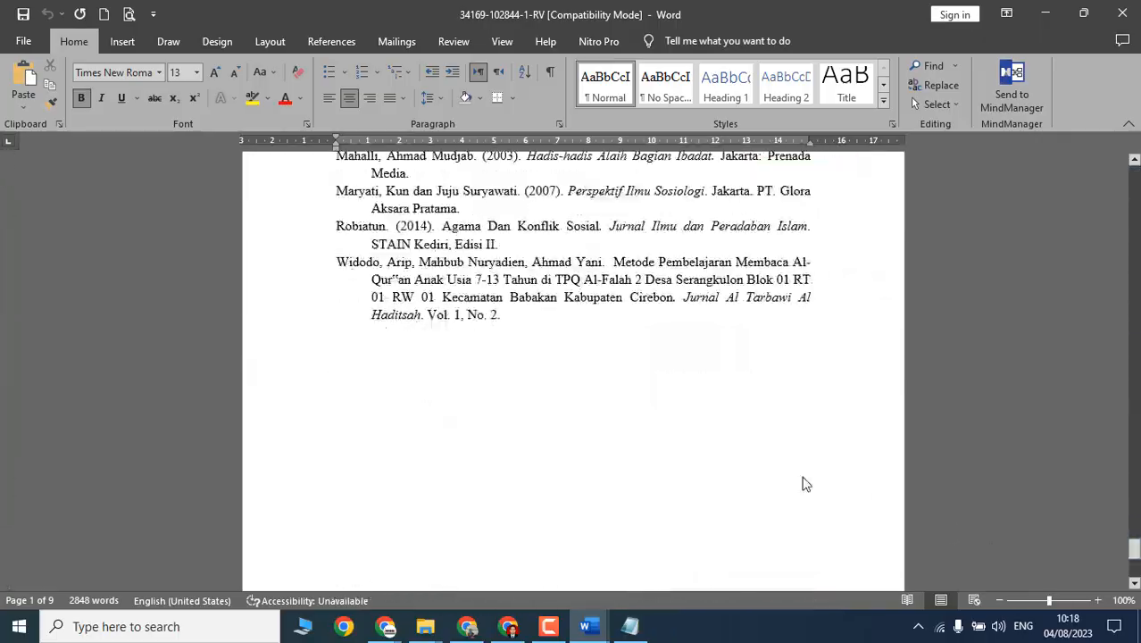
key("alt+Tab")
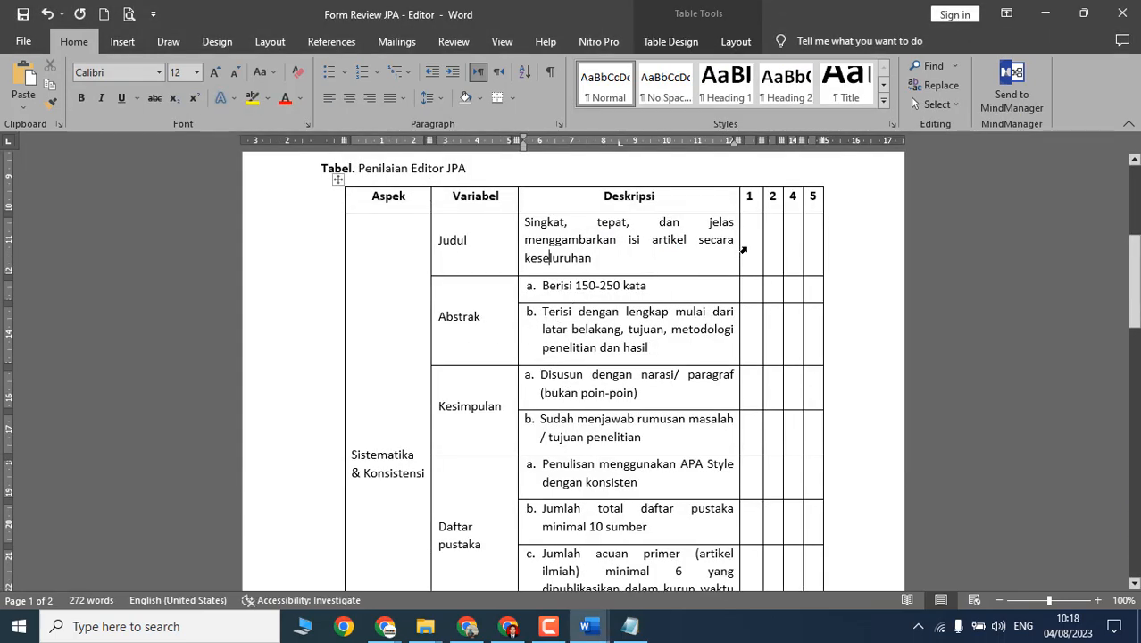
Step: Mark the Judul row with a v under score 5 (Sangat Baik)
scroll(707, 283, "up", 2)
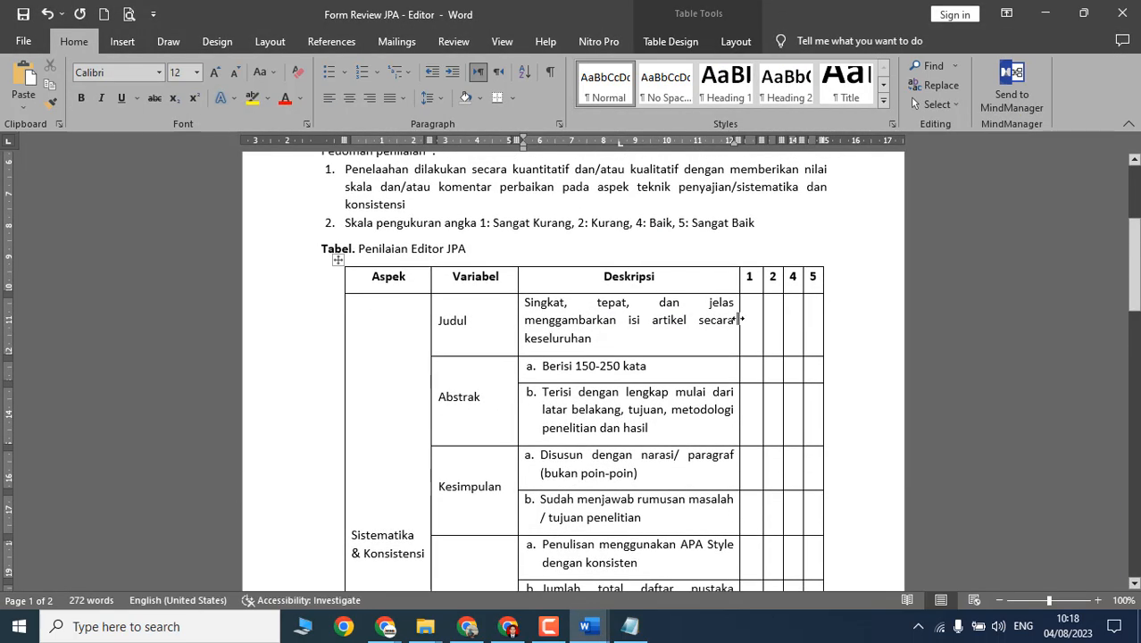
left_click(741, 319)
left_click(759, 327)
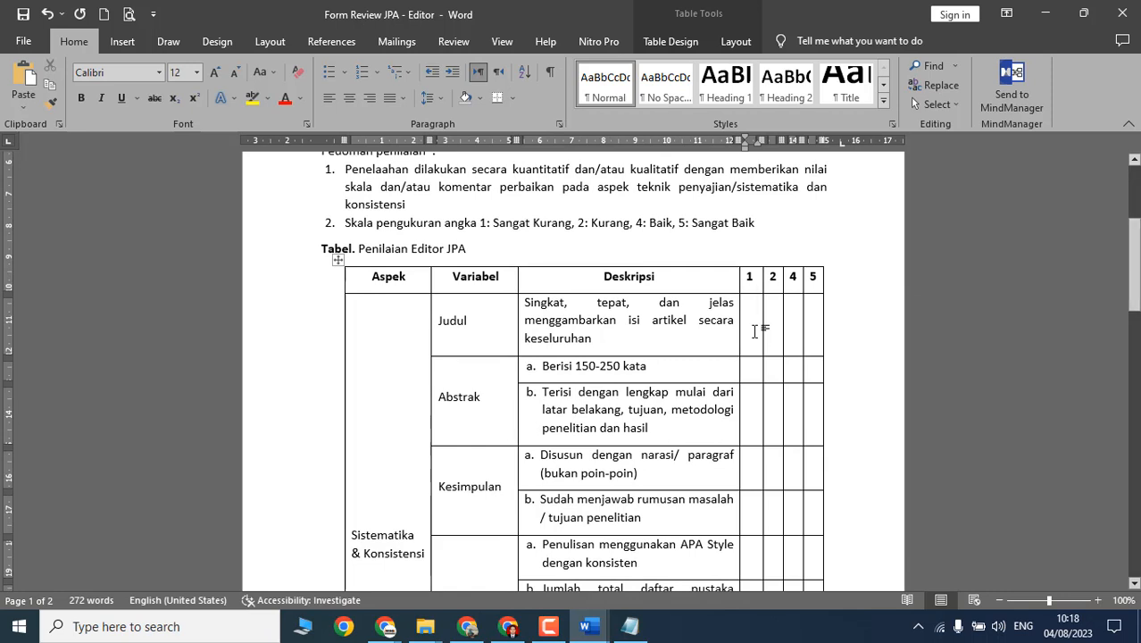
type("v")
key("BackSpace")
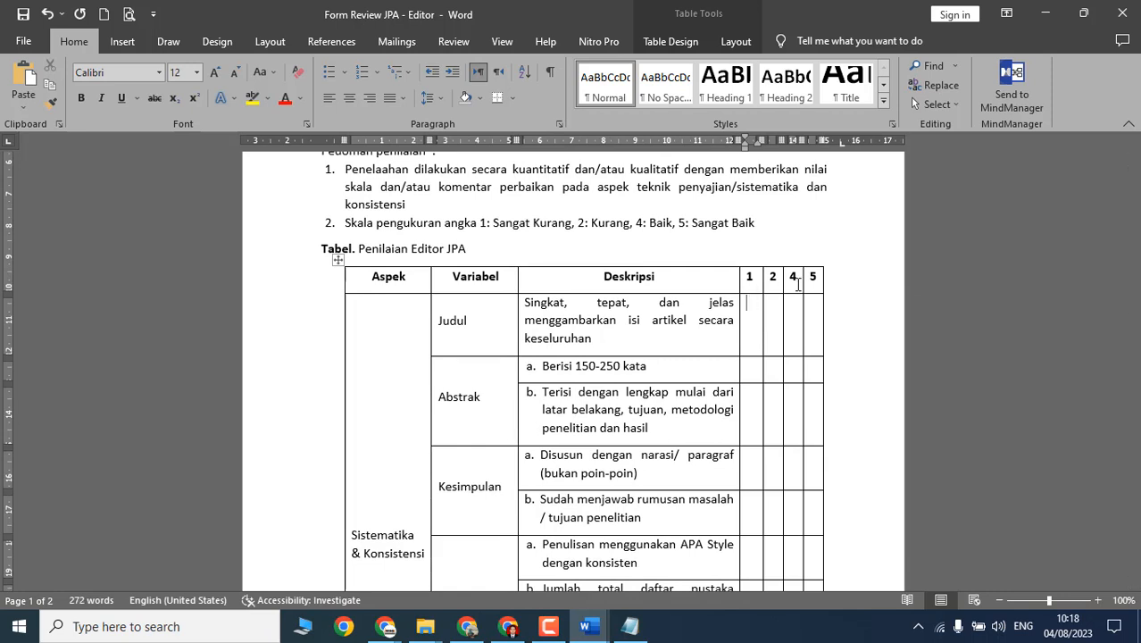
key("Tab")
type("v")
key("BackSpace")
key("Tab")
key("BackSpace")
key("Tab")
Step: Select the next criterion, 'Berisi 150-250 kata', in the review table
scroll(613, 300, "down", 2)
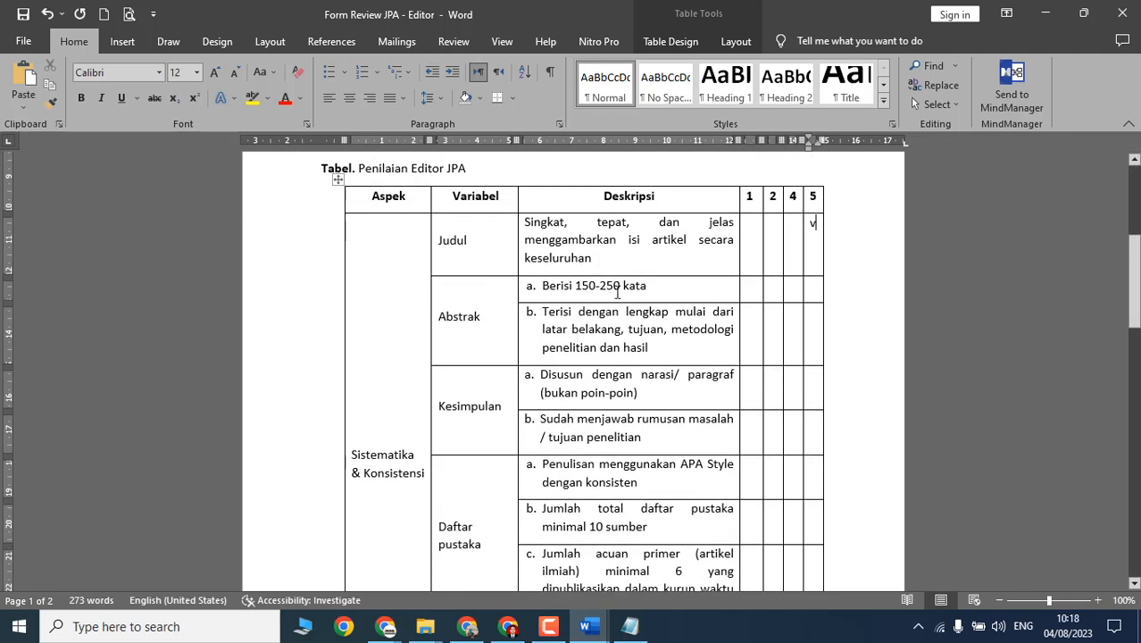
left_click_drag(652, 289, 541, 287)
key("alt+Tab")
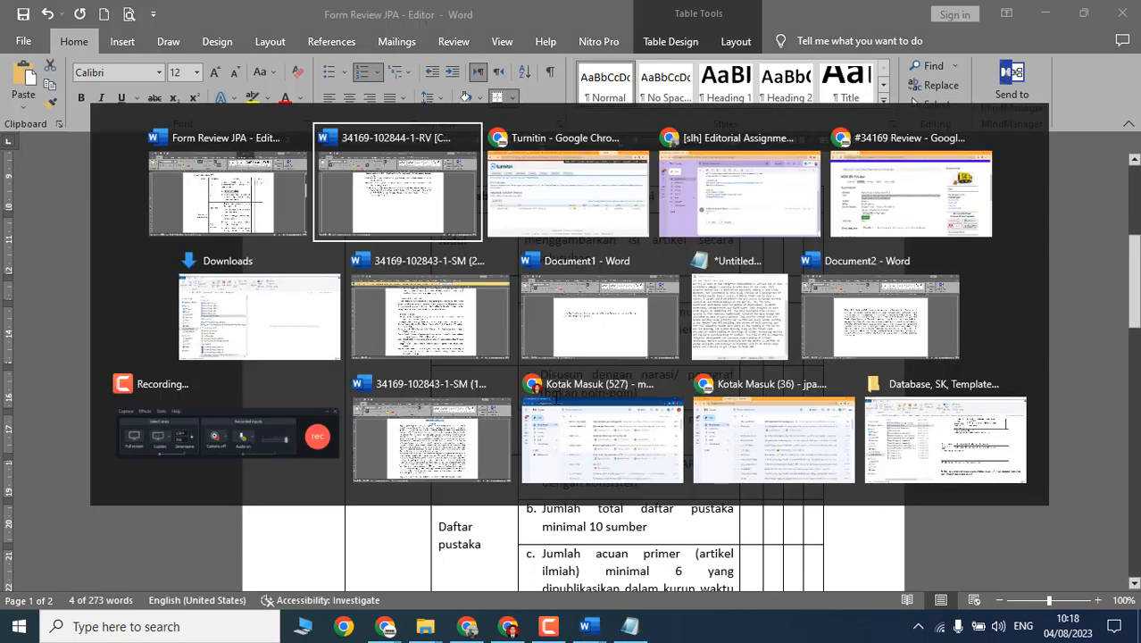
Step: Select the manuscript's English abstract to read its 309-word count
key("alt+Tab")
key("alt+Tab")
key("alt+Tab")
key("alt+Tab")
key("alt+Tab")
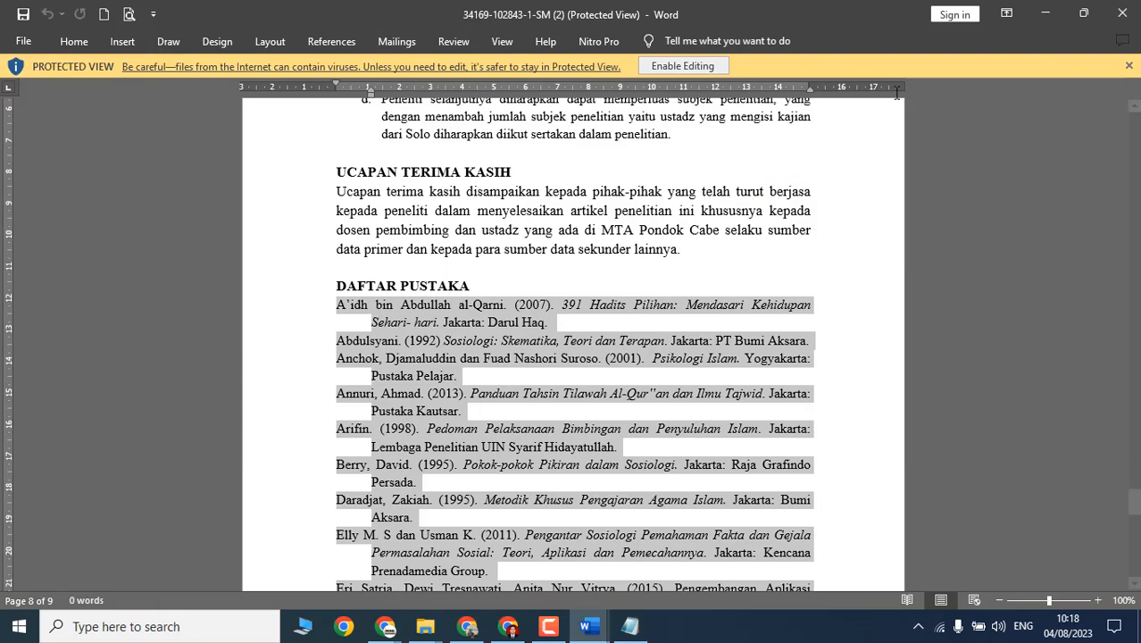
key("alt+Tab")
key("alt+Tab")
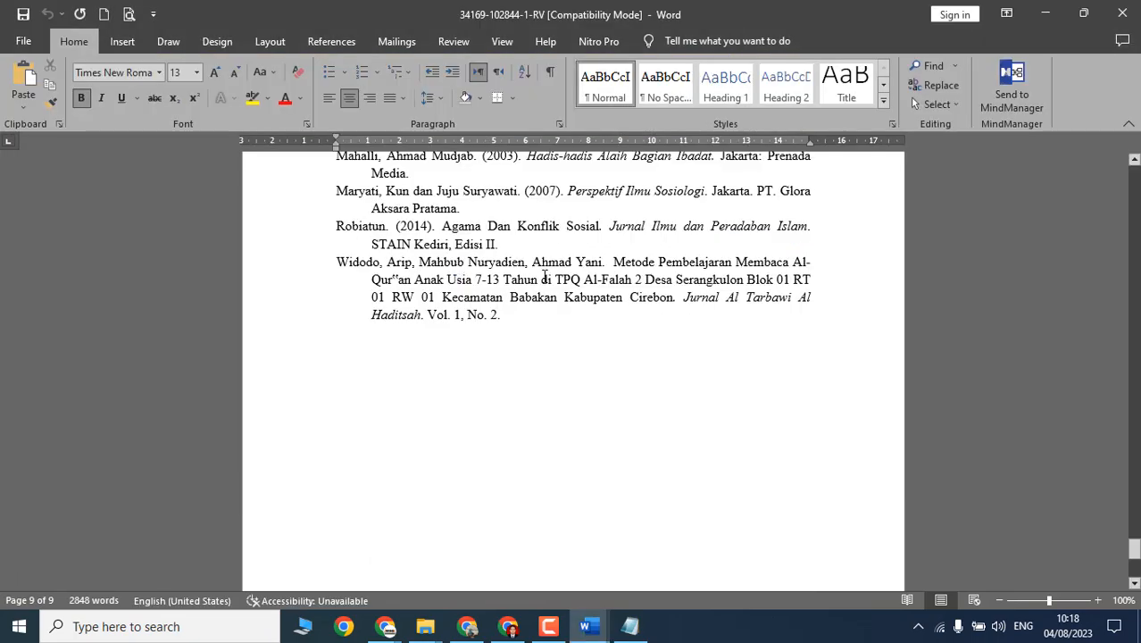
scroll(1081, 356, "up", 10)
scroll(1132, 183, "up", 10)
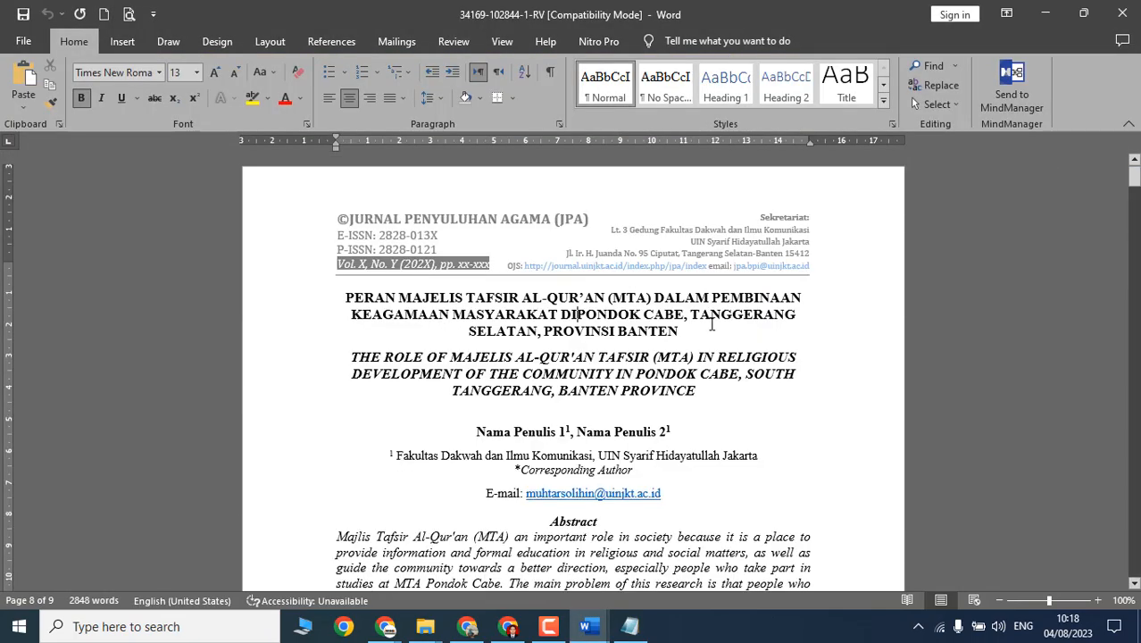
scroll(571, 357, "down", 8)
left_click(336, 181)
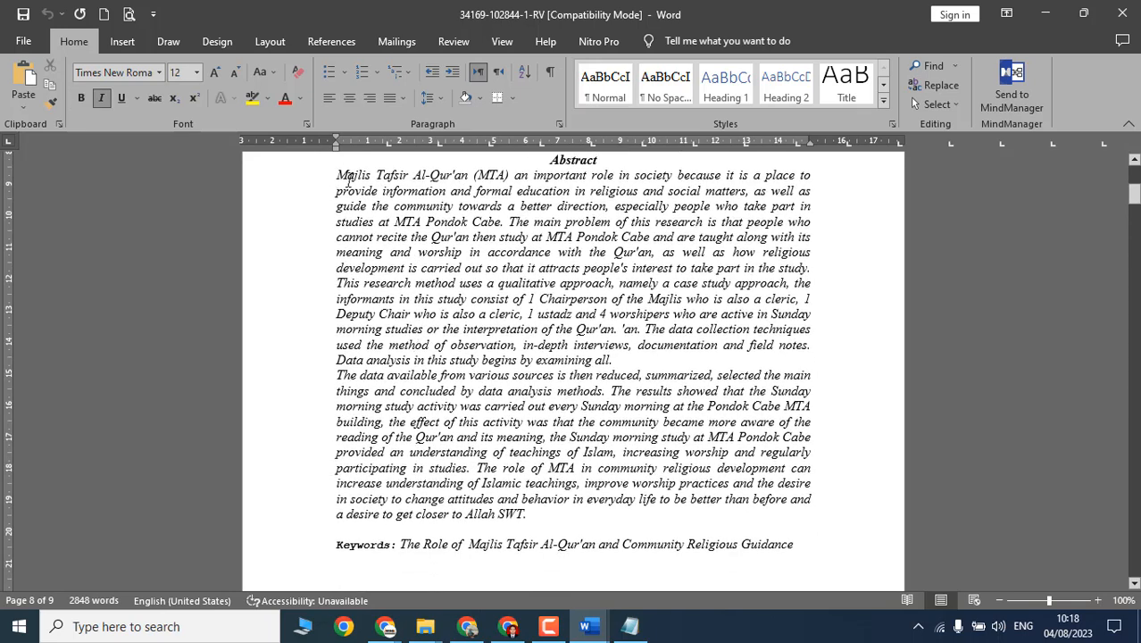
left_click_drag(348, 179, 514, 506)
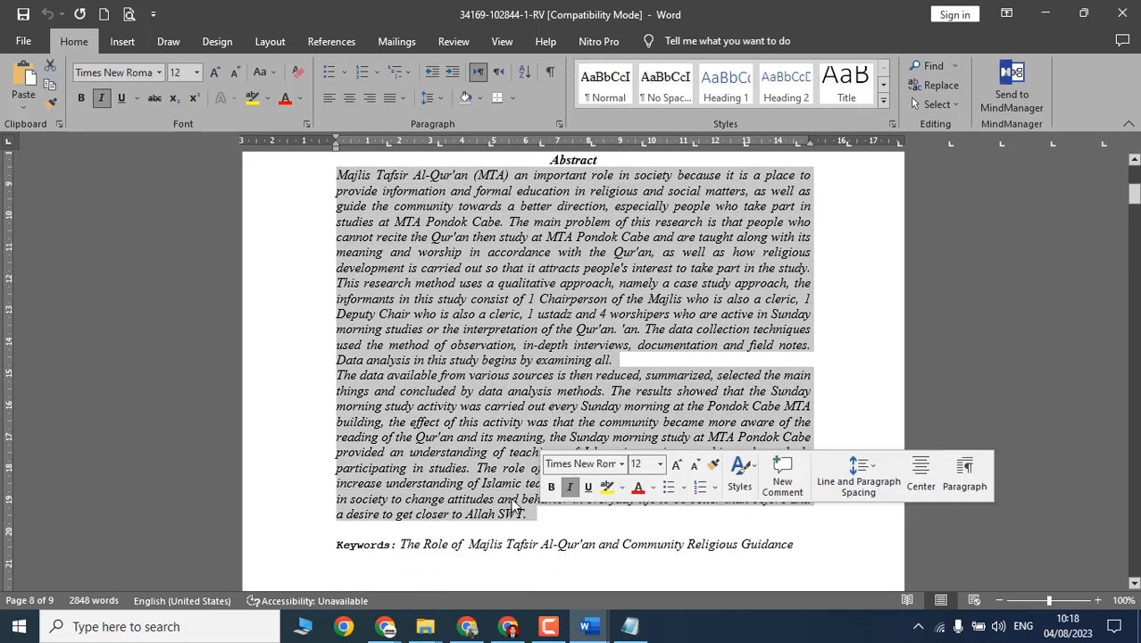
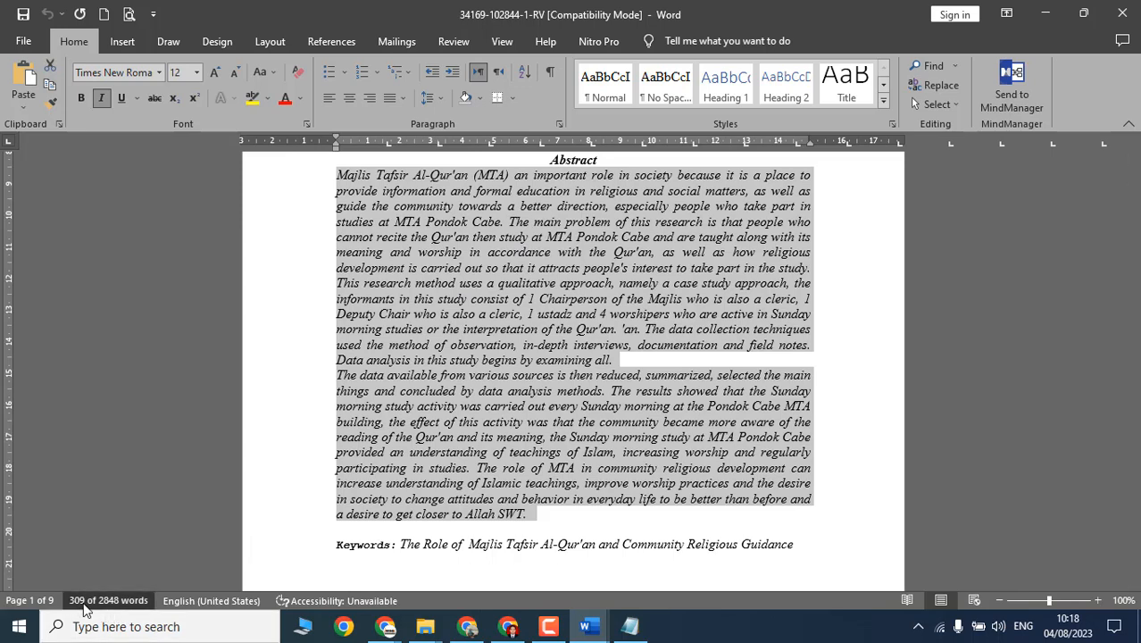
Step: Check the English abstract's 309-word count, then select 'Berisi 150-250 kata' in Form Review JPA
left_click(128, 605)
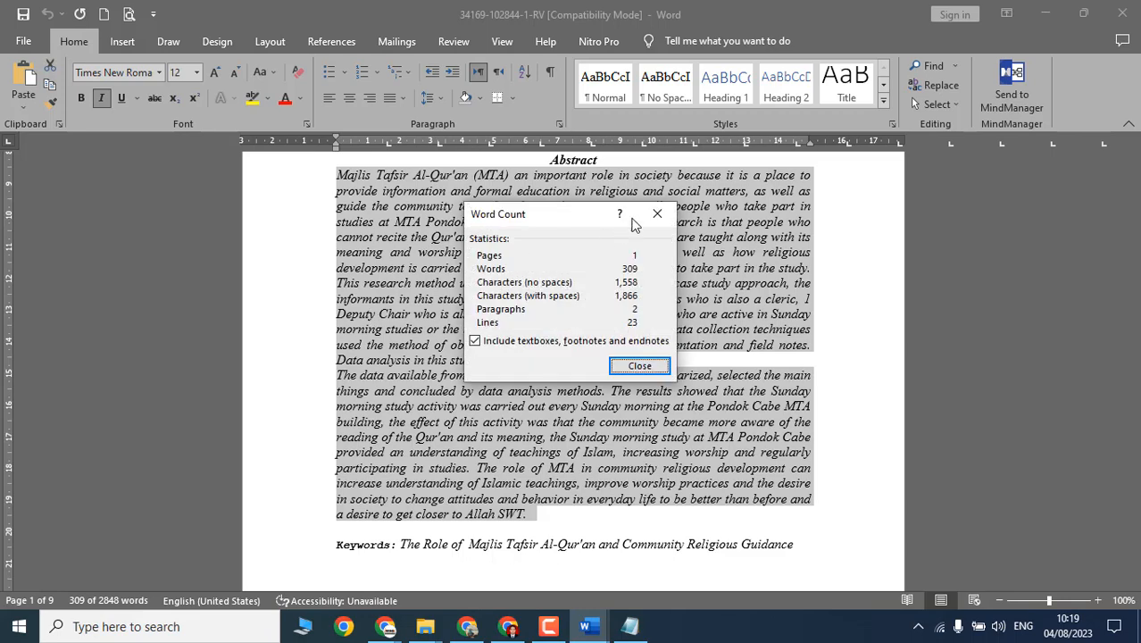
left_click(672, 214)
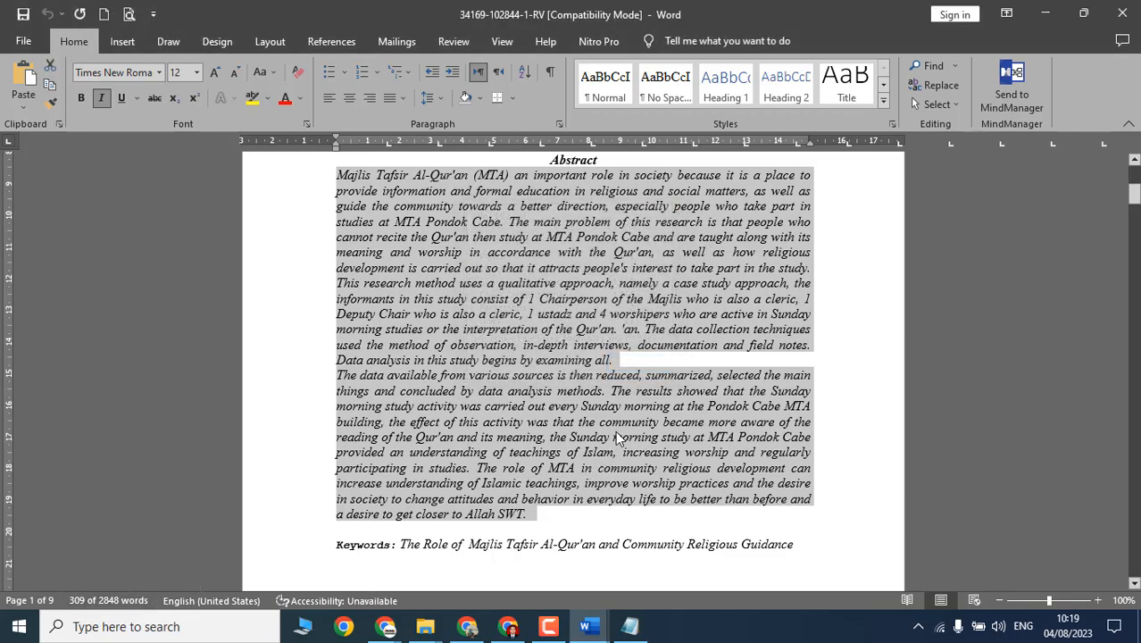
key("alt+Tab")
key("alt+Tab")
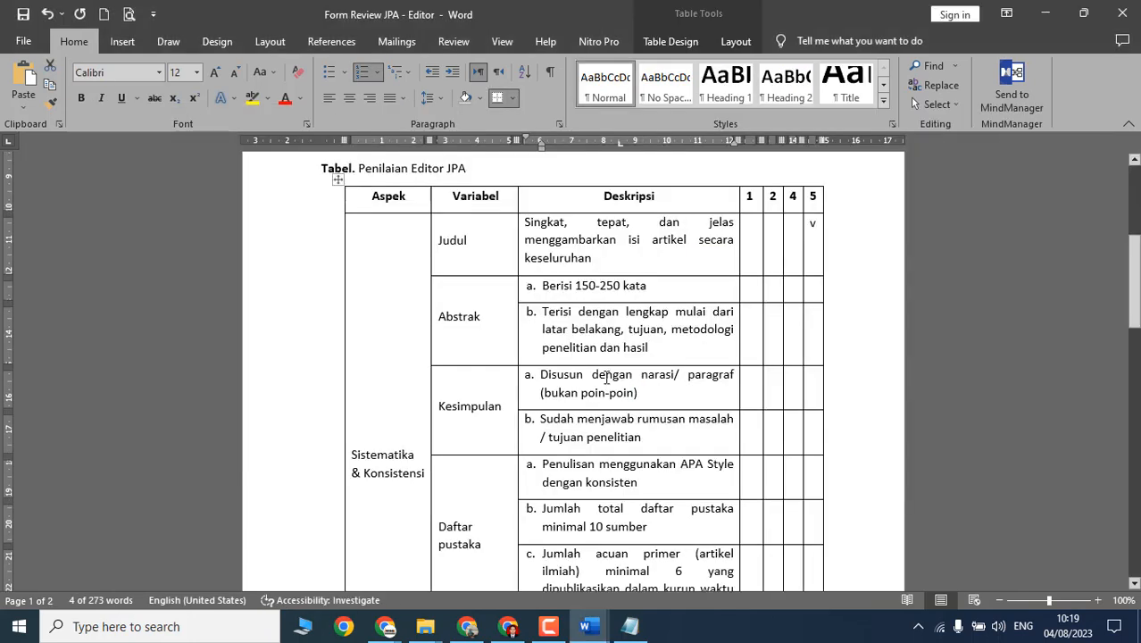
triple_click(615, 288)
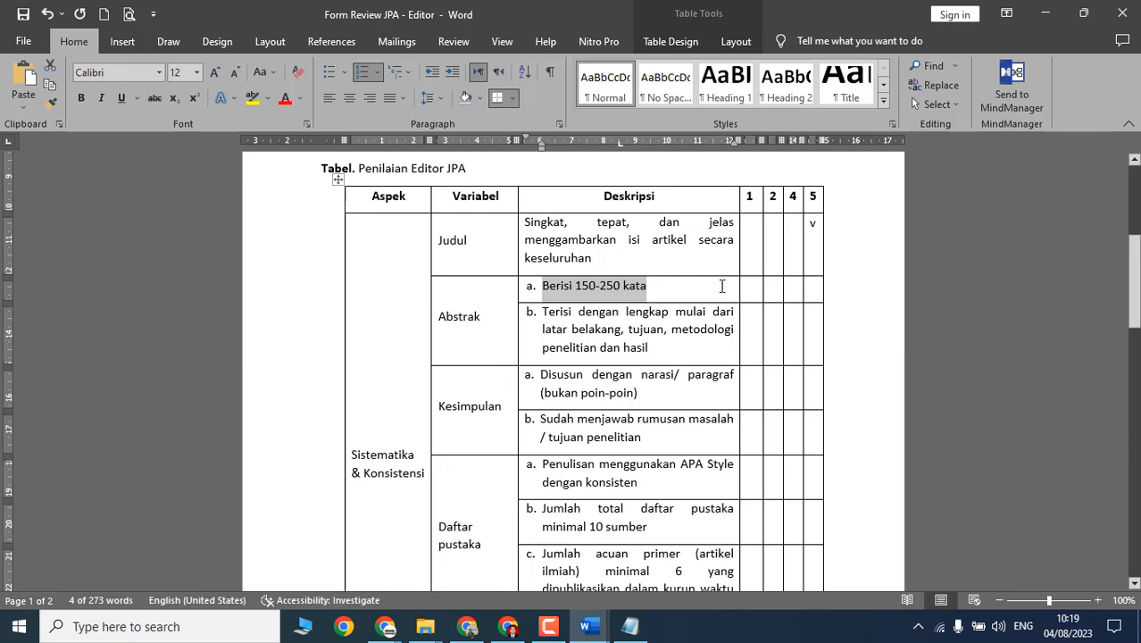
Step: Mark the 'Berisi 150-250 kata' row with a v under score 2
left_click(754, 293)
scroll(769, 304, "up", 5)
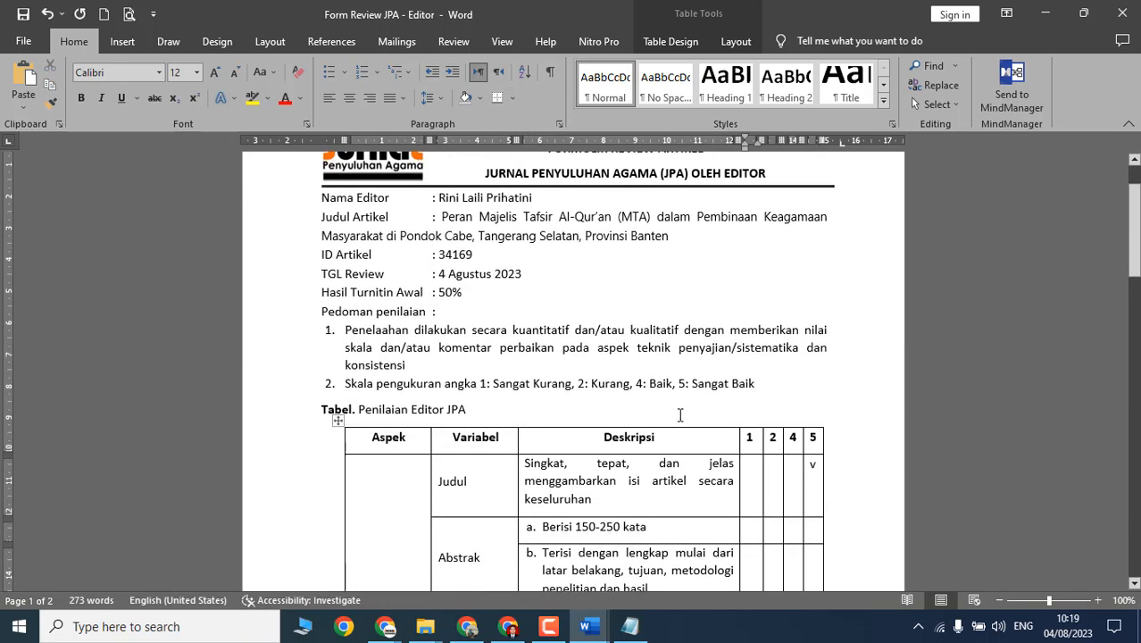
scroll(680, 414, "down", 2)
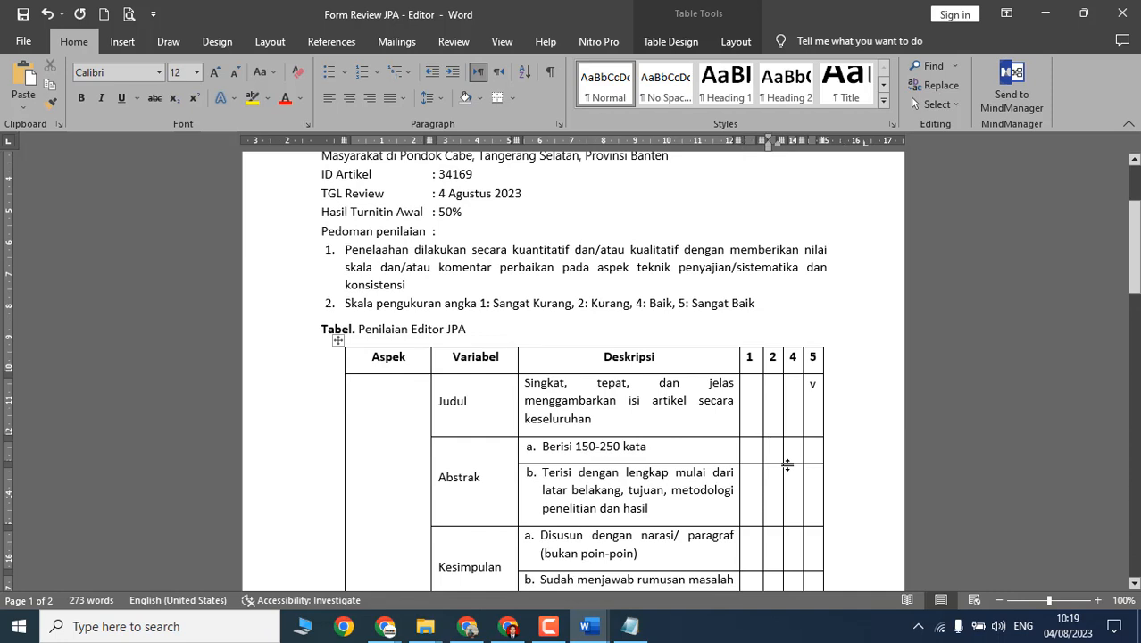
type("v")
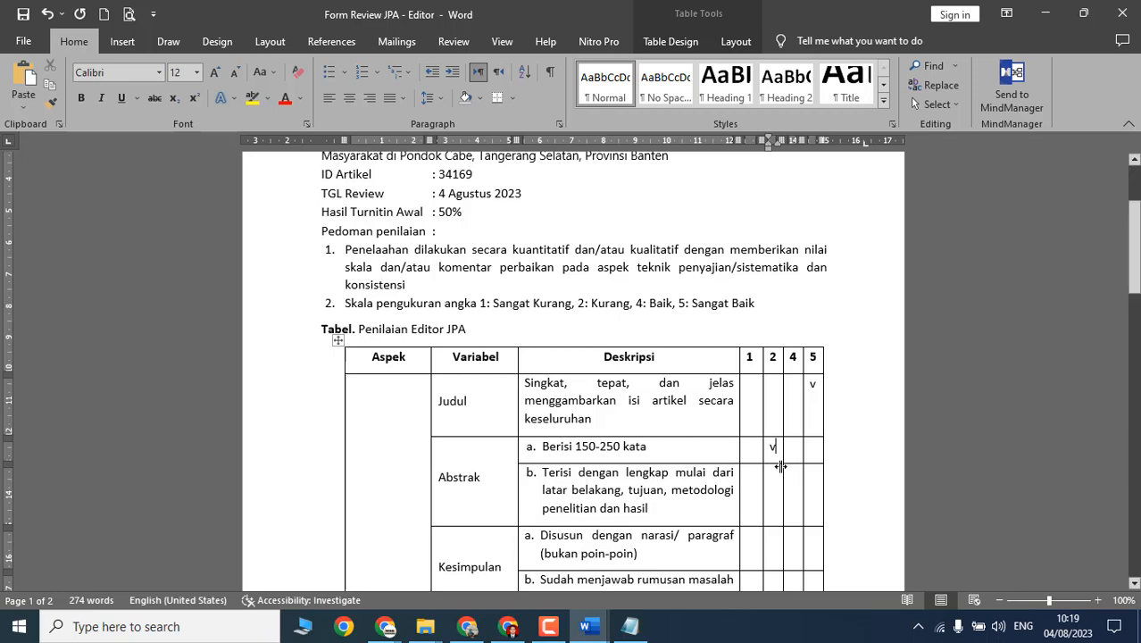
scroll(764, 464, "down", 3)
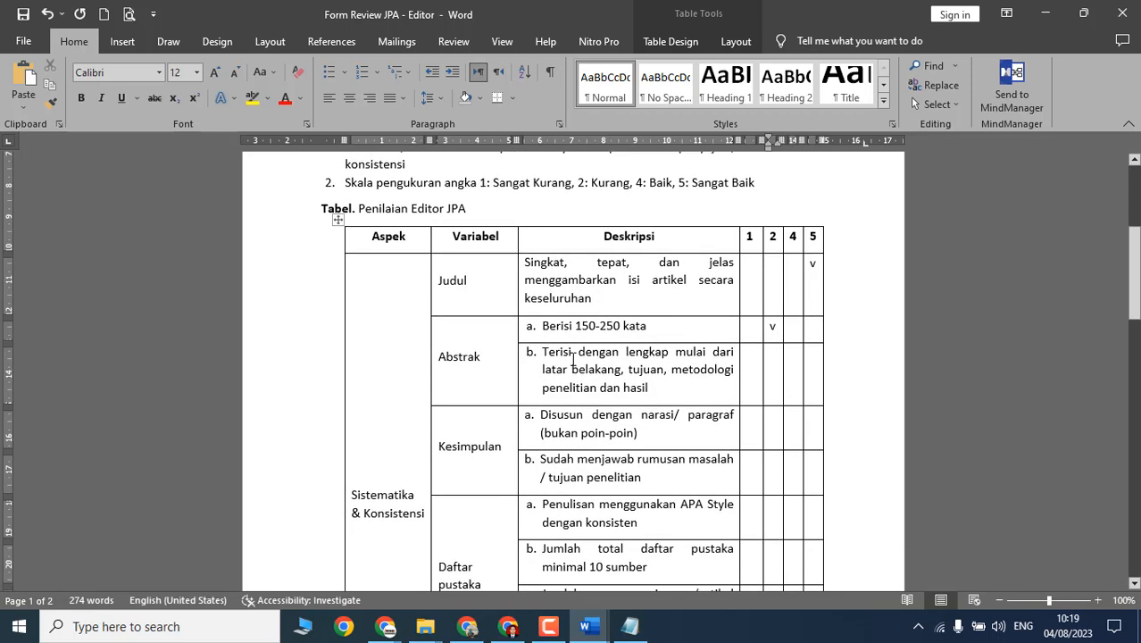
Step: Read the 'Terisi dengan lengkap' criterion wording (latar belakang, tujuan, hasil) before checking the manuscript
left_click(573, 357)
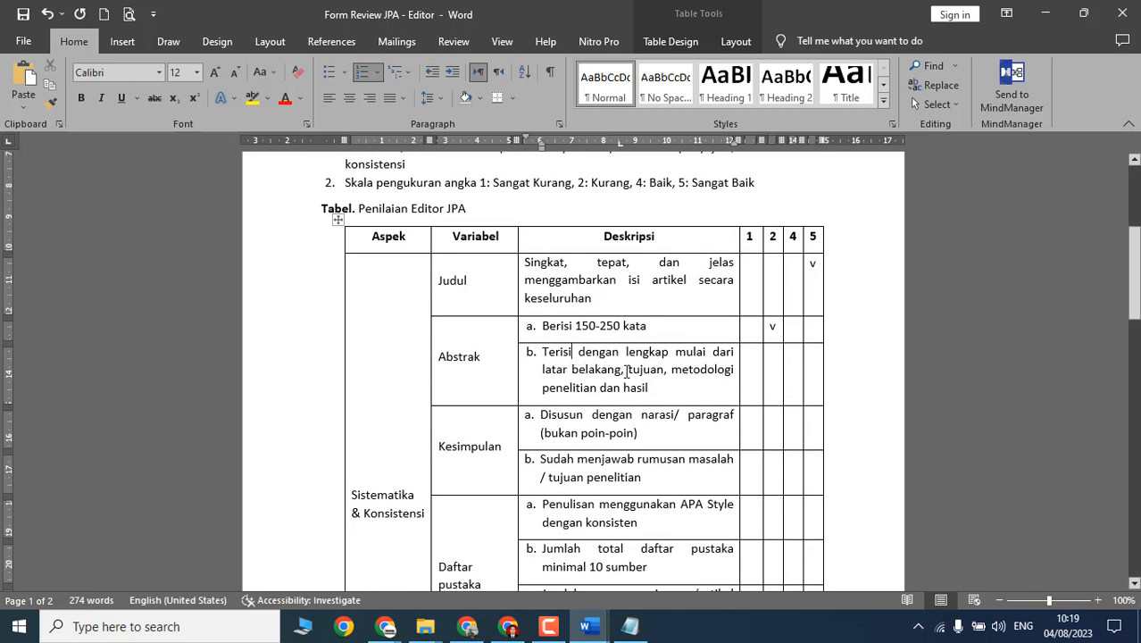
double_click(658, 369)
left_click(663, 388)
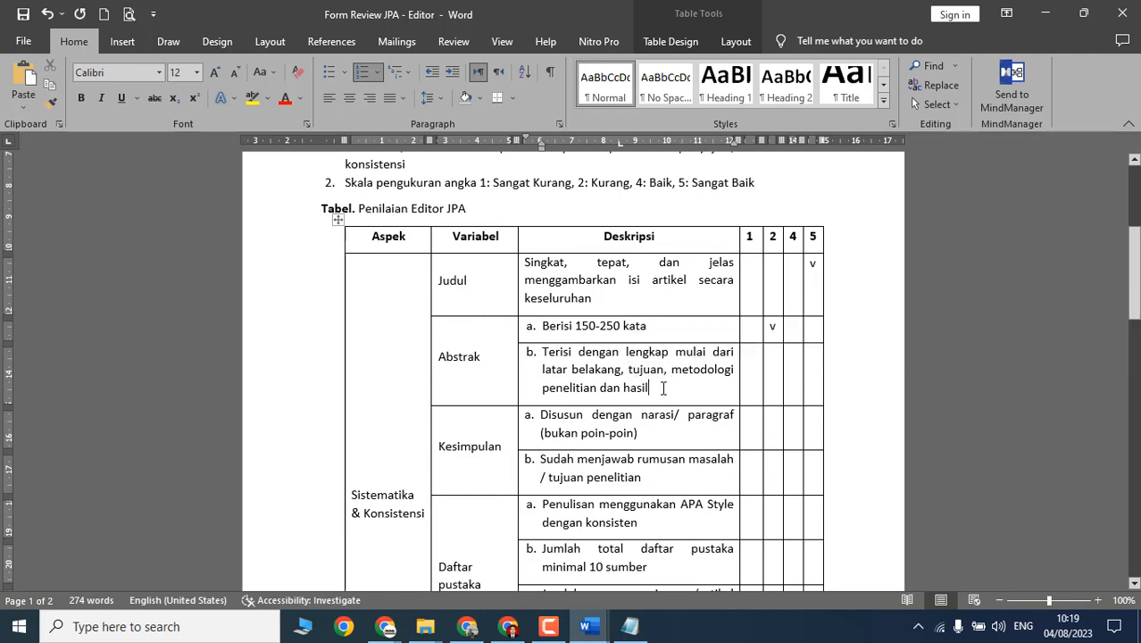
left_click_drag(573, 369, 602, 369)
left_click(649, 369)
double_click(628, 387)
key("alt+Tab")
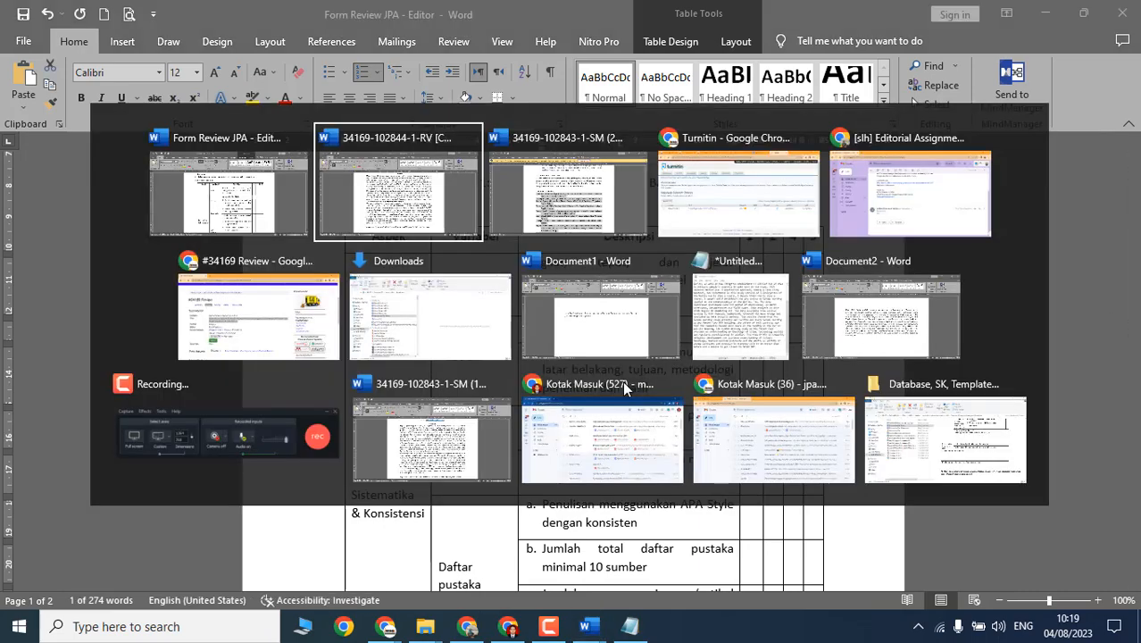
scroll(546, 317, "down", 15)
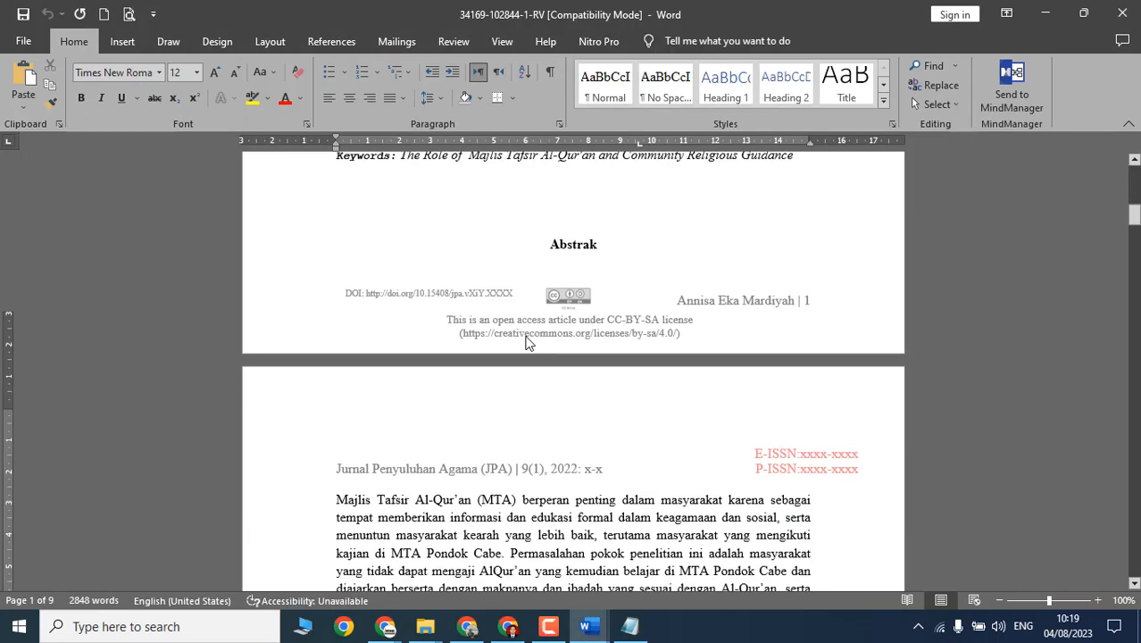
scroll(491, 342, "up", 6)
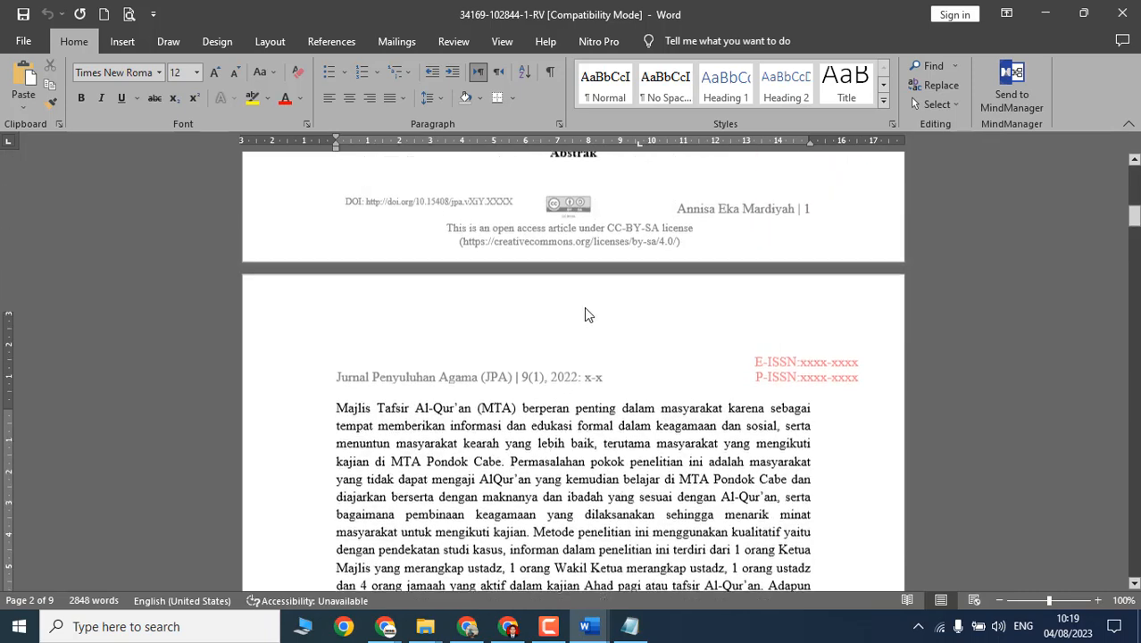
scroll(390, 359, "down", 4)
left_click(389, 357)
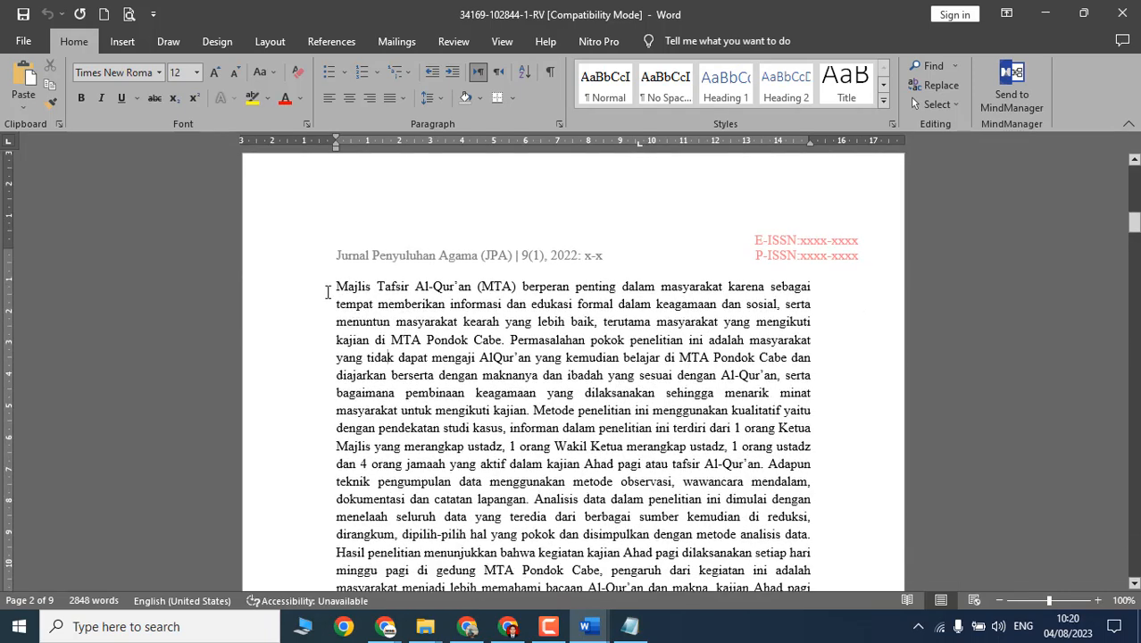
left_click_drag(345, 289, 547, 341)
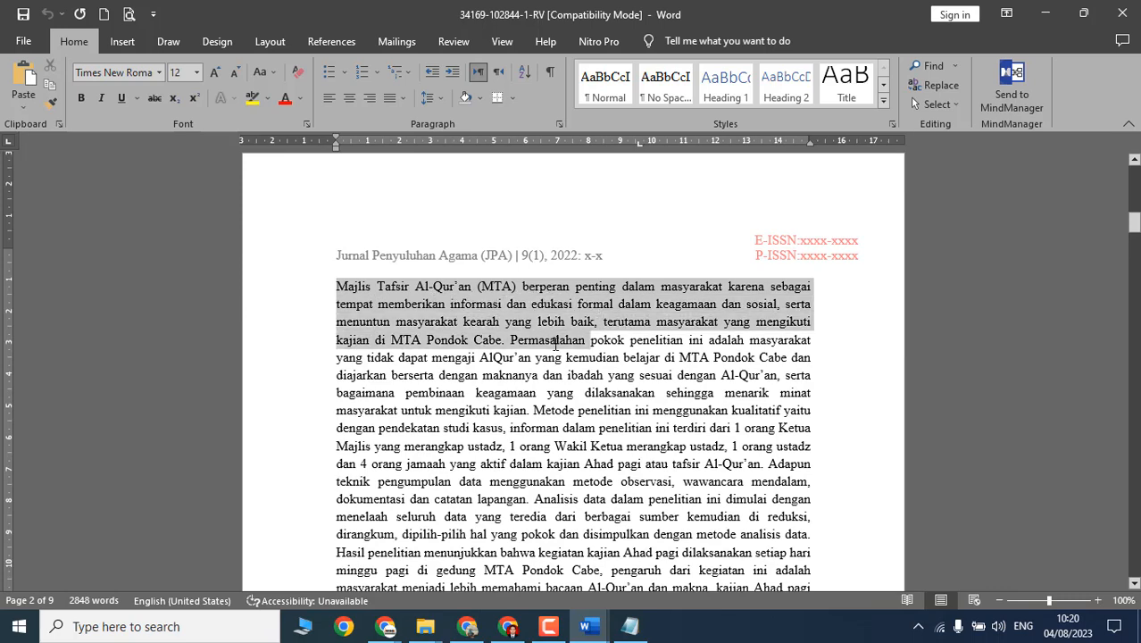
key("alt+Tab")
left_click_drag(648, 388, 666, 369)
left_click(628, 369)
key("alt+Tab")
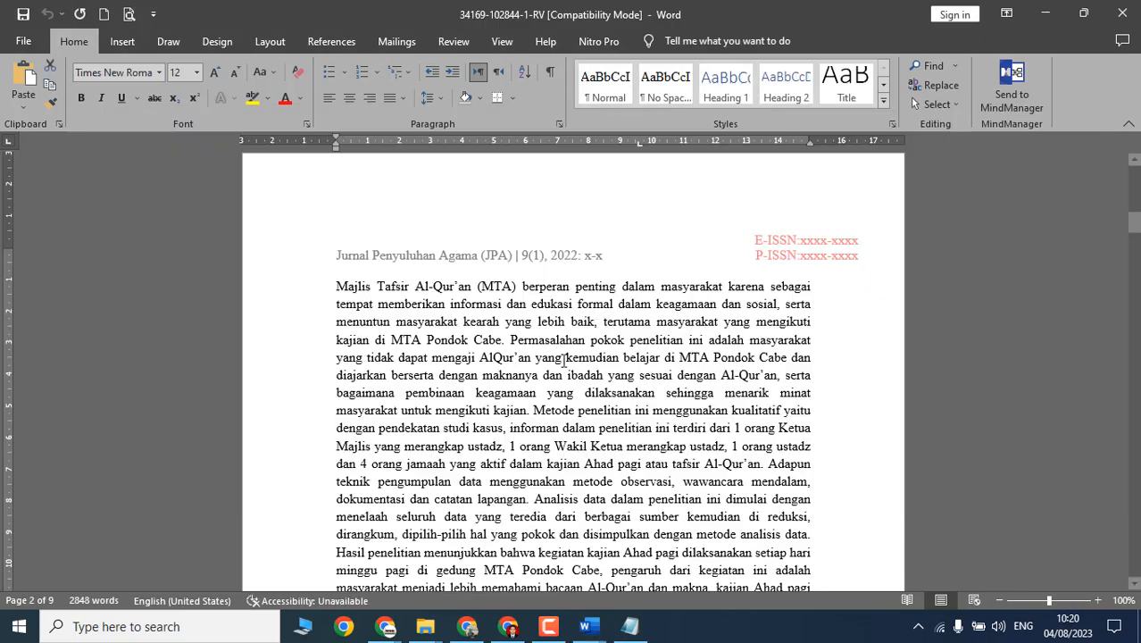
scroll(537, 298, "down", 2)
left_click(538, 295)
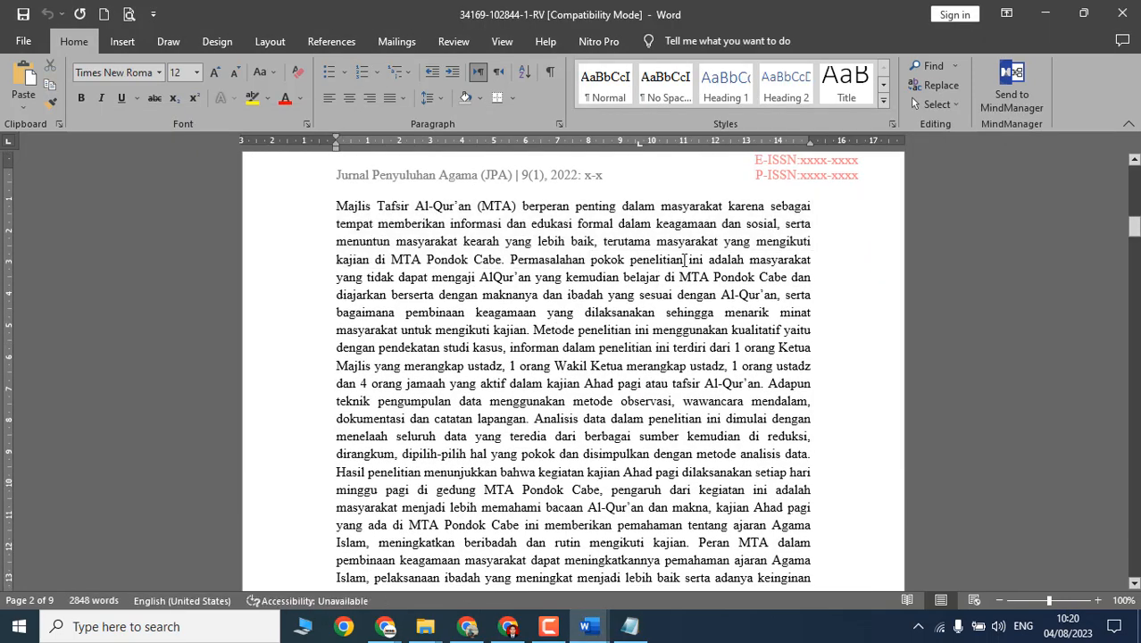
left_click_drag(544, 259, 773, 314)
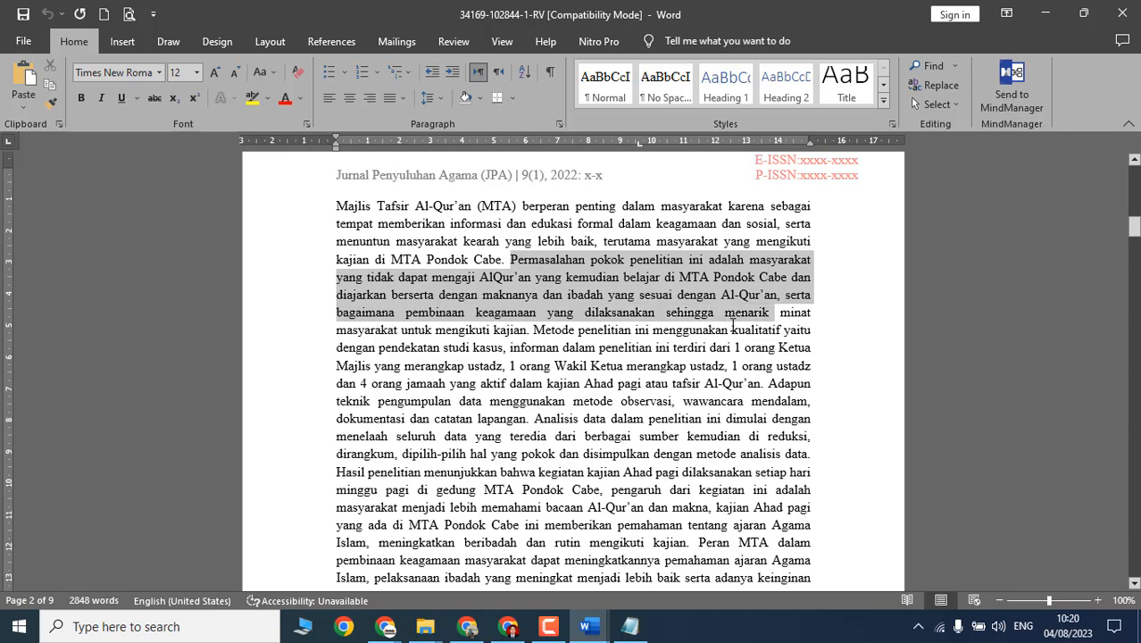
left_click_drag(432, 277, 777, 295)
left_click_drag(535, 329, 784, 330)
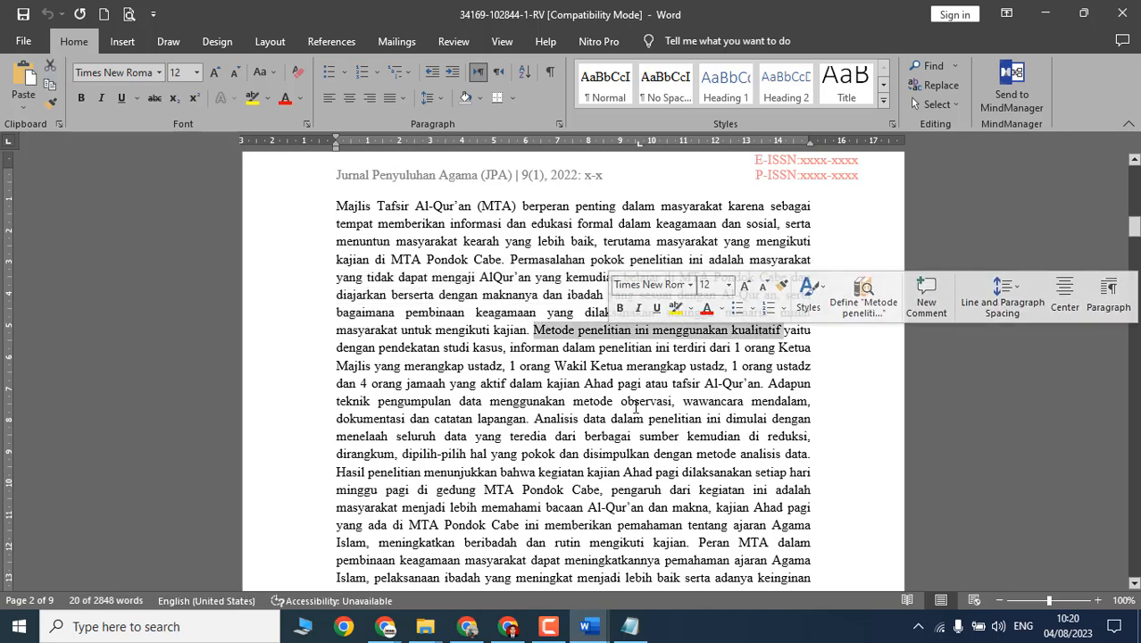
key("alt+Tab")
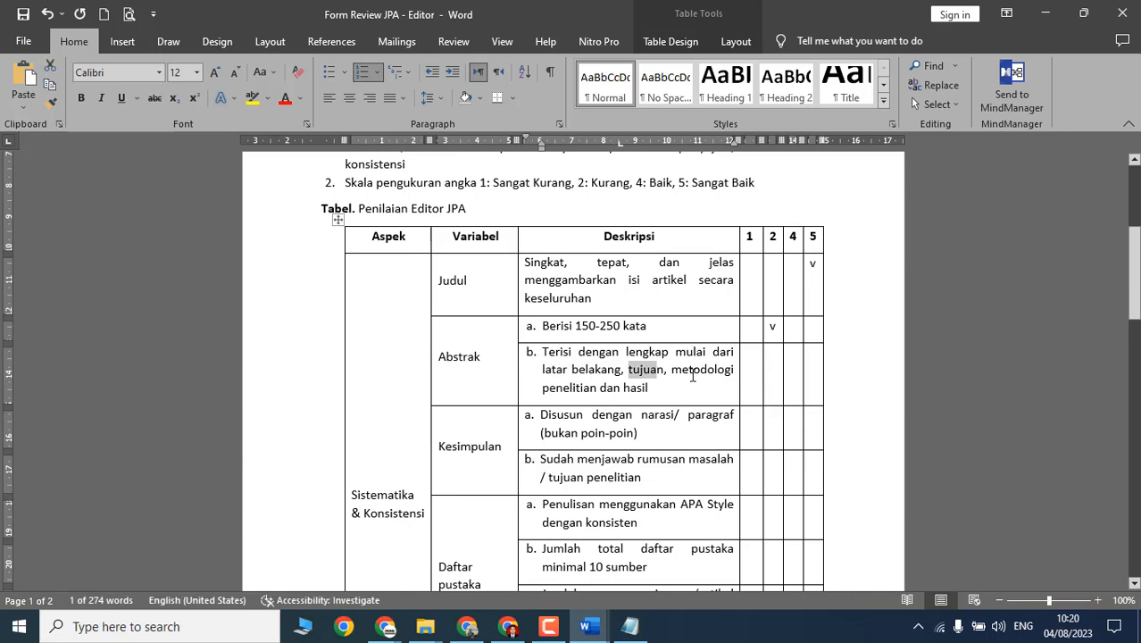
key("alt+Tab")
scroll(579, 357, "down", 5)
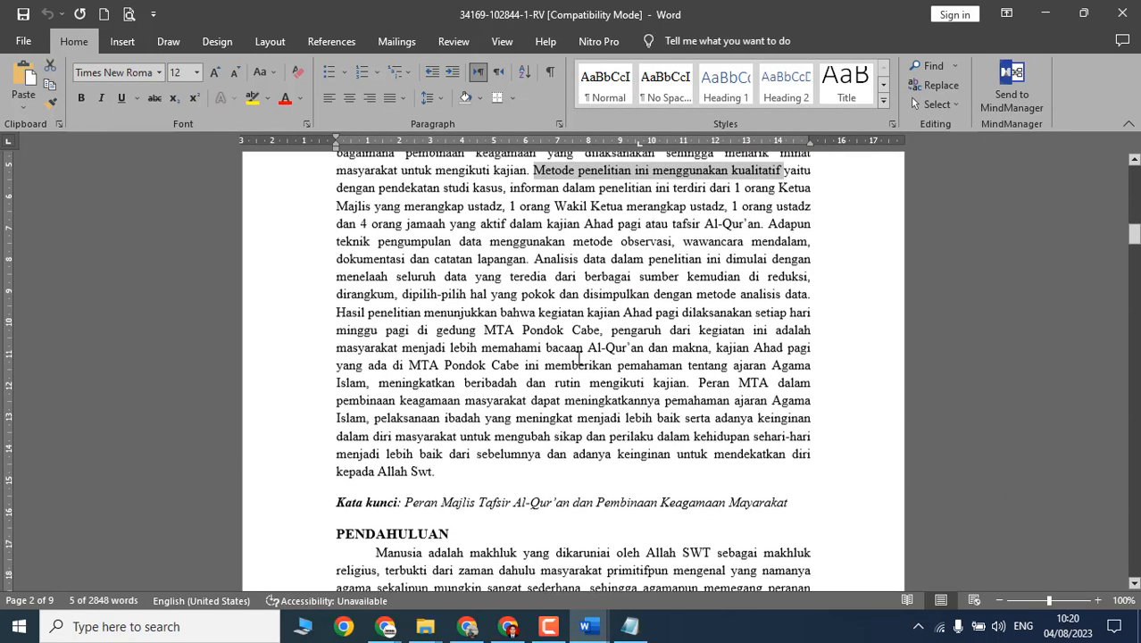
left_click_drag(336, 311, 714, 328)
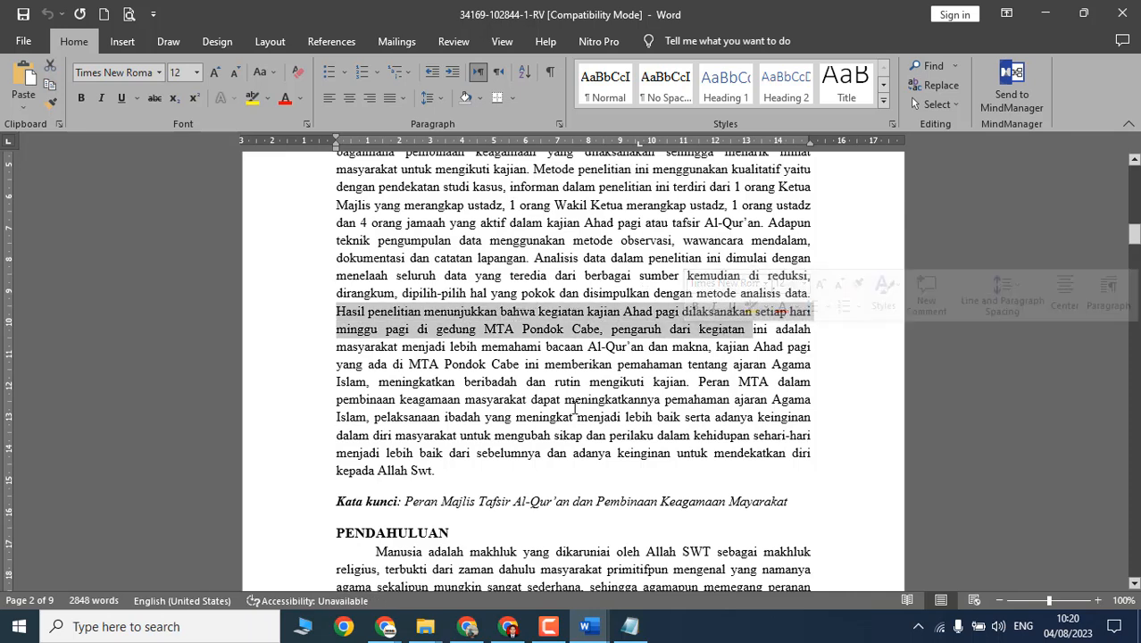
key("ctrl+c")
key("alt+Tab")
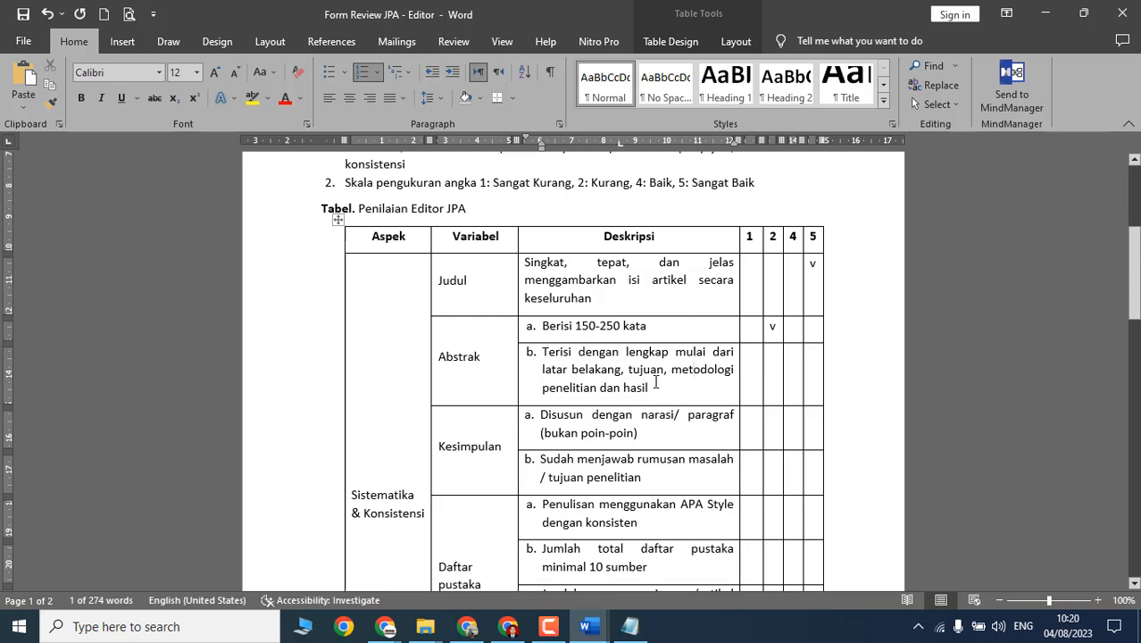
Step: Mark Abstrak criterion b with a v under score 2
left_click_drag(656, 382, 542, 352)
scroll(673, 418, "up", 2)
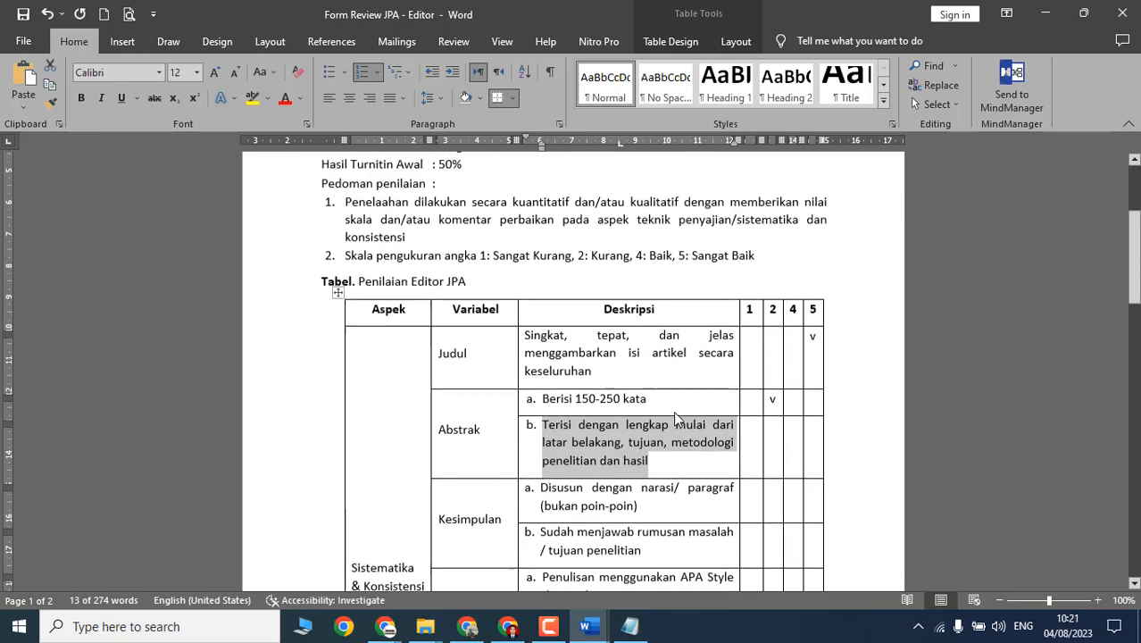
left_click(776, 463)
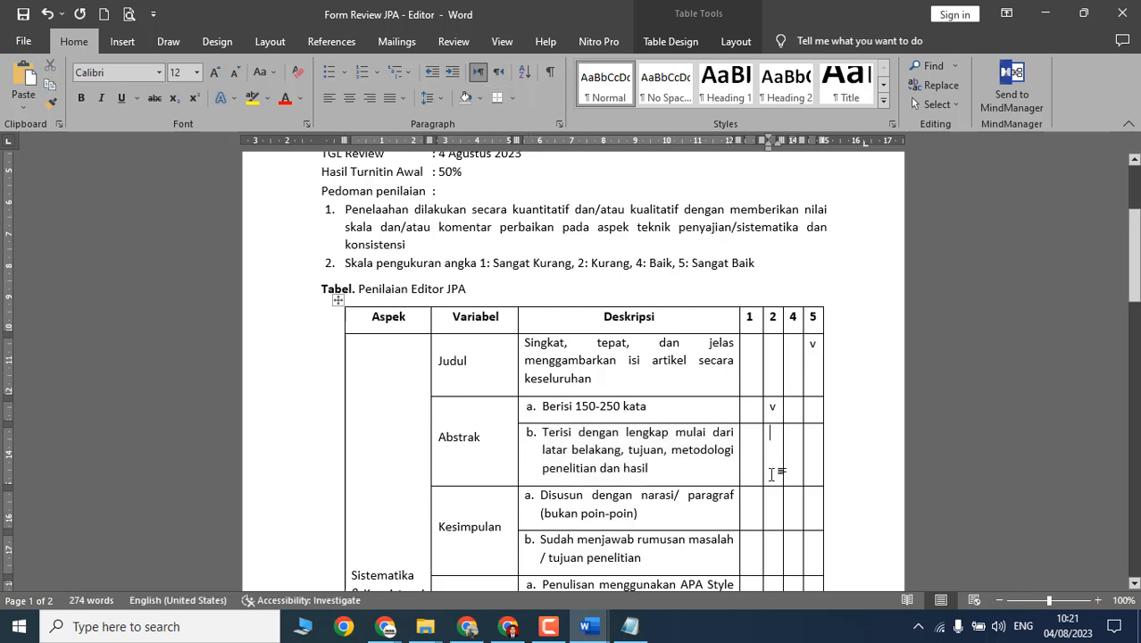
type("v")
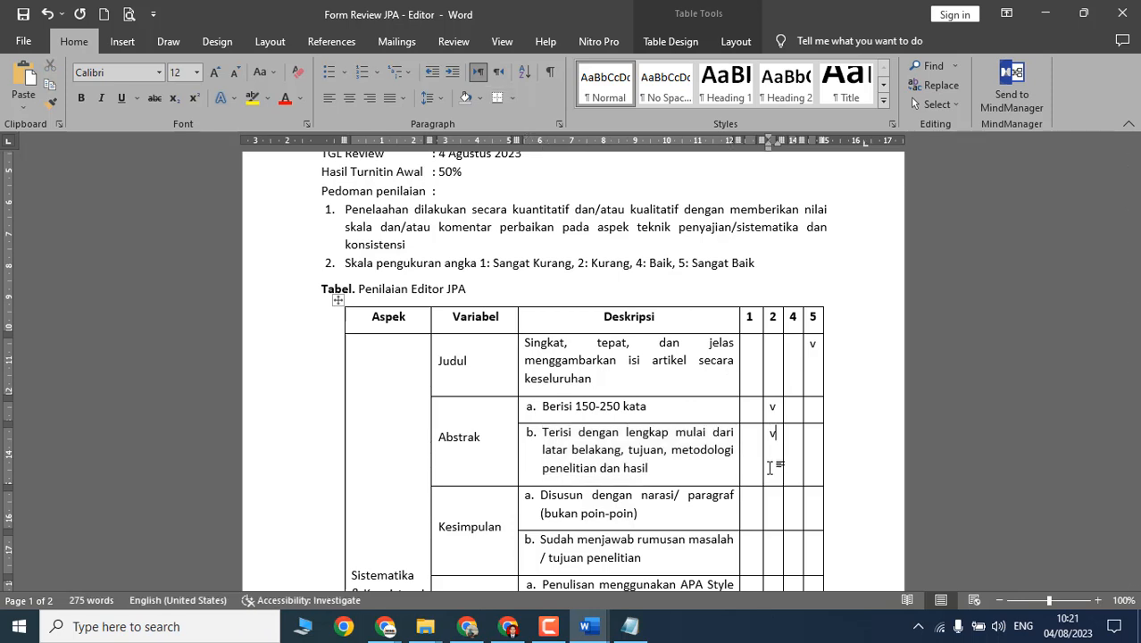
scroll(769, 467, "down", 2)
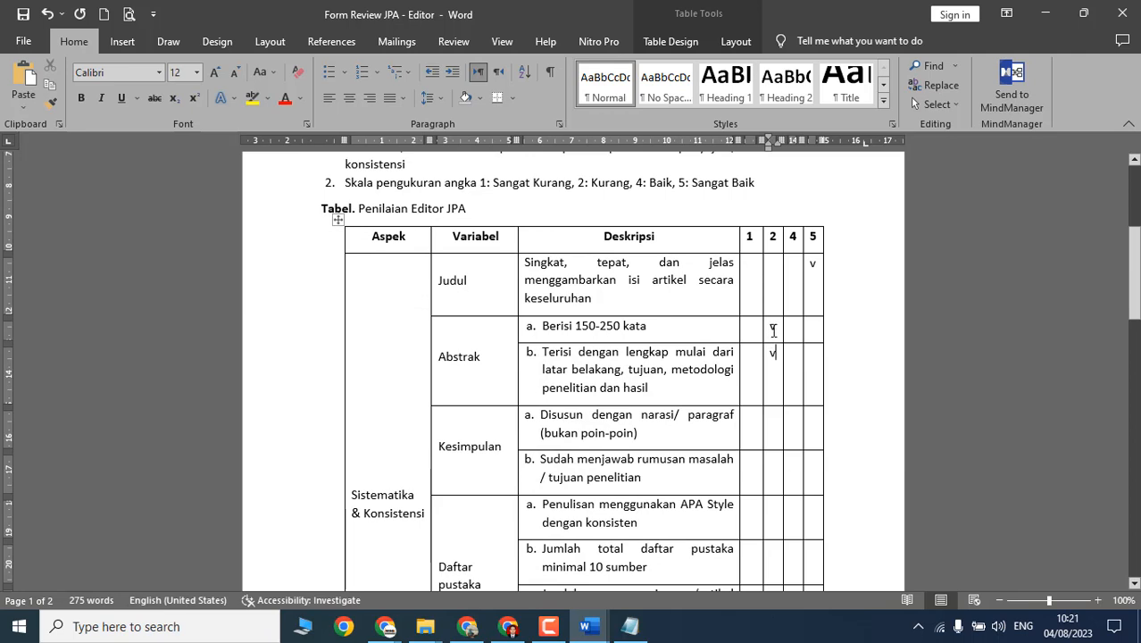
Step: Replace the v marks with numerals: Judul 5, Abstrak criteria a and b 2
left_click(772, 328)
right_click(774, 330)
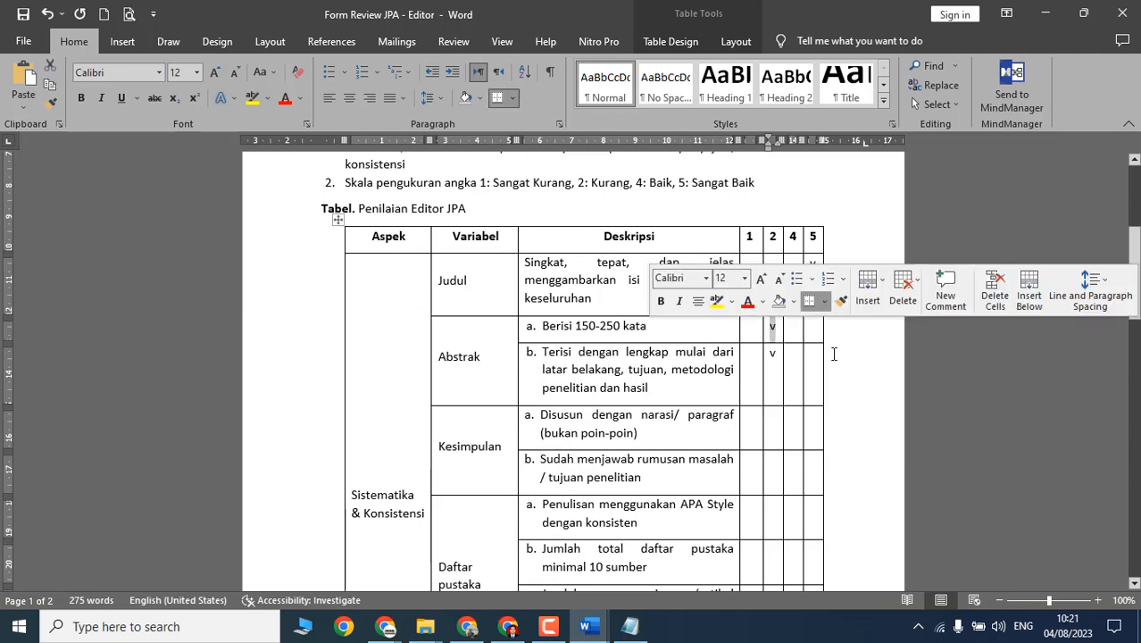
type("2")
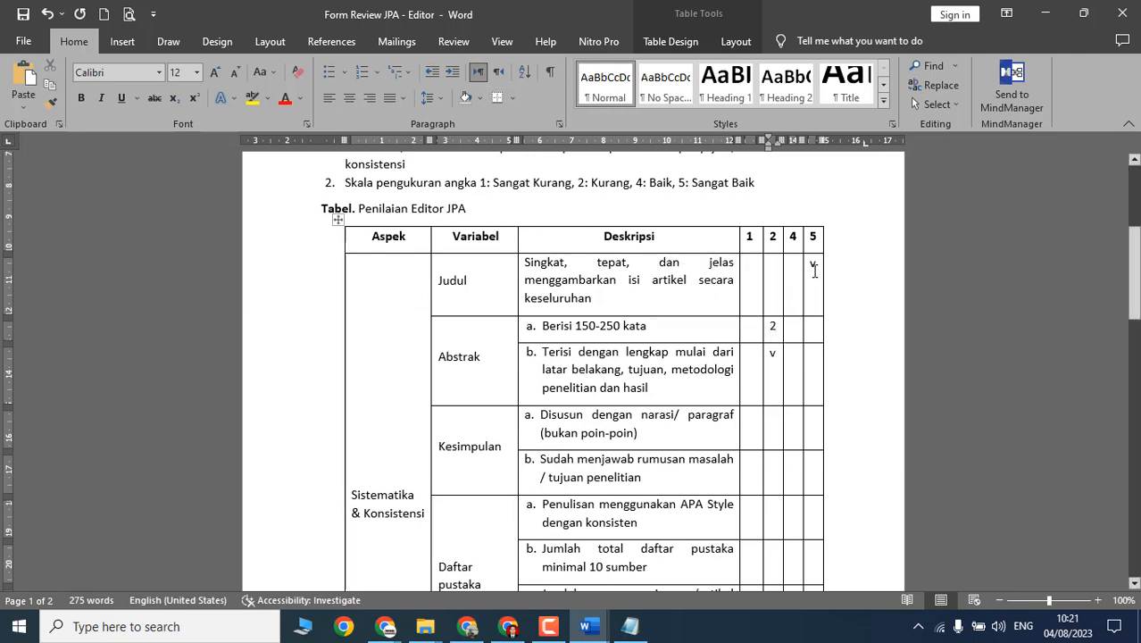
double_click(814, 265)
right_click(815, 267)
type("5")
double_click(773, 354)
right_click(773, 358)
type("2")
Step: Move to the first Kesimpulan criterion and go back to the manuscript
scroll(762, 401, "down", 3)
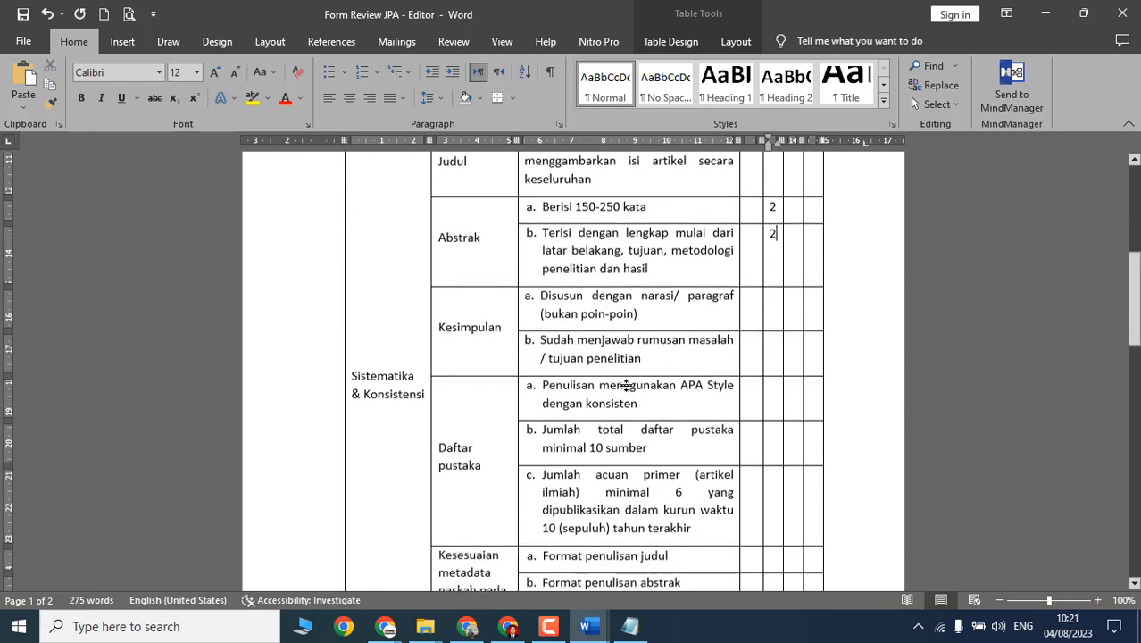
left_click(582, 315)
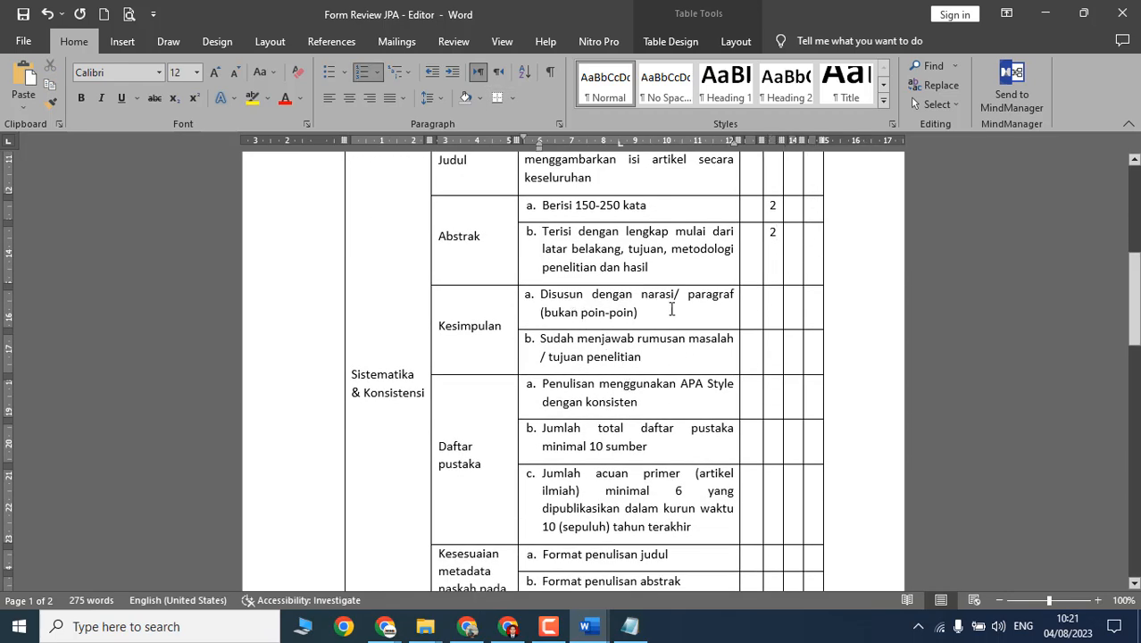
key("alt+Tab")
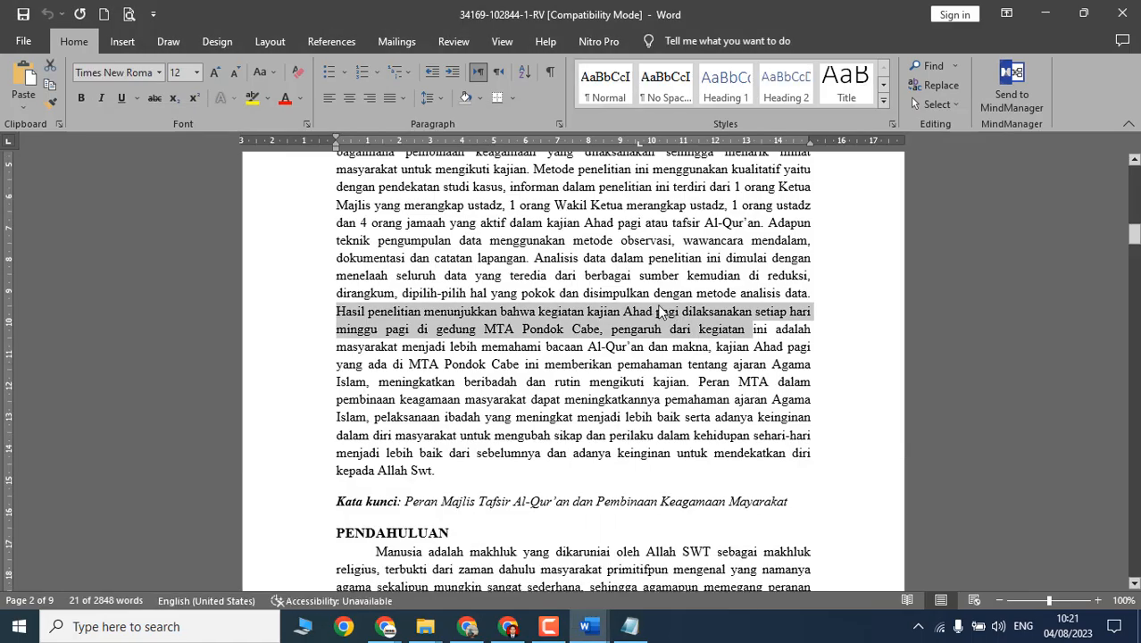
Step: Review the manuscript's conclusions and score Kesimpulan criterion a as 1
left_click_drag(1135, 223, 1134, 465)
scroll(603, 444, "down", 1)
scroll(603, 444, "up", 15)
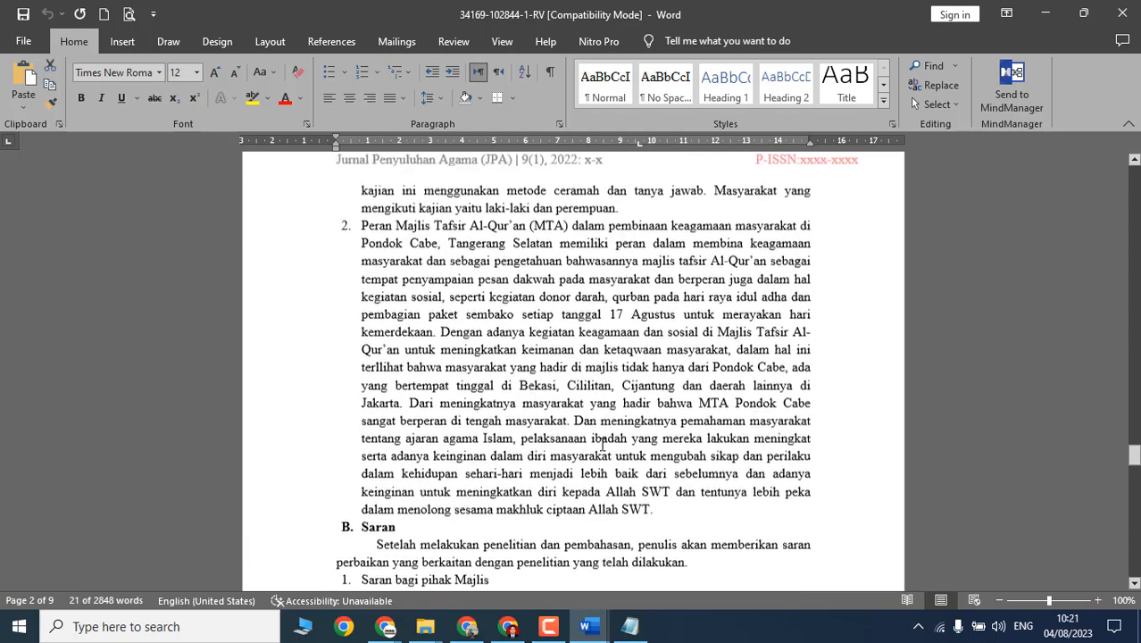
scroll(365, 412, "down", 12)
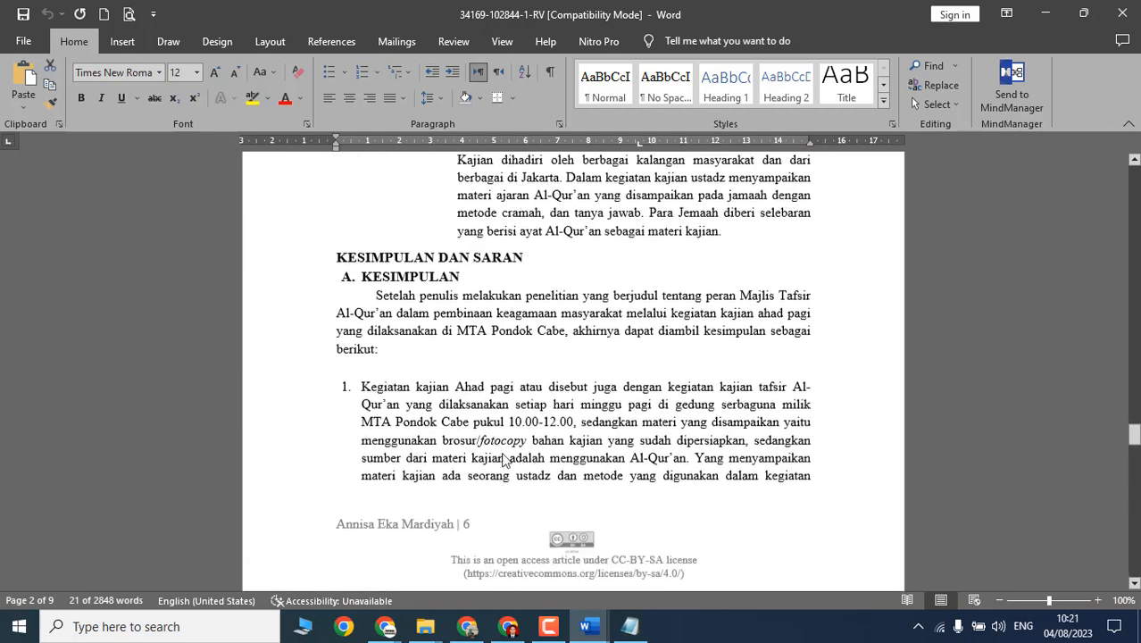
key("alt+Tab")
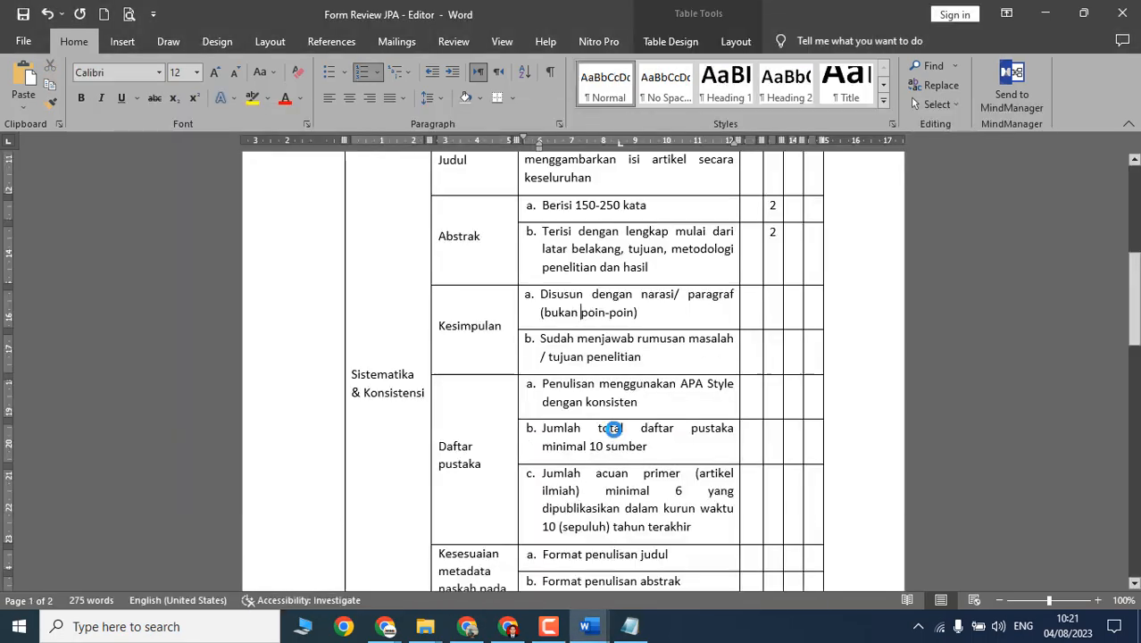
left_click(750, 312)
scroll(869, 383, "up", 5)
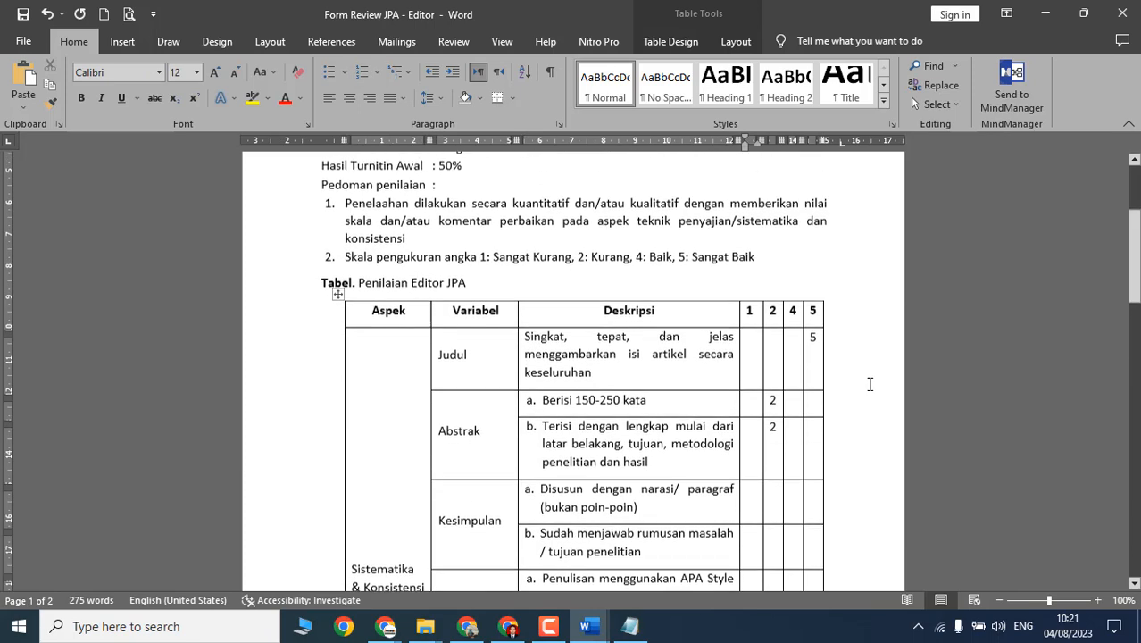
type("1")
scroll(670, 448, "down", 6)
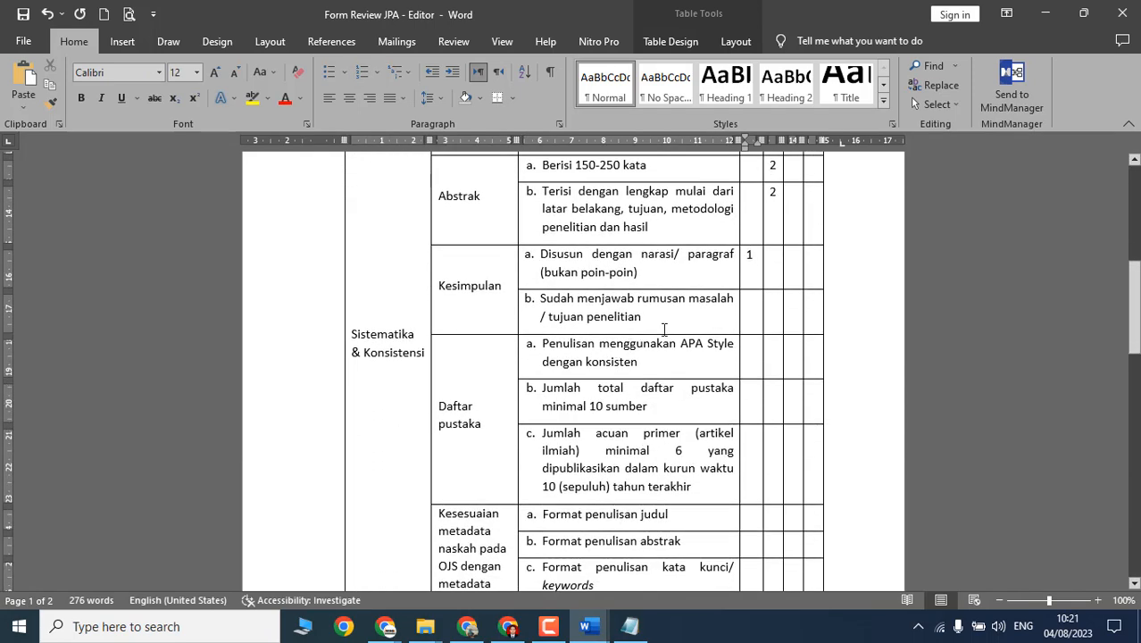
Step: Reread the abstract's results sentences and score Kesimpulan criterion b as 1
key("alt+Tab")
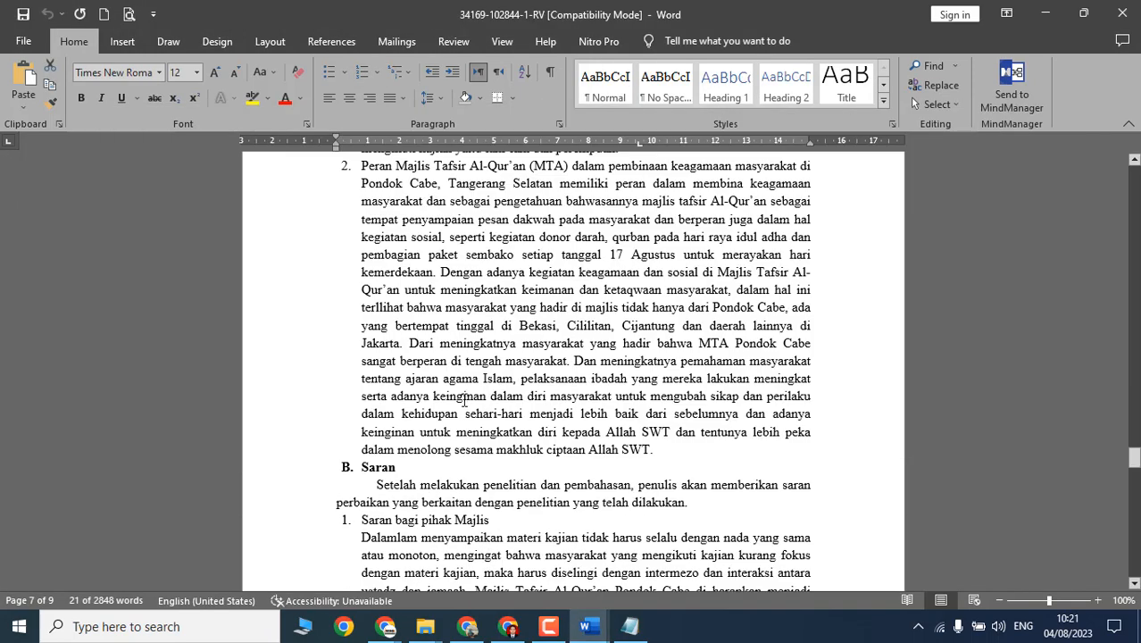
scroll(445, 397, "up", 15)
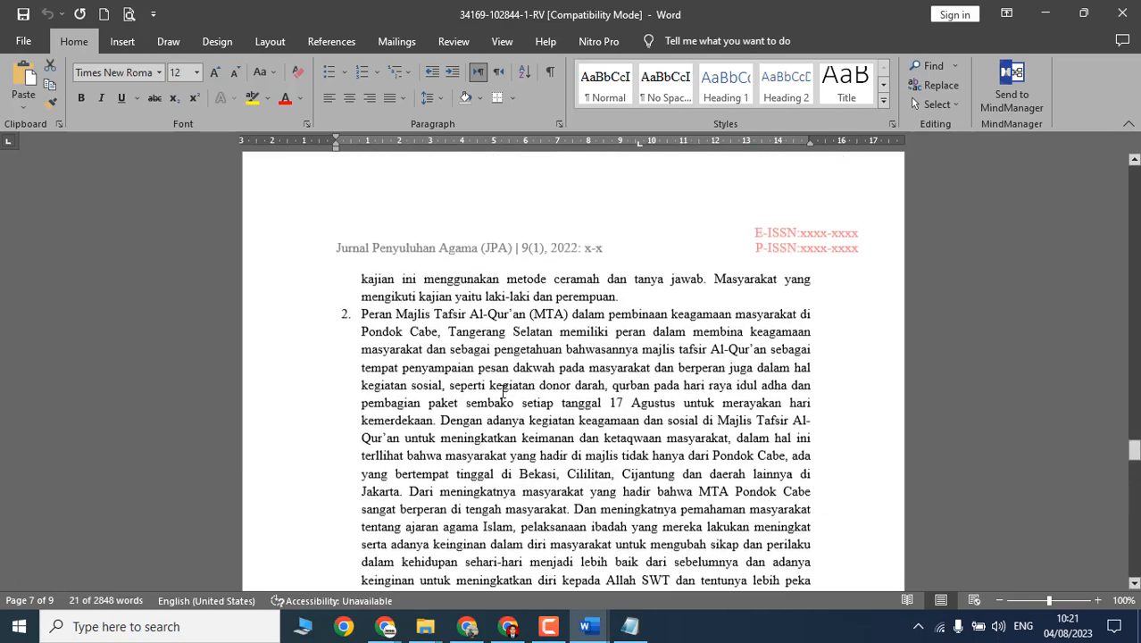
scroll(438, 358, "up", 1)
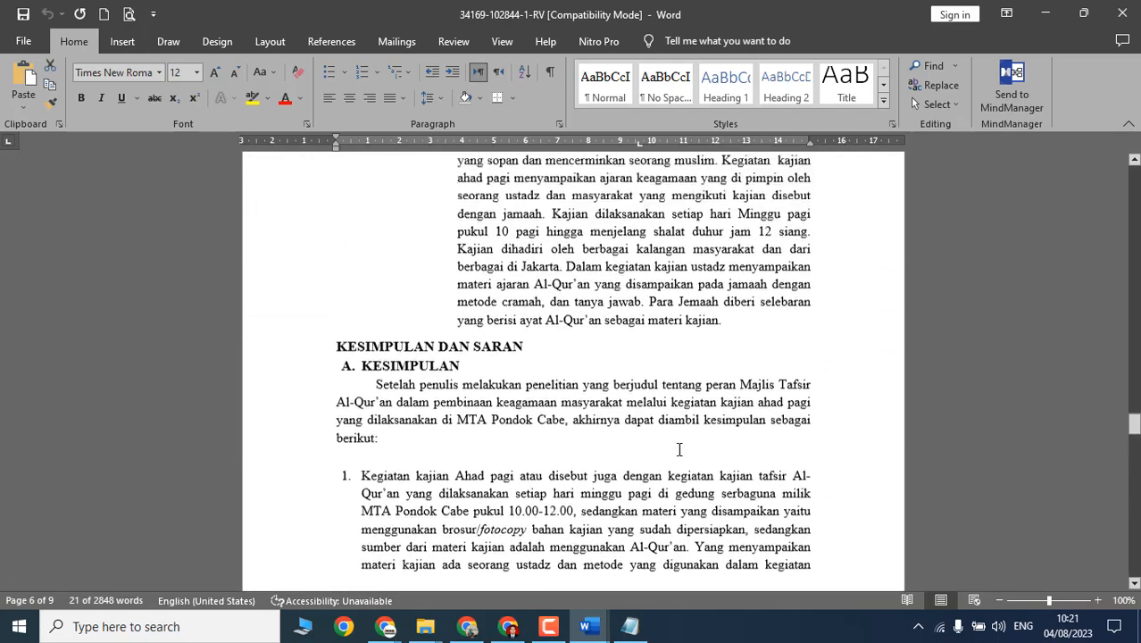
left_click_drag(1134, 421, 1132, 336)
scroll(668, 401, "down", 10)
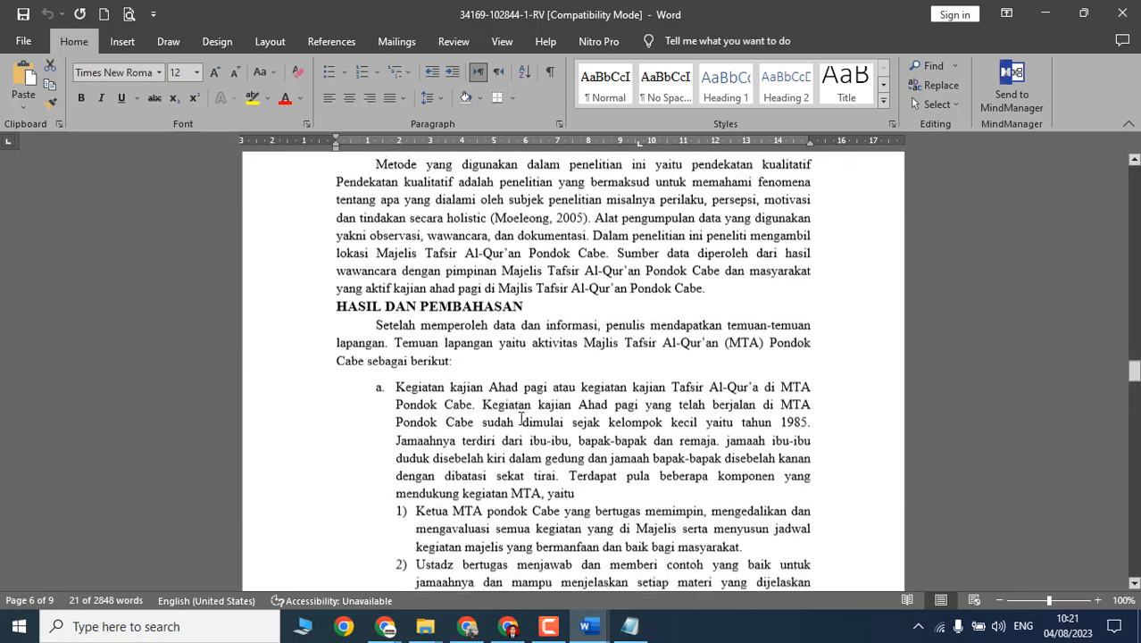
scroll(536, 418, "up", 3)
left_click_drag(1136, 364, 1137, 240)
scroll(657, 257, "up", 4)
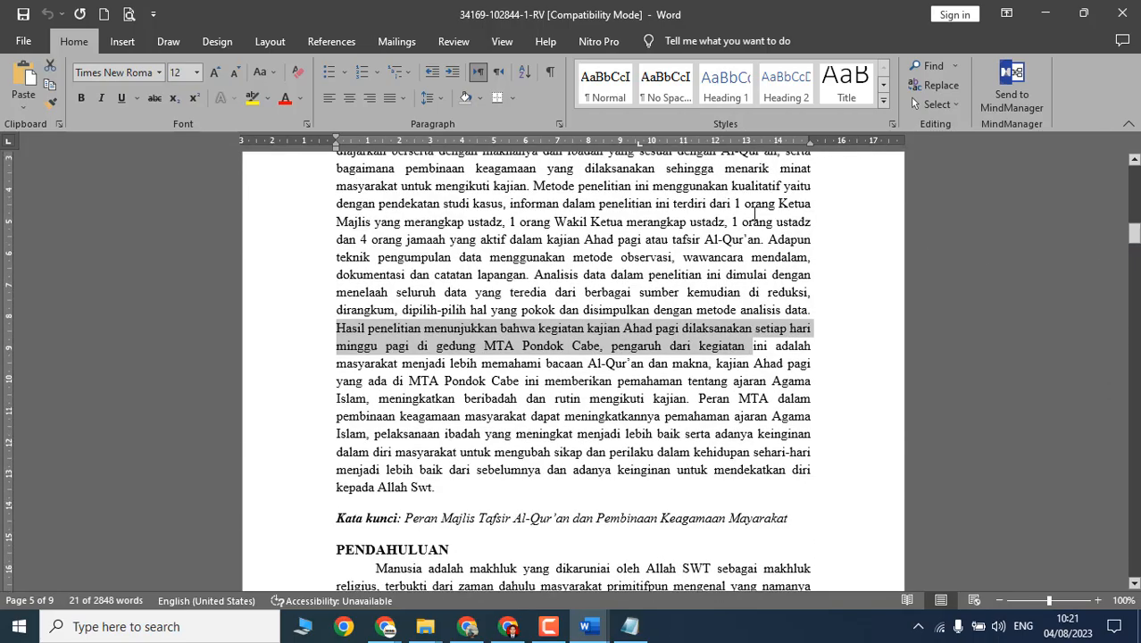
left_click_drag(657, 257, 741, 339)
key("alt+Tab")
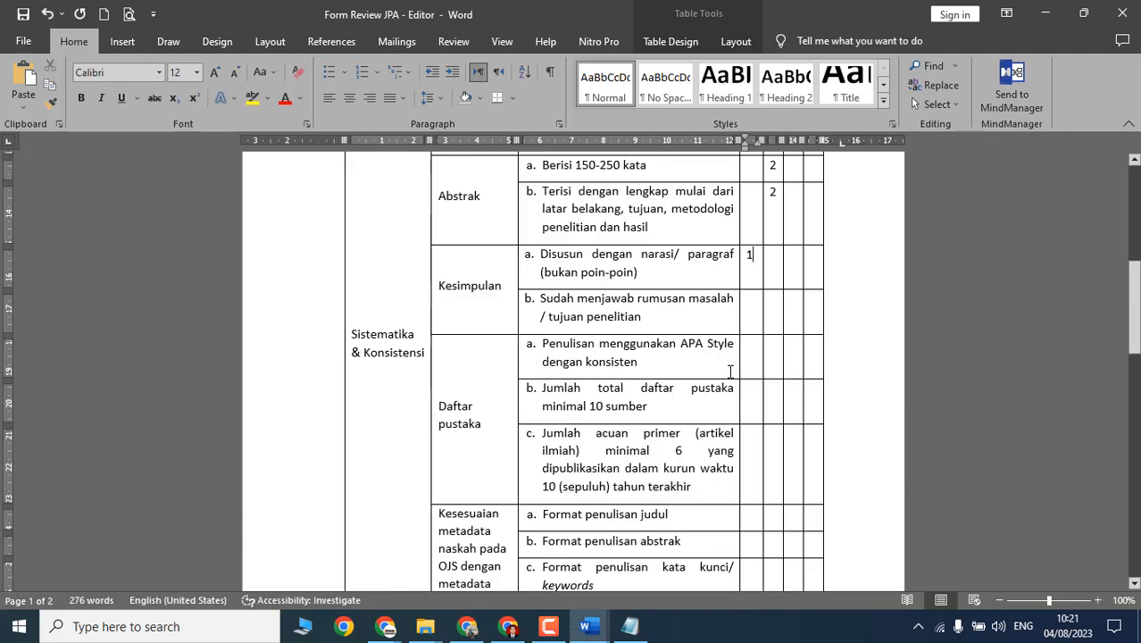
type("1")
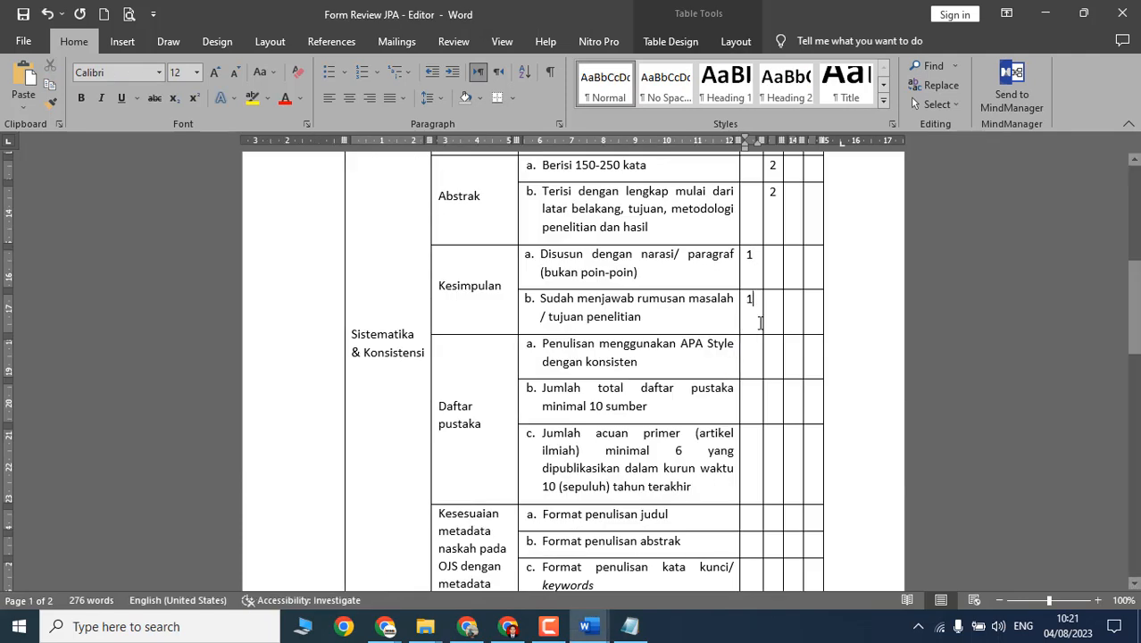
Step: Move the form to the APA Style row and scroll the manuscript to DAFTAR PUSTAKA
left_click(624, 397)
scroll(623, 397, "down", 2)
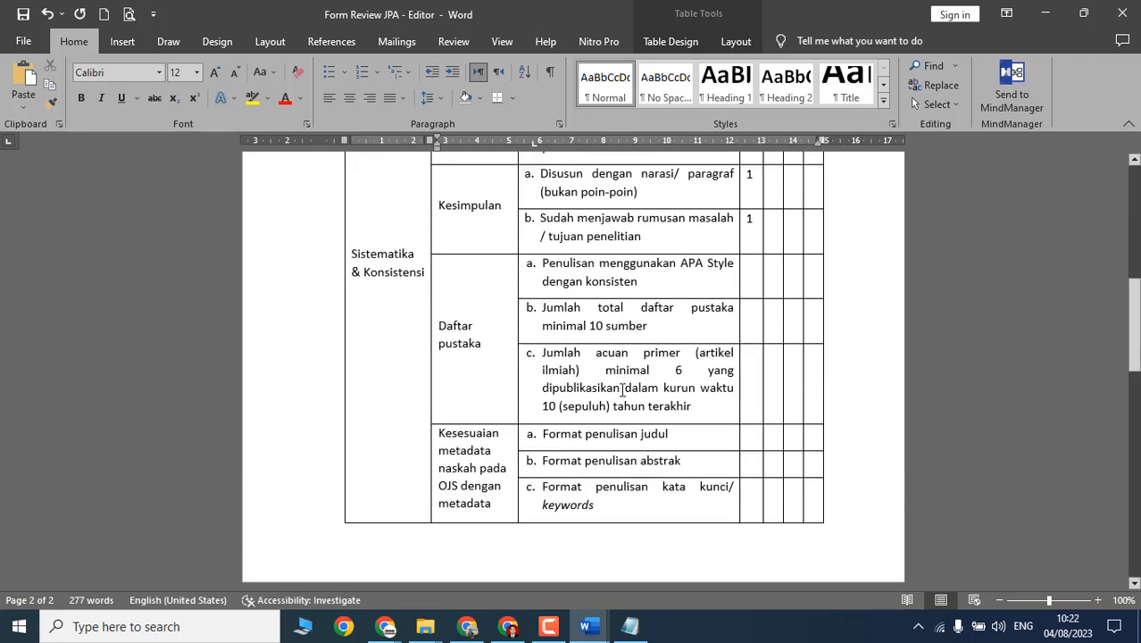
left_click(653, 279)
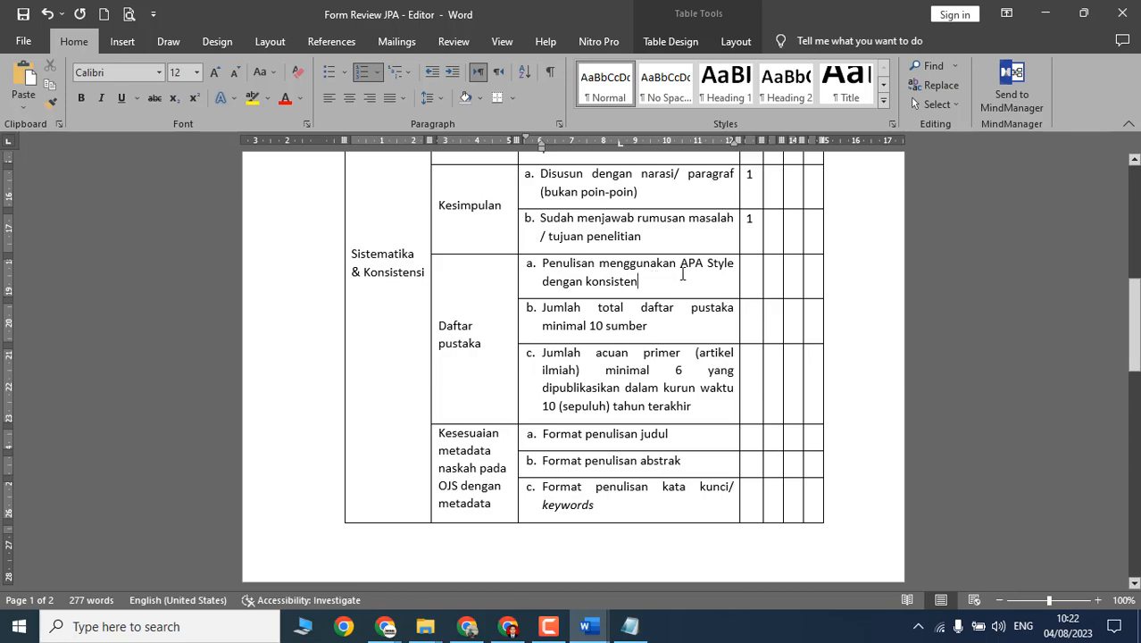
key("alt+Tab")
scroll(571, 366, "down", 5)
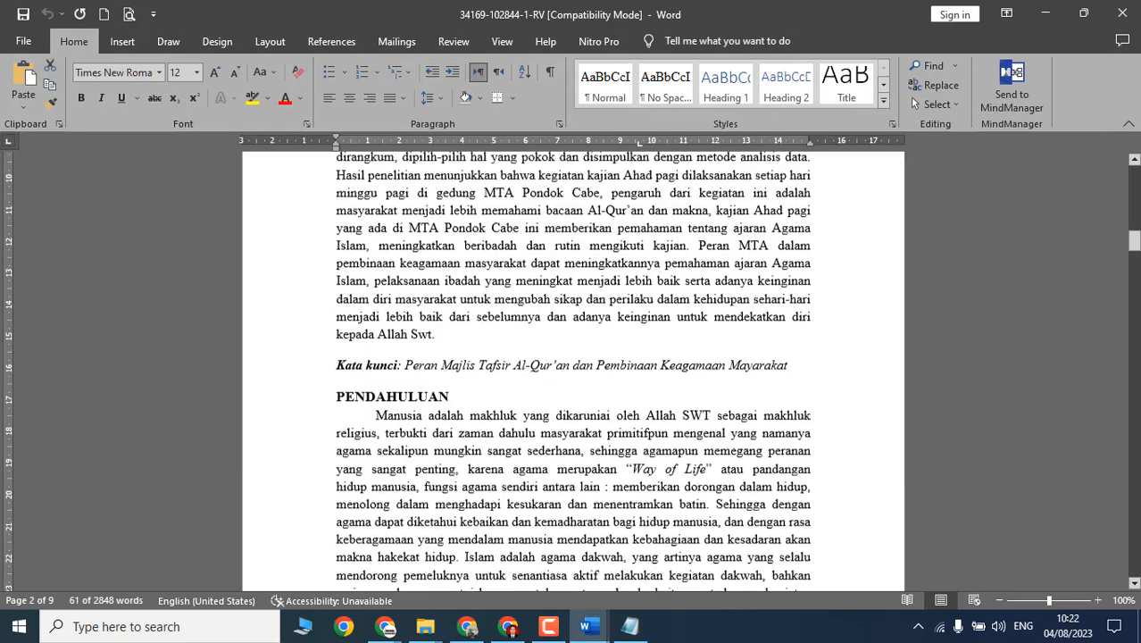
left_click_drag(1134, 284, 1134, 523)
Step: Shorten the first author's given name in the Psikologi Islam reference to 'D'
scroll(483, 335, "up", 3)
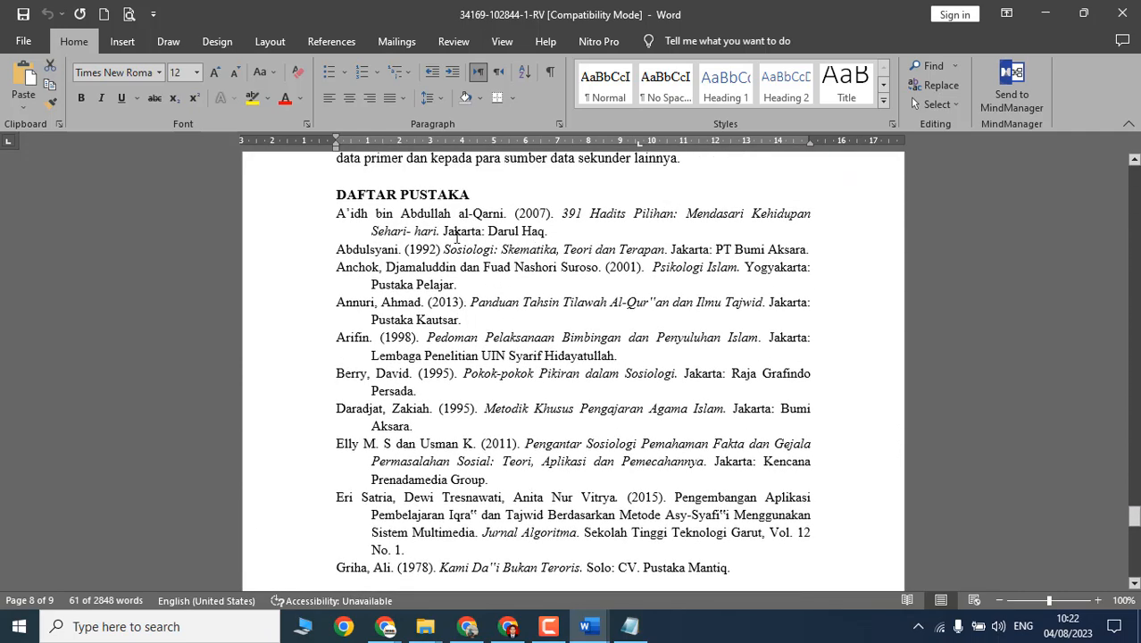
left_click_drag(336, 207, 507, 214)
left_click(342, 278)
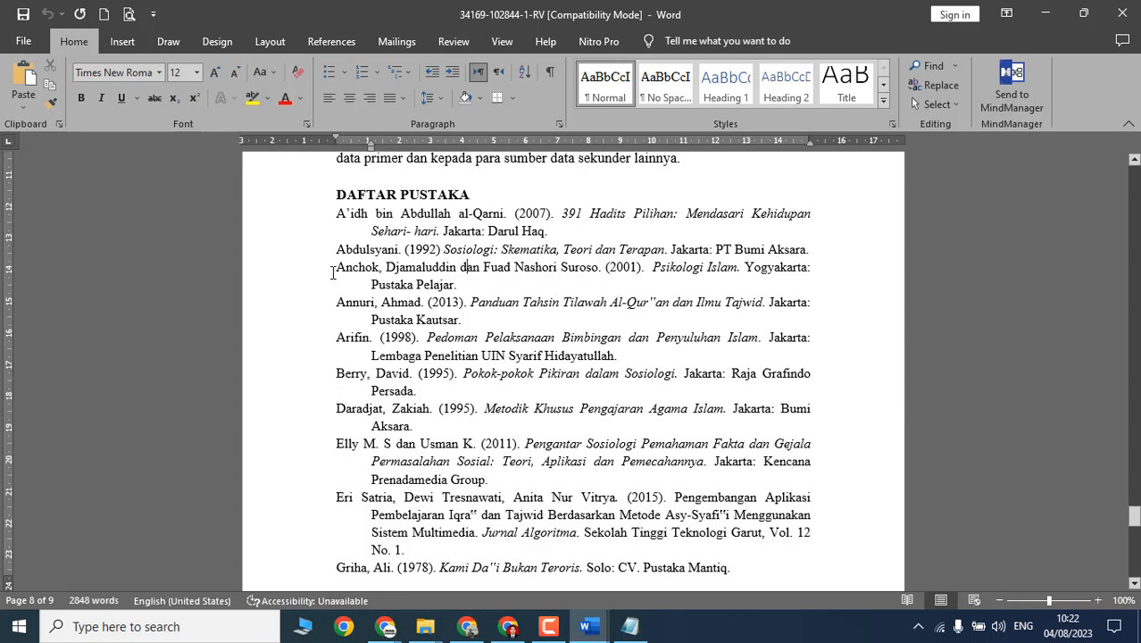
left_click_drag(336, 273, 483, 273)
left_click(354, 274)
double_click(355, 273)
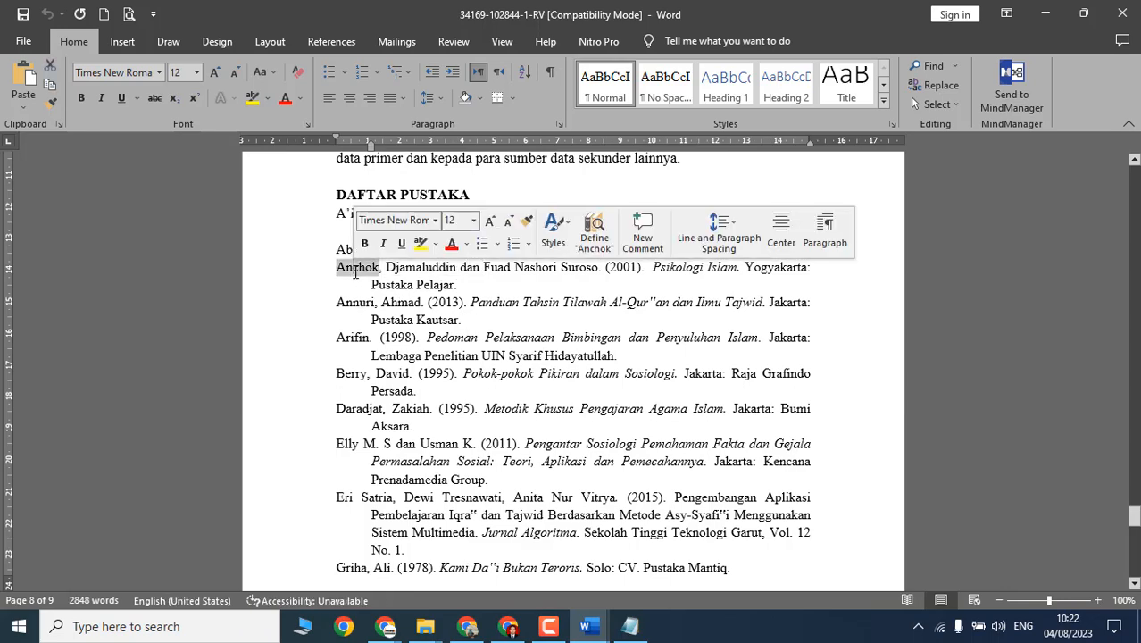
left_click(407, 270)
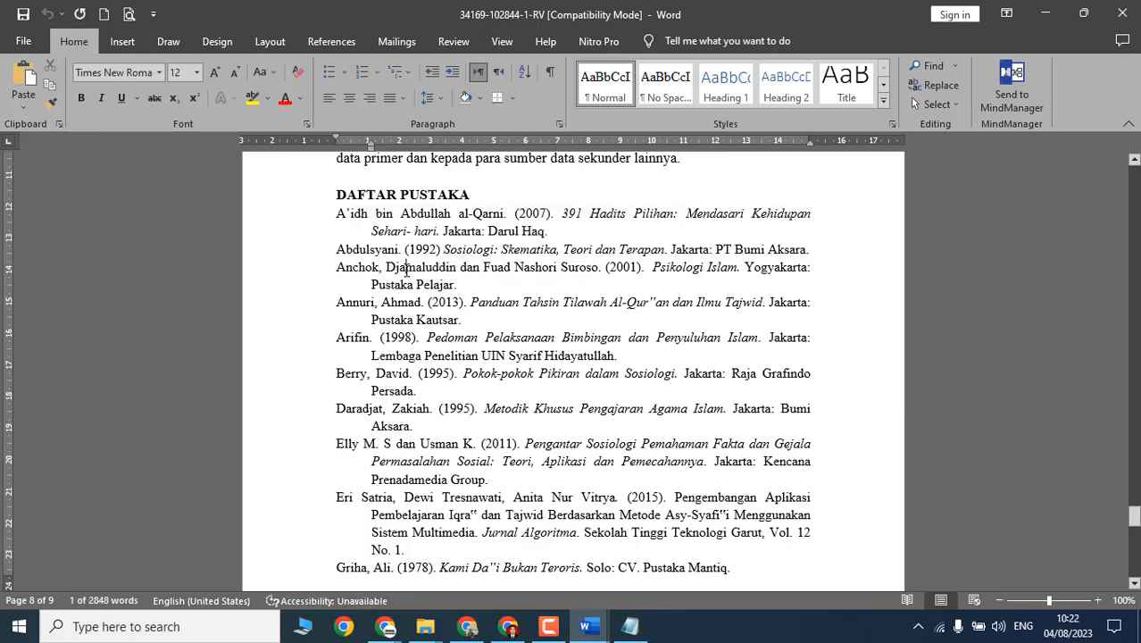
double_click(406, 270)
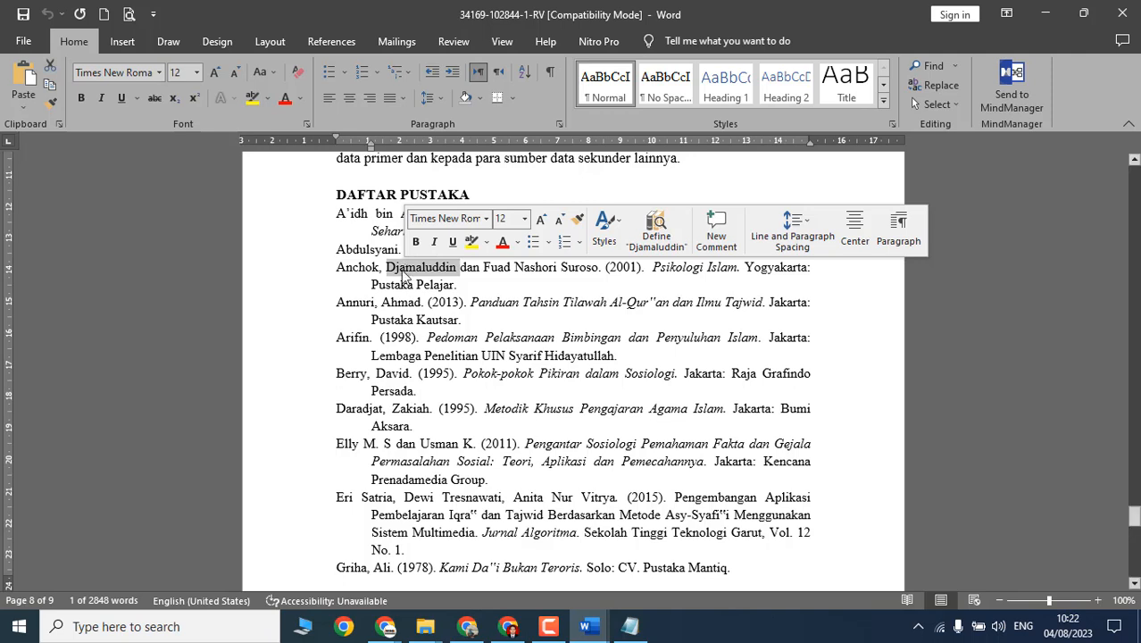
type("D")
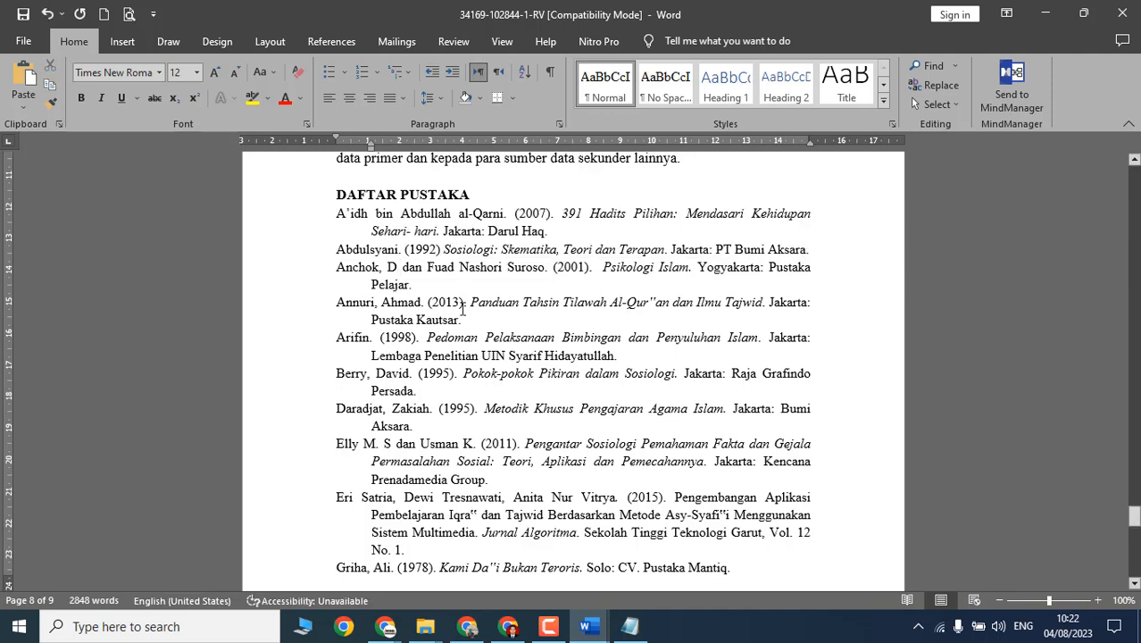
Step: Replace the co-author's given names with initials so it reads 'Suroso, F.N'
double_click(444, 269)
left_click_drag(503, 269, 428, 269)
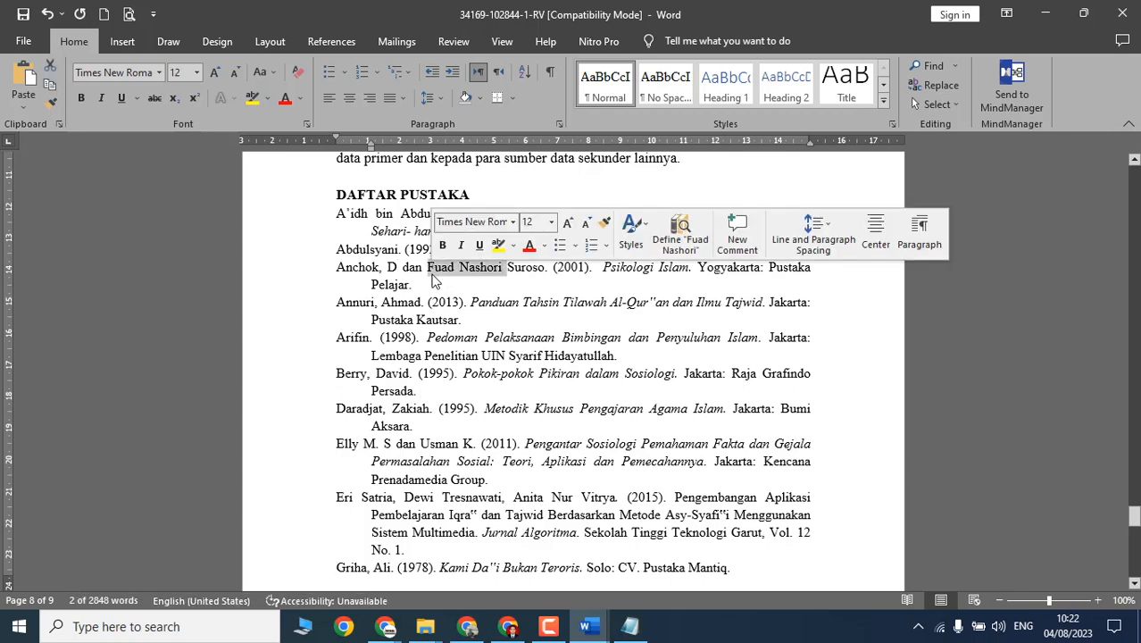
key("Delete")
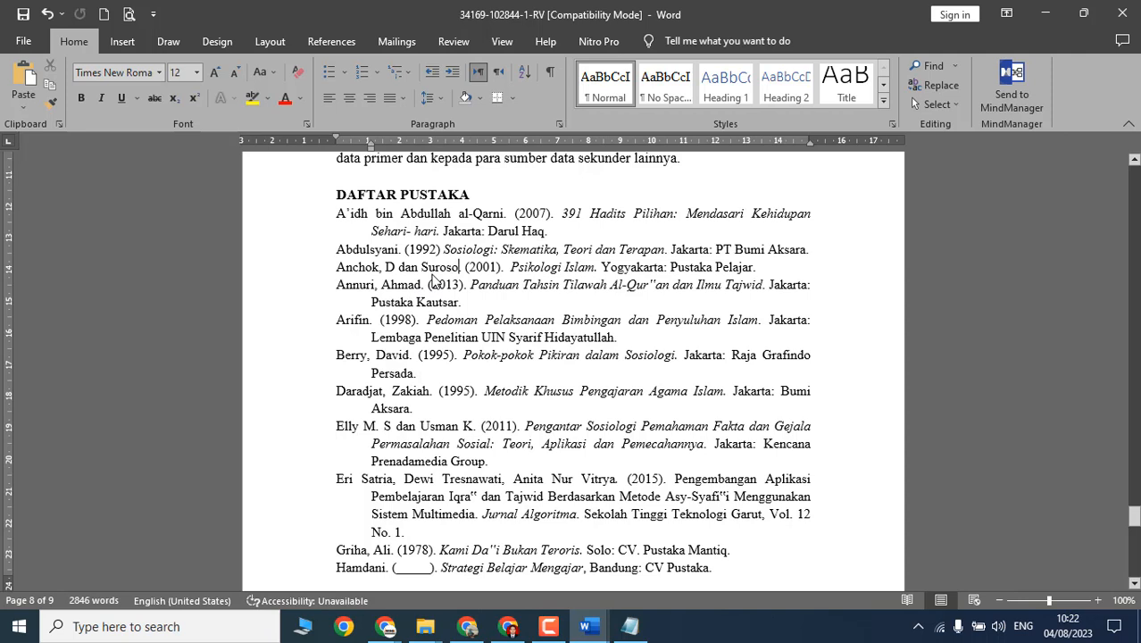
type(", F.N.")
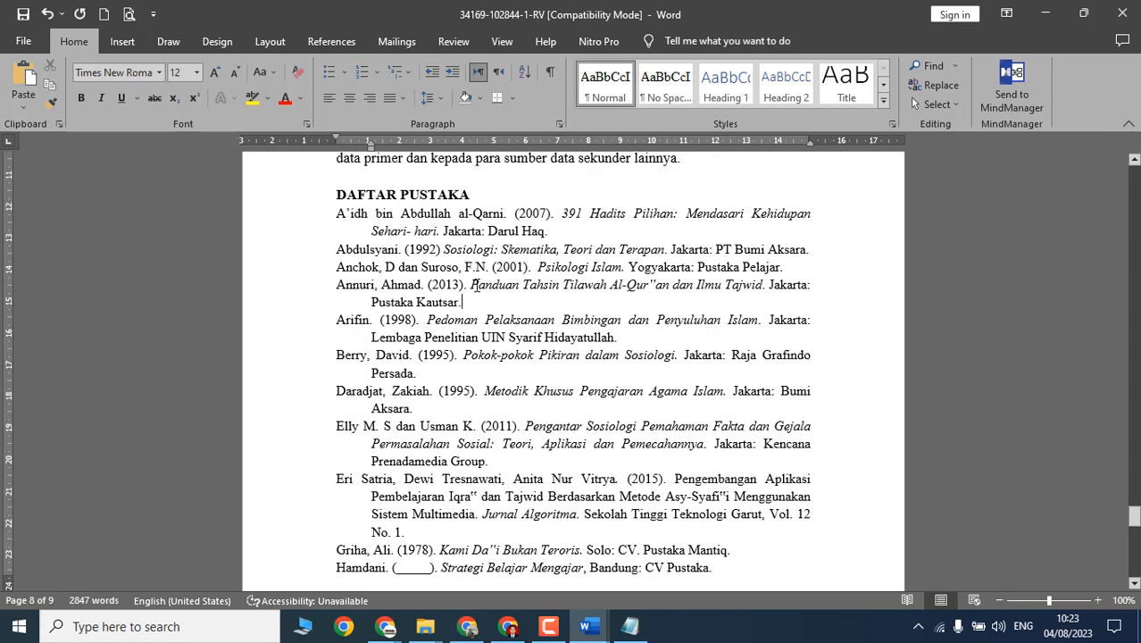
Step: Inspect the Panduan Tahsin reference's italic title and publisher
left_click_drag(525, 286, 761, 285)
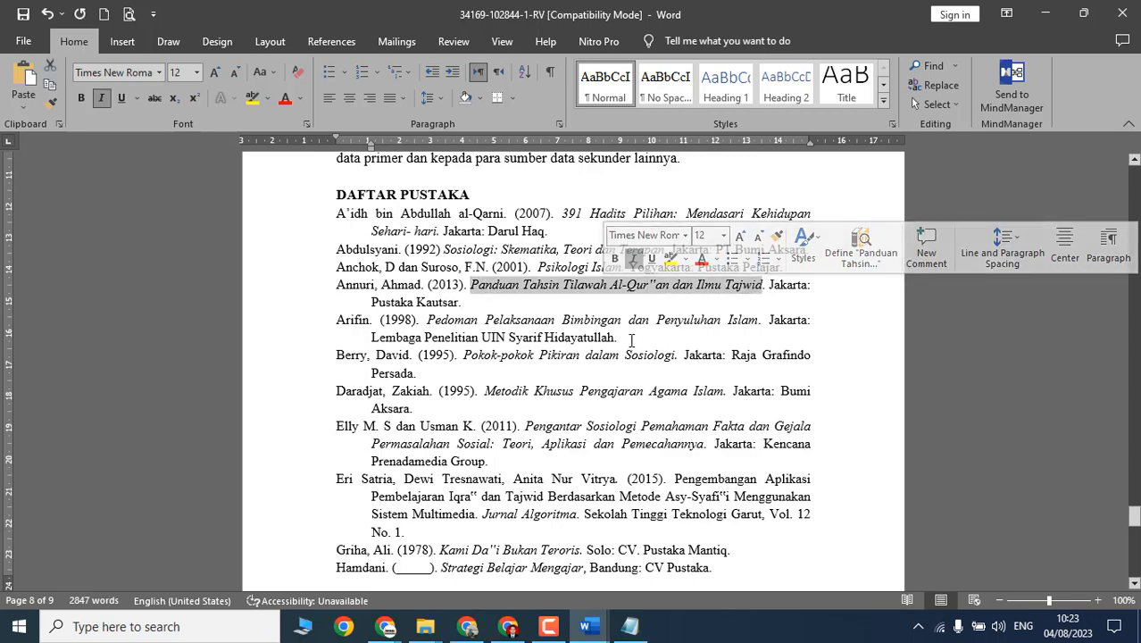
left_click_drag(617, 338, 425, 338)
left_click(476, 285)
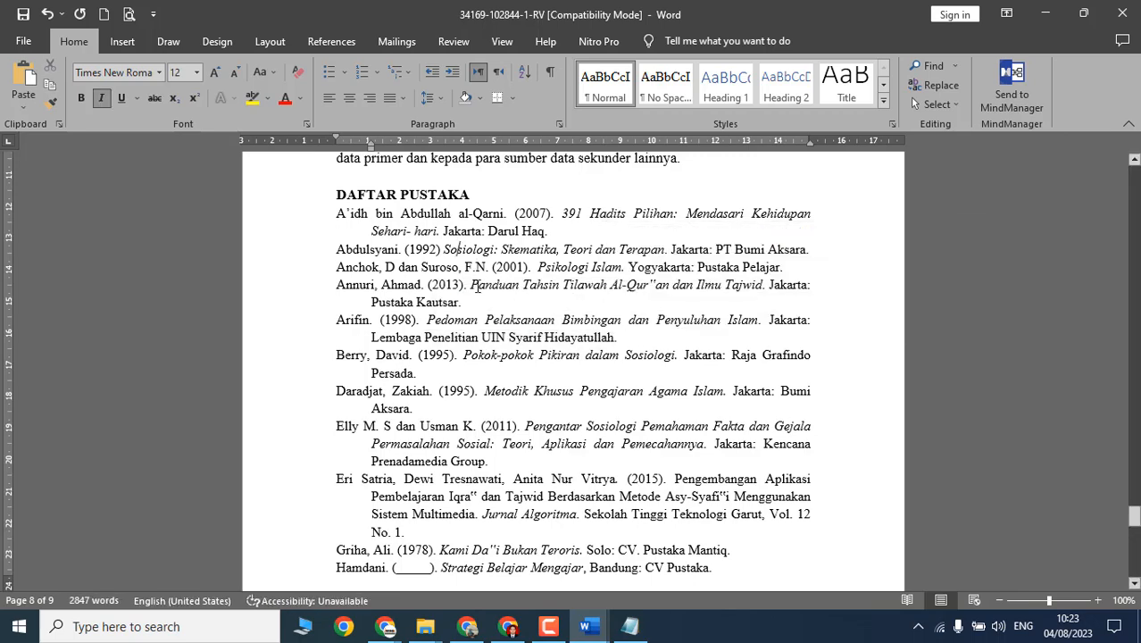
left_click_drag(474, 286, 698, 286)
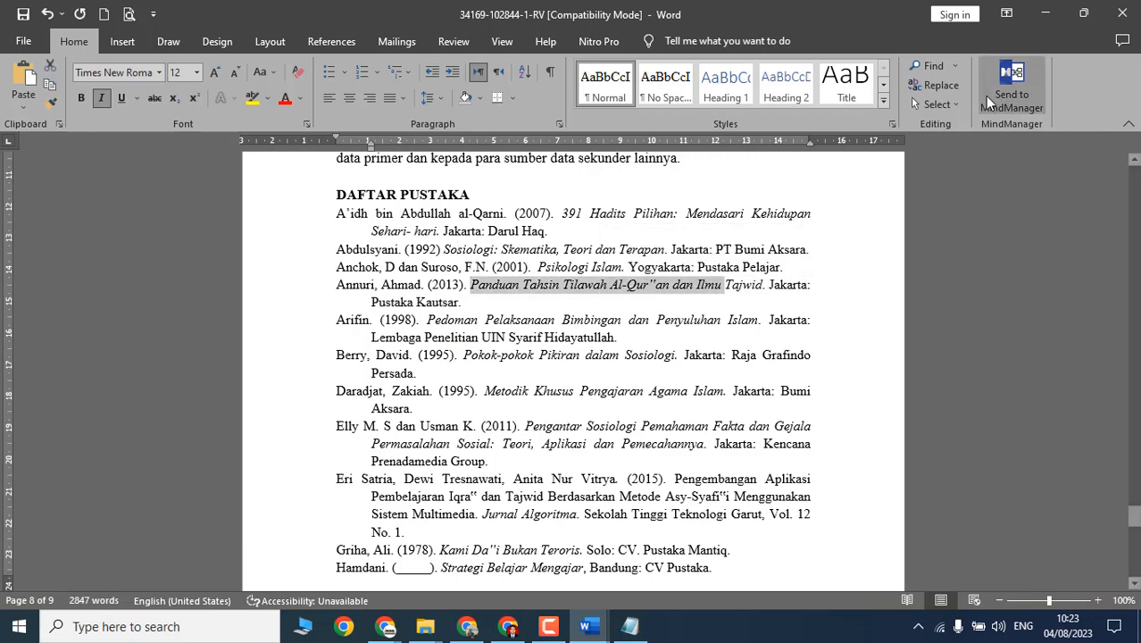
key("alt+Tab")
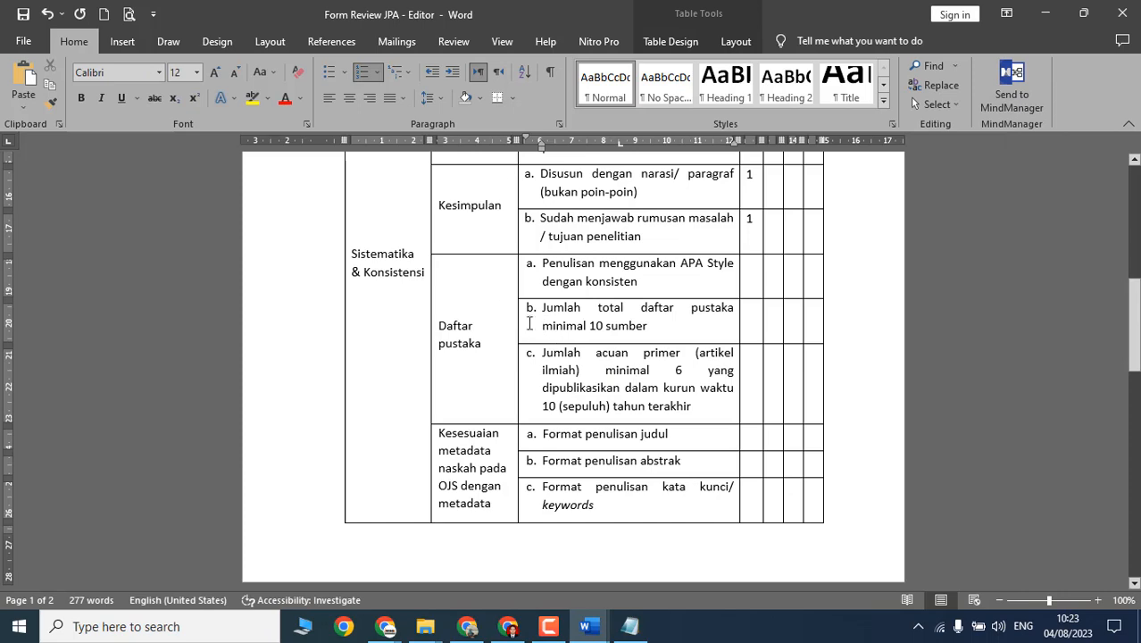
Step: Move the APA Style score from column 1 to column 2
scroll(530, 324, "up", 5)
scroll(676, 360, "down", 4)
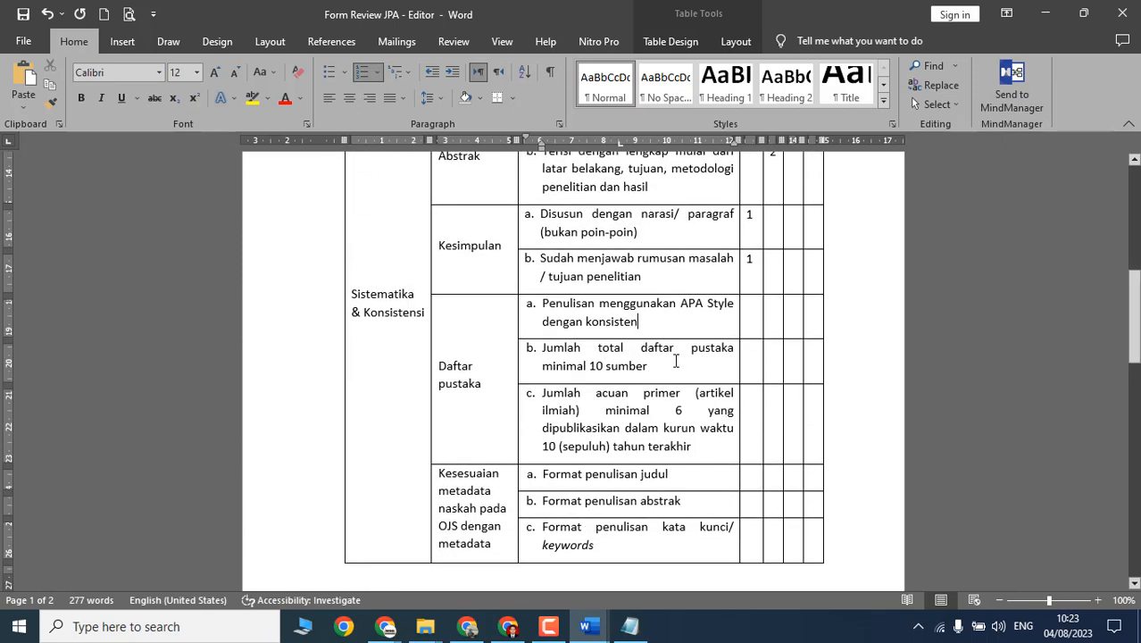
left_click(755, 321)
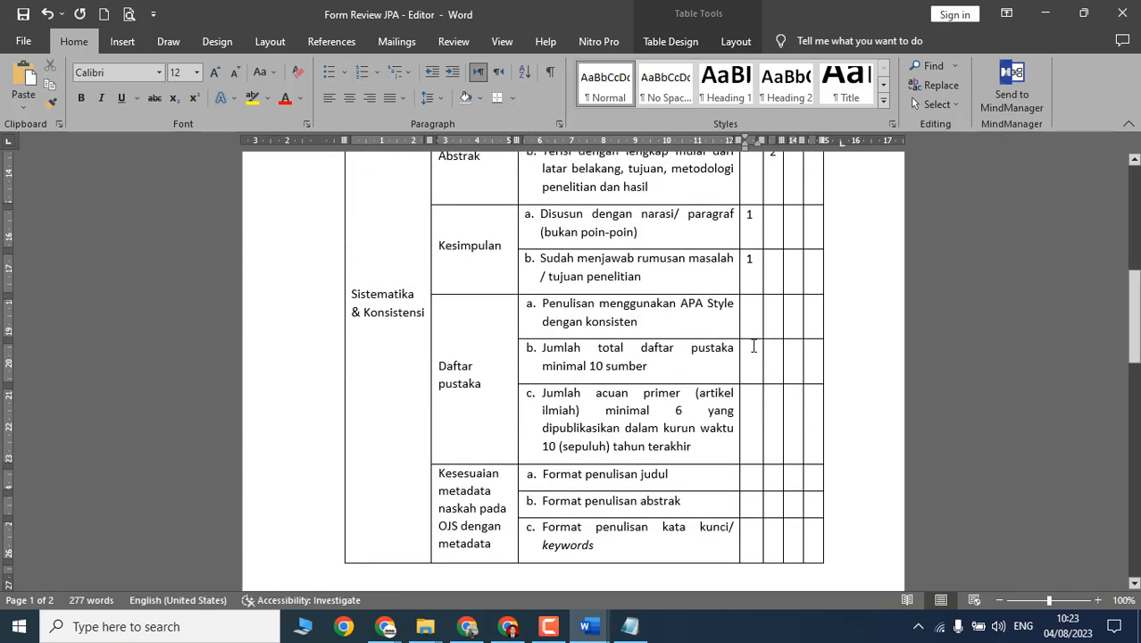
scroll(781, 347, "up", 3)
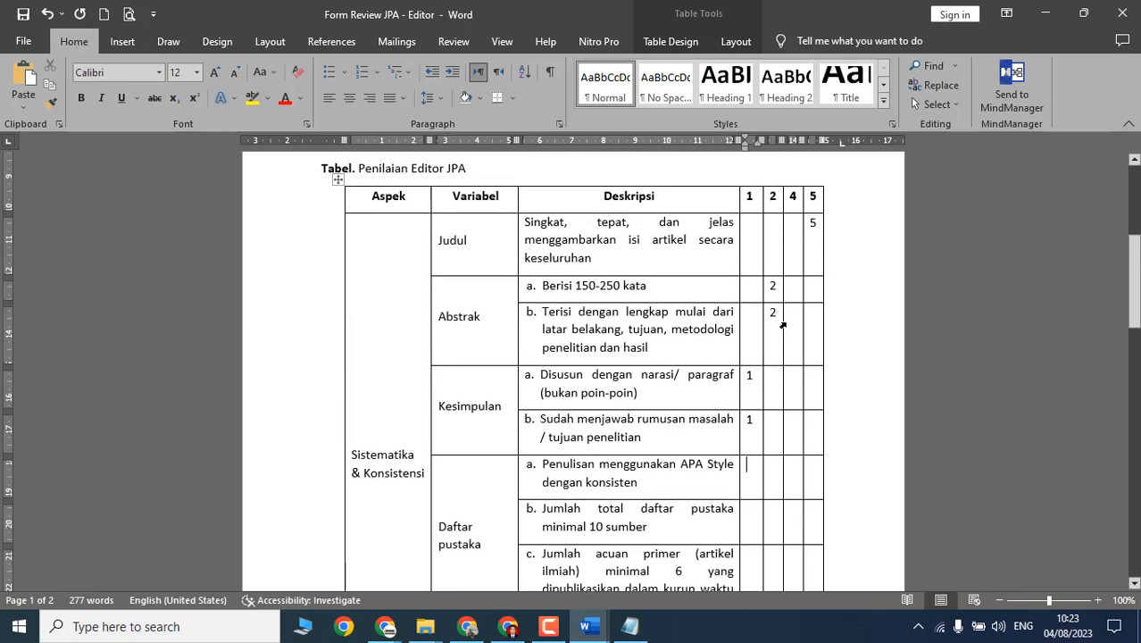
key("BackSpace")
key("Tab")
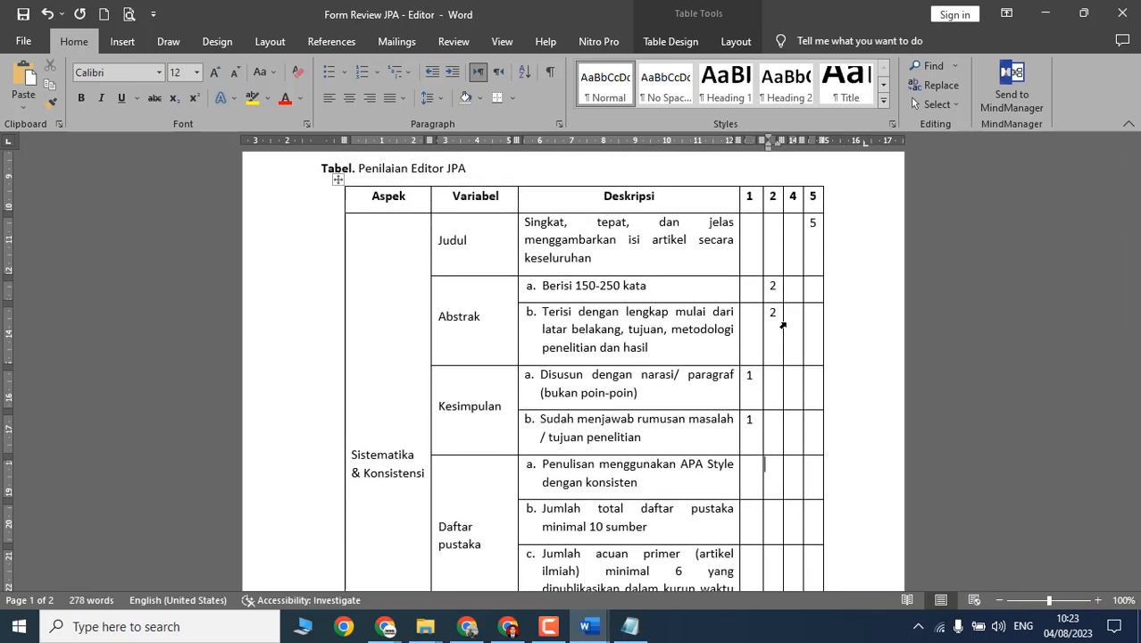
scroll(783, 325, "down", 3)
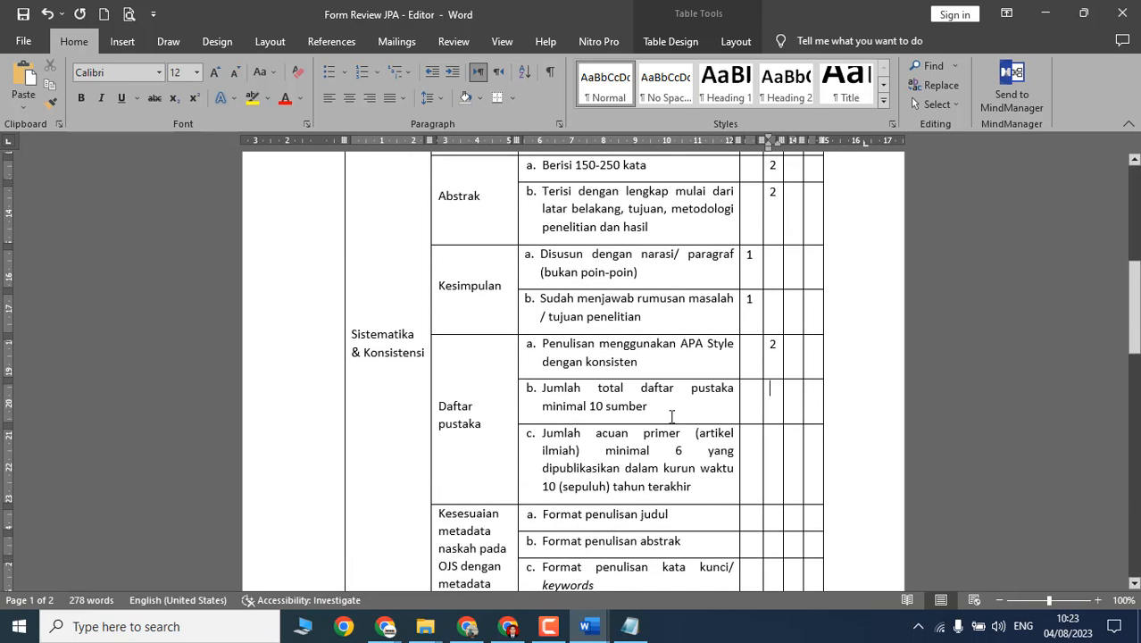
Step: Apply Word numbering to the manuscript's reference entries
key("alt+Tab")
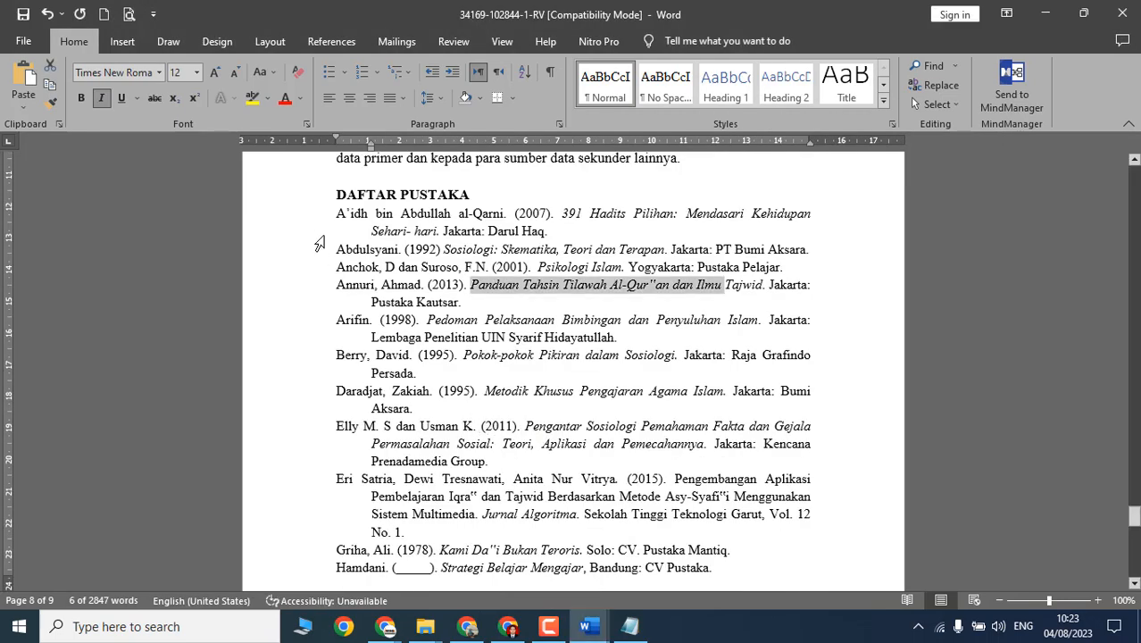
left_click_drag(337, 214, 553, 455)
left_click(361, 80)
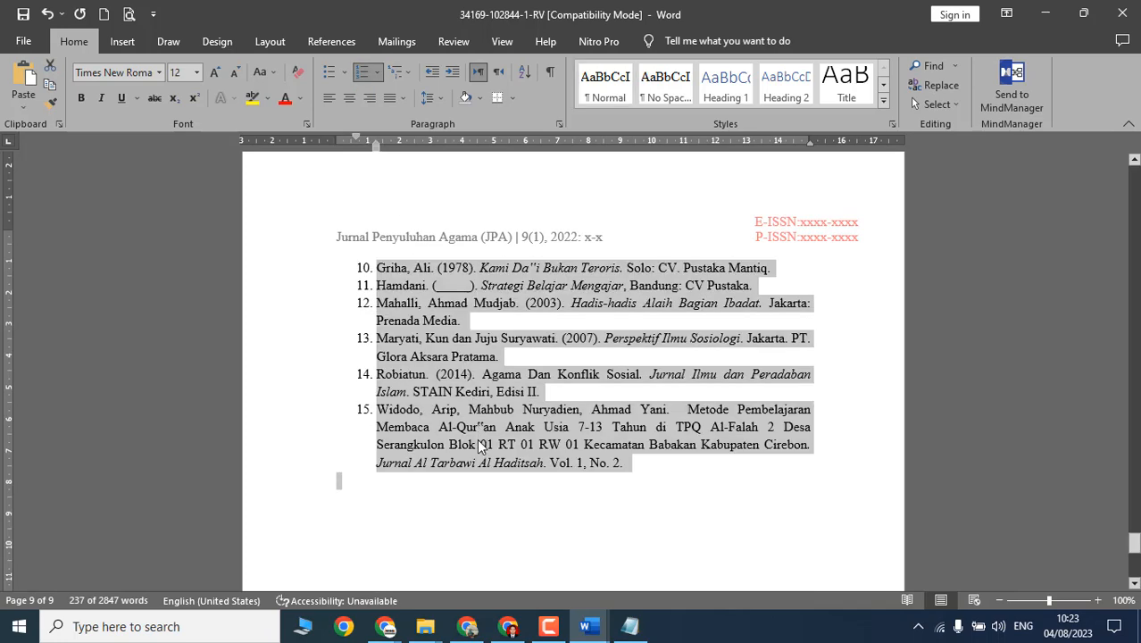
Step: Score the 'minimal 10 sumber' reference-total row as 5
key("alt+Tab")
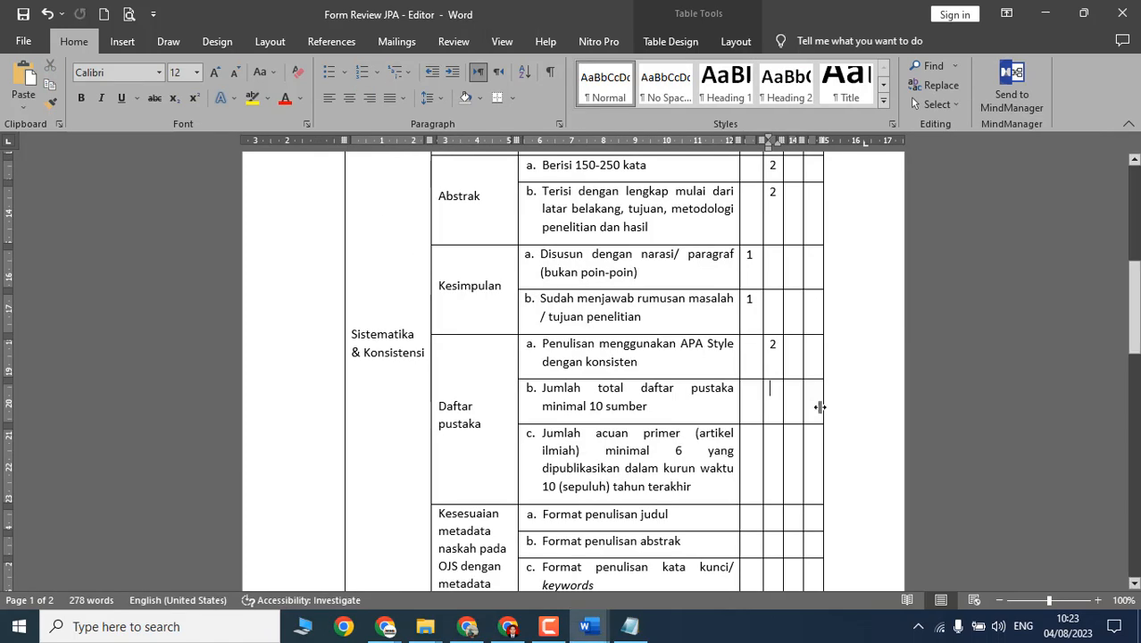
left_click(814, 410)
type("5")
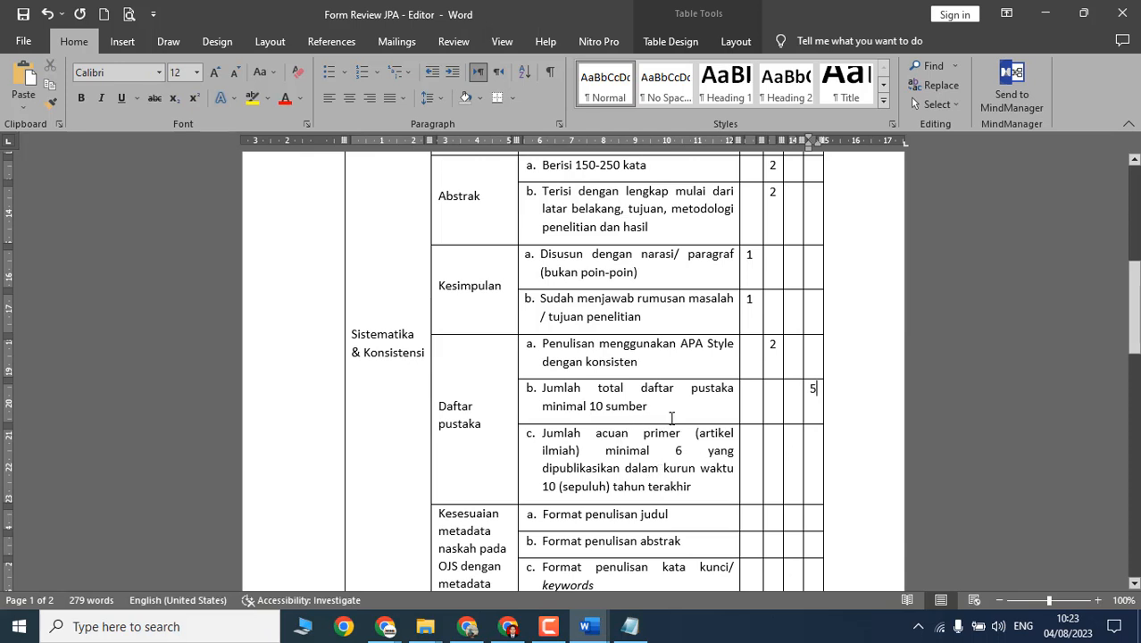
left_click(543, 442)
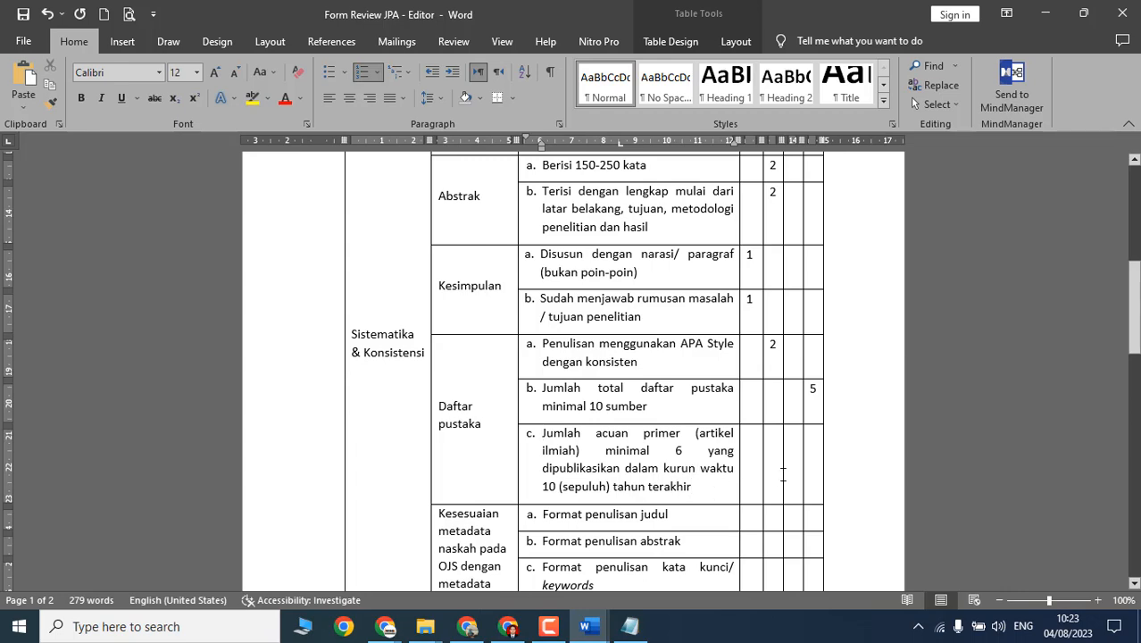
key("alt+Tab")
Step: Read through references 1–5, highlighting each entry while checking it
scroll(490, 387, "up", 6)
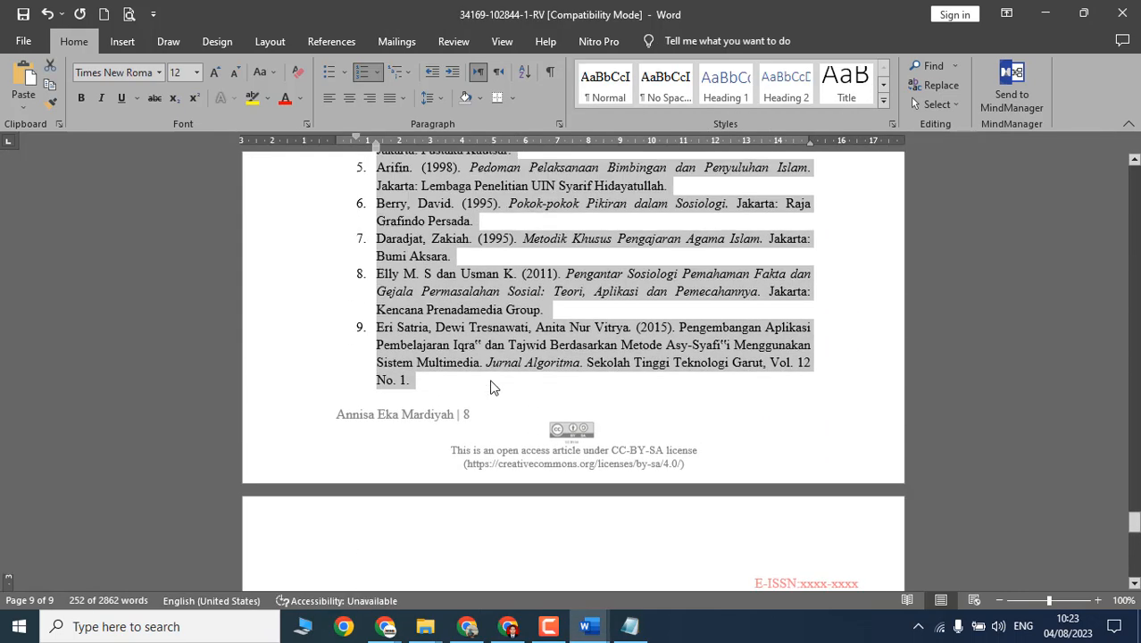
scroll(489, 382, "up", 2)
scroll(576, 351, "up", 3)
scroll(603, 352, "down", 1)
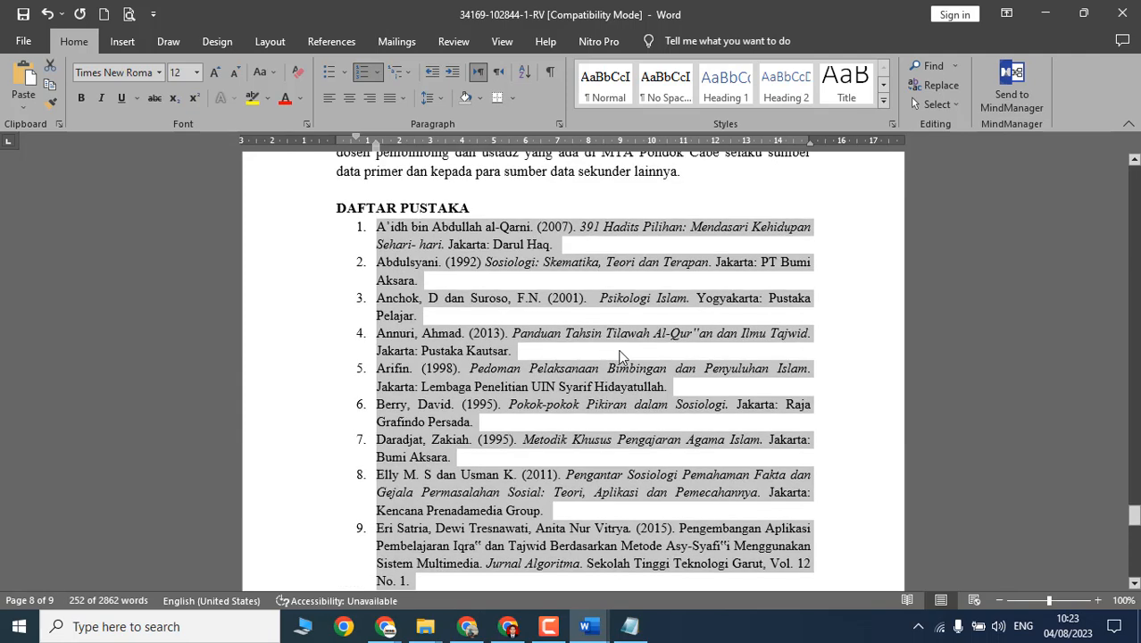
left_click(583, 246)
left_click(460, 243, "shift")
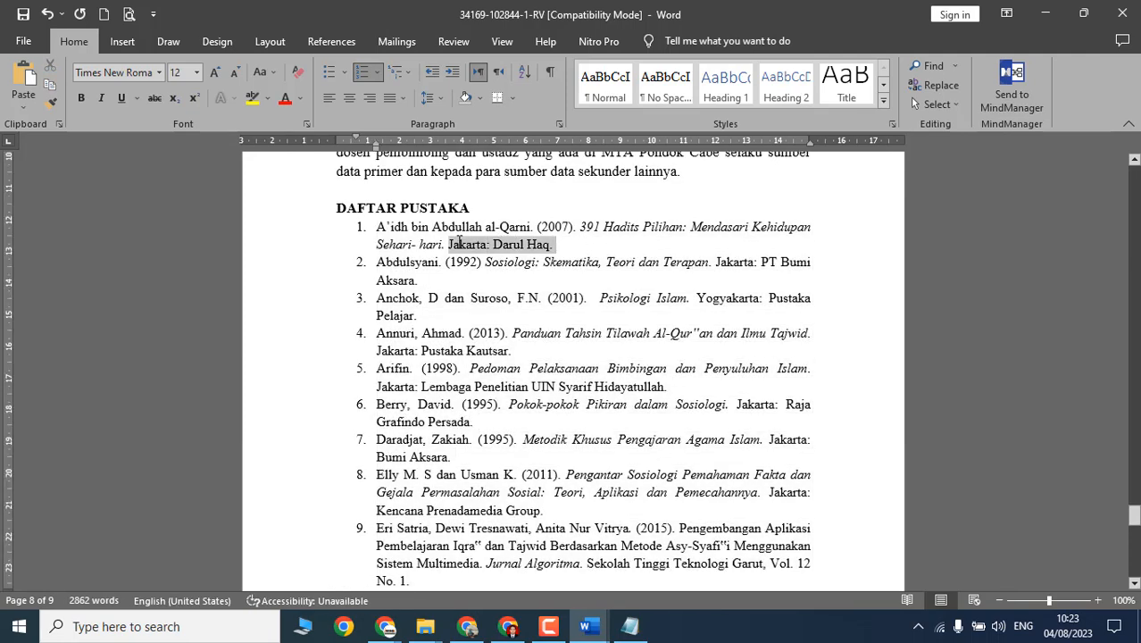
left_click(433, 227, "shift")
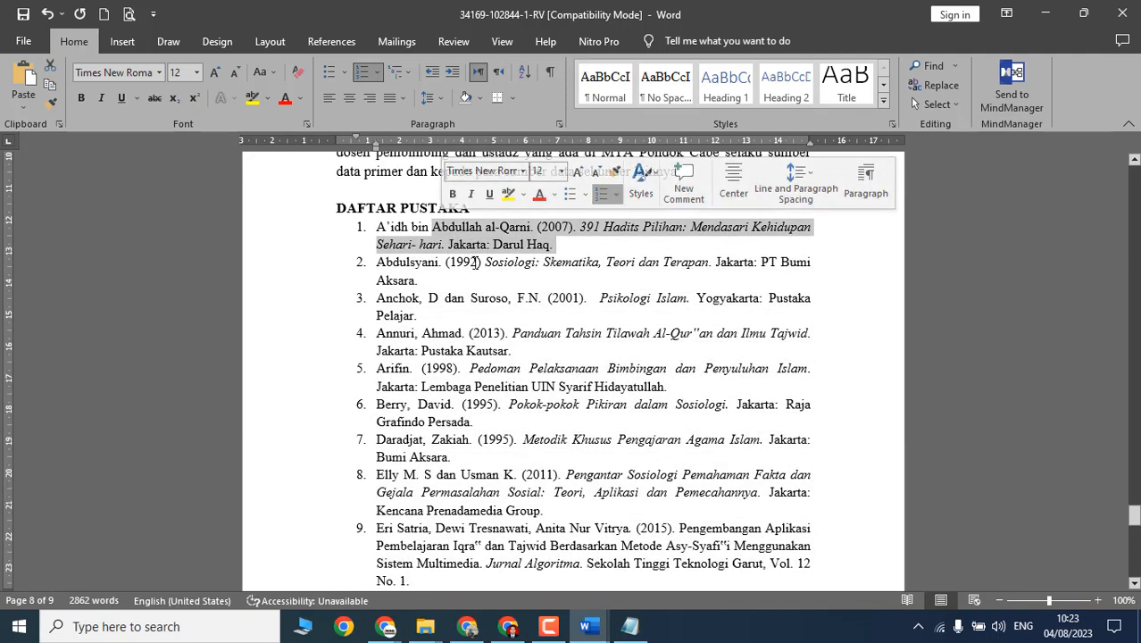
left_click_drag(472, 262, 540, 317)
left_click(594, 348)
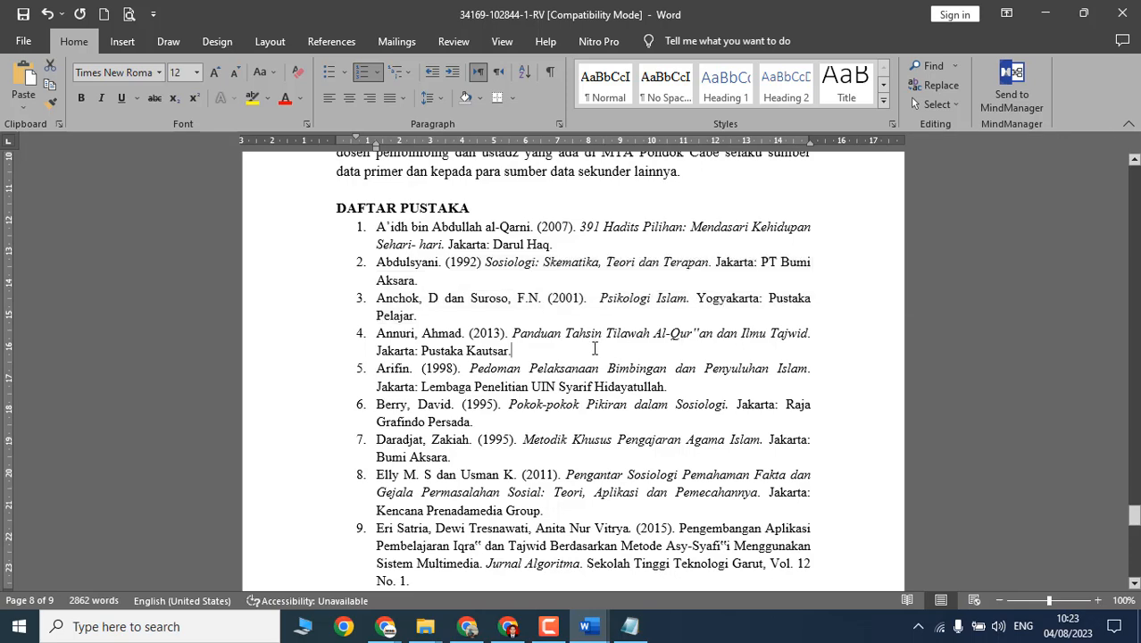
left_click(442, 337, "shift")
left_click_drag(667, 387, 518, 369)
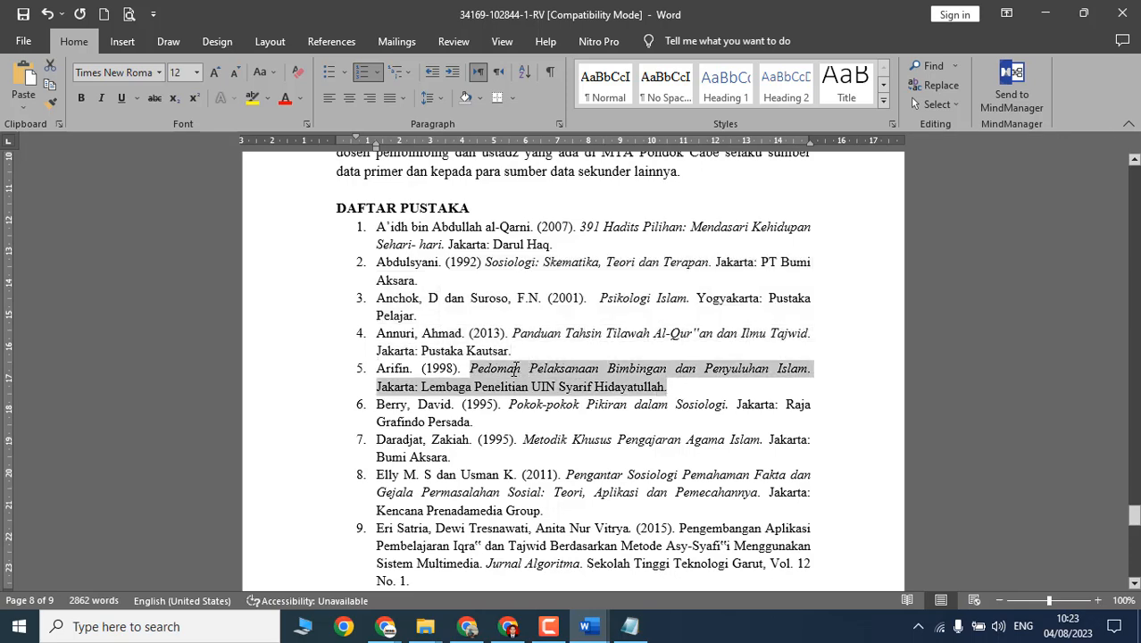
Step: Continue checking references 9 through 15, then return to Form Review JPA
scroll(473, 407, "down", 2)
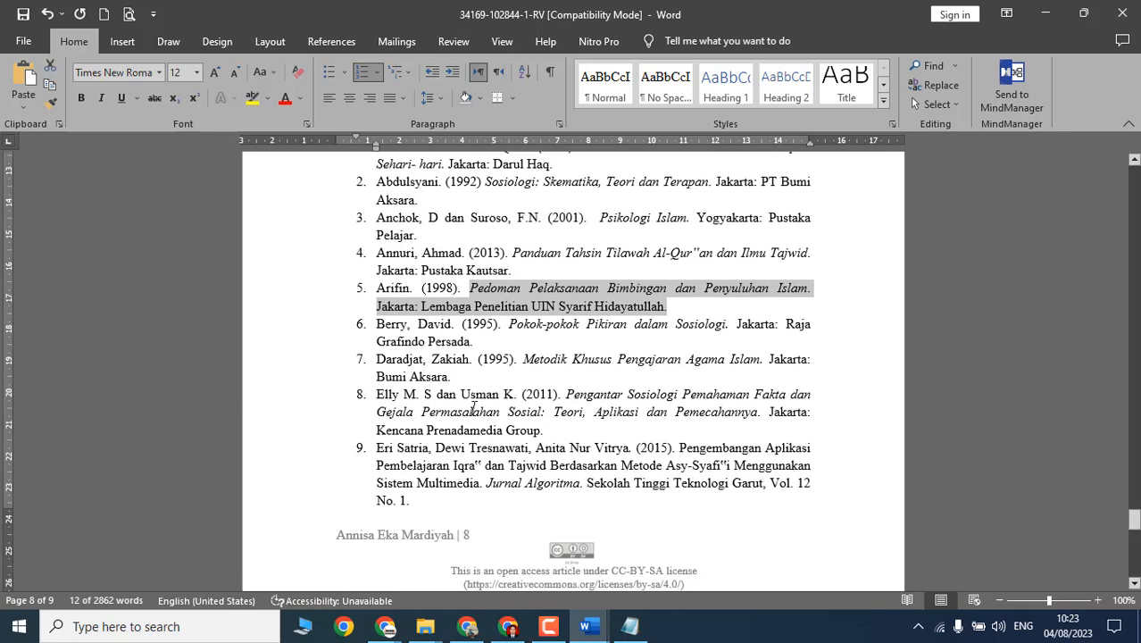
scroll(560, 368, "down", 1)
left_click_drag(515, 355, 646, 419)
scroll(647, 420, "down", 1)
left_click(378, 368)
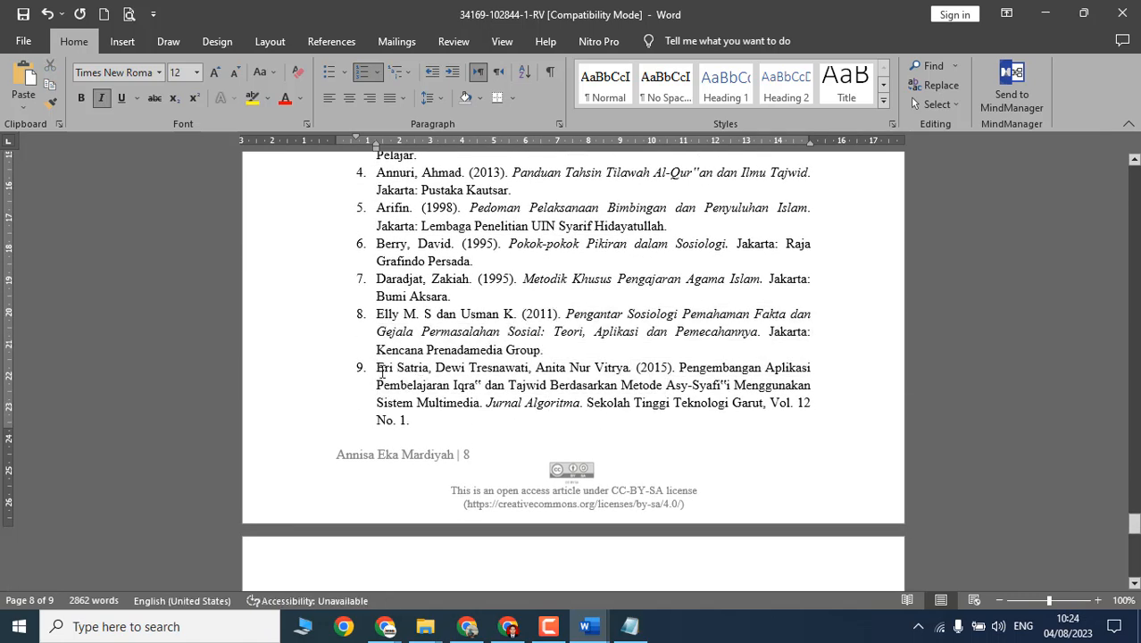
left_click(440, 429, "shift")
scroll(548, 439, "down", 9)
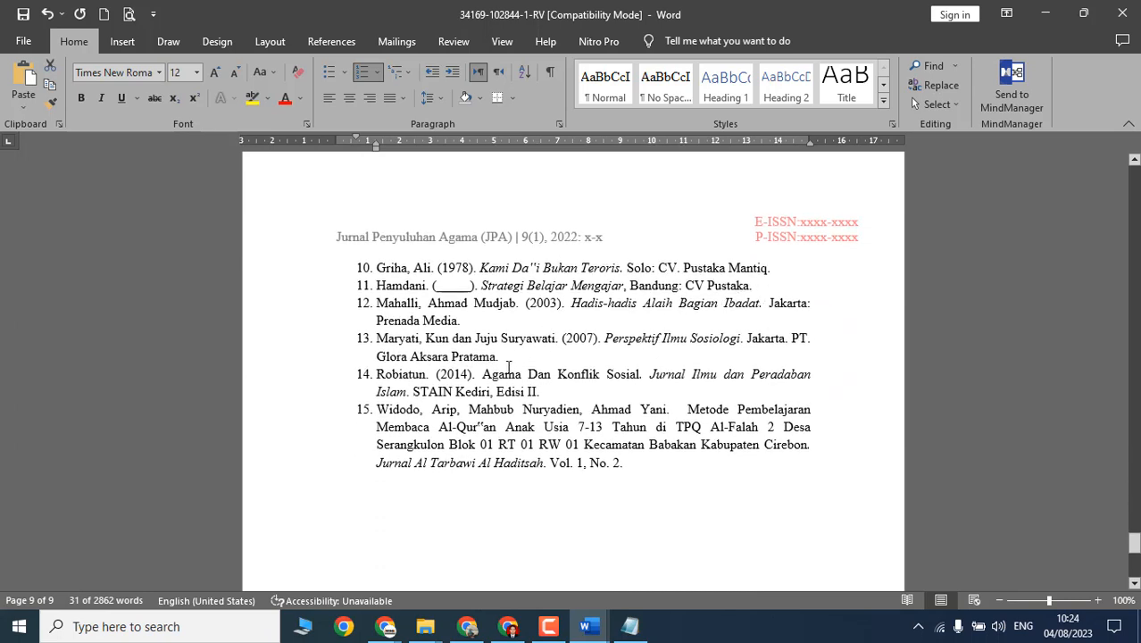
left_click_drag(528, 374, 571, 393)
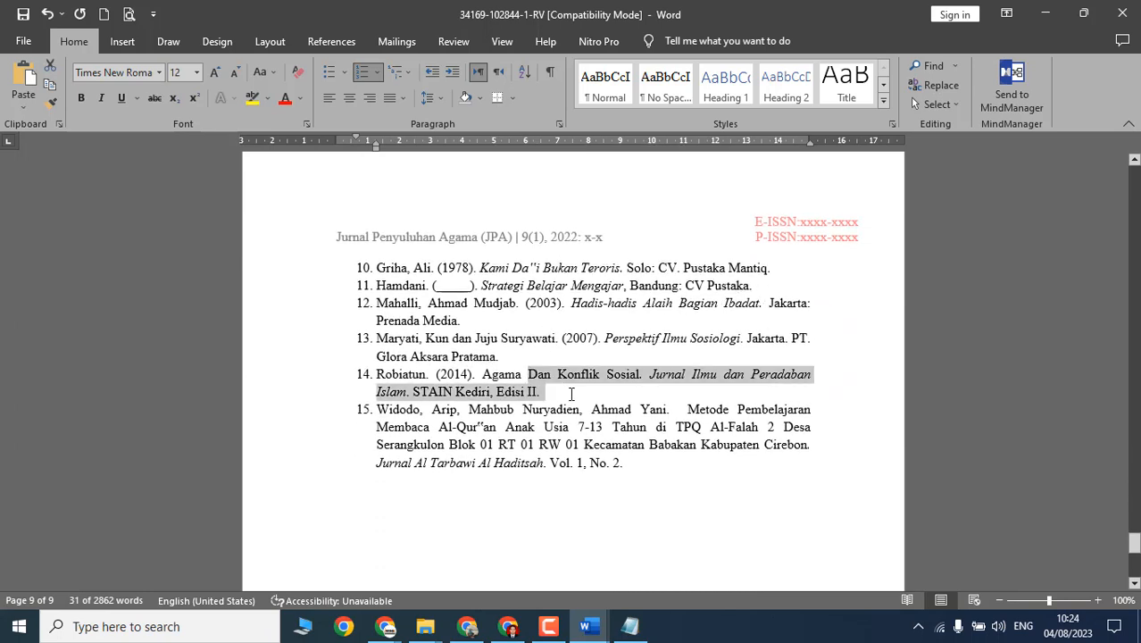
left_click_drag(471, 409, 623, 462)
key("alt+Tab")
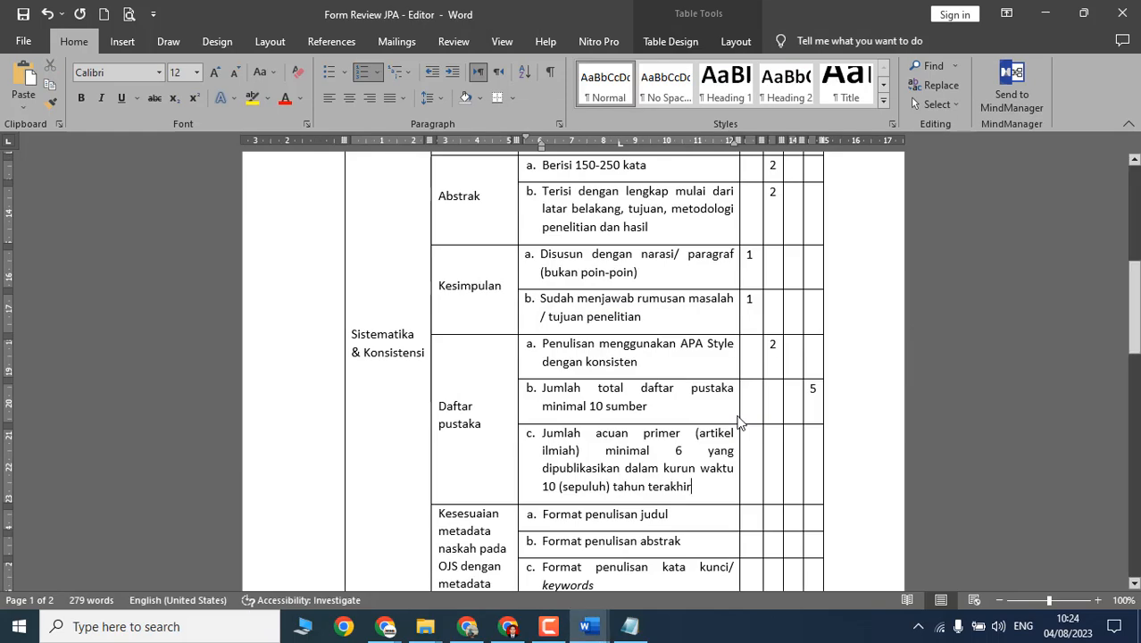
Step: Enter 2 for 'Jumlah acuan primer … minimal 6', removing the stray 1
double_click(677, 450)
left_click(753, 473)
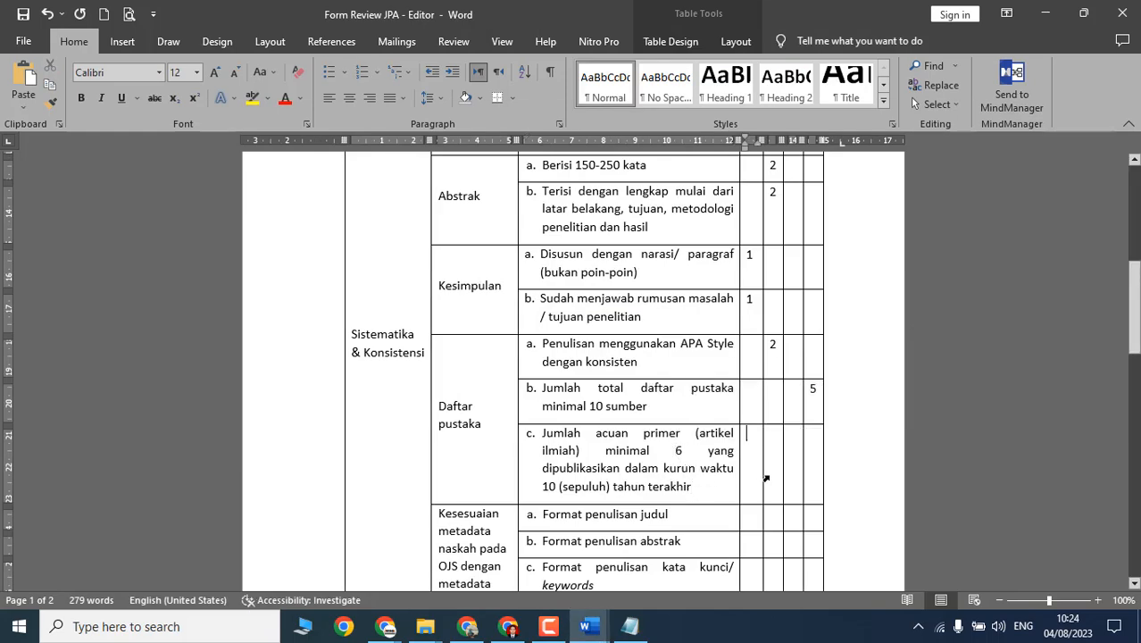
key("Tab")
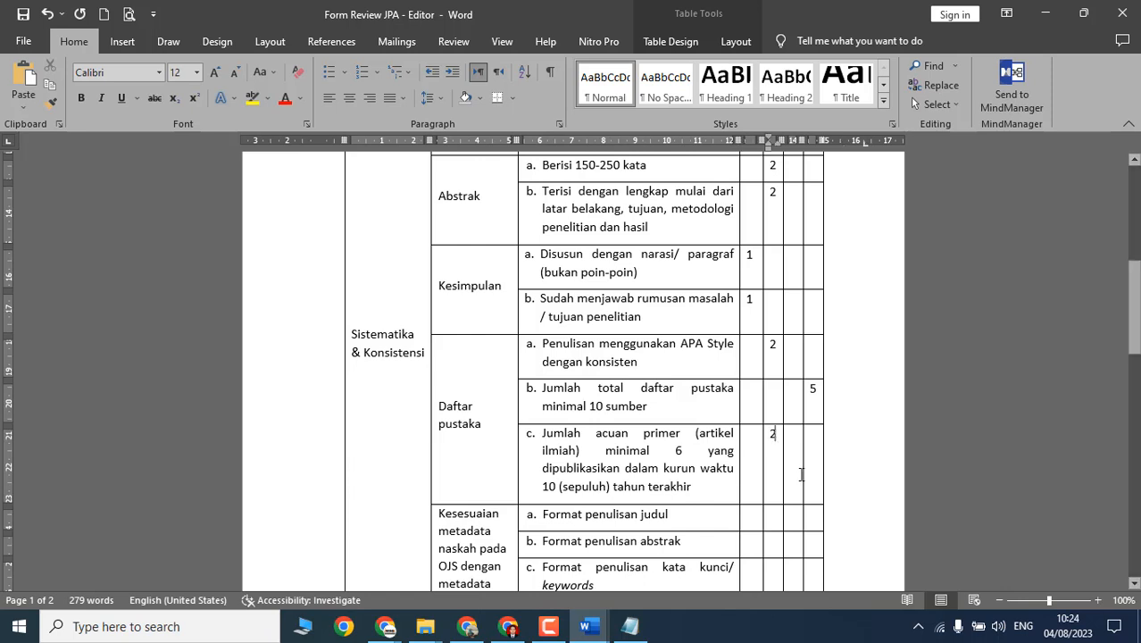
type("2")
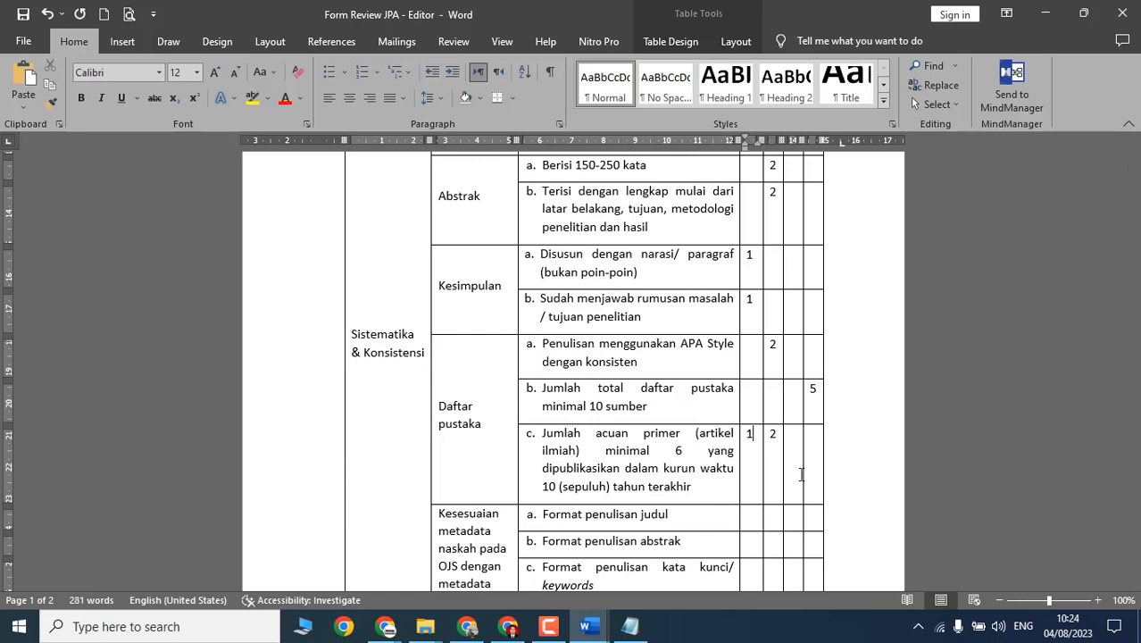
key("BackSpace")
key("Right")
scroll(683, 416, "down", 8)
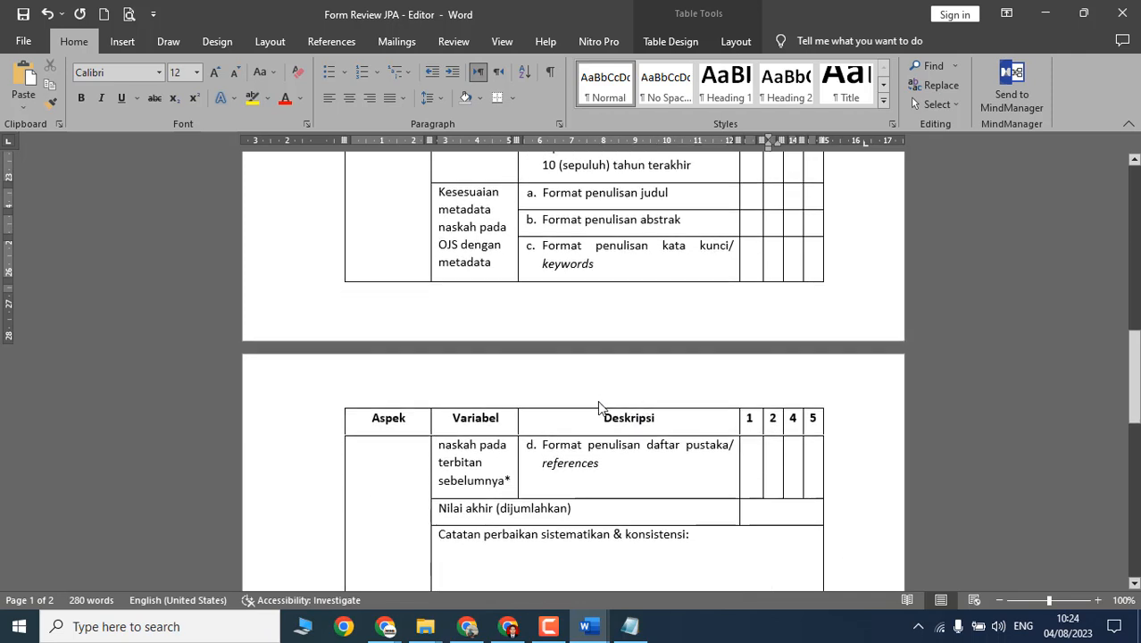
Step: Write notes '1. Abtsrak maskimal 250 kata' and 'Lengkapi tujuan penulitian' in Catatan perbaikan
left_click(519, 452)
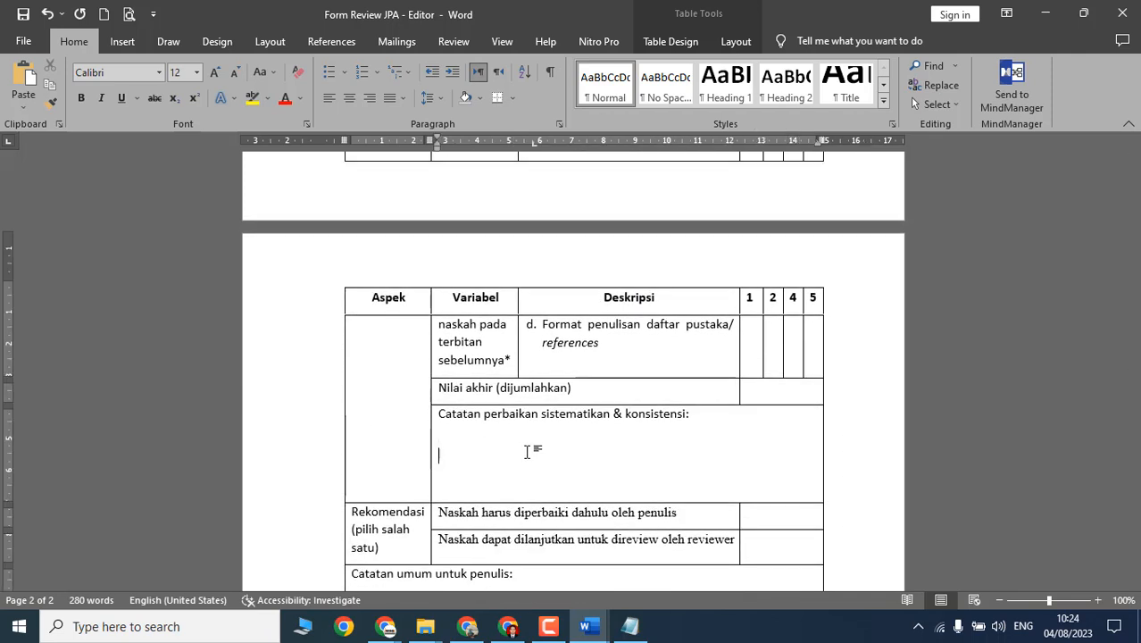
type("1. Ab")
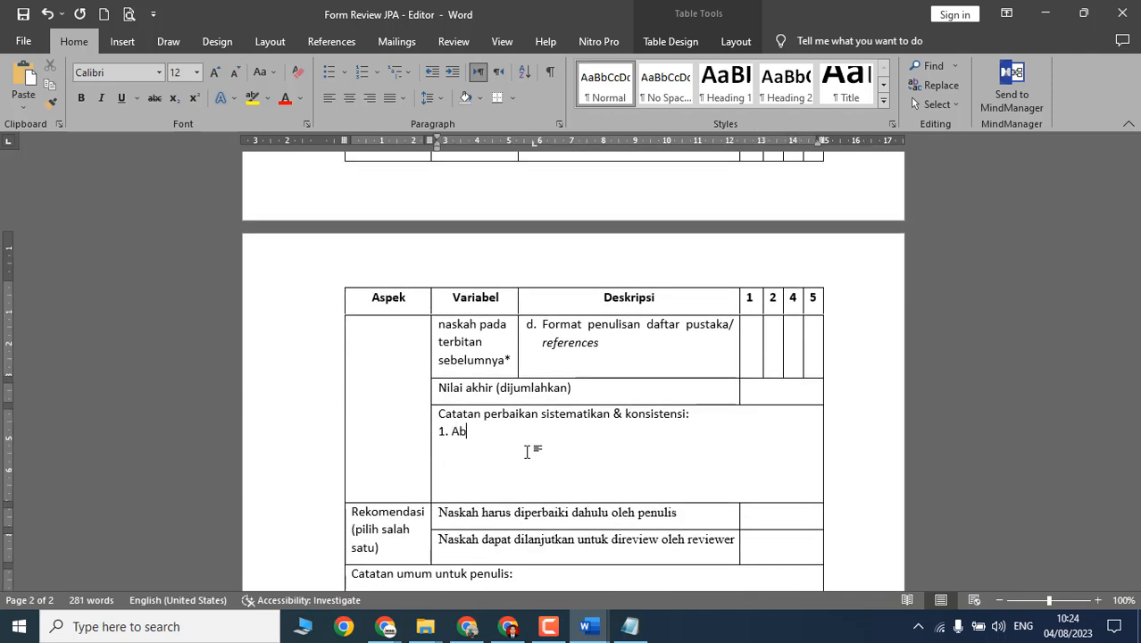
type("tsrak maskimal 250 kata")
key("Return")
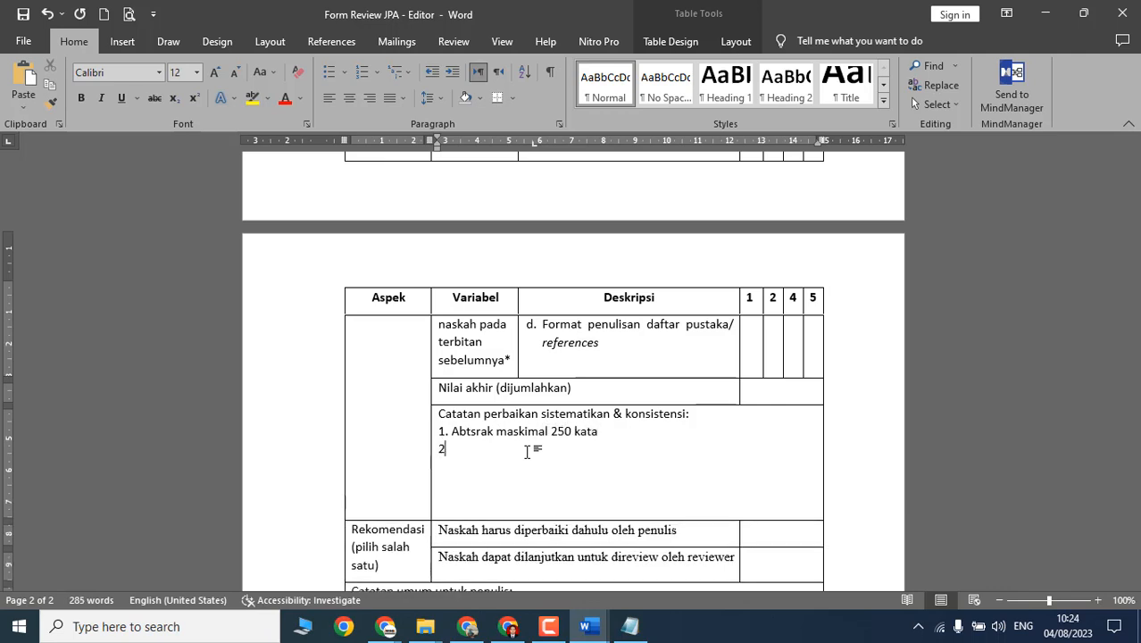
scroll(527, 451, "up", 1)
type("Lengkapi tu")
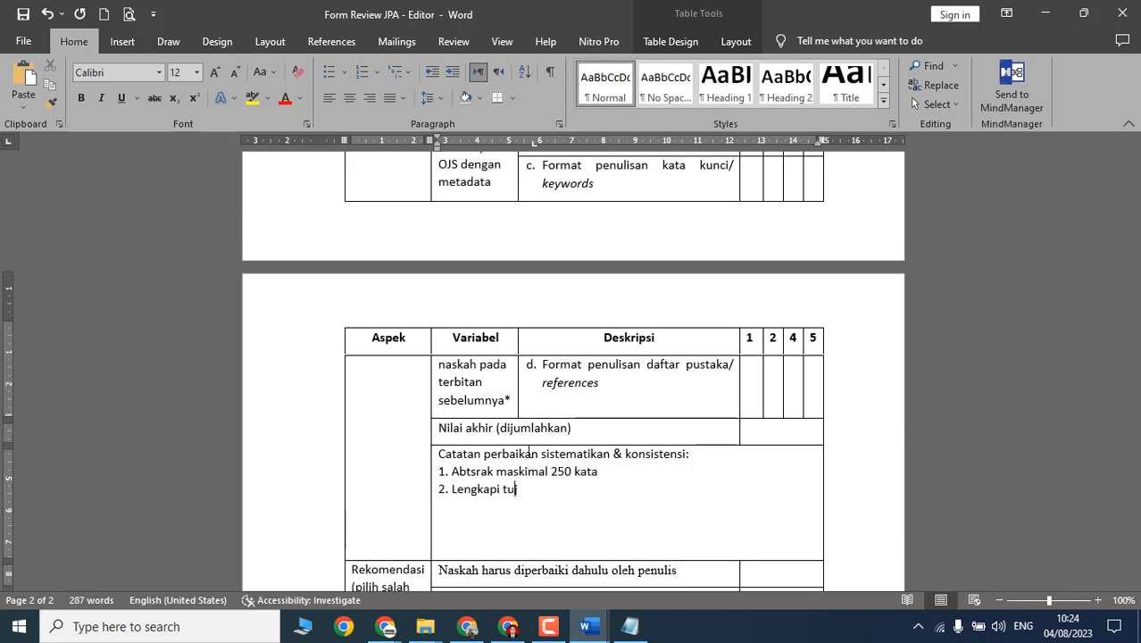
type("juan penulitian")
key("Return")
Step: Add a third note, 'Lengkapi 3 artikel ilmiah jurnal'
type("2")
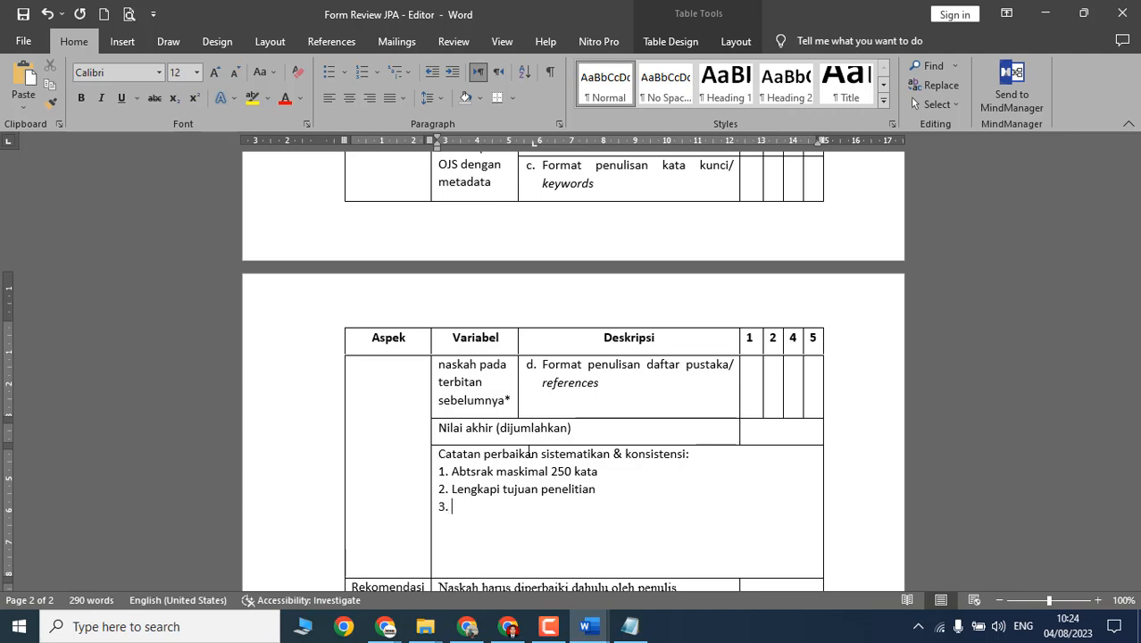
scroll(529, 454, "down", 3)
type("Lengkap")
key("BackSpace")
key("BackSpace")
key("BackSpace")
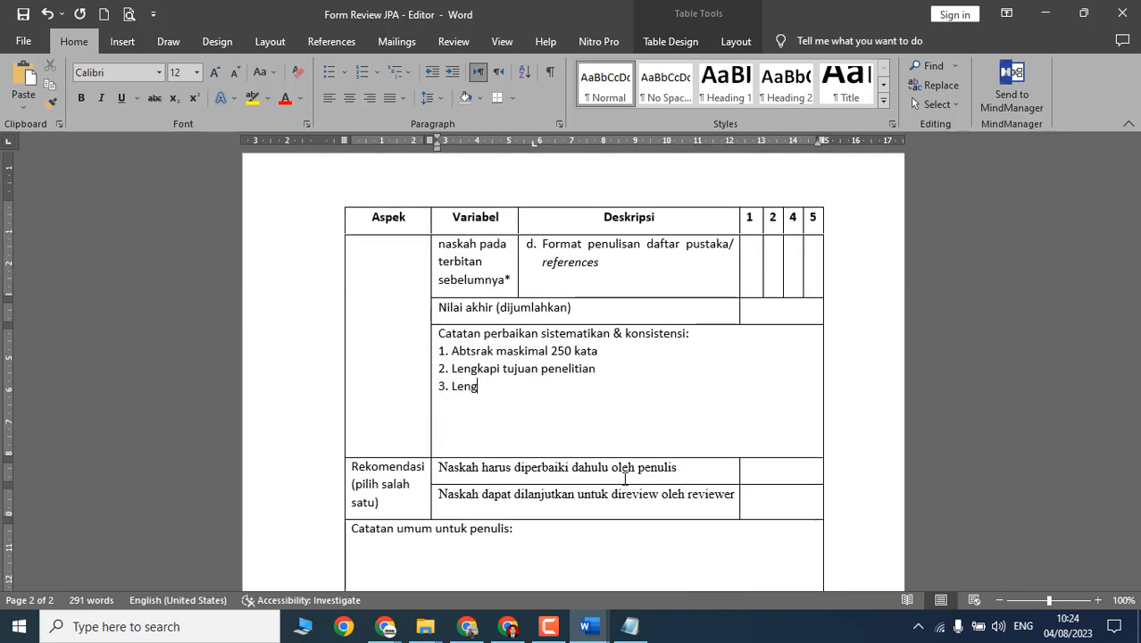
type("kapi 3 artikel ilmiah ju")
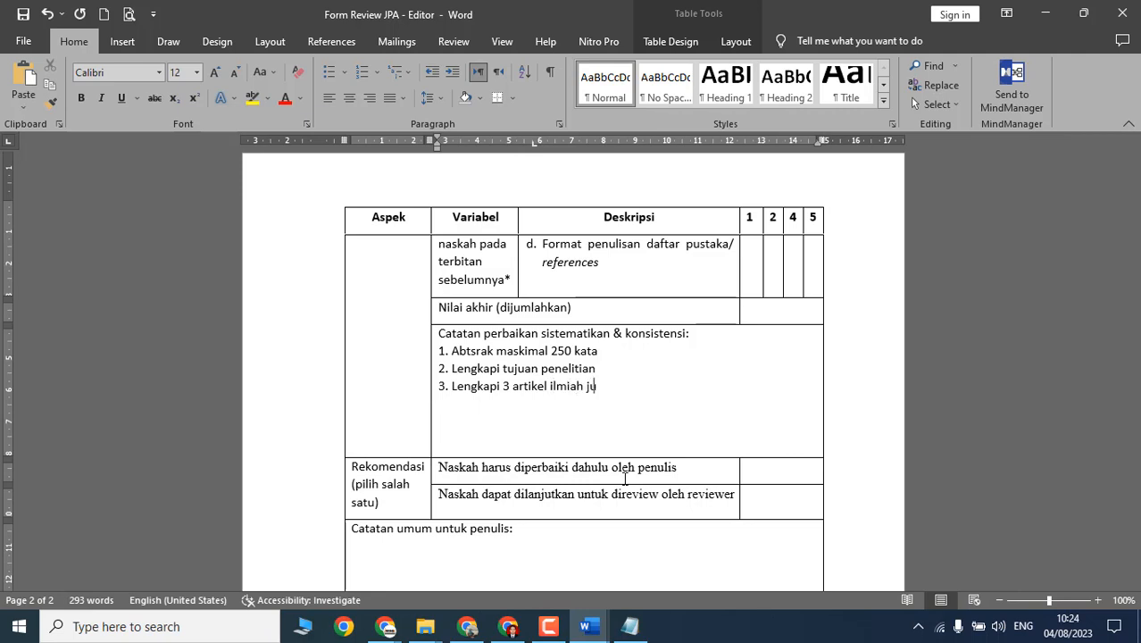
type("rnal")
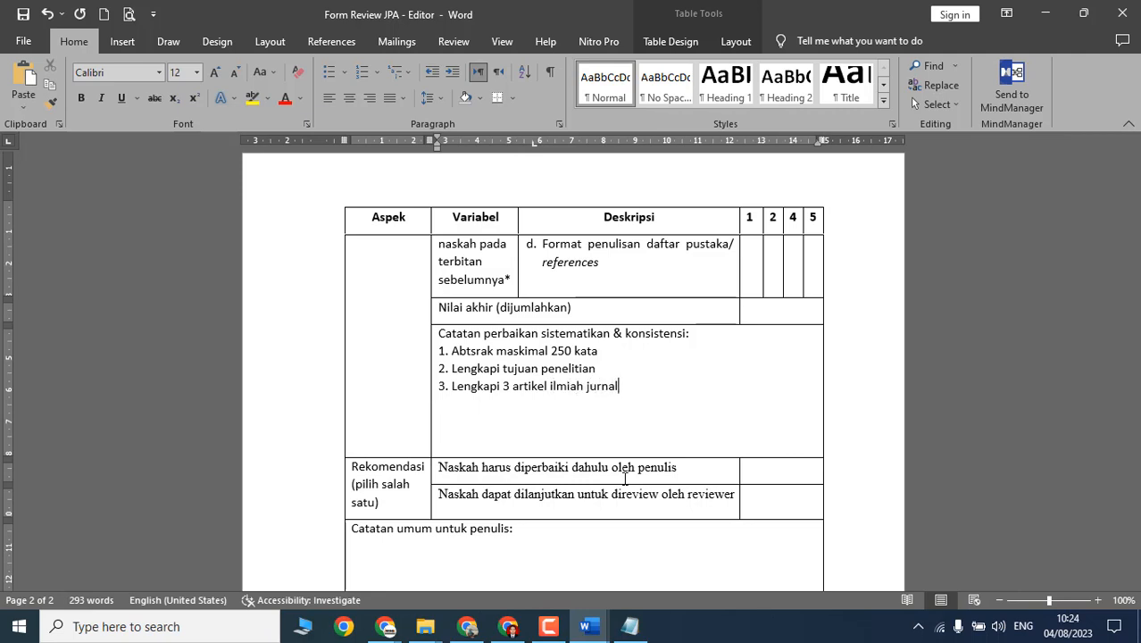
Step: Insert 'lagi dari' and 'karya artikel' into note 3
left_click(548, 386)
type("laghi dari")
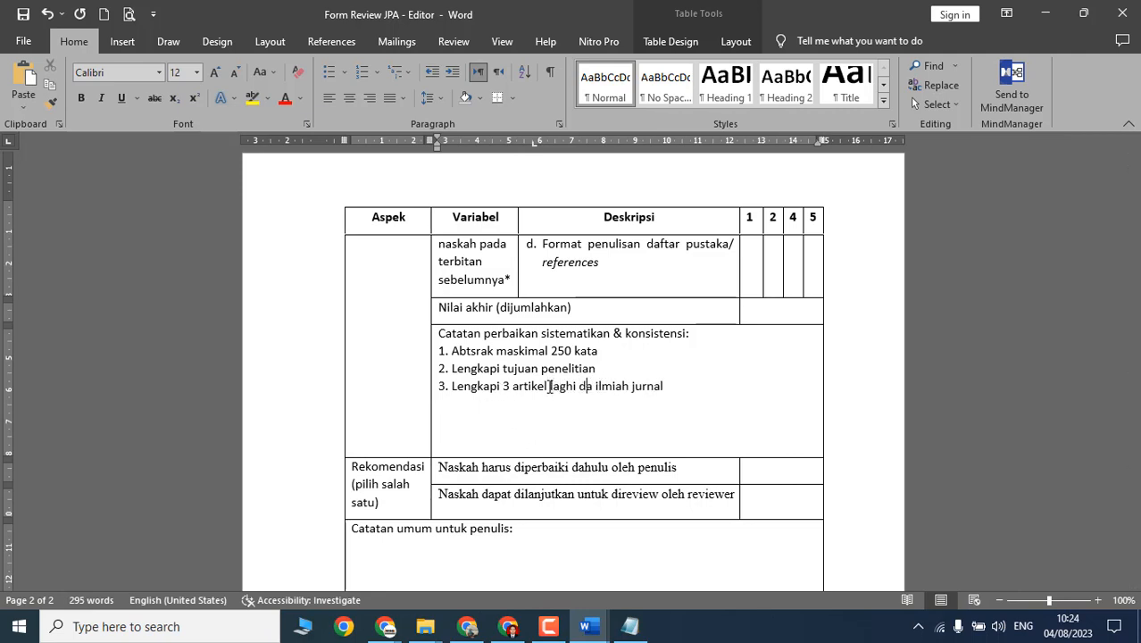
key("BackSpace")
key("BackSpace")
key("BackSpace")
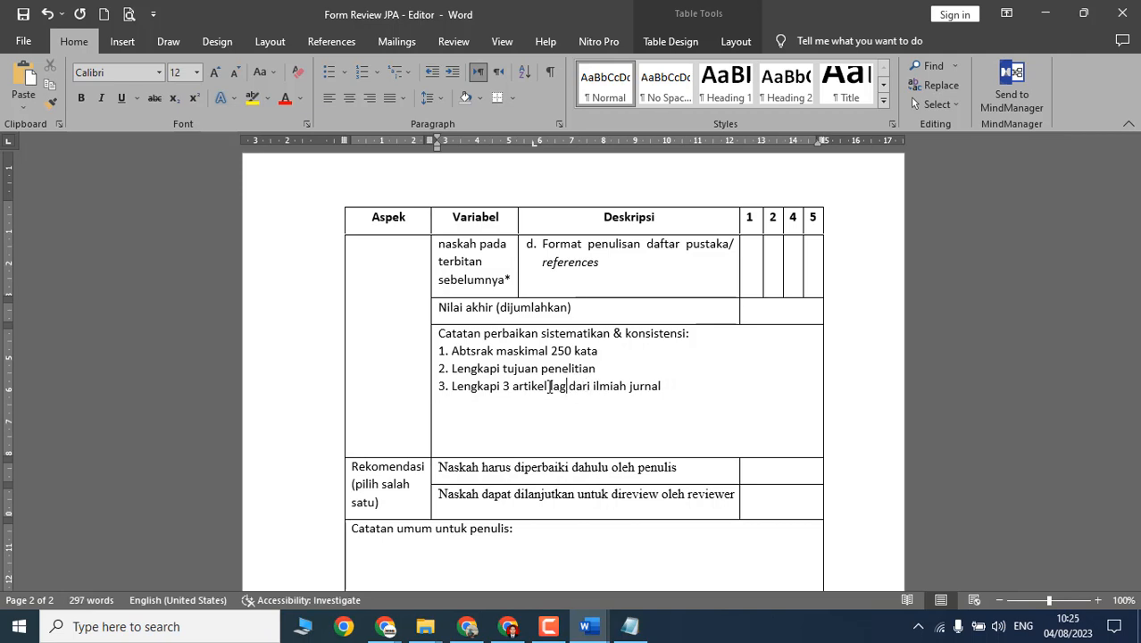
type("gi")
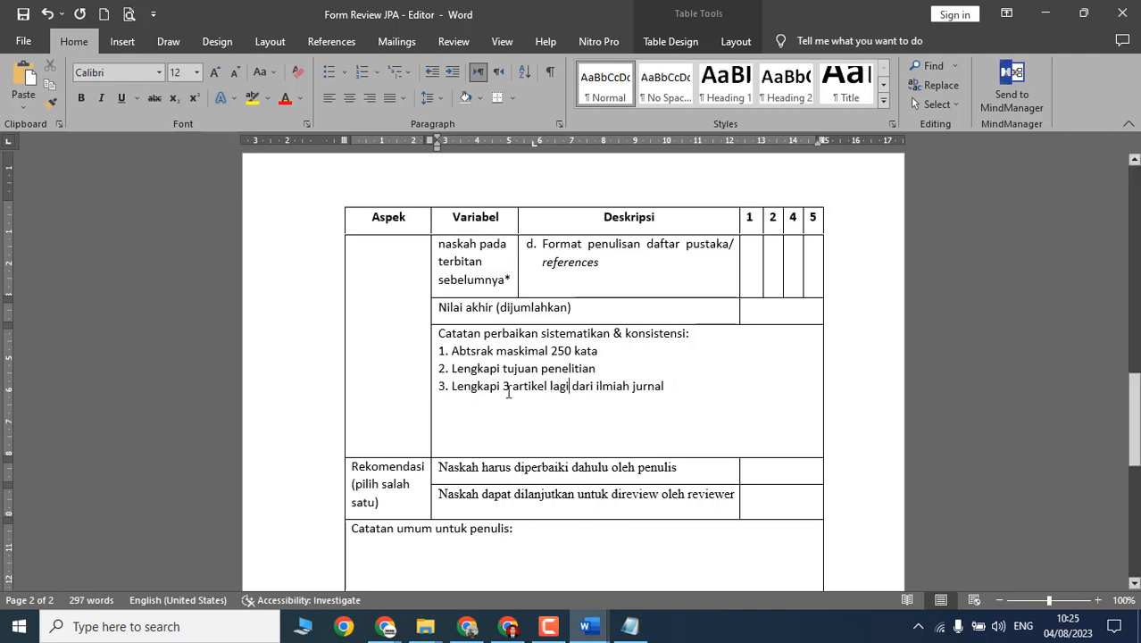
double_click(616, 386)
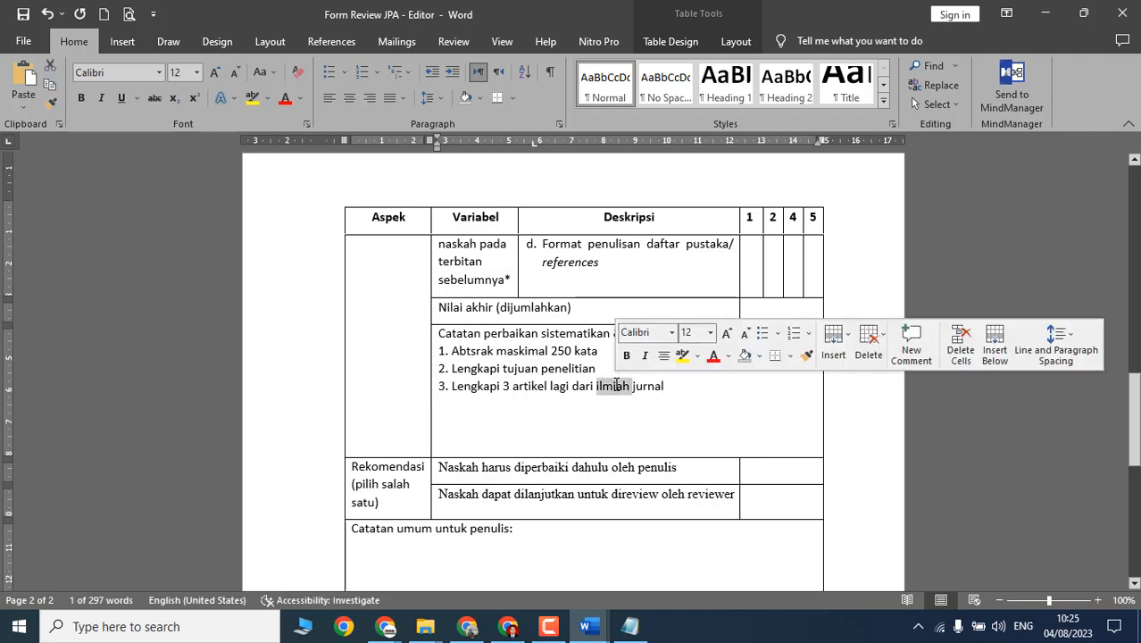
type("karya ")
type("artikel ")
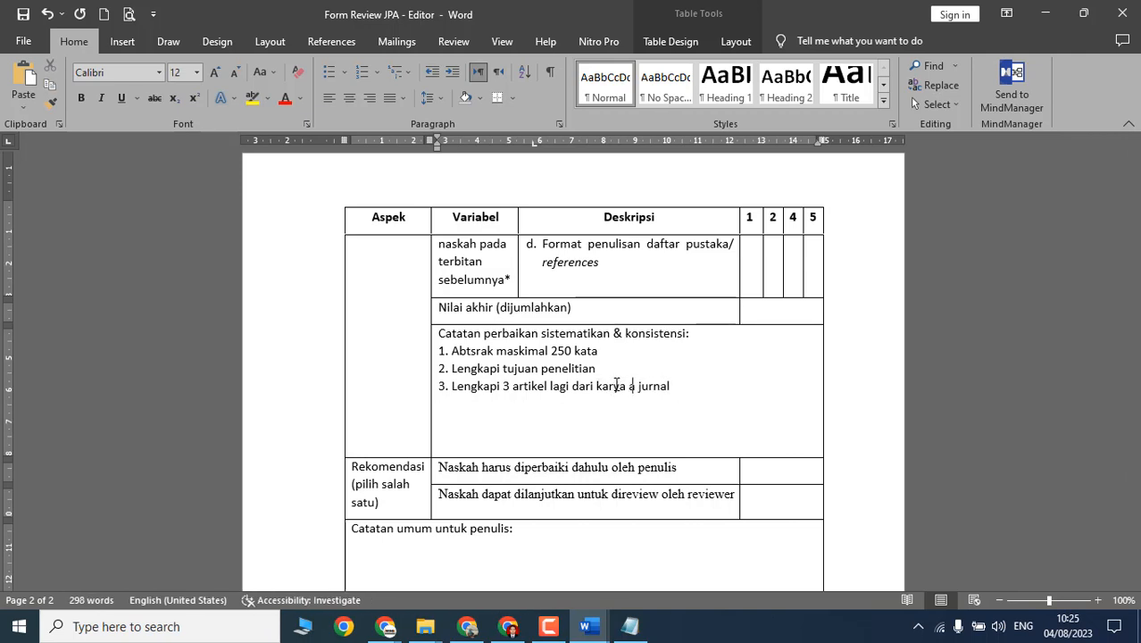
type("ilmiah")
Step: Score the judul format row 4 in the metadata table, removing the misplaced 2
scroll(616, 386, "up", 7)
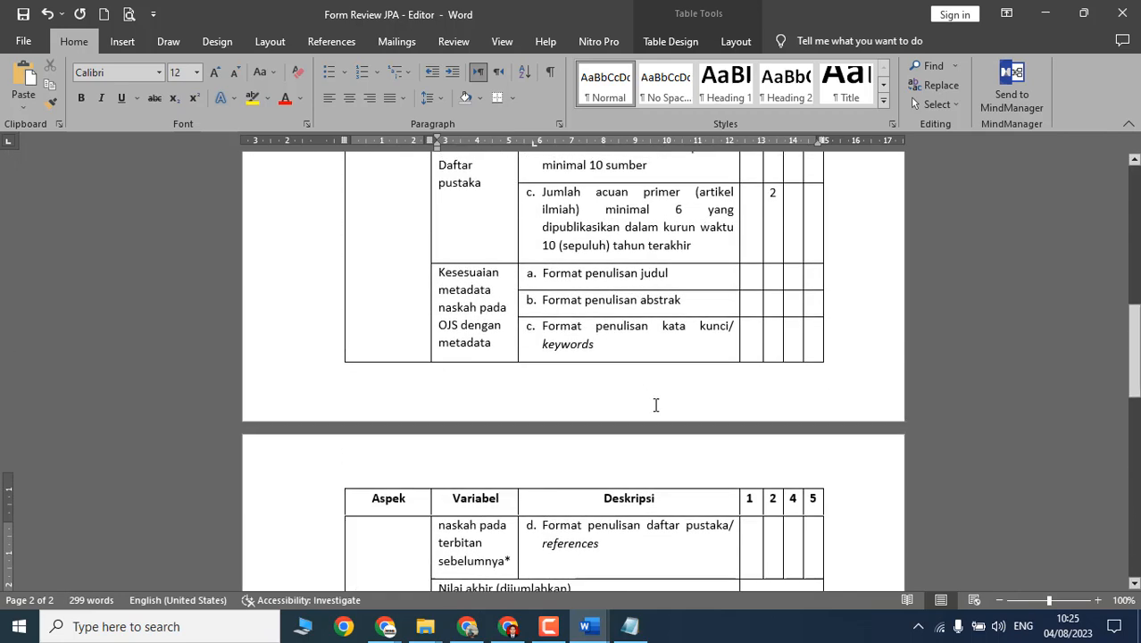
left_click_drag(674, 321, 541, 317)
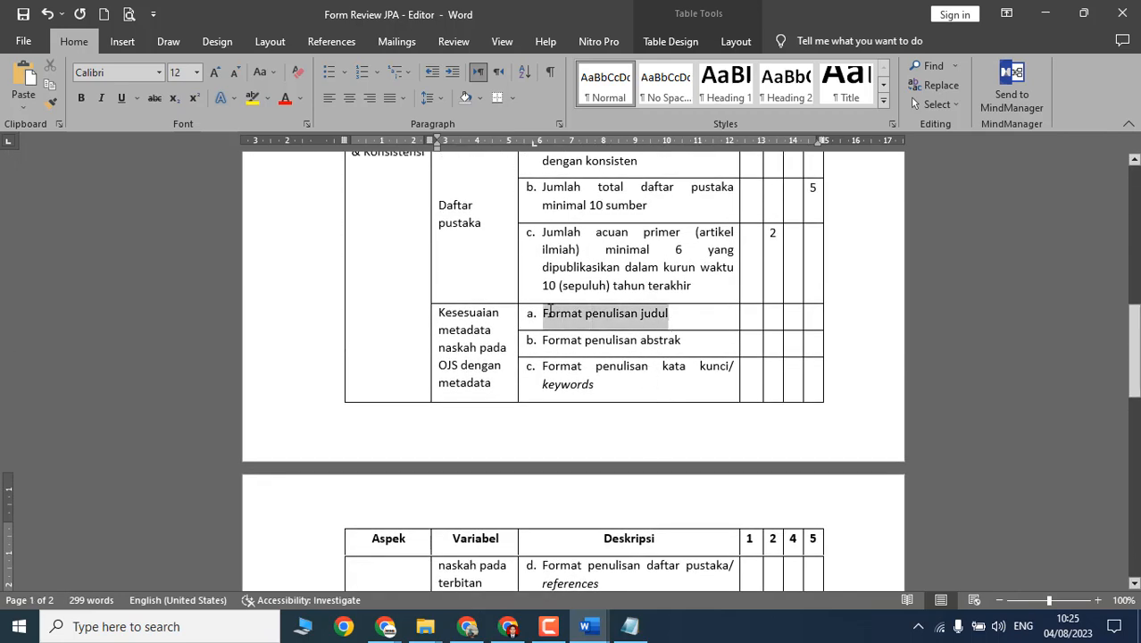
left_click_drag(438, 314, 493, 384)
scroll(479, 383, "down", 1)
scroll(480, 384, "down", 2)
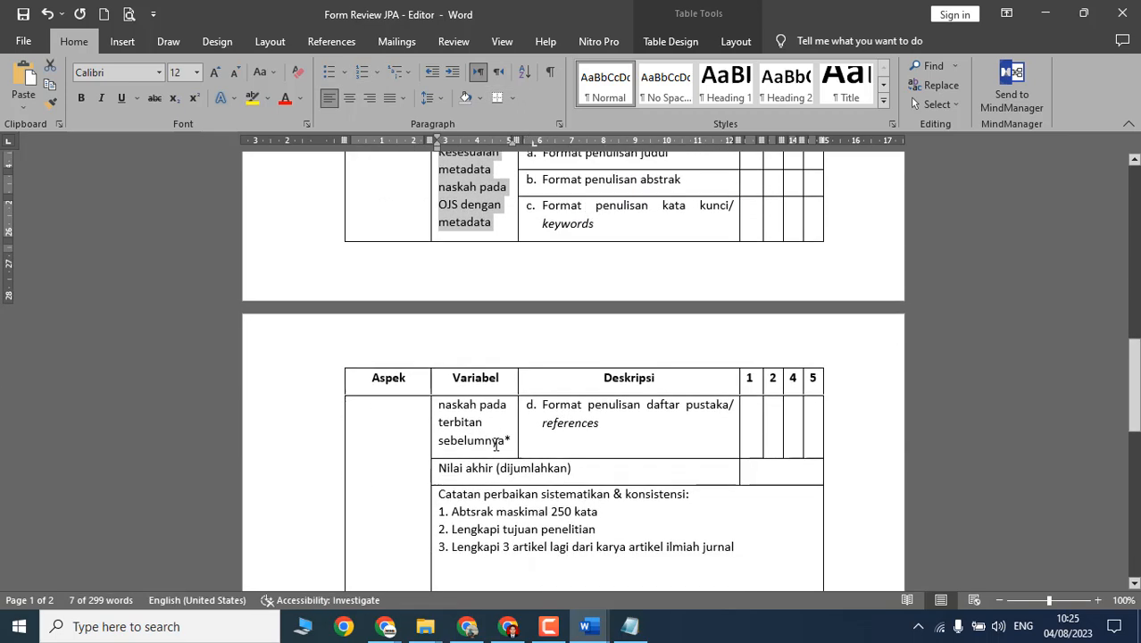
scroll(496, 444, "up", 3)
left_click(608, 273)
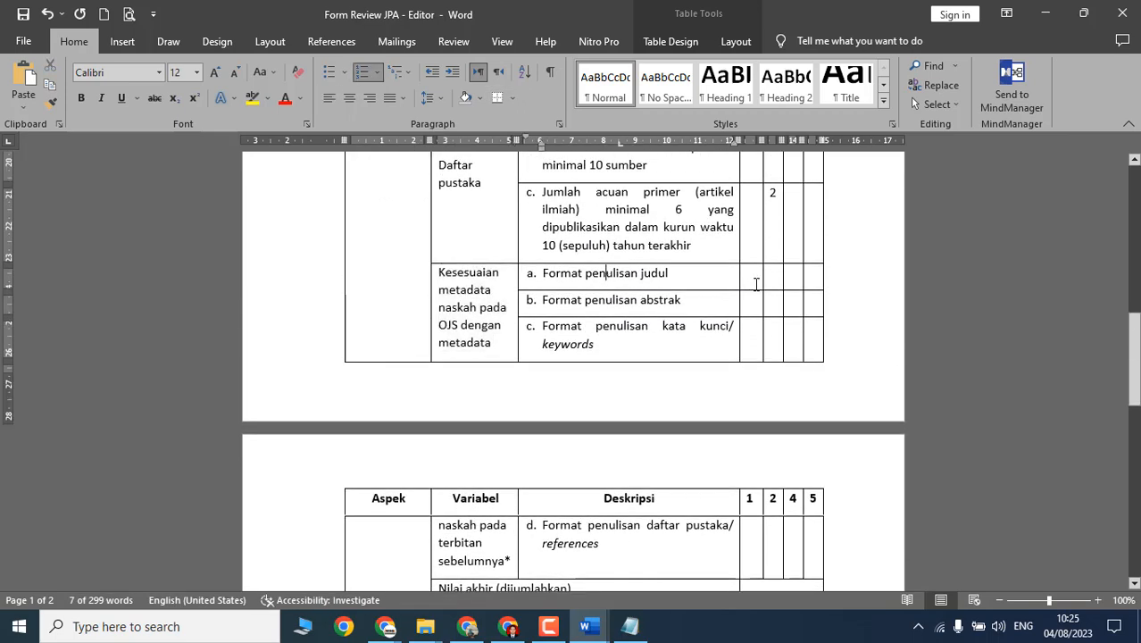
left_click(784, 281)
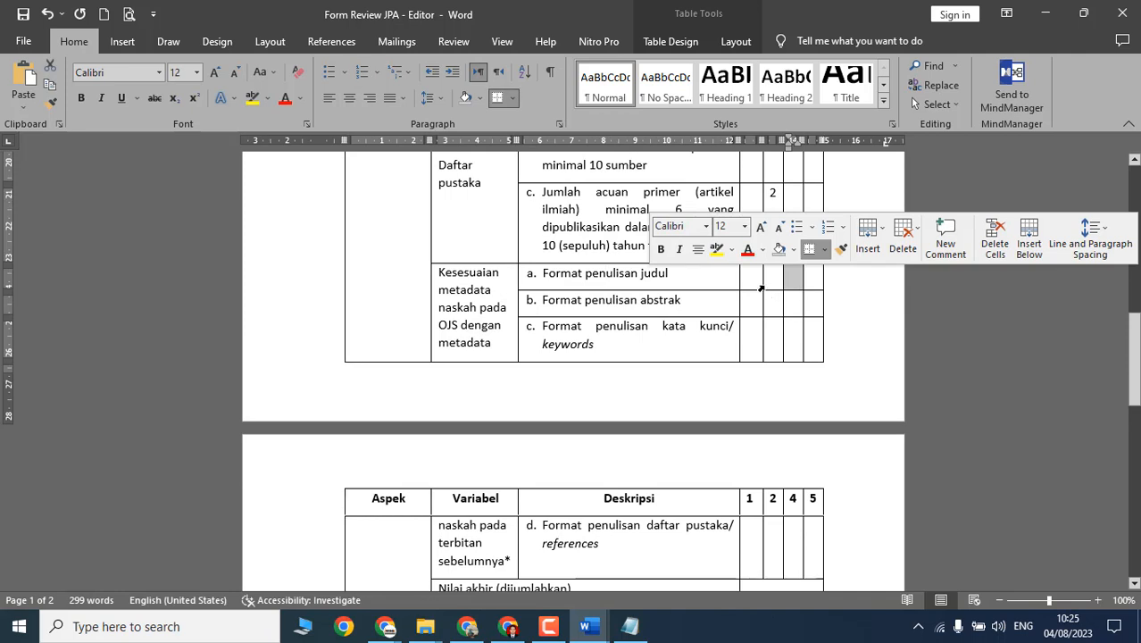
type("2")
left_click(793, 273)
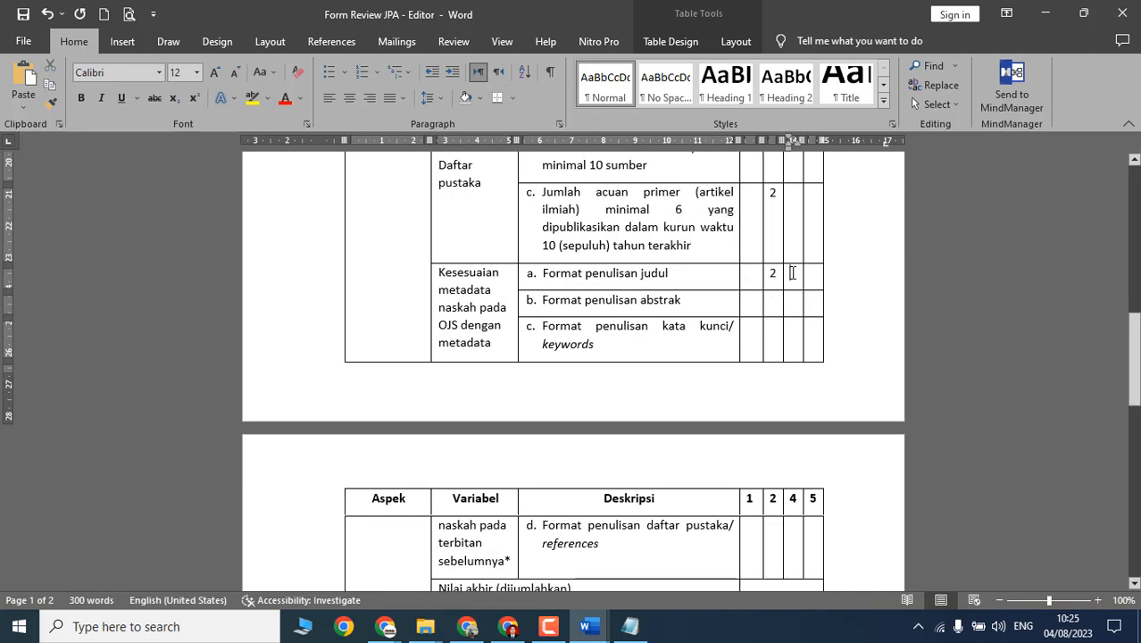
type("4")
key("shift+Tab")
key("BackSpace")
left_click(701, 299)
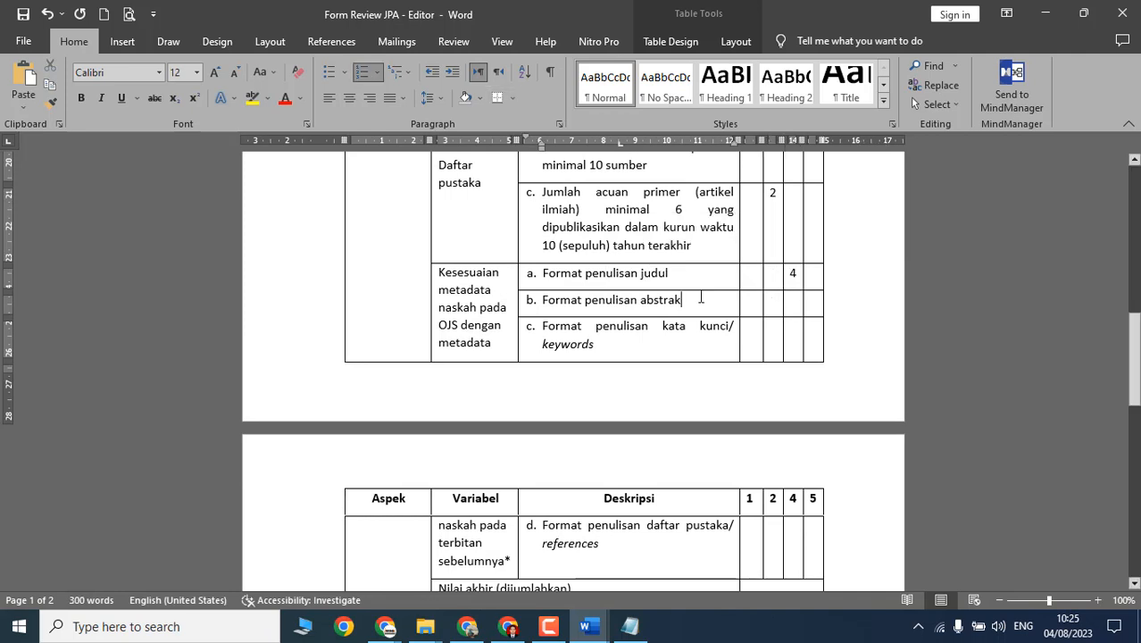
Step: Score abstrak 2, kata kunci 1 and daftar pustaka/references 2 in the metadata rows
left_click(772, 302)
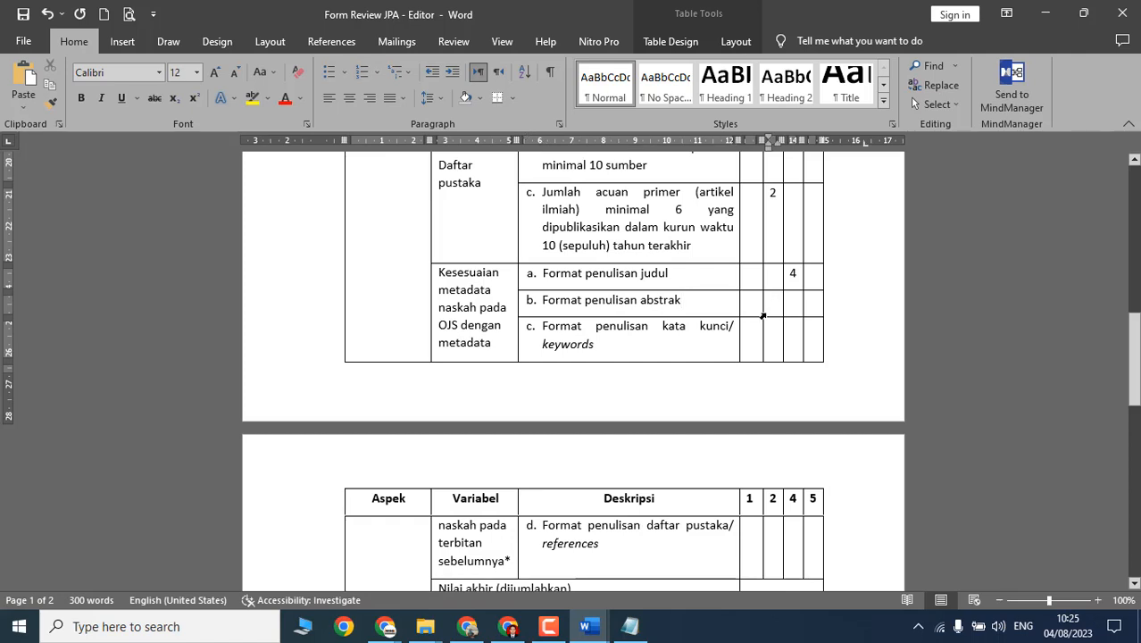
type("2")
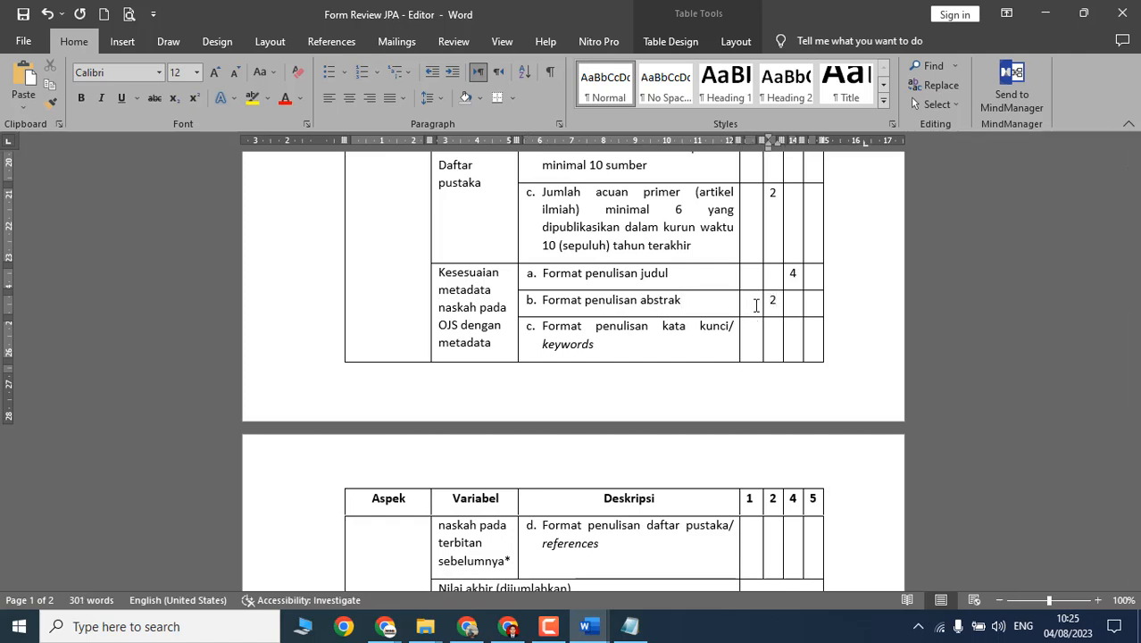
scroll(686, 355, "down", 1)
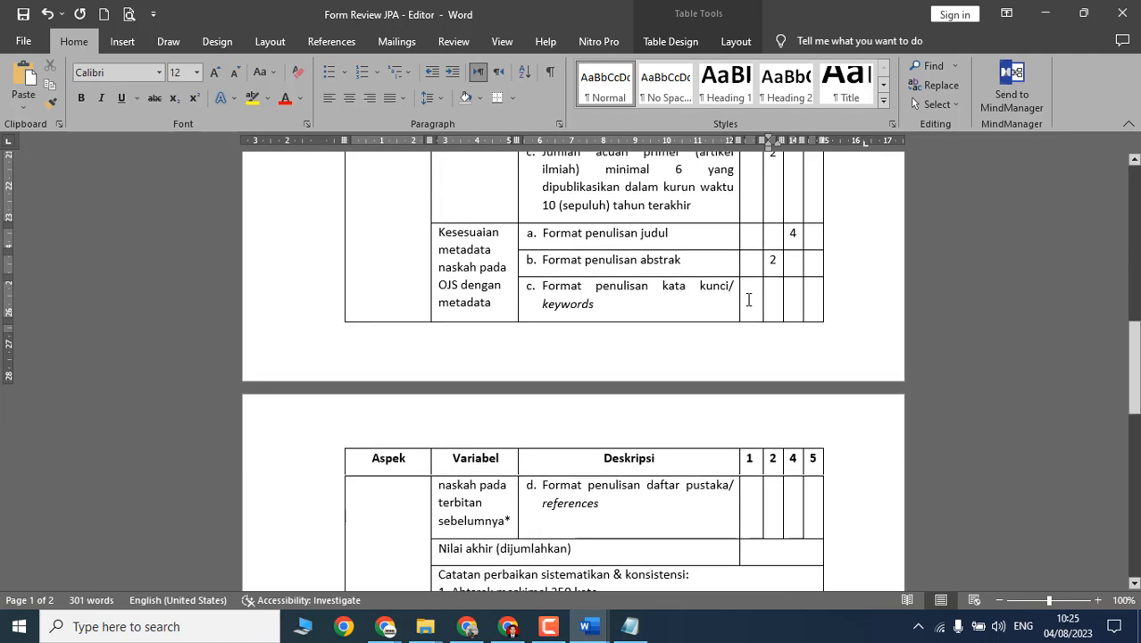
left_click(748, 300)
type("1")
scroll(742, 372, "down", 4)
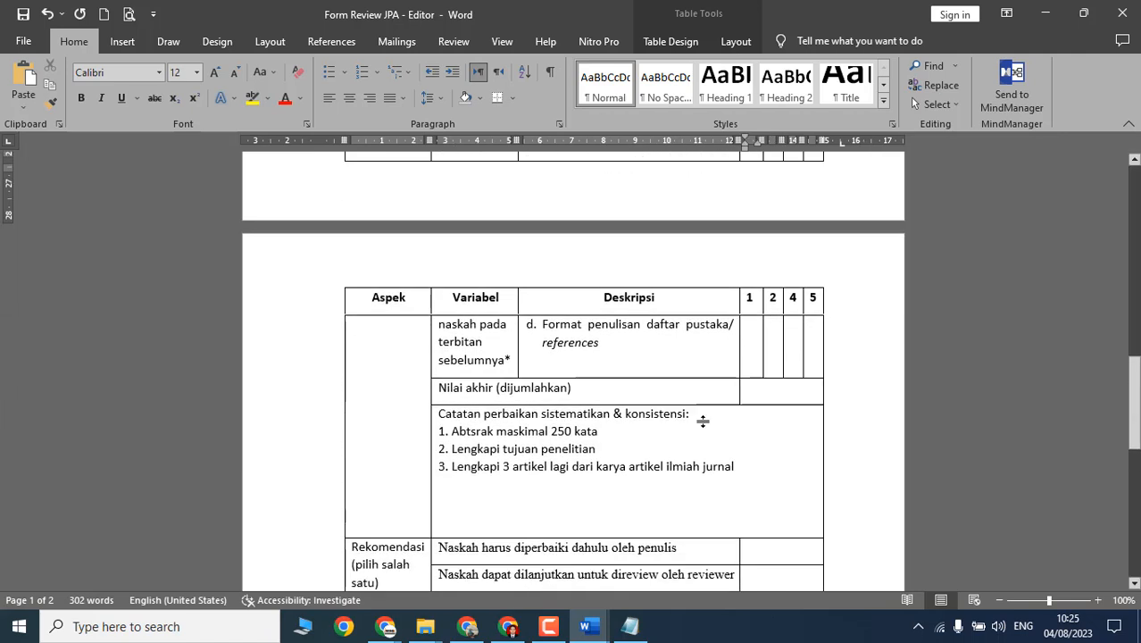
left_click_drag(616, 346, 545, 325)
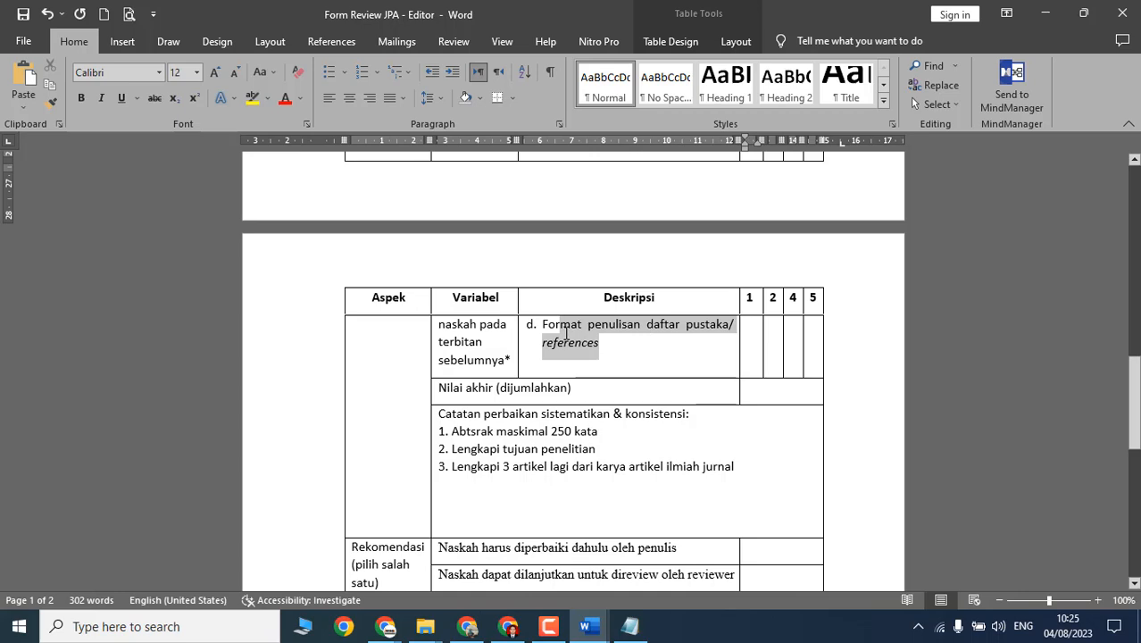
left_click(756, 342)
left_click(767, 344)
type("2")
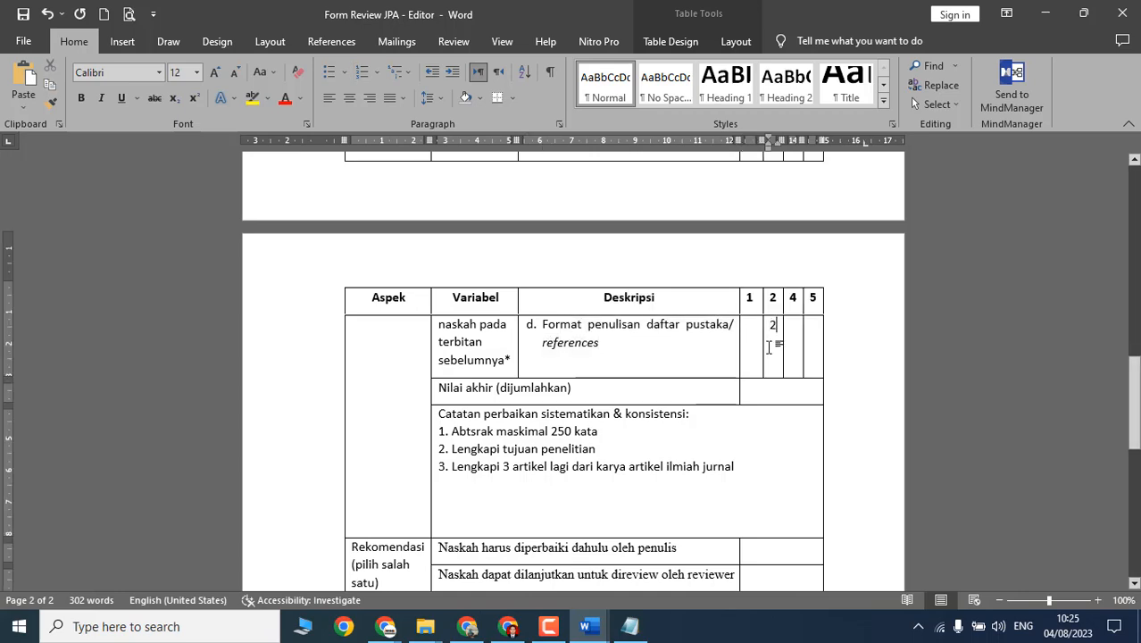
scroll(821, 356, "up", 10)
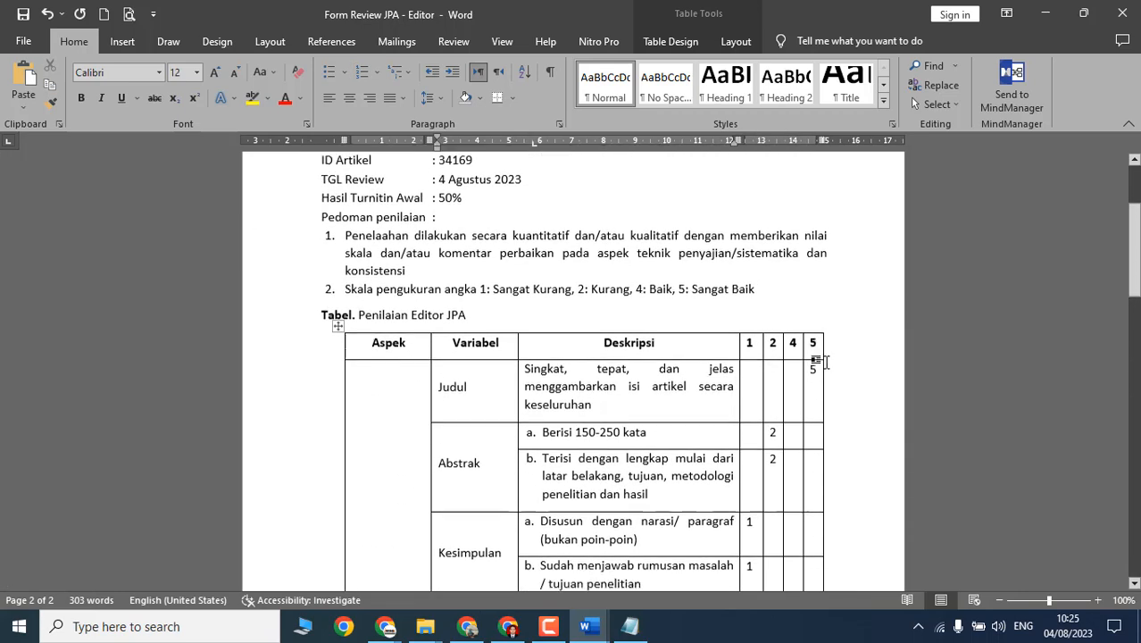
scroll(824, 362, "down", 2)
scroll(814, 265, "down", 13)
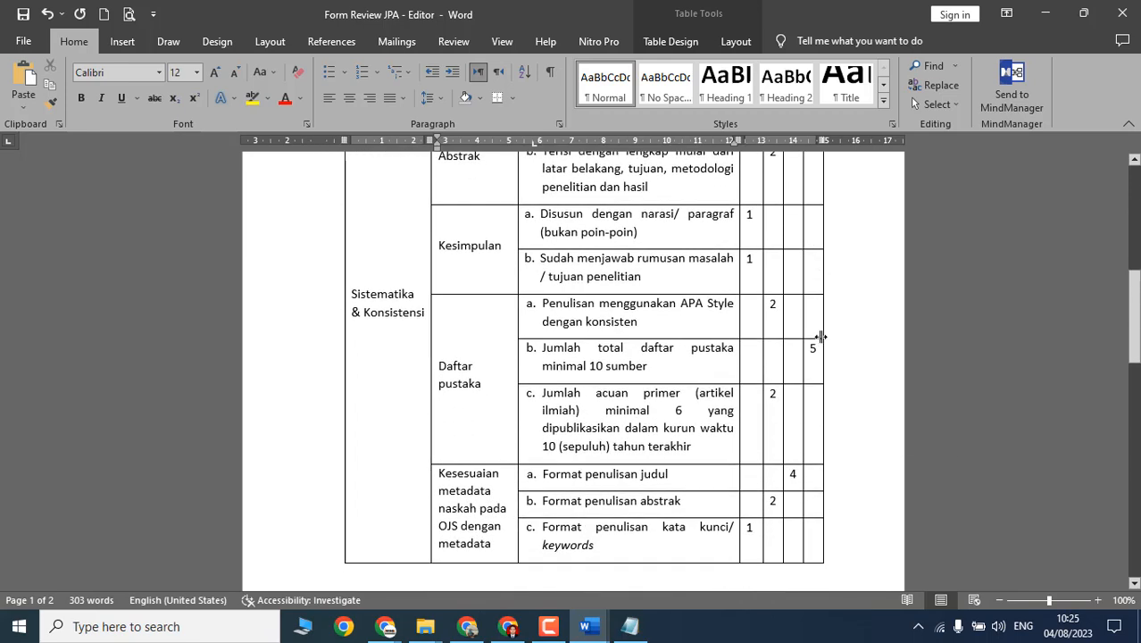
scroll(823, 357, "up", 13)
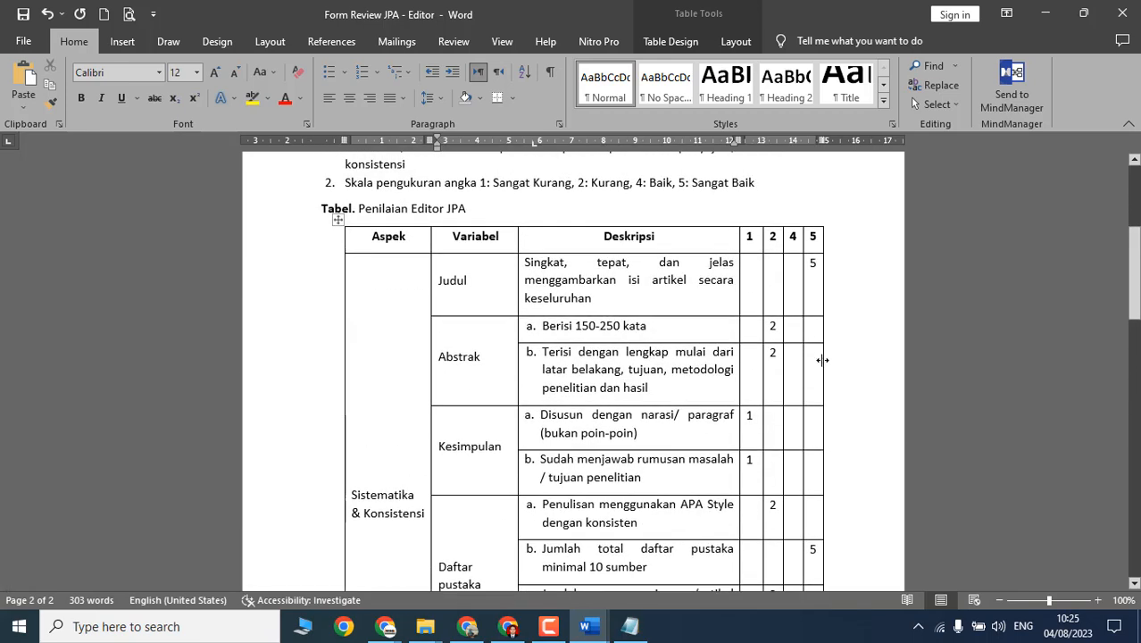
scroll(820, 362, "down", 5)
scroll(816, 318, "down", 1)
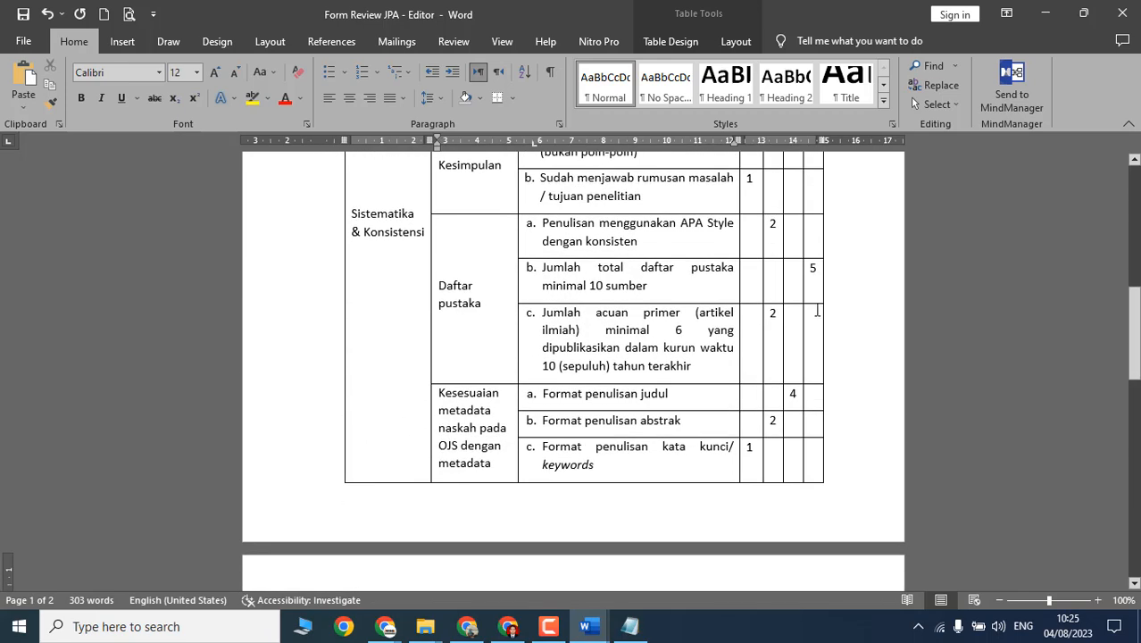
scroll(817, 287, "down", 6)
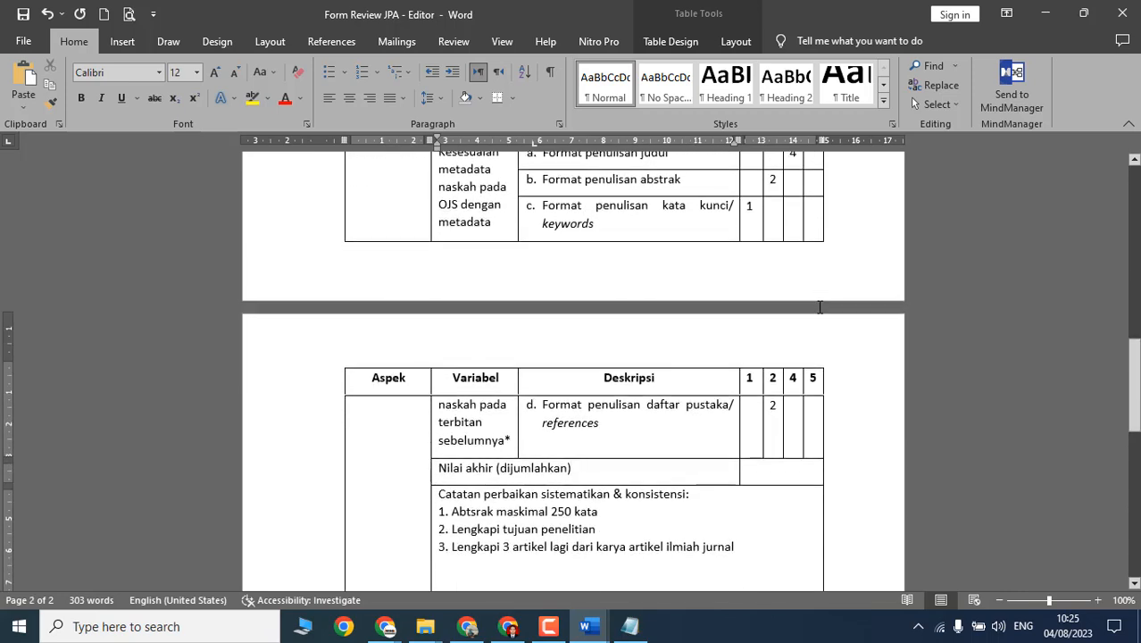
scroll(804, 348, "up", 3)
scroll(801, 354, "up", 10)
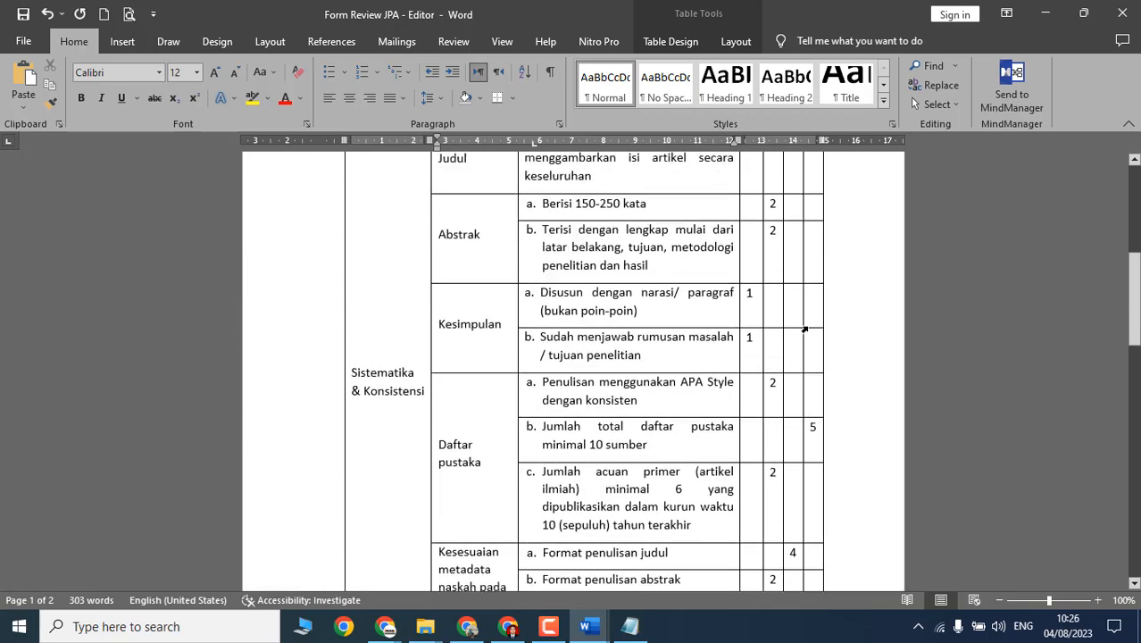
scroll(803, 286, "down", 16)
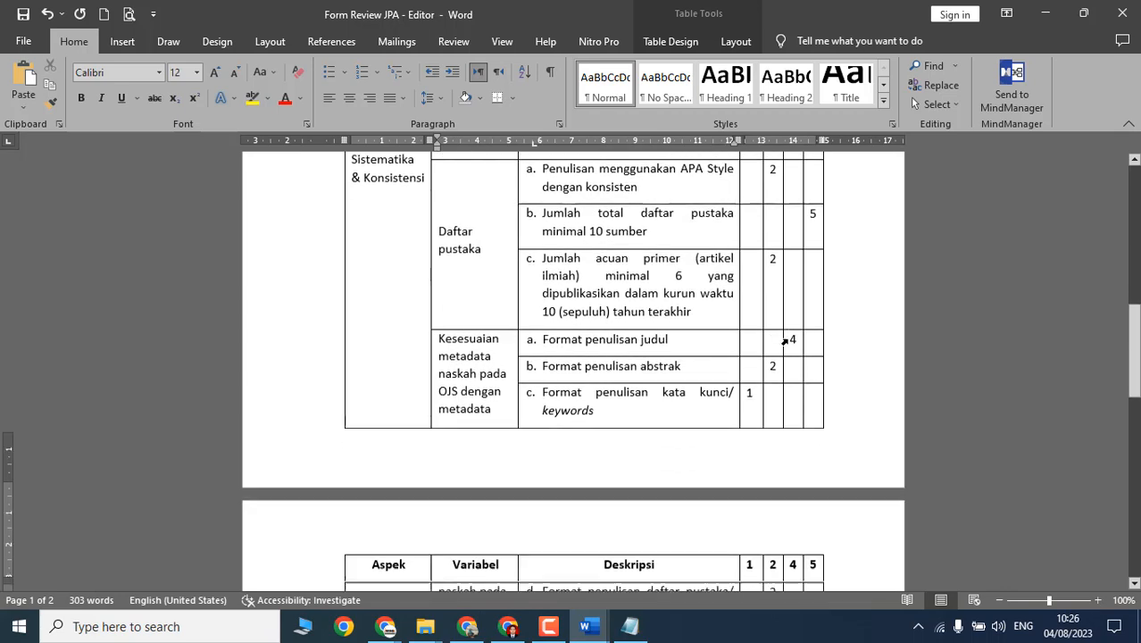
scroll(784, 342, "down", 1)
left_click(777, 416)
scroll(779, 419, "up", 1)
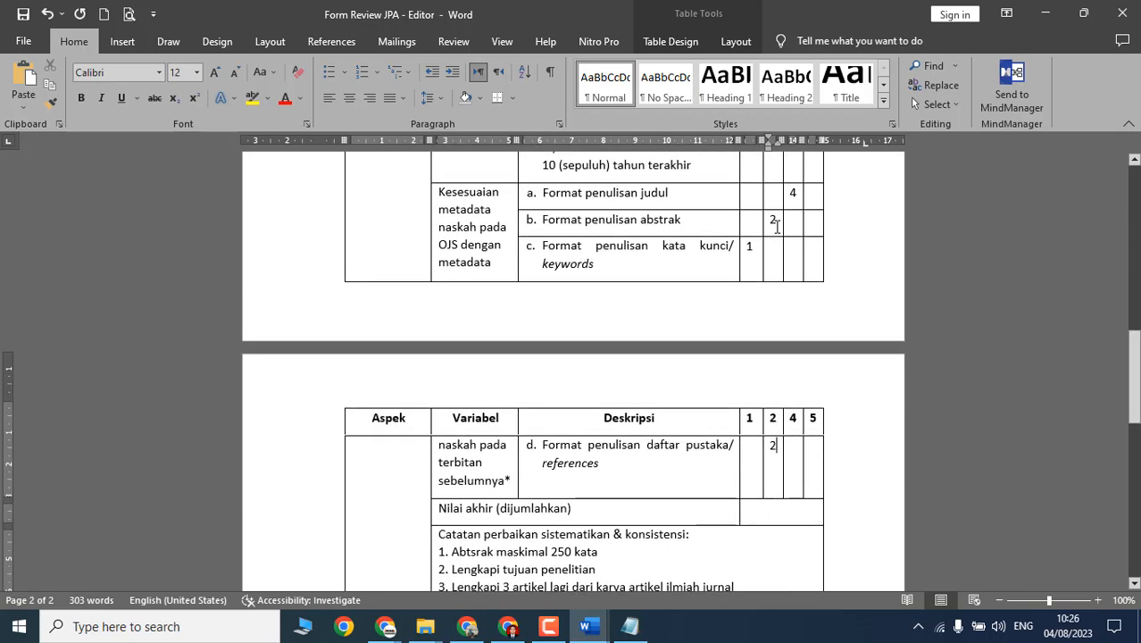
scroll(783, 332, "up", 6)
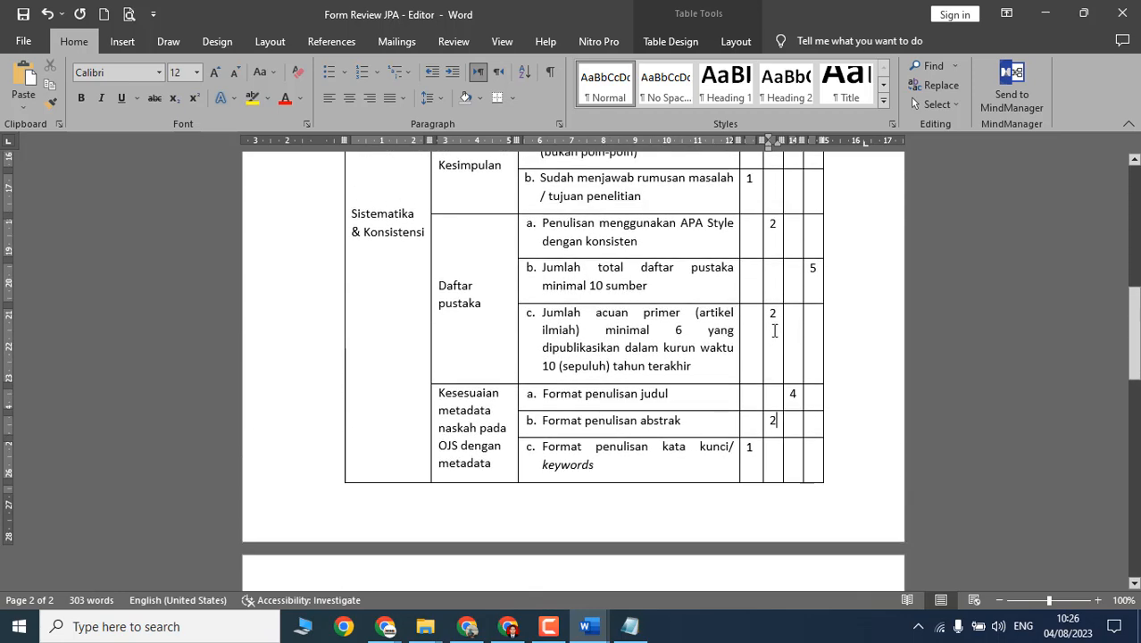
scroll(777, 284, "up", 3)
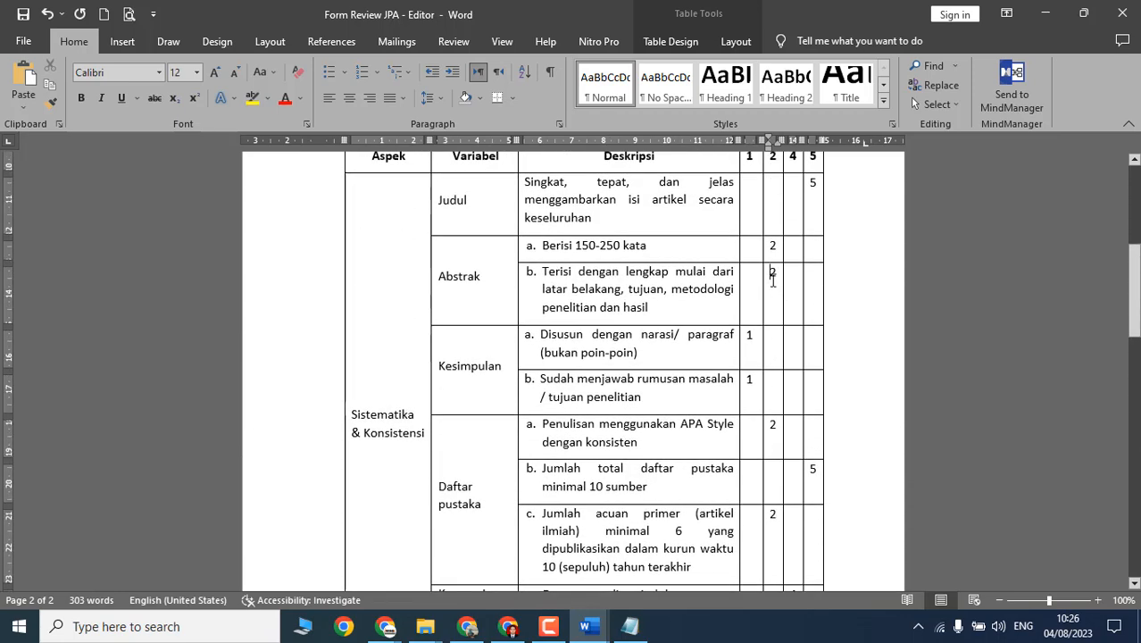
scroll(775, 289, "up", 2)
scroll(759, 285, "down", 4)
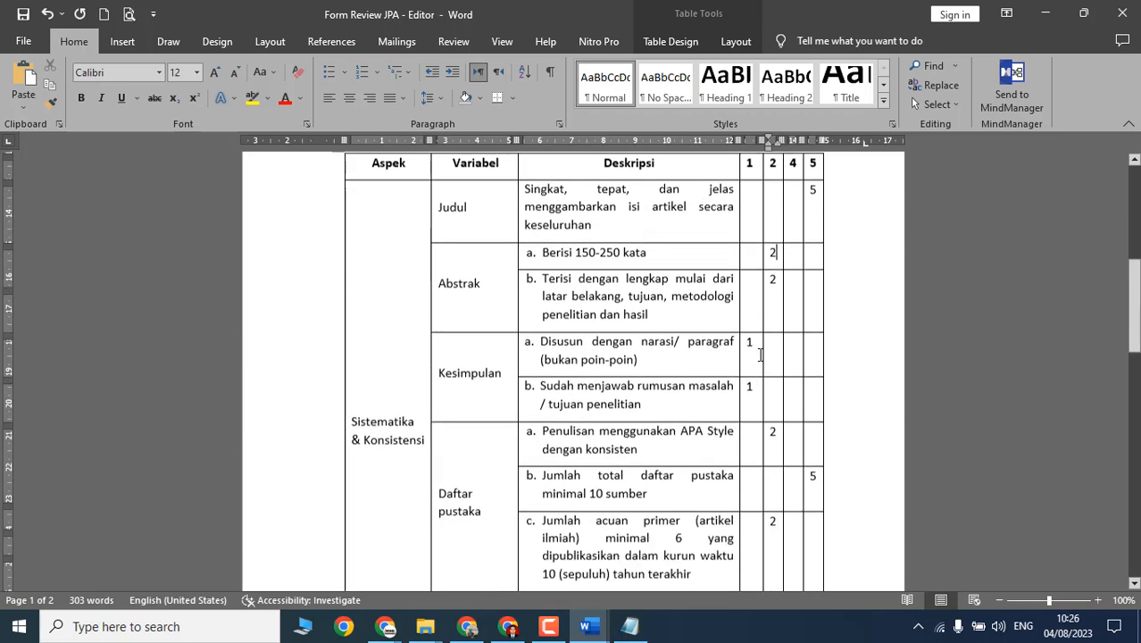
scroll(755, 309, "down", 8)
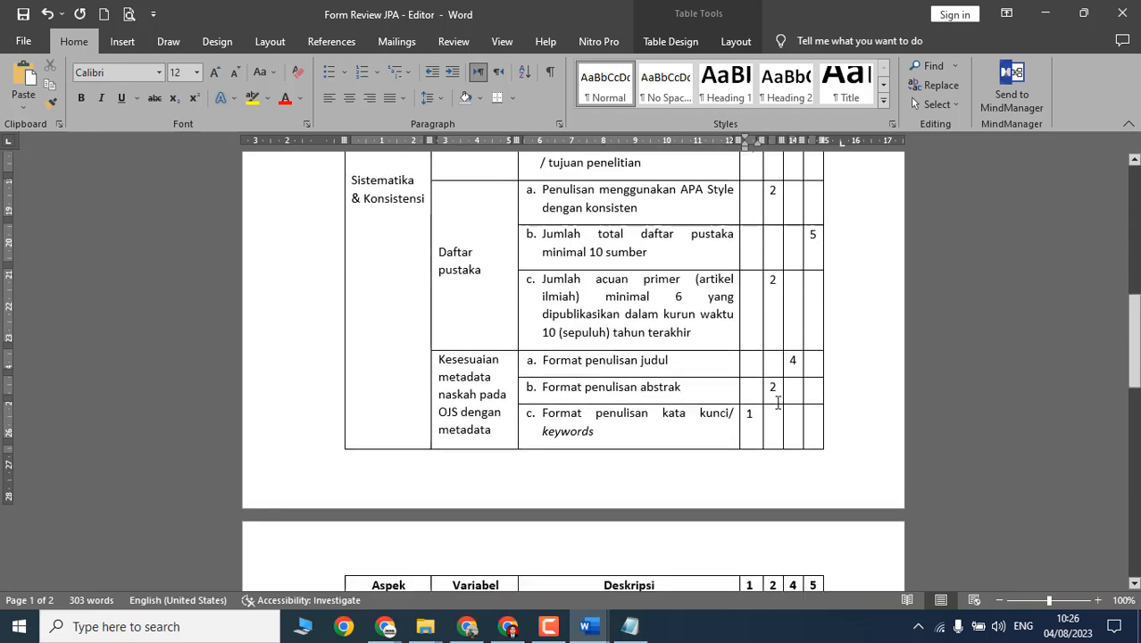
scroll(774, 459, "down", 2)
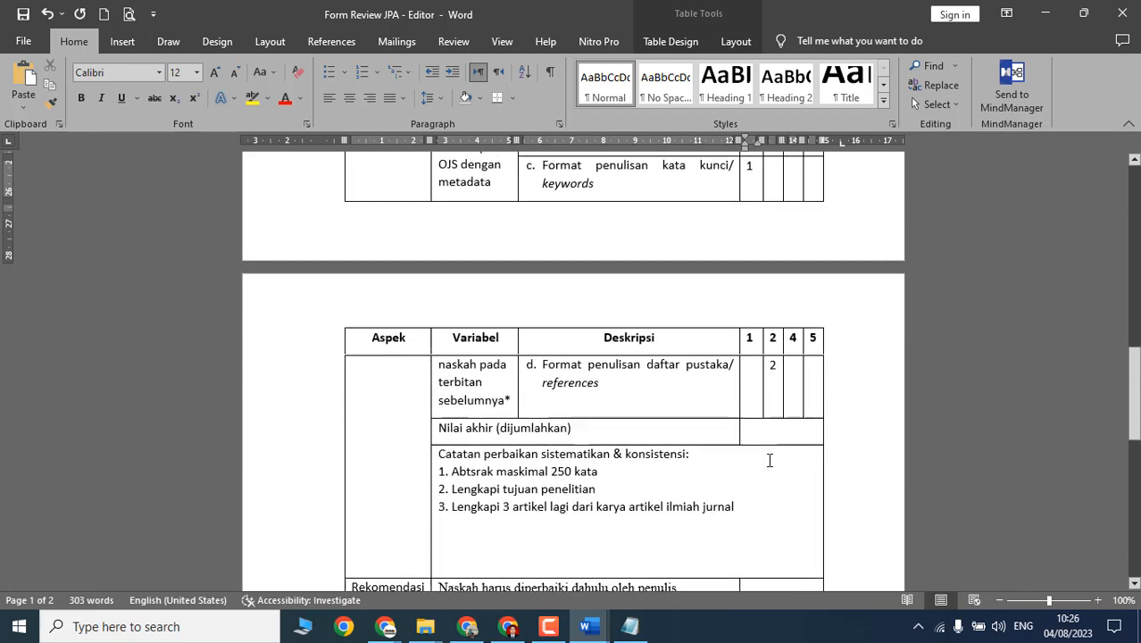
Step: Enter 29 as the Nilai akhir final total score
left_click(774, 436)
type("29")
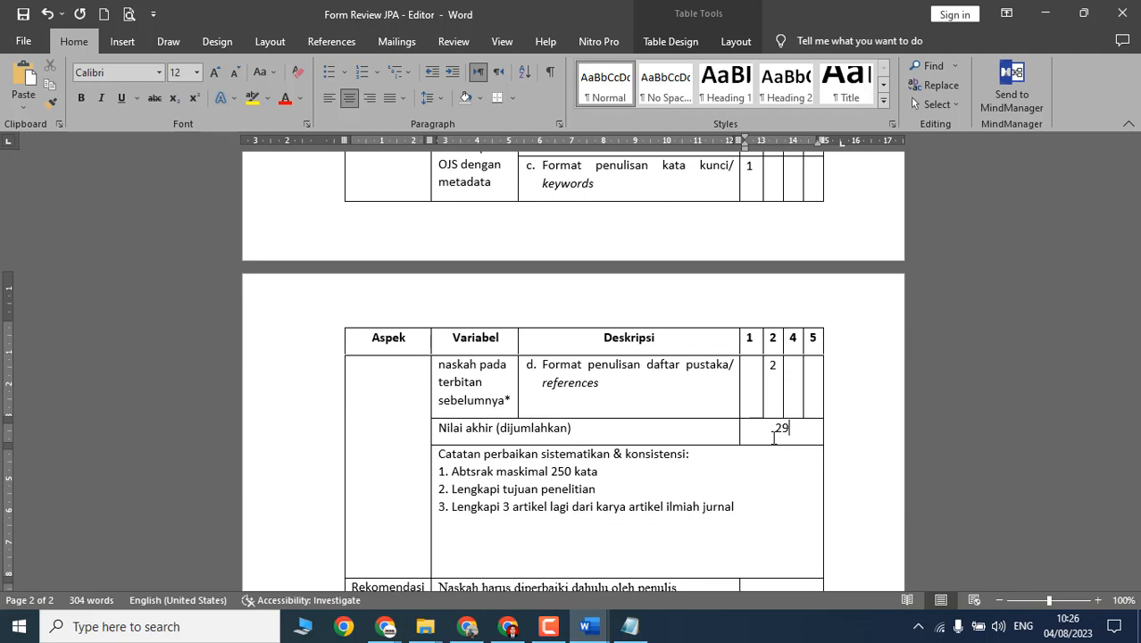
scroll(741, 454, "down", 3)
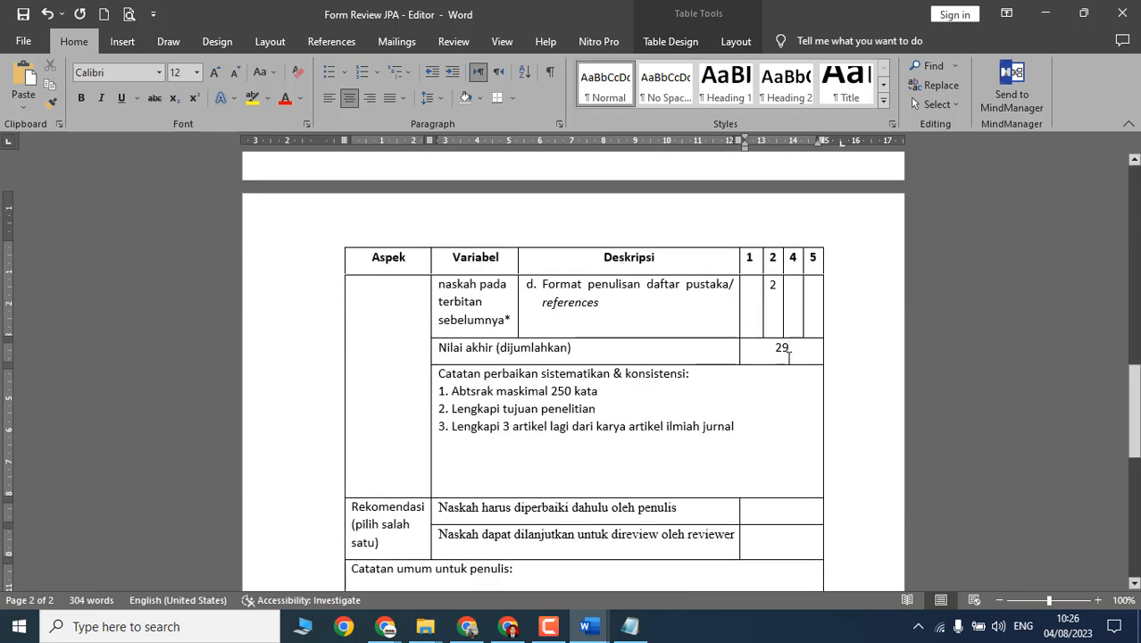
left_click_drag(788, 350, 770, 350)
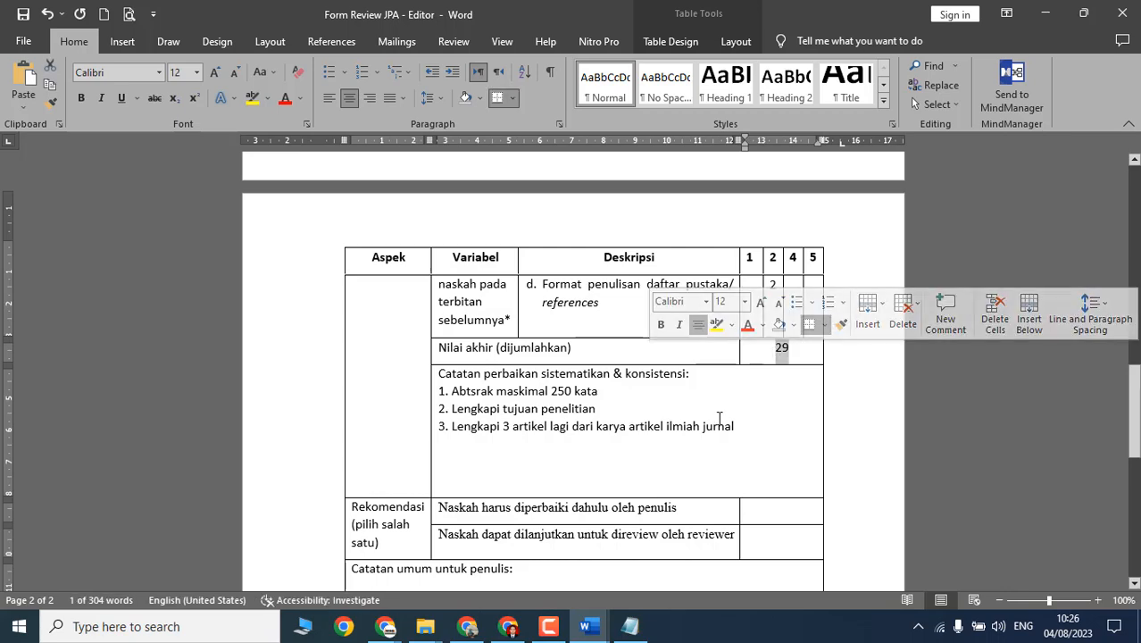
scroll(630, 417, "down", 3)
scroll(630, 417, "down", 3)
Step: Tick 'Naskah dapat dilanjutkan untuk direview oleh reviewer' as the recommendation instead of the revise-first option
left_click(596, 308)
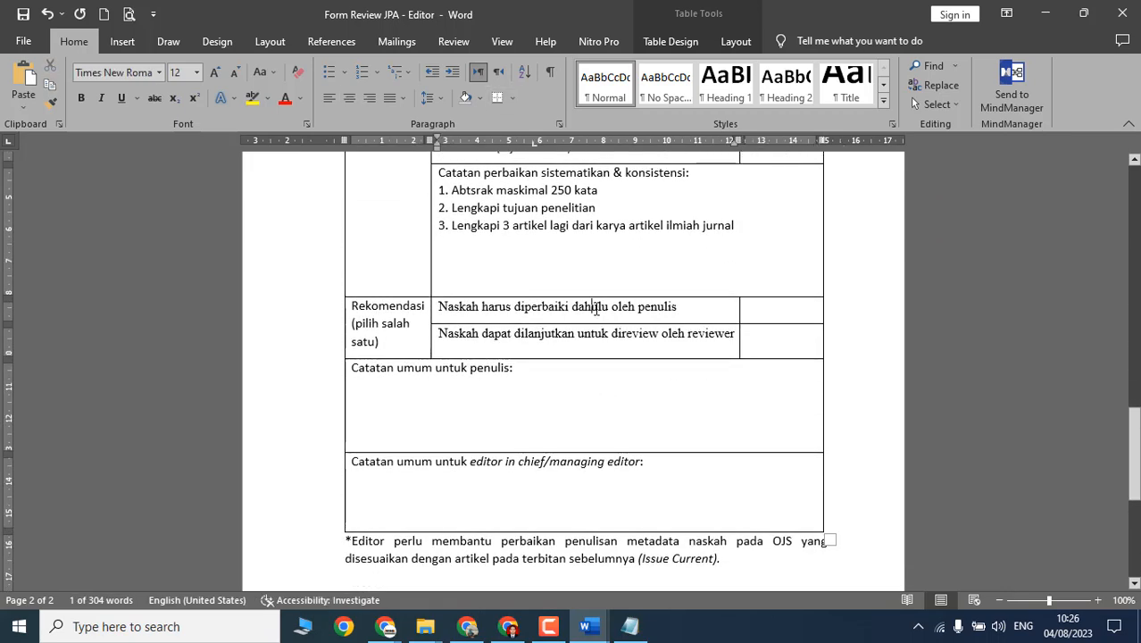
left_click(788, 312)
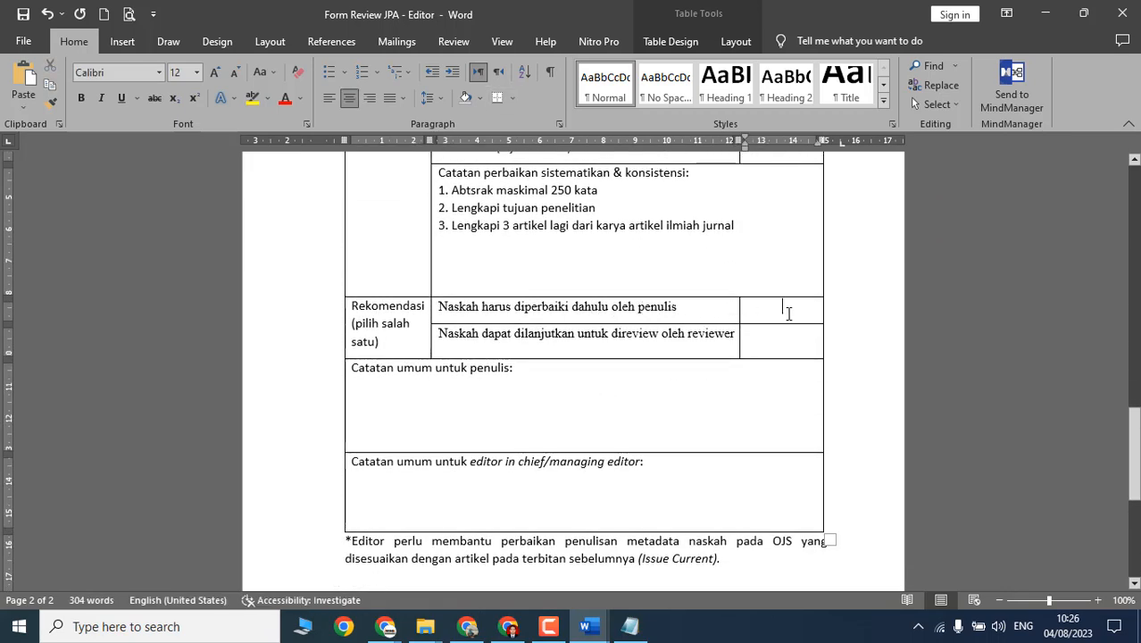
type("v")
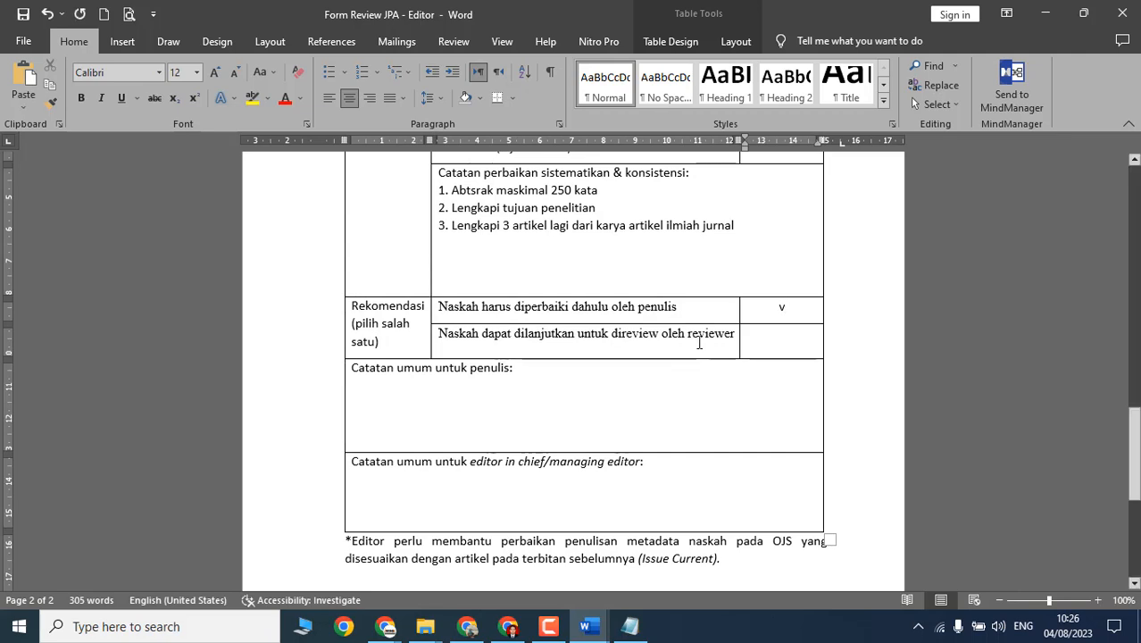
key("BackSpace")
key("Down")
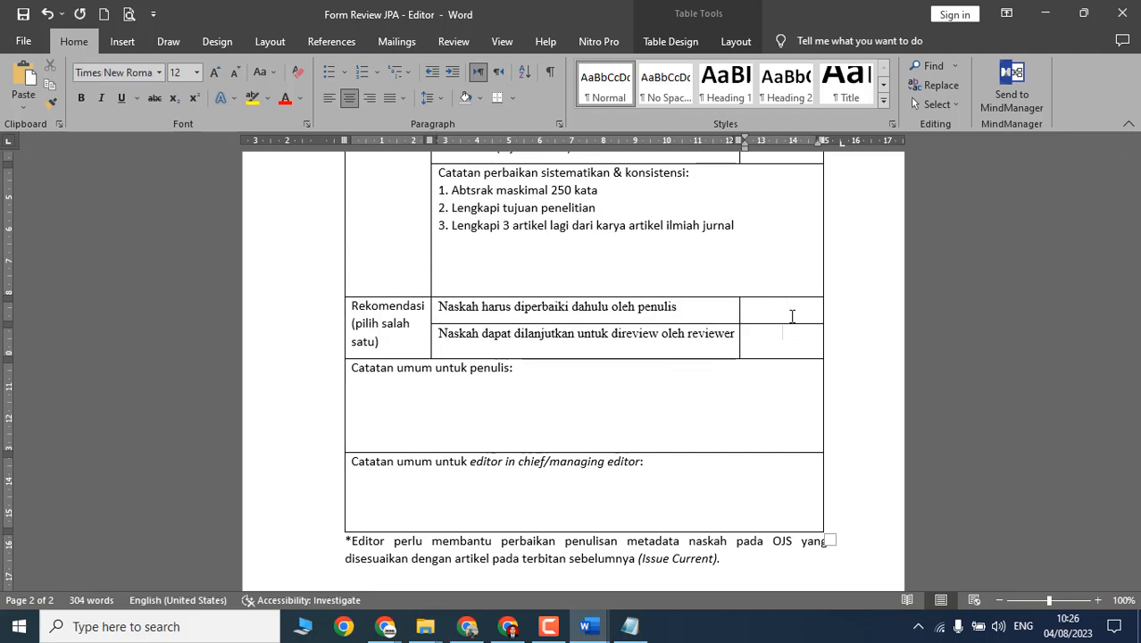
type("v")
left_click(507, 408)
Step: Write the author note 'Perbaiki dan pastikan sudah memenuhi author guide'
scroll(507, 408, "up", 1)
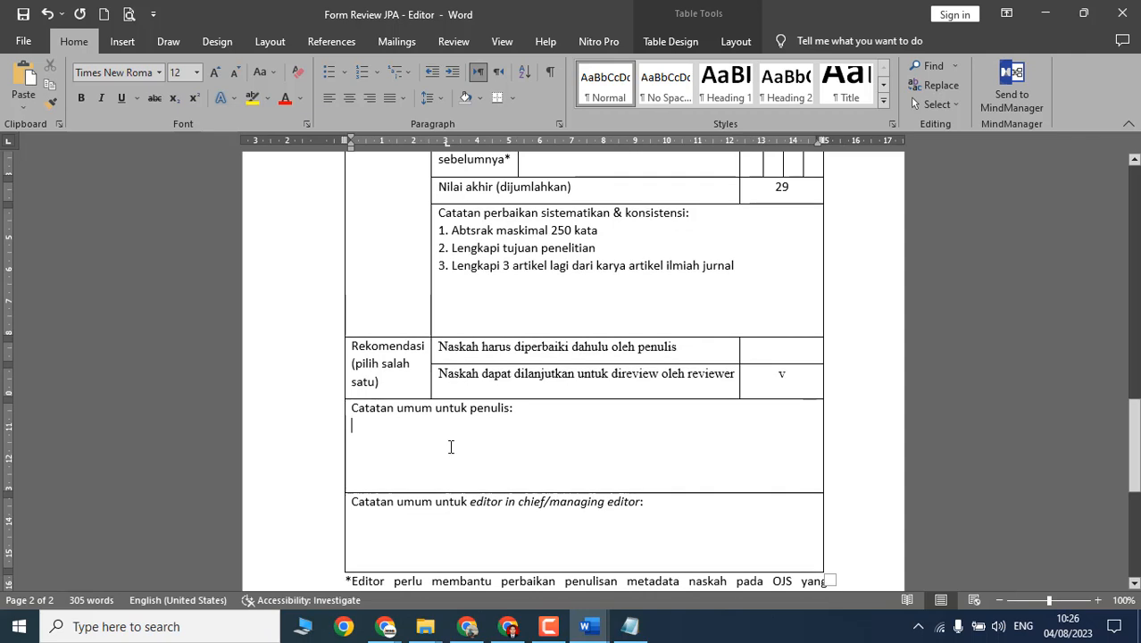
left_click(451, 447)
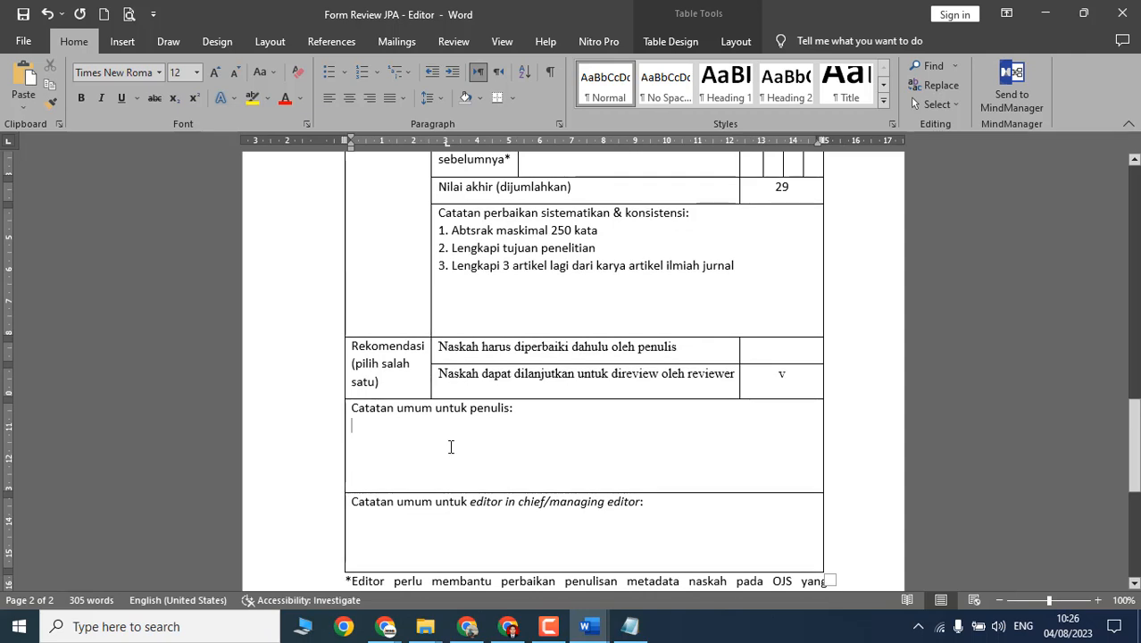
type("Perbaiki")
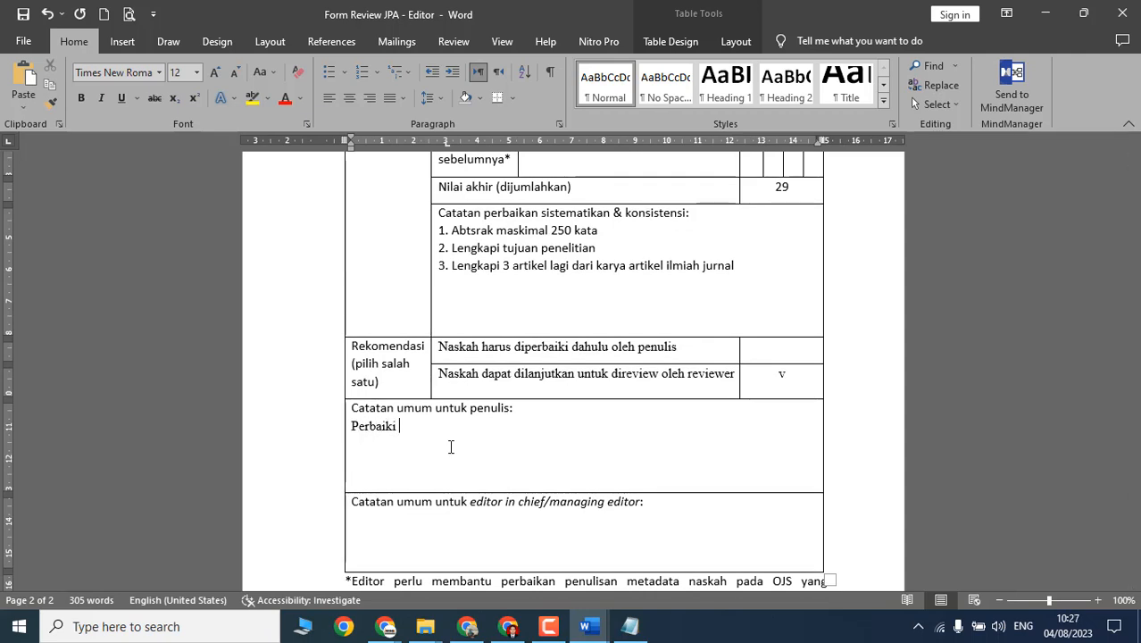
type(" dan")
type(" pastio")
type("l")
key("BackSpace")
key("BackSpace")
type("kan sudah memnenuhi auth")
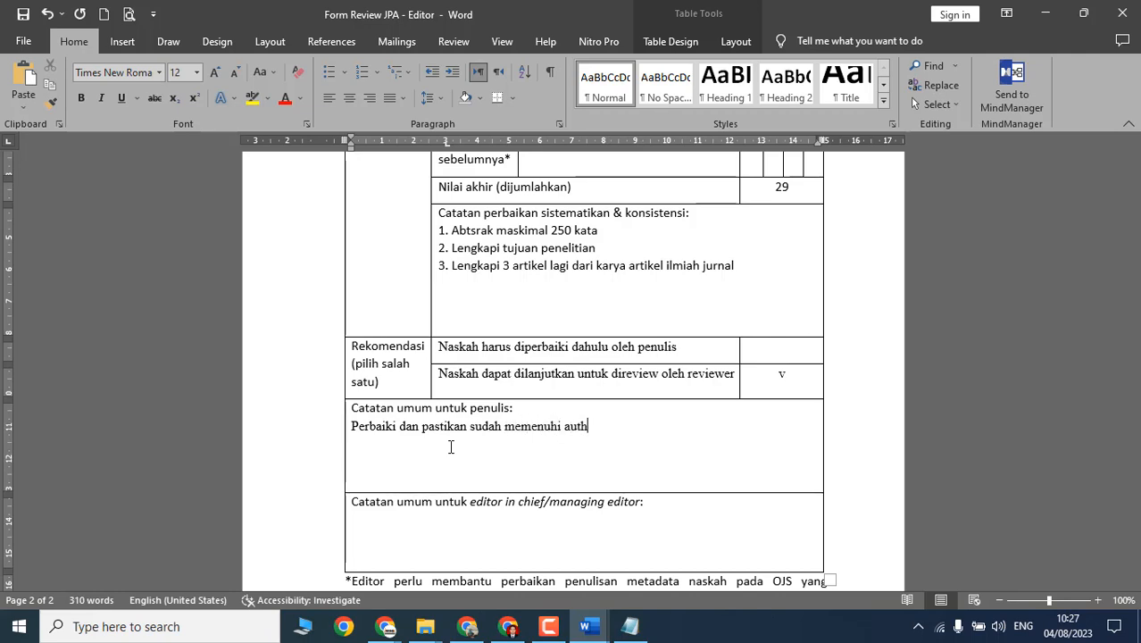
type("or guidelines")
Step: Write the editor note 'Naskah sudah cukup baik meski harus diperbaiki dahu…'
scroll(516, 366, "down", 3)
left_click(516, 367)
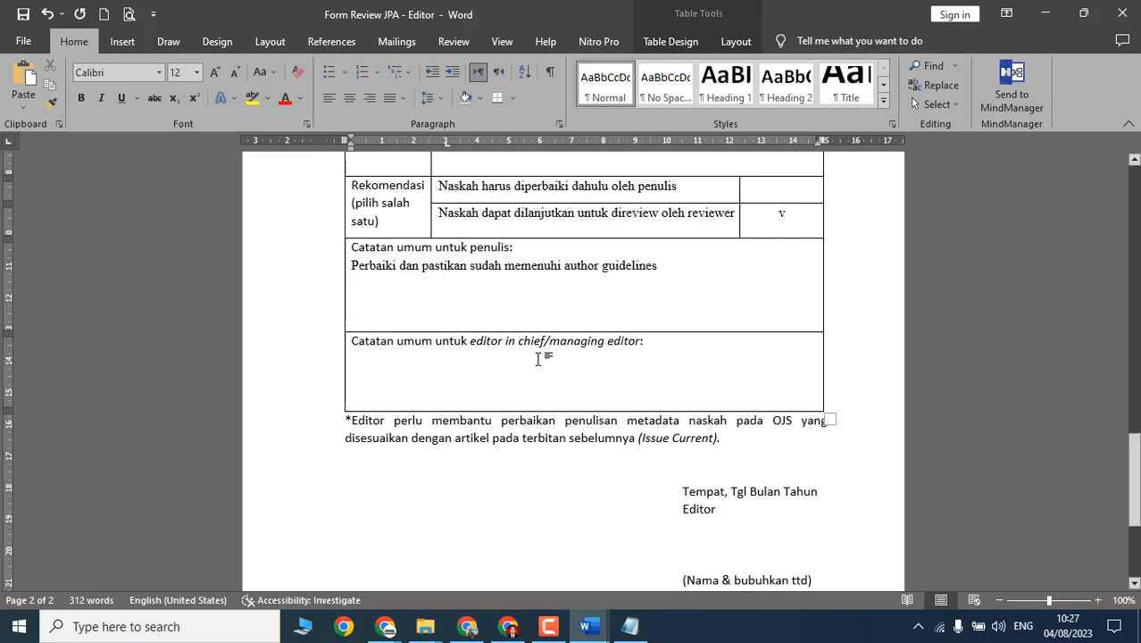
type("Naskah sudah cukup ")
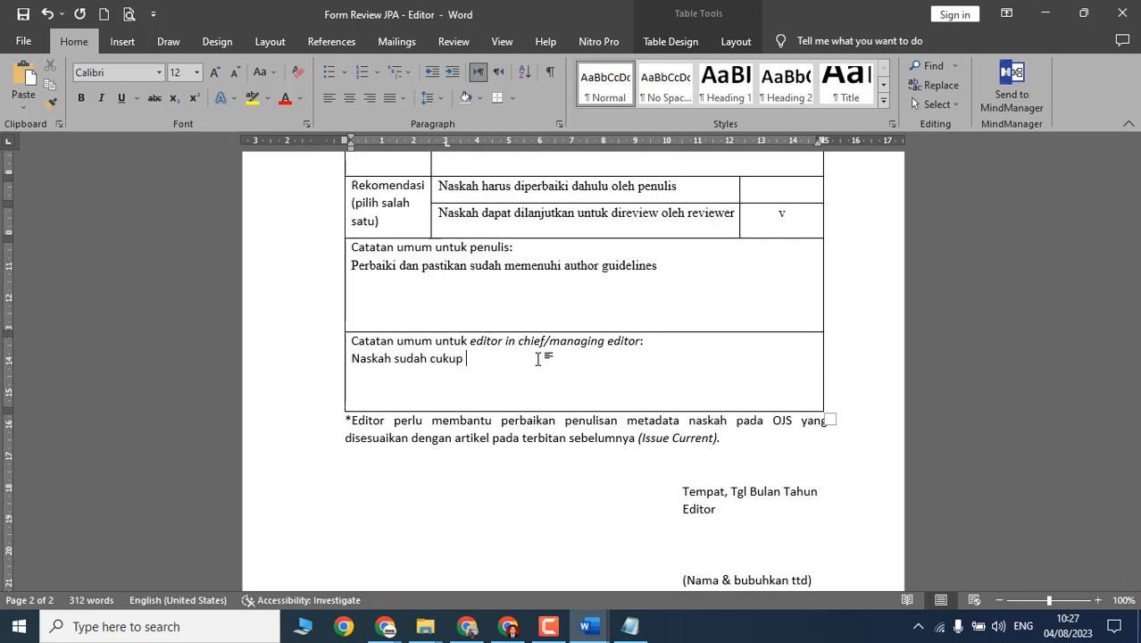
type("baik meski harus diperbaiki dahulu")
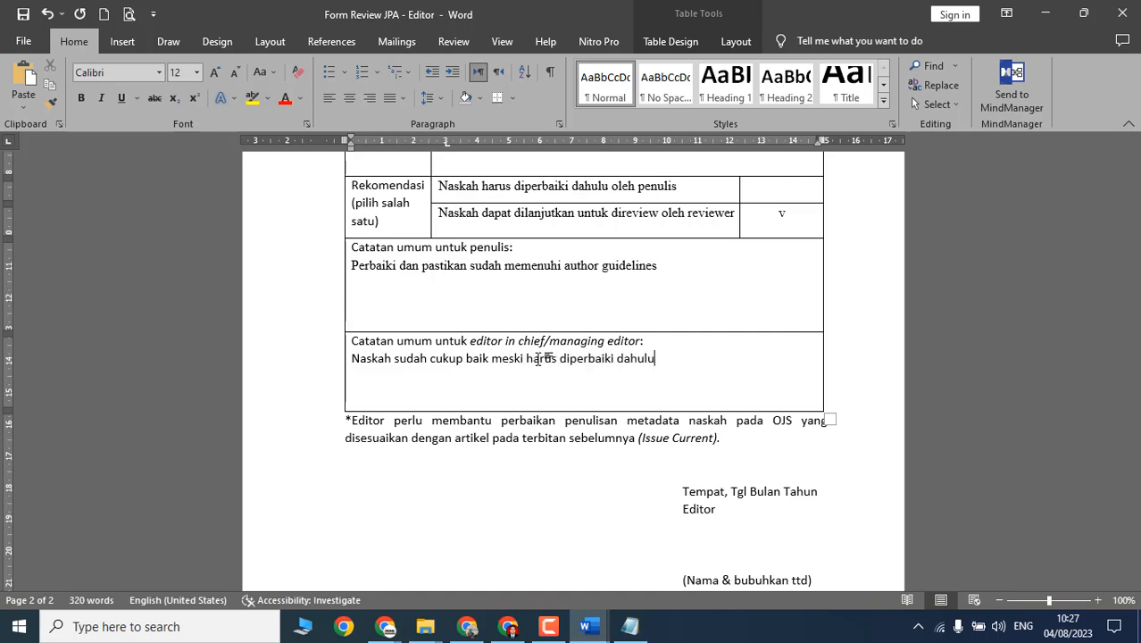
Step: Look over the asterisk footnote below the table and return to the OJS submission summary
scroll(539, 359, "down", 2)
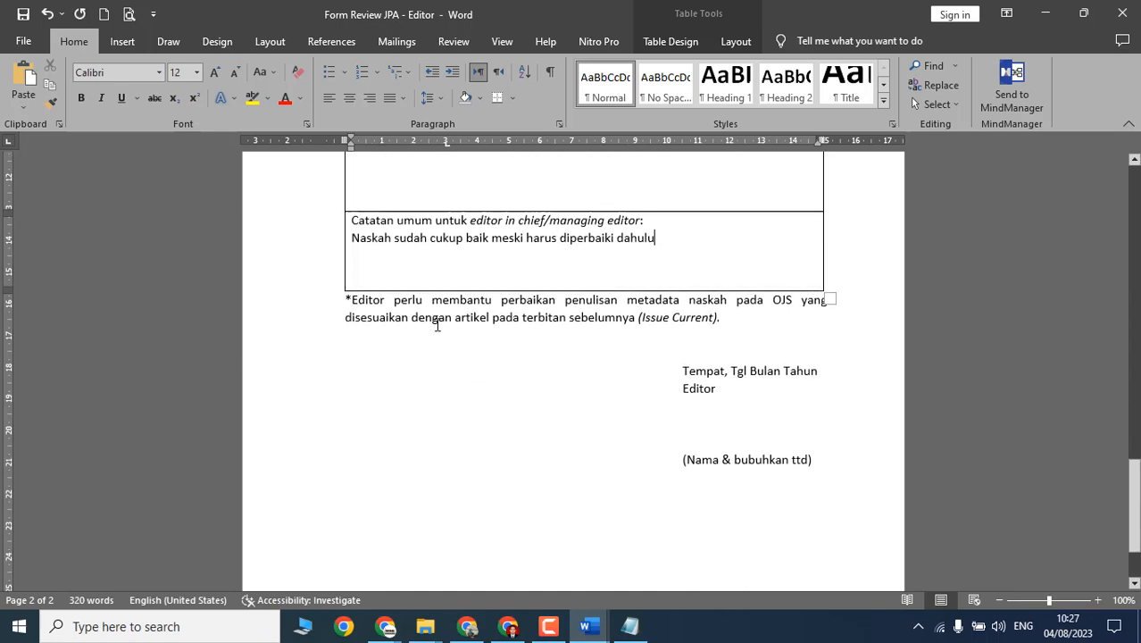
left_click(438, 328)
scroll(437, 328, "up", 4)
scroll(533, 306, "up", 5)
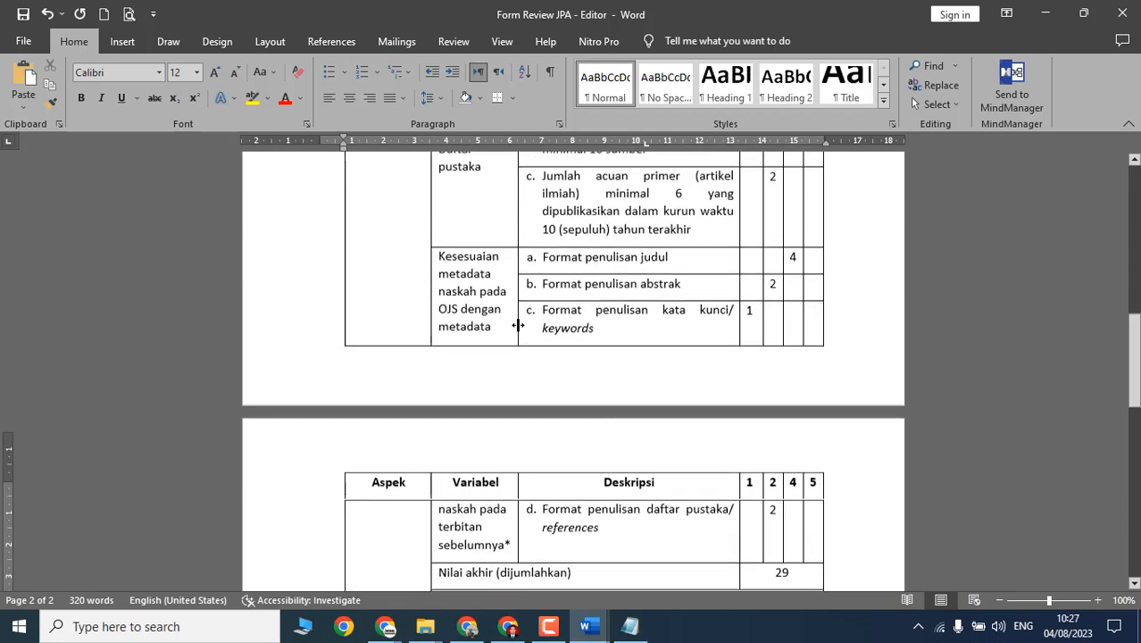
left_click_drag(459, 287, 496, 341)
scroll(496, 374, "down", 2)
scroll(496, 373, "down", 6)
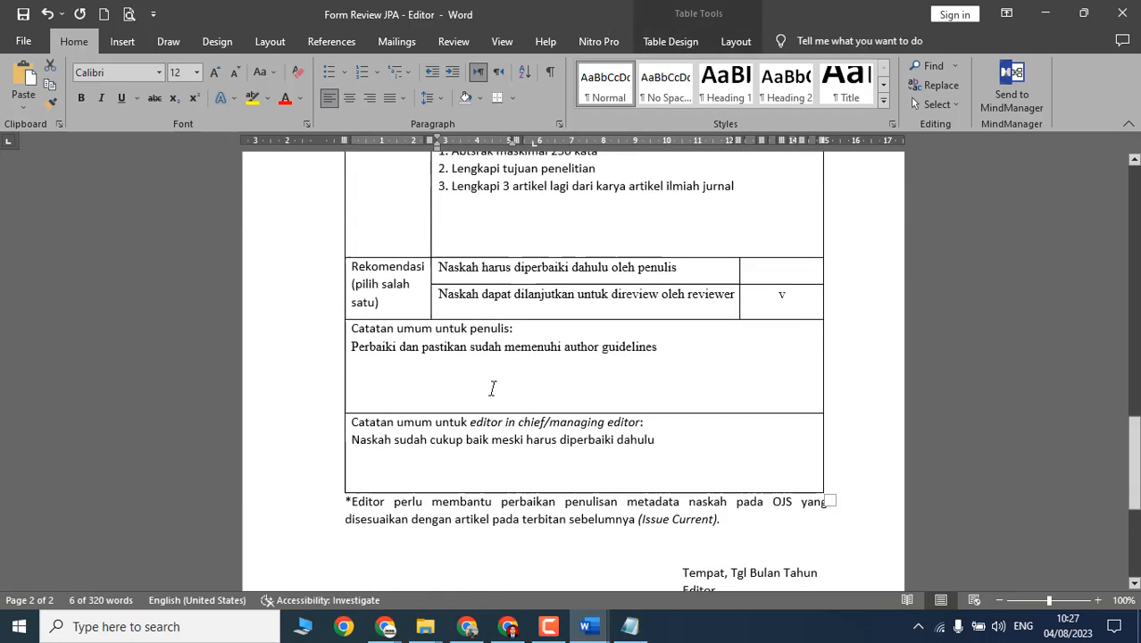
left_click_drag(369, 386, 751, 403)
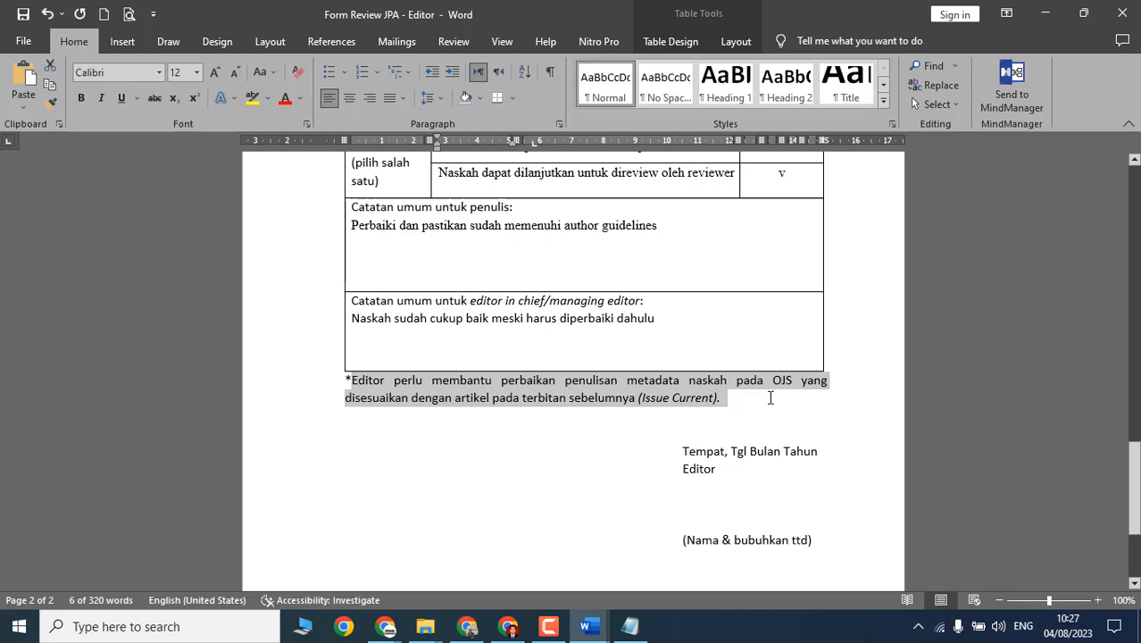
left_click(500, 409)
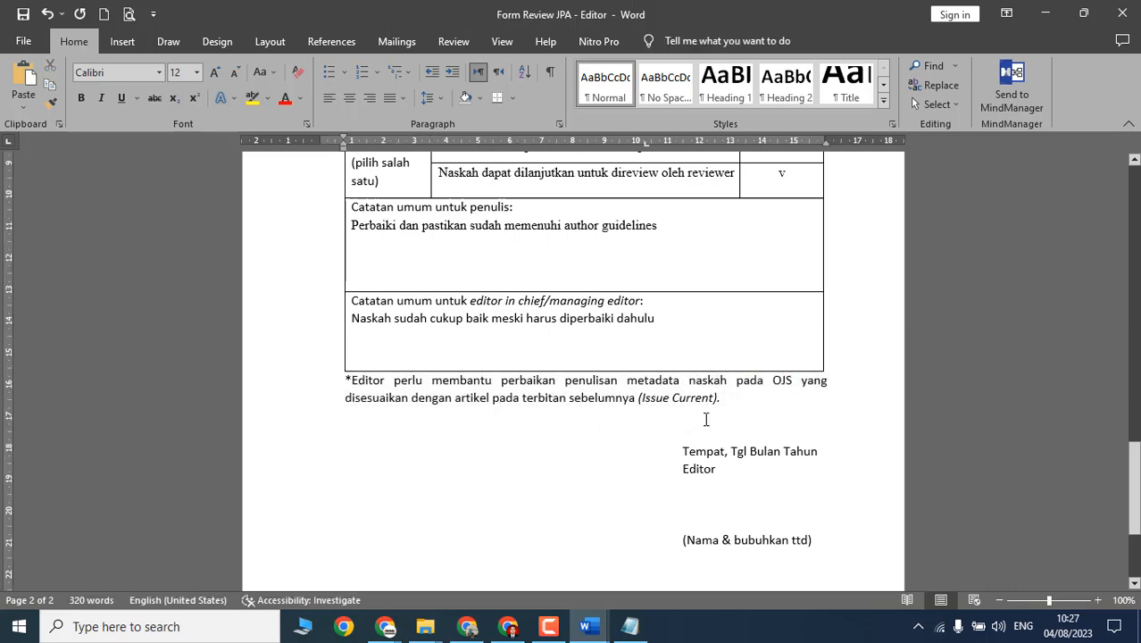
scroll(706, 420, "down", 1)
key("alt+Tab")
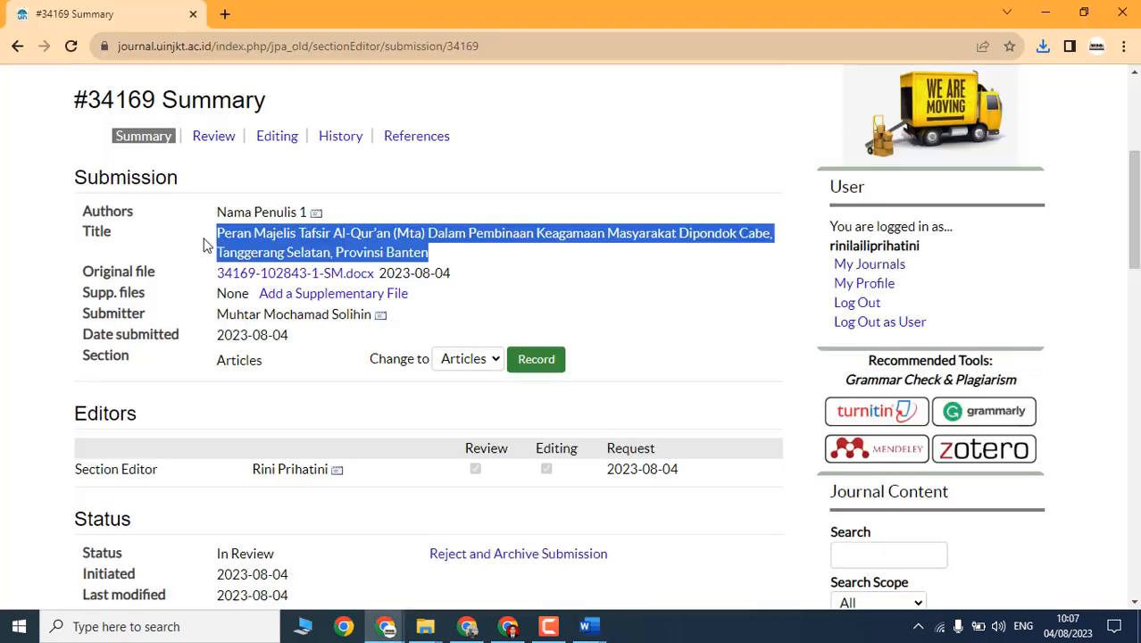
Step: Open the metadata editing page for submission 34169
left_click(261, 230)
scroll(232, 295, "down", 5)
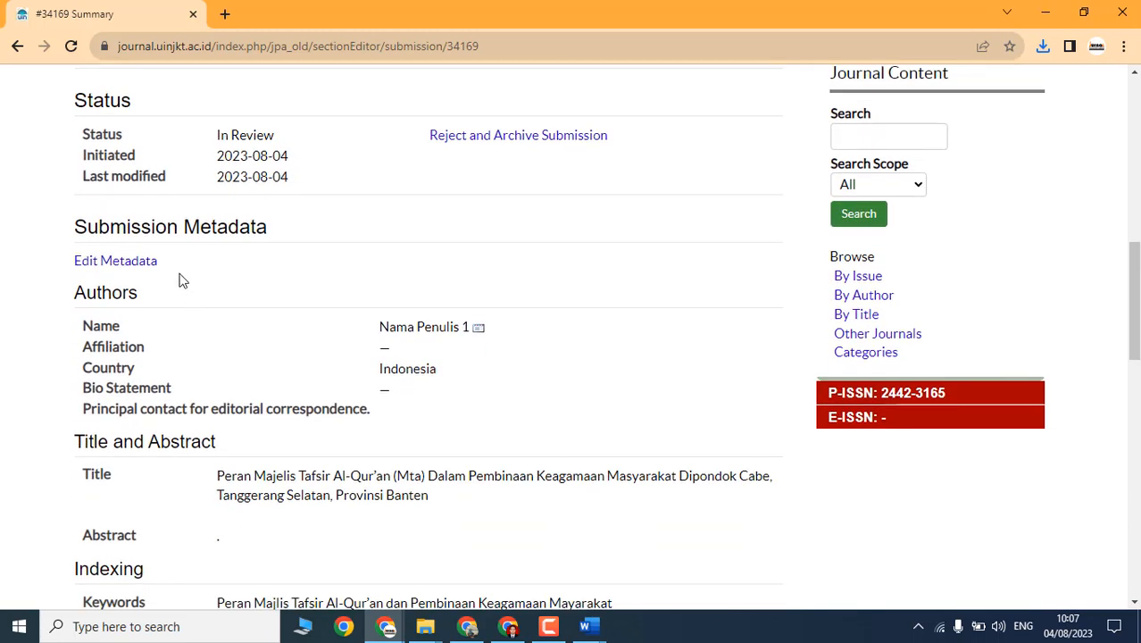
scroll(255, 285, "up", 3)
scroll(201, 331, "down", 2)
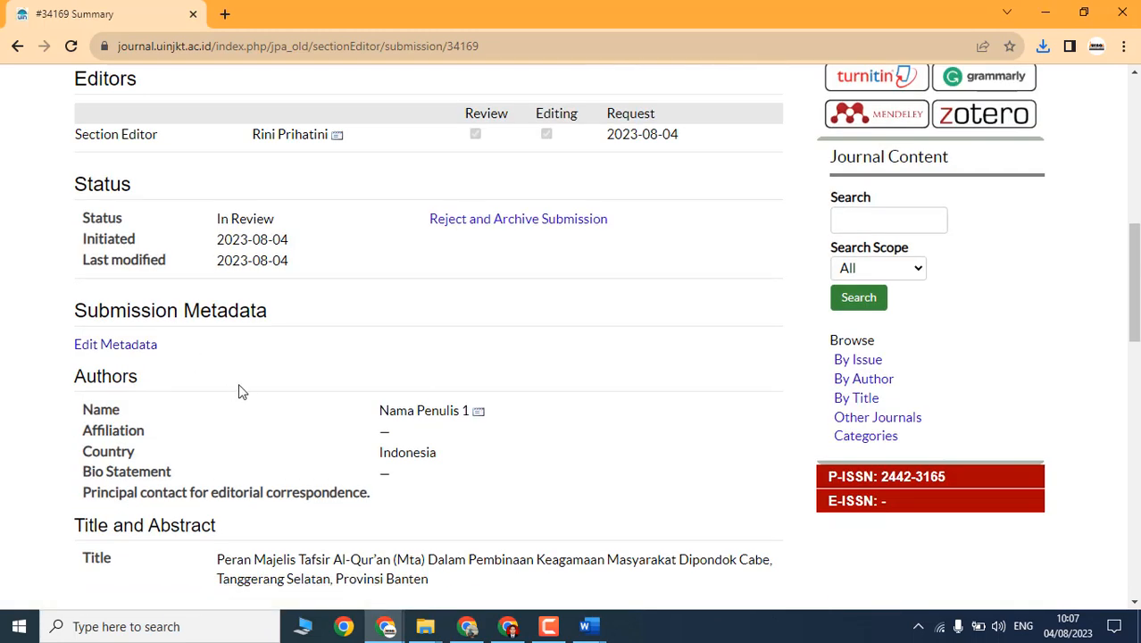
left_click(122, 351)
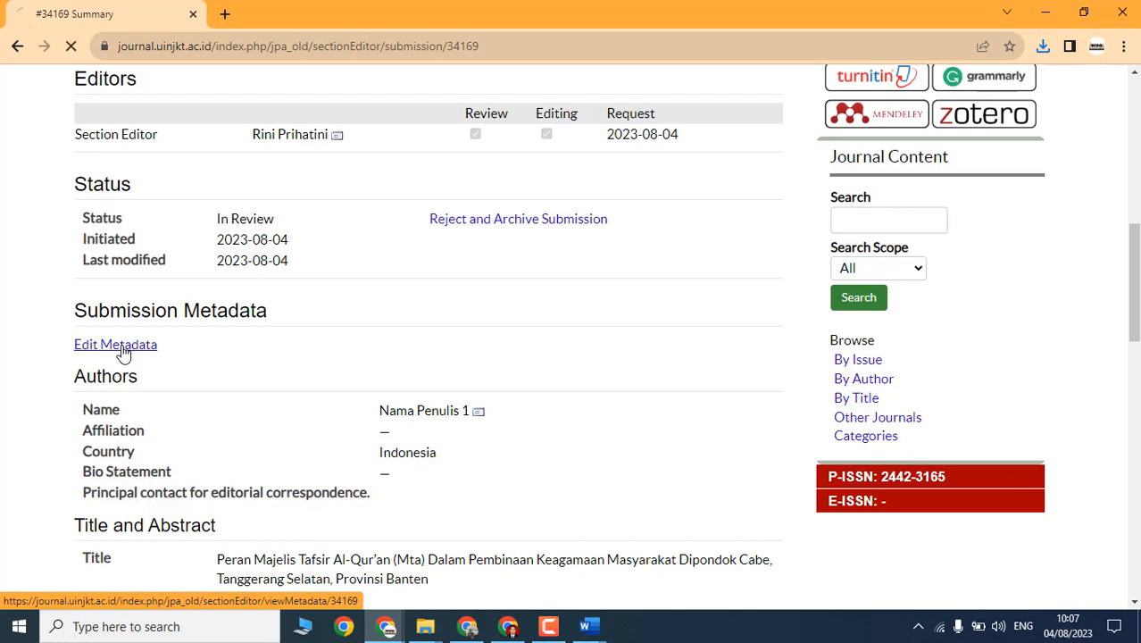
Step: Add a second, empty author block under Authors and go back to the Word review form
scroll(260, 369, "down", 4)
scroll(470, 308, "down", 6)
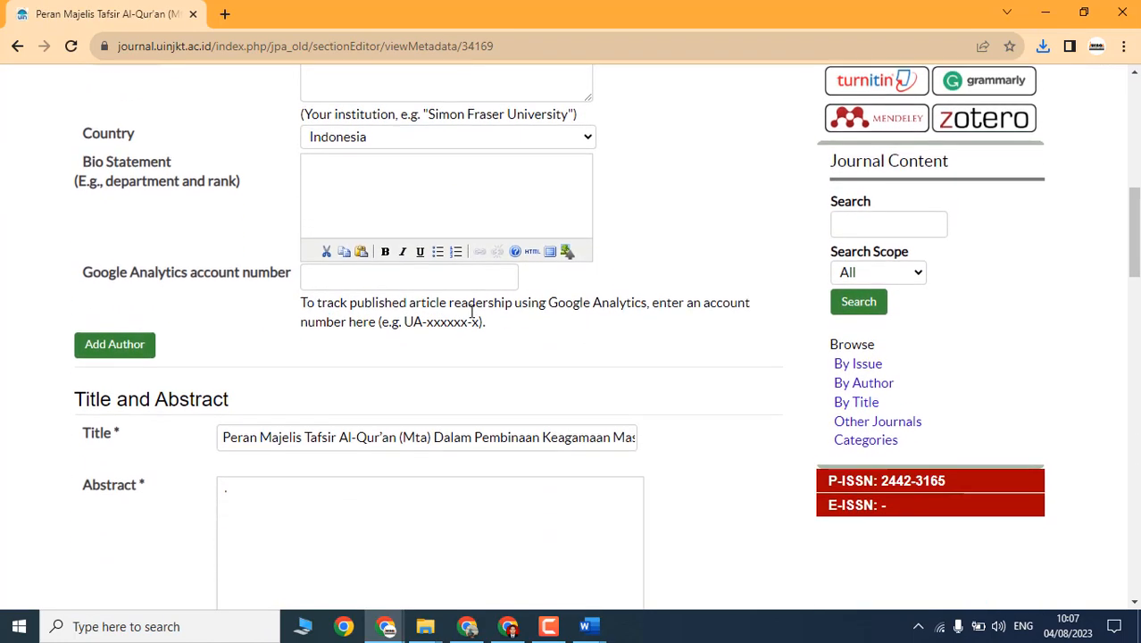
scroll(160, 373, "up", 2)
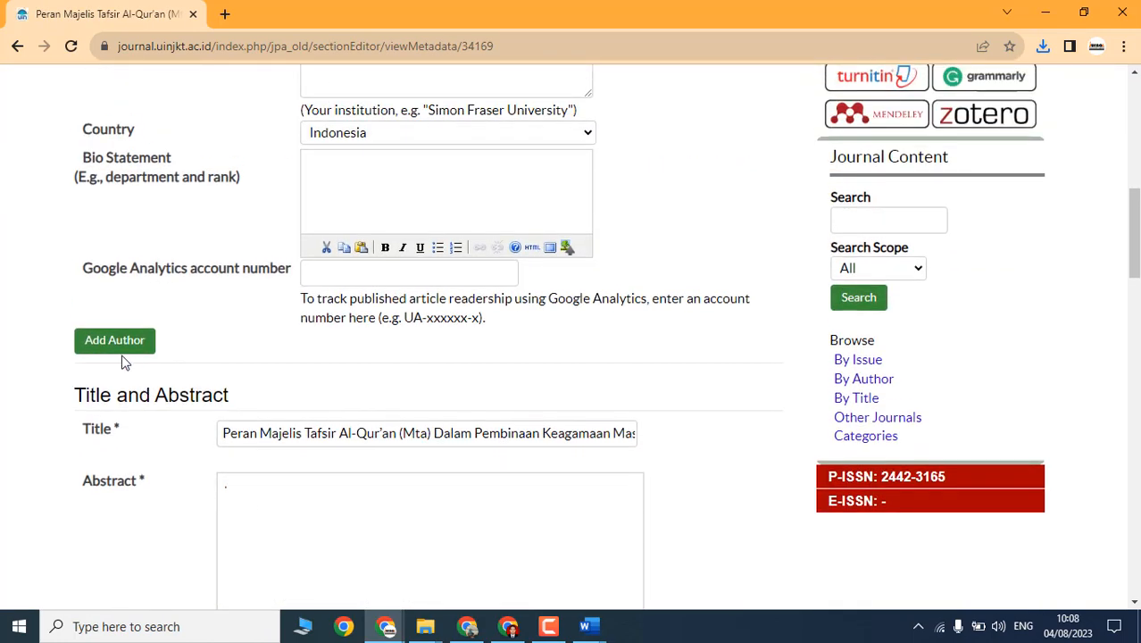
scroll(117, 429, "up", 1)
left_click(114, 424)
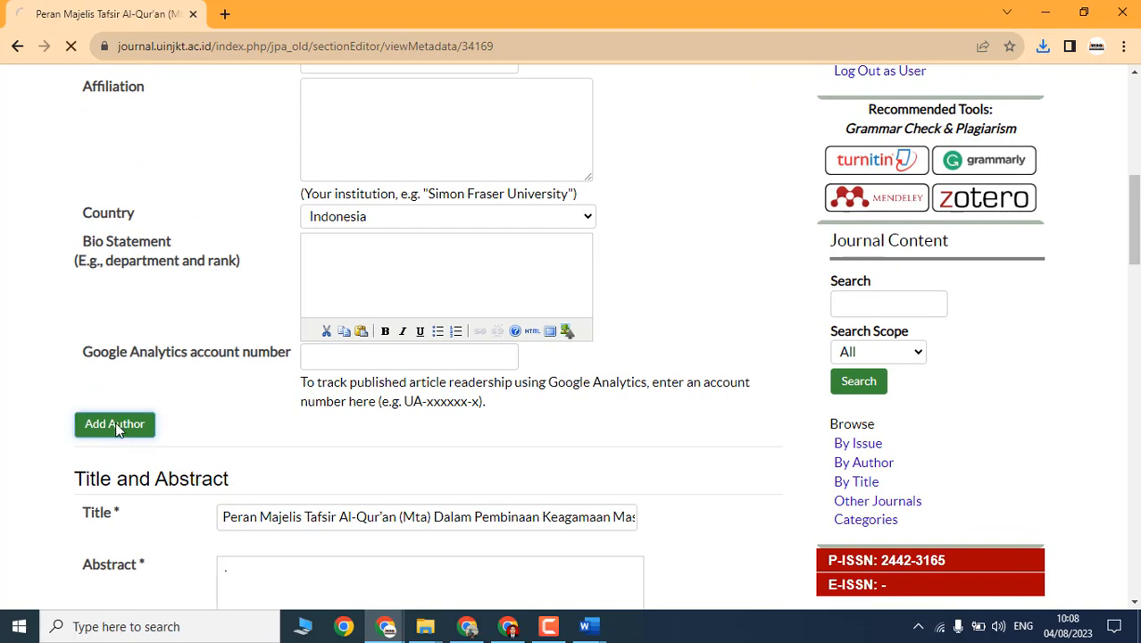
scroll(391, 394, "down", 3)
scroll(391, 394, "down", 5)
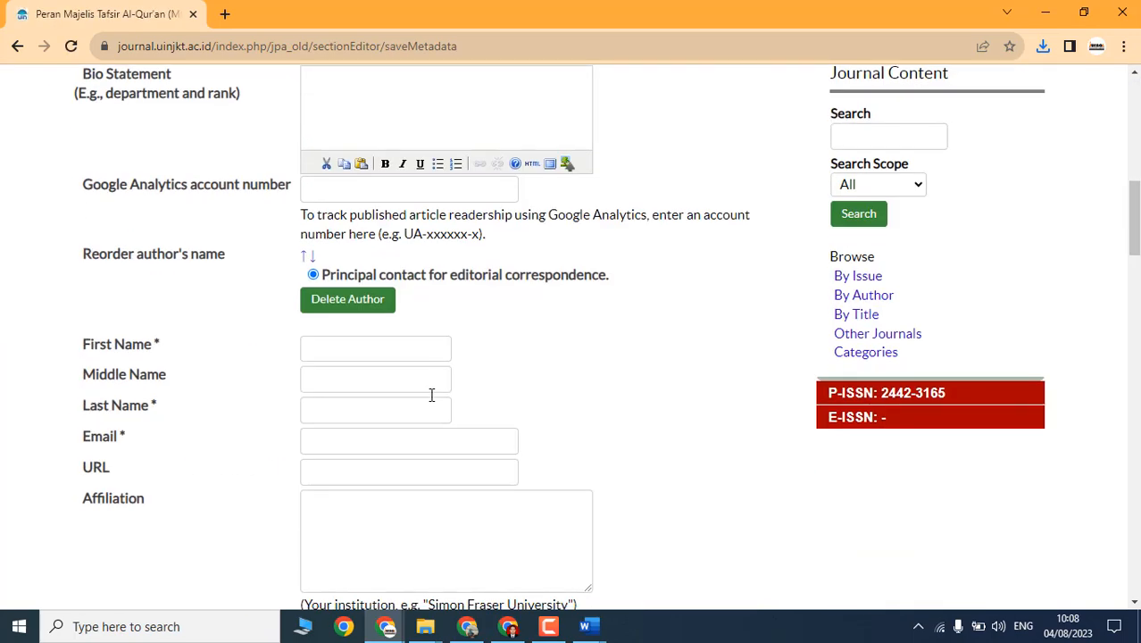
scroll(361, 232, "down", 2)
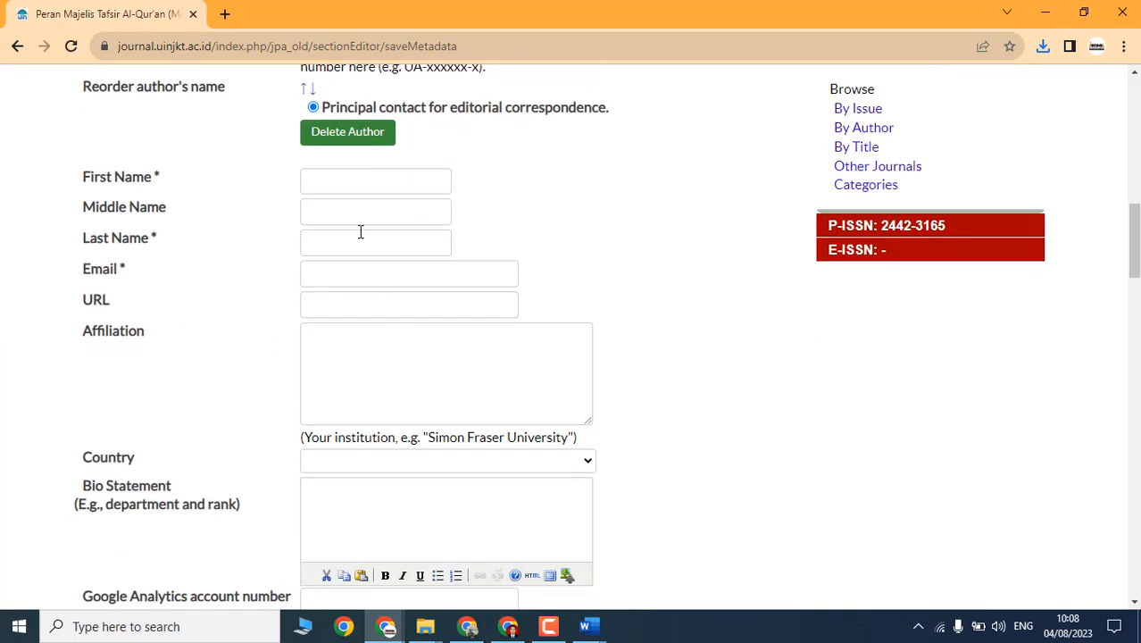
key("alt+Tab")
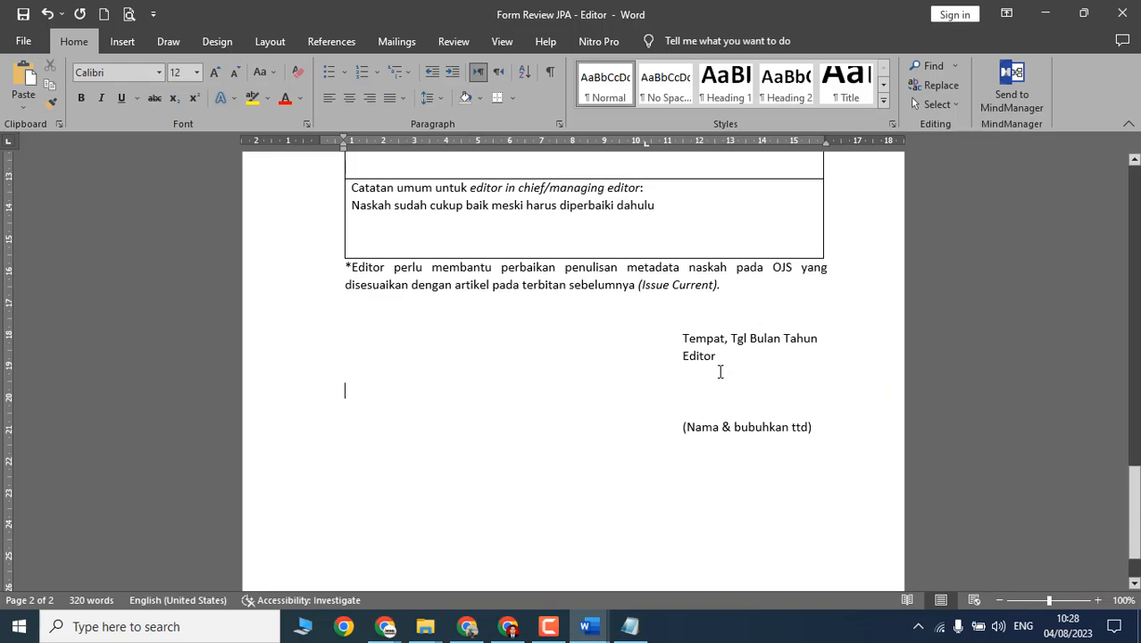
Step: Check the place/date and signature lines, undo a stray yellow highlight, and minimize the review form
left_click_drag(675, 337, 826, 346)
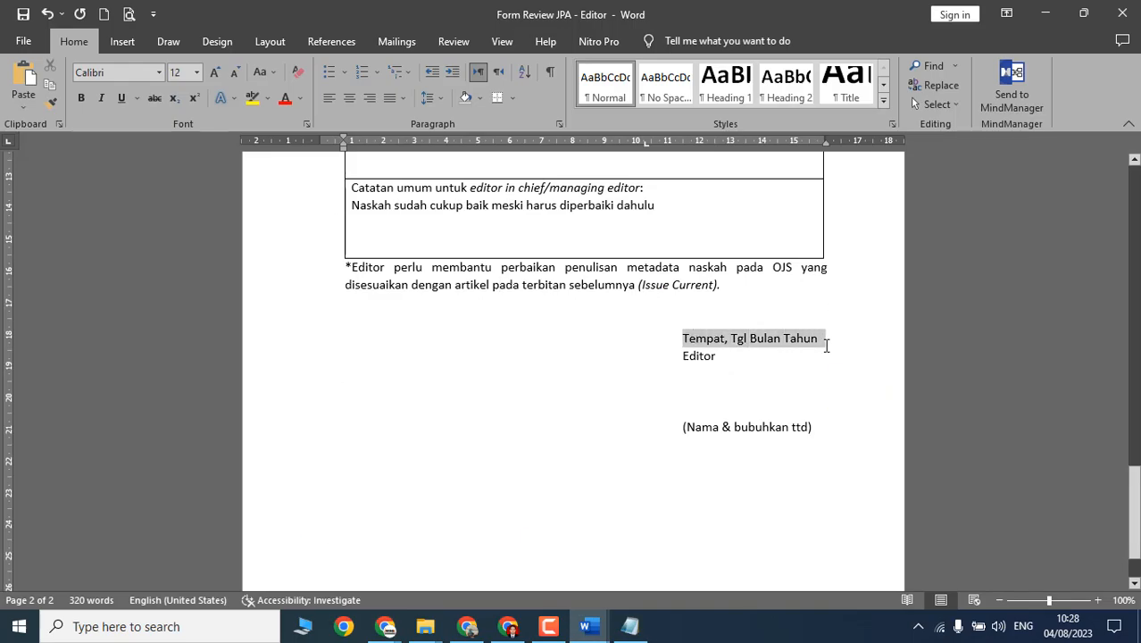
left_click(714, 412)
left_click_drag(701, 429, 791, 429)
left_click(685, 401)
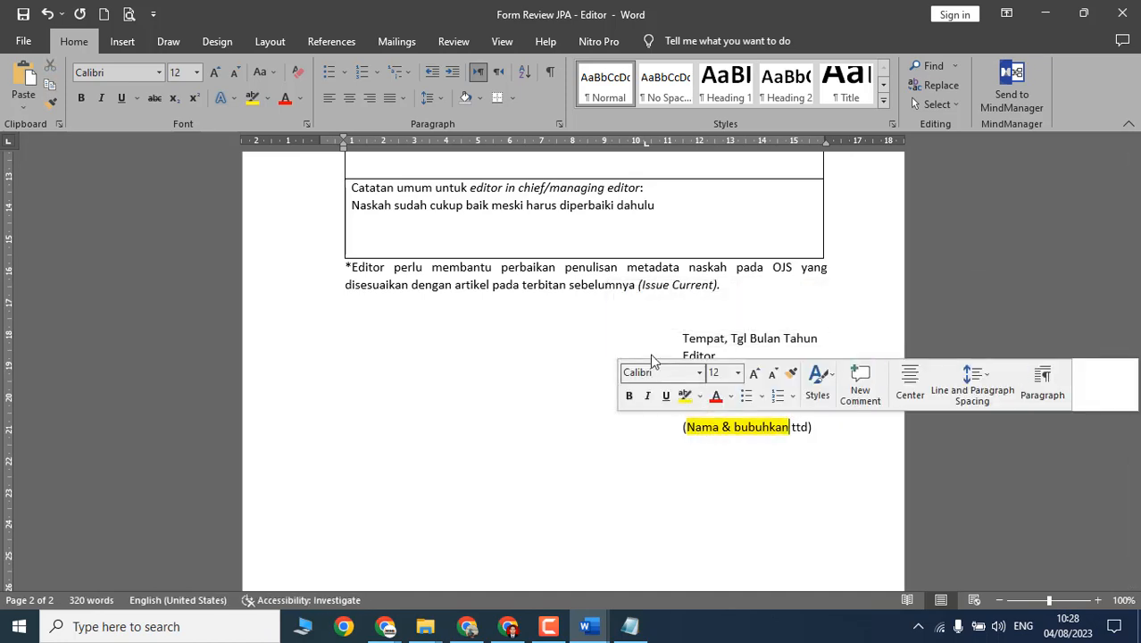
key("ctrl+z")
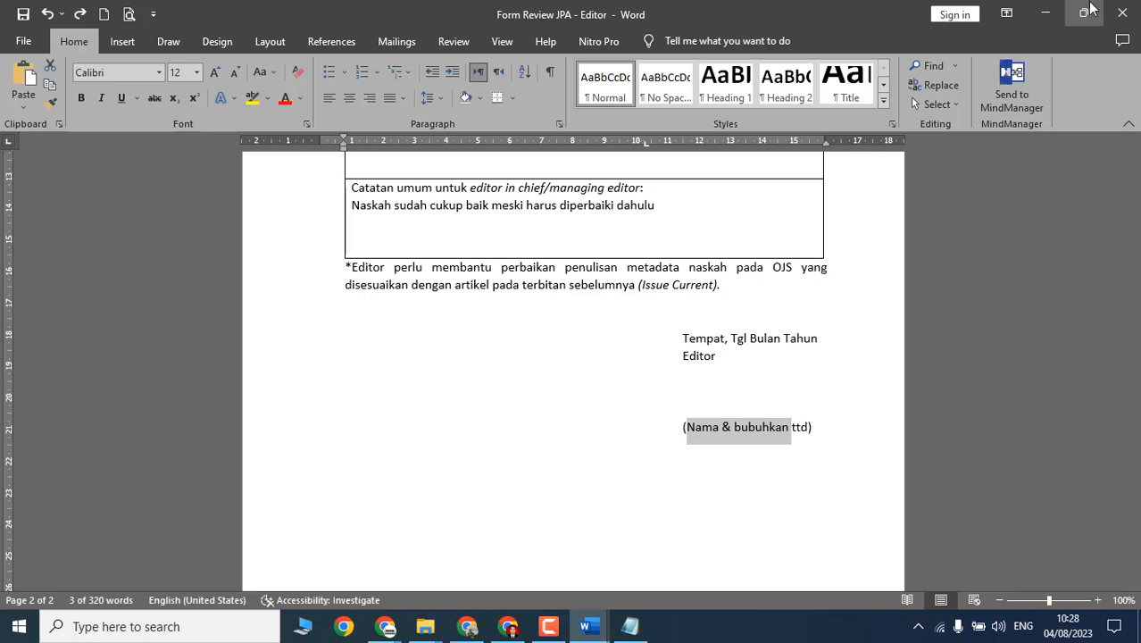
left_click(1046, 12)
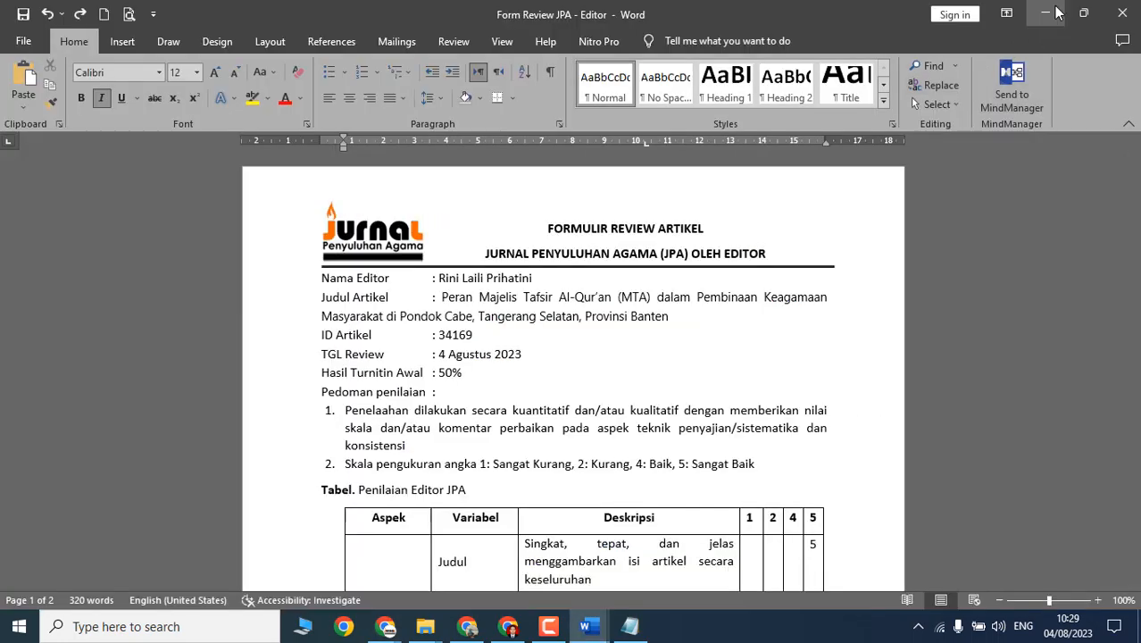
left_click(1052, 12)
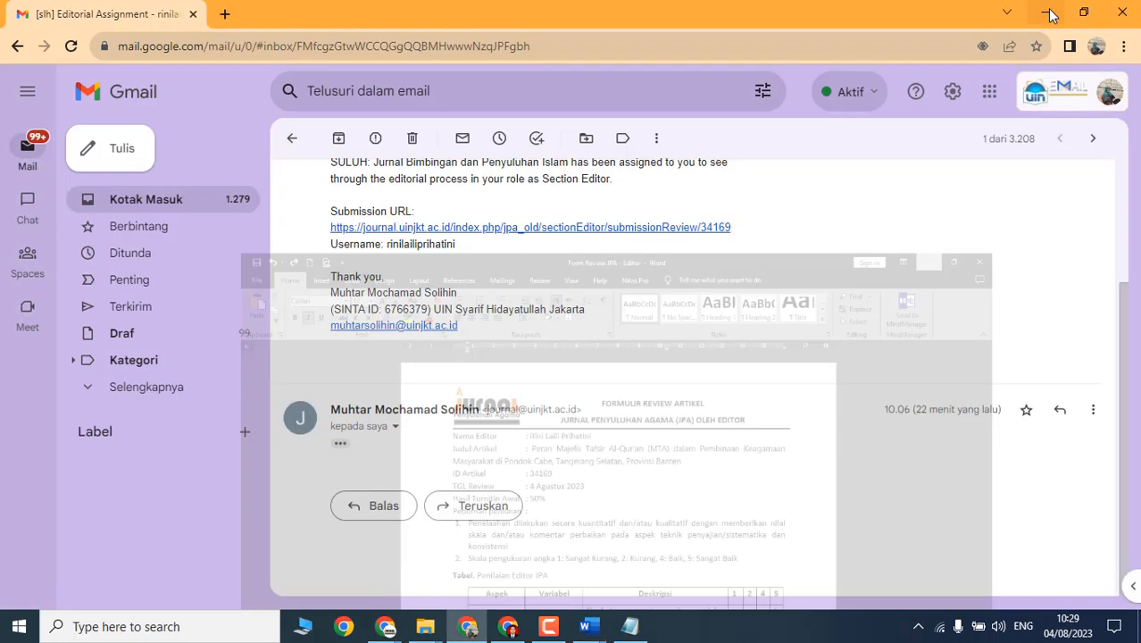
mouse_move(597, 636)
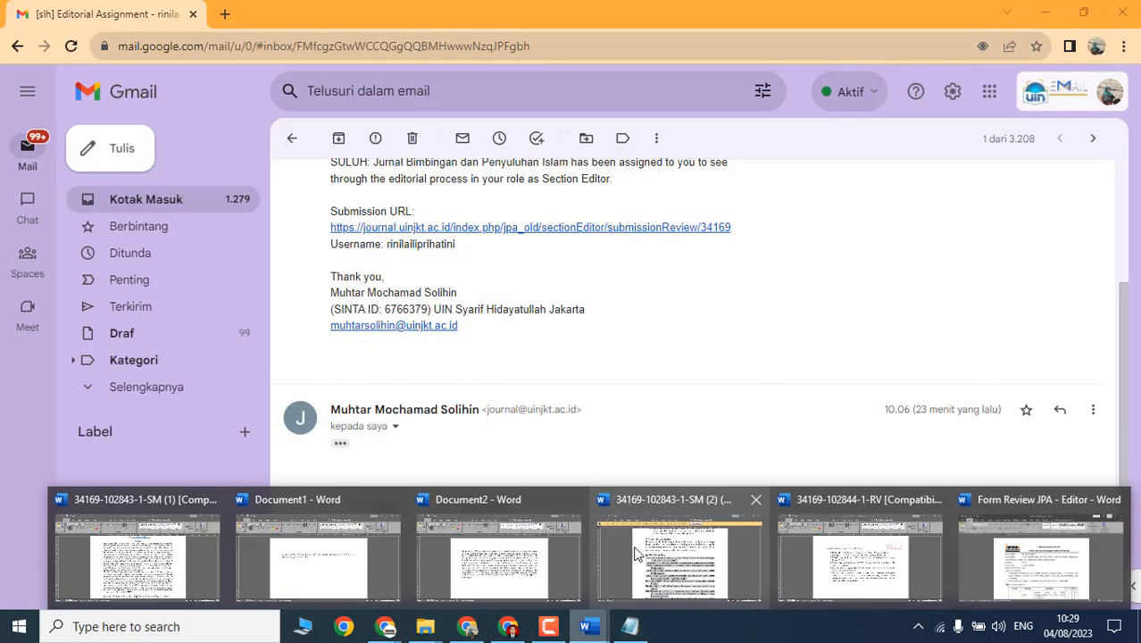
mouse_move(161, 548)
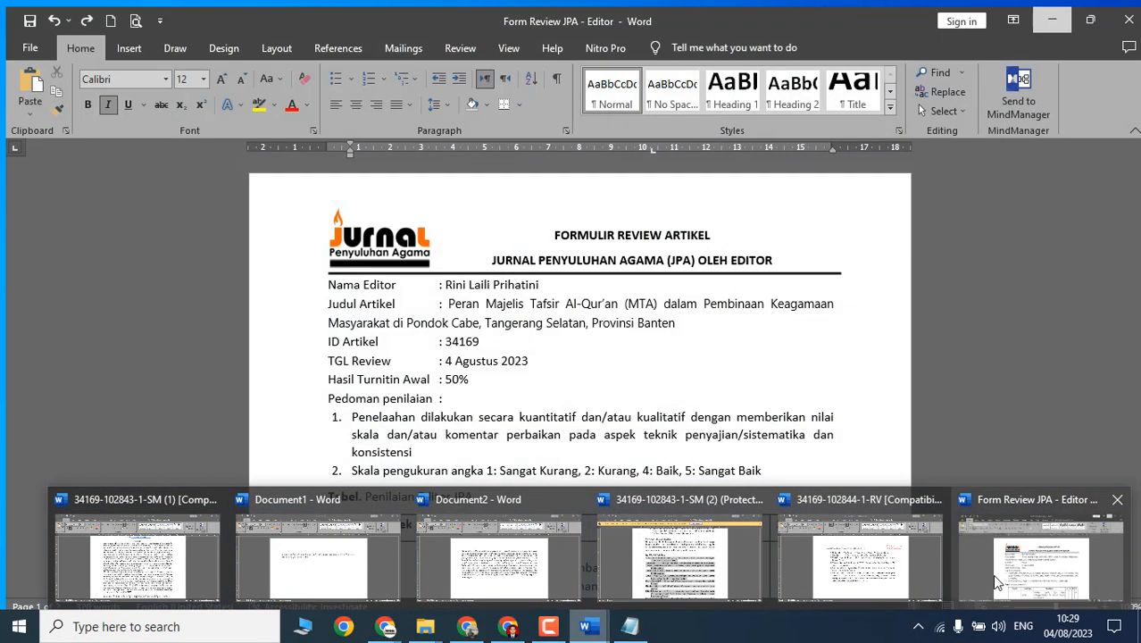
left_click(860, 563)
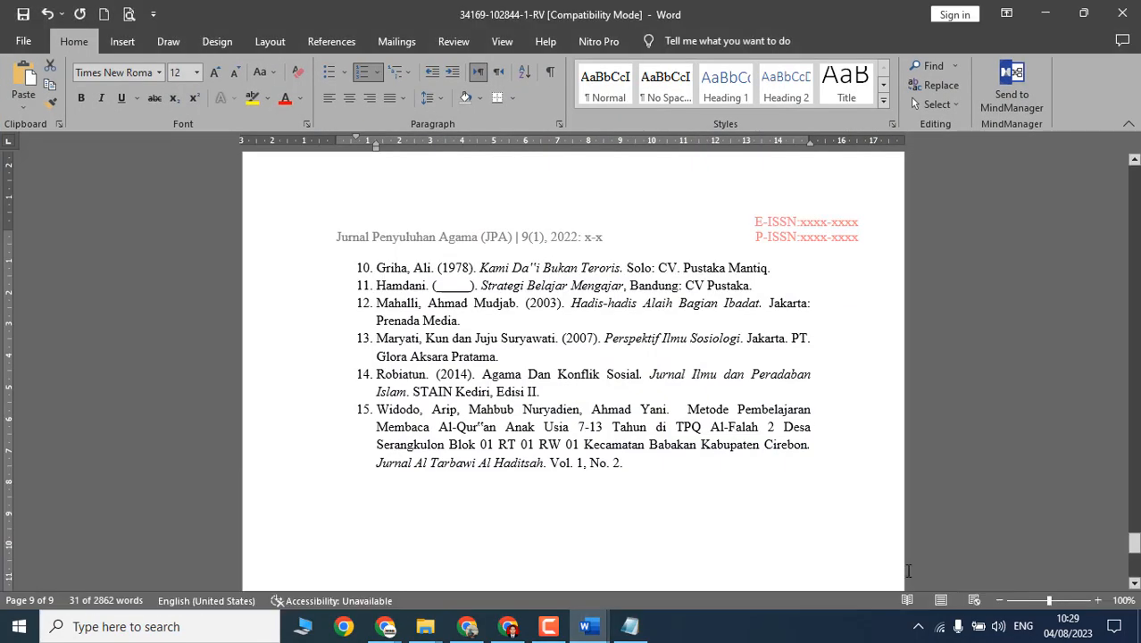
scroll(1135, 549, "up", 5)
left_click_drag(1134, 549, 1134, 170)
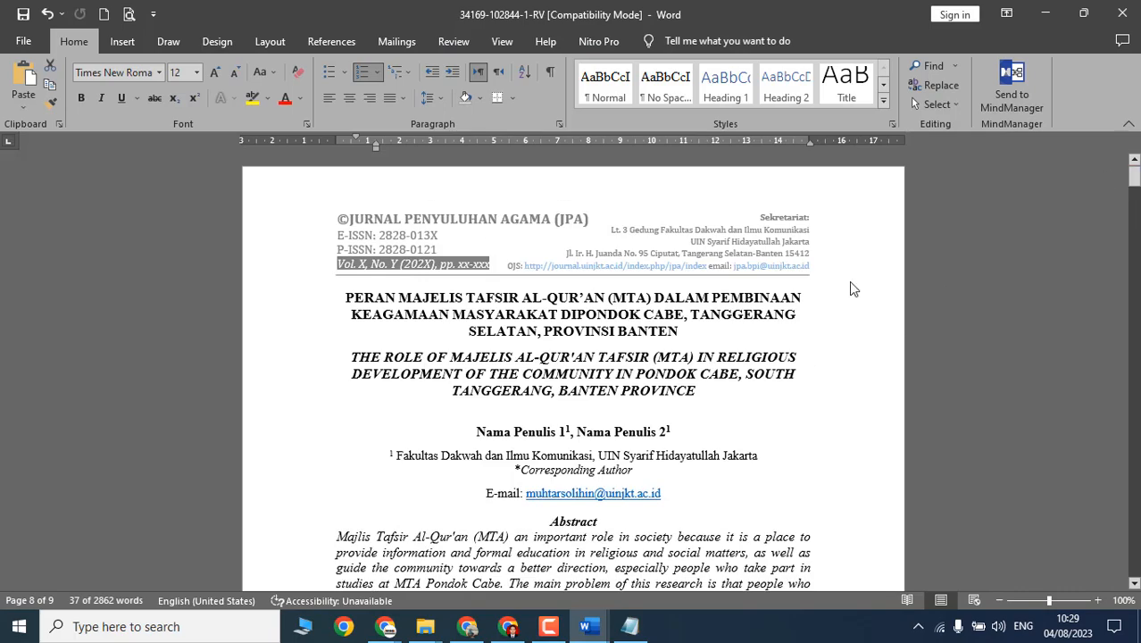
scroll(848, 287, "down", 6)
left_click_drag(336, 175, 536, 515)
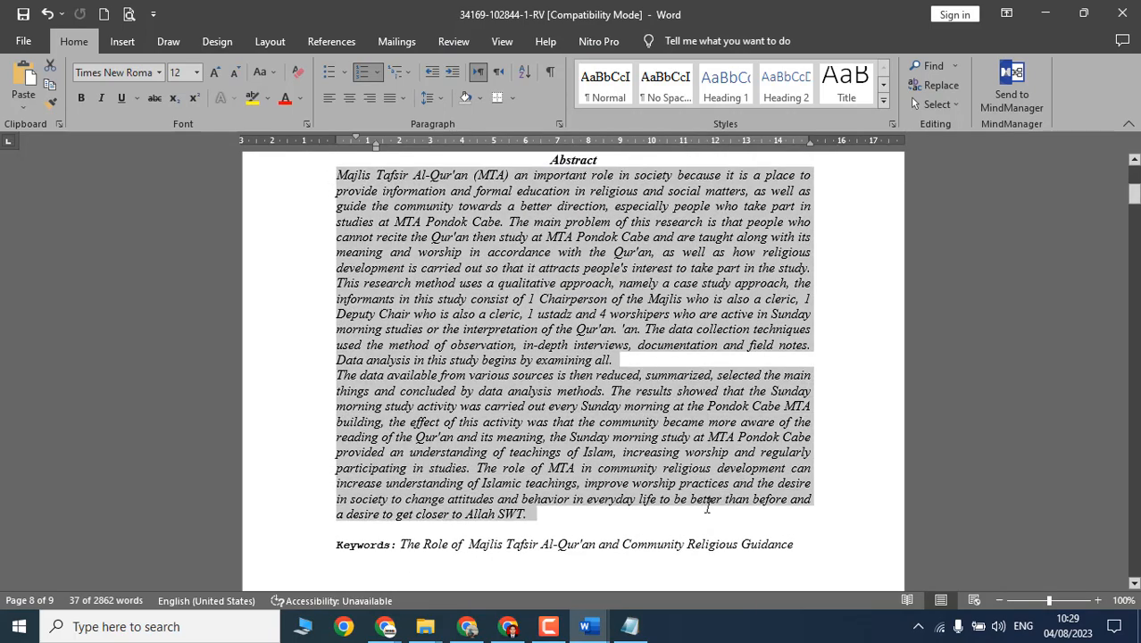
Step: Comment on the Abstract: '1. Tuliskan tujuan penelitiannya 2. Abstrak maksimal 250 kata, persingkat lagi'
left_click(453, 42)
left_click(427, 65)
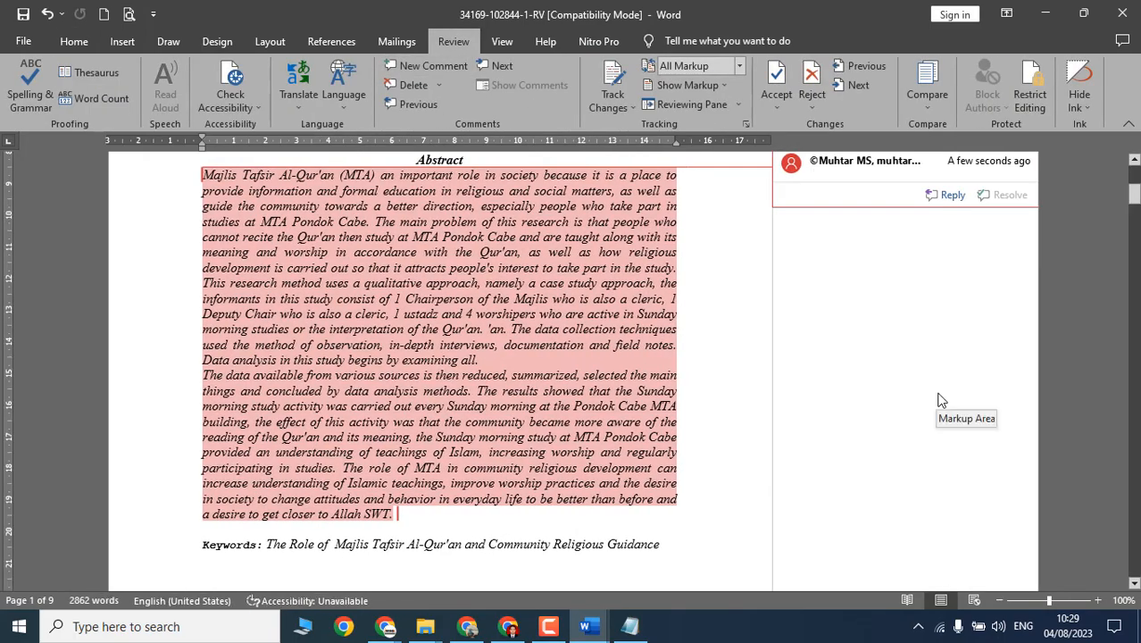
type("Tul")
type("iskam")
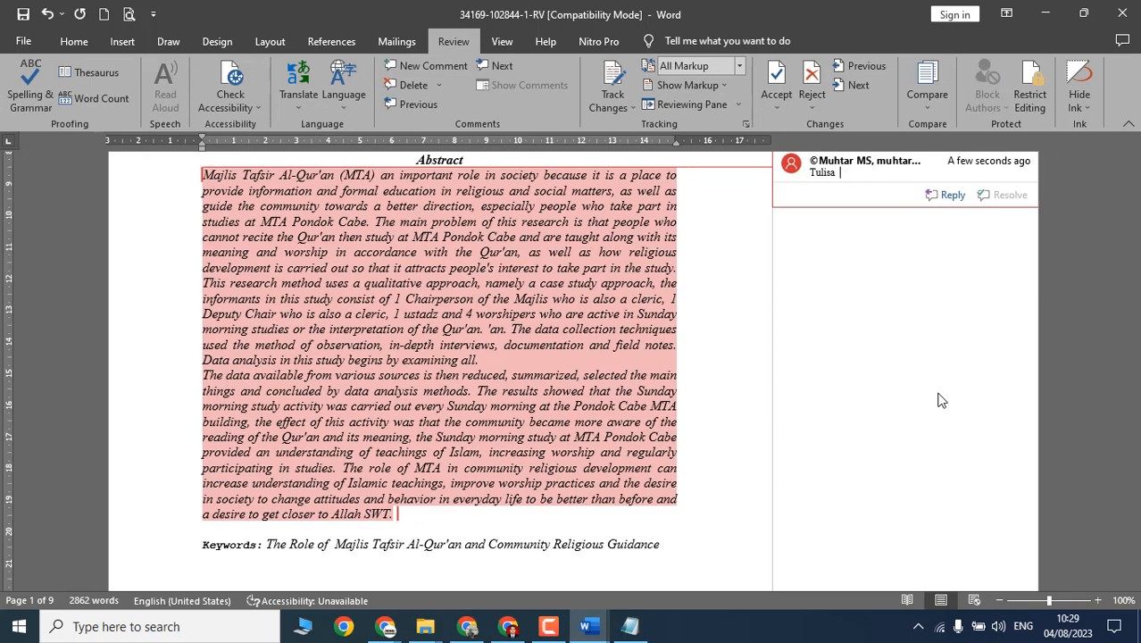
key("BackSpace")
key("BackSpace")
type("kam tik")
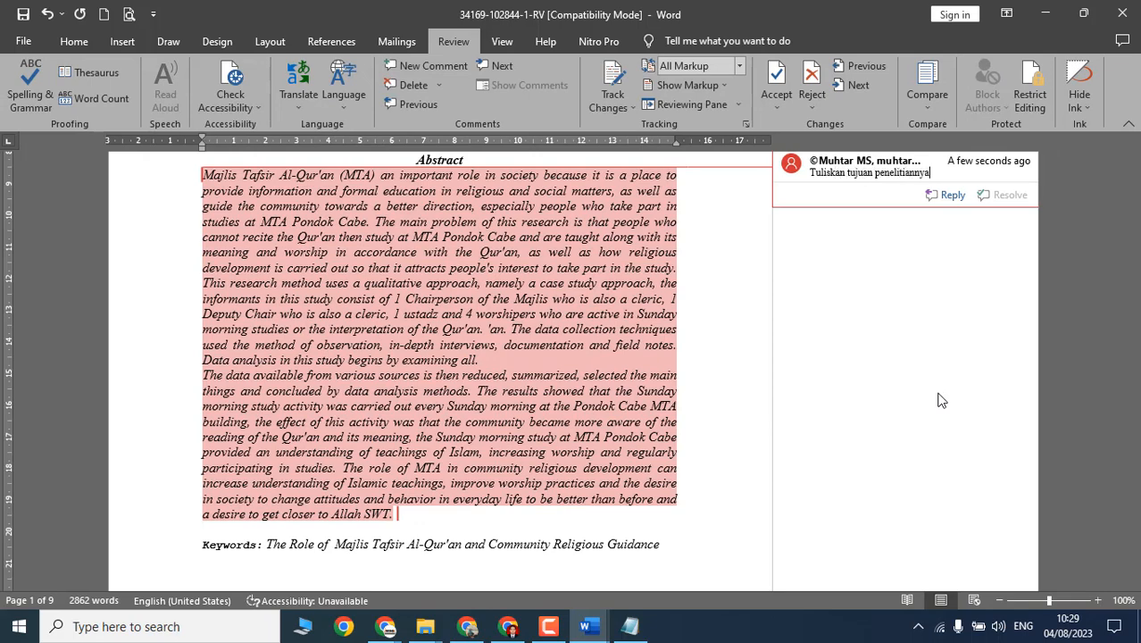
key("Return")
type("1.")
key("Up")
key("Home")
type("2.")
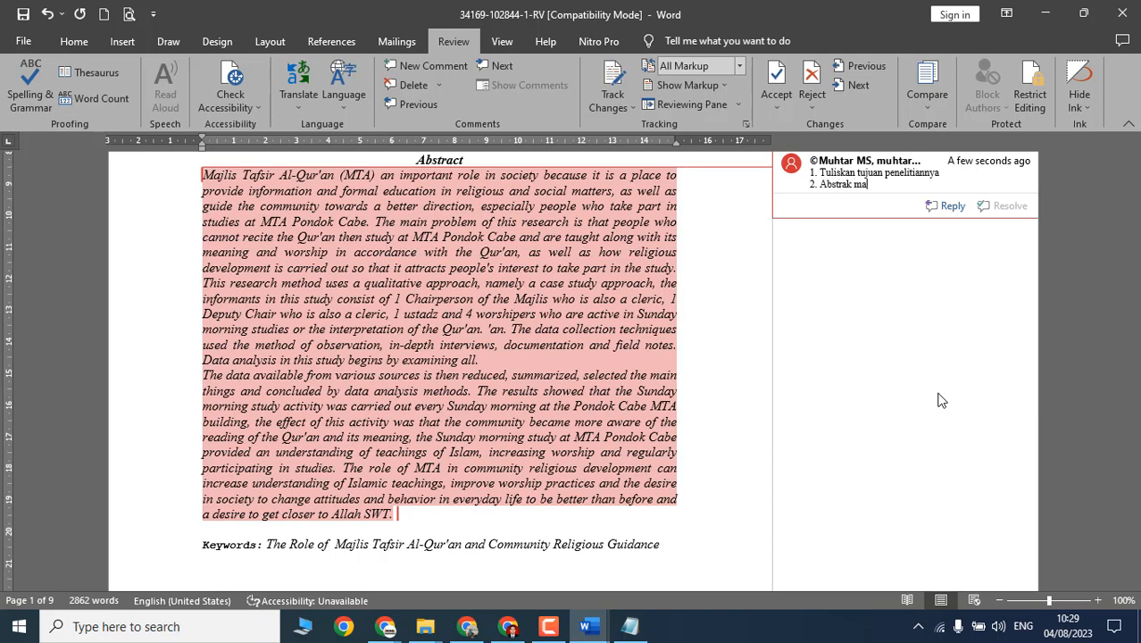
type("ksimal 250 kata, persingkat lagi")
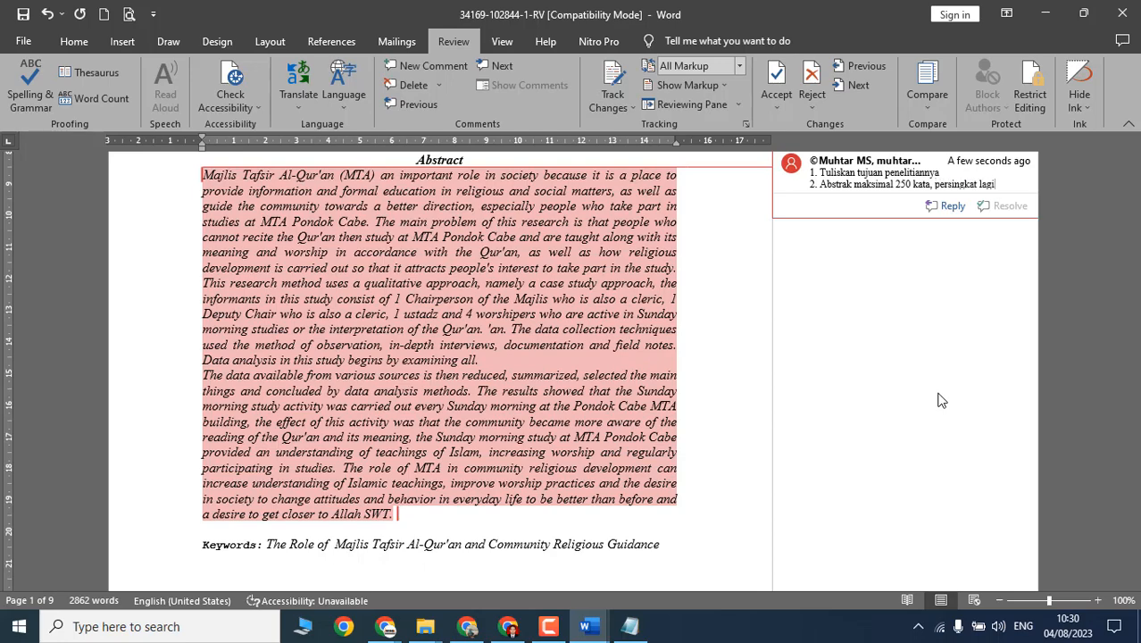
scroll(760, 428, "down", 1)
scroll(759, 427, "up", 9)
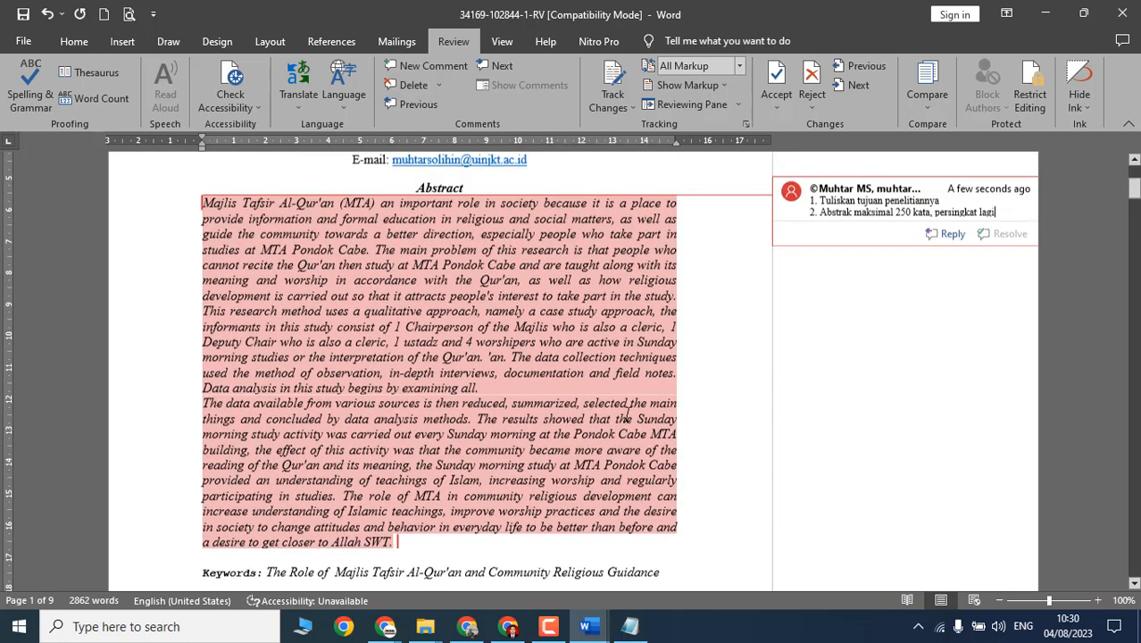
scroll(577, 411, "down", 9)
scroll(577, 420, "down", 6)
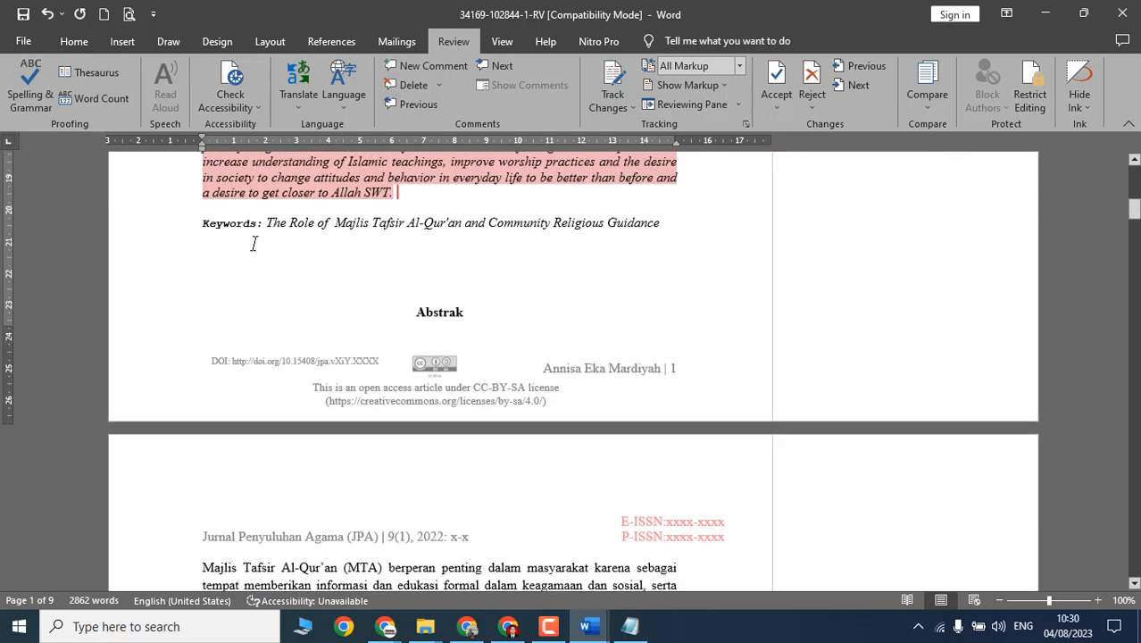
left_click_drag(267, 223, 662, 223)
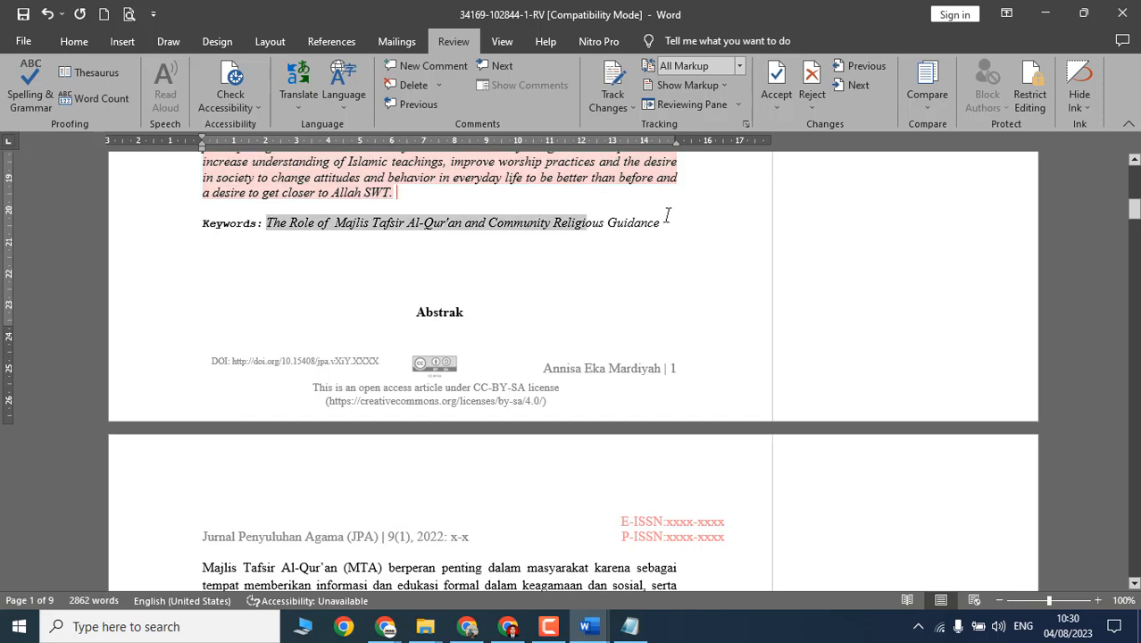
Step: Add a Keywords comment starting 'Kata kunci dengan huruf…' requiring lowercase, semicolon-separated (;) keywords
left_click(386, 67)
type("Kata kunci dengan h")
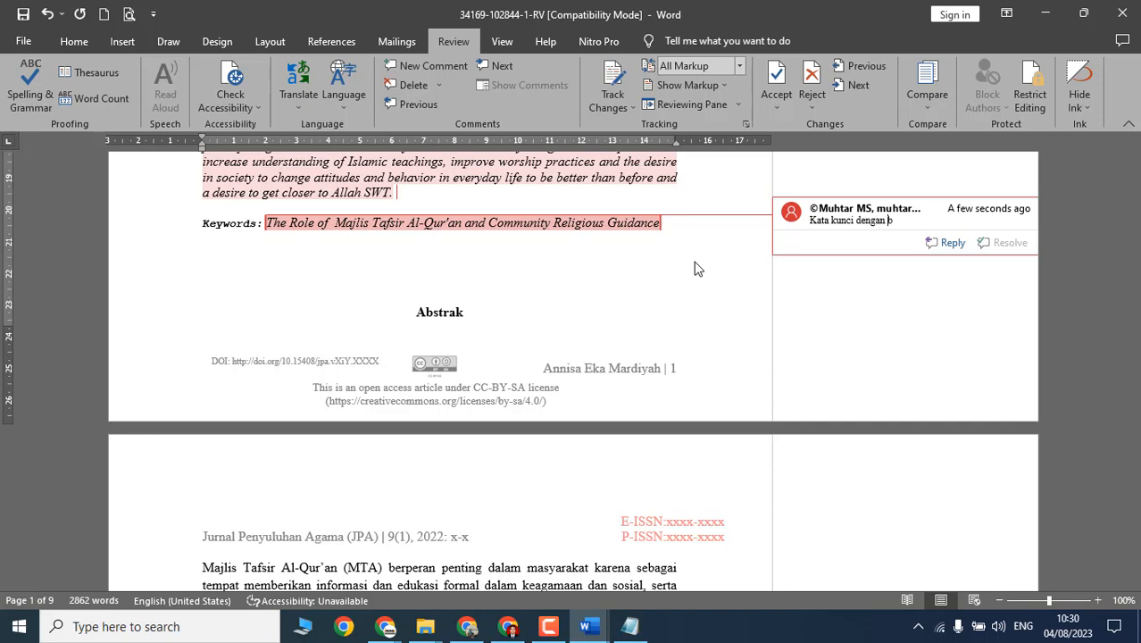
type("guruf kecil semua dan tandanya")
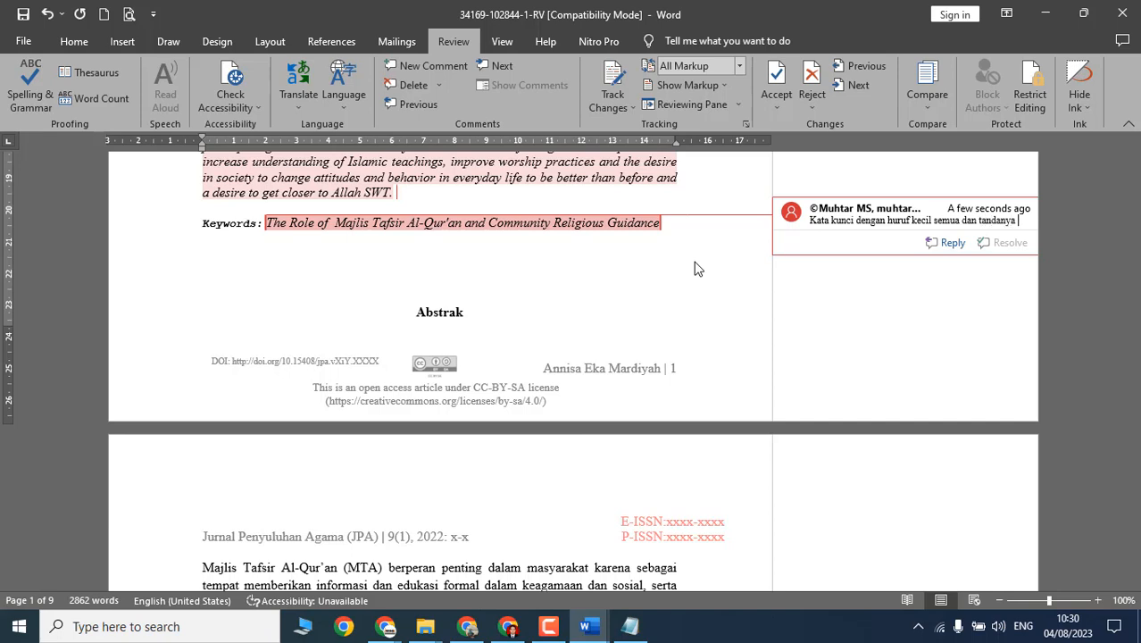
type("ik koma untuk memisahkan frasa kata kunci")
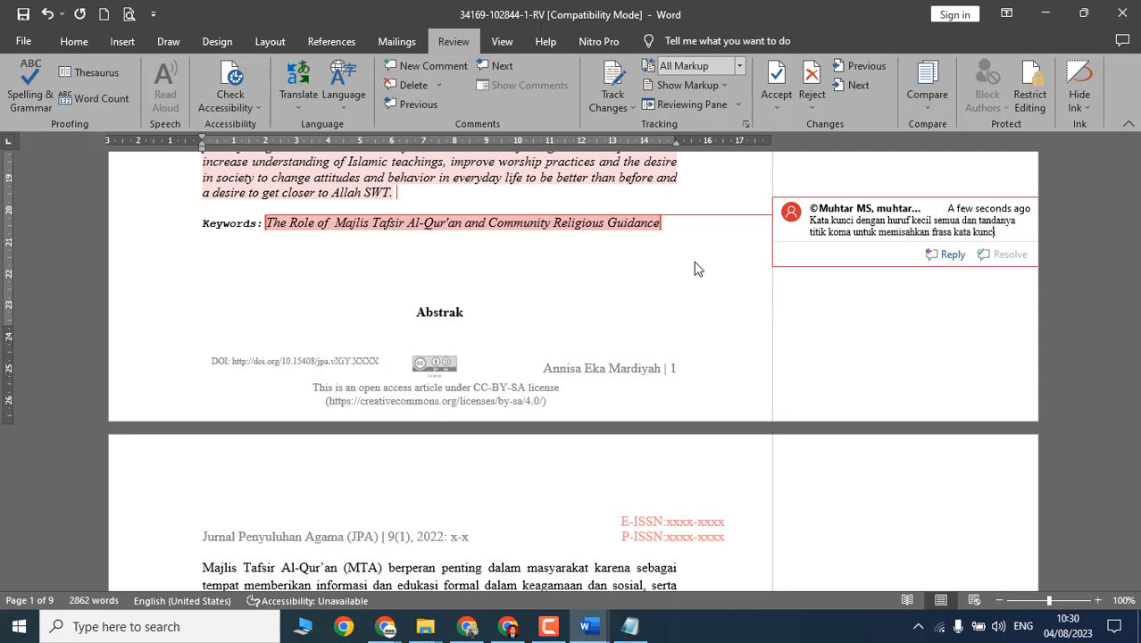
left_click(855, 230)
type(";")
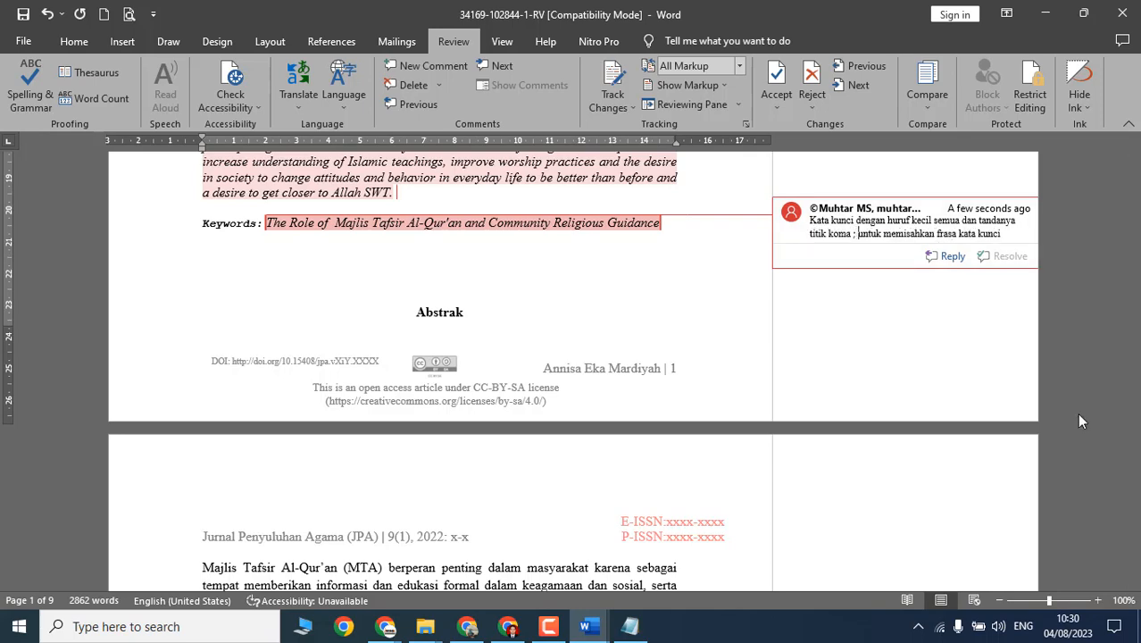
scroll(683, 370, "down", 7)
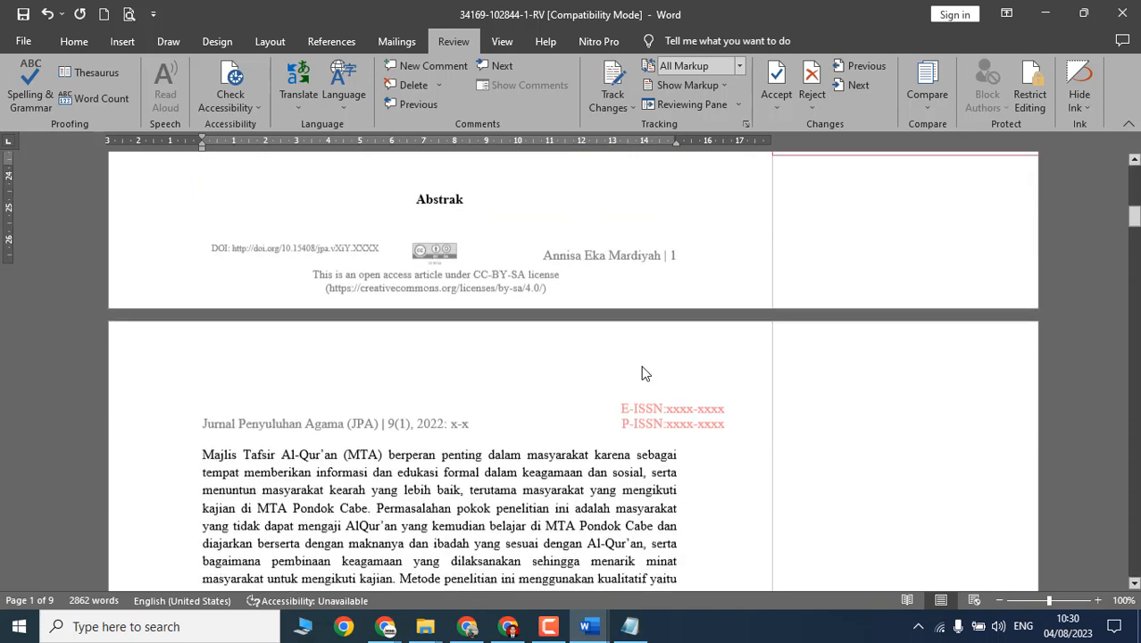
Step: Select the whole reference list on page 9 and remove its numbering
scroll(586, 360, "down", 20)
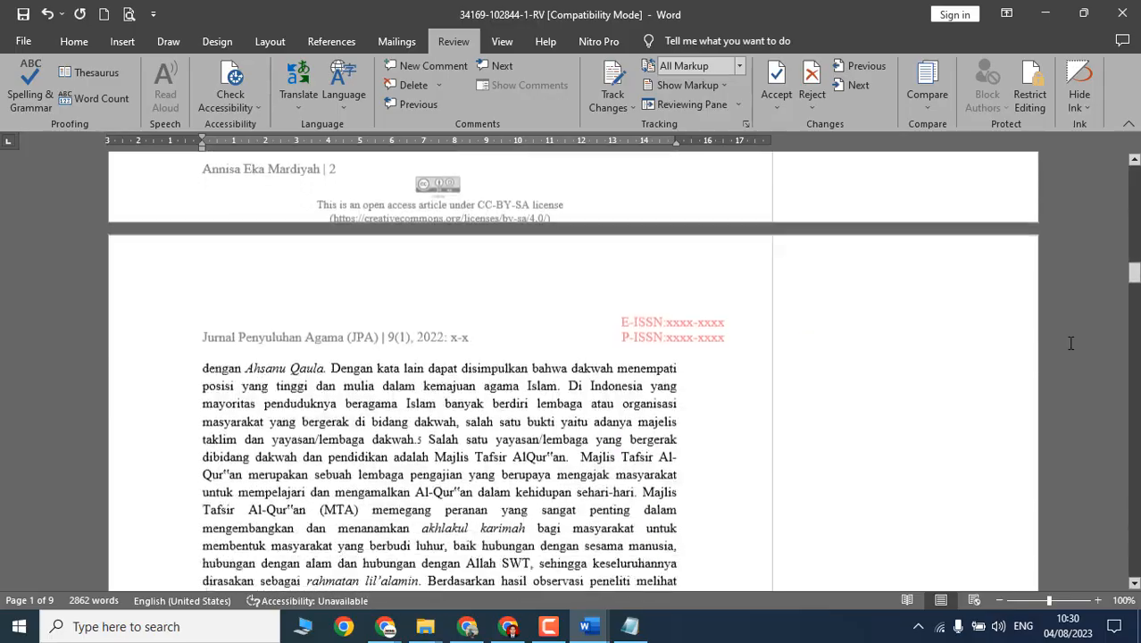
left_click_drag(1135, 259, 1134, 517)
scroll(883, 460, "up", 1)
left_click(242, 309)
scroll(531, 402, "down", 9)
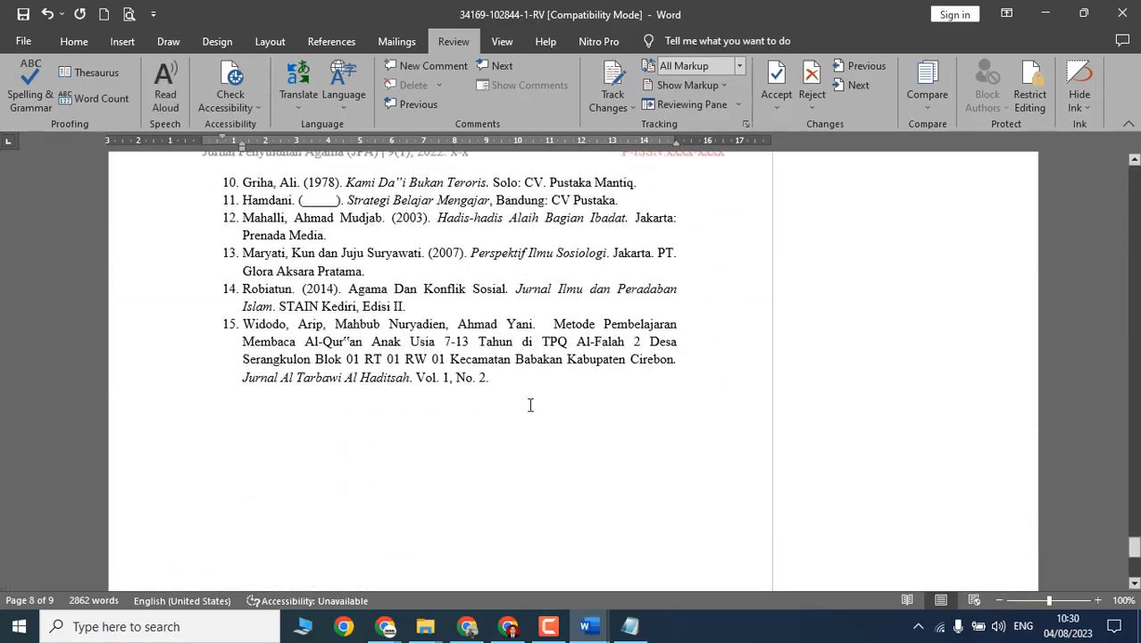
left_click(531, 397, "shift")
left_click(76, 45)
left_click(295, 65)
Step: Comment on the references: 'Perbaiki kembali sesuai gaya APA Style', plus add at least 3 more articles
left_click(453, 41)
left_click(412, 67)
type("Per")
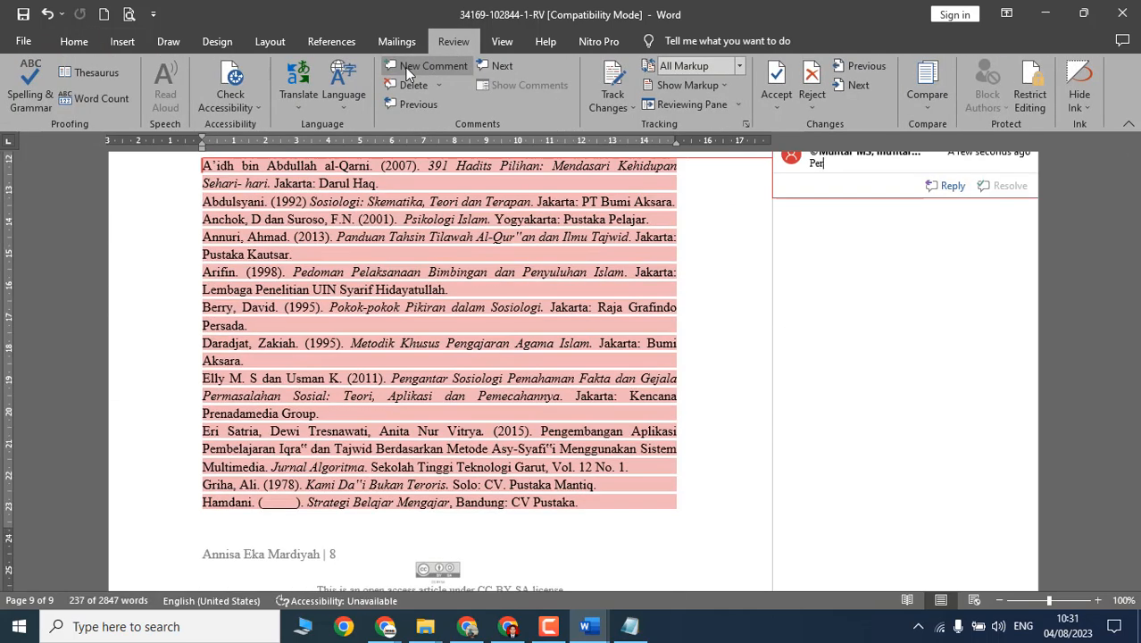
type("baiki")
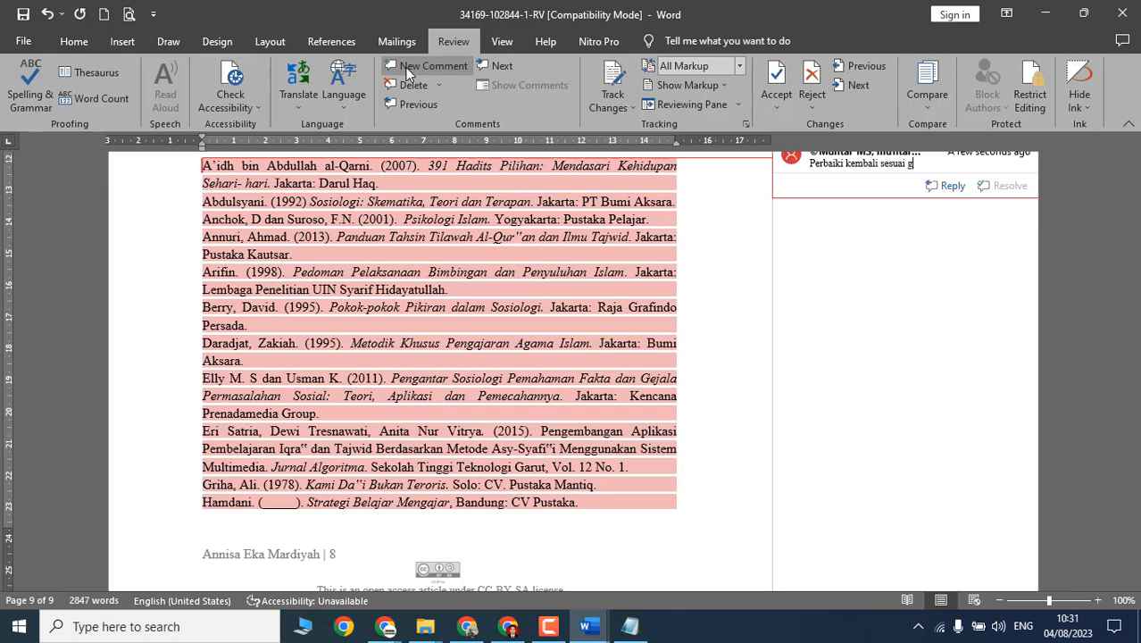
type("kembali sesuai gaya APA Style")
key("Return")
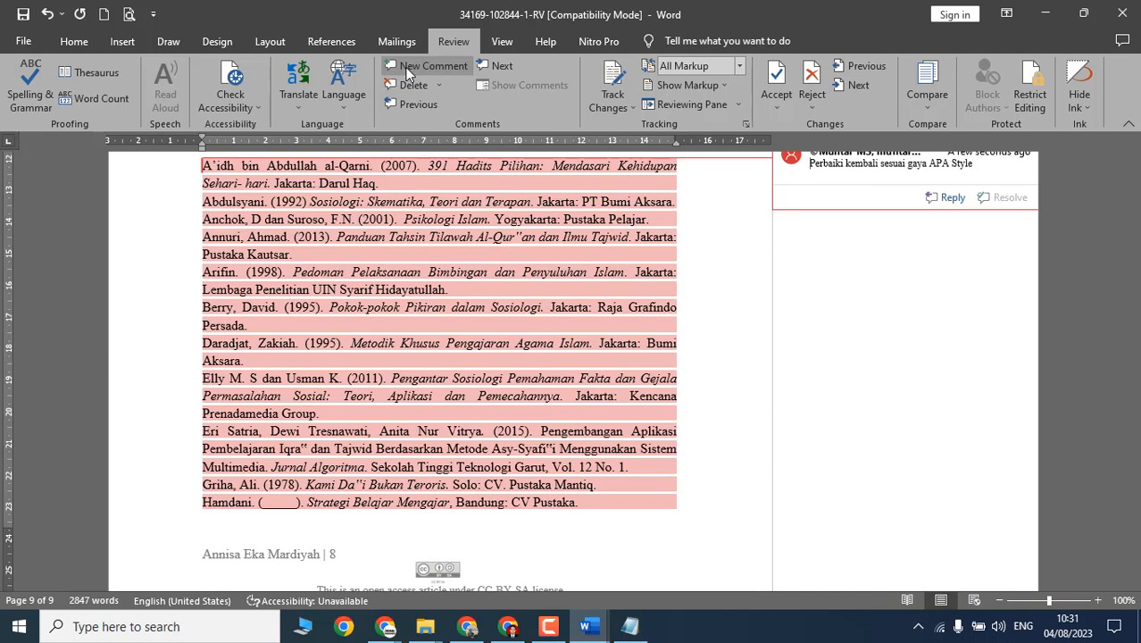
type("1.")
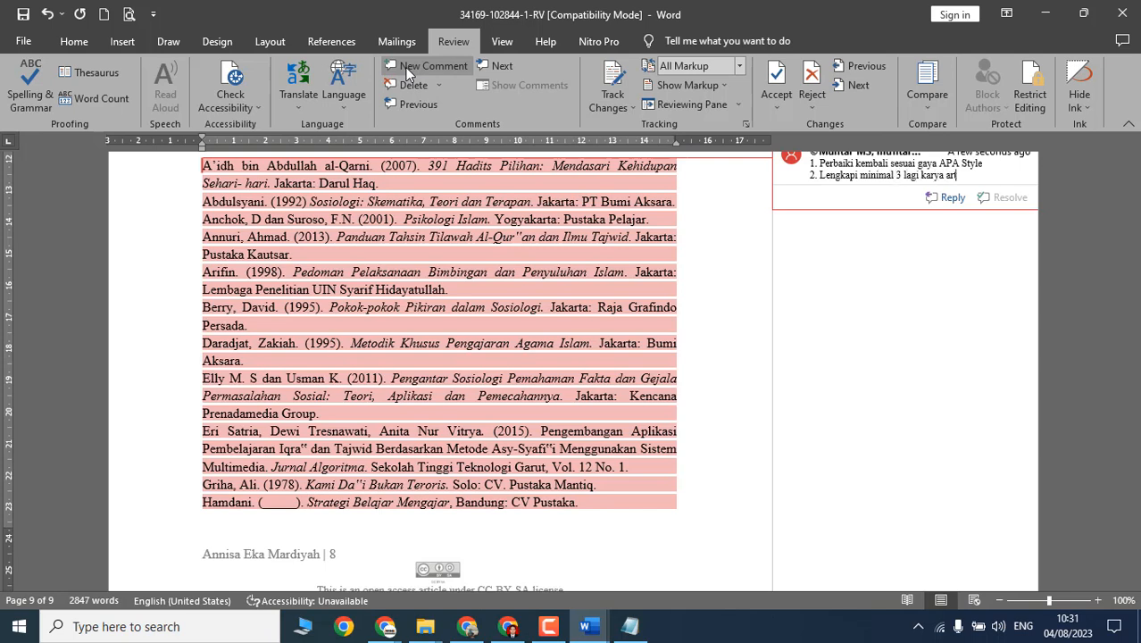
key("Escape")
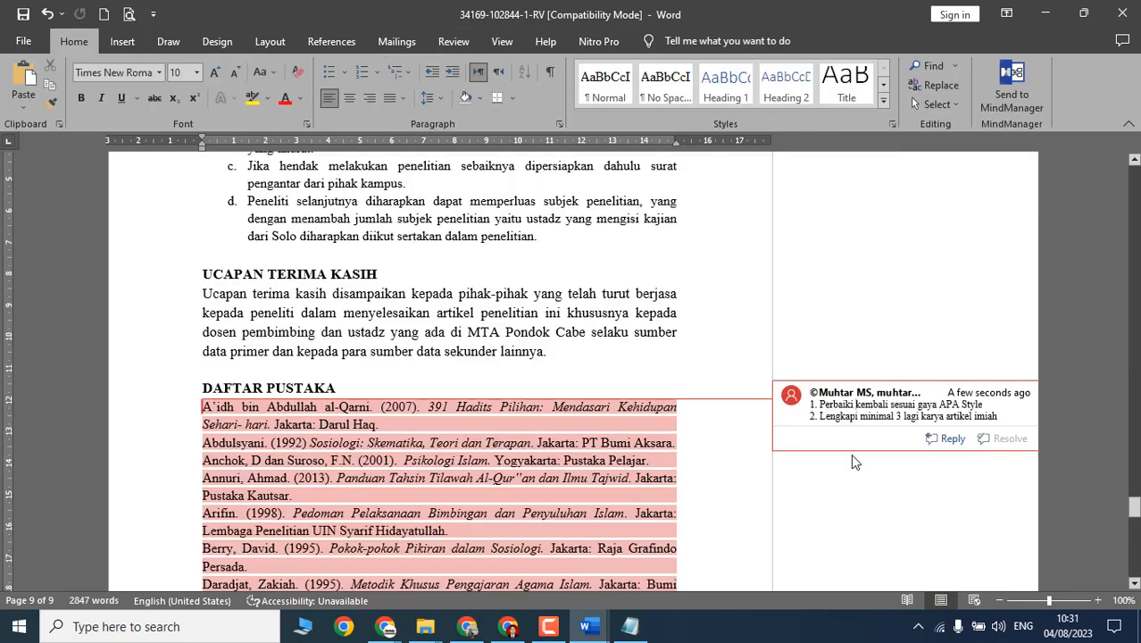
left_click_drag(1135, 509, 1132, 243)
key("alt+Tab")
key("alt+Tab")
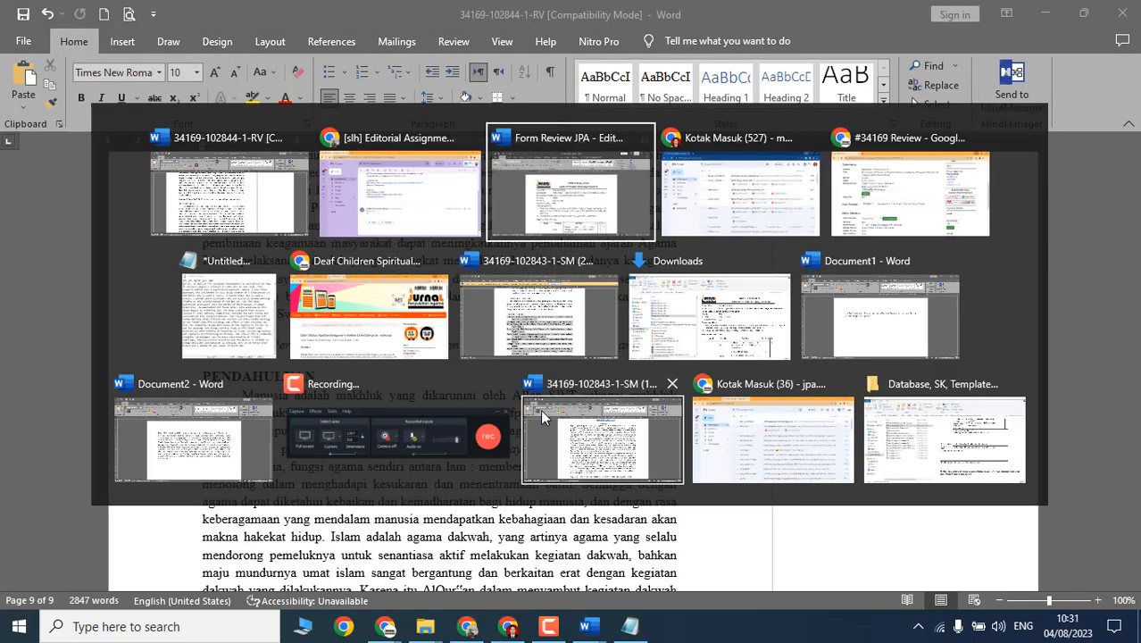
scroll(639, 421, "down", 15)
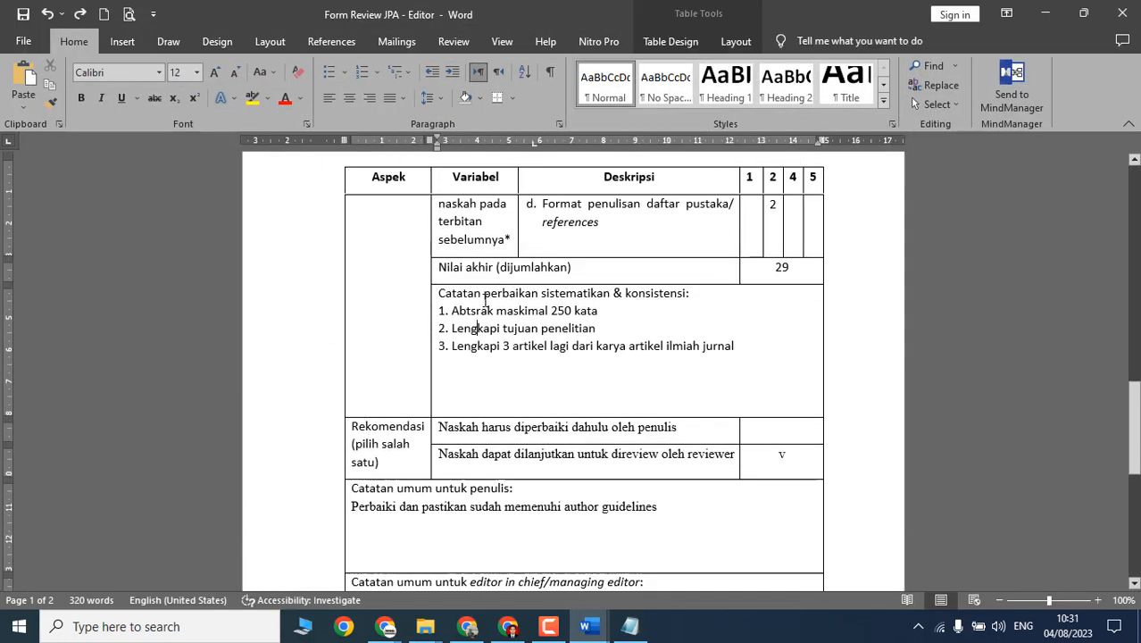
left_click_drag(438, 295, 733, 364)
scroll(416, 370, "down", 3)
left_click(416, 371)
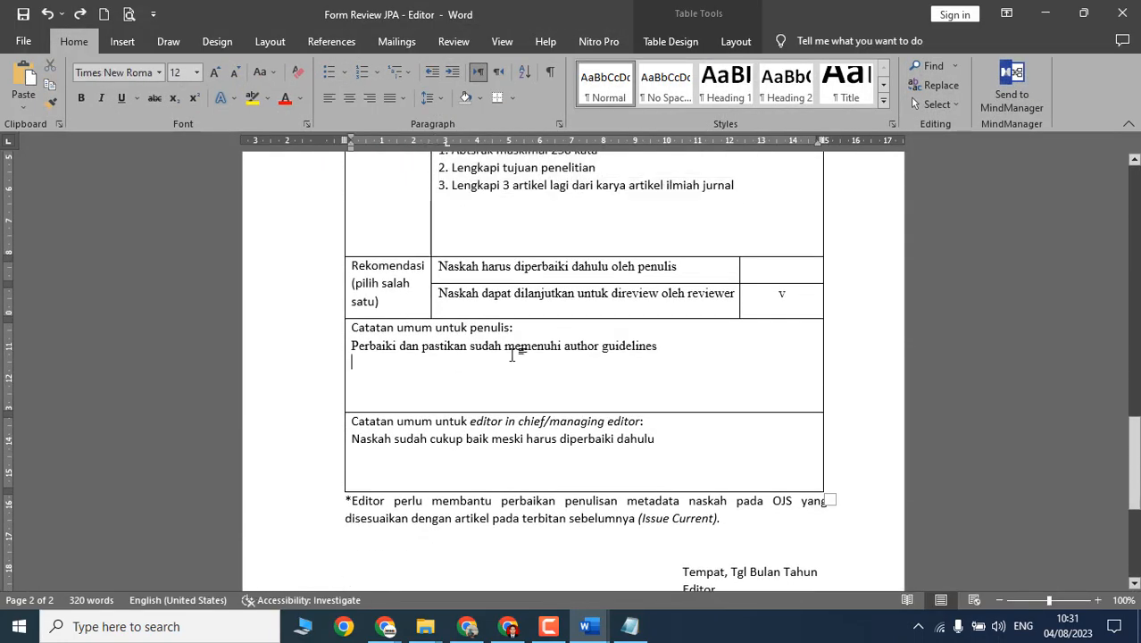
scroll(417, 371, "down", 4)
scroll(738, 375, "up", 3)
scroll(453, 362, "down", 1)
left_click(453, 360)
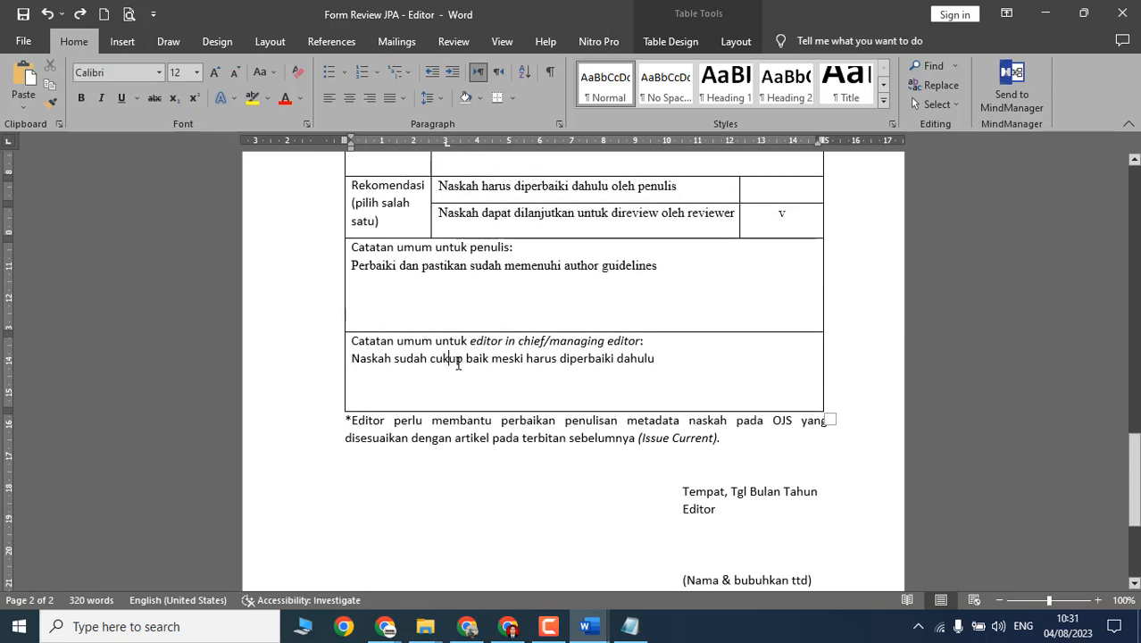
left_click(1046, 13)
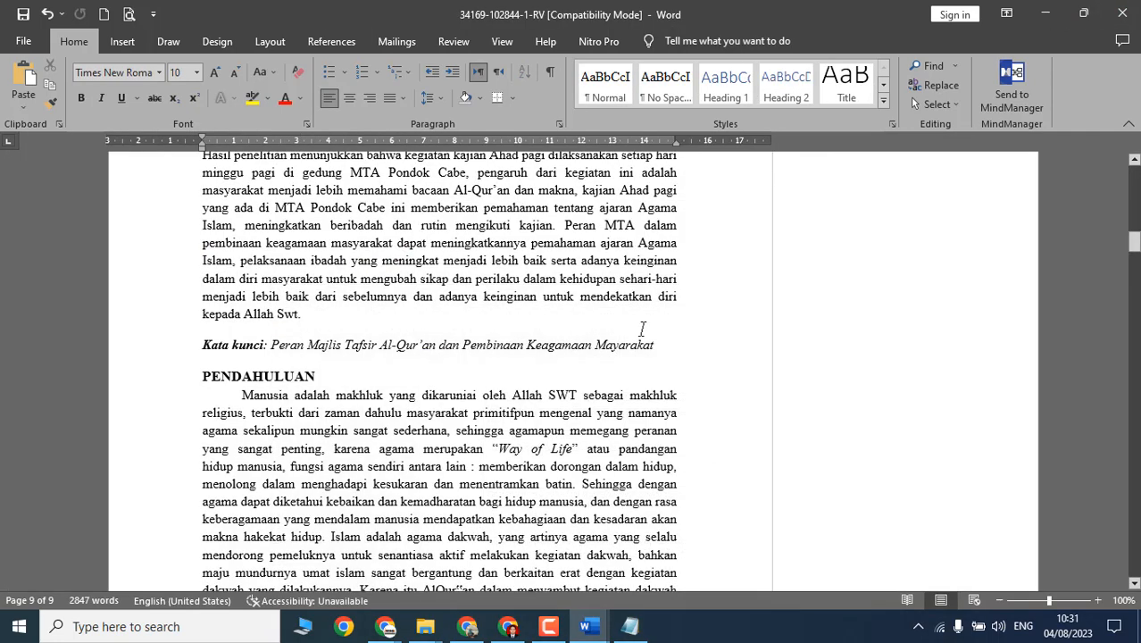
left_click(576, 348)
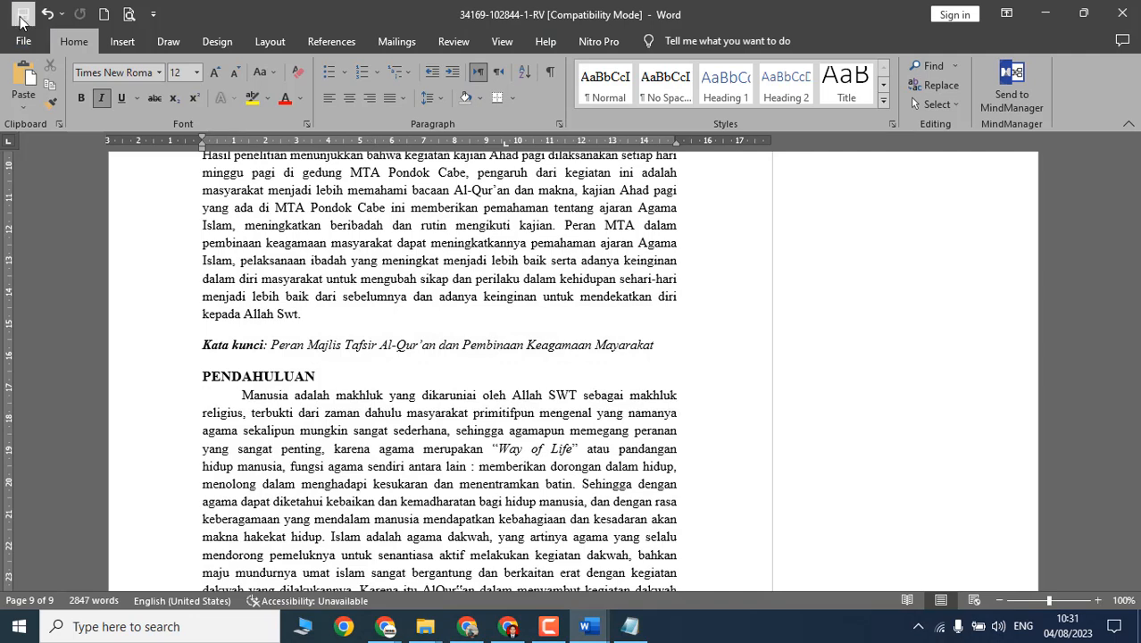
mouse_move(361, 623)
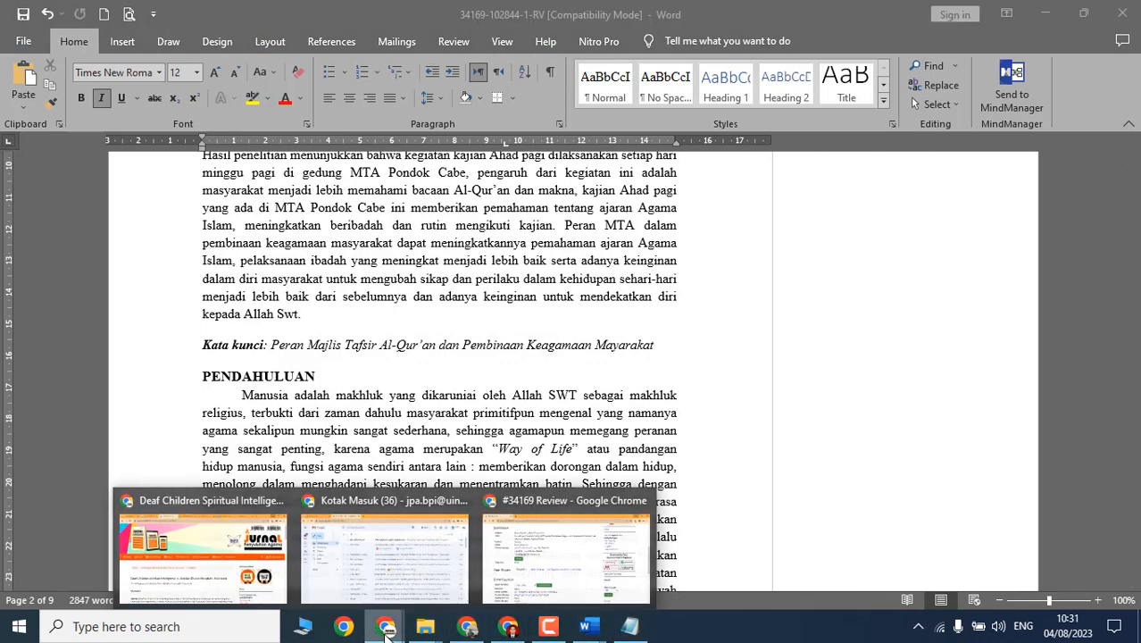
left_click(544, 550)
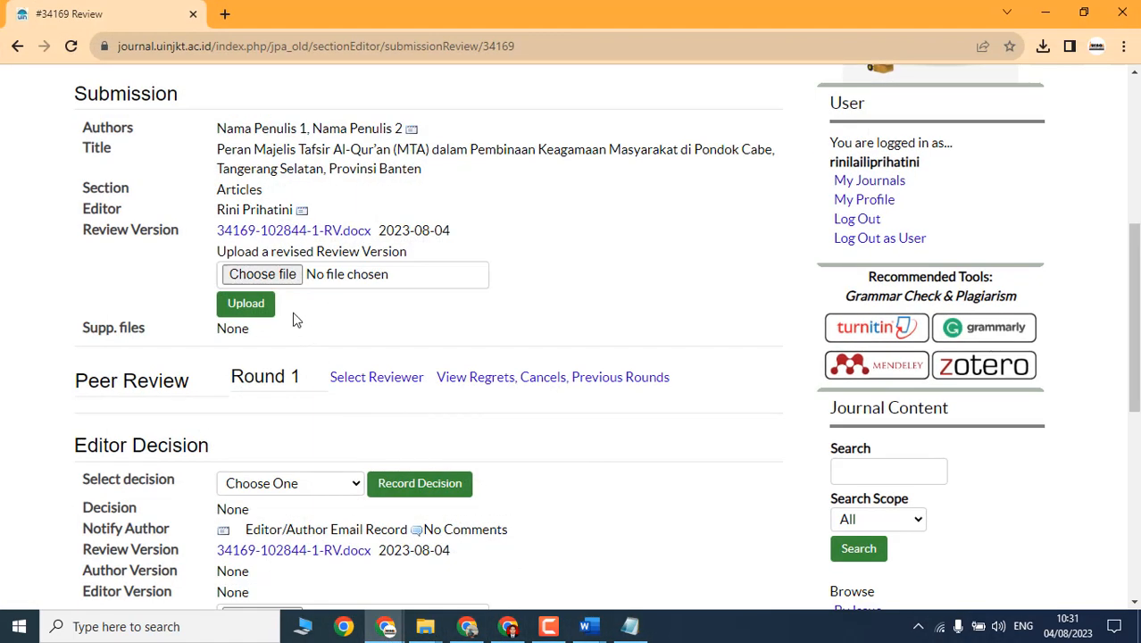
scroll(150, 251, "up", 2)
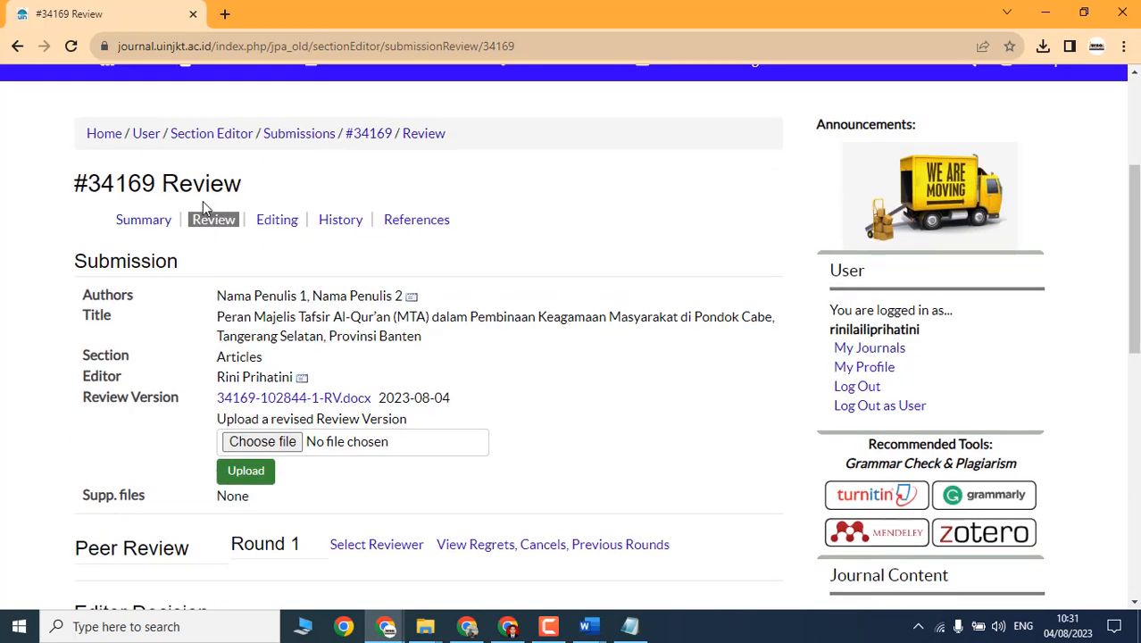
left_click(259, 443)
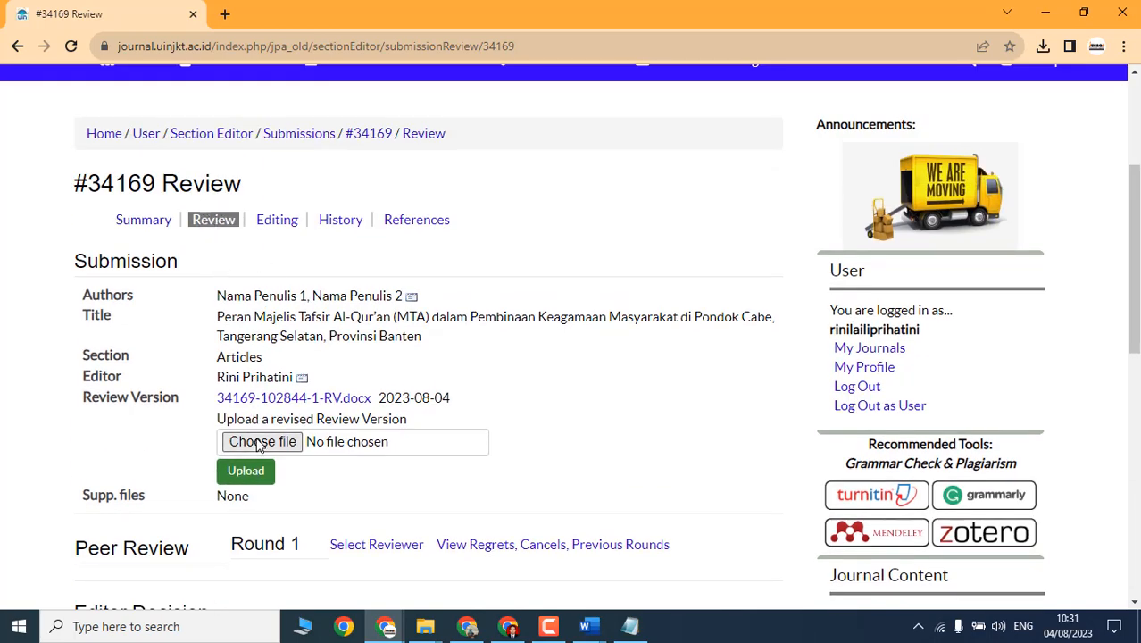
left_click(184, 167)
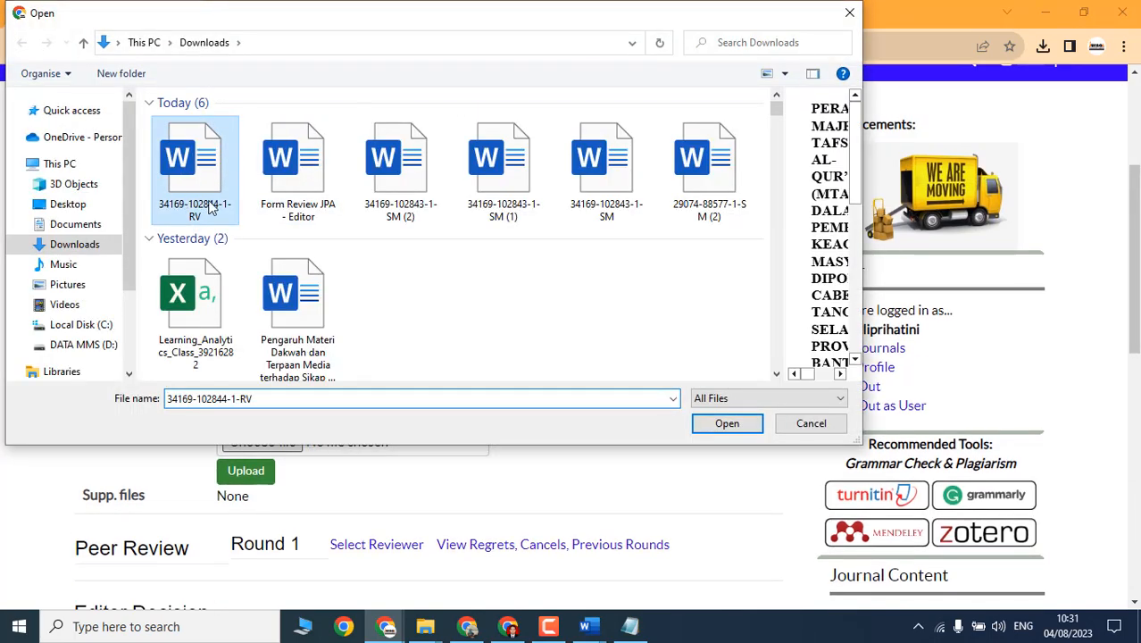
left_click(724, 424)
scroll(479, 400, "down", 2)
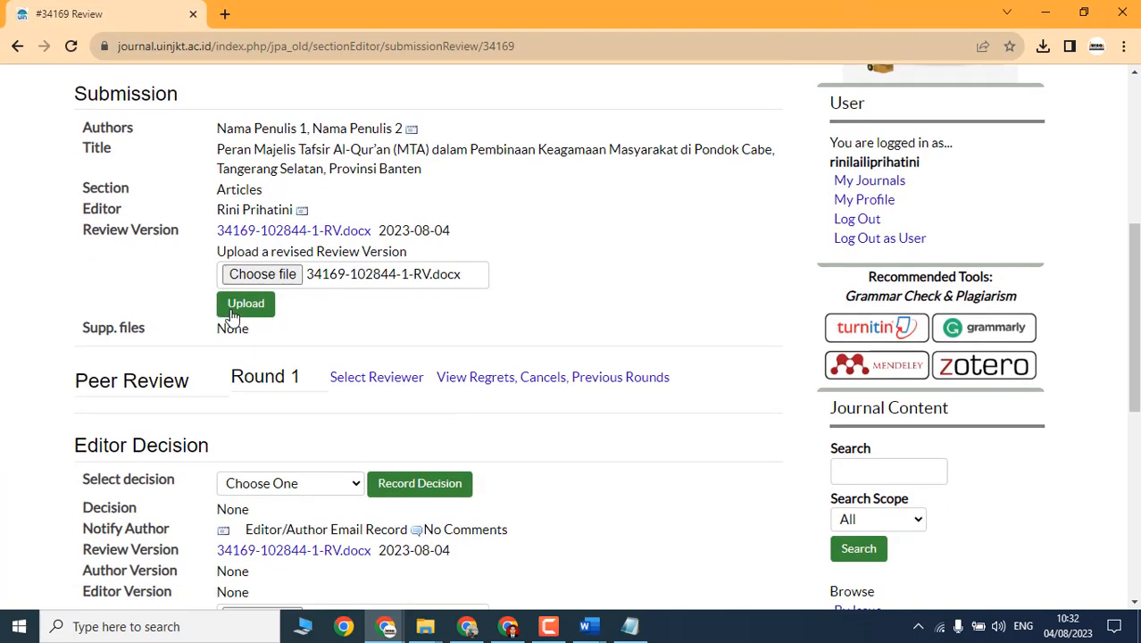
left_click(234, 309)
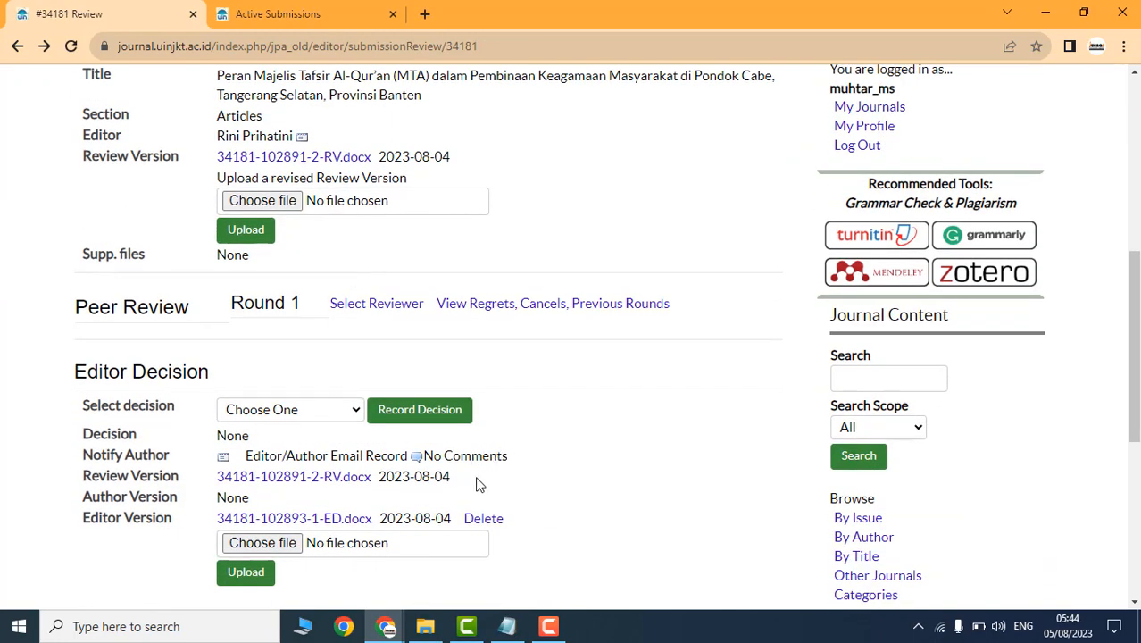
Step: Post the comment 'Perbaiki dan pastikan sudah memenuhi author guidelines' in the Editor/Author Correspondence
left_click(417, 458)
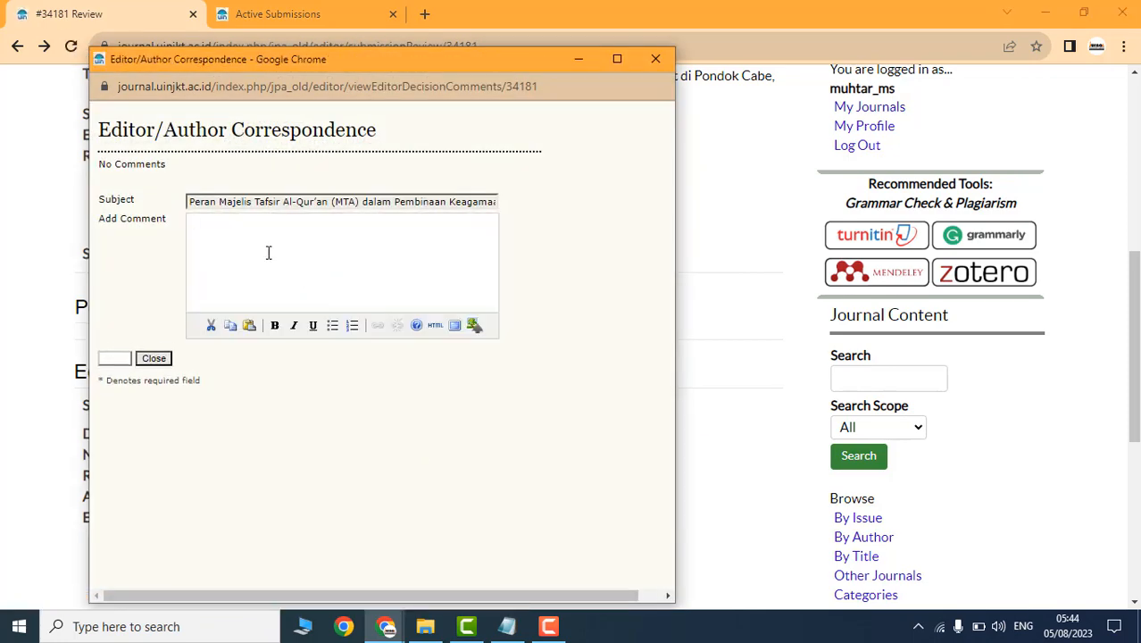
type("Perbaiki dan pastikan sudah memenuhi author guidelines")
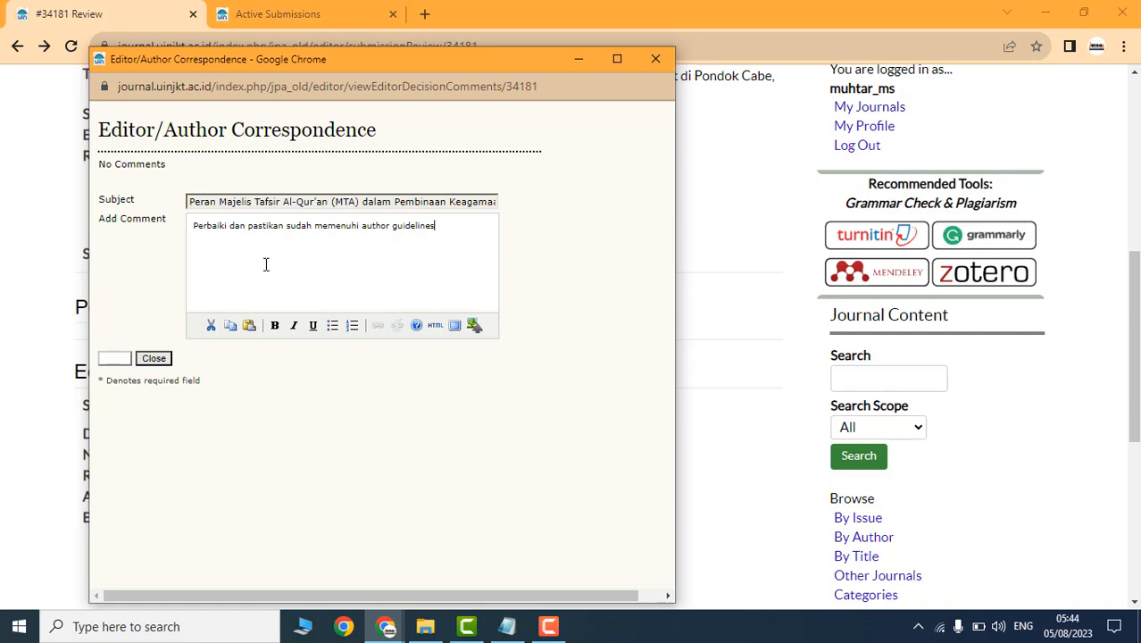
left_click(110, 359)
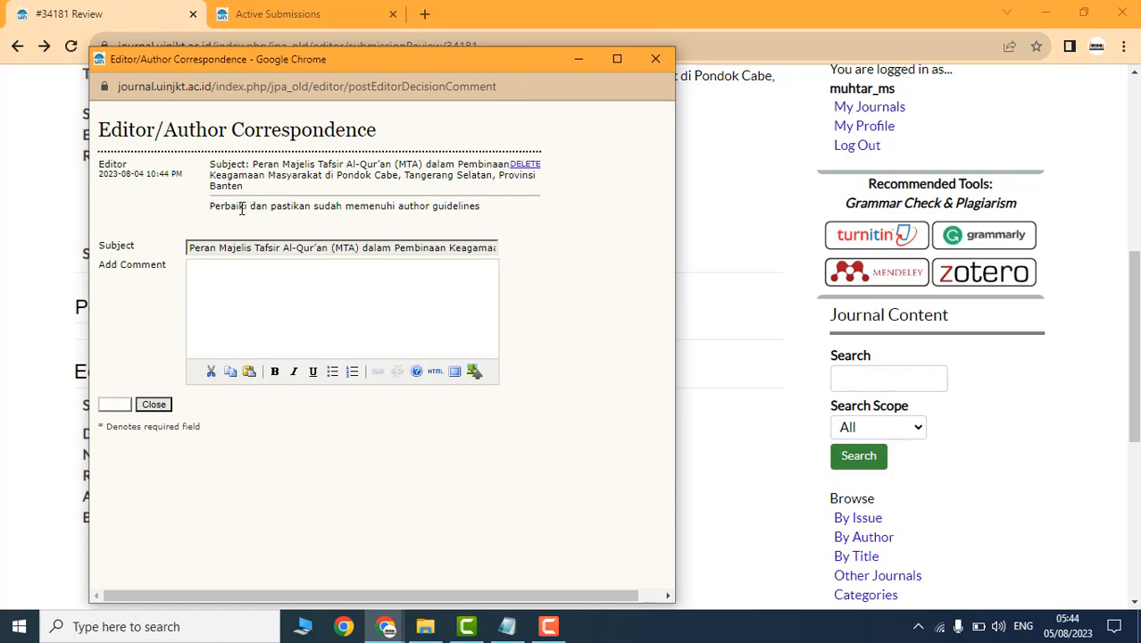
triple_click(215, 212)
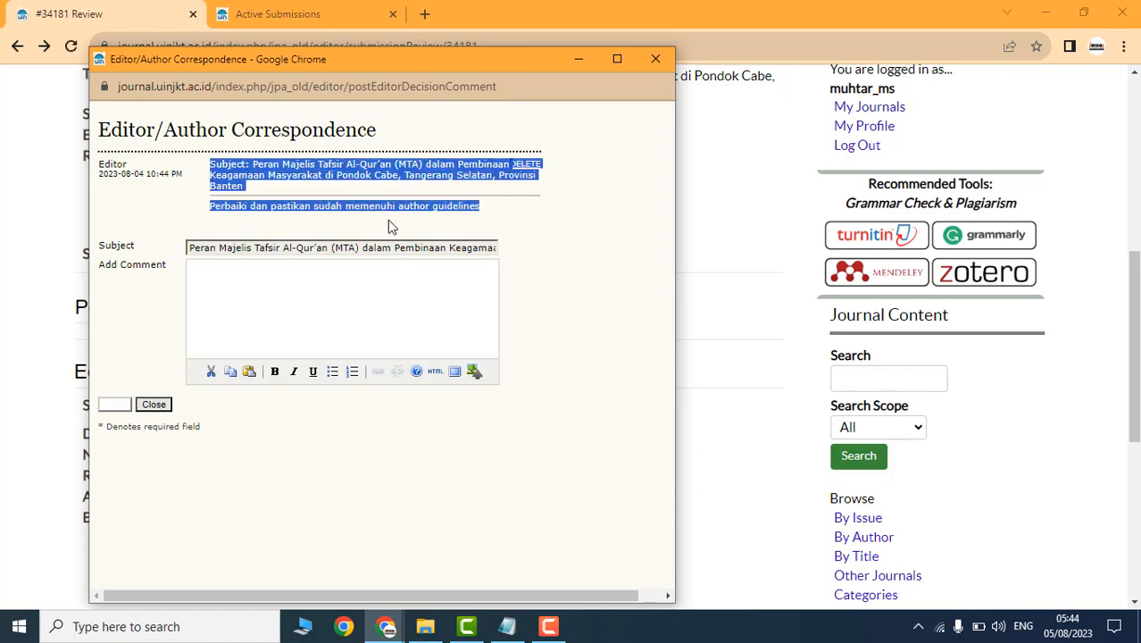
left_click(656, 59)
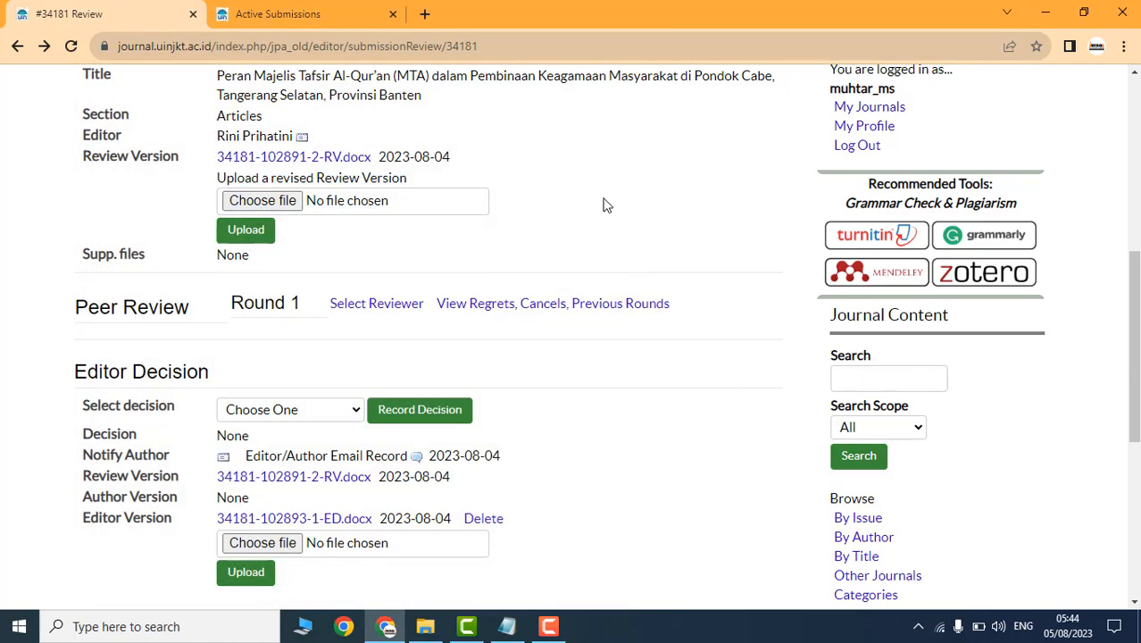
Step: Choose 'Revisions Required' as the editor decision, record it, and confirm
left_click(272, 415)
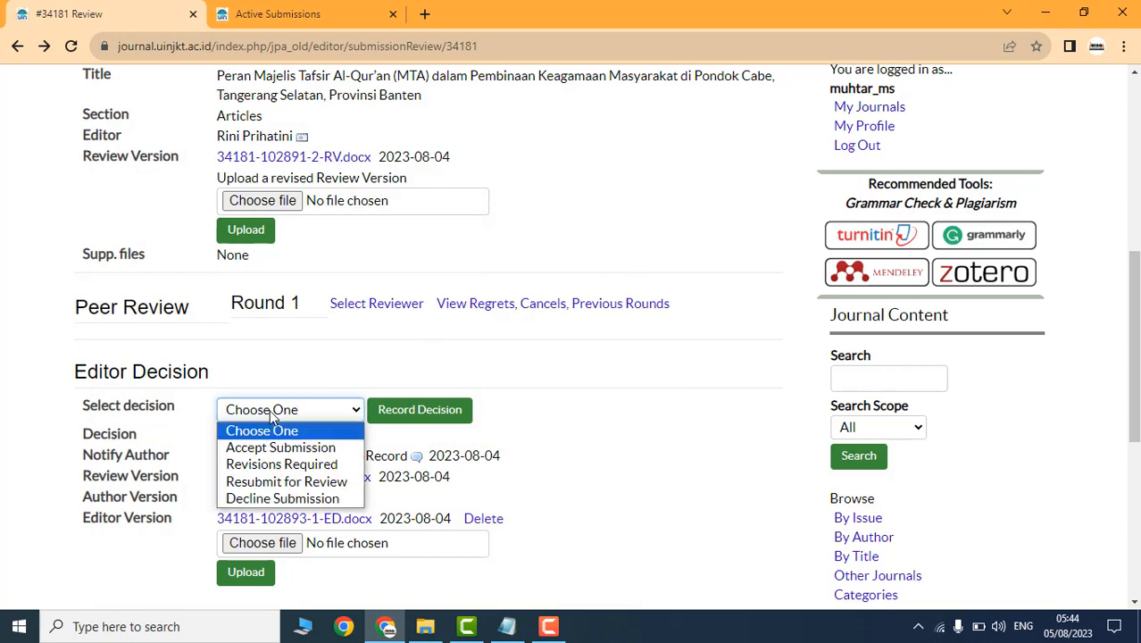
left_click(281, 467)
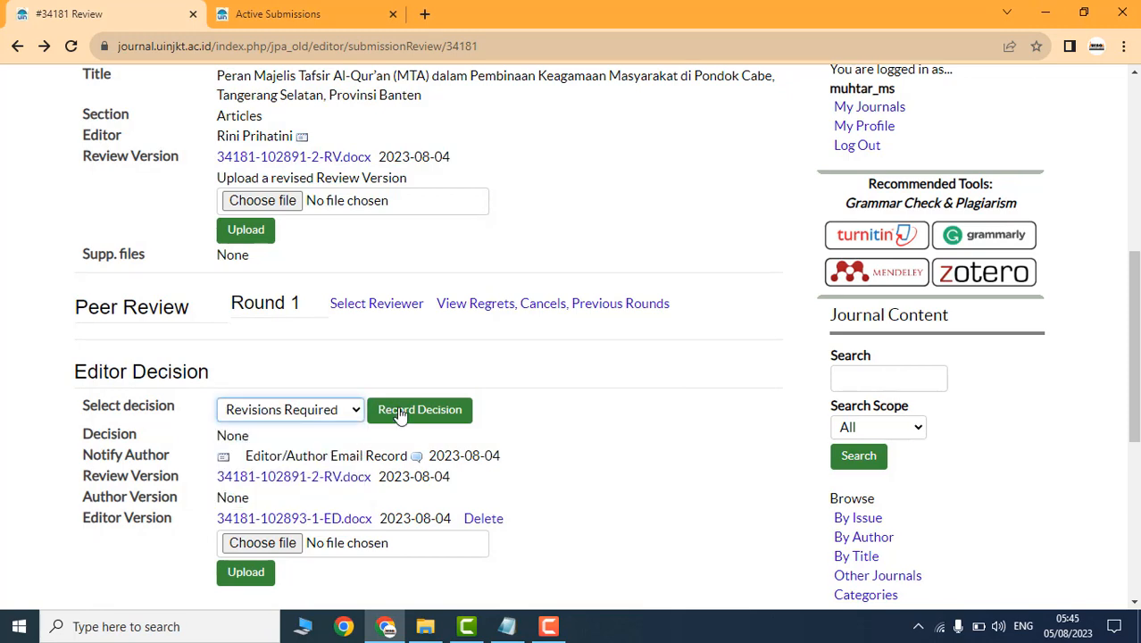
left_click(426, 417)
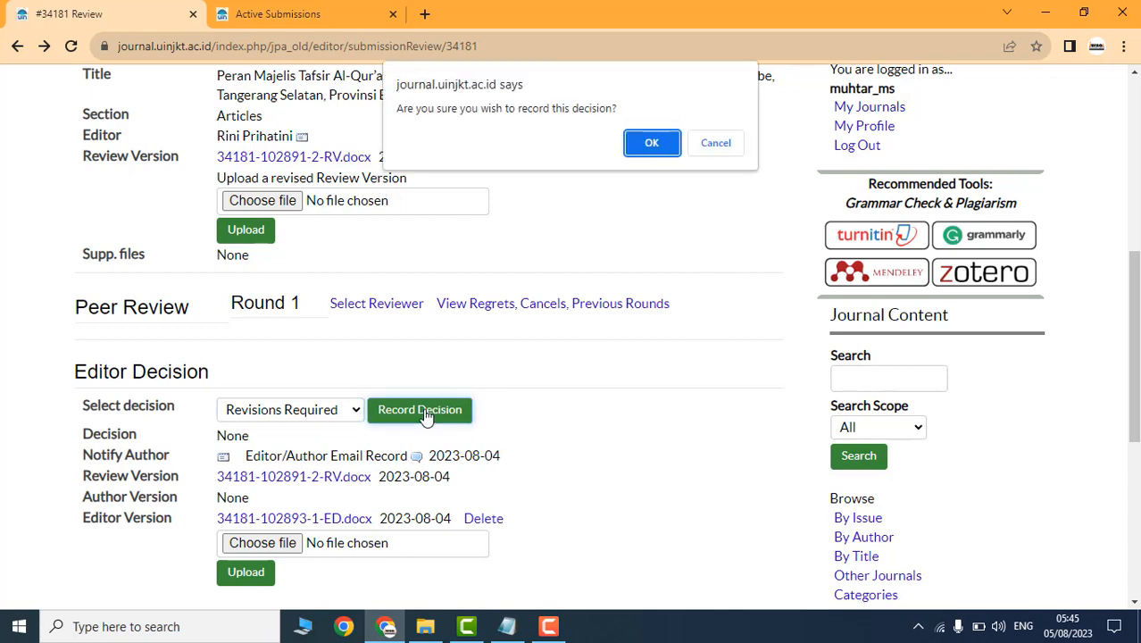
left_click(650, 145)
scroll(500, 434, "down", 8)
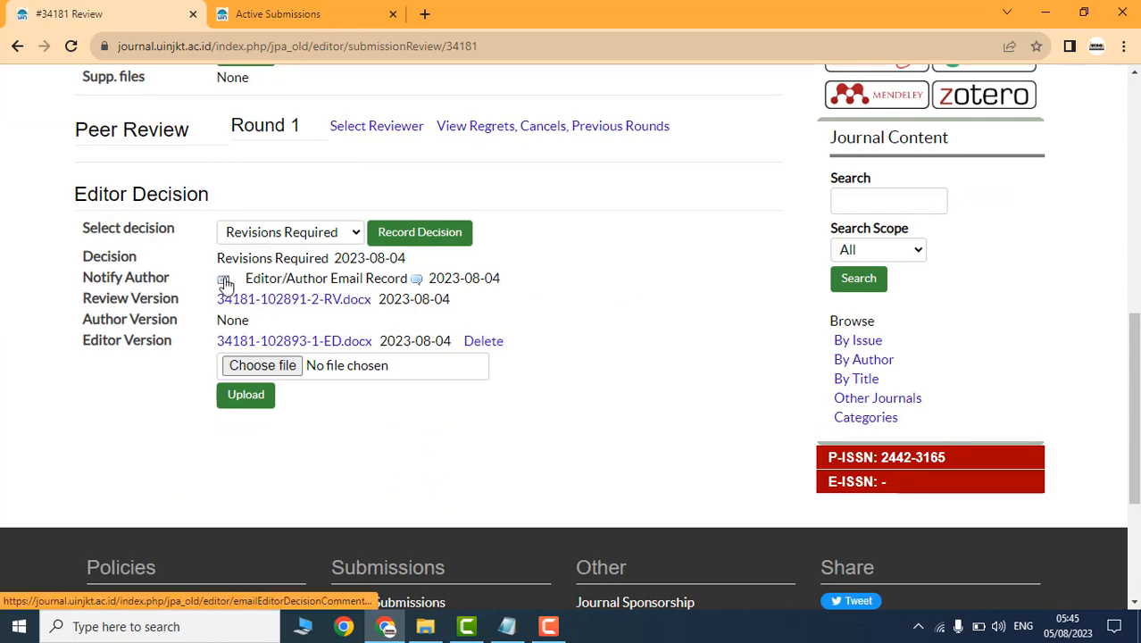
Step: Send the Notify Author email with imported peer reviews, stating the decision: revision required
left_click(225, 282)
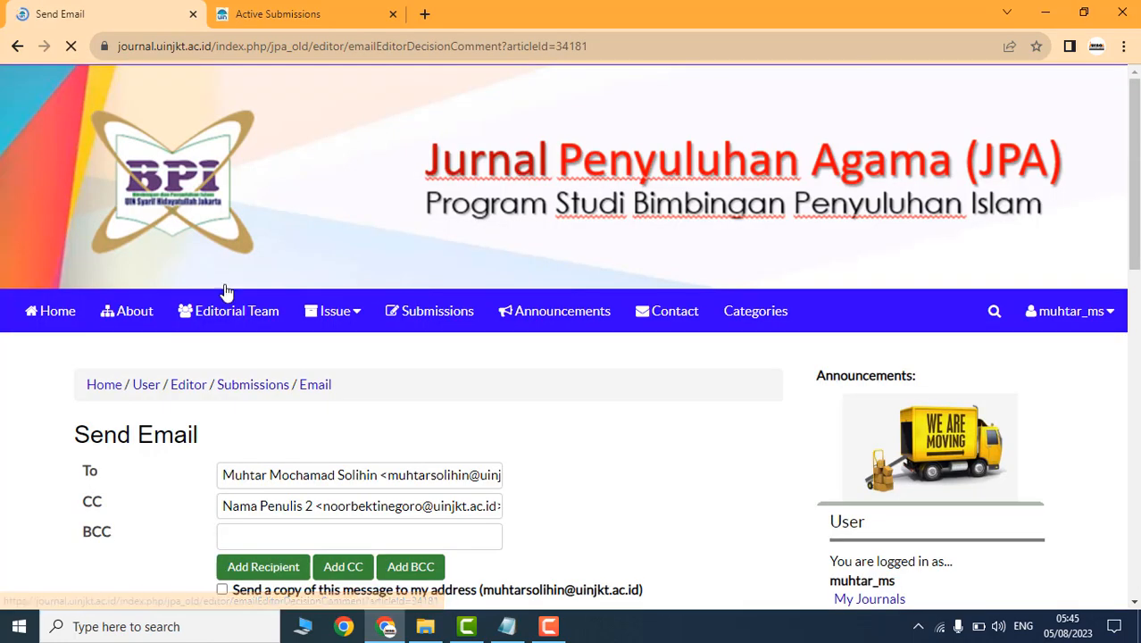
scroll(500, 399, "down", 7)
scroll(468, 386, "down", 1)
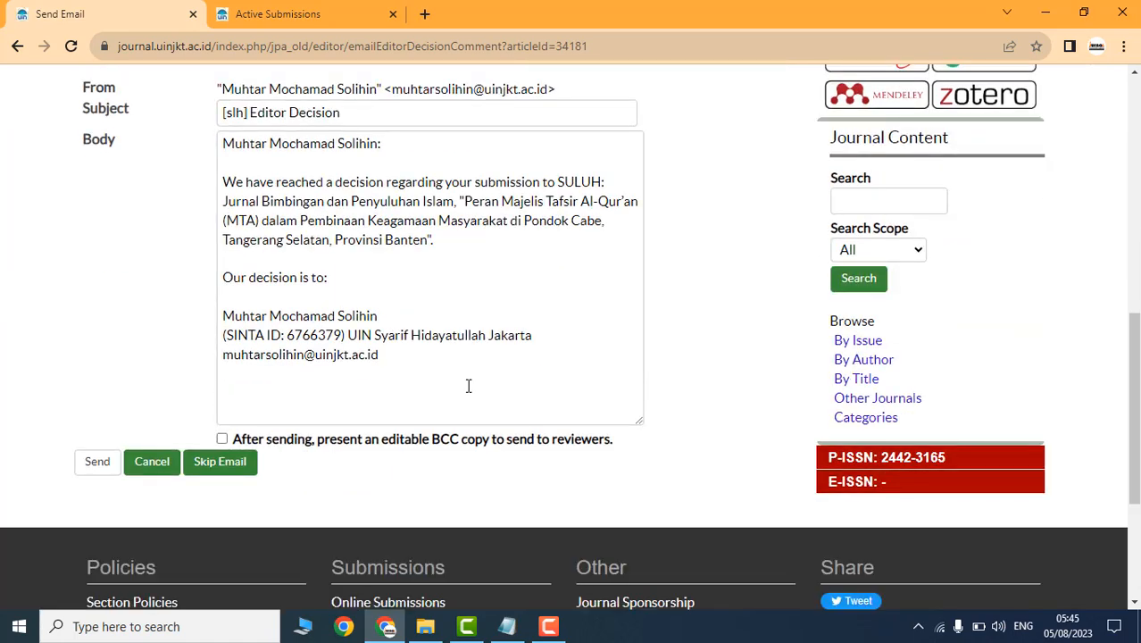
scroll(468, 386, "up", 2)
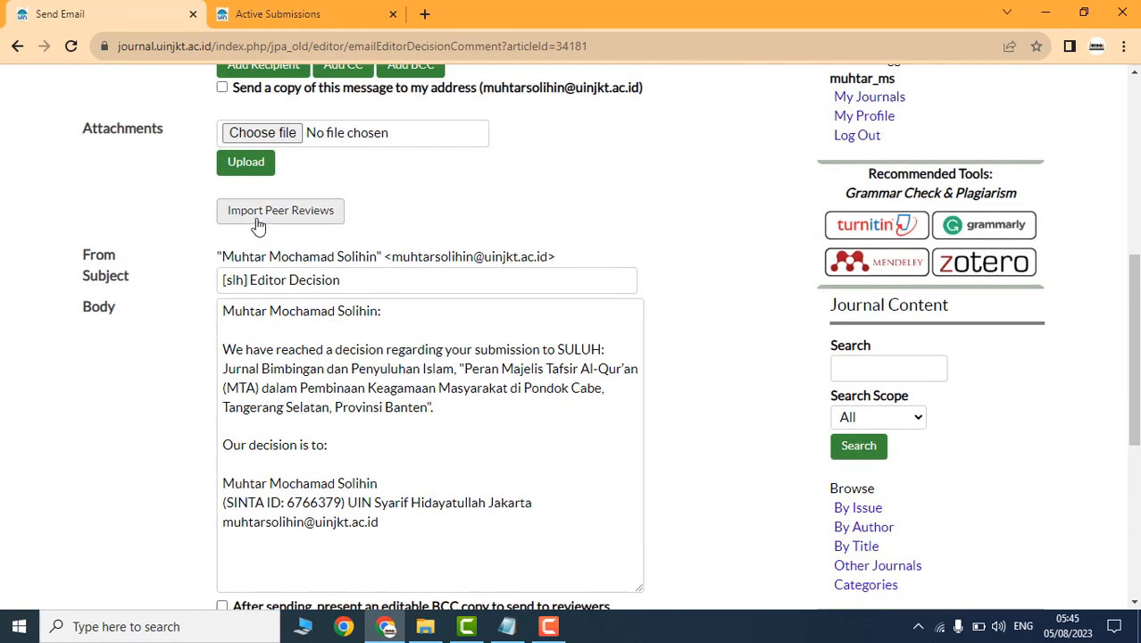
left_click(259, 219)
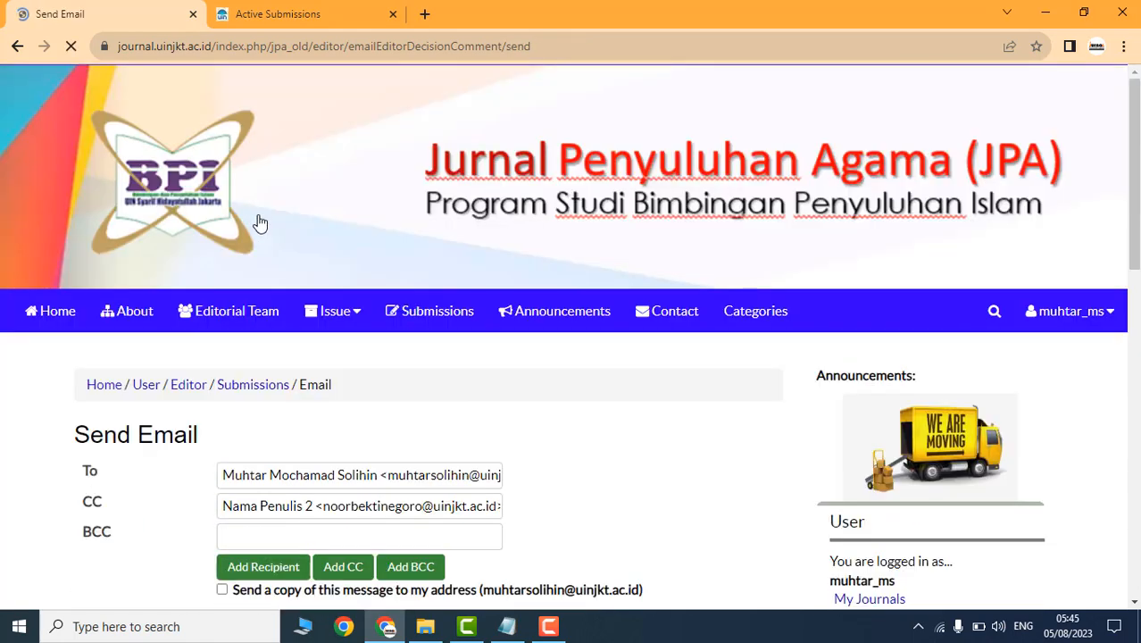
scroll(443, 358, "down", 6)
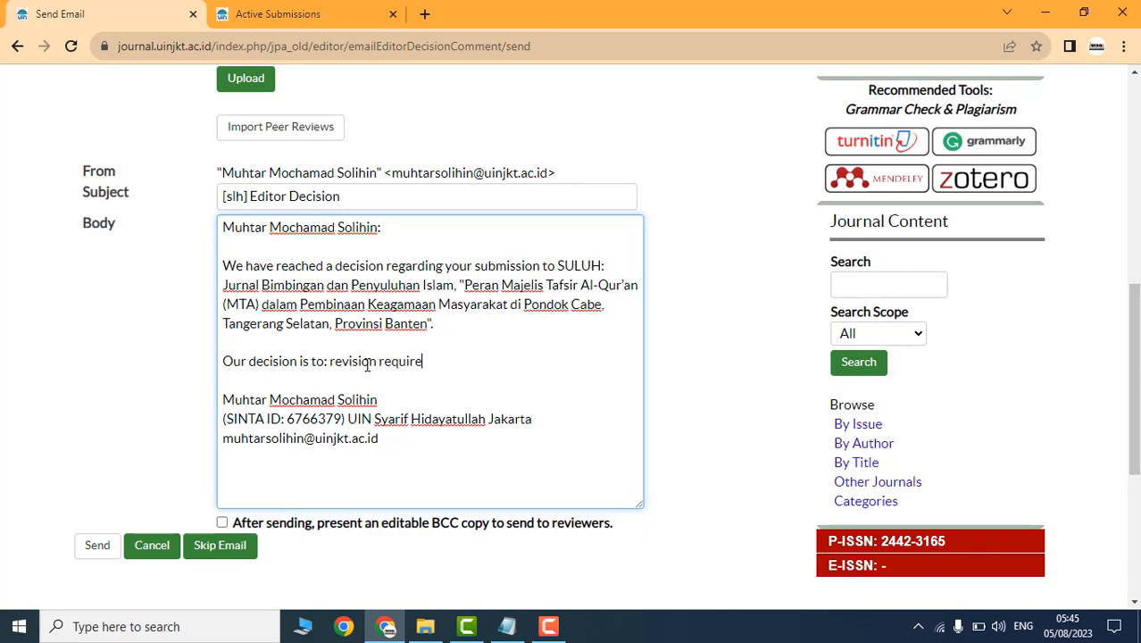
left_click(98, 548)
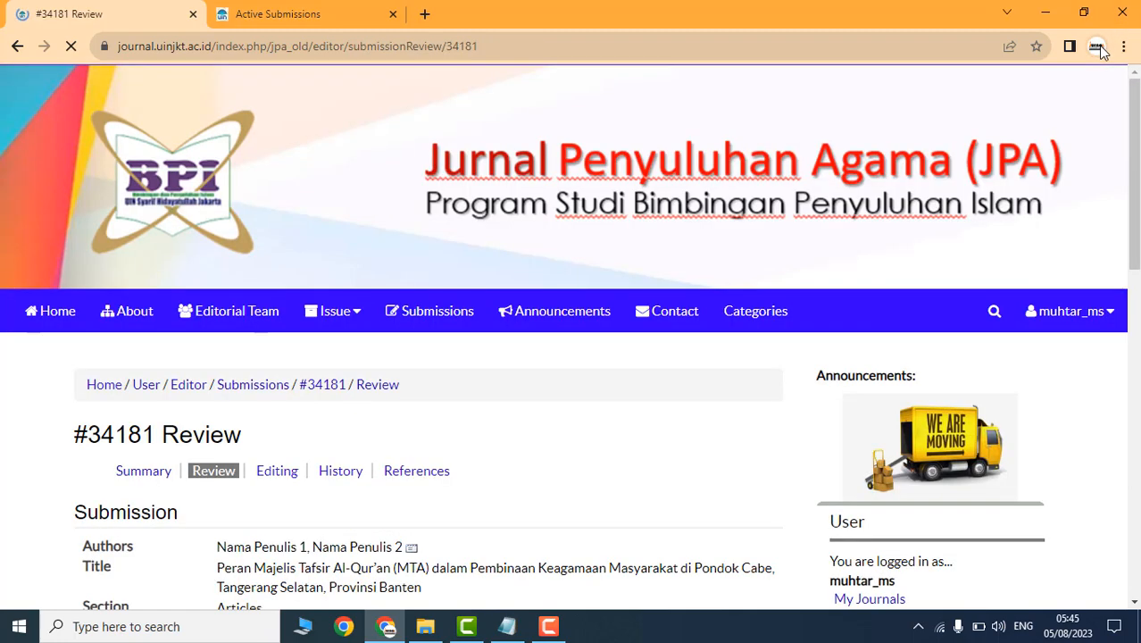
Step: Go from My Journals to Journal Manager's list of enrolled authors
scroll(565, 387, "down", 8)
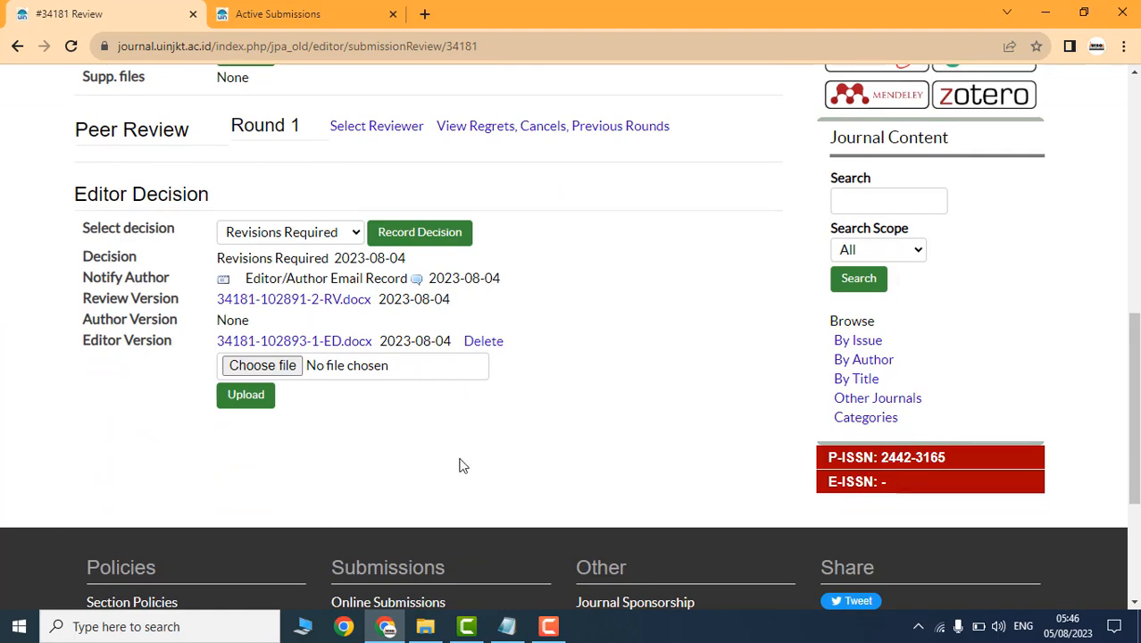
scroll(716, 377, "up", 10)
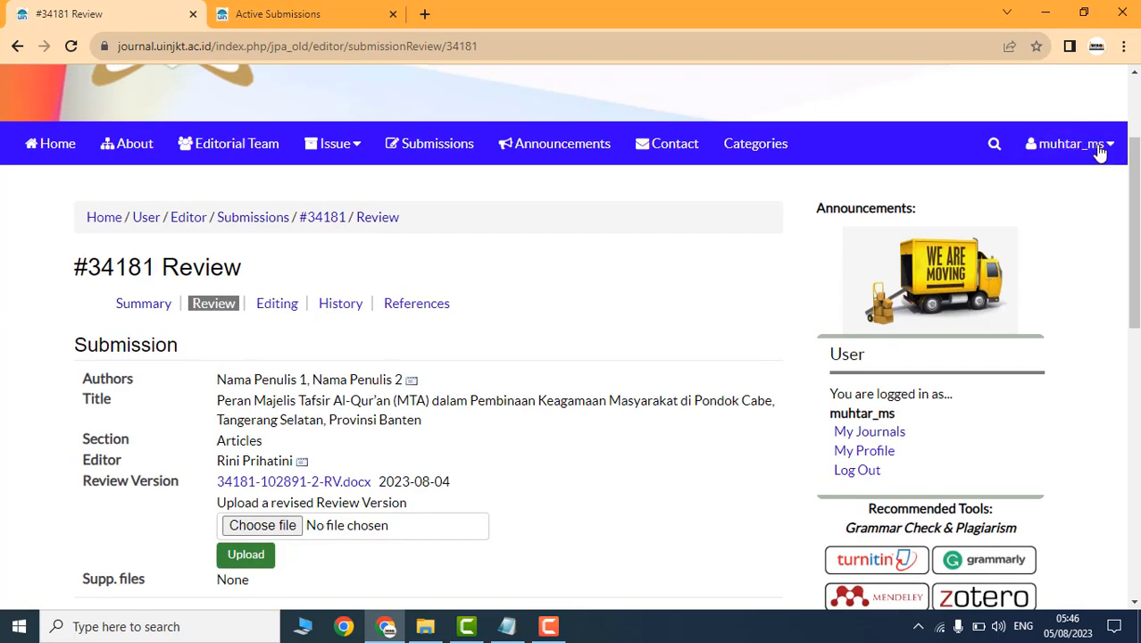
scroll(935, 338, "down", 2)
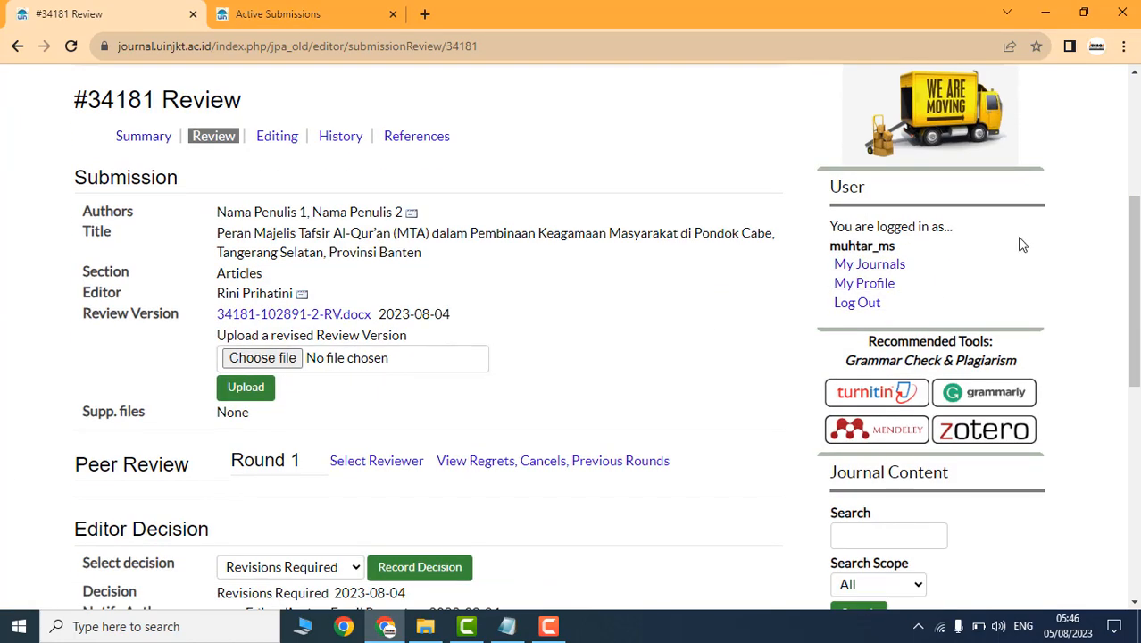
left_click(862, 268)
scroll(214, 413, "down", 3)
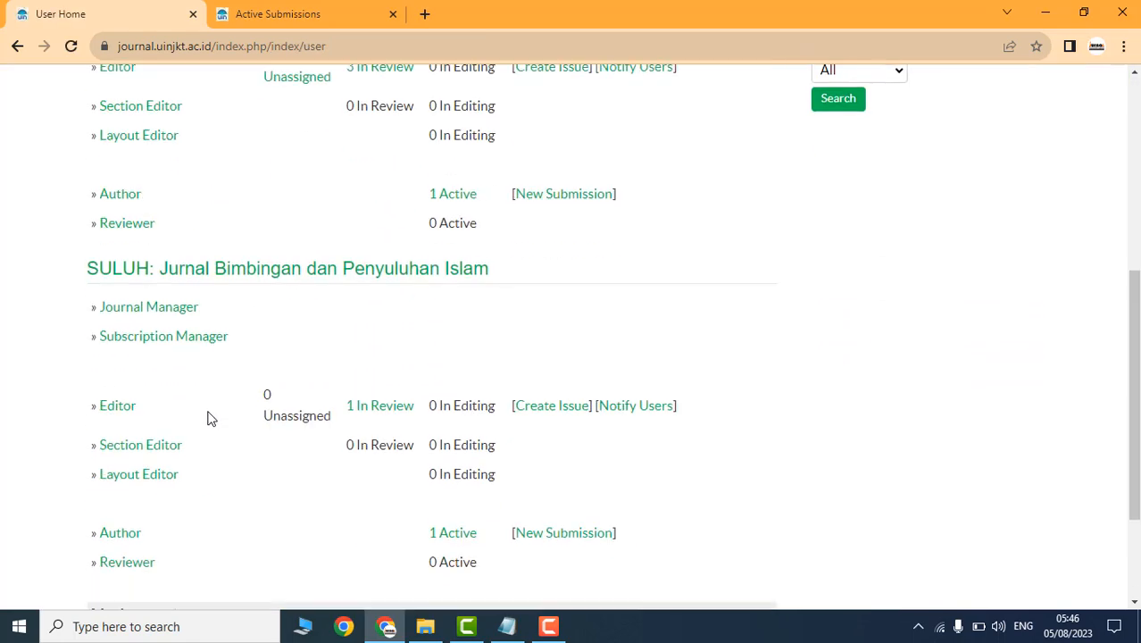
scroll(208, 418, "down", 1)
left_click(148, 225)
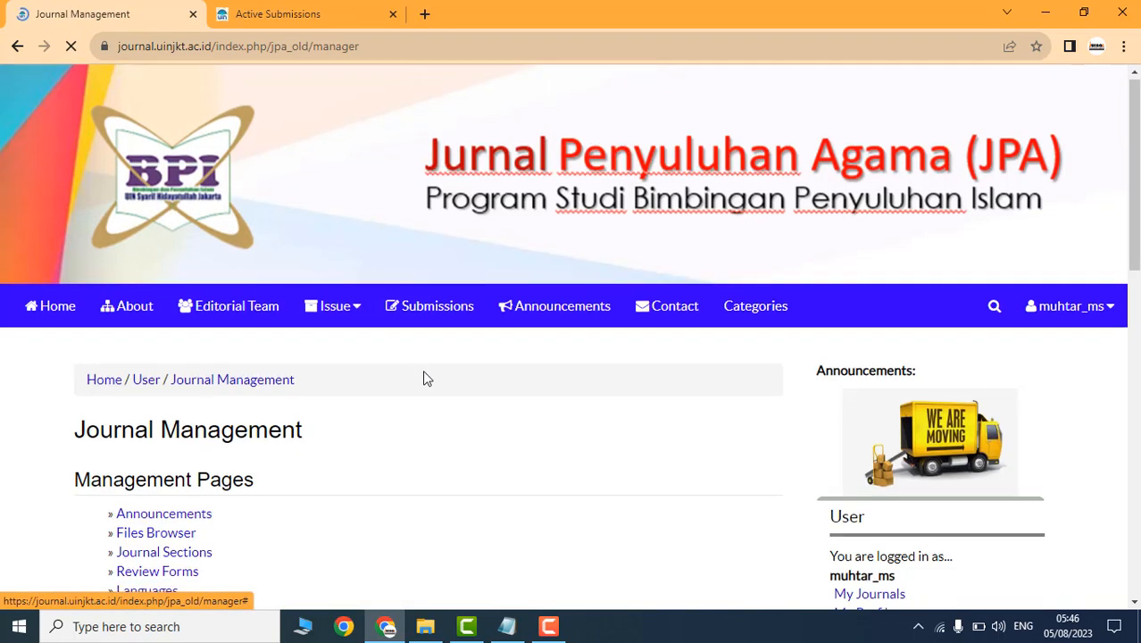
scroll(314, 443, "down", 15)
left_click(143, 355)
Step: Return to User Home and open the author's 1 Active submission list
scroll(616, 166, "down", 3)
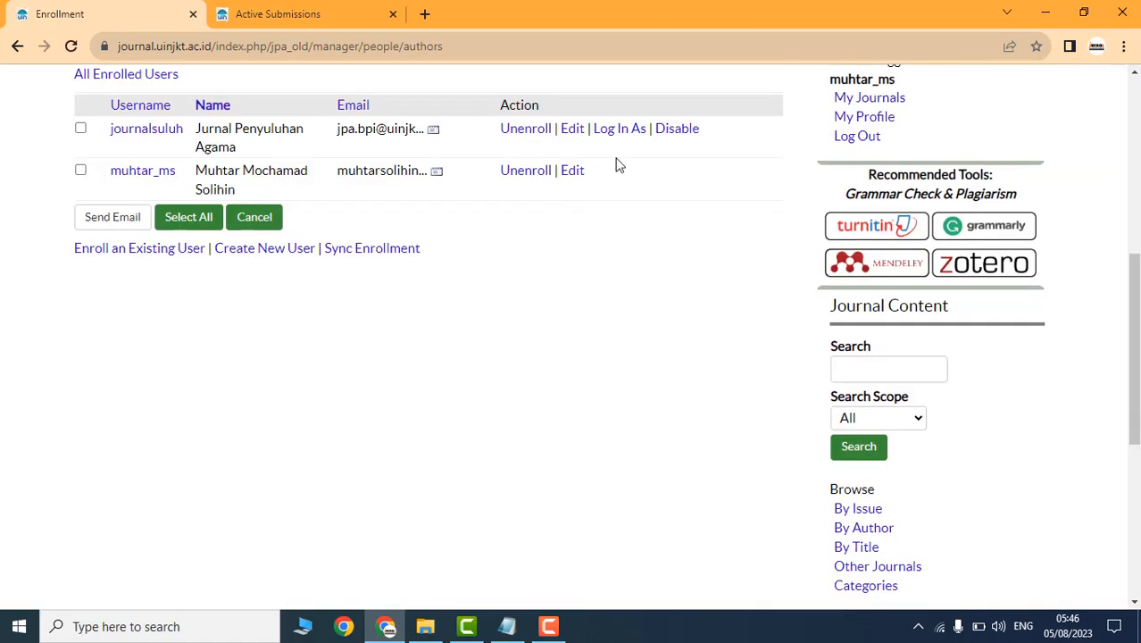
scroll(492, 186, "up", 3)
left_click(143, 136)
scroll(338, 442, "down", 2)
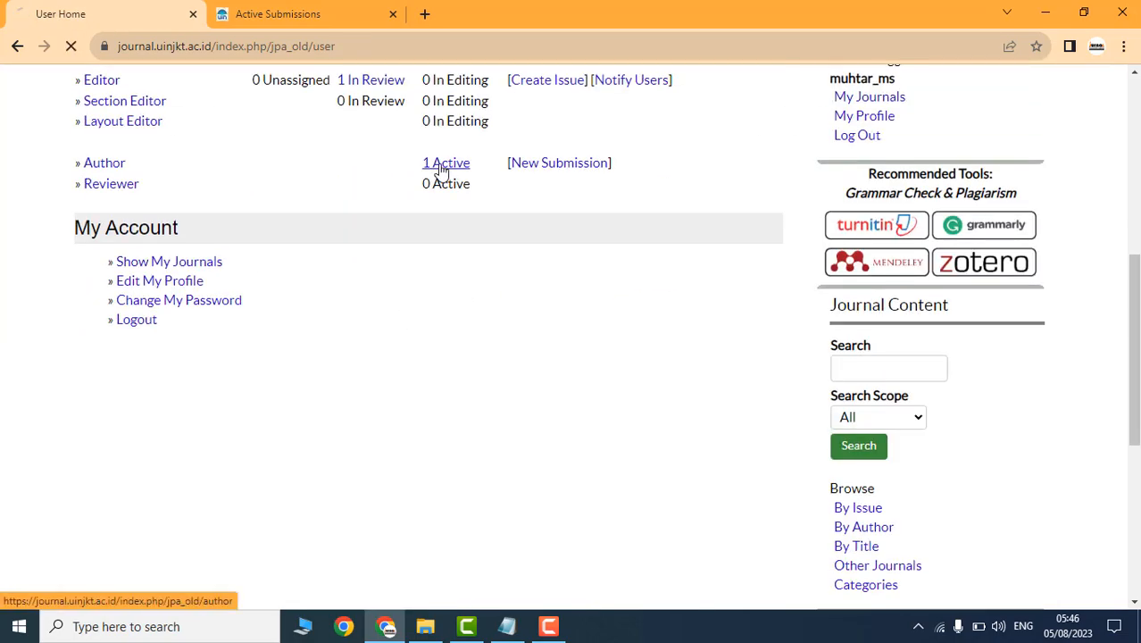
left_click(441, 169)
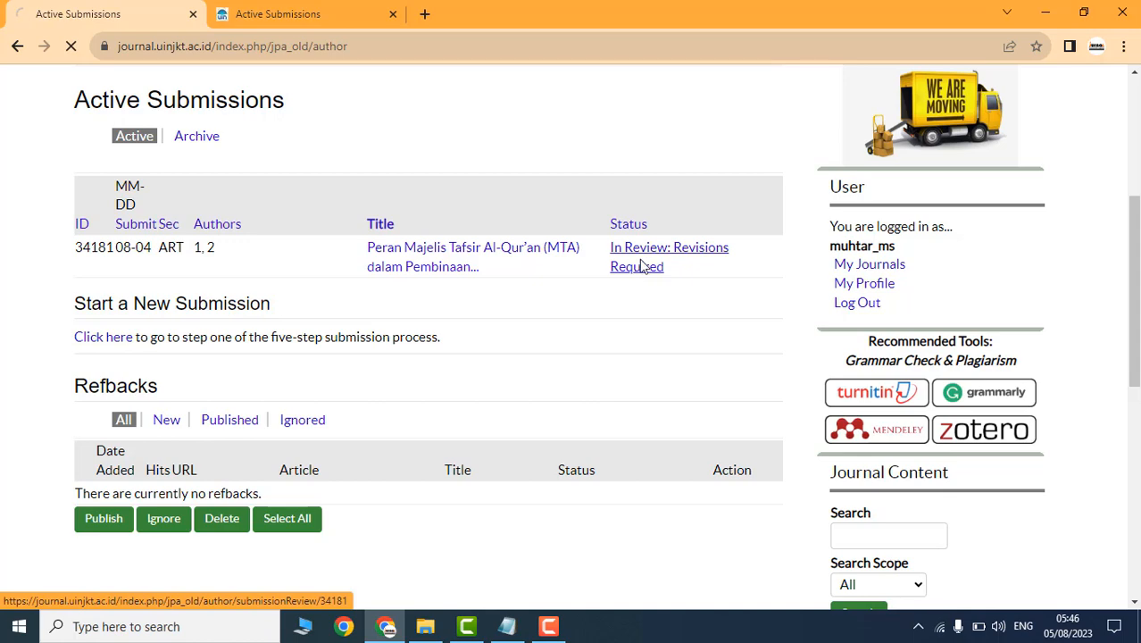
Step: Open submission 34181's review page and download its RV.docx review version
left_click(642, 266)
scroll(482, 357, "down", 7)
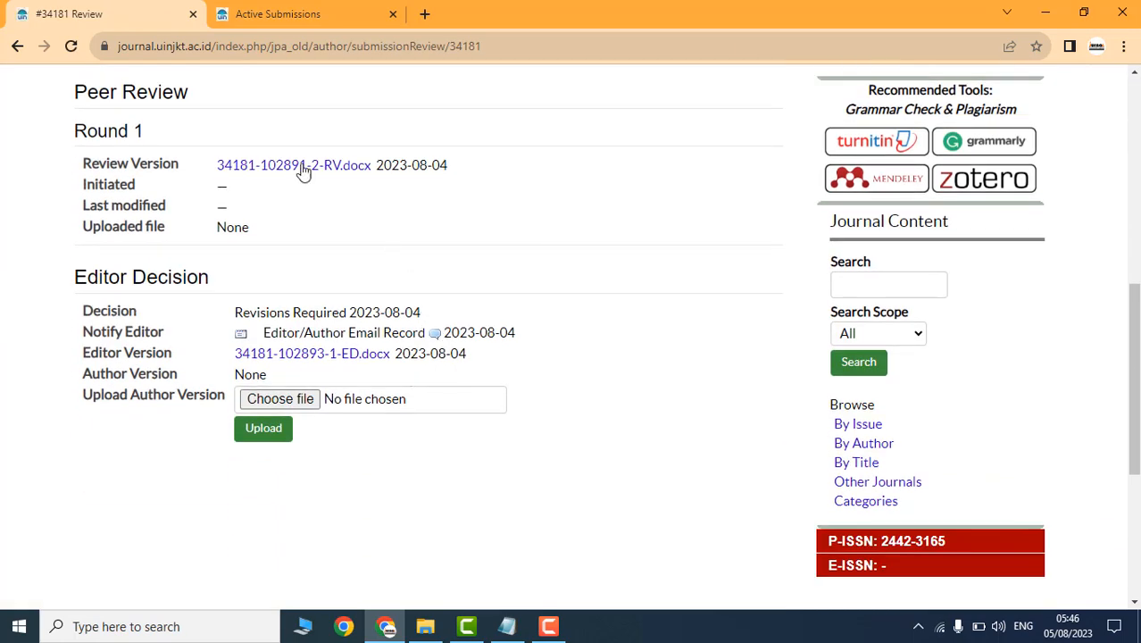
scroll(326, 243, "up", 1)
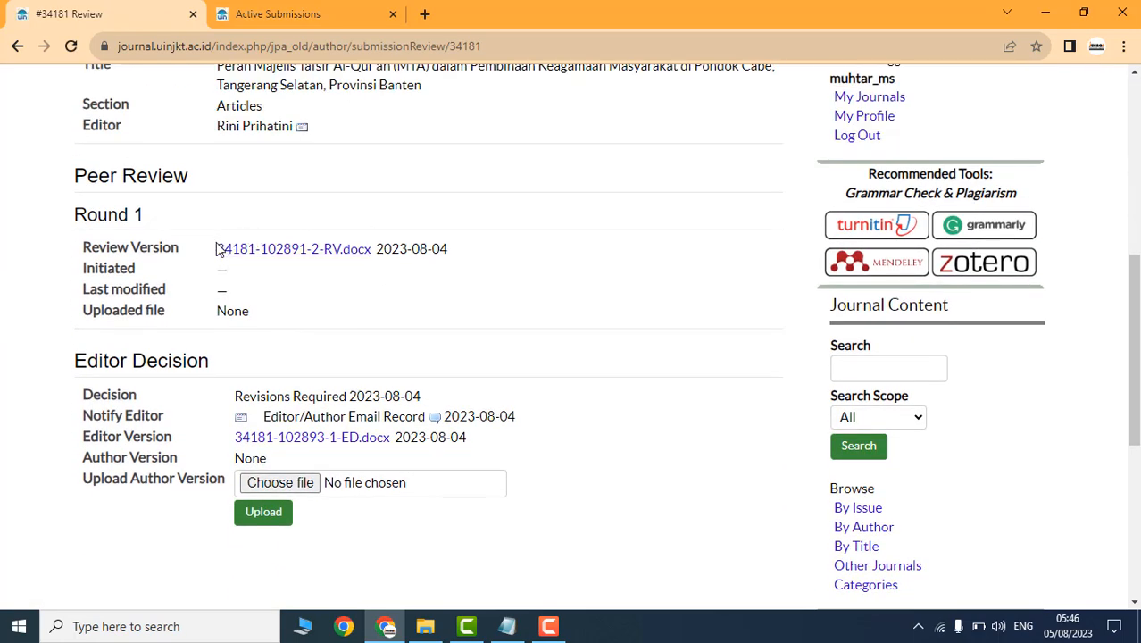
left_click(259, 253)
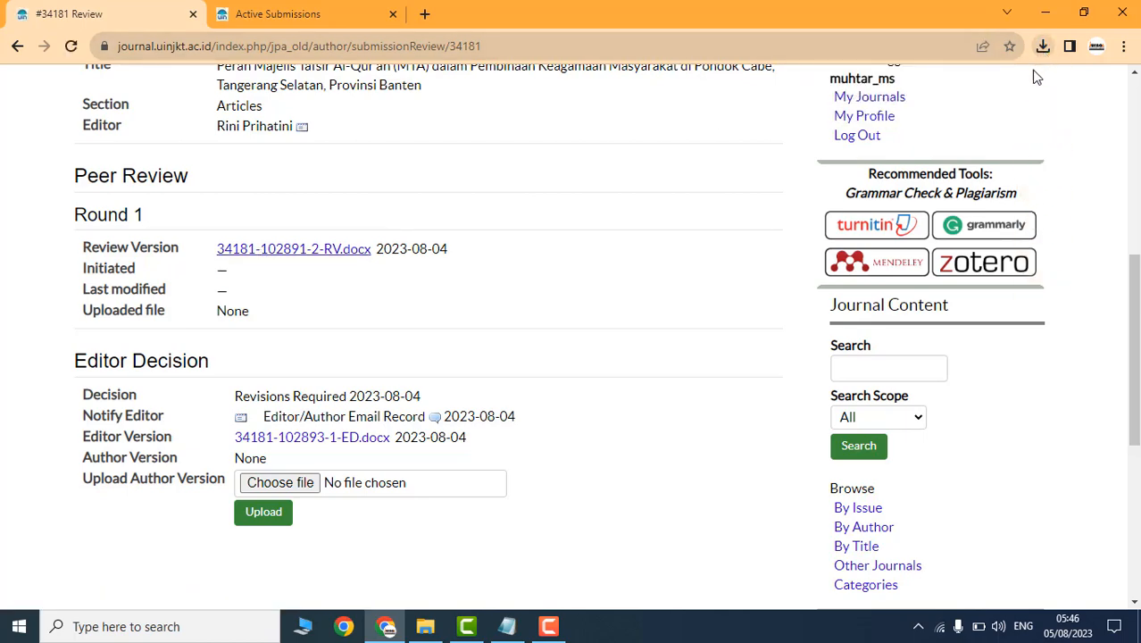
left_click(1042, 49)
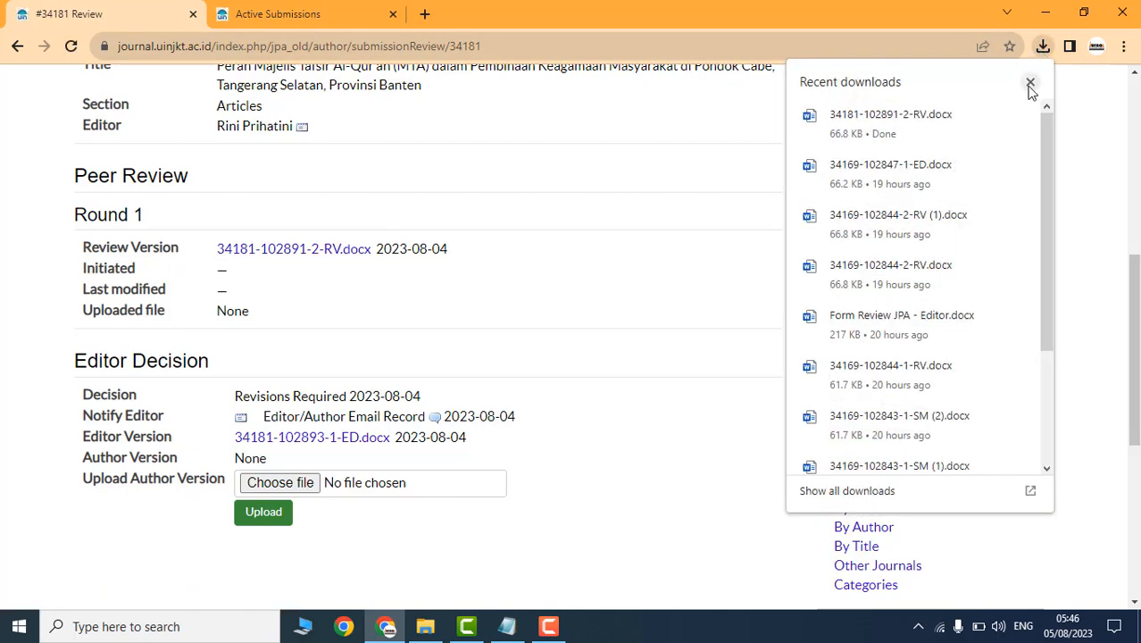
left_click(1029, 87)
scroll(524, 259, "up", 2)
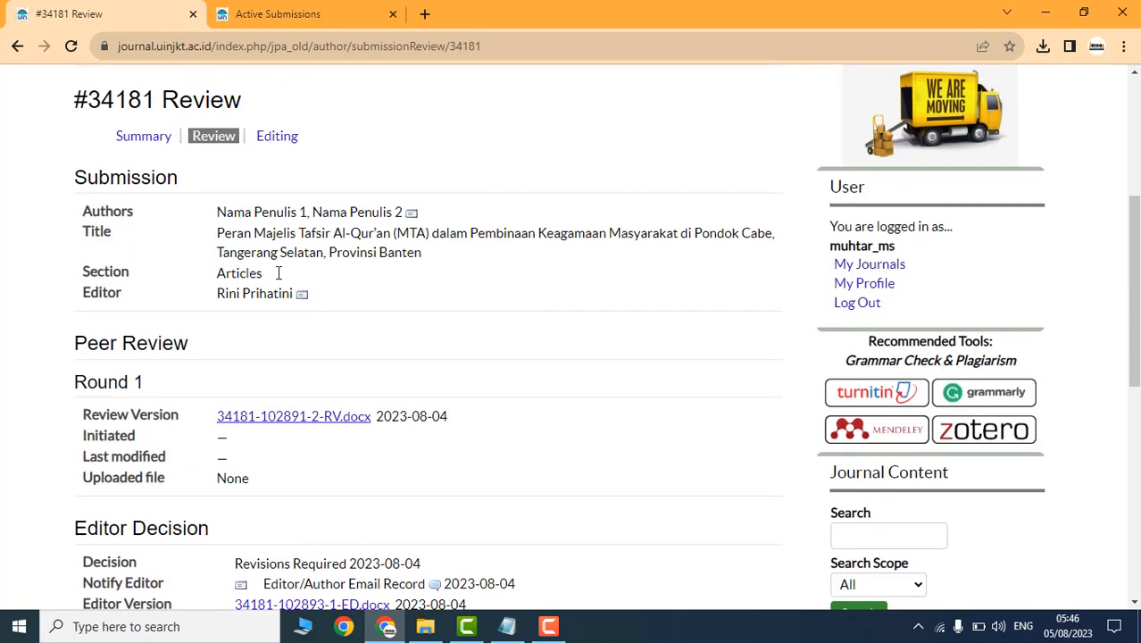
scroll(464, 340, "down", 3)
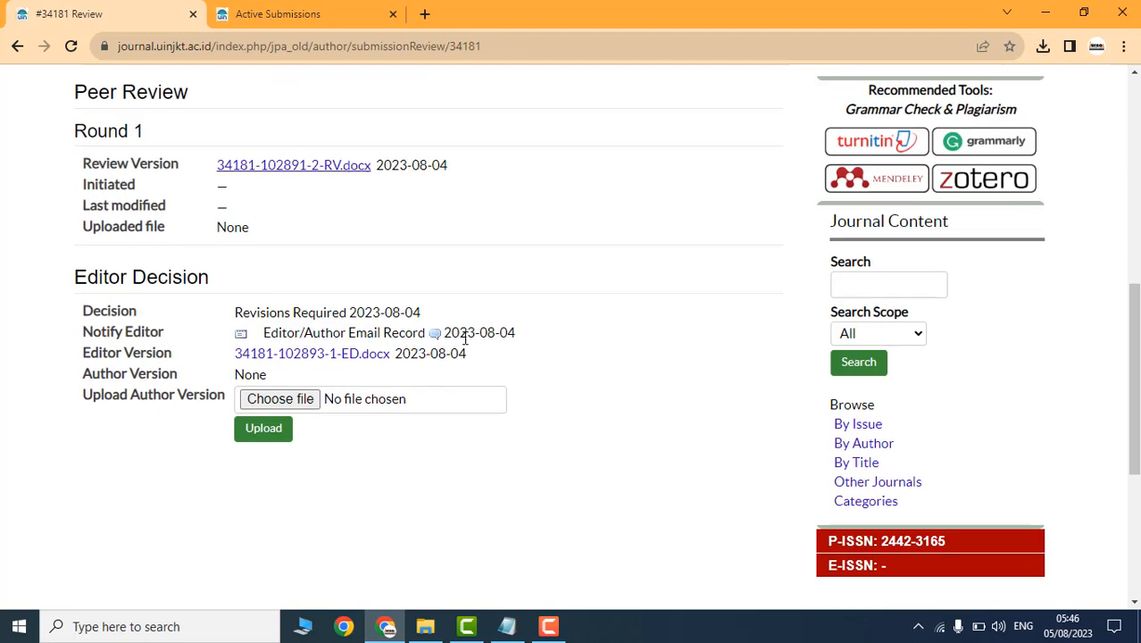
left_click(264, 402)
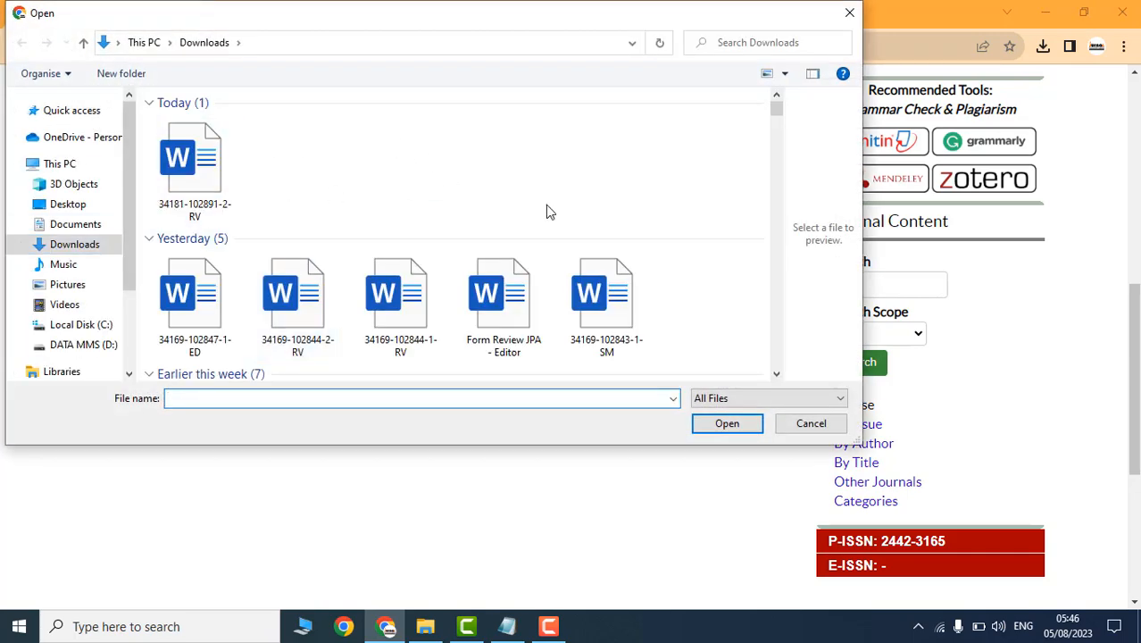
left_click(190, 161)
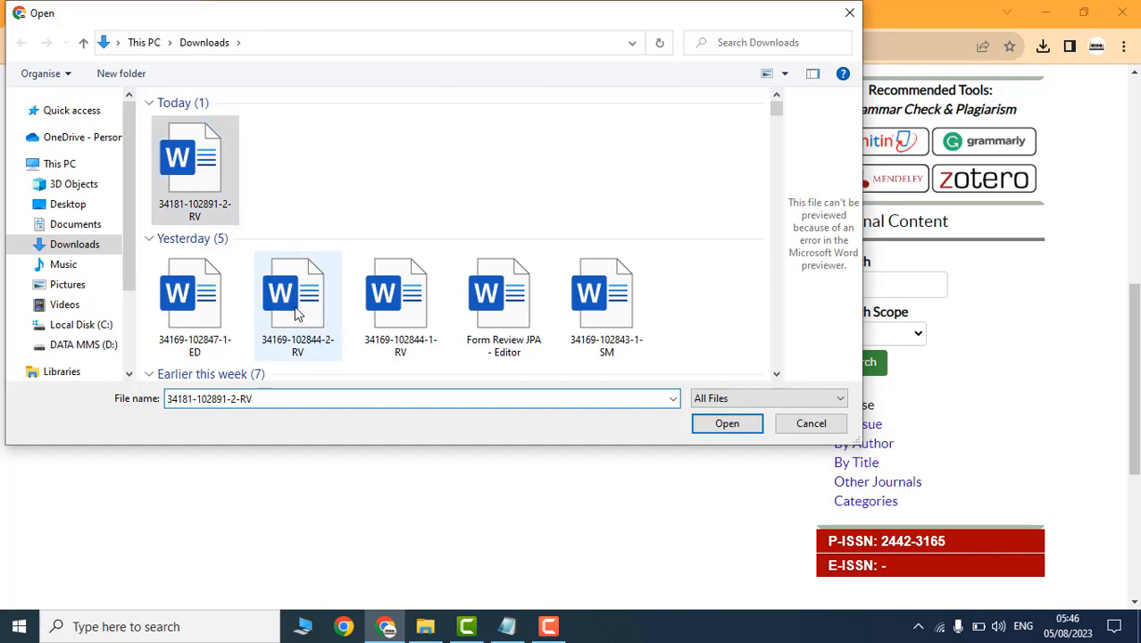
left_click(723, 427)
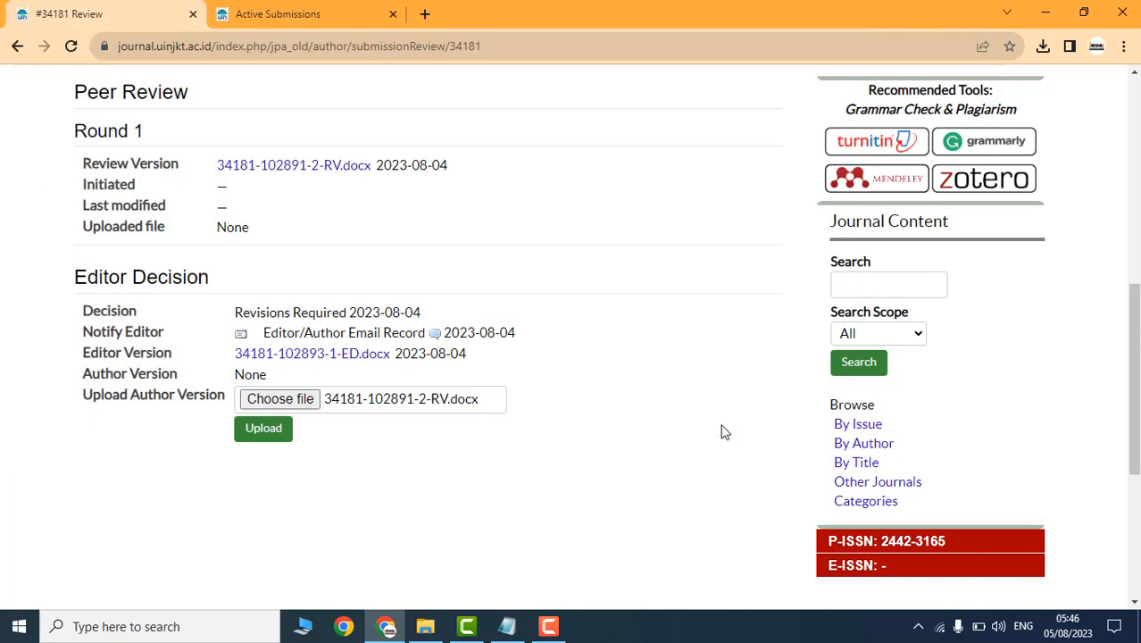
left_click(260, 439)
scroll(437, 342, "down", 3)
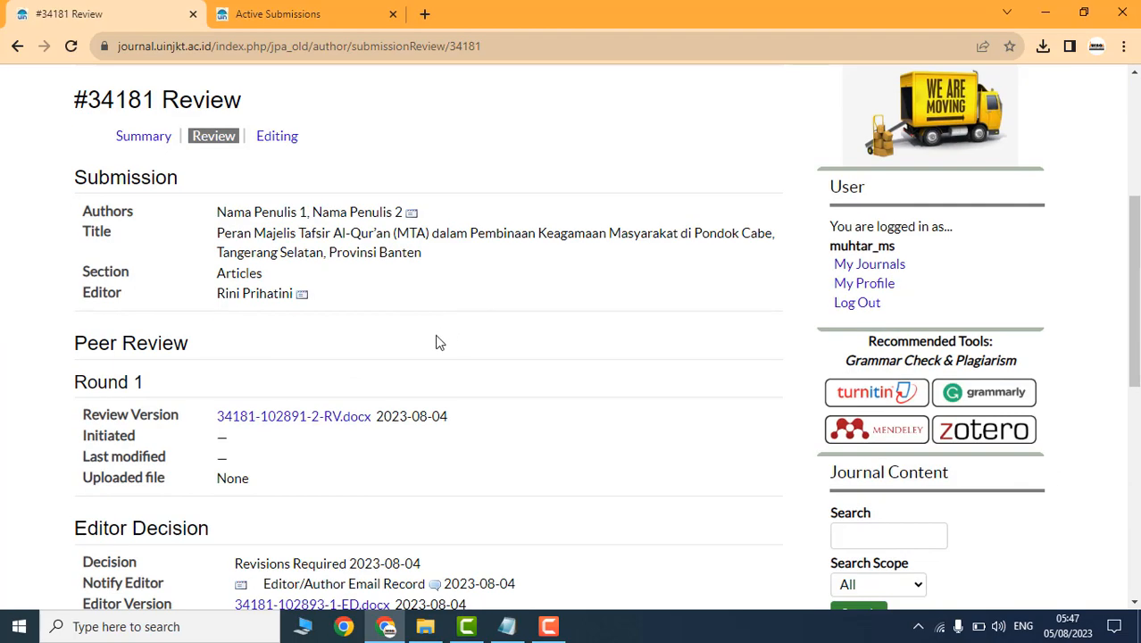
Step: Log in as the section editor via My Journals > Journal Manager > Section Editors
scroll(437, 342, "down", 3)
scroll(665, 424, "up", 4)
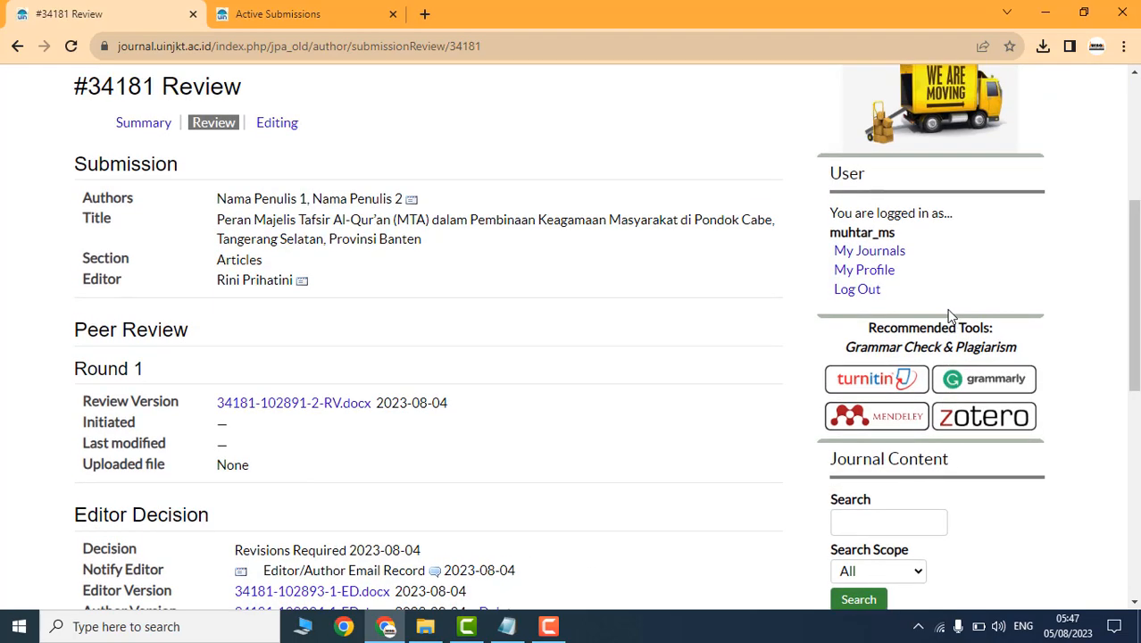
left_click(864, 351)
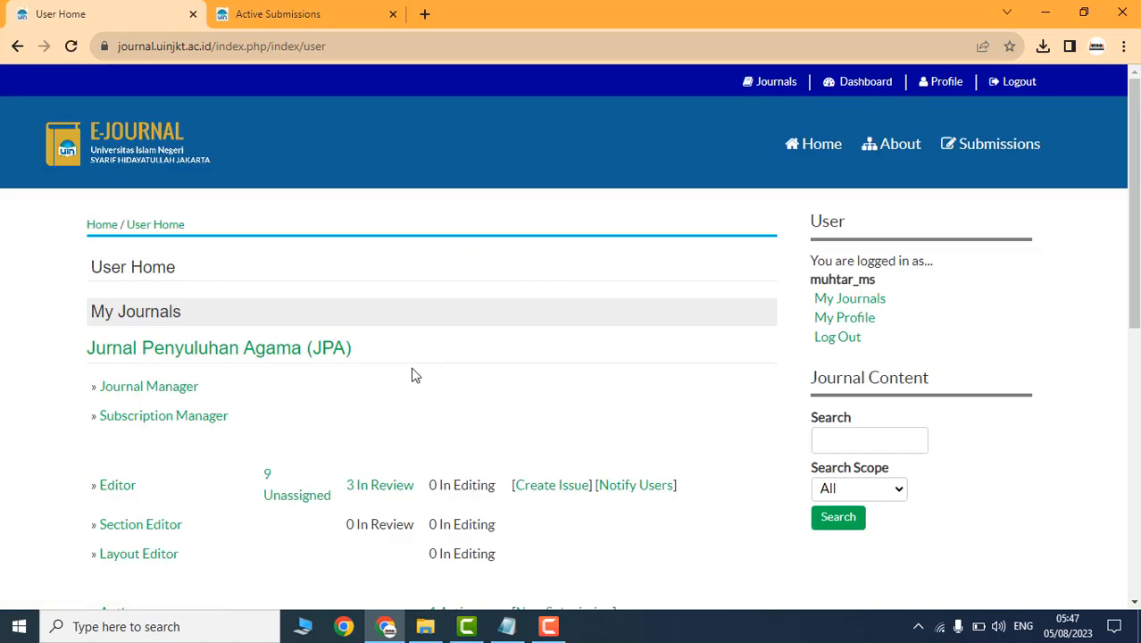
scroll(268, 413, "down", 6)
left_click(149, 225)
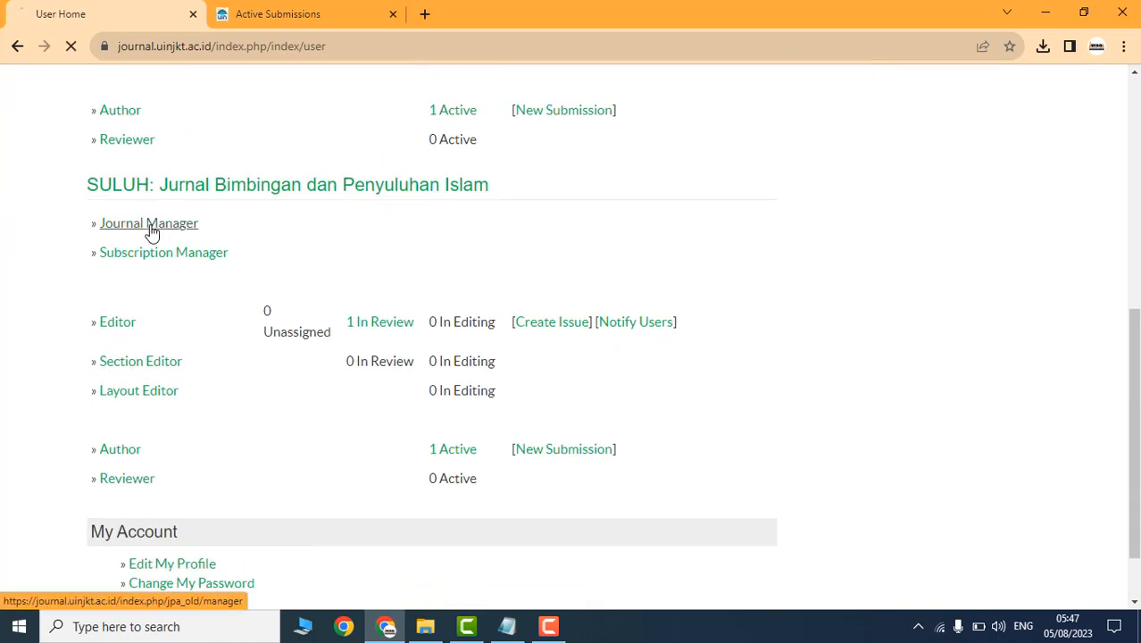
scroll(238, 408, "down", 6)
scroll(238, 409, "down", 2)
left_click(158, 278)
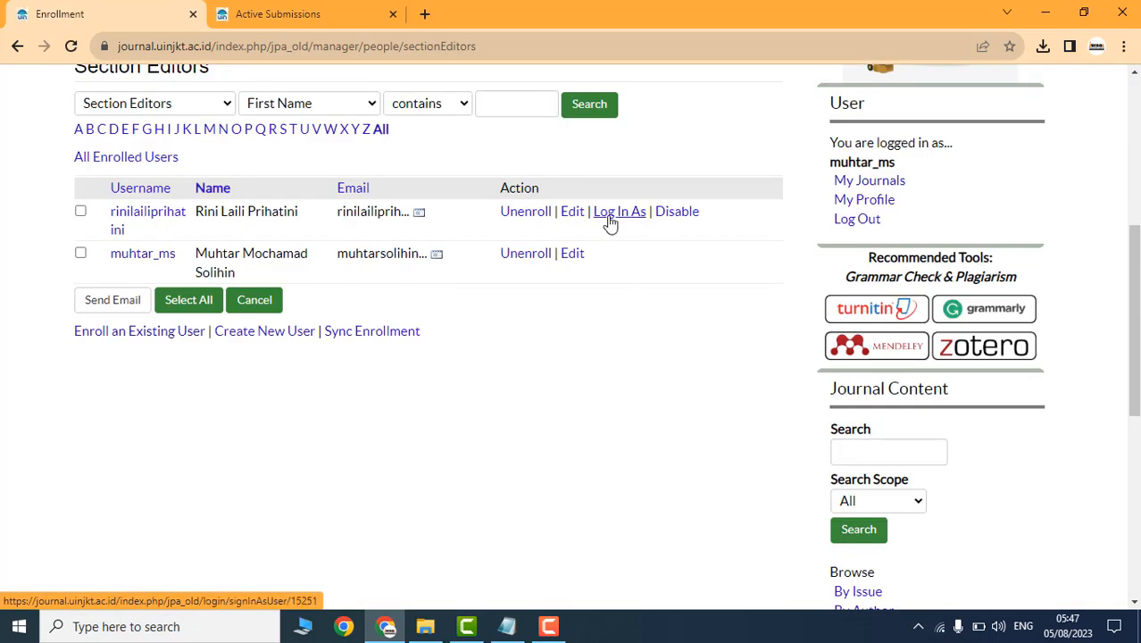
left_click(610, 218)
Step: Open submission #34181 from '1 In Review' and point out its Author Version file
scroll(380, 293, "up", 2)
left_click(380, 293)
scroll(393, 295, "down", 5)
left_click(409, 292)
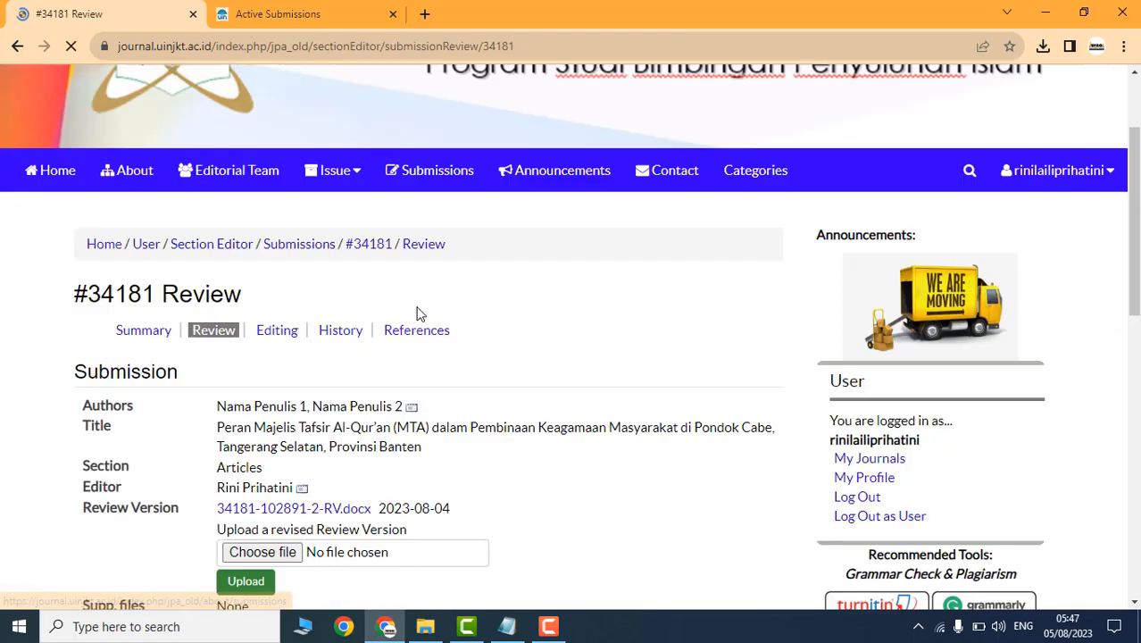
scroll(439, 344, "down", 10)
scroll(463, 313, "up", 1)
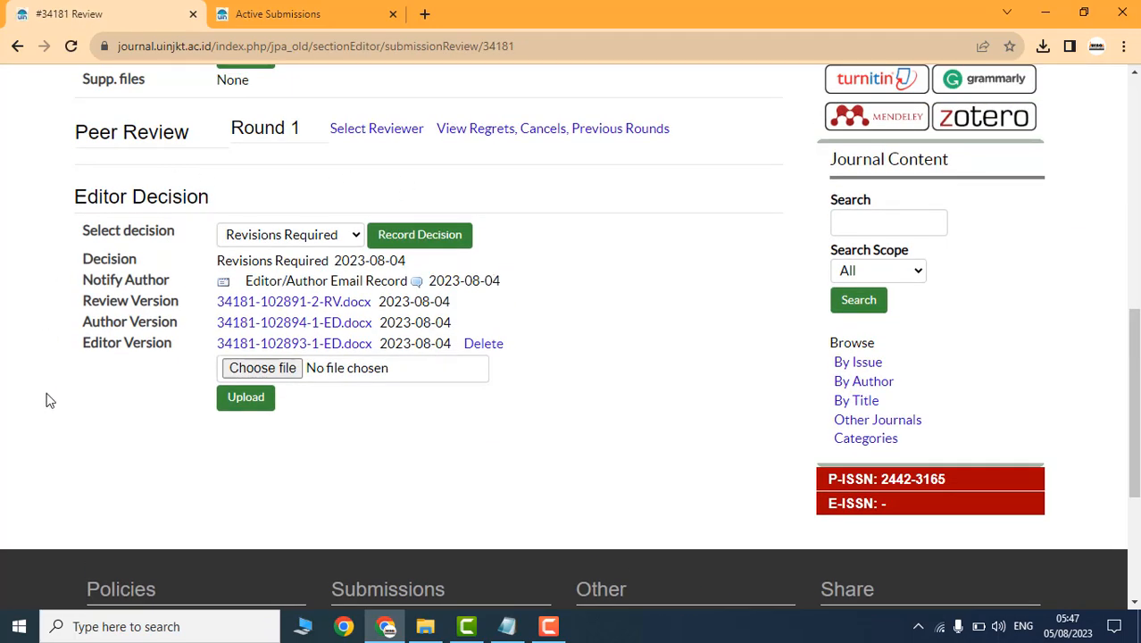
left_click_drag(49, 330, 190, 335)
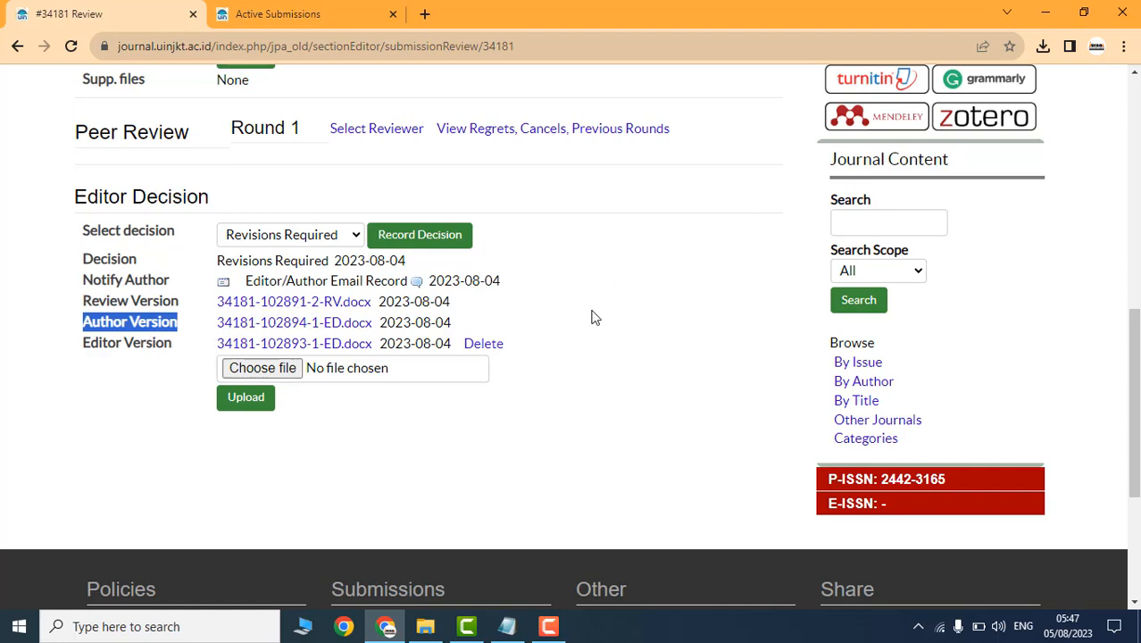
scroll(592, 317, "up", 1)
left_click(205, 228)
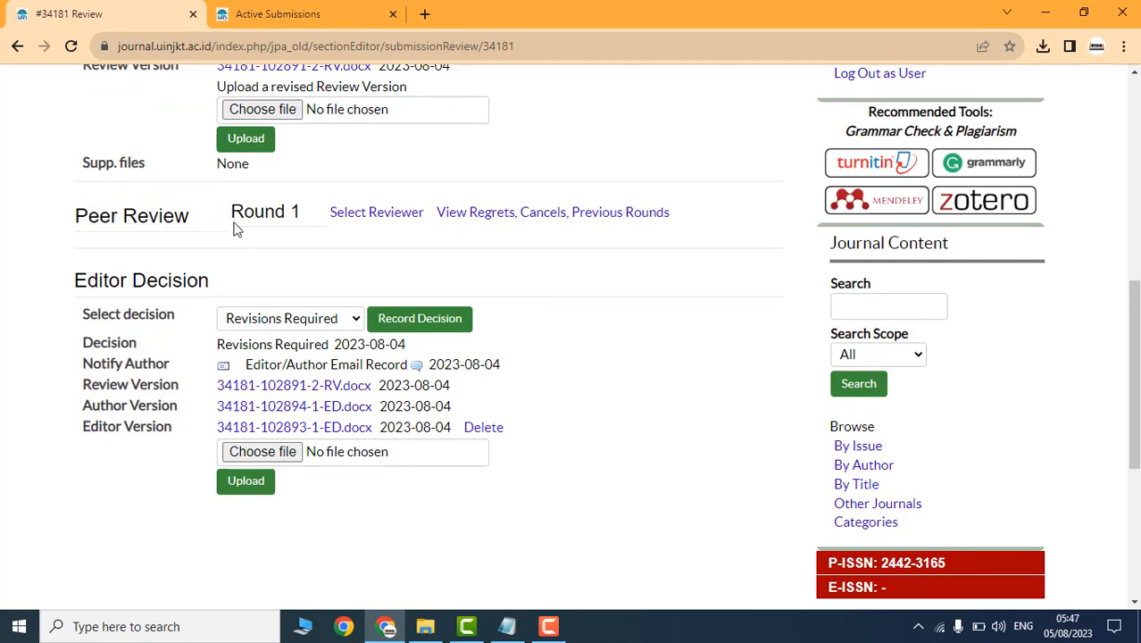
Step: Open Select Reviewer under Peer Review and assign a reviewer to submission #34181
scroll(278, 237, "up", 1)
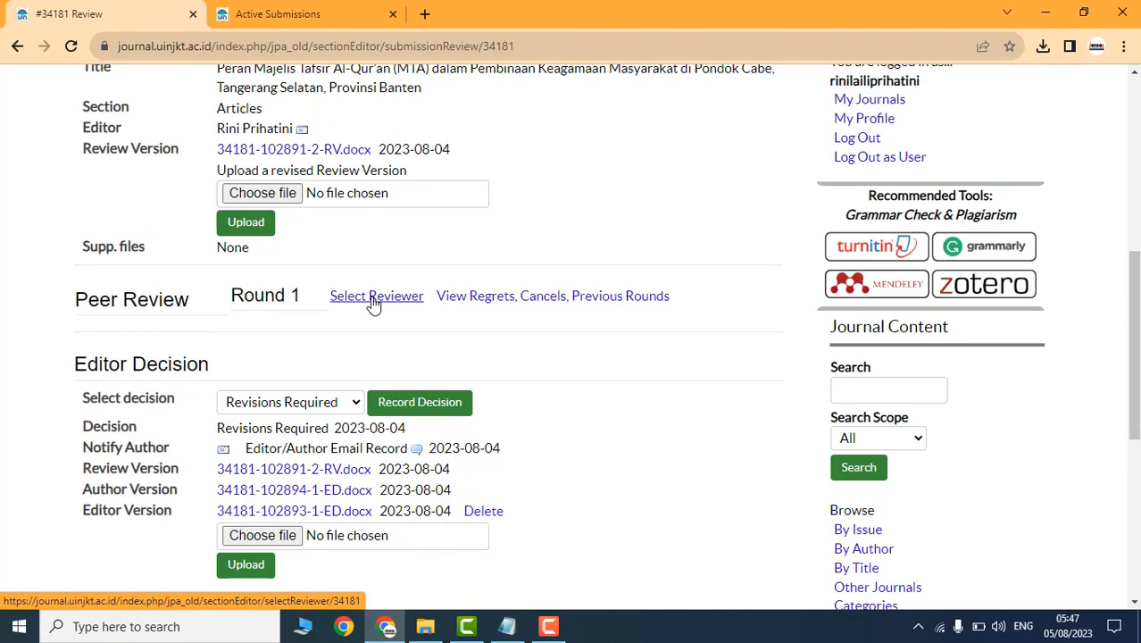
left_click(373, 297)
scroll(357, 339, "down", 5)
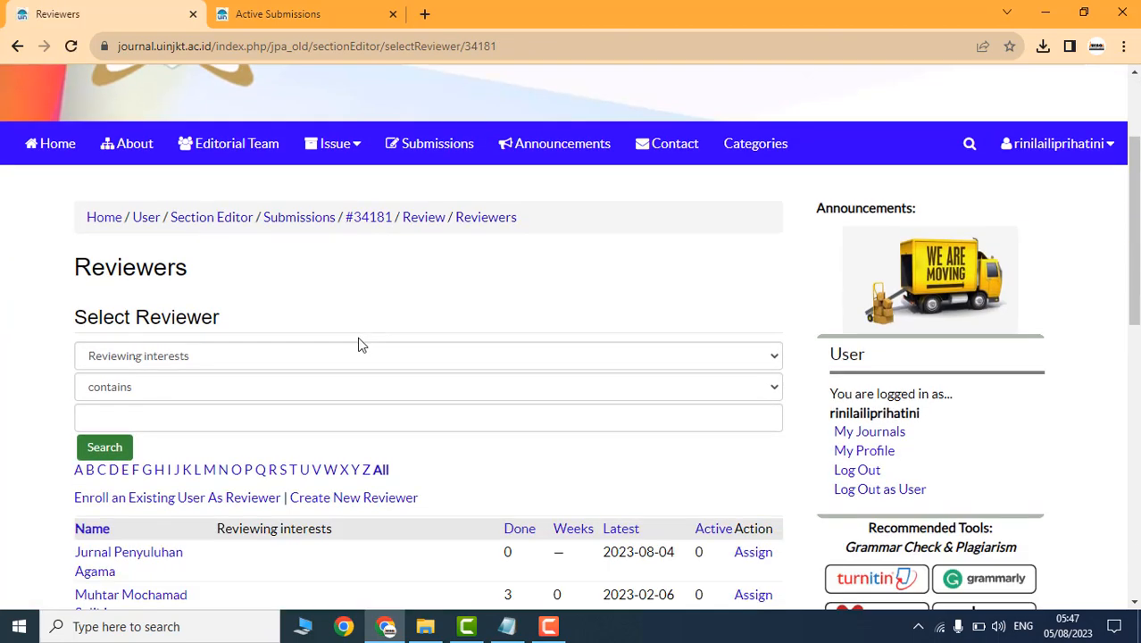
scroll(354, 349, "down", 2)
scroll(517, 341, "up", 1)
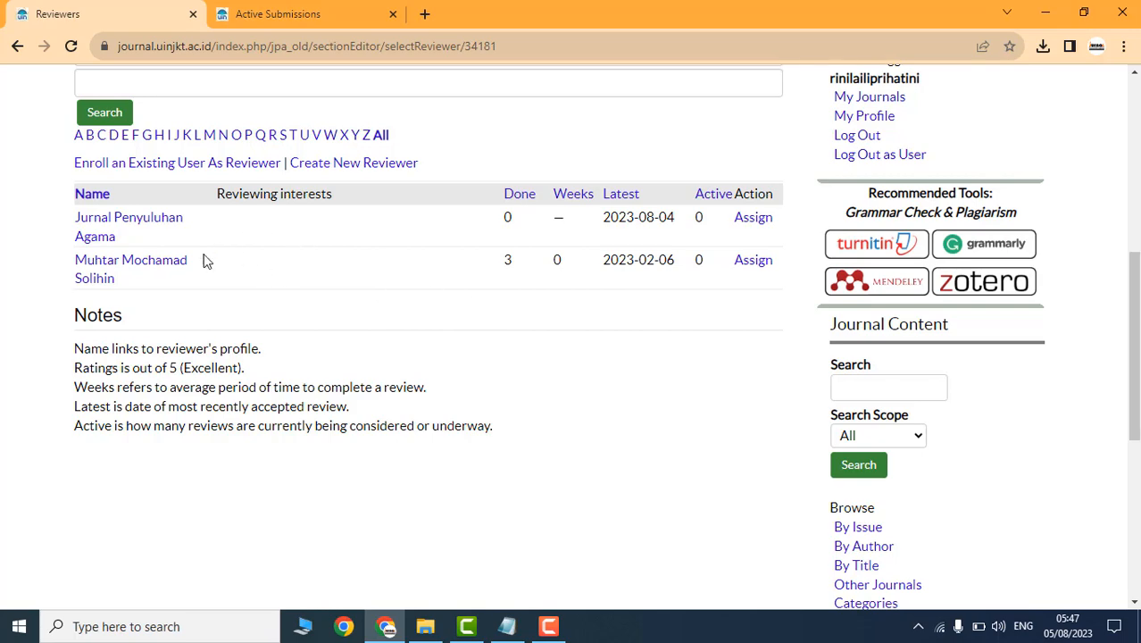
scroll(454, 345, "up", 1)
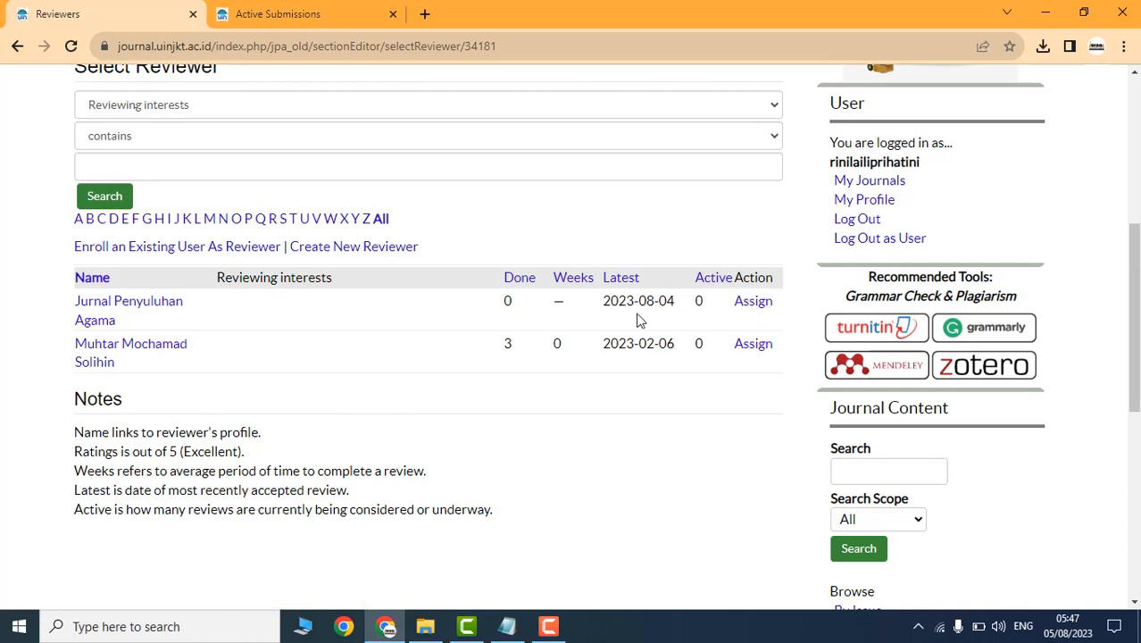
left_click(751, 311)
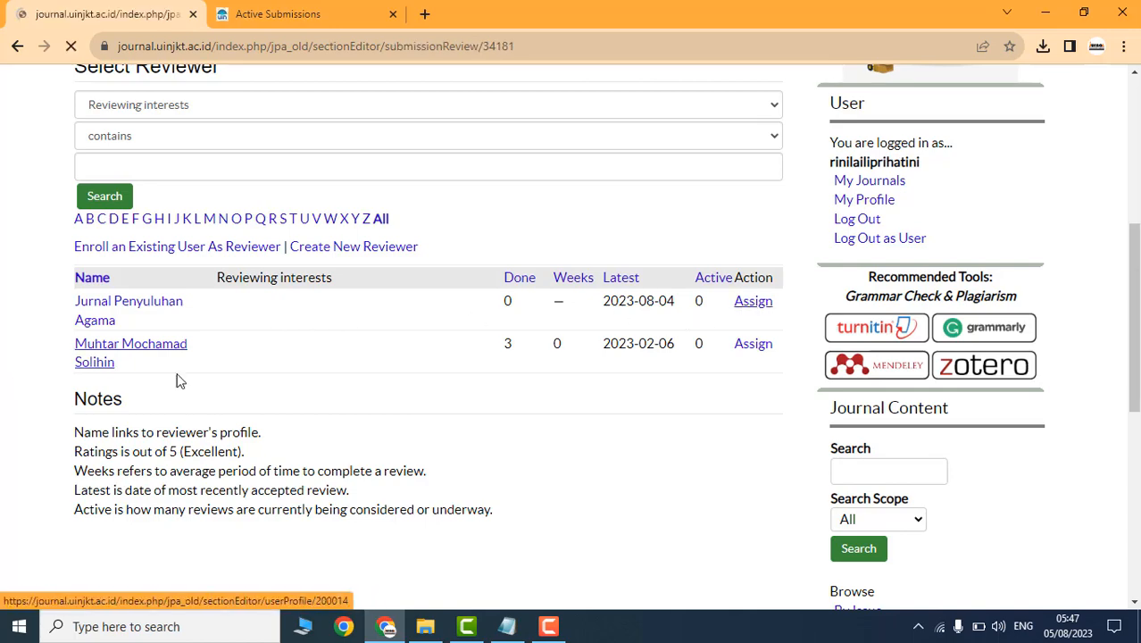
Step: Review and send Reviewer A's review request email for submission #34181
scroll(315, 400, "down", 8)
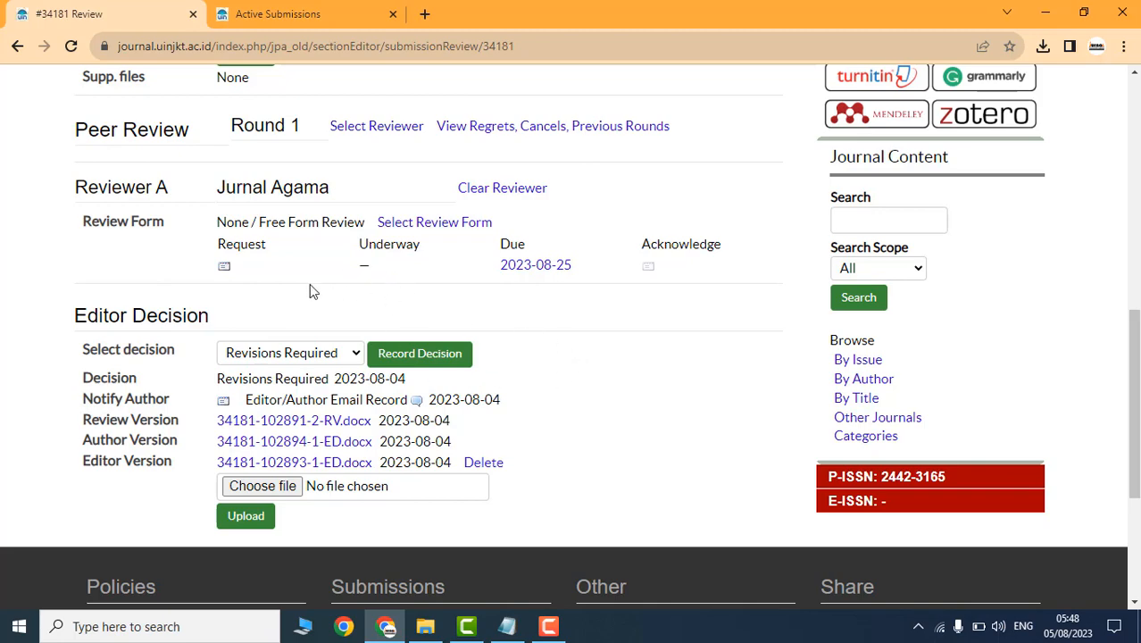
left_click(224, 272)
scroll(331, 304, "down", 3)
scroll(323, 323, "down", 2)
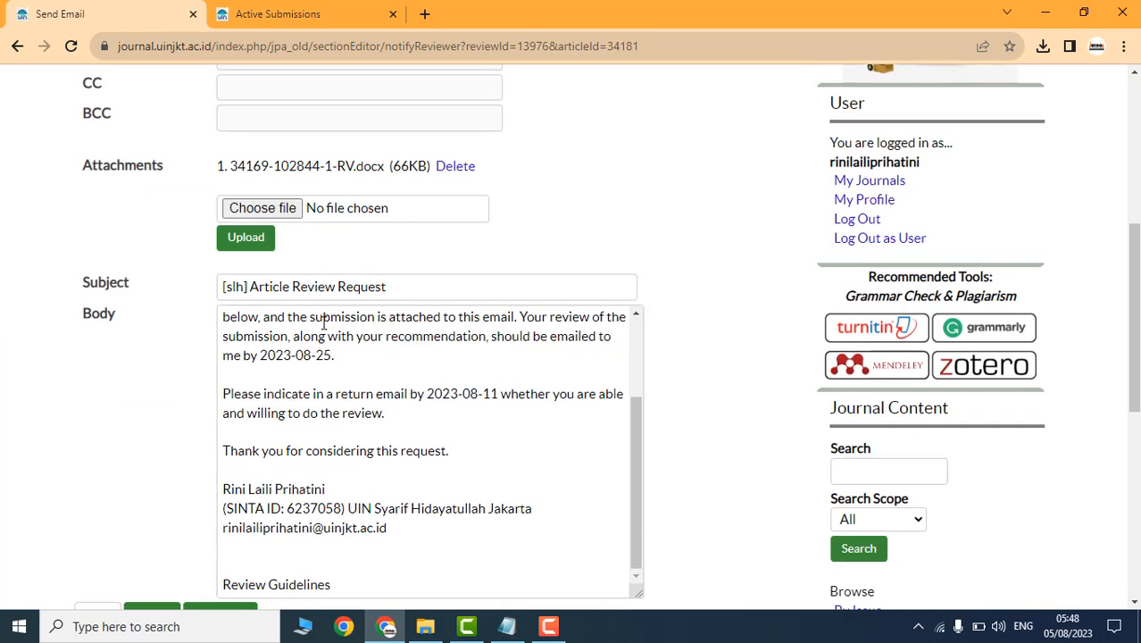
scroll(324, 324, "down", 4)
left_click(98, 290)
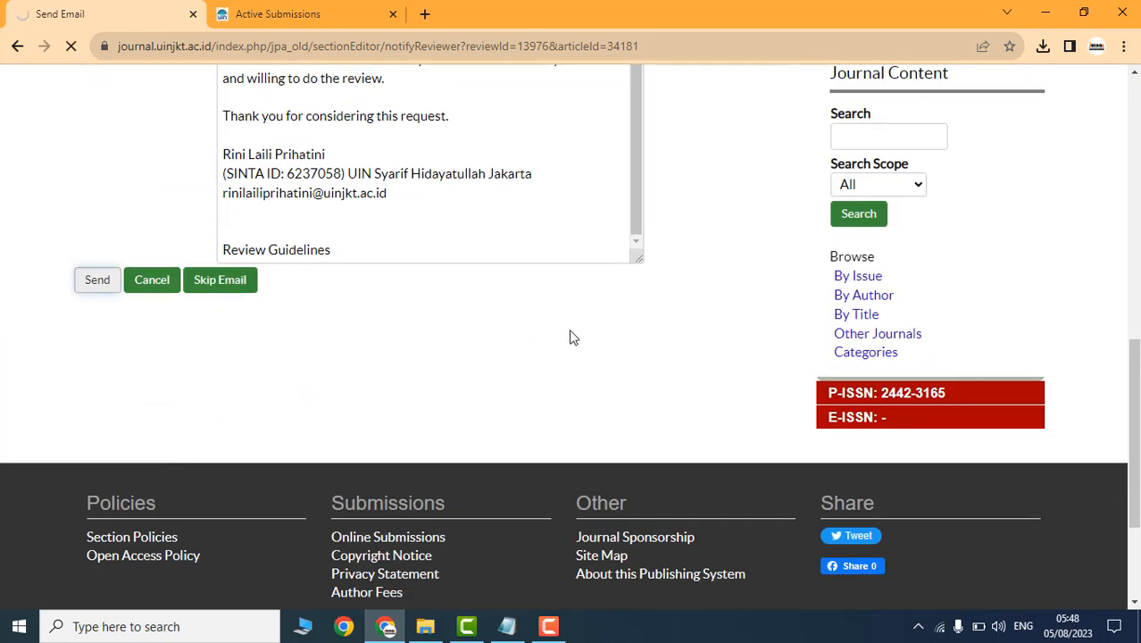
scroll(573, 337, "up", 5)
scroll(678, 327, "up", 3)
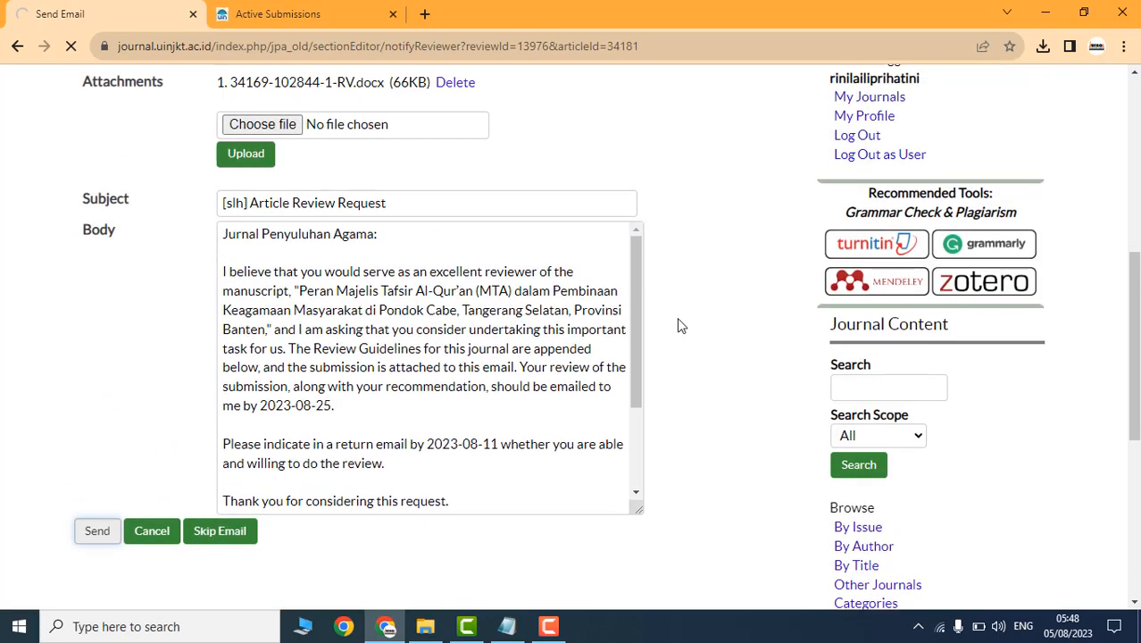
scroll(337, 383, "down", 6)
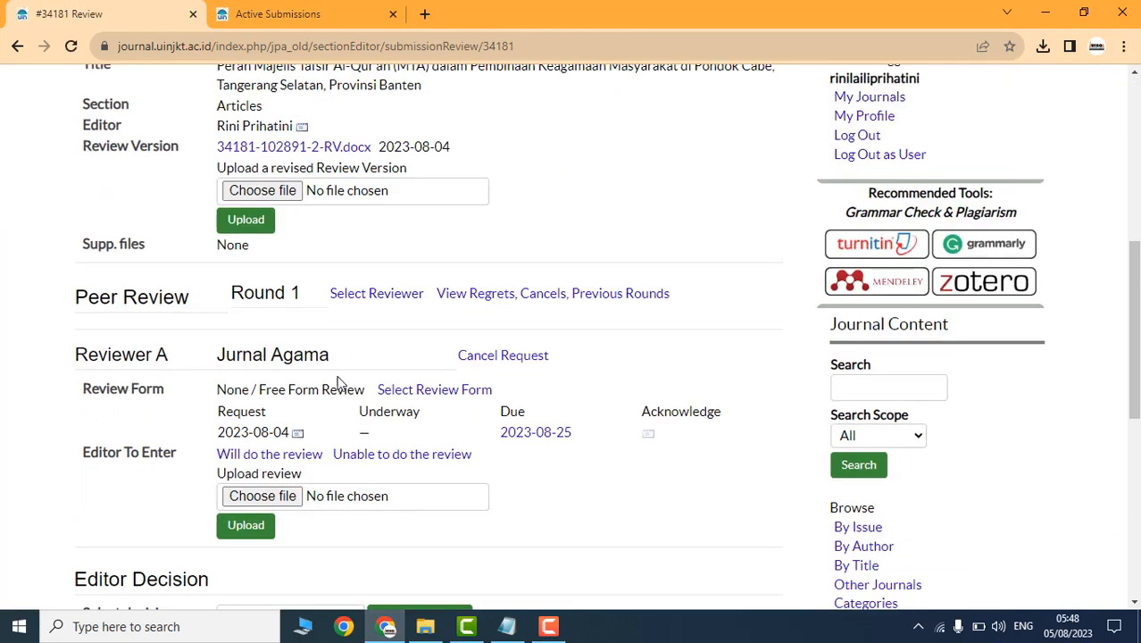
scroll(327, 429, "down", 3)
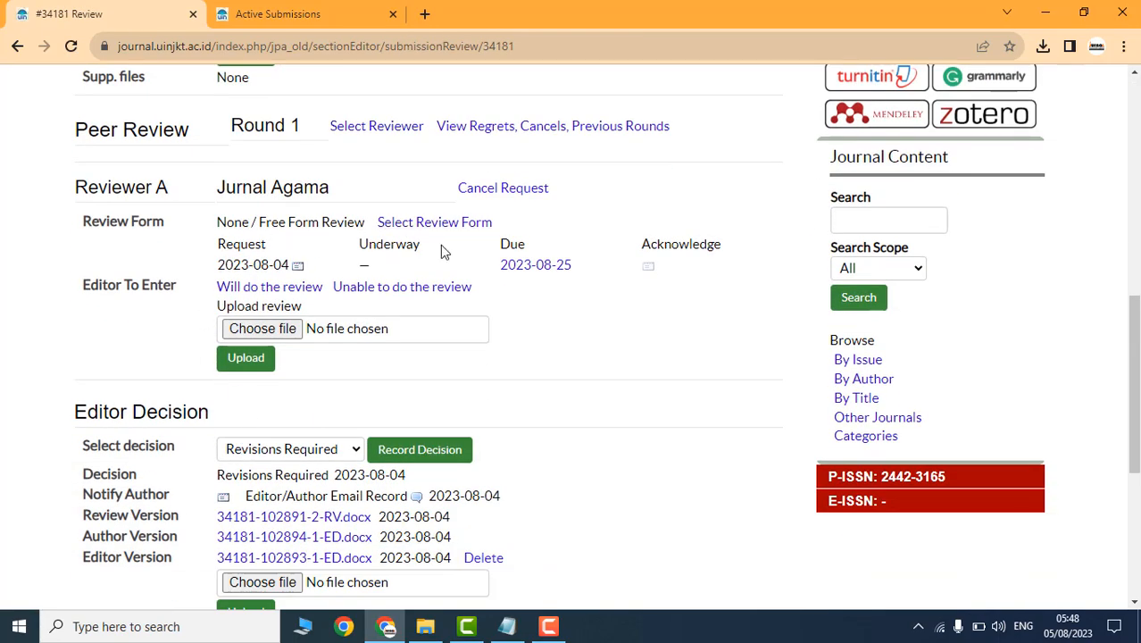
left_click_drag(358, 247, 426, 254)
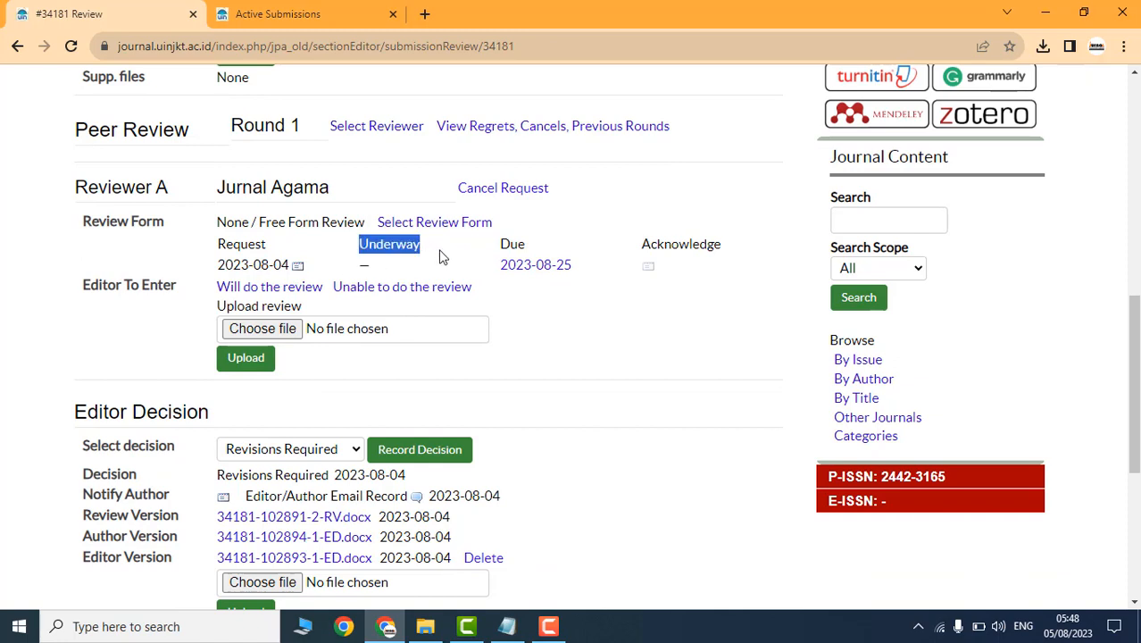
left_click(438, 252)
left_click_drag(394, 243, 400, 269)
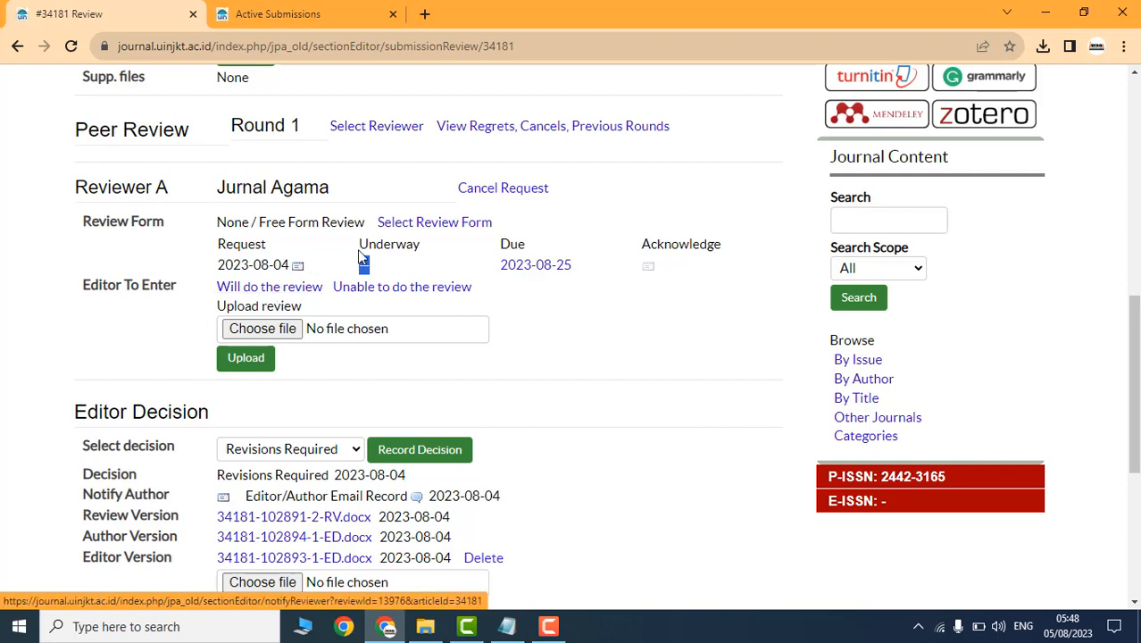
left_click_drag(359, 247, 425, 256)
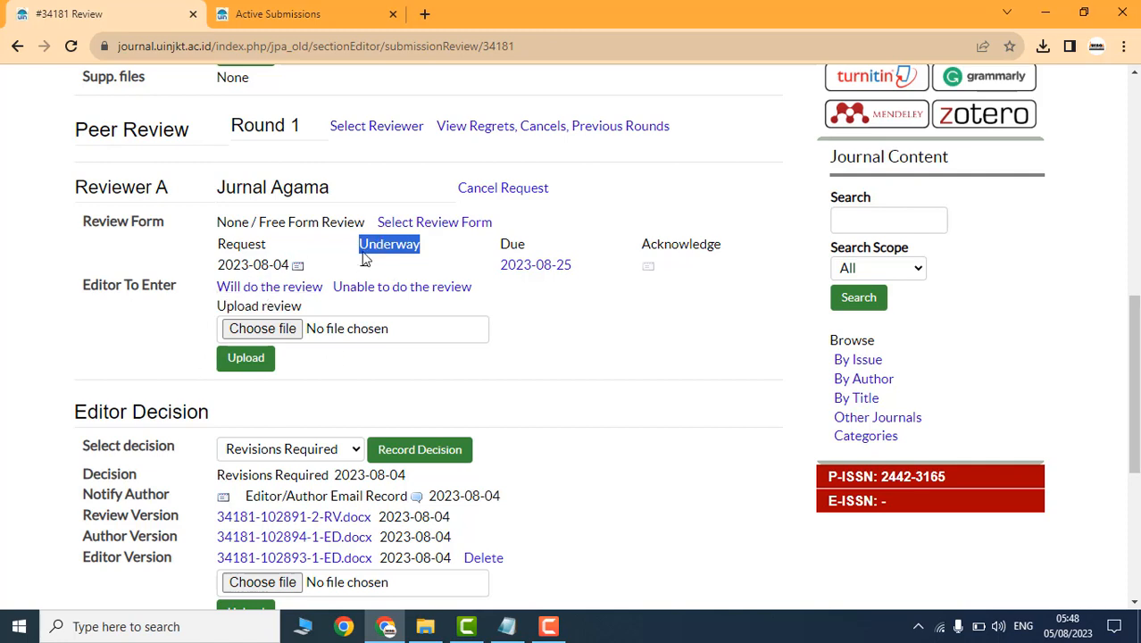
mouse_move(361, 250)
left_mouse_down()
mouse_move(464, 259)
mouse_move(355, 256)
left_mouse_up()
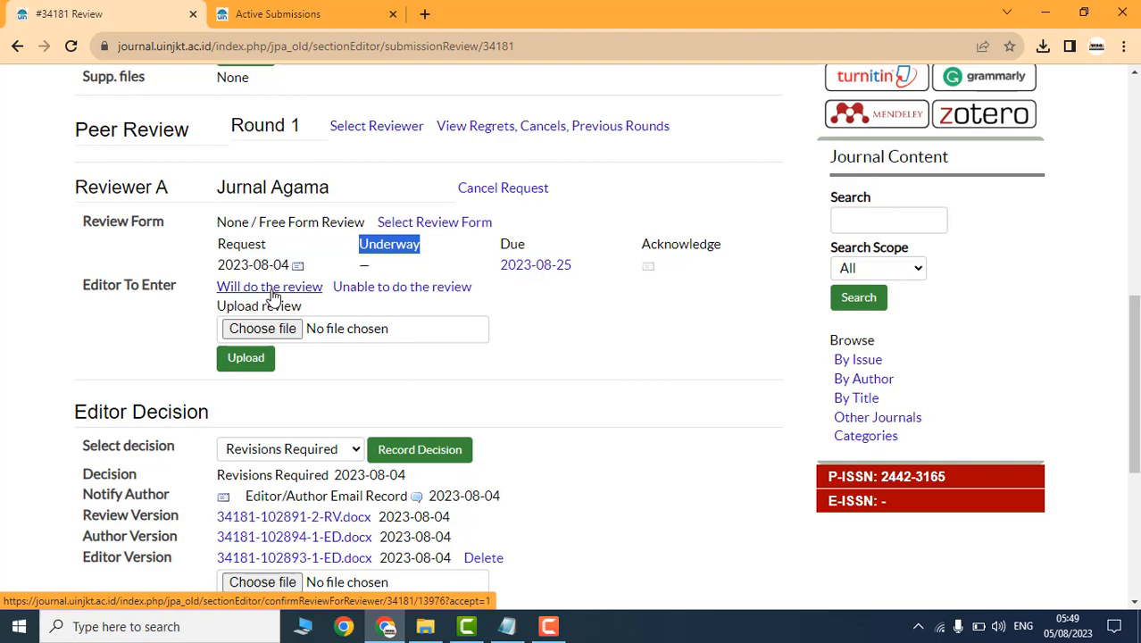
scroll(649, 323, "up", 4)
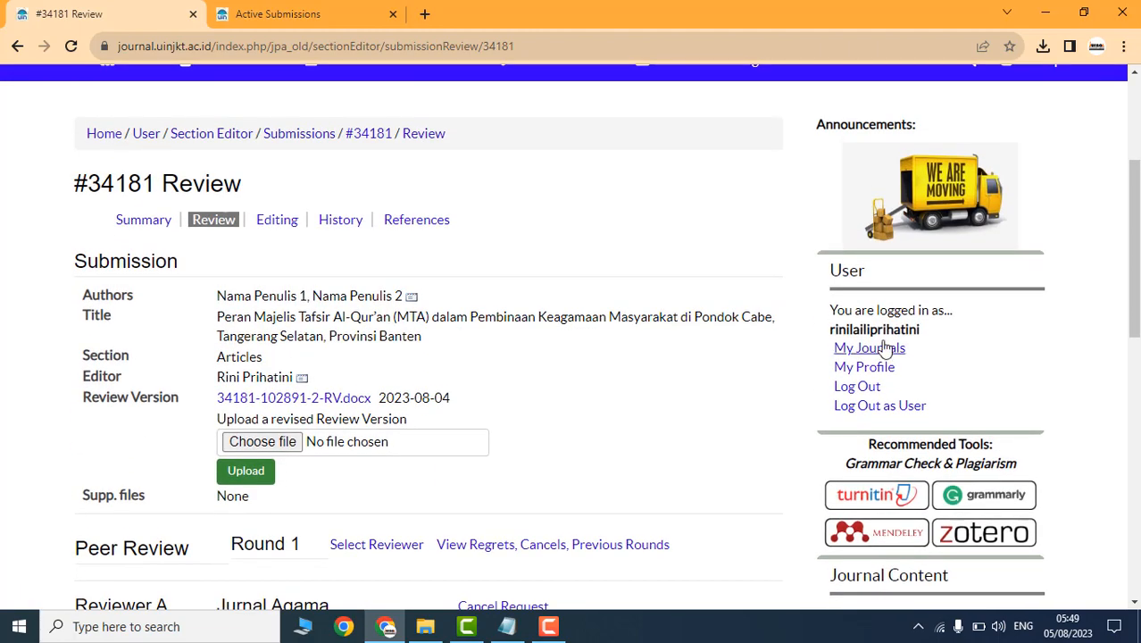
Step: Log out of the editor account and log in as the reviewer via Journal Manager > Reviewers
left_click(884, 409)
scroll(131, 209, "down", 4)
left_click(134, 144)
scroll(178, 350, "down", 10)
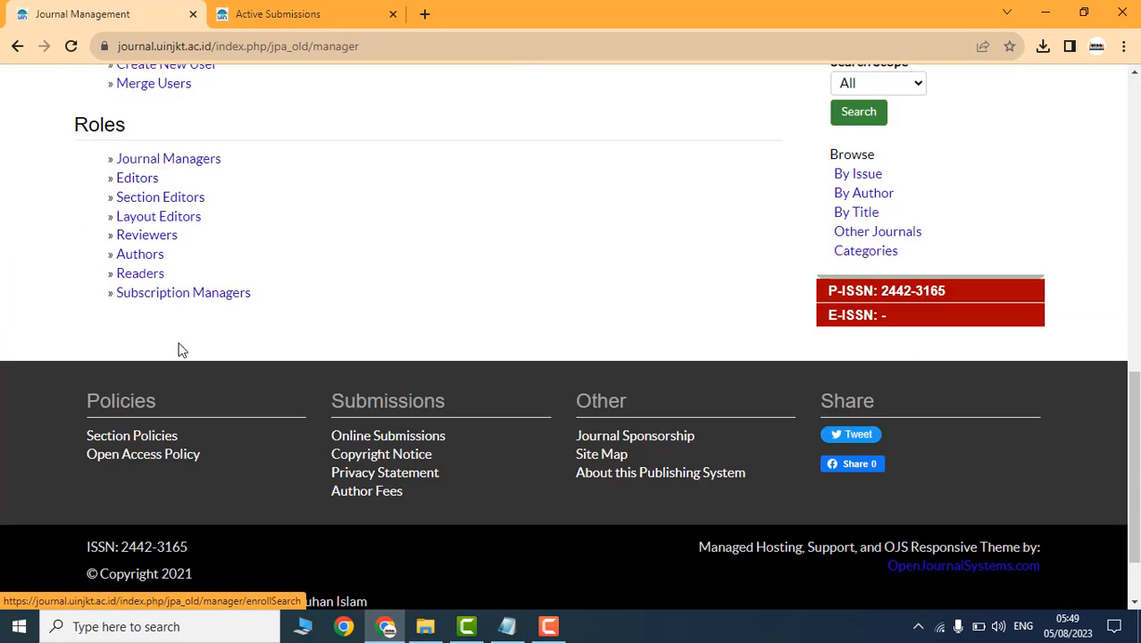
left_click(142, 234)
scroll(423, 293, "down", 4)
left_click(619, 211)
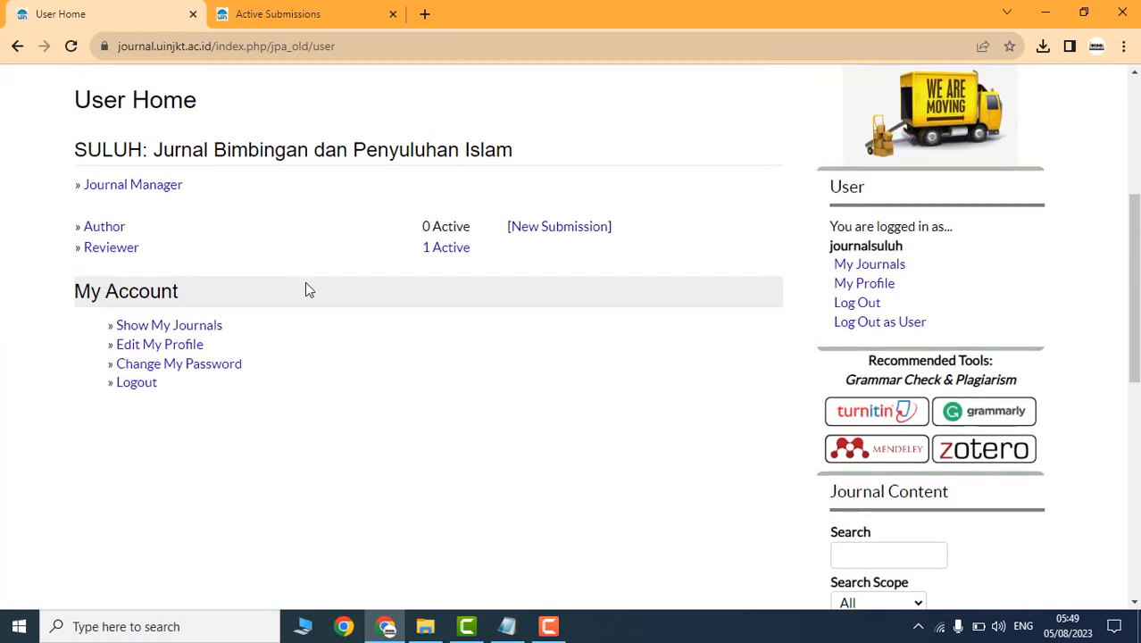
Step: Open the reviewer's '1 Active' list showing submission 34181
left_click_drag(490, 259, 81, 250)
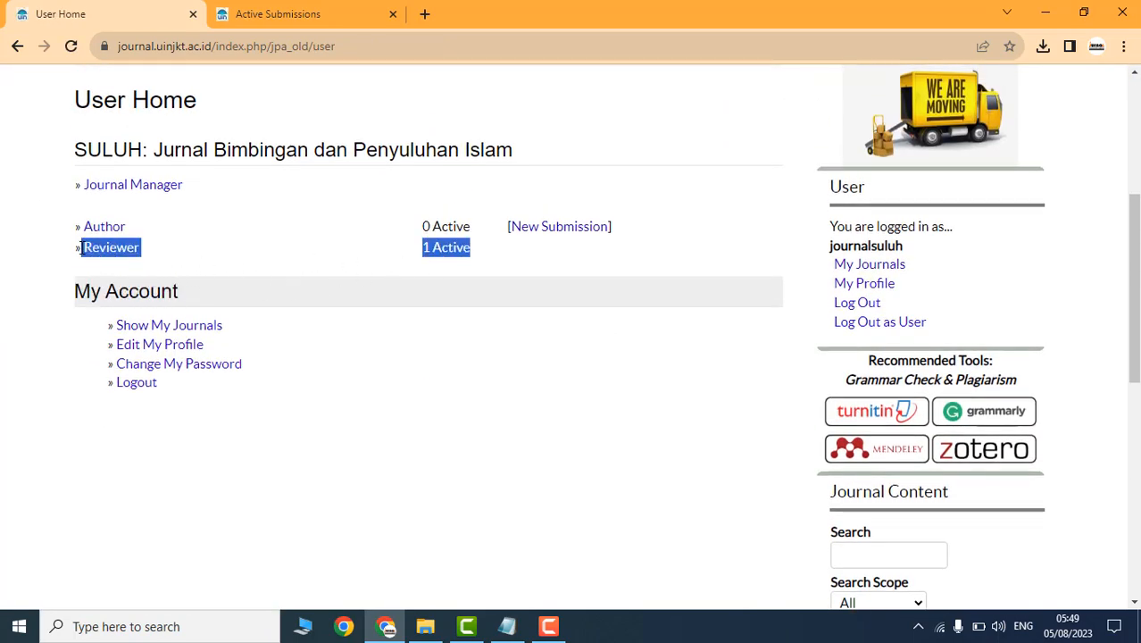
left_click(474, 263)
left_click(441, 257)
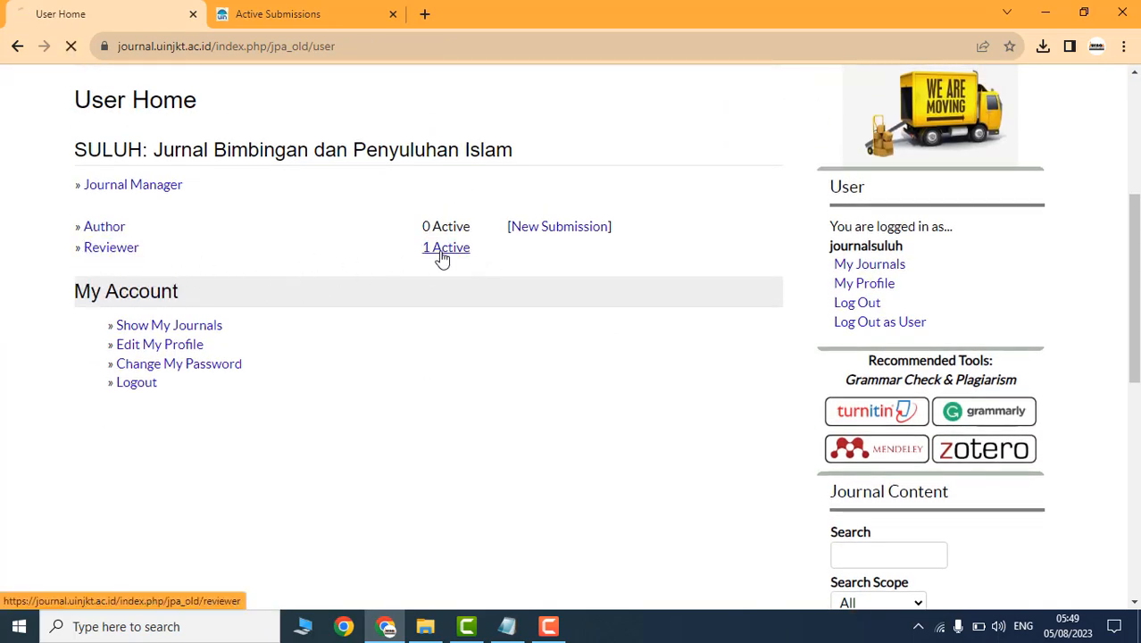
scroll(464, 260, "down", 4)
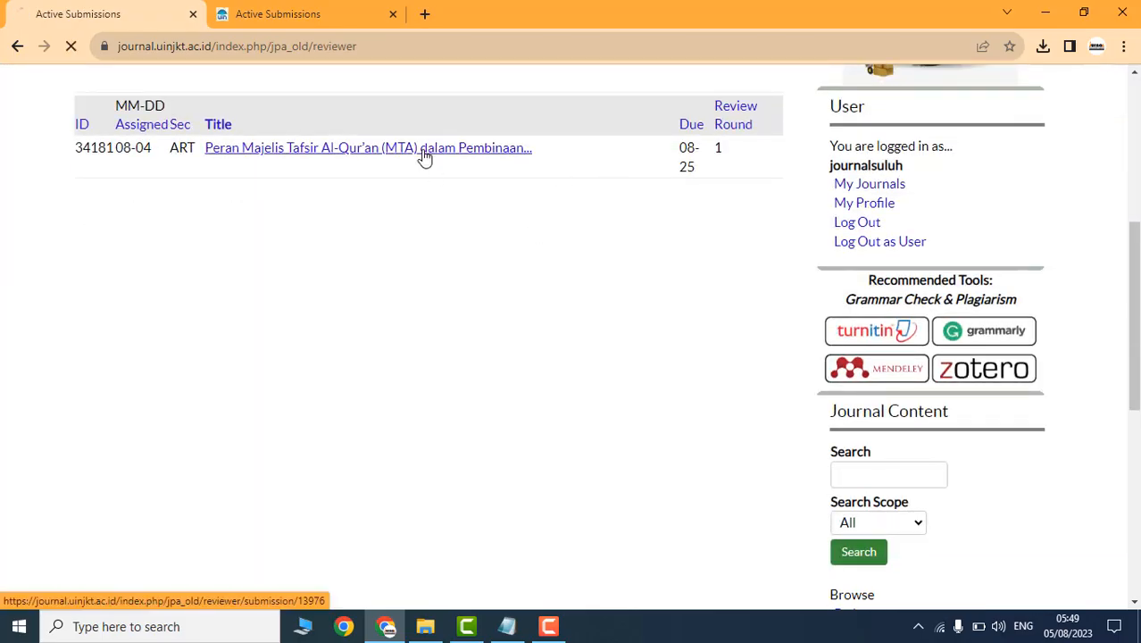
Step: Open submission #34181 and read through its review steps, including file download
left_click(427, 150)
scroll(433, 357, "down", 15)
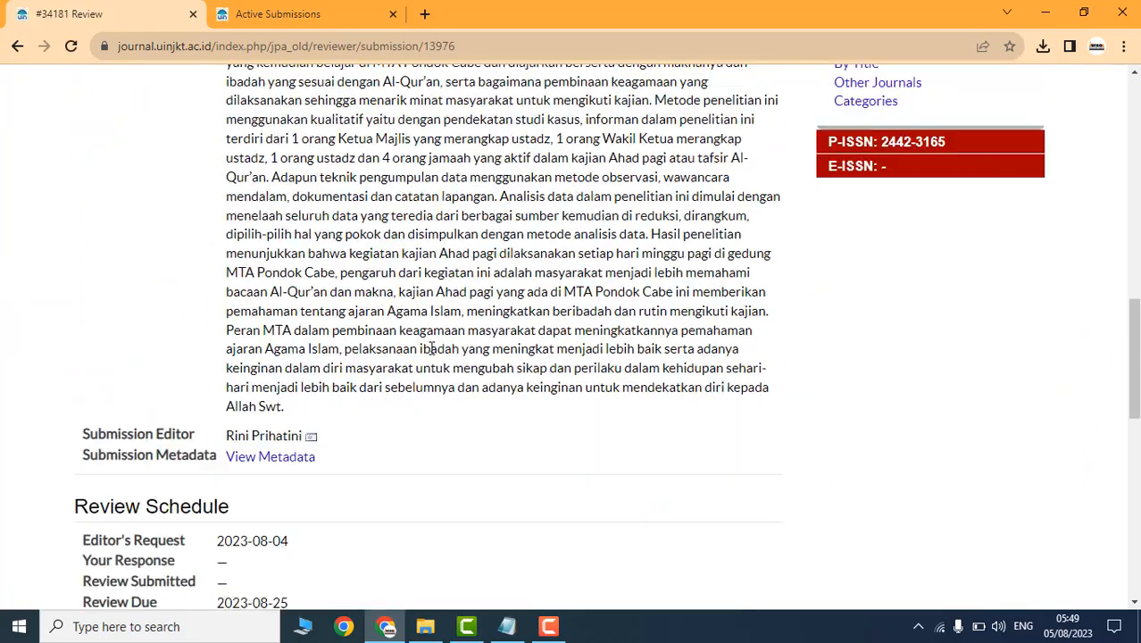
scroll(439, 362, "up", 12)
scroll(439, 362, "up", 3)
scroll(111, 403, "down", 5)
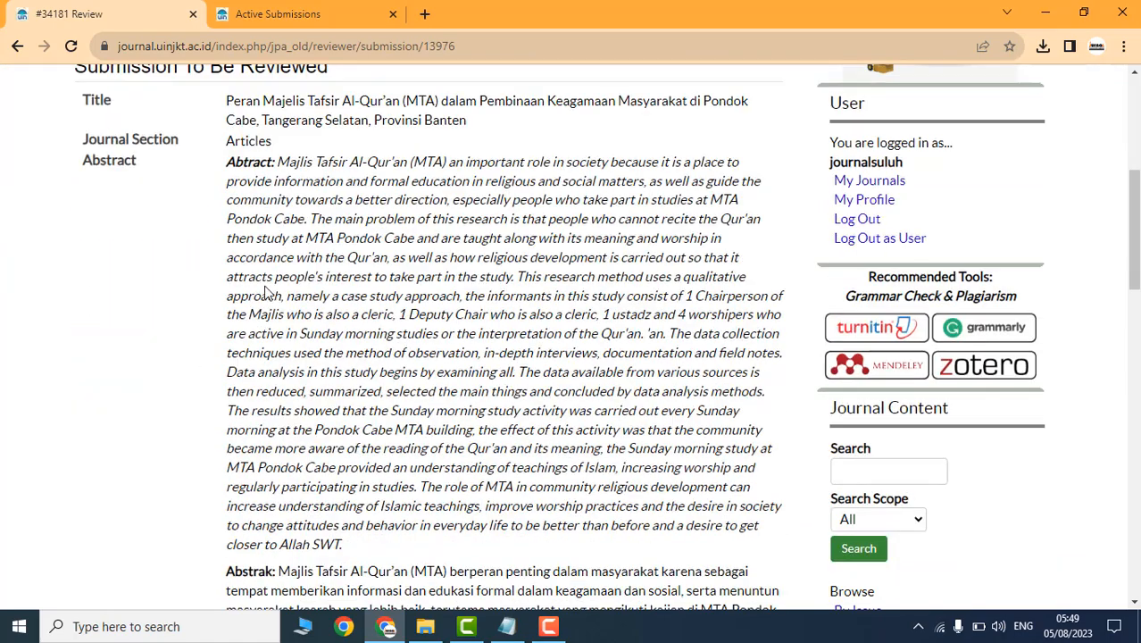
left_click_drag(239, 104, 426, 143)
left_click_drag(260, 191, 455, 339)
scroll(455, 349, "down", 6)
scroll(453, 348, "down", 6)
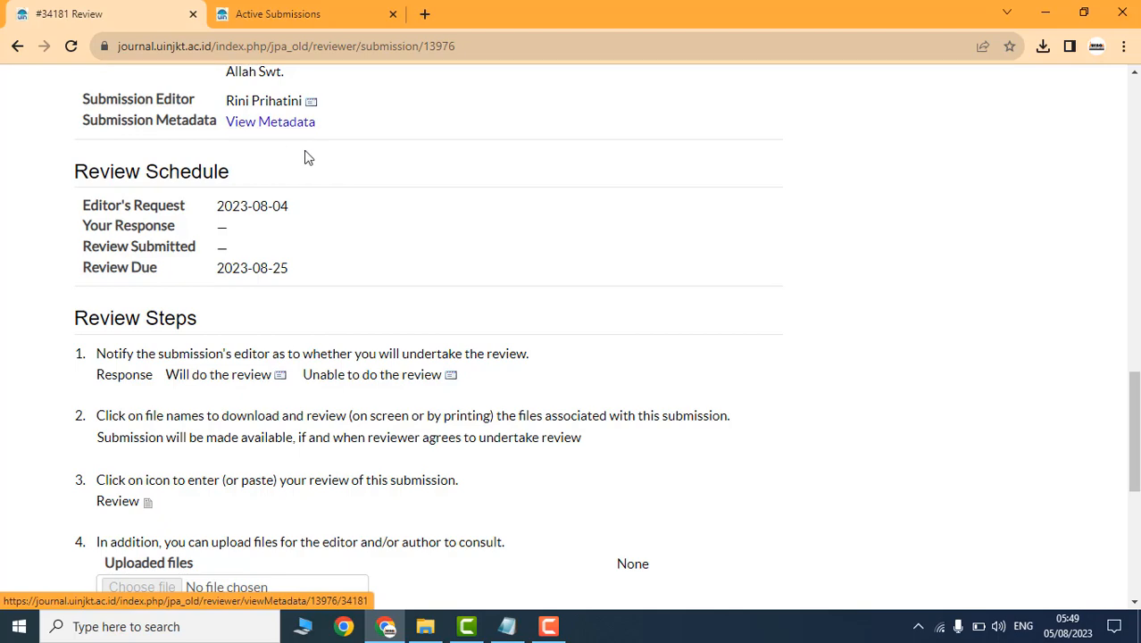
scroll(205, 166, "down", 3)
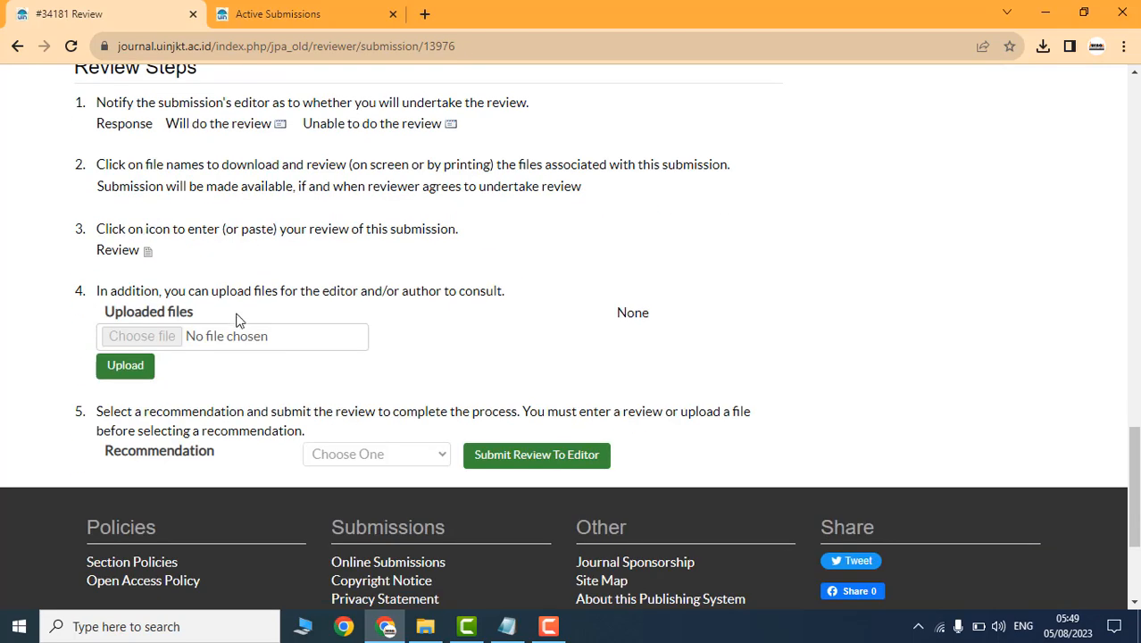
scroll(268, 318, "up", 1)
left_click_drag(446, 352, 145, 249)
left_click(235, 240)
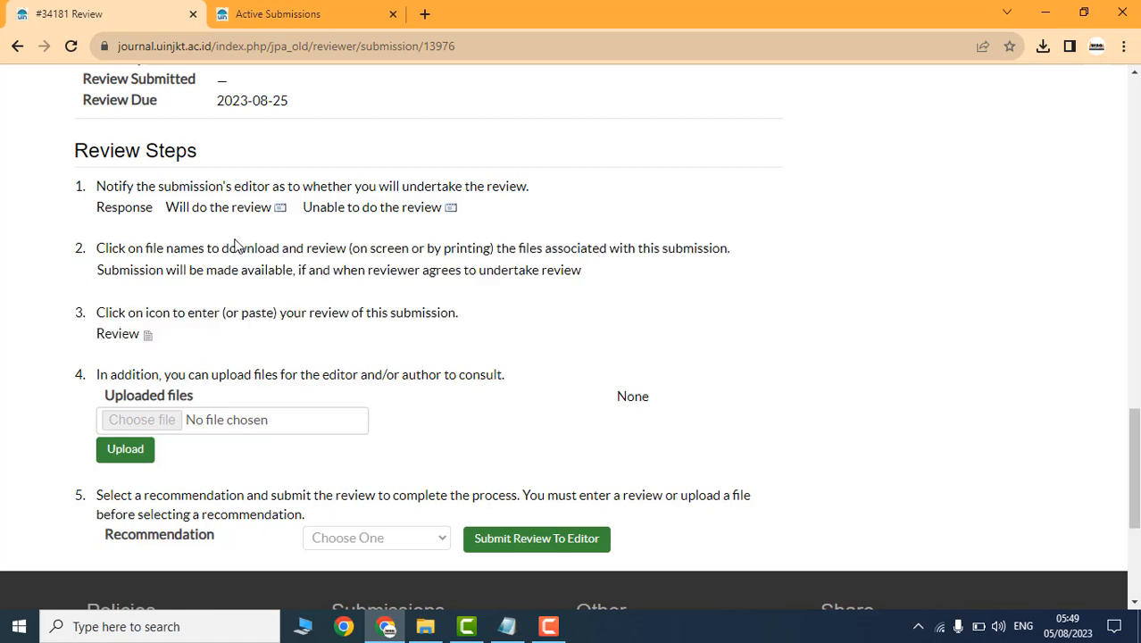
left_click_drag(96, 248, 336, 269)
left_click(292, 217)
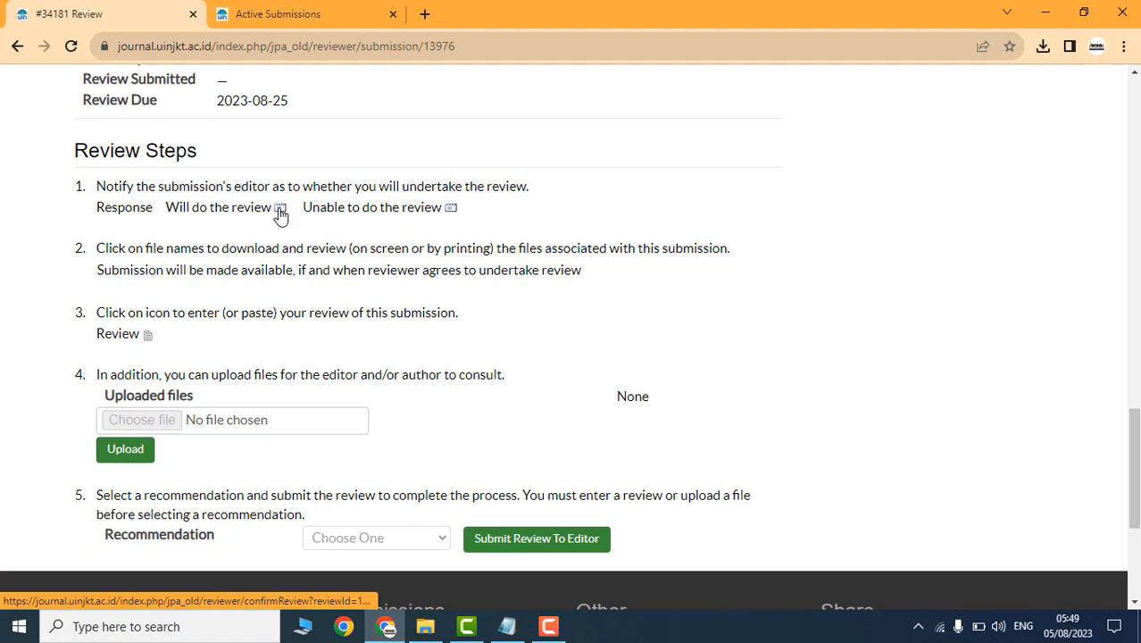
Step: Agree to do the review and send the acceptance email to the editor
left_click(280, 214)
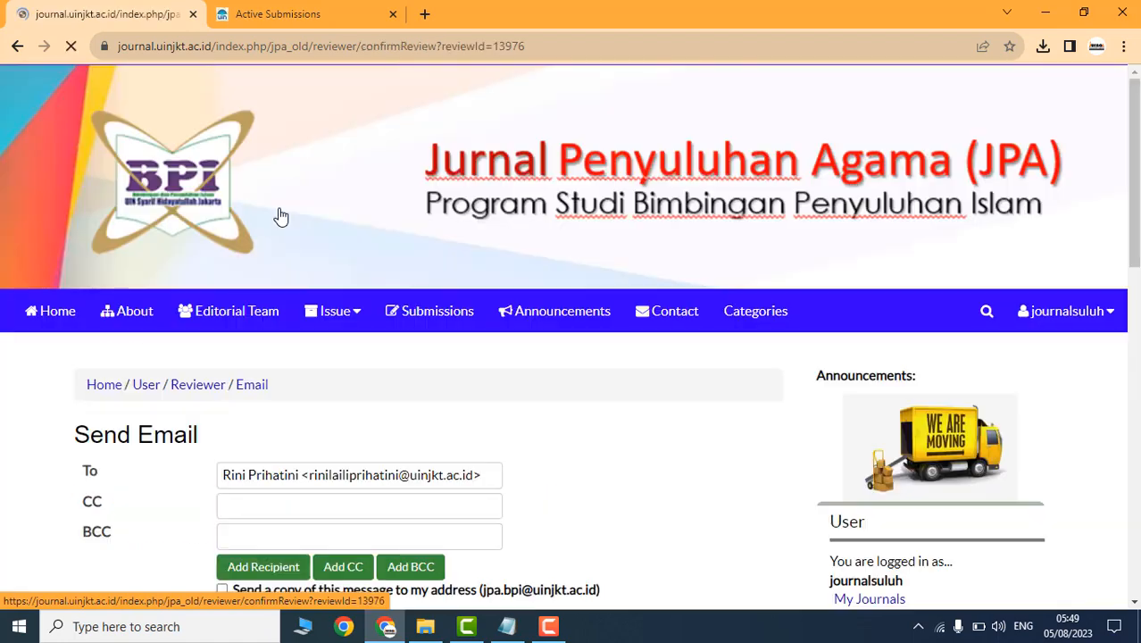
scroll(325, 255, "down", 2)
scroll(385, 280, "down", 5)
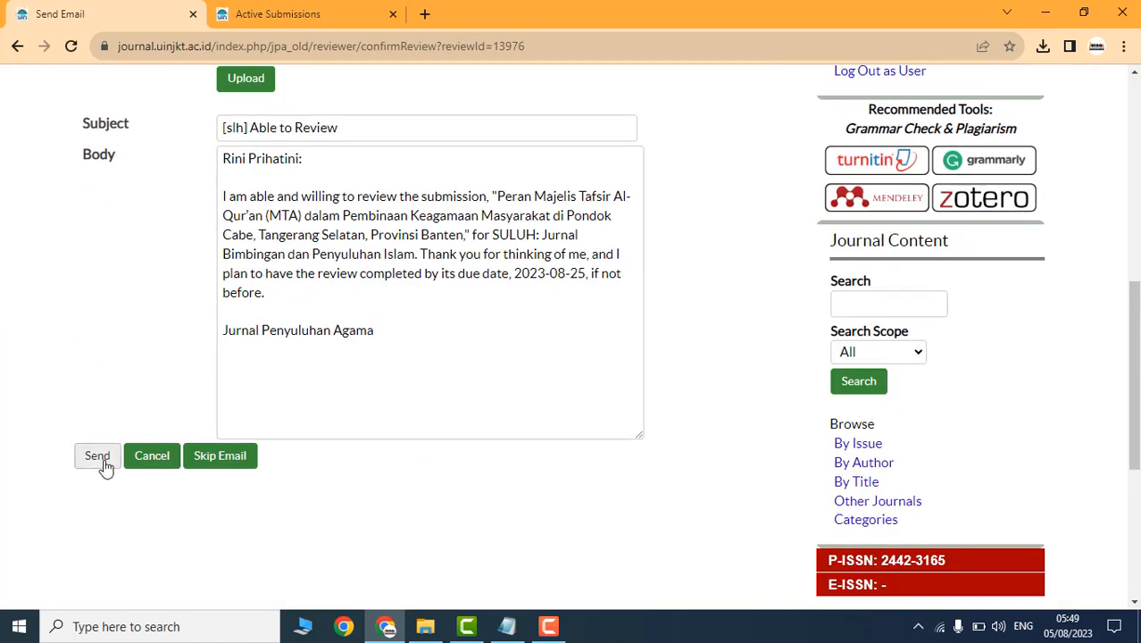
left_click(98, 466)
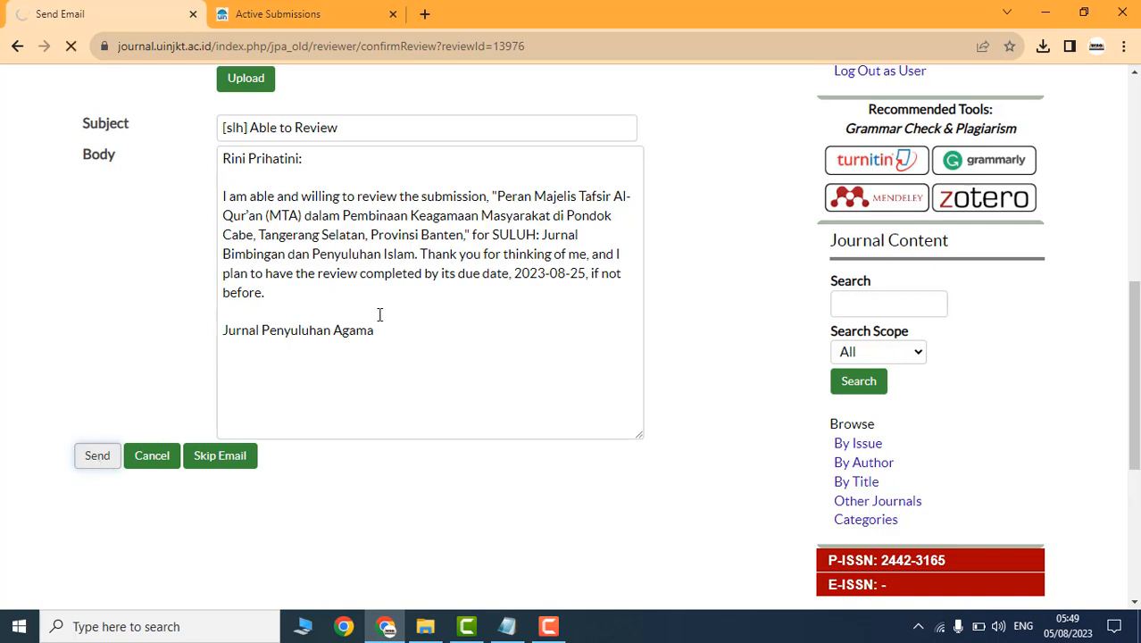
scroll(384, 340, "down", 7)
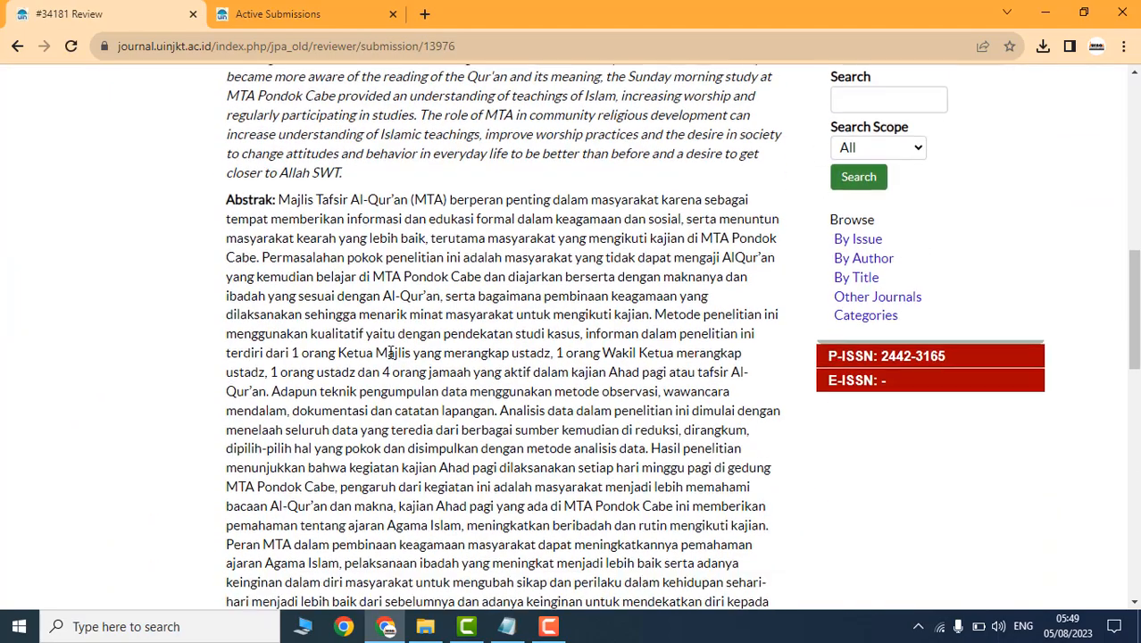
scroll(390, 353, "down", 10)
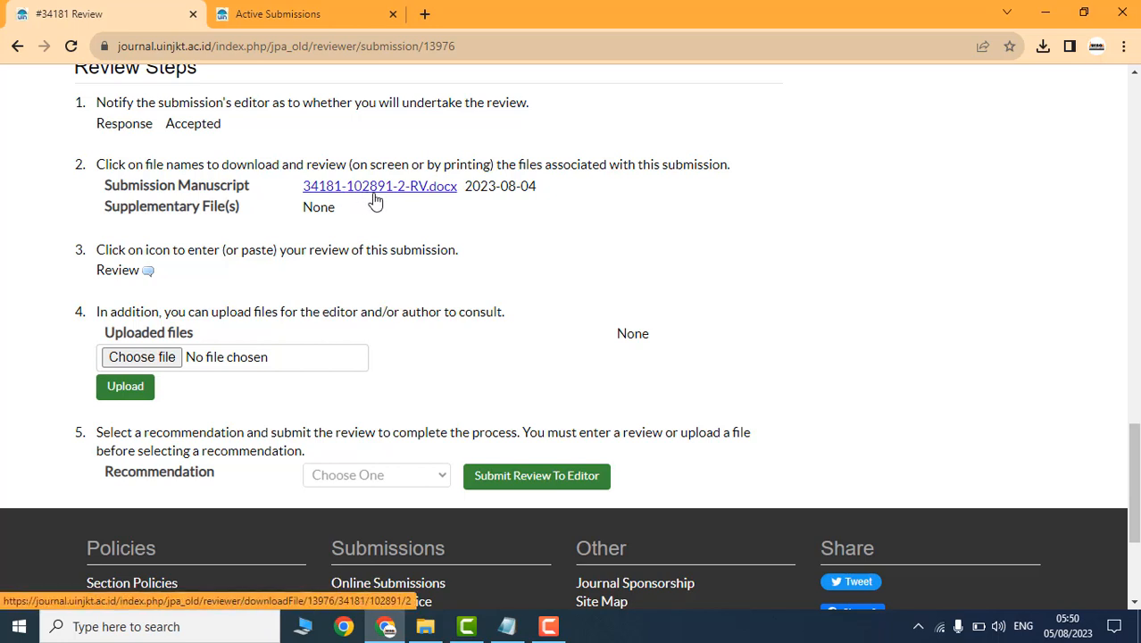
left_click(376, 202)
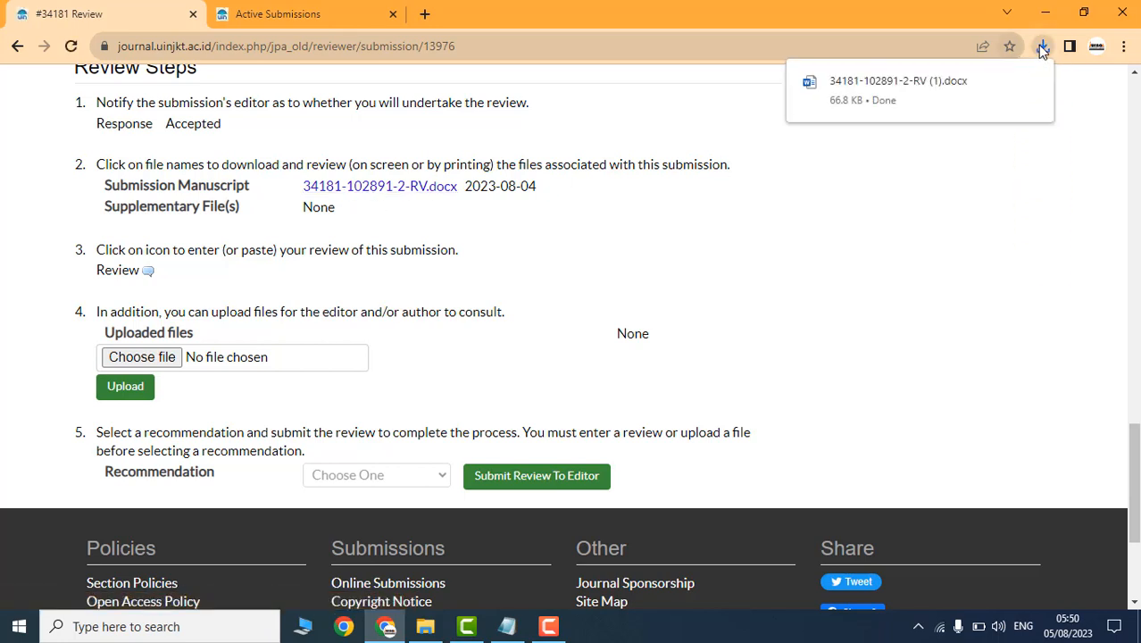
left_click(1004, 83)
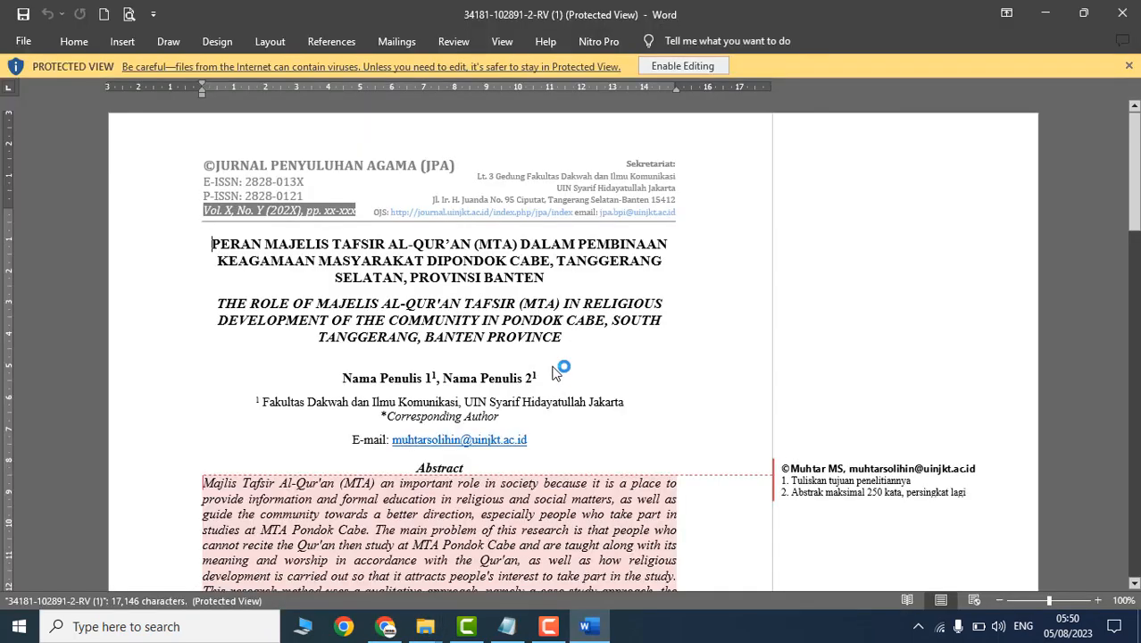
Step: Enable editing on the downloaded manuscript in Word and scroll through it
left_click(675, 67)
scroll(361, 466, "down", 2)
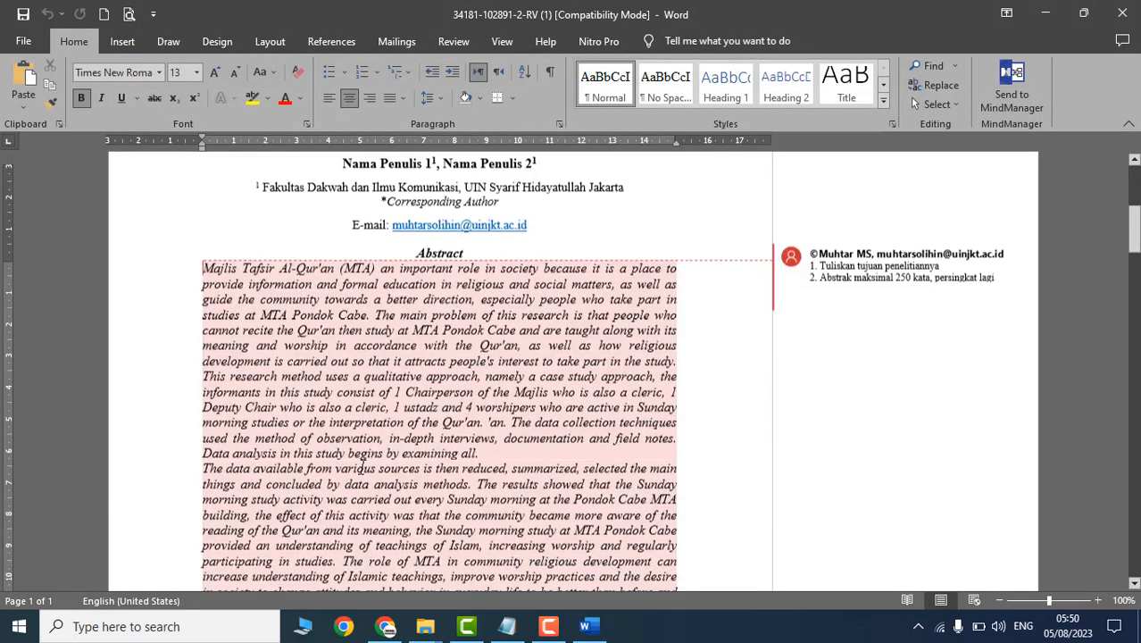
scroll(616, 353, "down", 10)
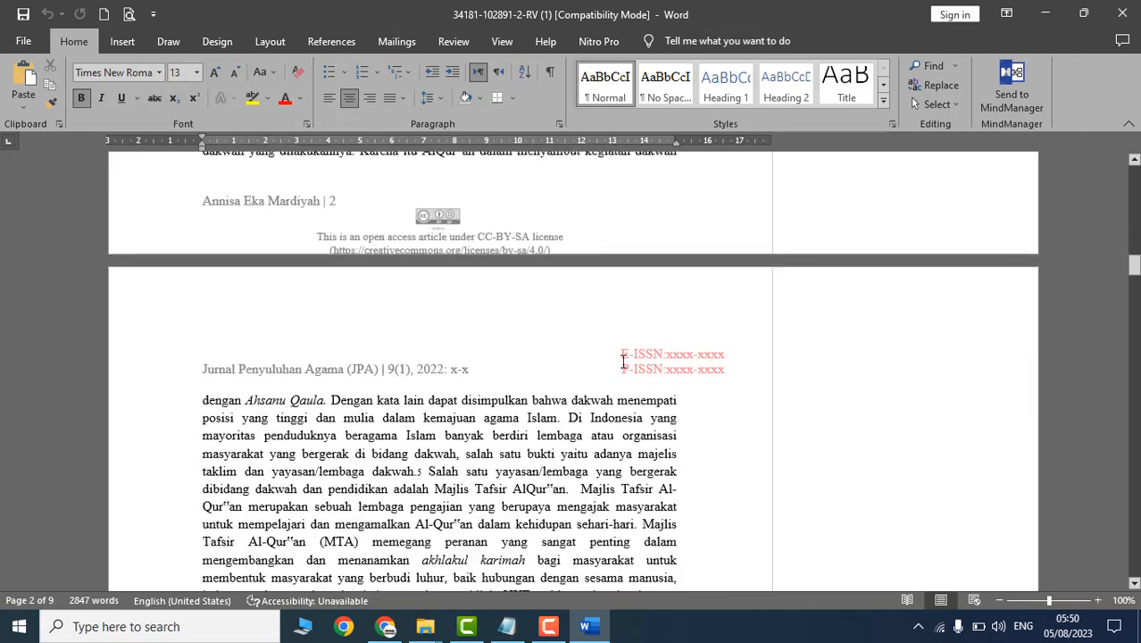
scroll(624, 361, "down", 20)
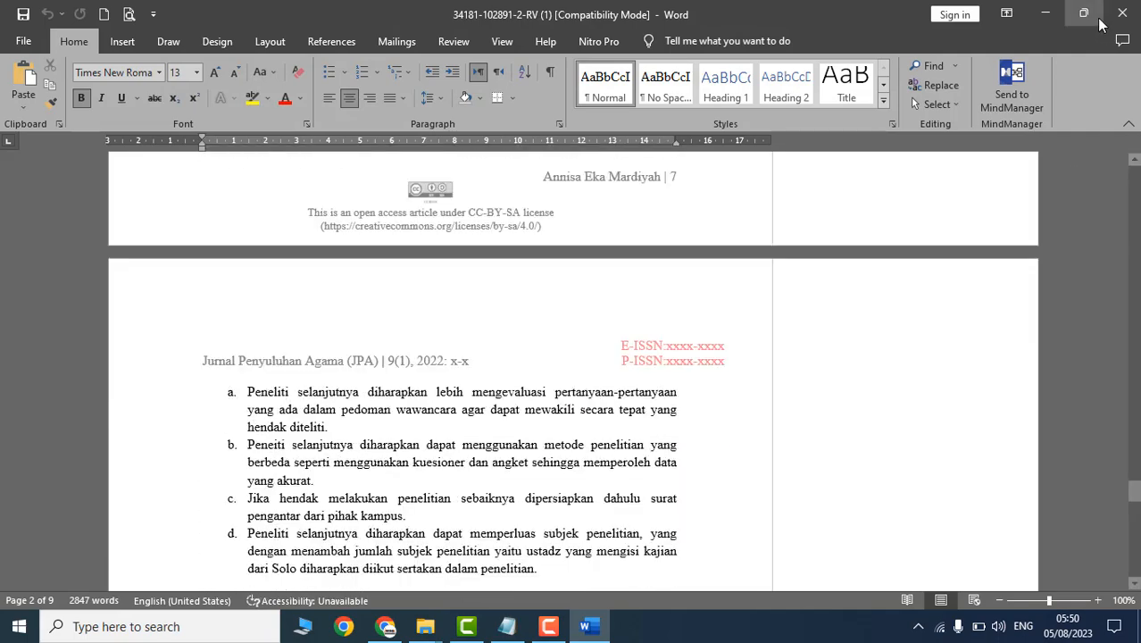
Step: Close the manuscript and minimize File Explorer to return to the Review Steps page
left_click(1110, 20)
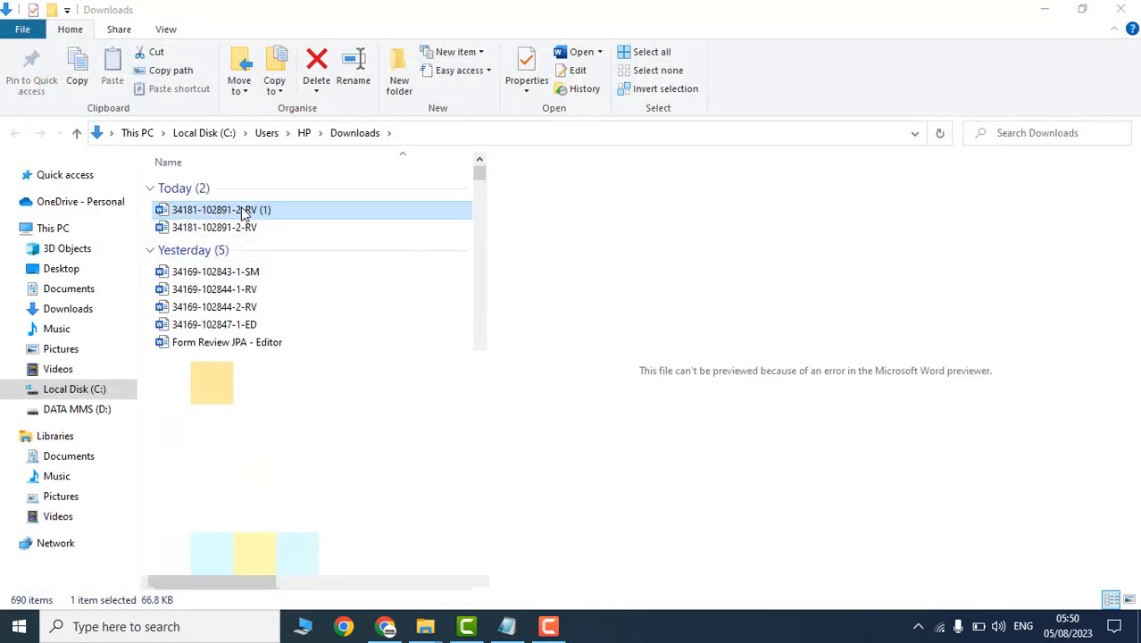
right_click(244, 213)
left_click(974, 7)
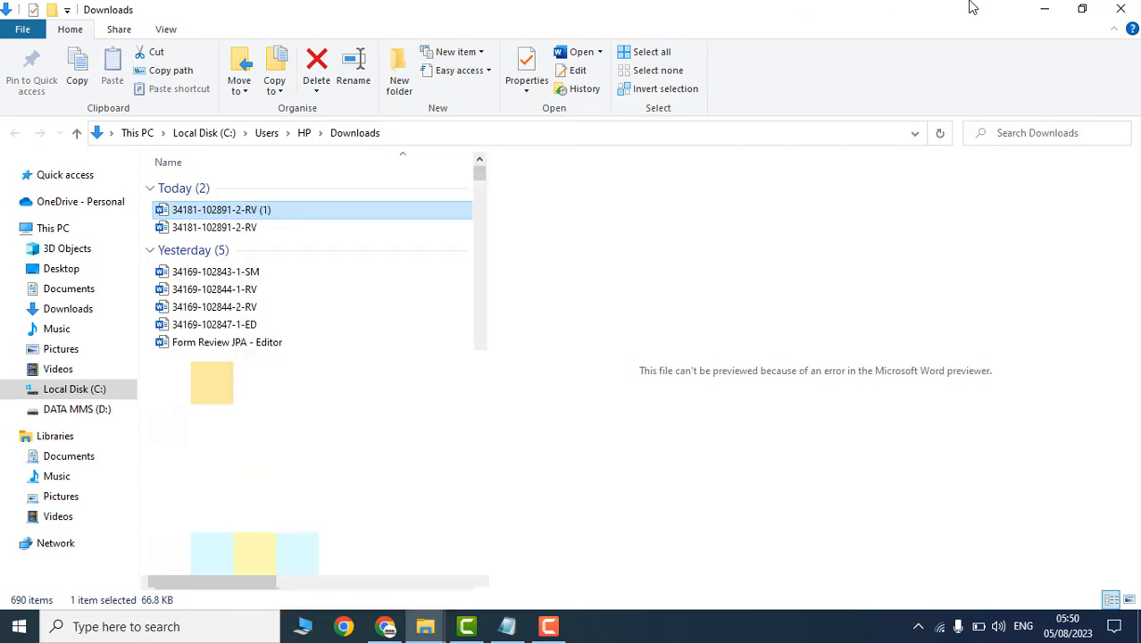
left_click(1044, 20)
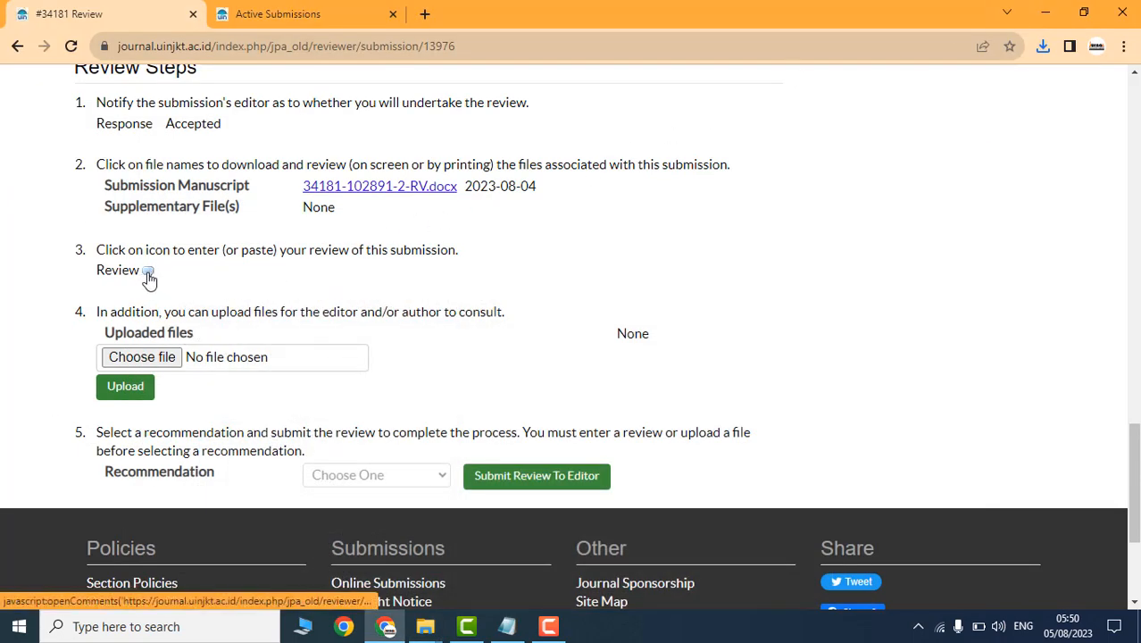
Step: Open the Review comment window for #34181 and place the cursor in the 'For author and editor' box
left_click_drag(95, 251, 274, 254)
left_click(274, 263)
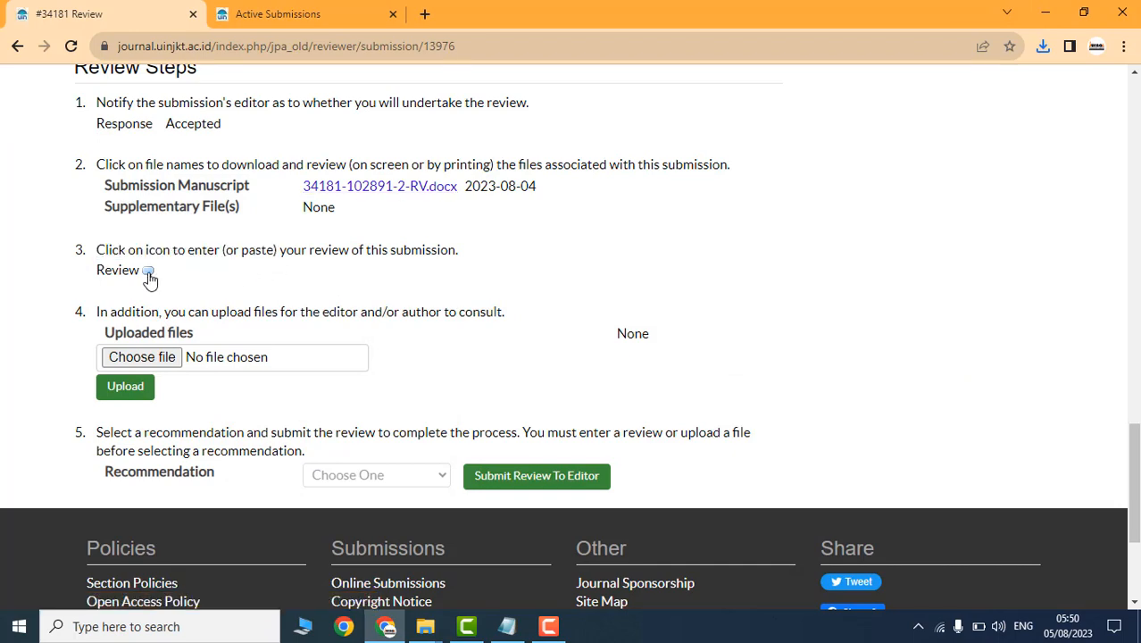
left_click(149, 272)
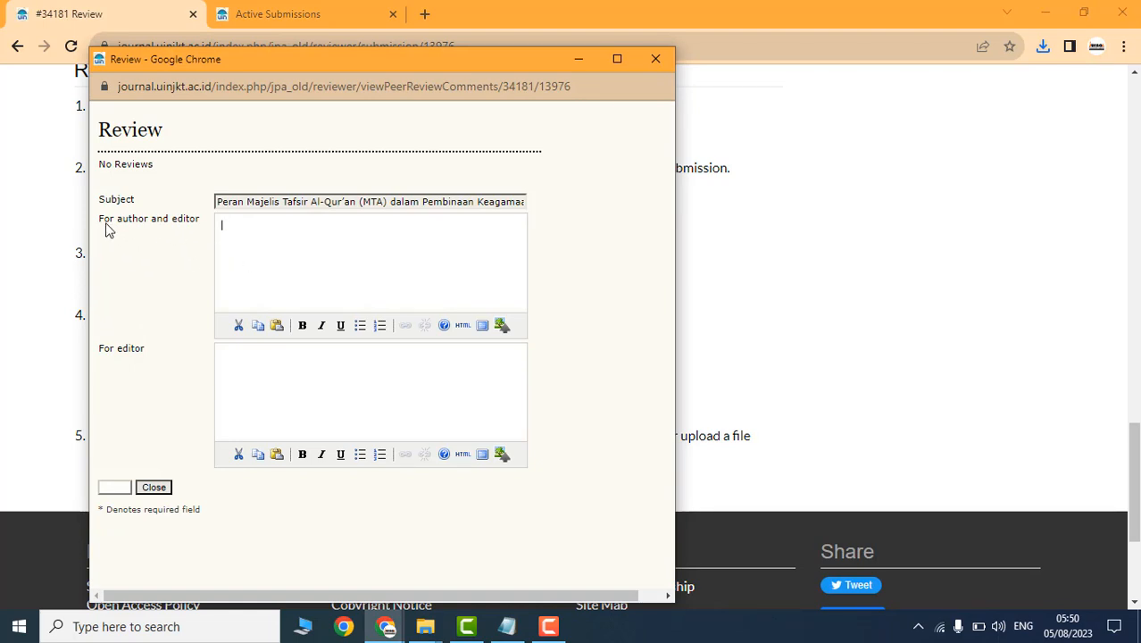
left_click_drag(101, 221, 265, 234)
left_click(265, 234)
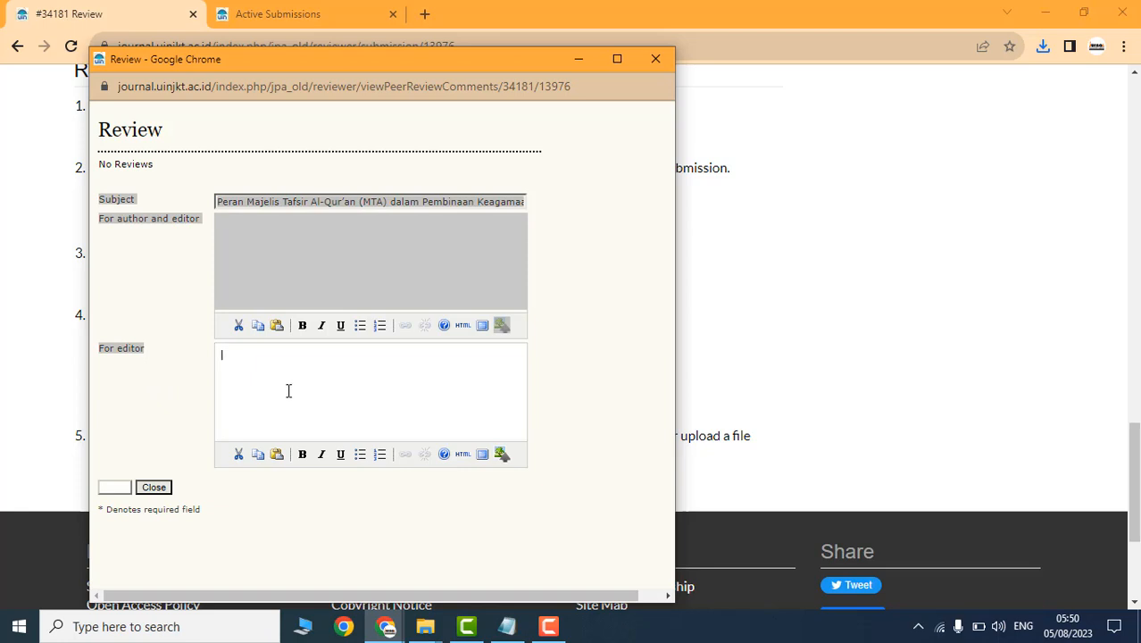
left_click(266, 270)
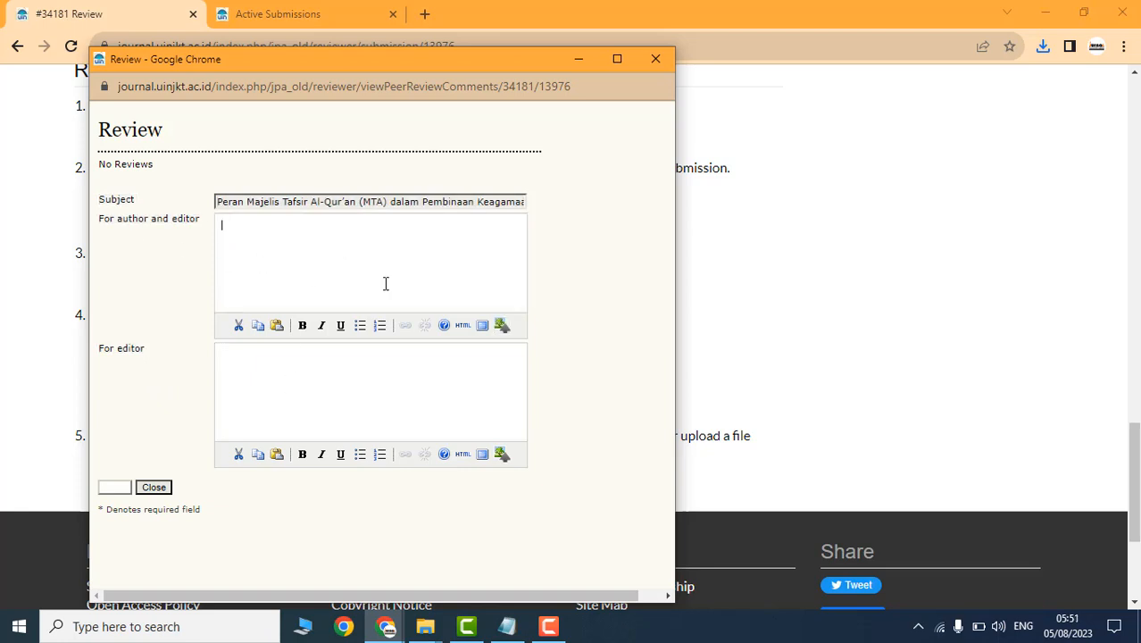
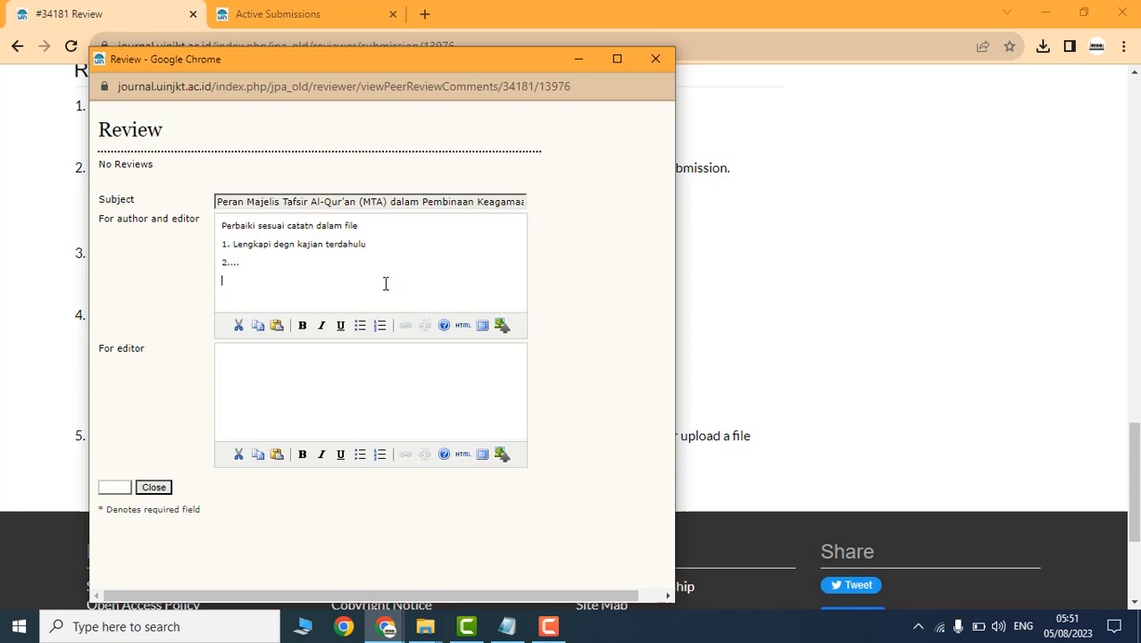
Step: Add '..' after point 3, start a new line, and save the reviewer comments
type("..")
key("Return")
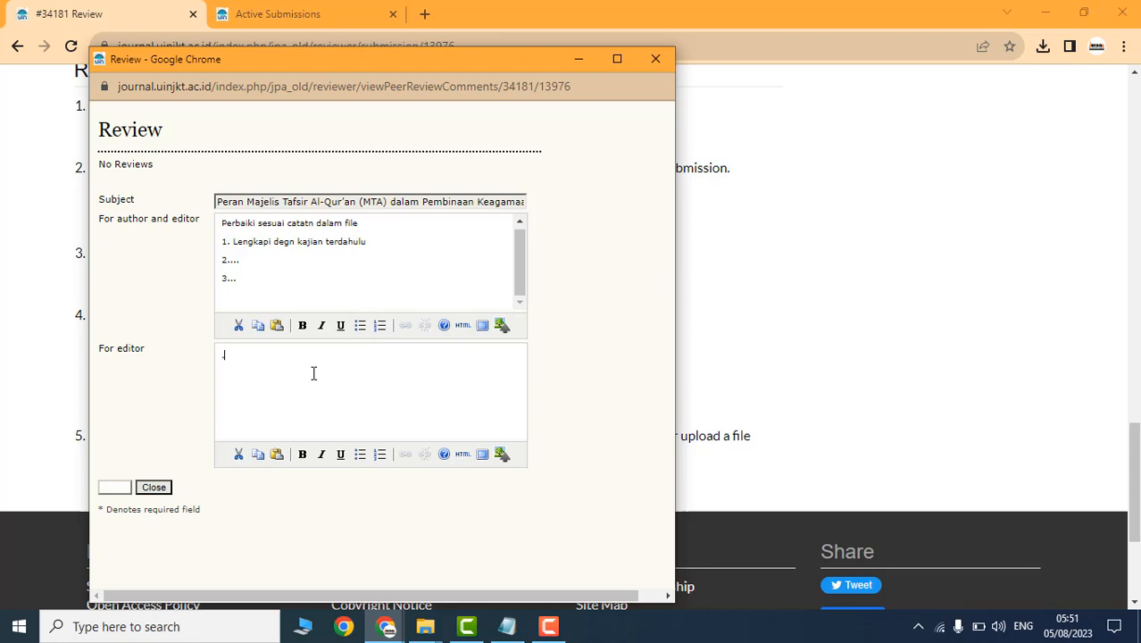
left_click(113, 488)
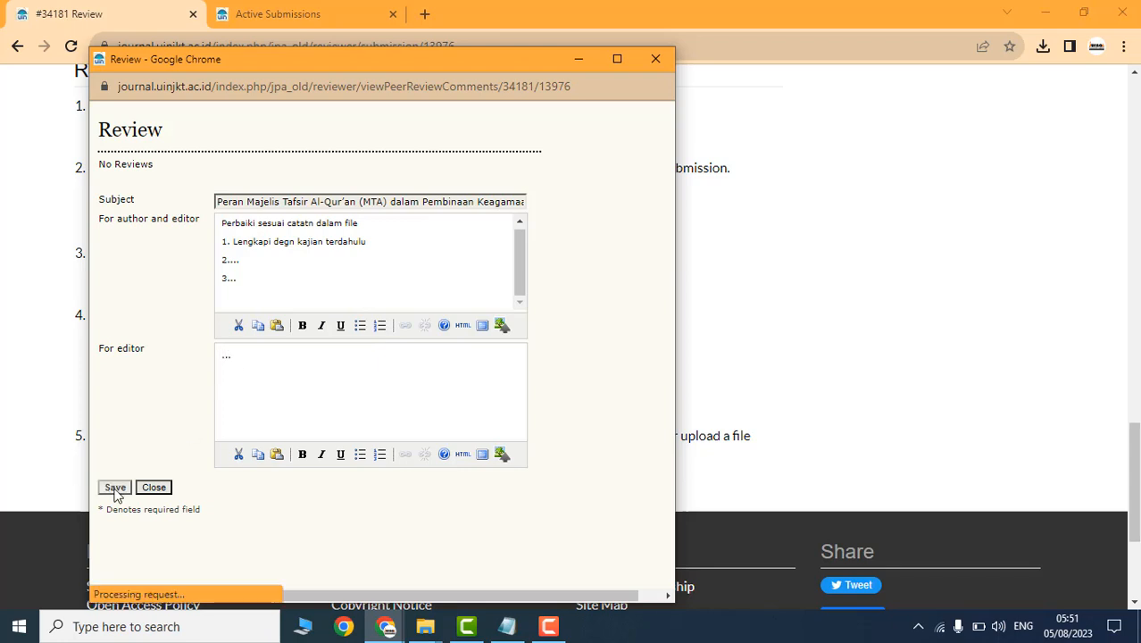
scroll(544, 295, "down", 2)
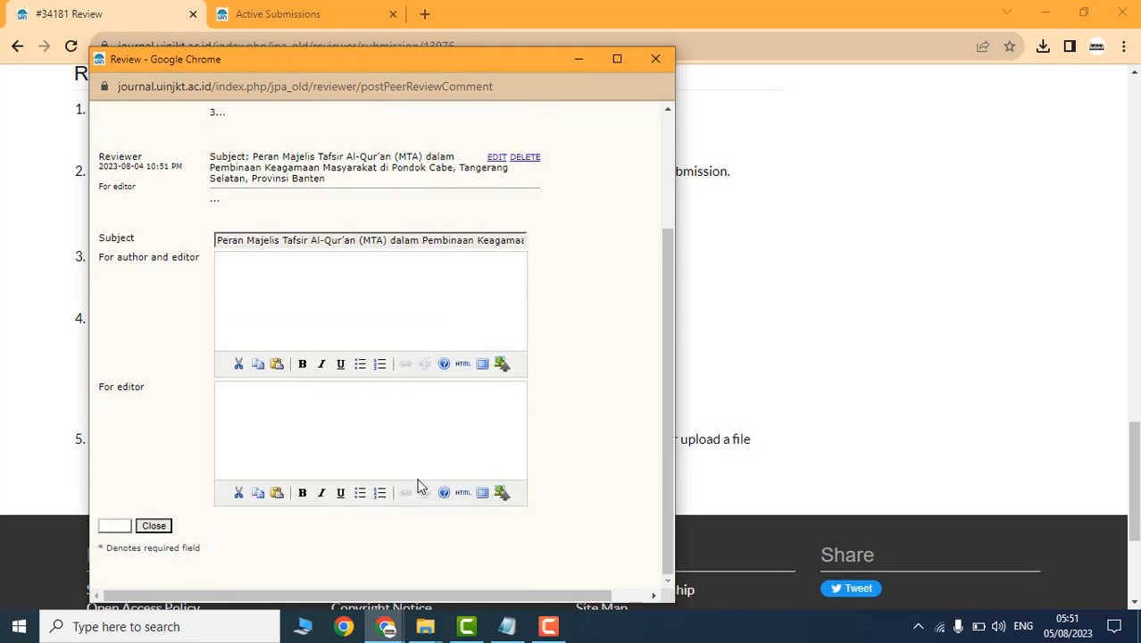
left_click(654, 67)
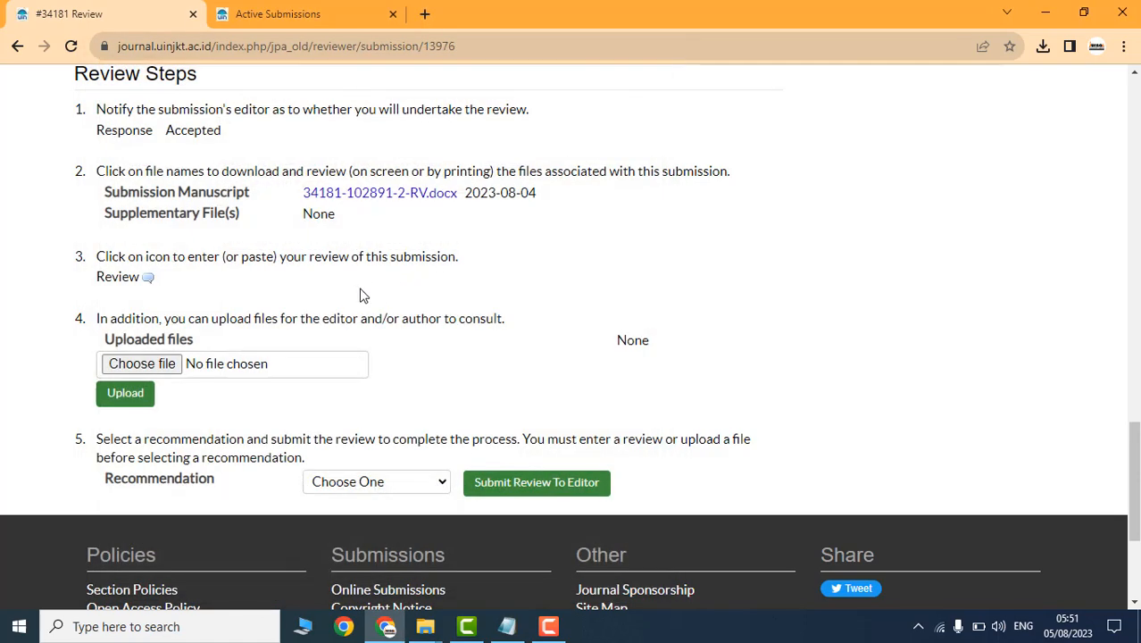
scroll(322, 295, "down", 2)
left_click(140, 194)
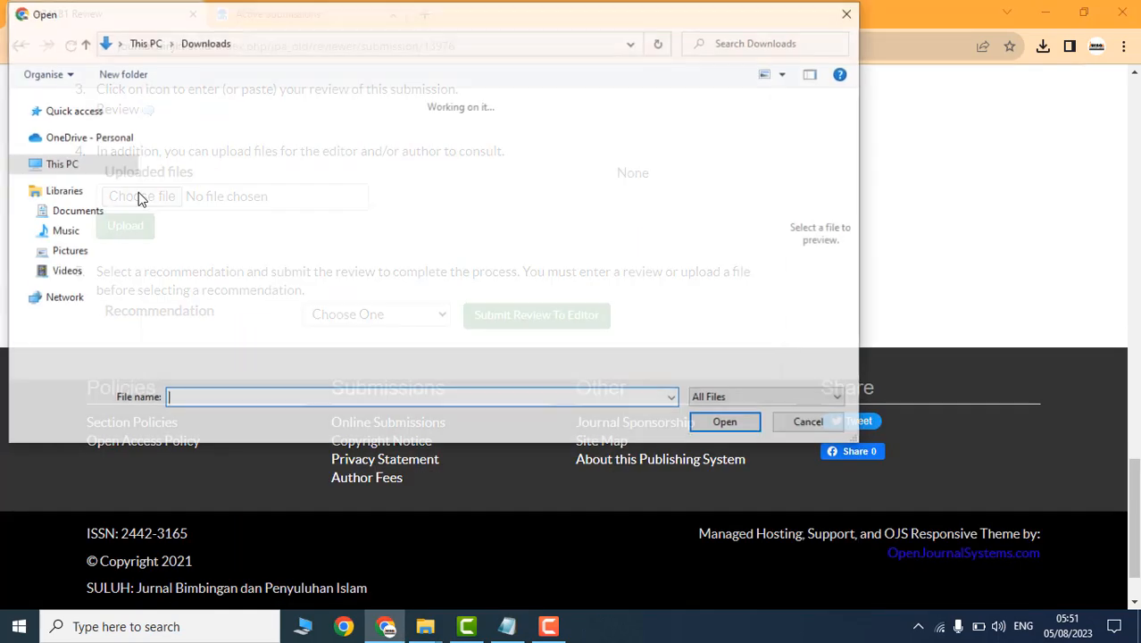
left_click(189, 171)
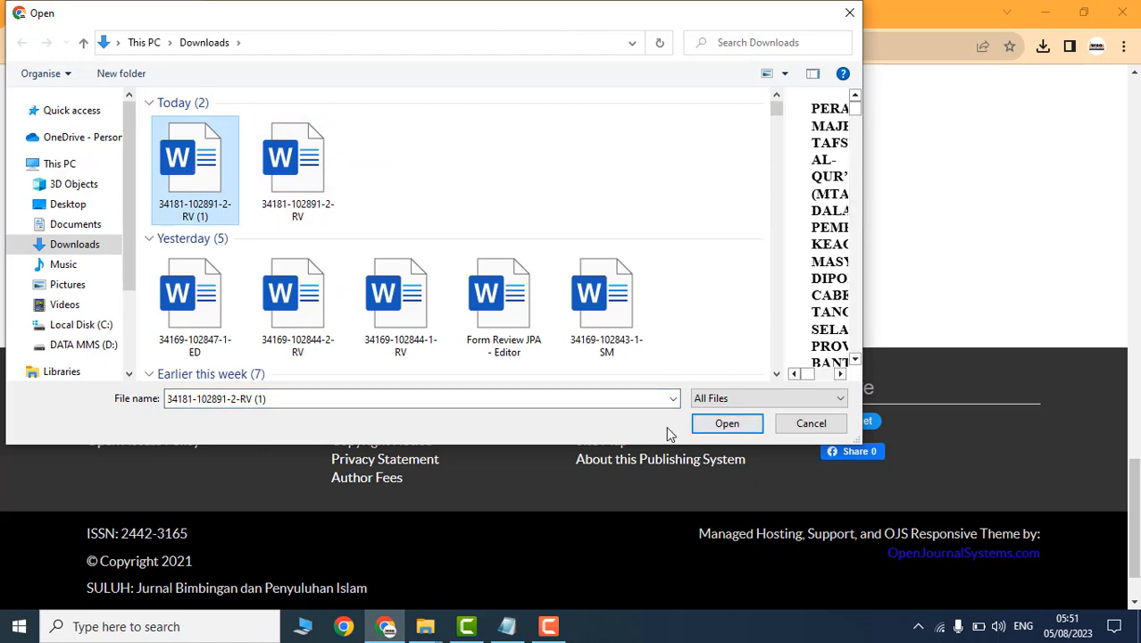
left_click(720, 425)
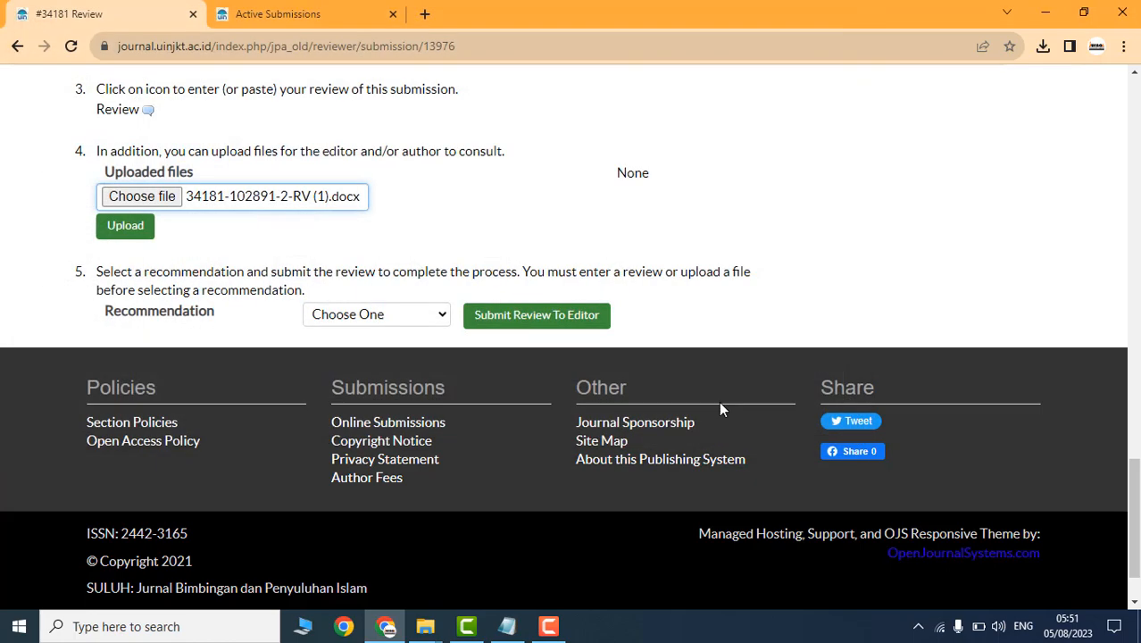
left_click(126, 234)
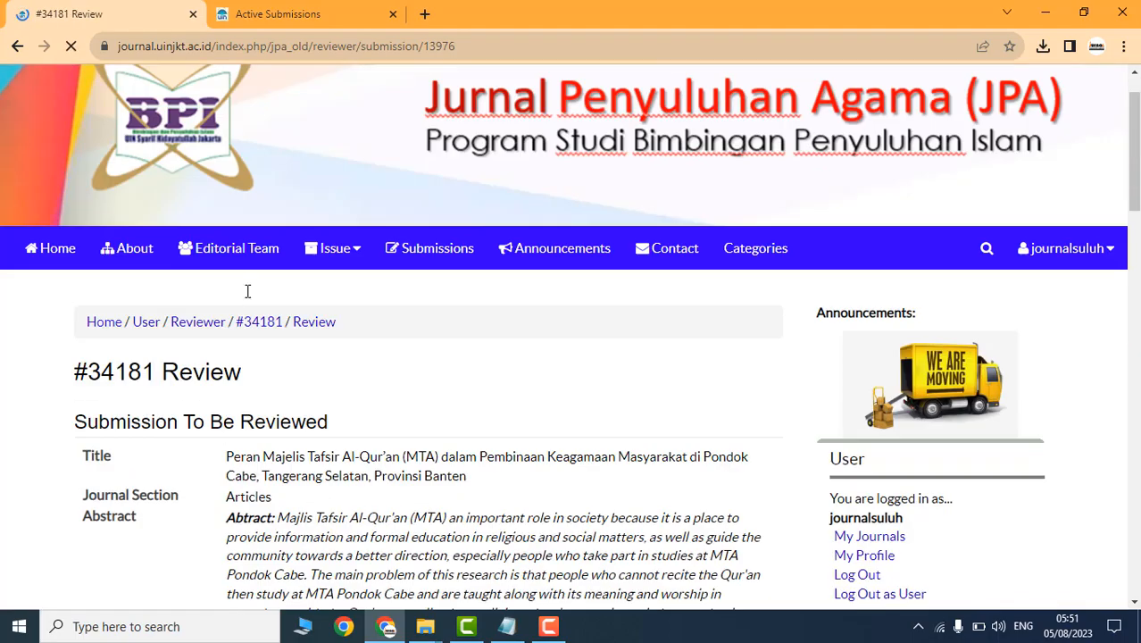
scroll(336, 347, "down", 10)
scroll(336, 347, "down", 6)
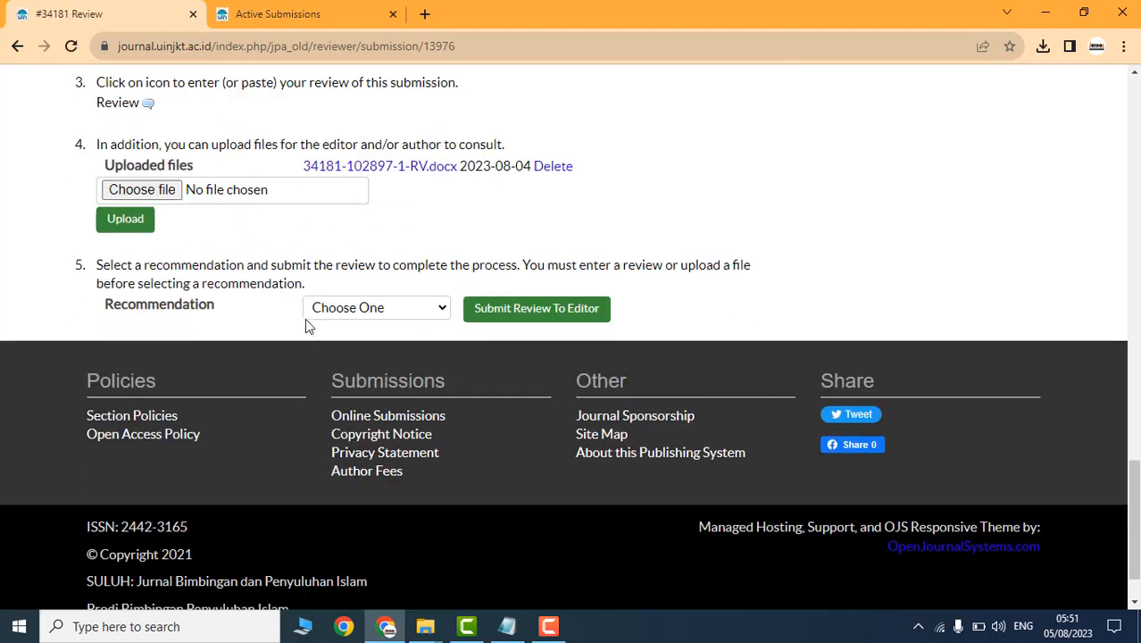
Step: Submit a Revisions Required recommendation to the editor and confirm it
left_click(377, 309)
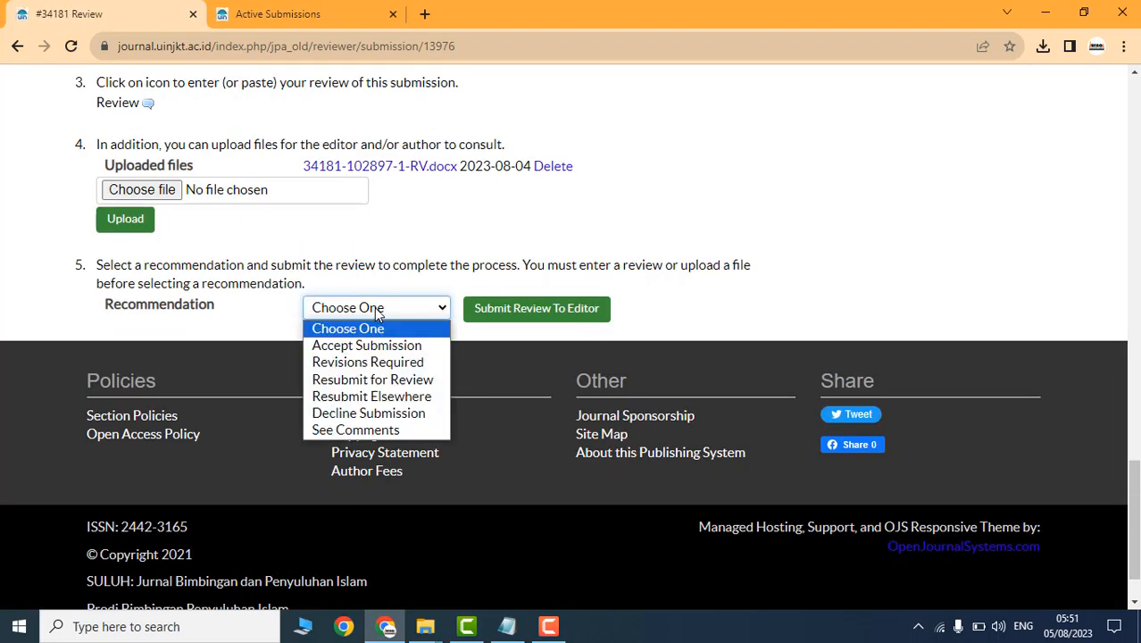
left_click(398, 369)
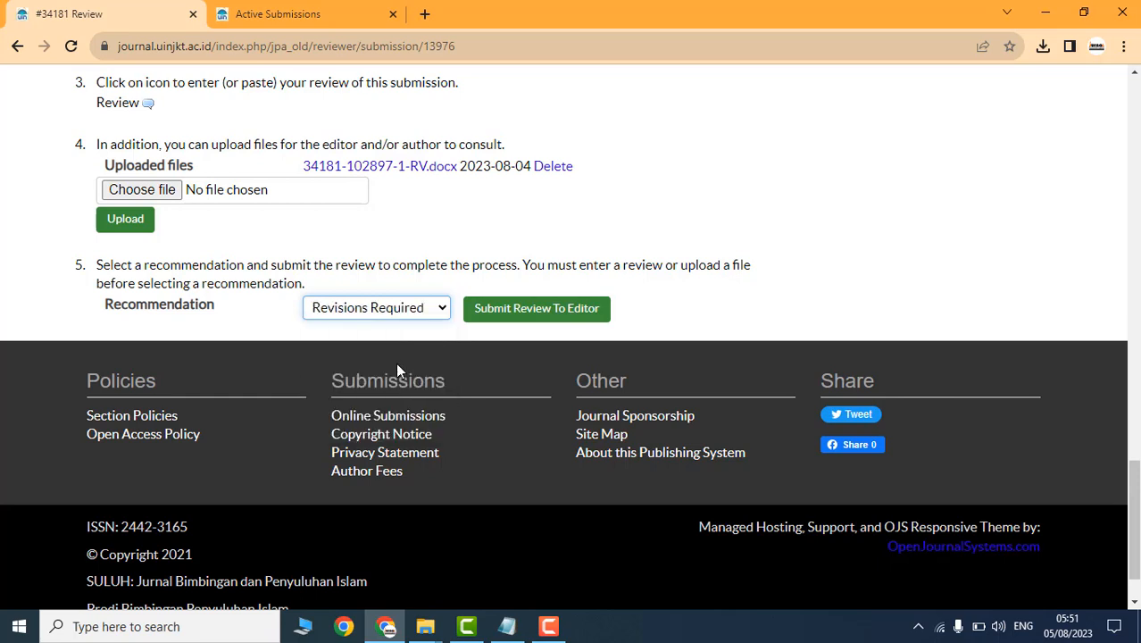
left_click(530, 319)
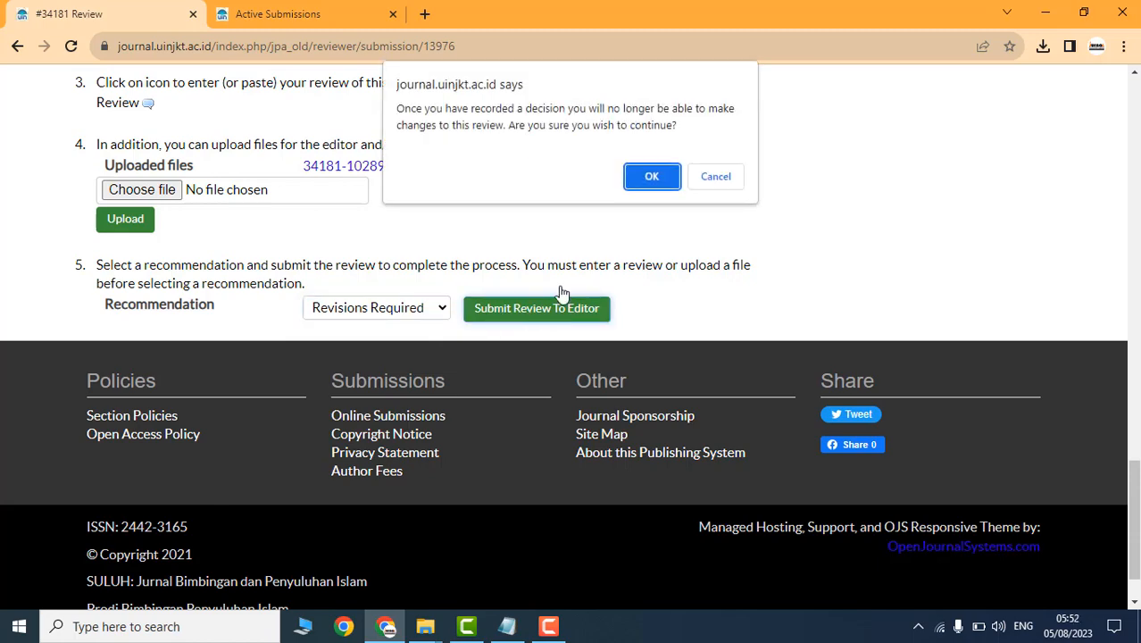
left_click(651, 176)
scroll(412, 416, "down", 10)
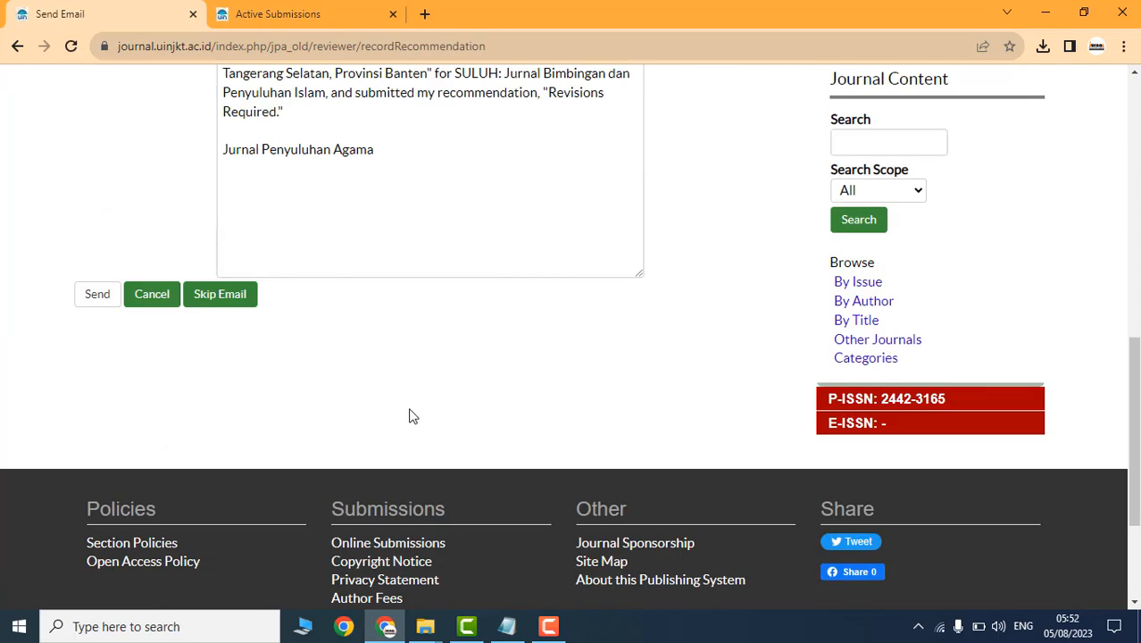
Step: Send the notification email to the editor and log out of the reviewer account
left_click(85, 295)
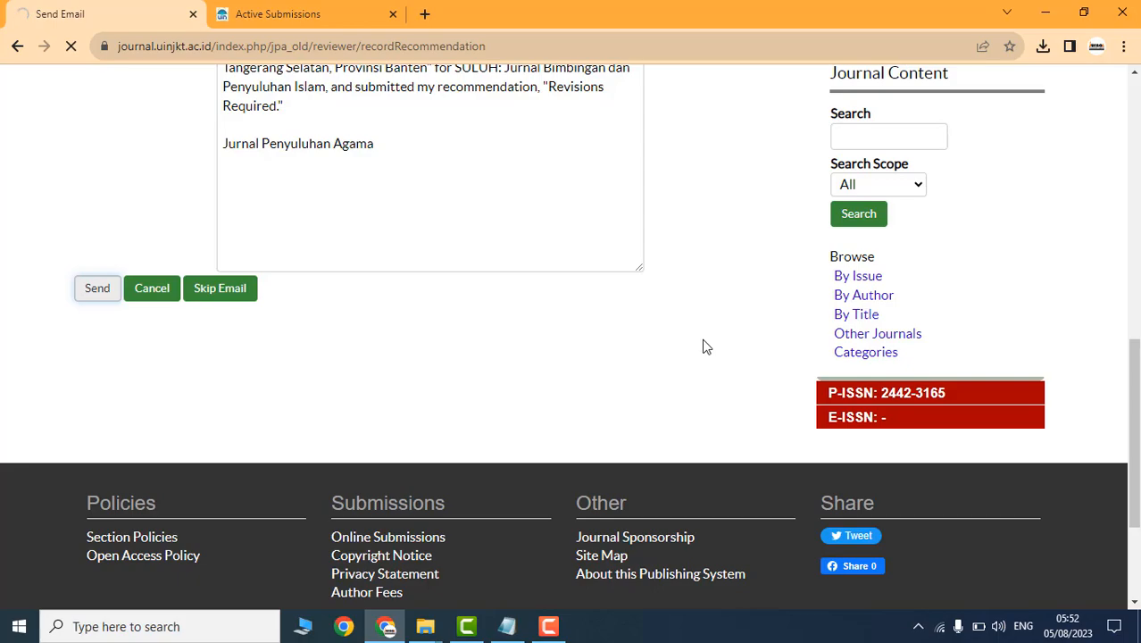
scroll(703, 344, "down", 9)
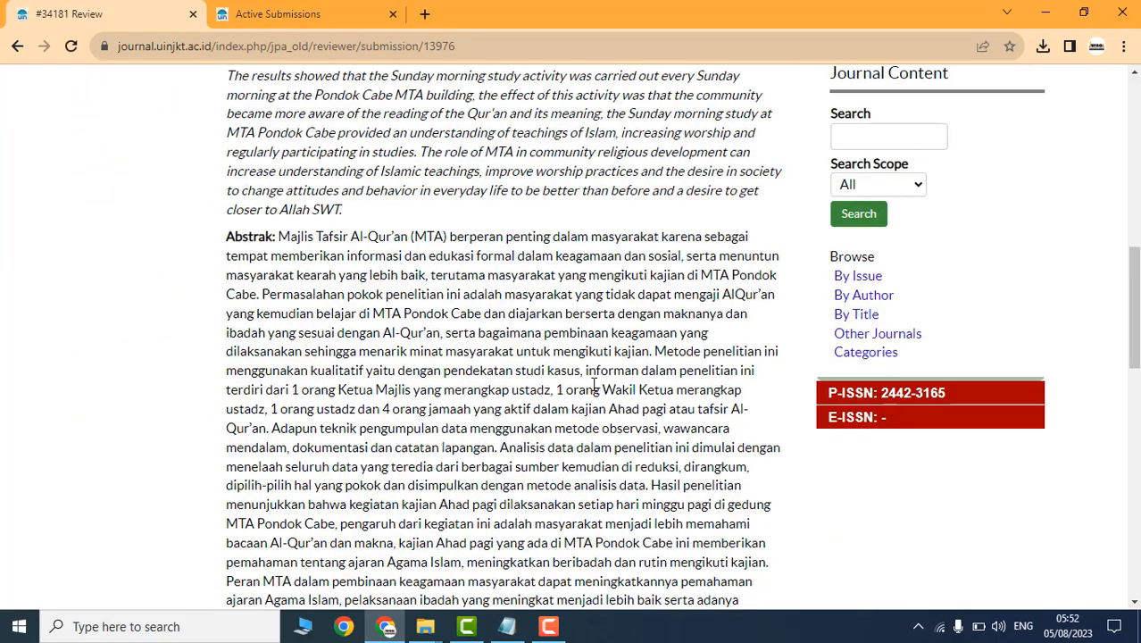
scroll(594, 384, "down", 10)
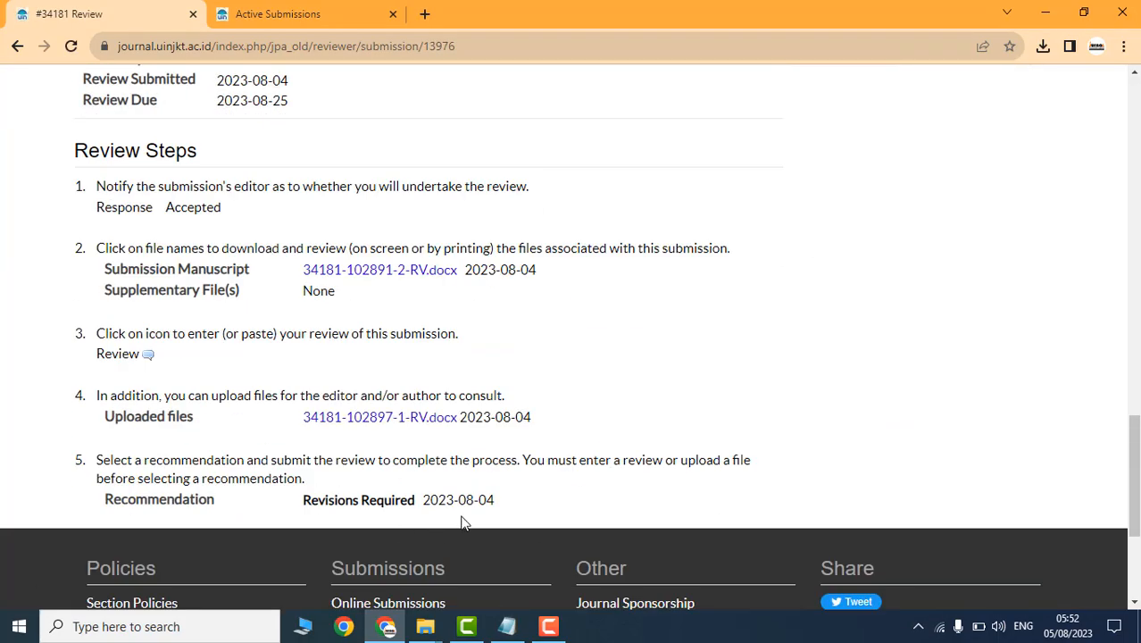
left_click_drag(462, 523, 225, 500)
scroll(635, 412, "up", 10)
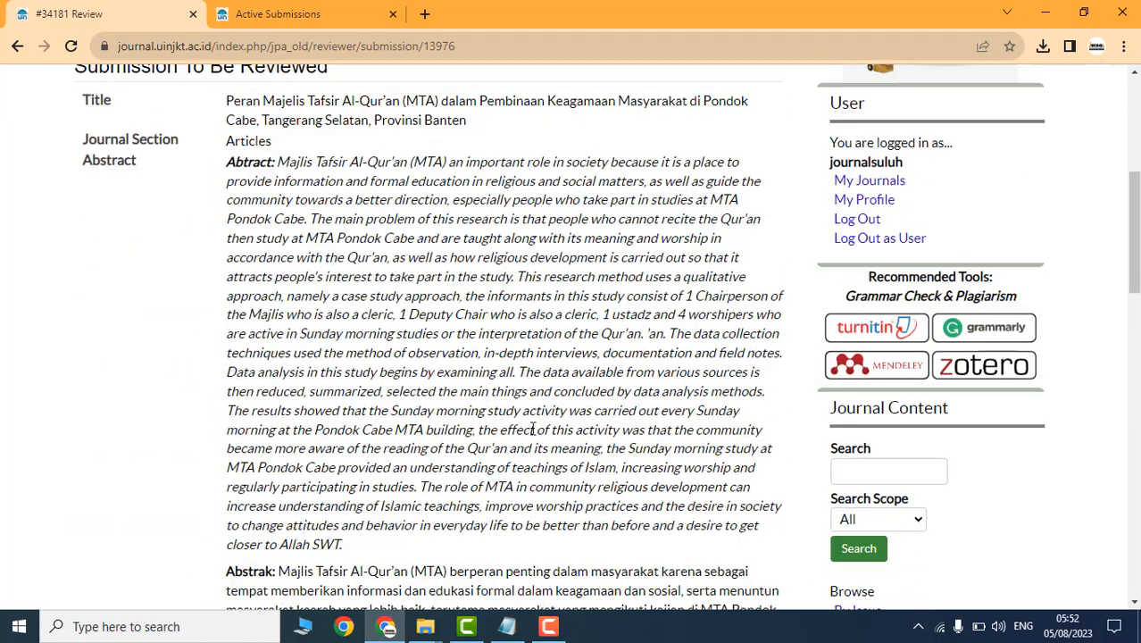
left_click(878, 240)
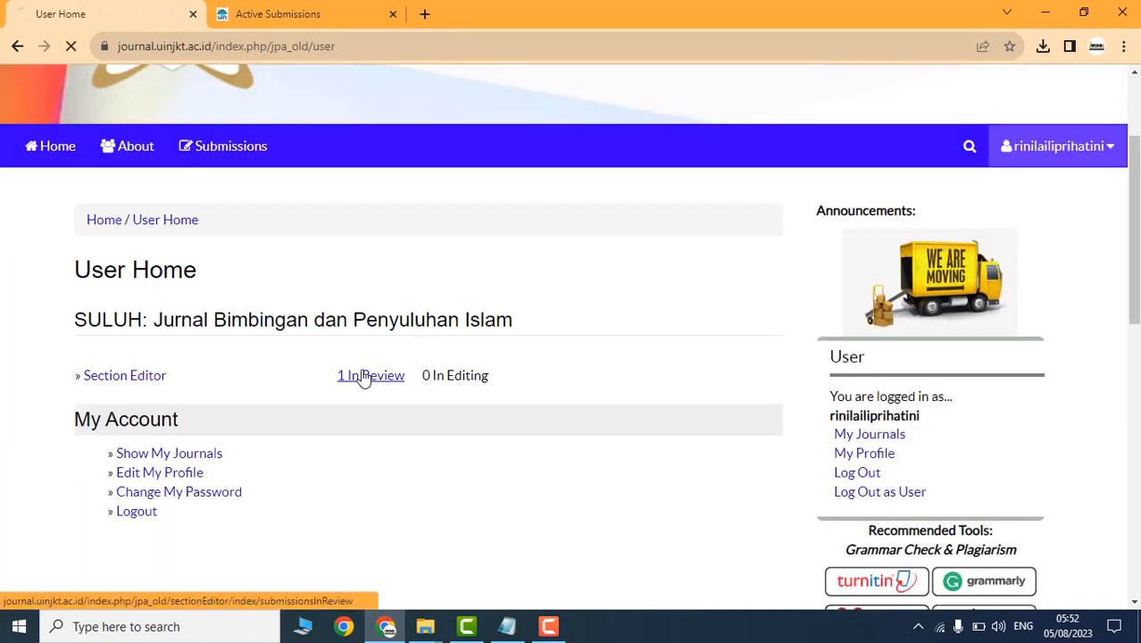
Step: Open submission #34181 from the editor's In Review list and check the reviewer's dates
left_click(364, 376)
left_click(387, 295)
scroll(446, 348, "down", 4)
scroll(286, 310, "up", 1)
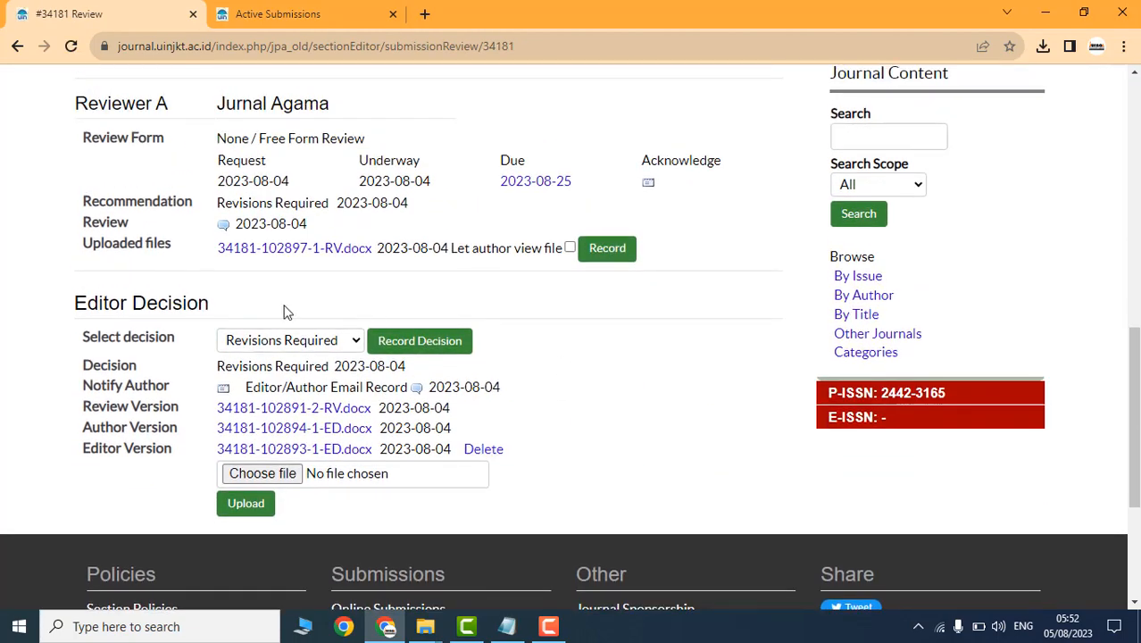
scroll(285, 310, "up", 1)
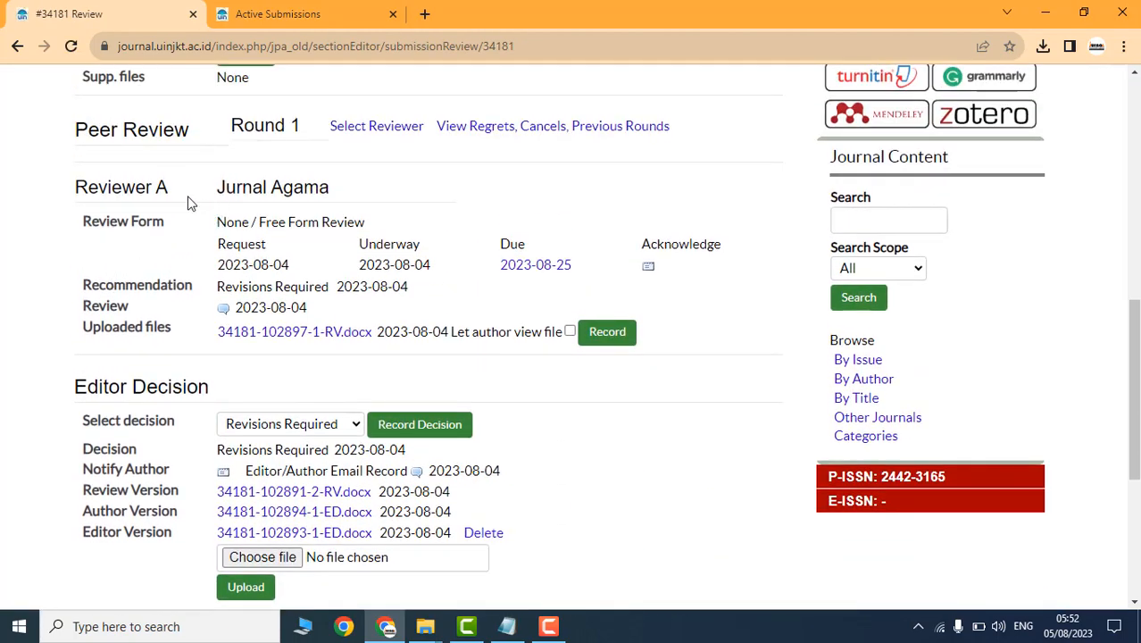
left_click_drag(346, 193, 200, 202)
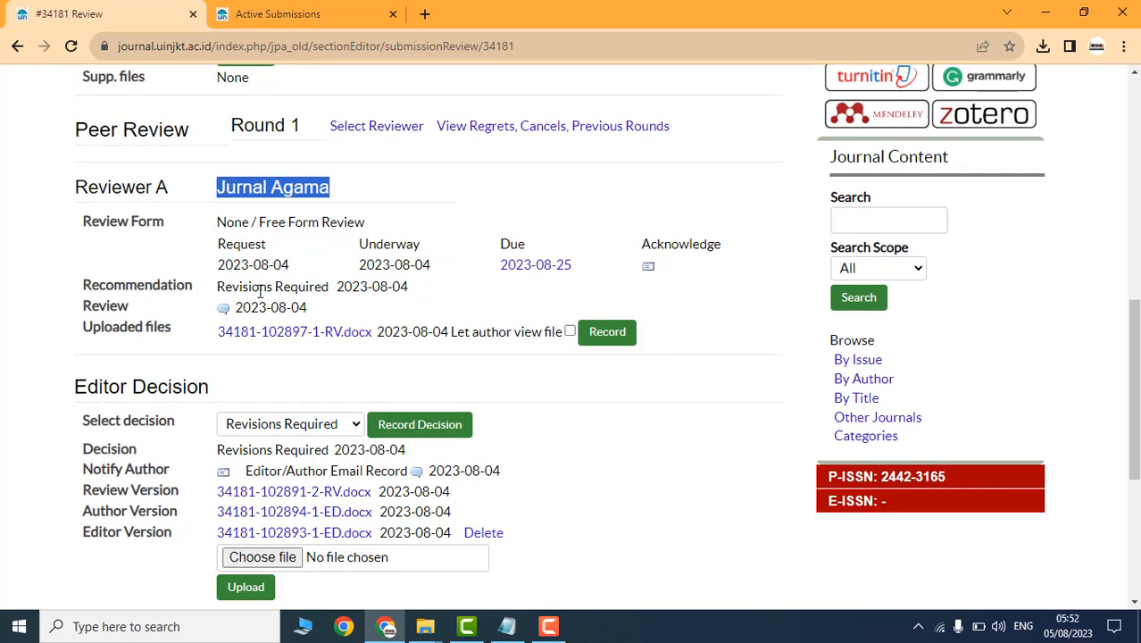
left_click_drag(433, 268, 358, 275)
left_click(670, 239)
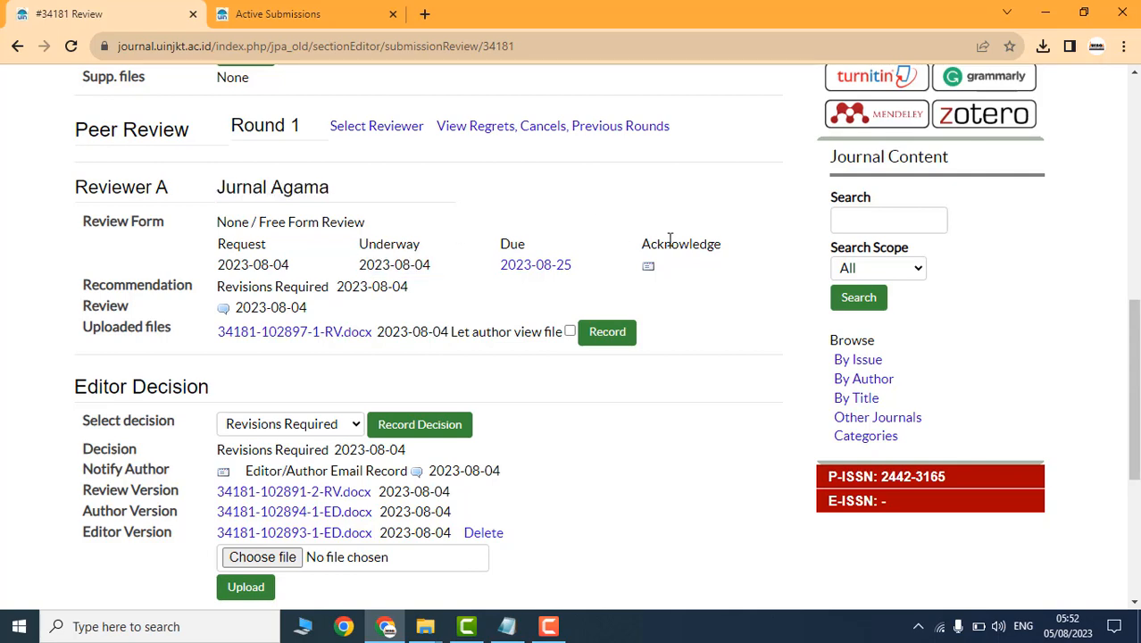
left_click_drag(369, 229, 358, 224)
left_click(671, 242)
double_click(703, 249)
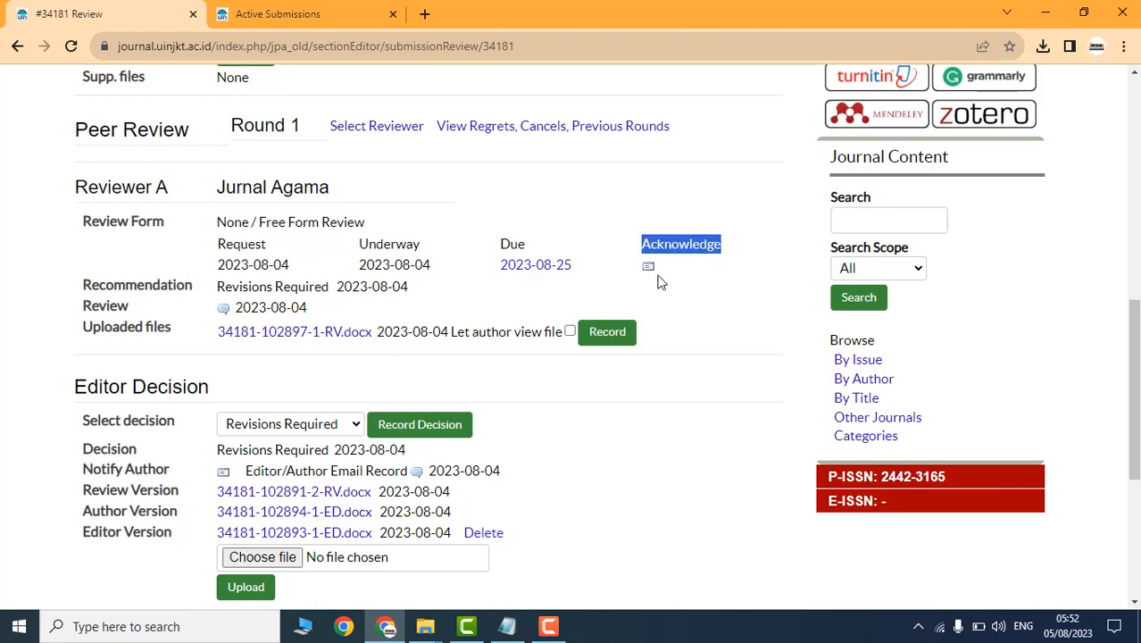
Step: Send the Article Review Acknowledgement email thanking the reviewer
left_click(648, 267)
scroll(492, 439, "down", 9)
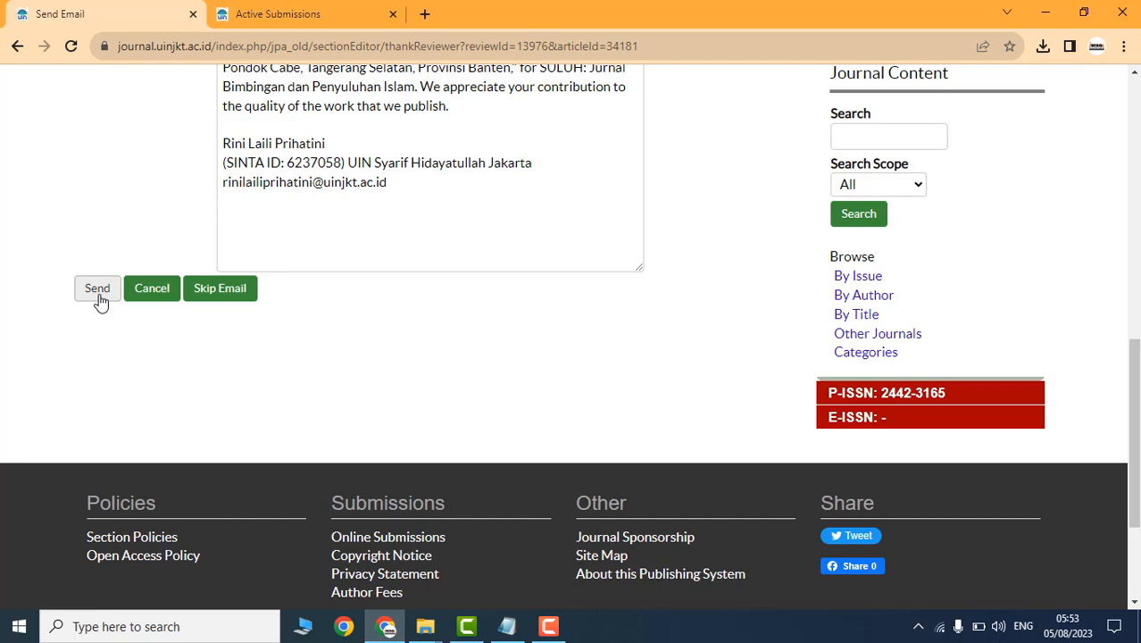
left_click(99, 289)
scroll(679, 329, "up", 1)
scroll(625, 332, "up", 1)
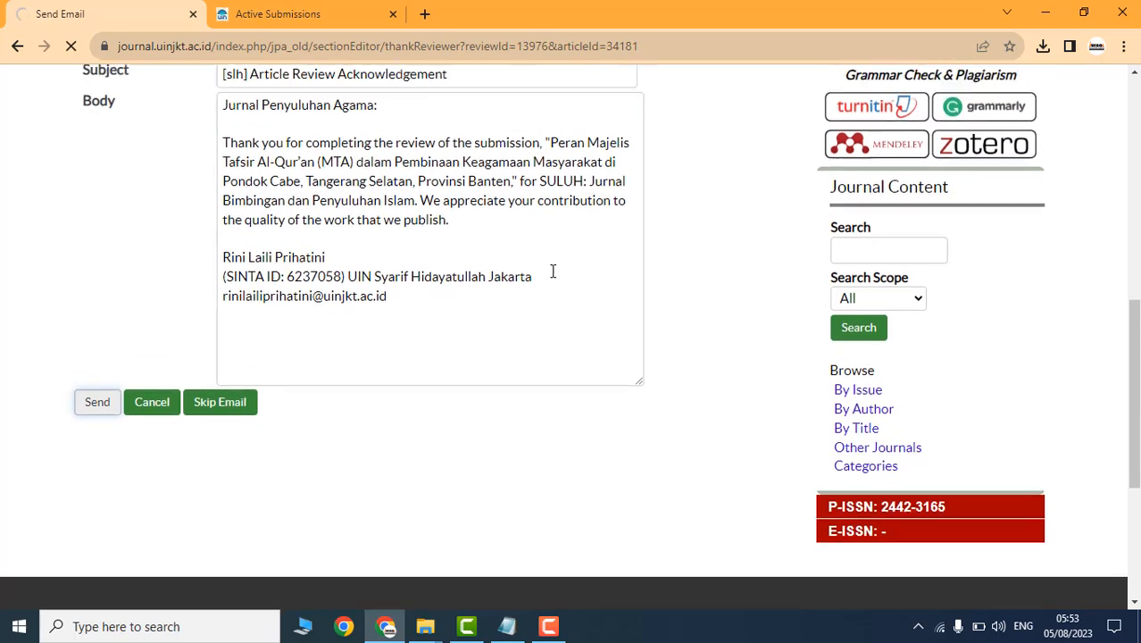
scroll(571, 382, "down", 7)
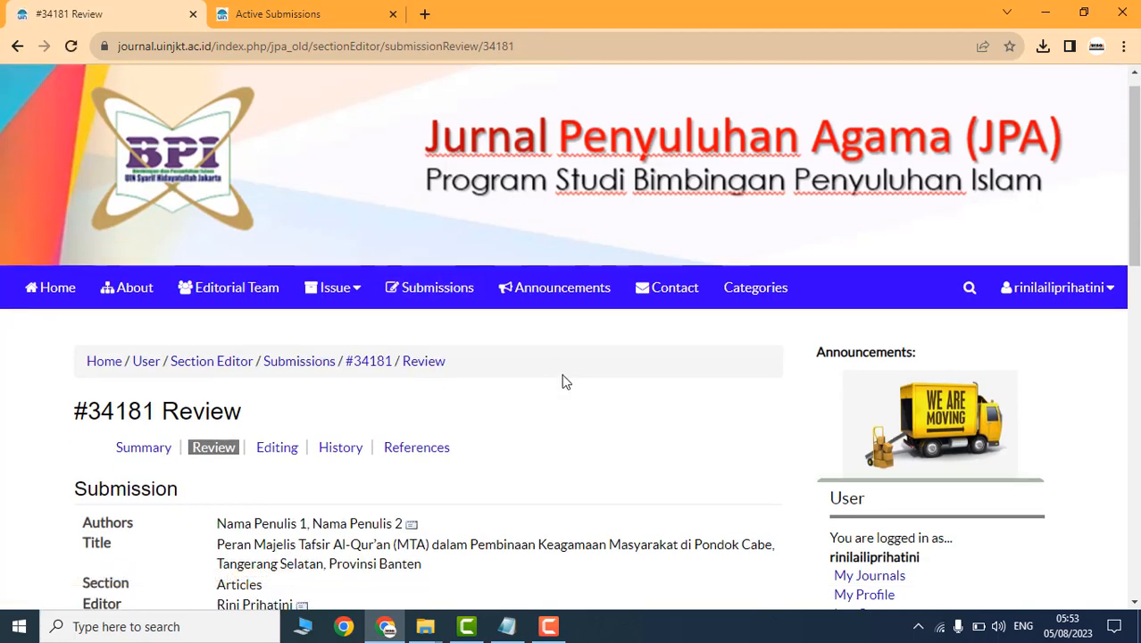
scroll(714, 259, "down", 1)
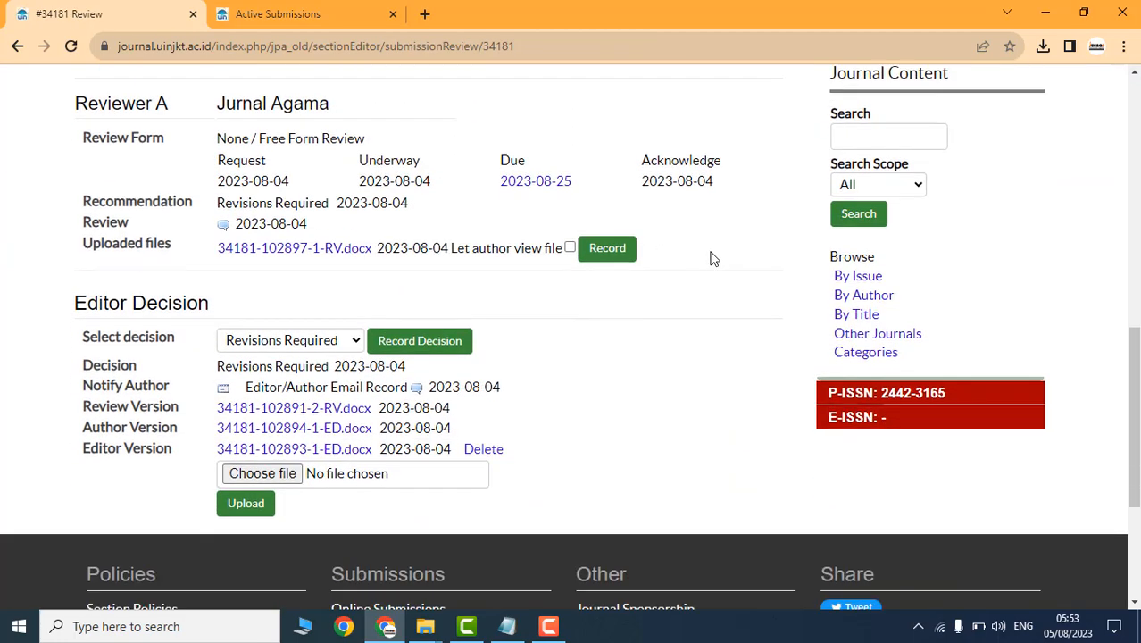
Step: Read the reviewer's comments and save the reviewer's file as visible to the author
left_click(221, 228)
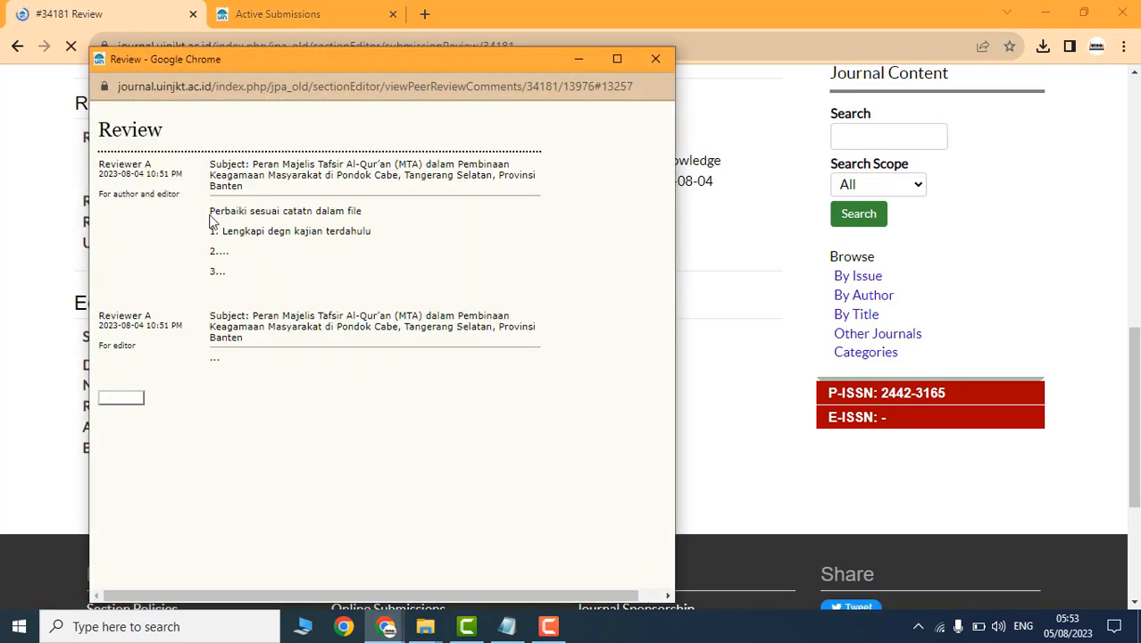
left_click_drag(211, 212, 168, 393)
left_click(125, 398)
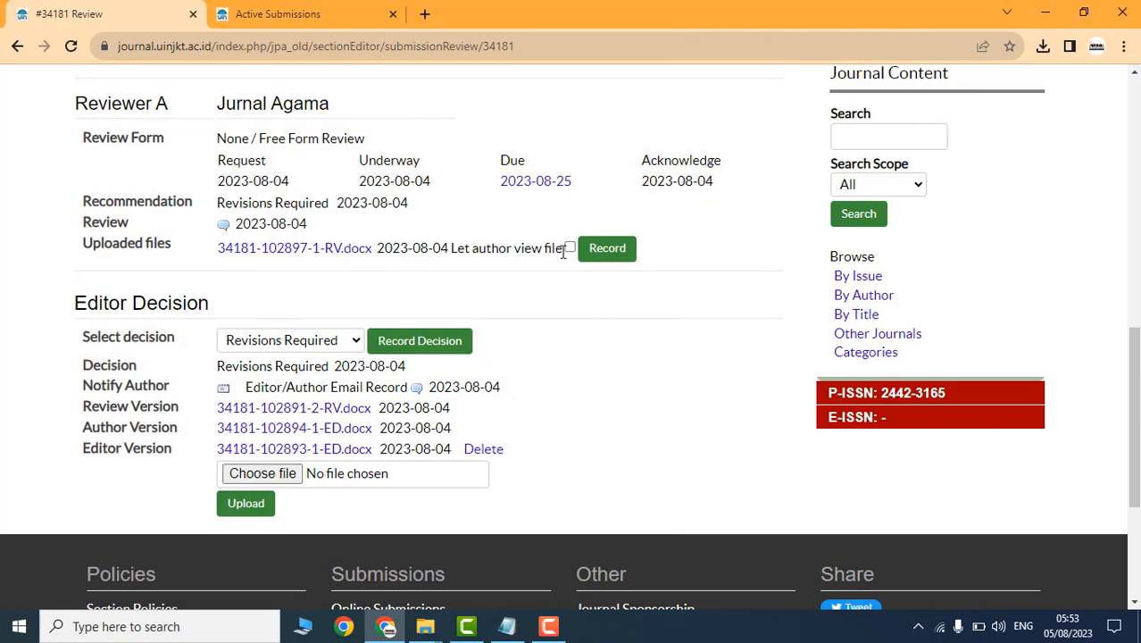
left_click(609, 254)
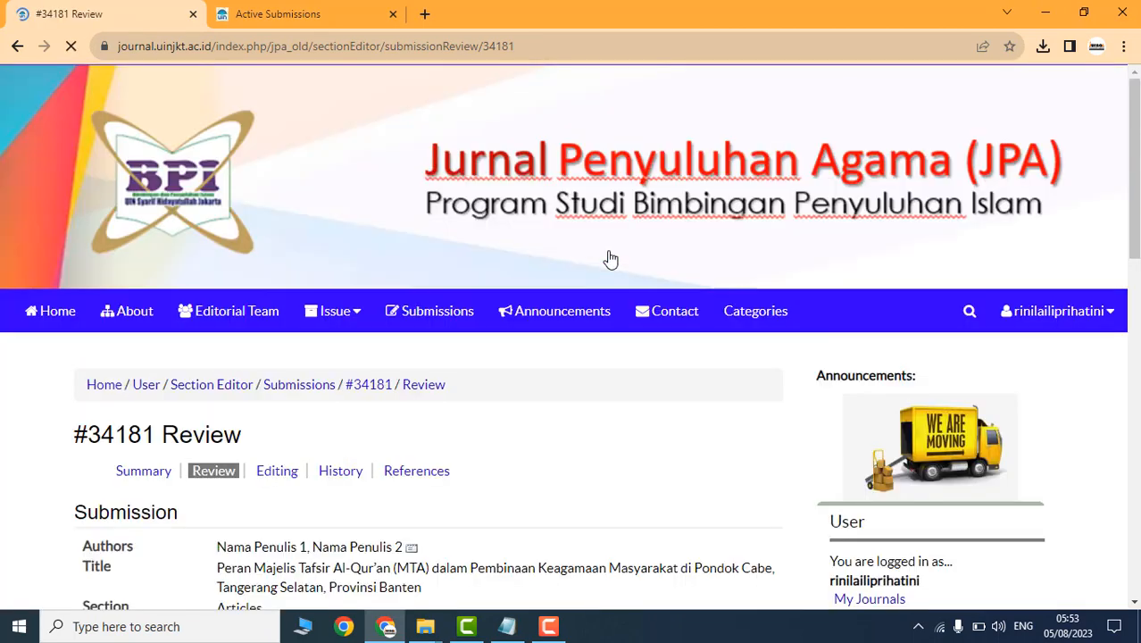
scroll(606, 259, "down", 15)
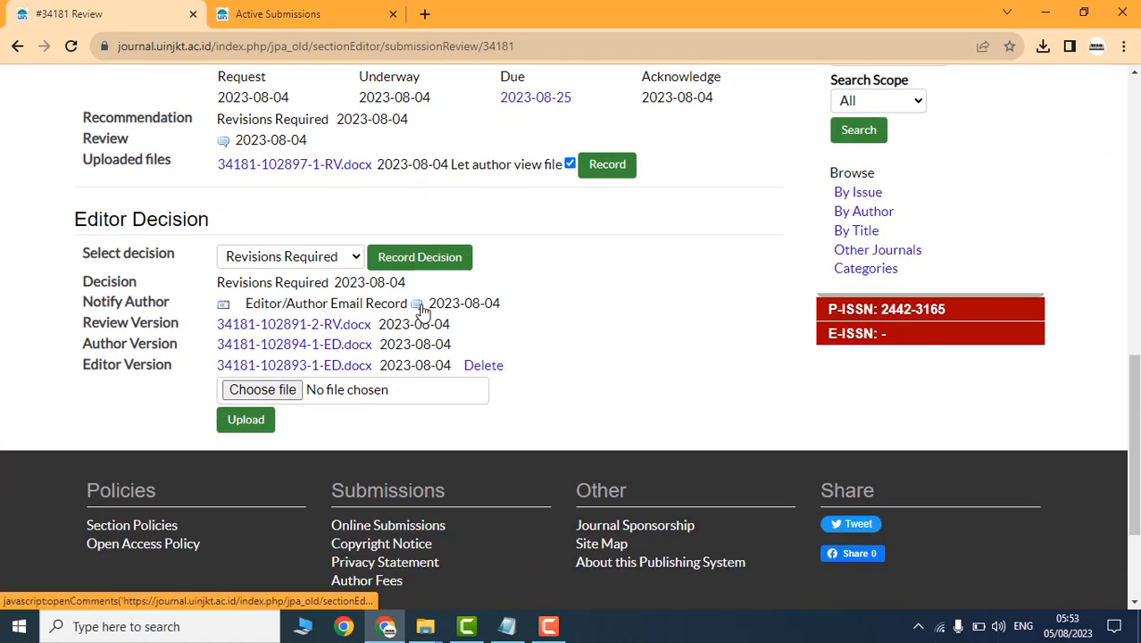
Step: Post 'Revisi kembali sesuai catatan' in the Editor/Author correspondence
left_click(418, 305)
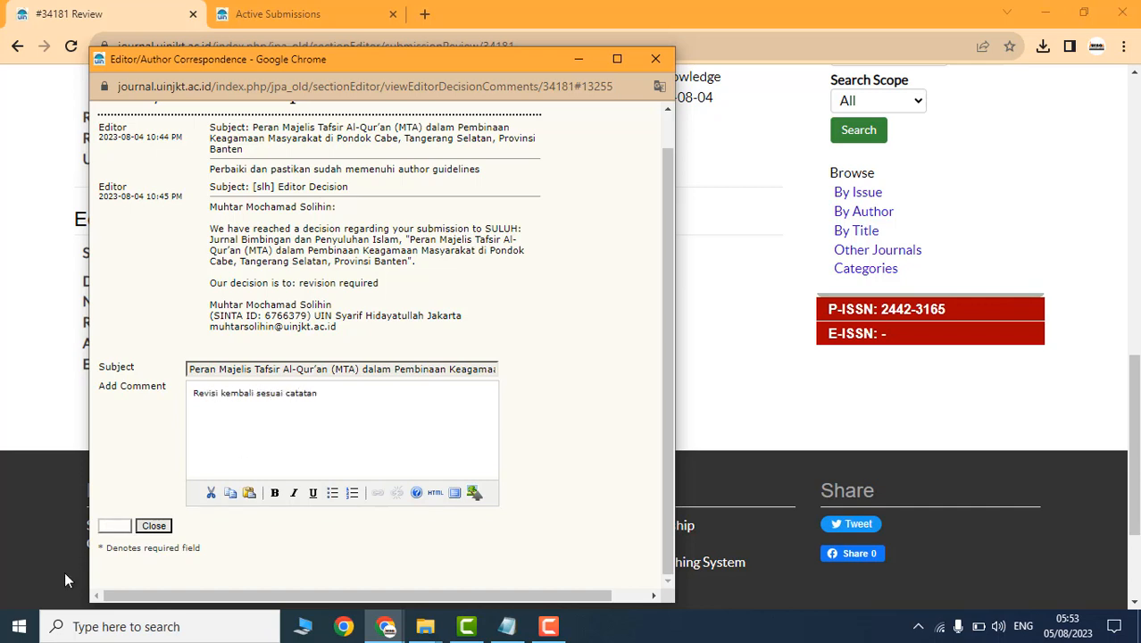
left_click(114, 525)
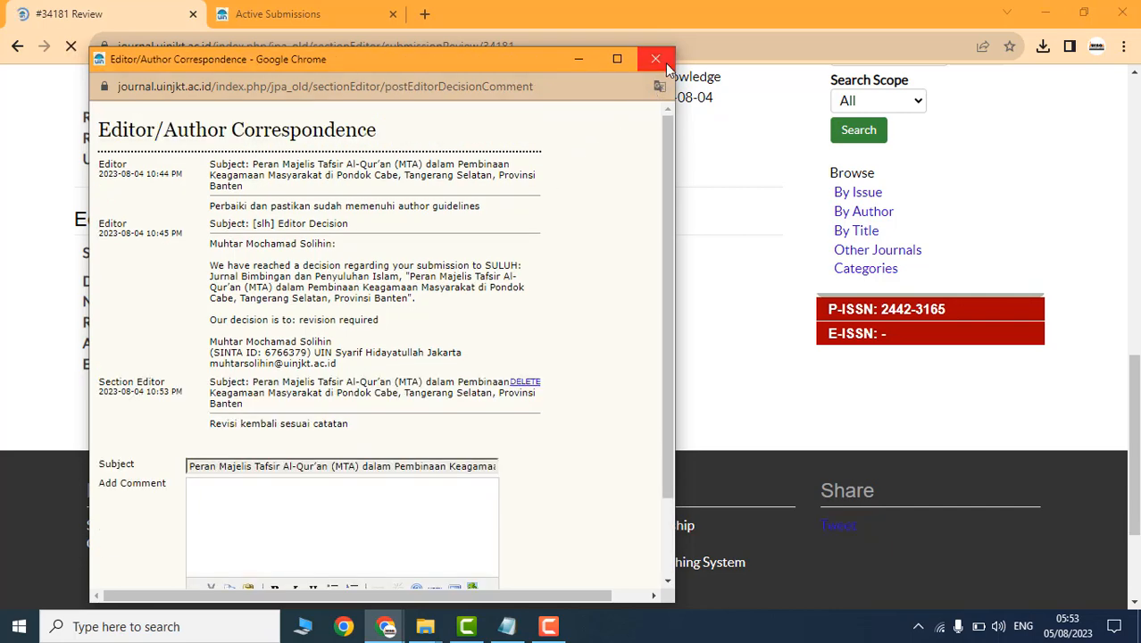
left_click(656, 59)
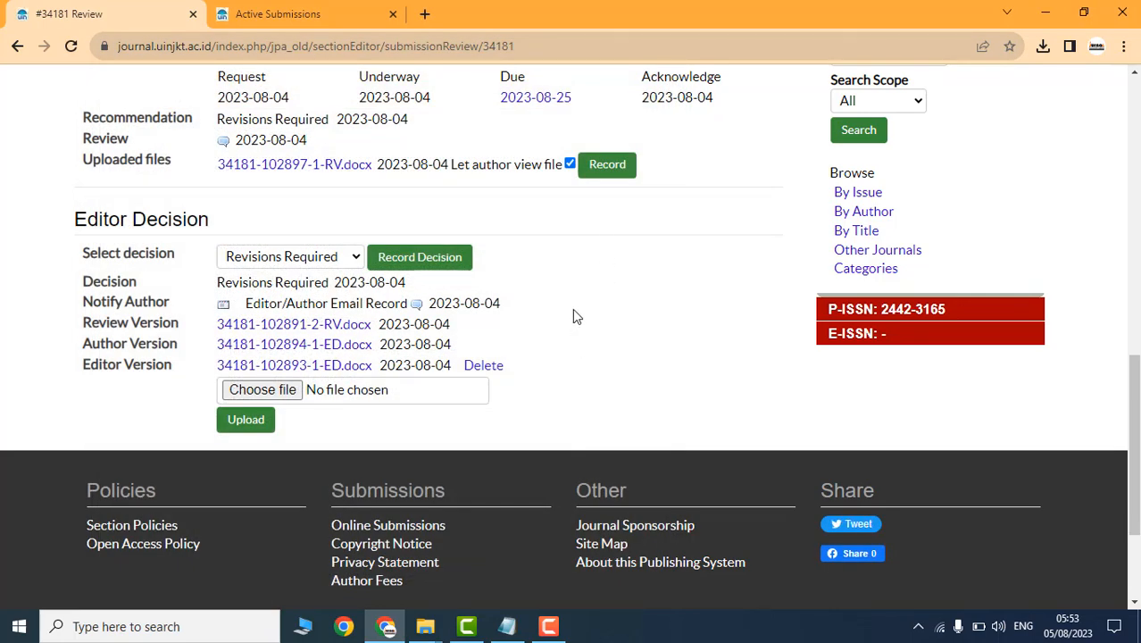
Step: Record Revisions Required again as the editor decision for #34181 and confirm it
left_click(330, 264)
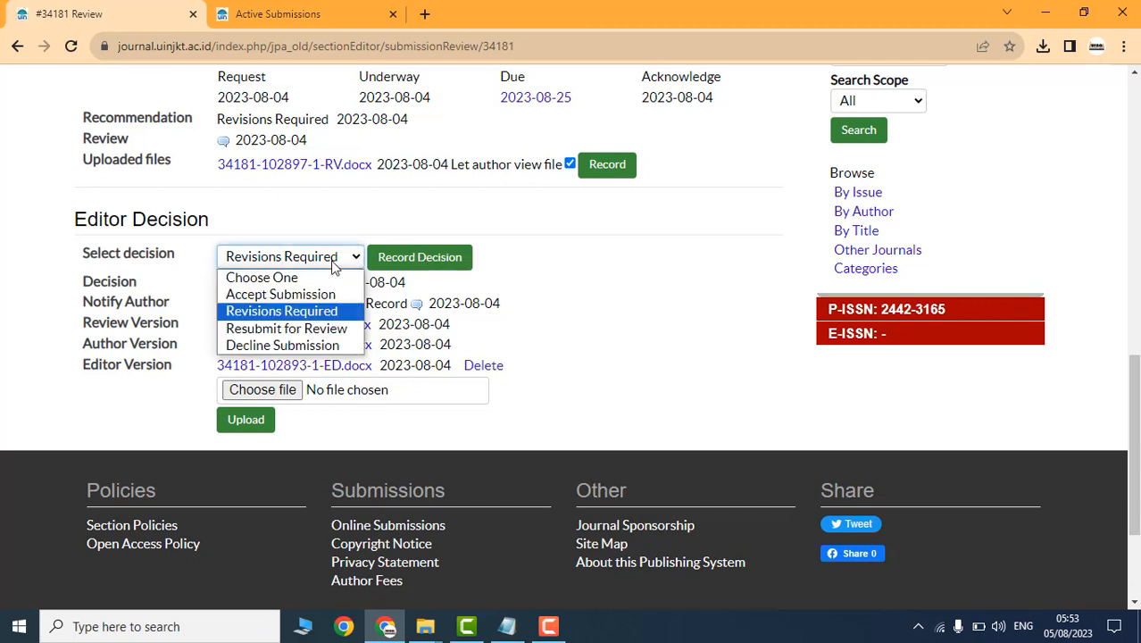
left_click(294, 311)
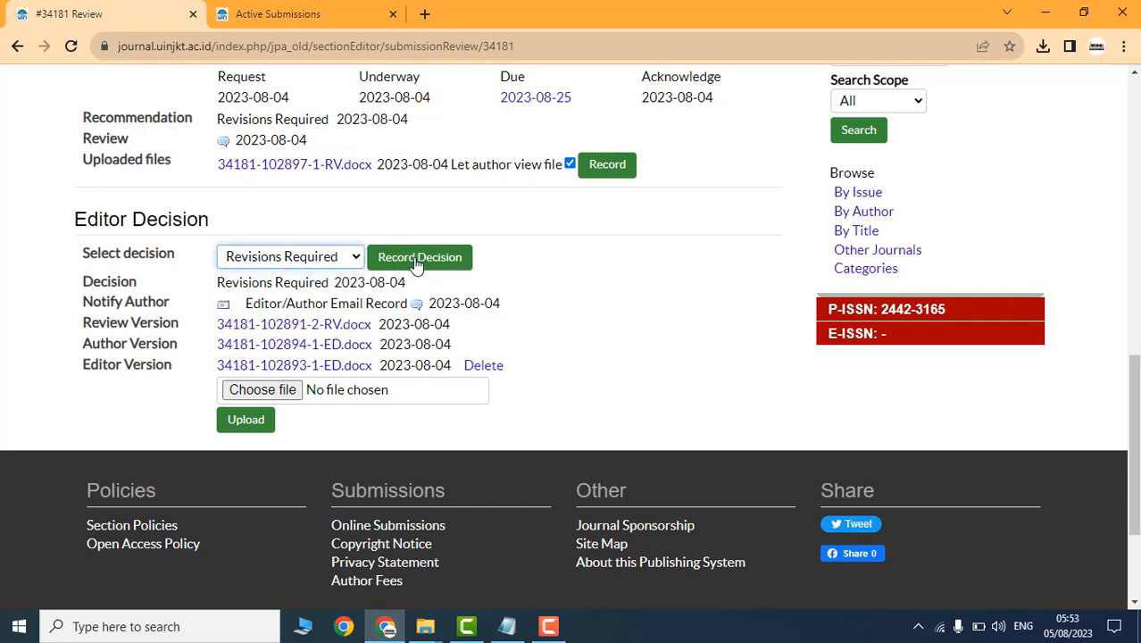
left_click_drag(407, 283, 243, 283)
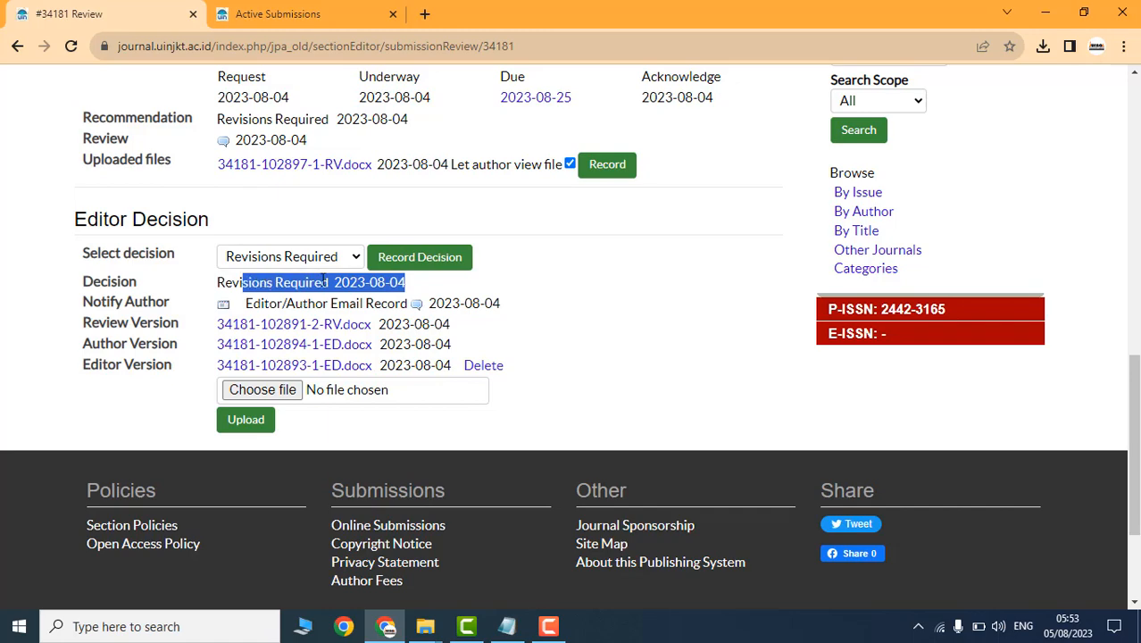
left_click(420, 259)
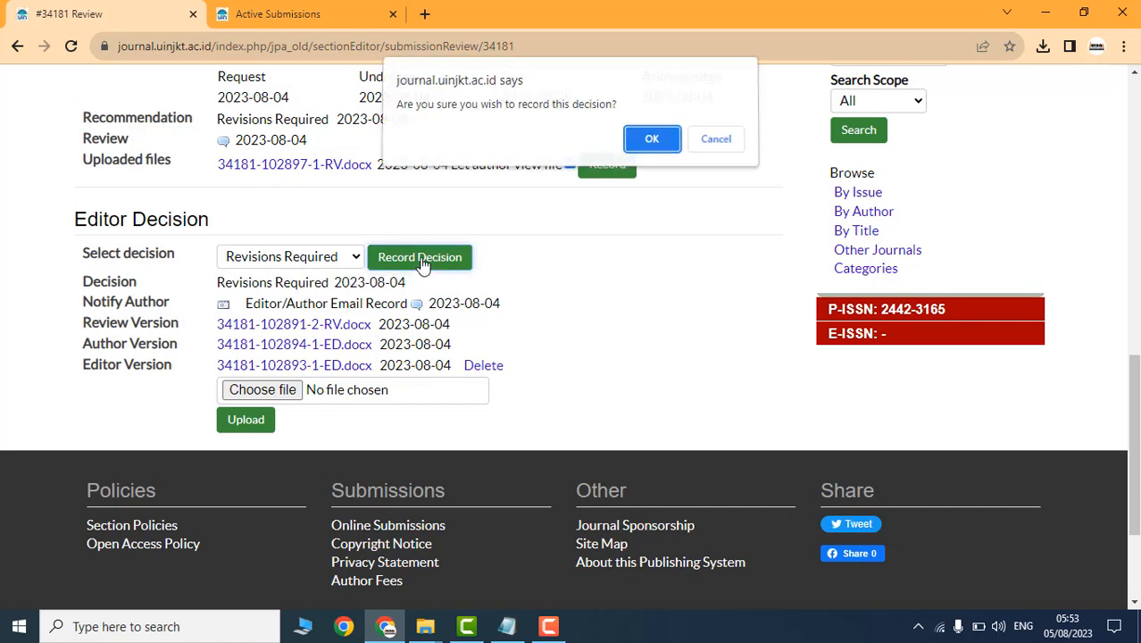
left_click(652, 144)
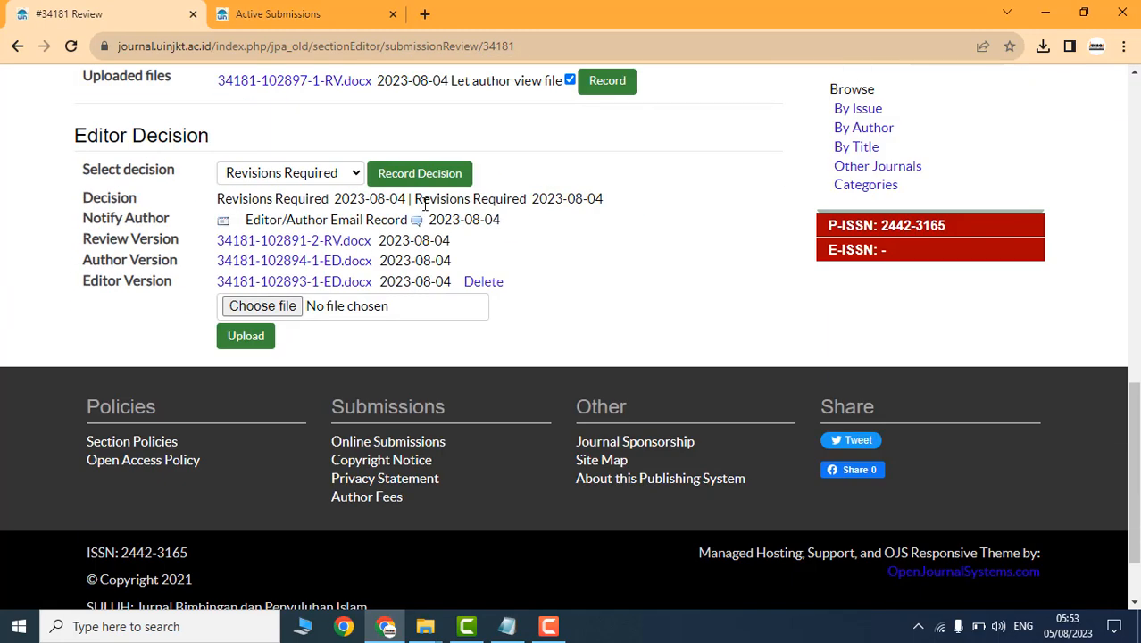
left_click_drag(416, 197, 613, 208)
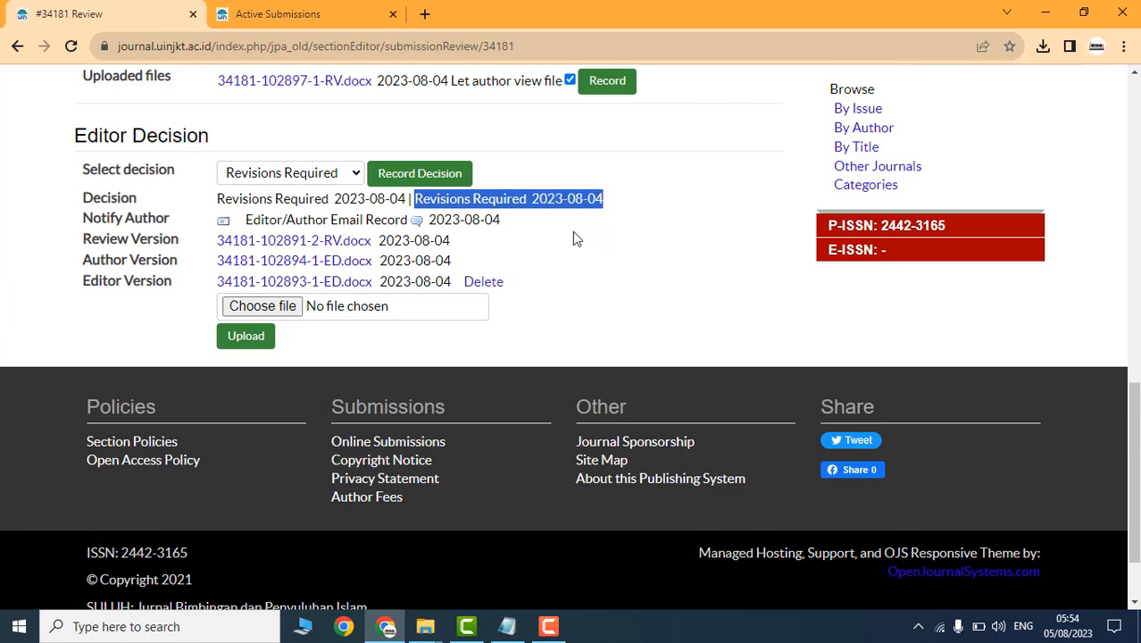
left_click_drag(385, 199, 222, 216)
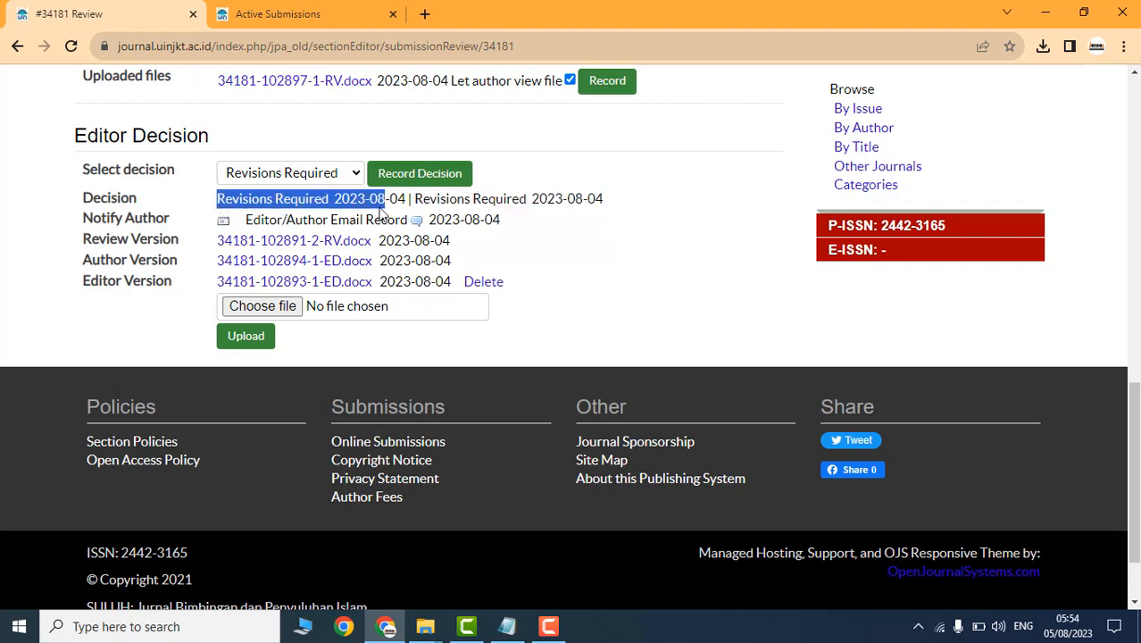
left_click_drag(416, 198, 610, 200)
left_click(610, 199)
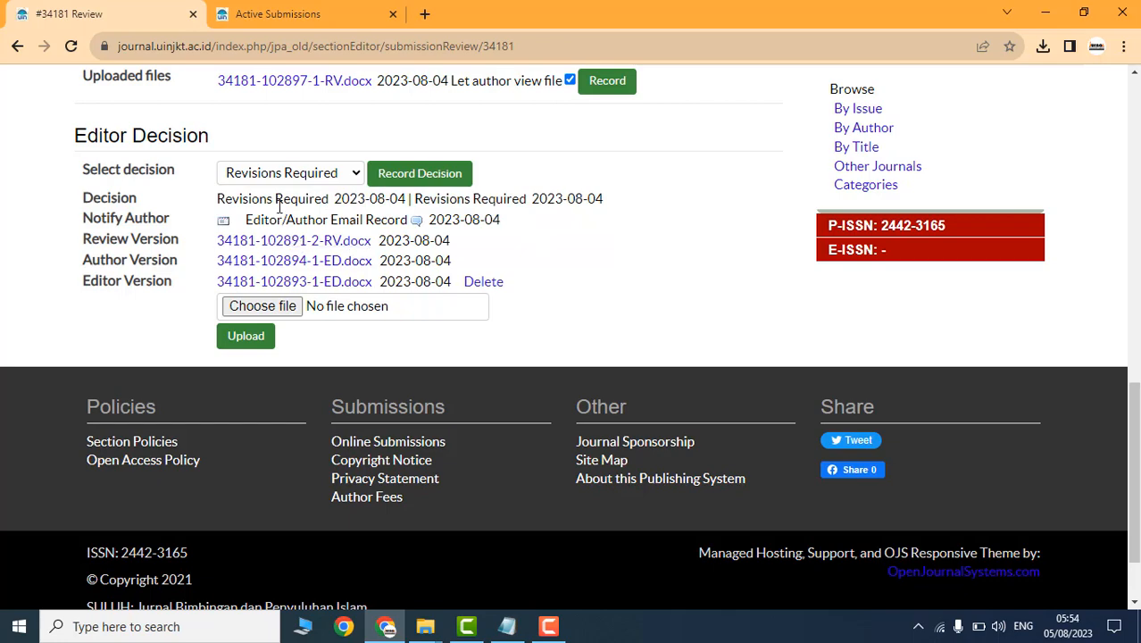
Step: Start the Notify Author email and import Reviewer A's peer review comments into it
left_click(223, 221)
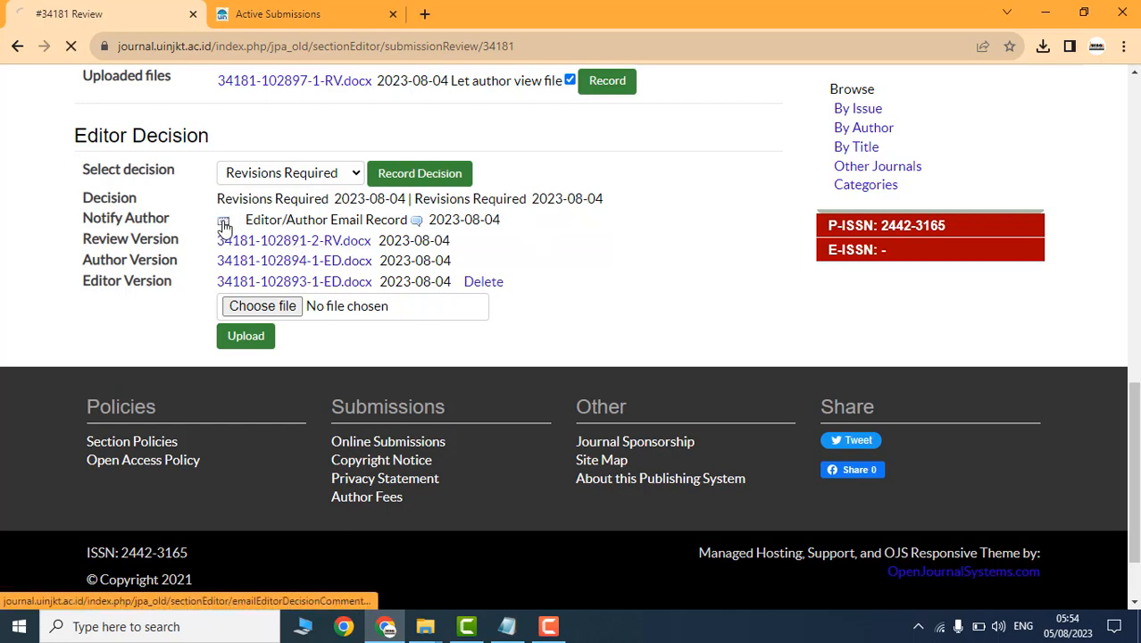
scroll(303, 321, "down", 5)
scroll(326, 332, "down", 2)
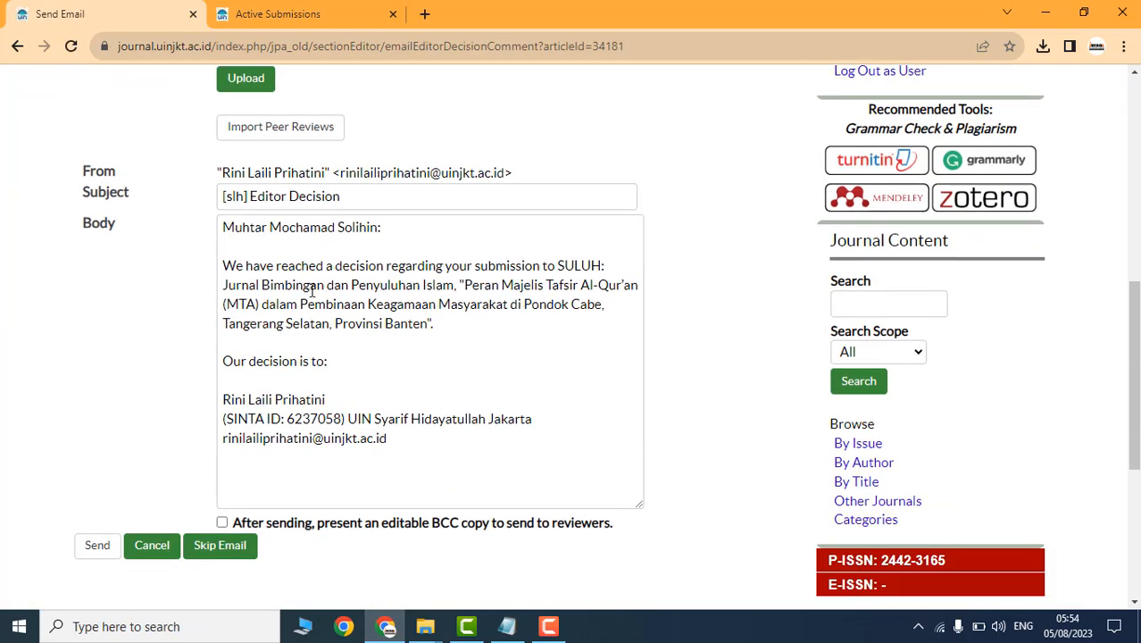
left_click(265, 131)
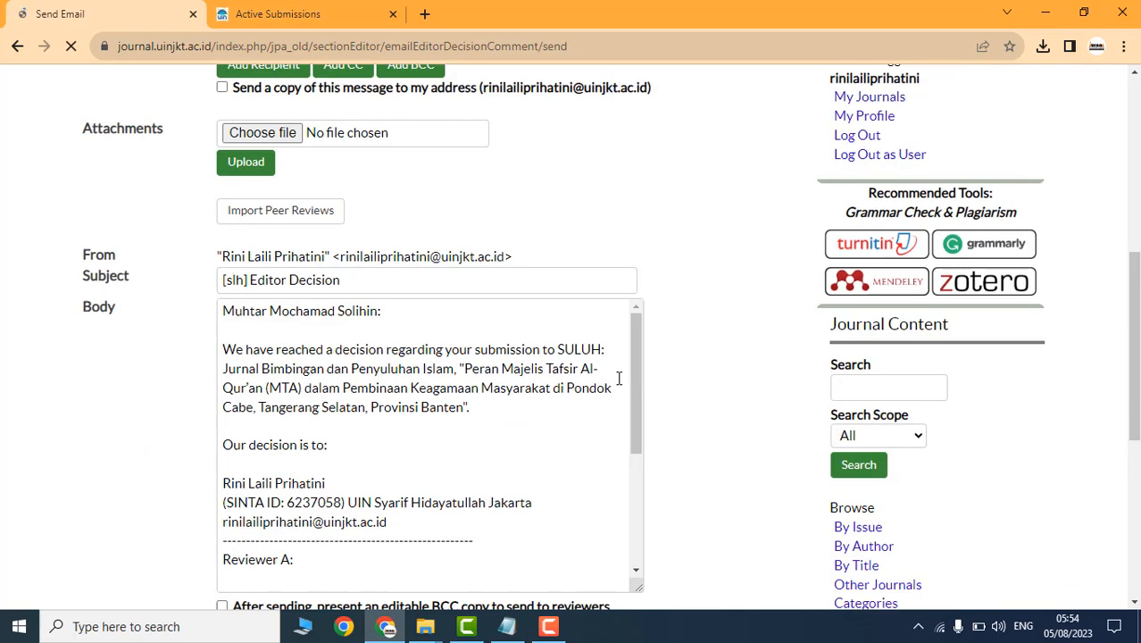
scroll(619, 379, "down", 2)
left_click_drag(276, 417, 380, 479)
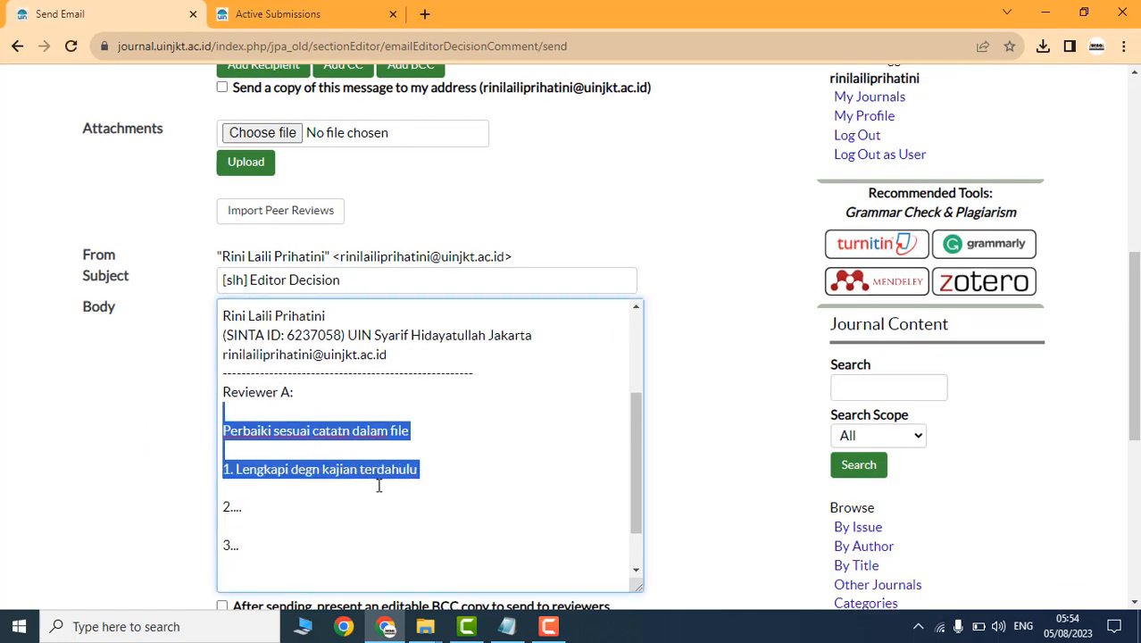
scroll(379, 486, "down", 1)
left_click(319, 458)
scroll(319, 460, "down", 2)
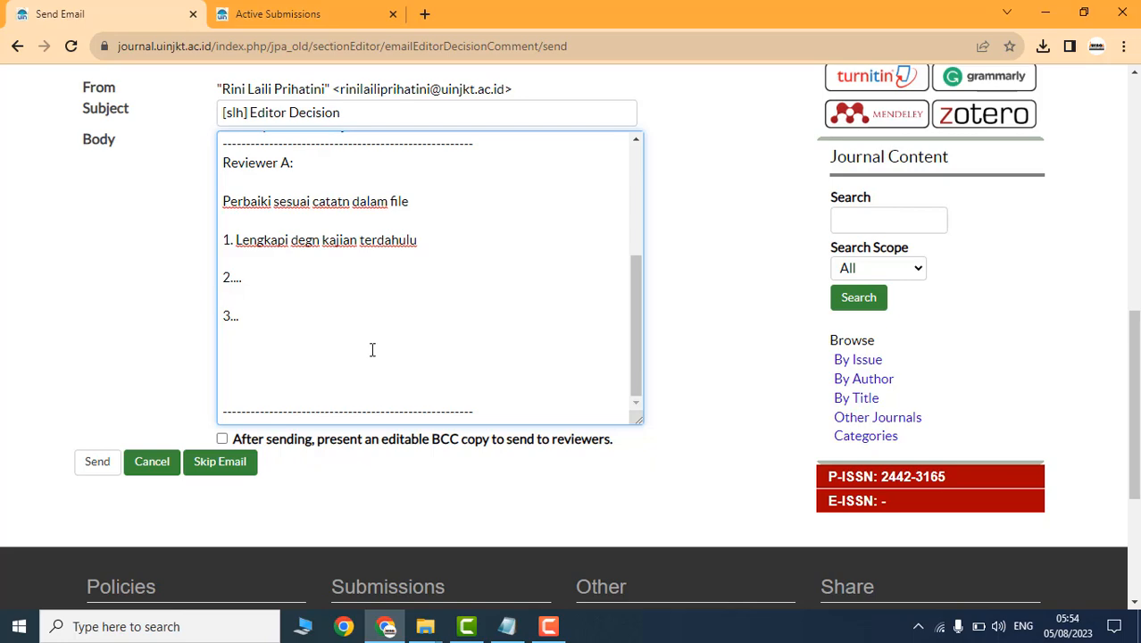
left_click_drag(373, 350, 224, 188)
scroll(365, 286, "up", 3)
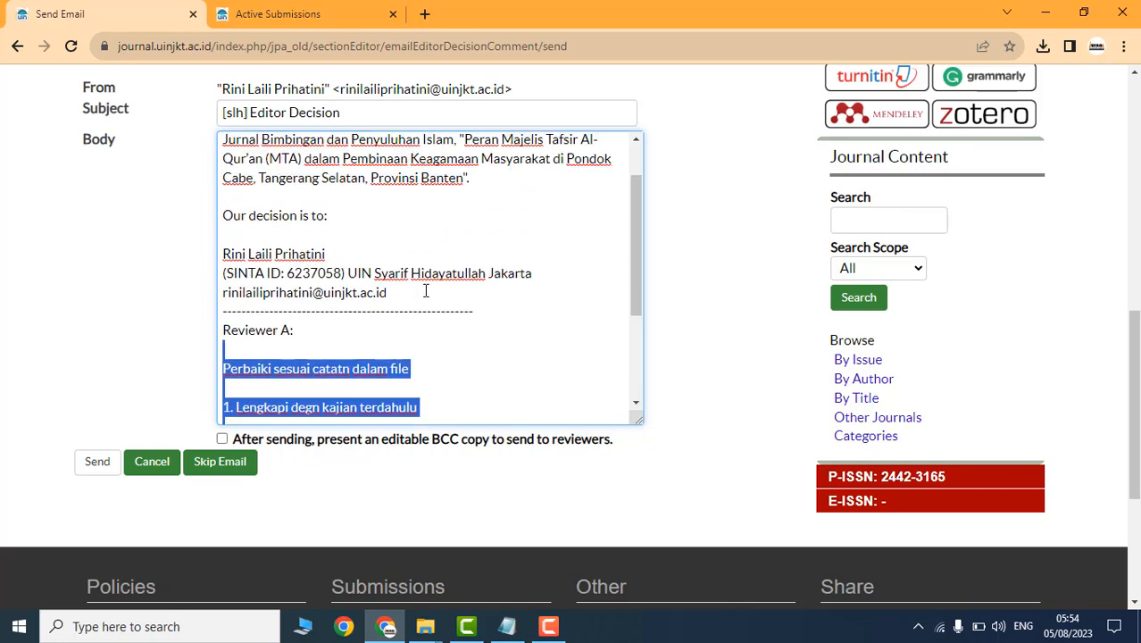
scroll(434, 293, "down", 5)
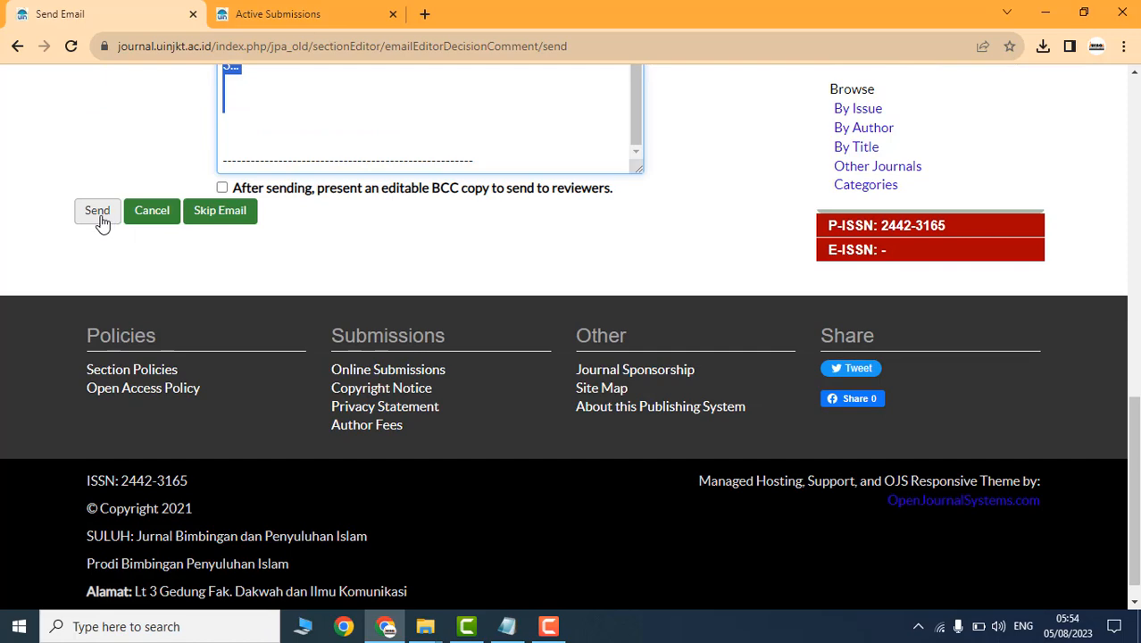
Step: Send the decision email to the author and log out of the section editor account
left_click(98, 215)
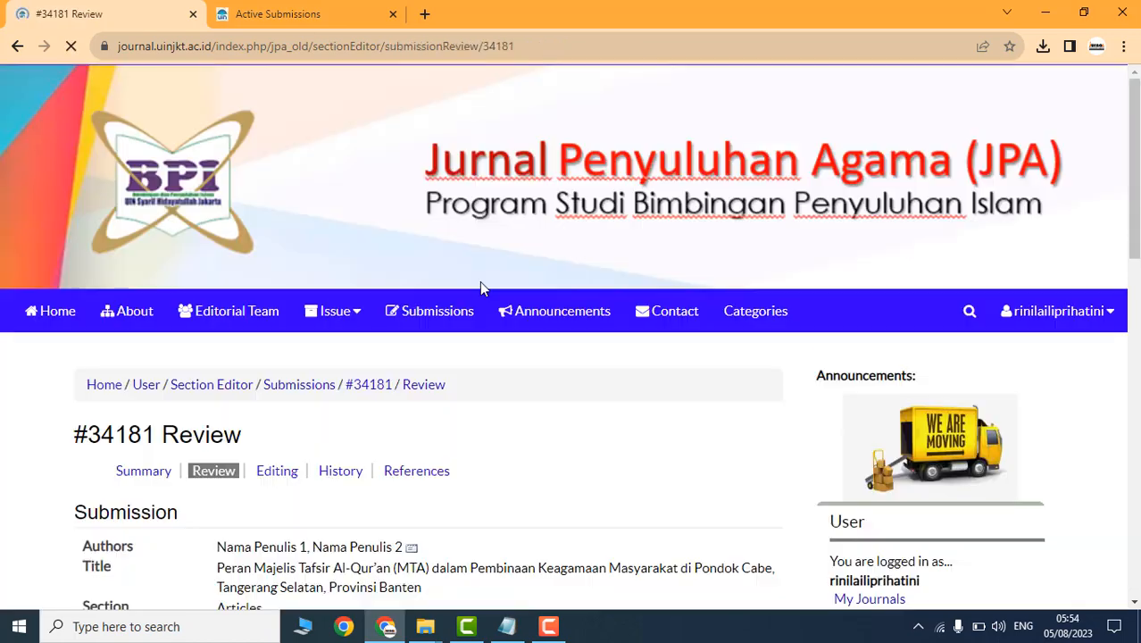
scroll(500, 375, "down", 8)
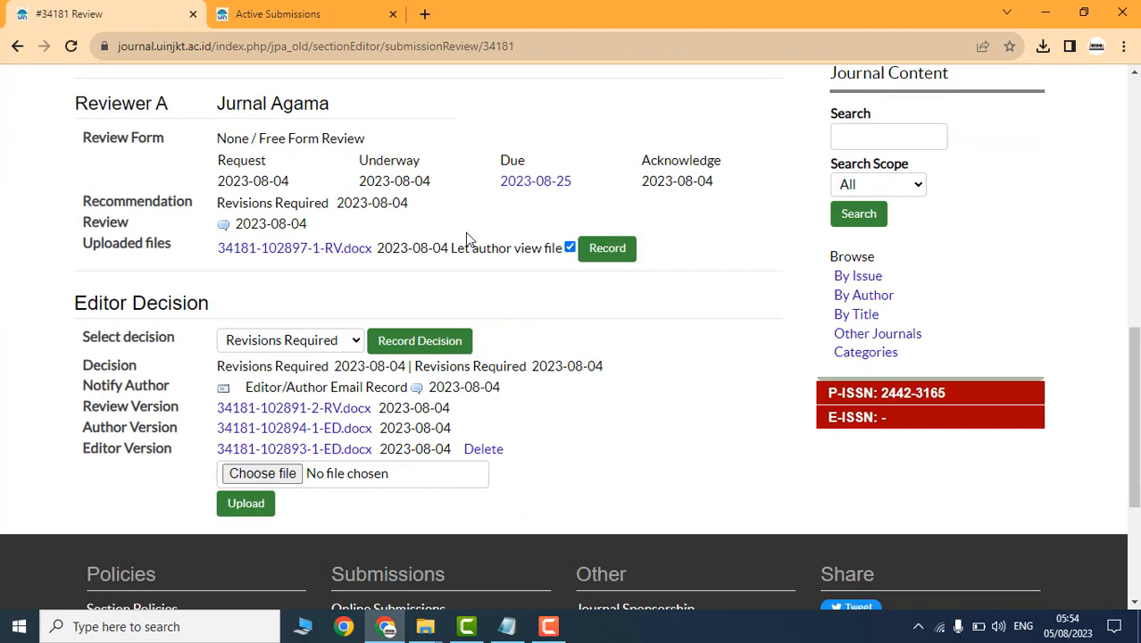
scroll(701, 388, "up", 5)
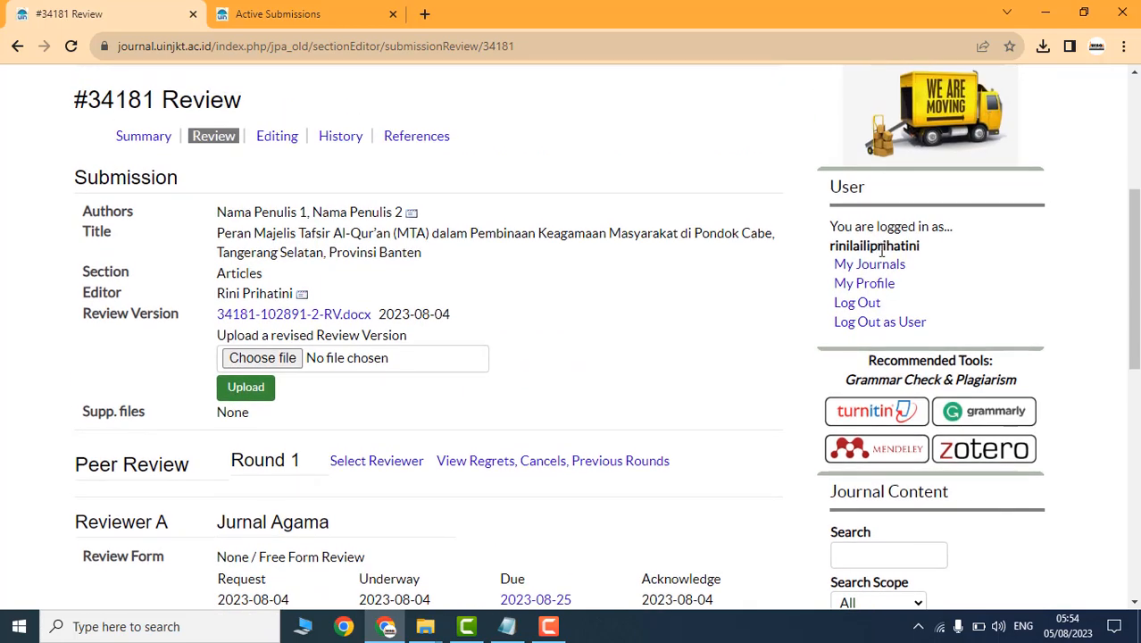
left_click(865, 325)
scroll(534, 356, "down", 5)
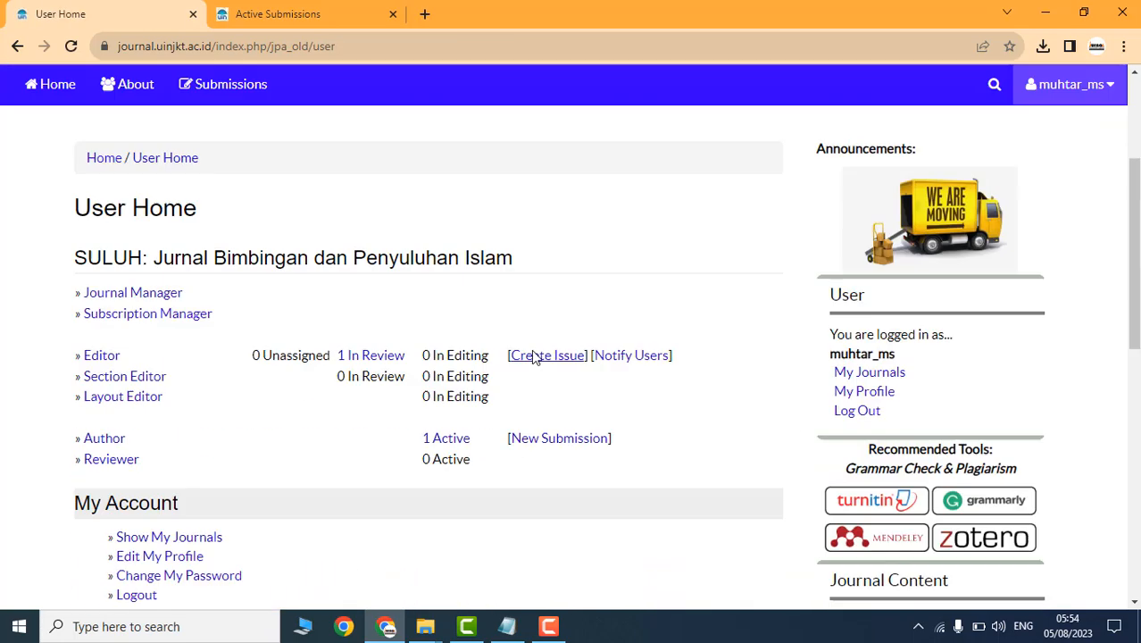
Step: Open submission #34181's summary from the author's active submissions
left_click(448, 247)
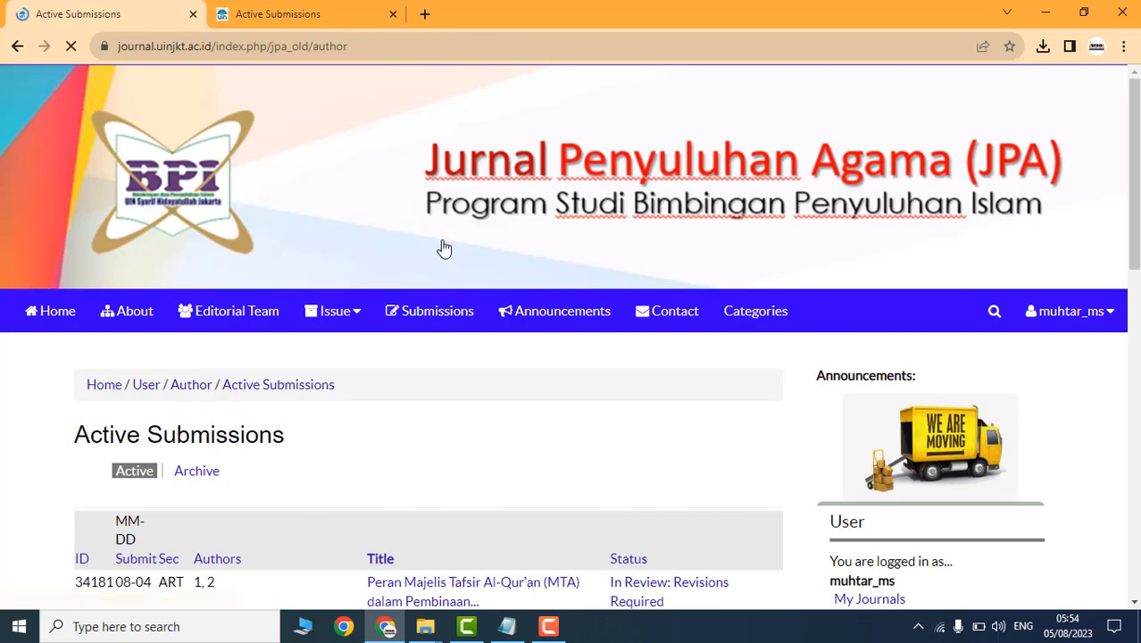
scroll(458, 273, "down", 4)
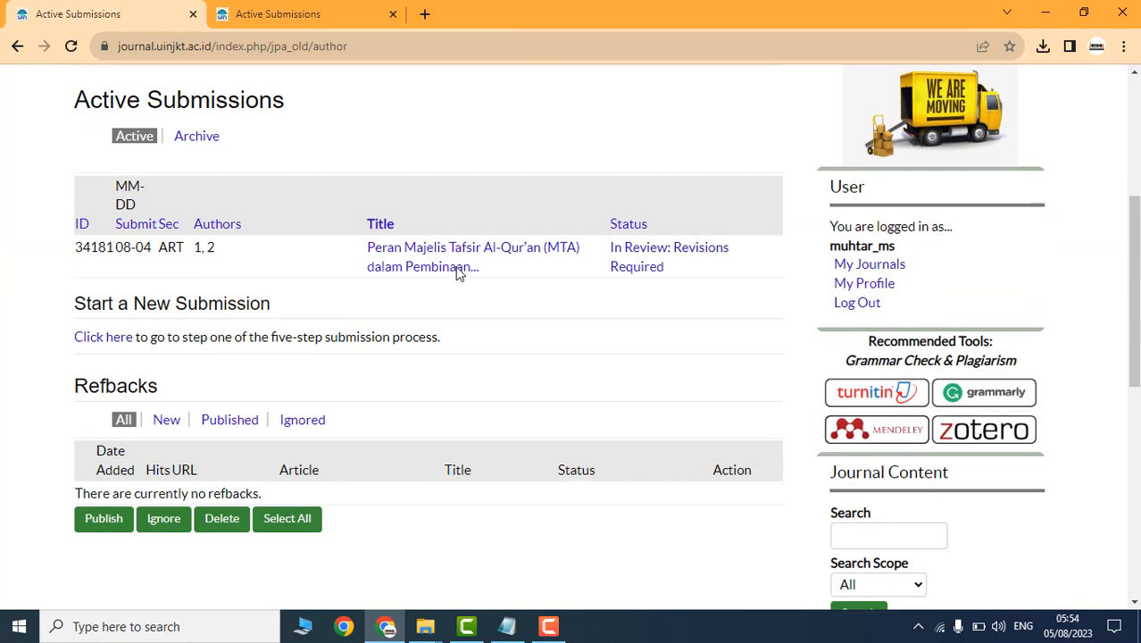
left_click(379, 266)
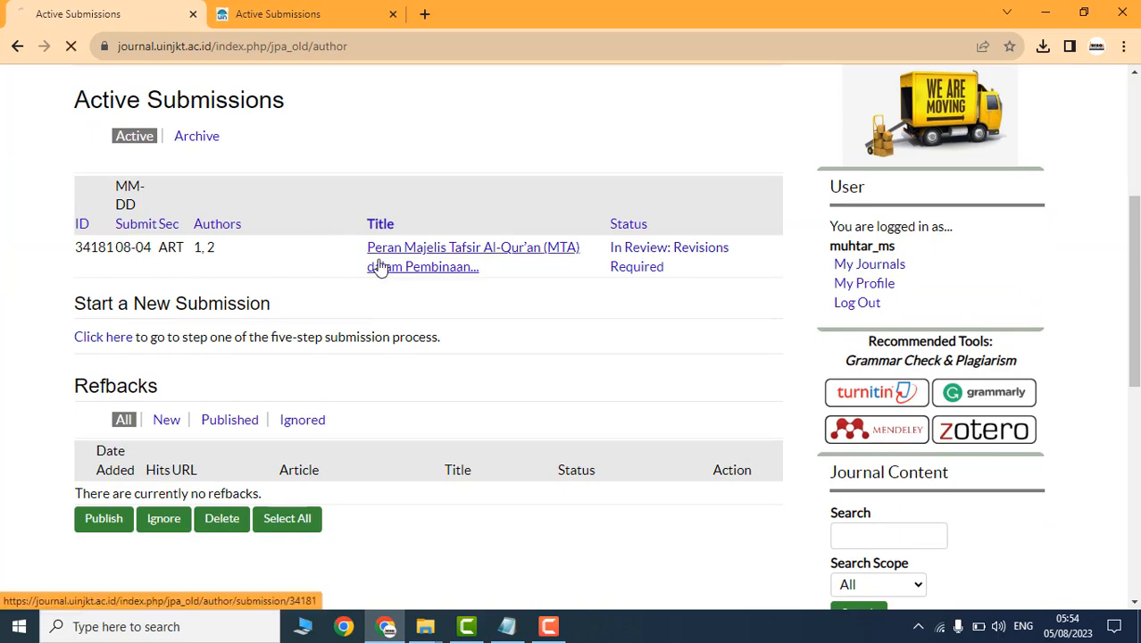
scroll(464, 379, "down", 8)
scroll(407, 385, "down", 3)
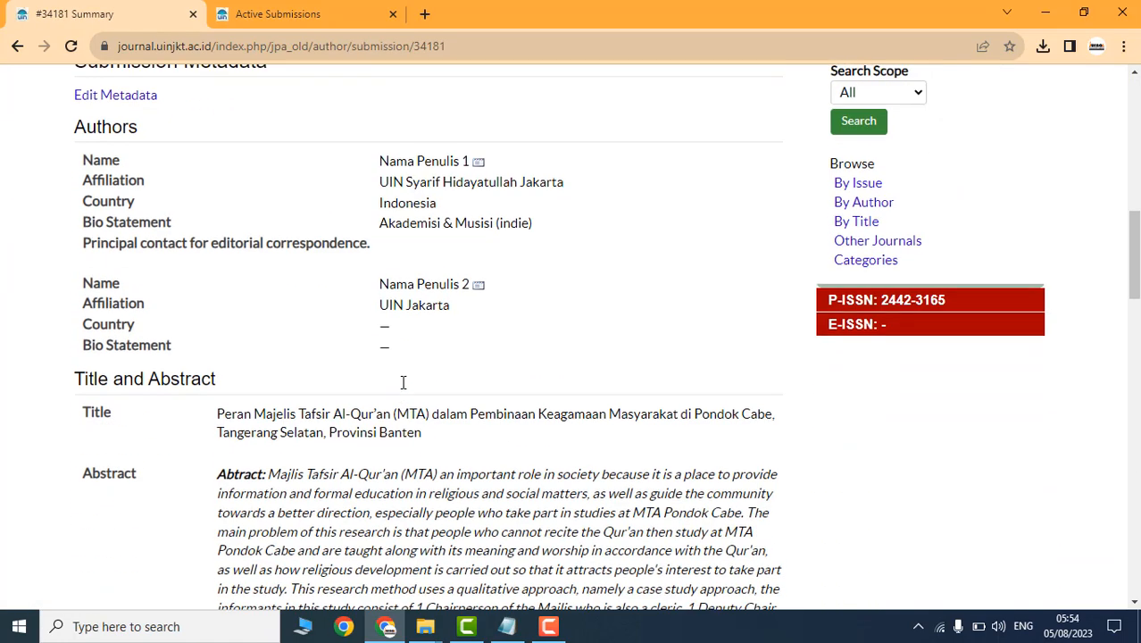
scroll(255, 319, "up", 3)
scroll(255, 331, "down", 3)
scroll(257, 339, "down", 8)
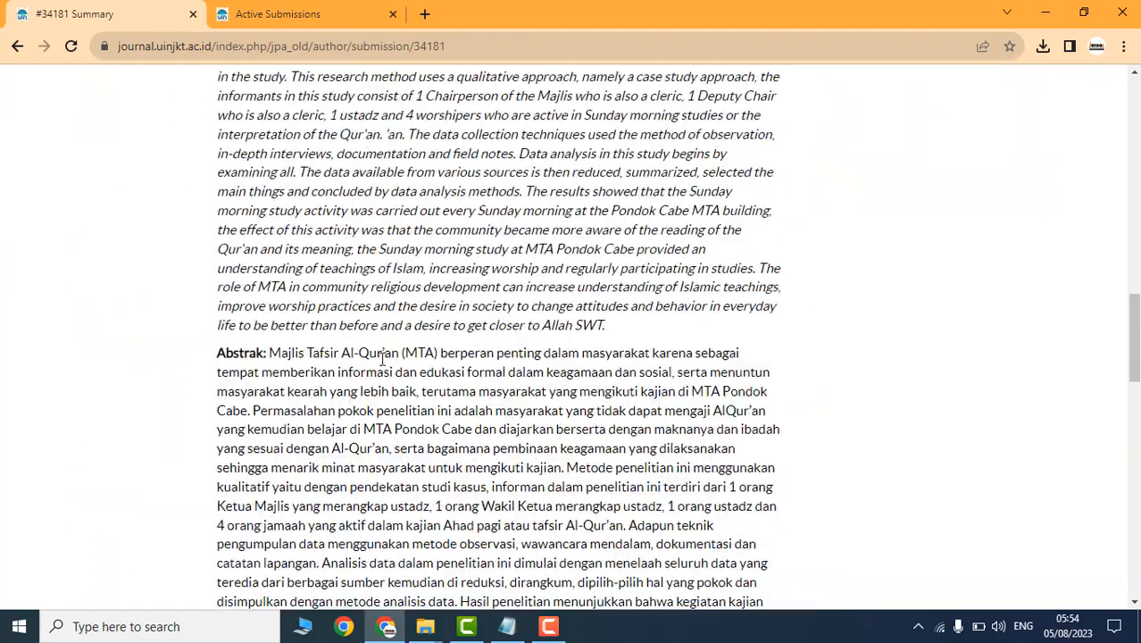
scroll(536, 366, "up", 12)
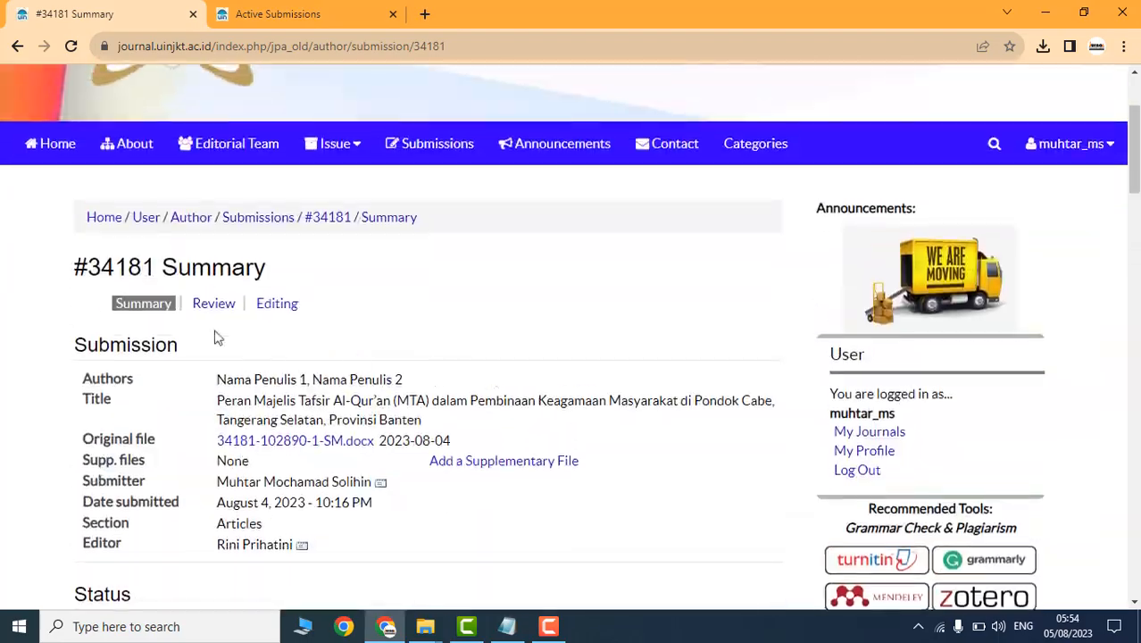
left_click(213, 302)
scroll(429, 388, "down", 3)
scroll(429, 388, "down", 5)
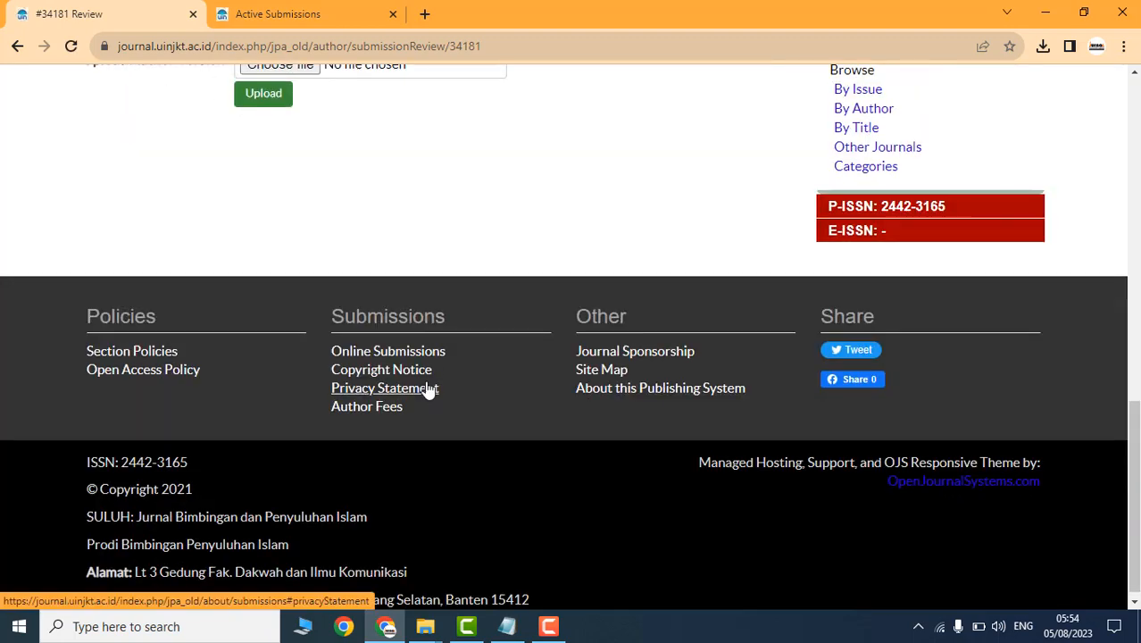
scroll(425, 382, "up", 4)
scroll(134, 223, "up", 1)
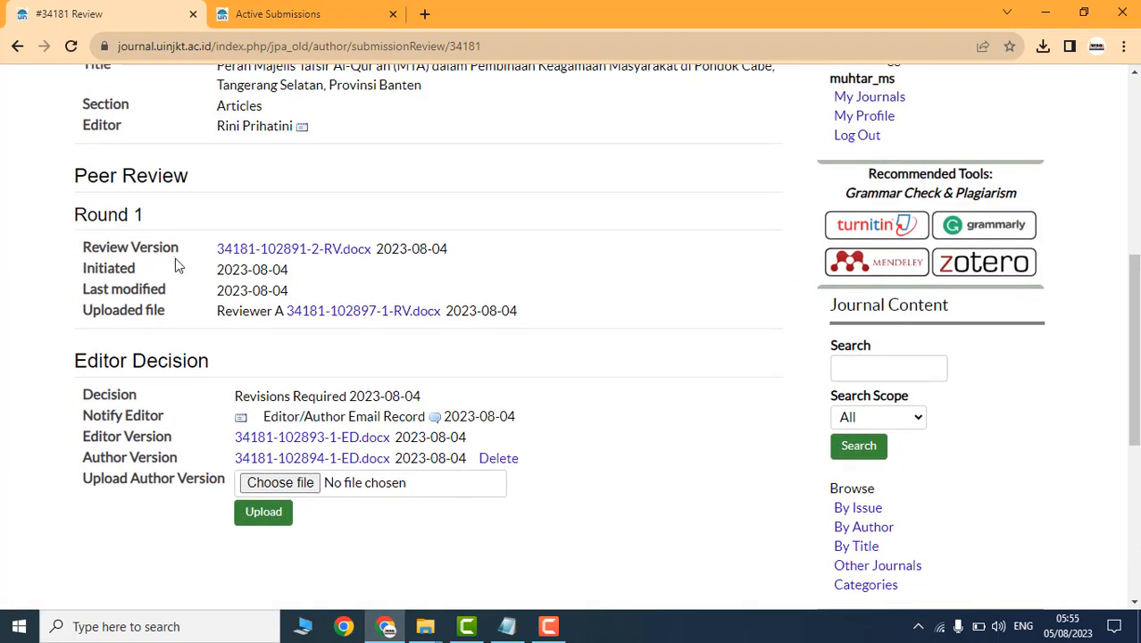
left_click_drag(87, 311, 205, 314)
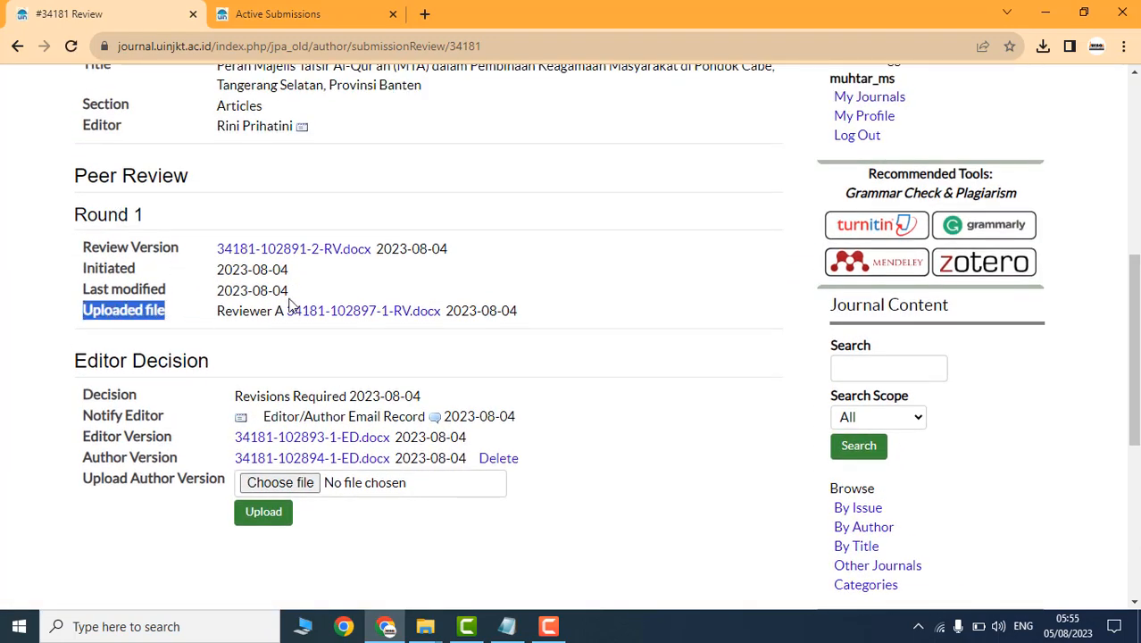
left_click(383, 313)
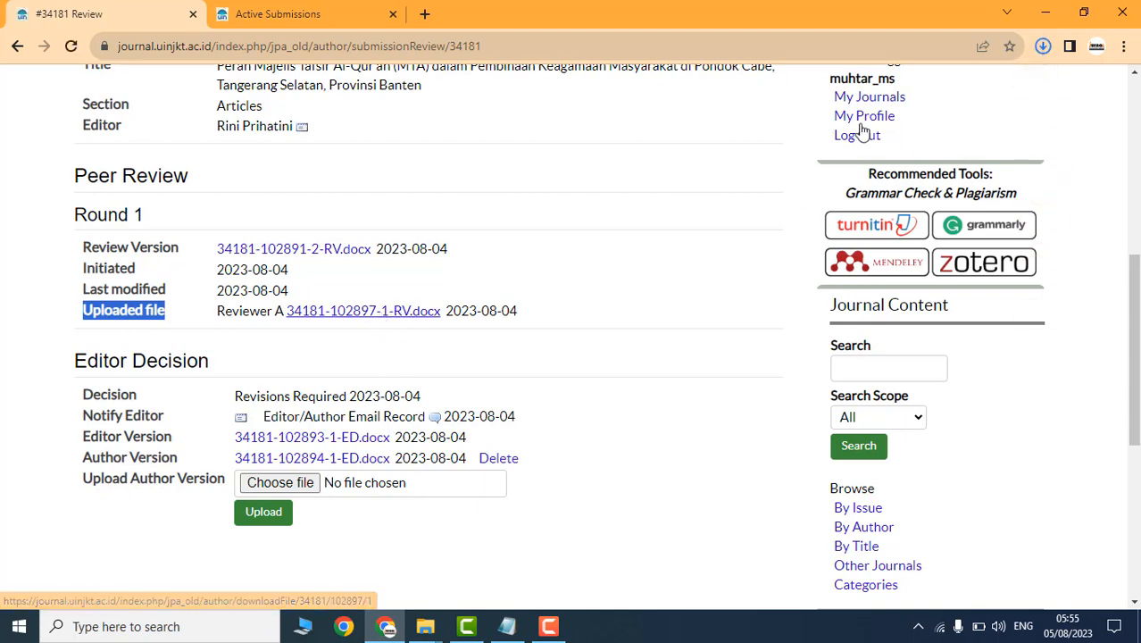
left_click(1042, 48)
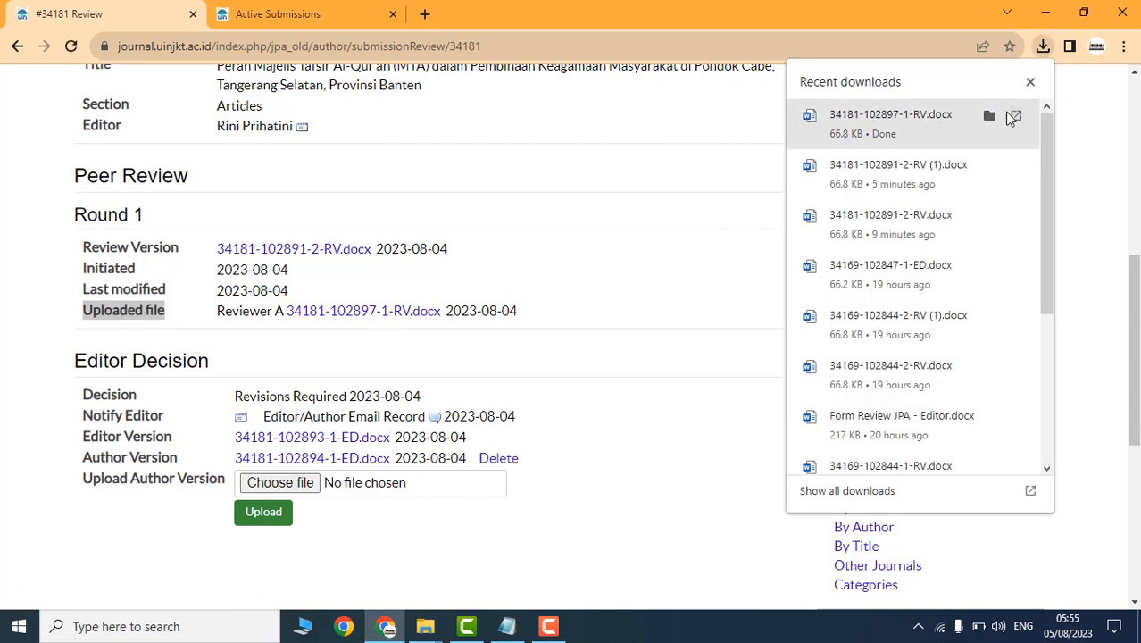
left_click(980, 117)
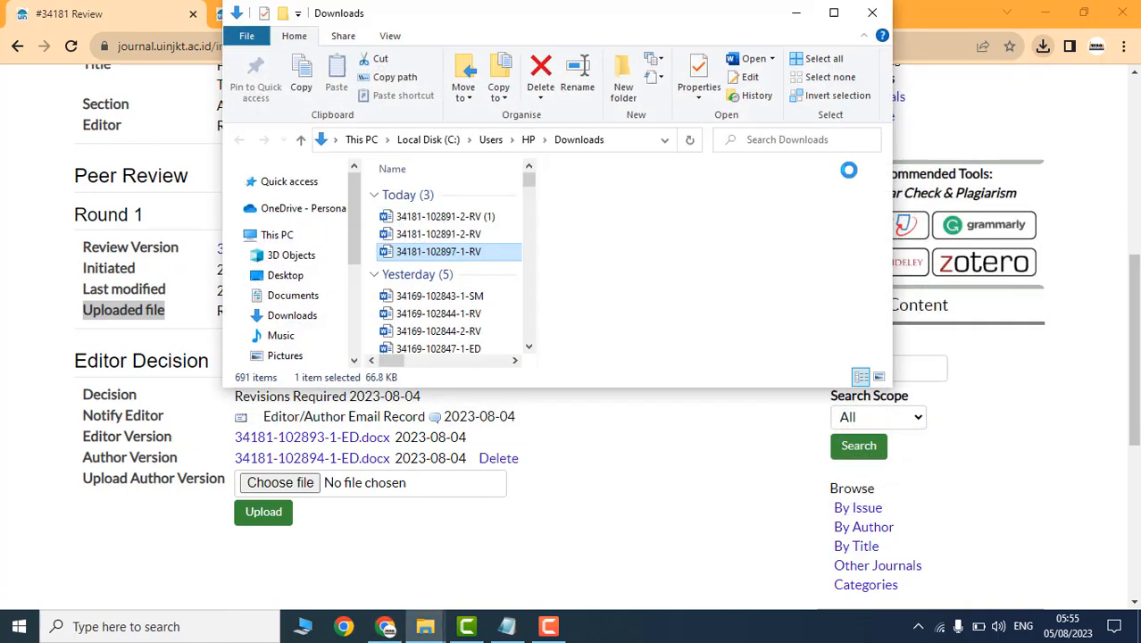
right_click(438, 256)
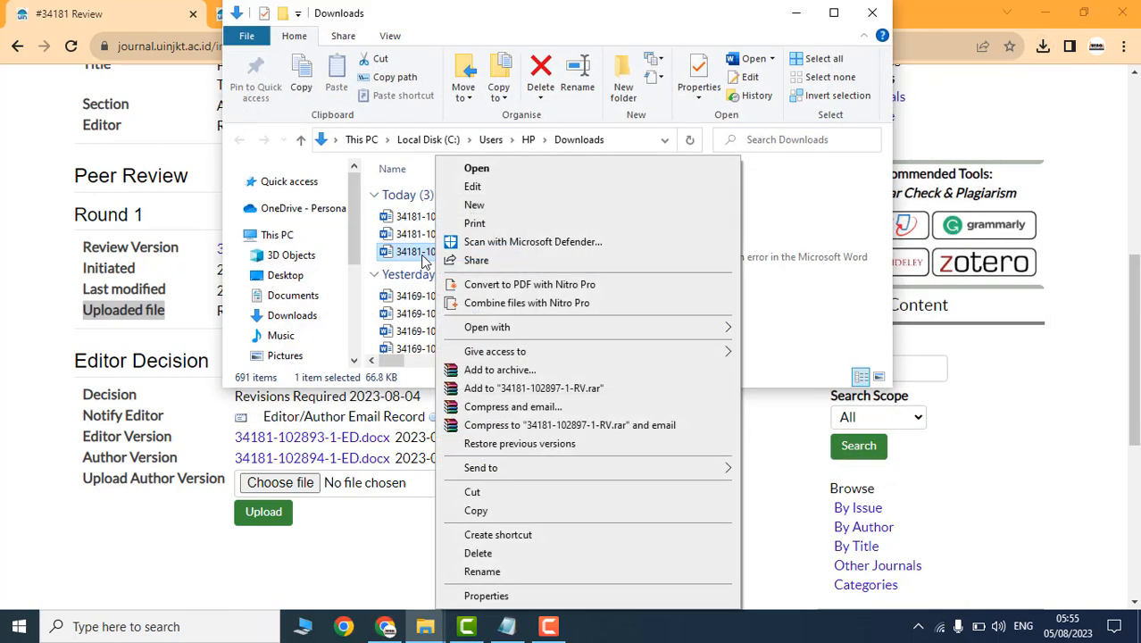
key("m")
left_click(860, 16)
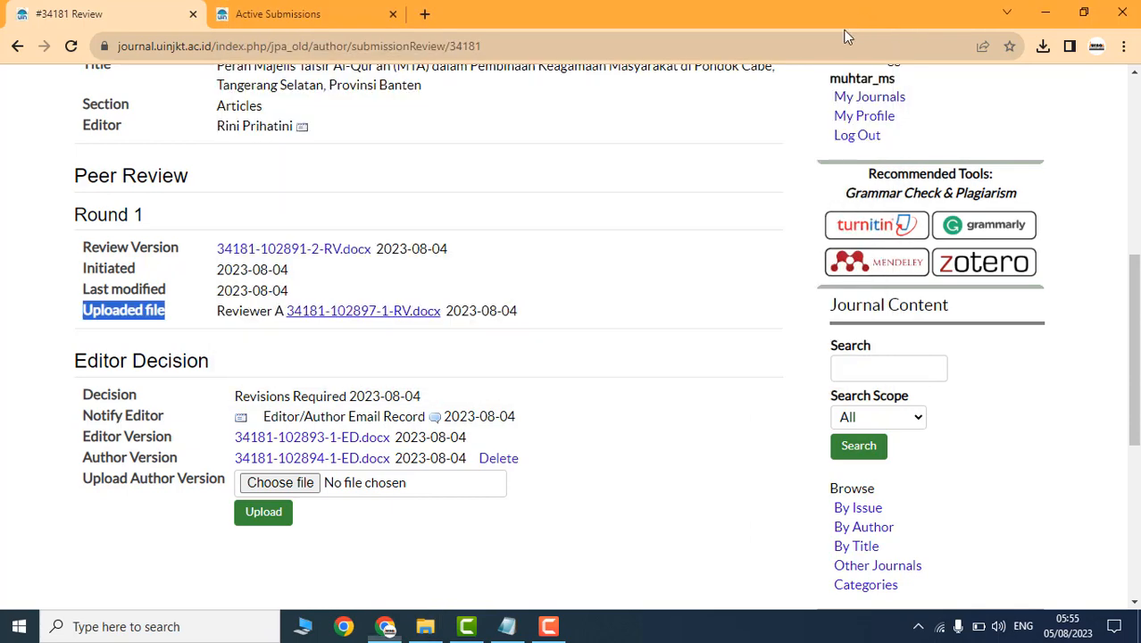
left_click(284, 485)
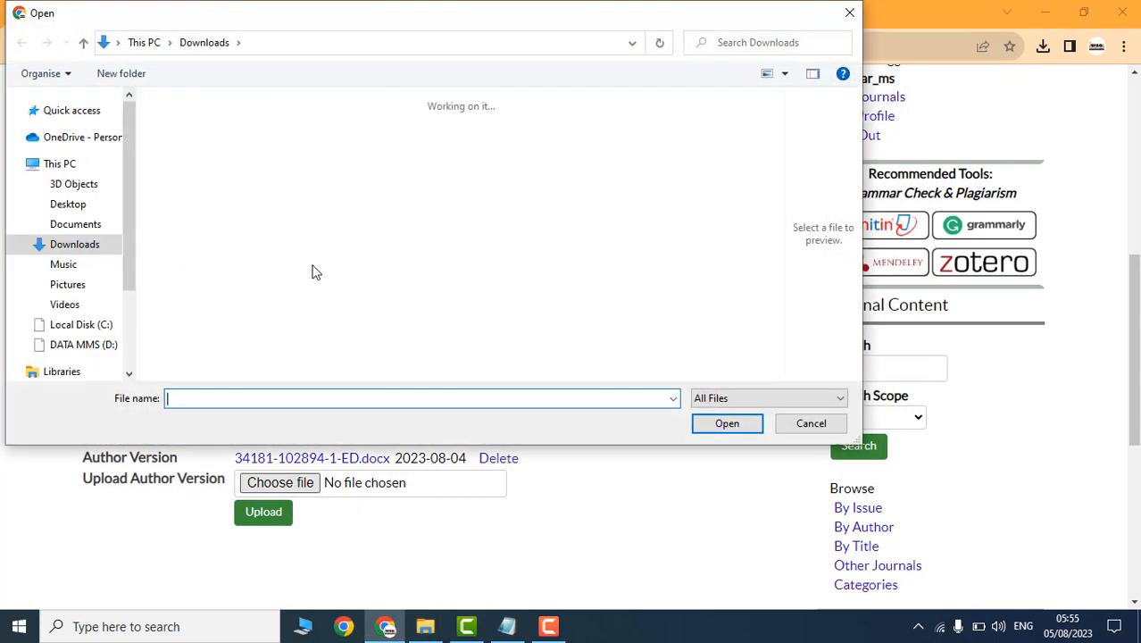
left_click(205, 174)
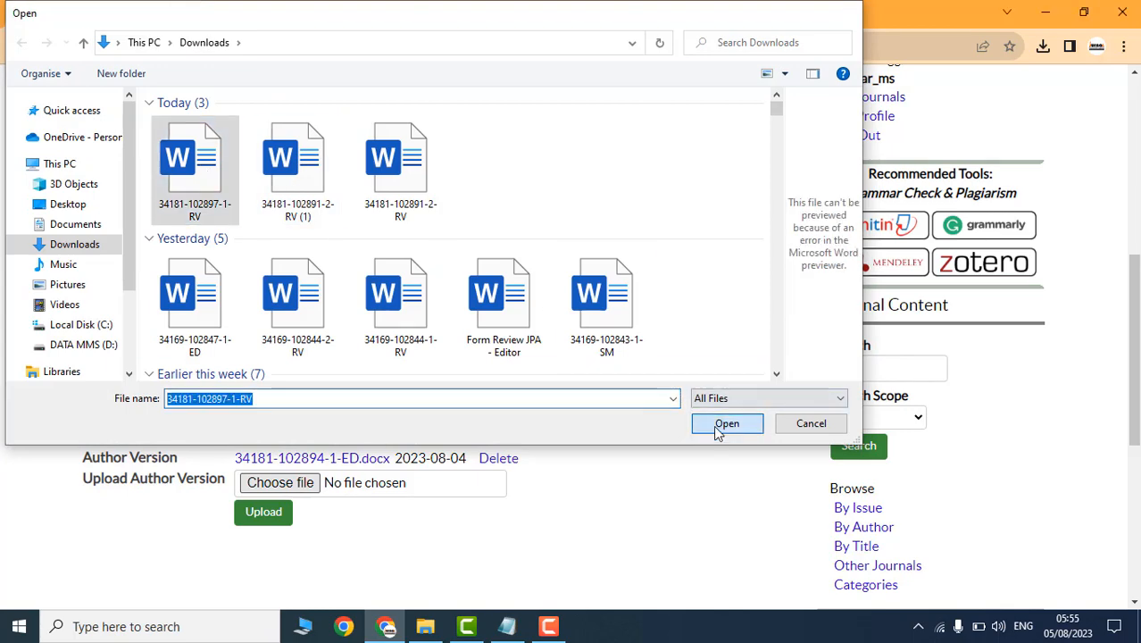
left_click(717, 426)
left_click(264, 514)
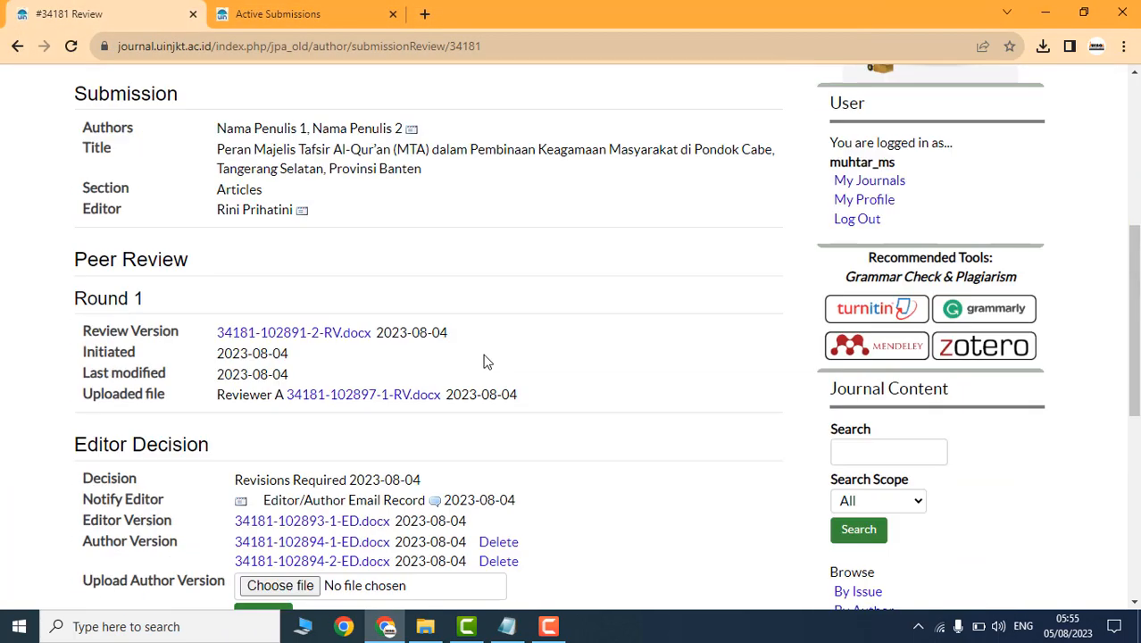
scroll(518, 362, "down", 4)
key("alt+Left")
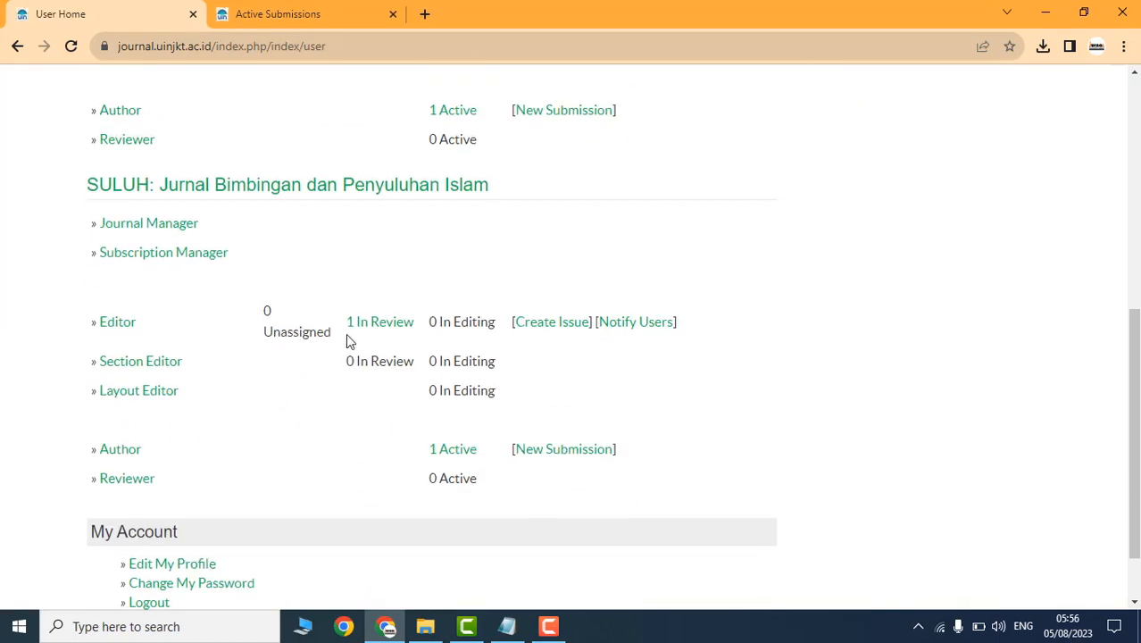
Step: Open submission #34181 from the editor's In Review list and check the new author version
left_click(374, 325)
scroll(340, 357, "down", 5)
left_click(340, 266)
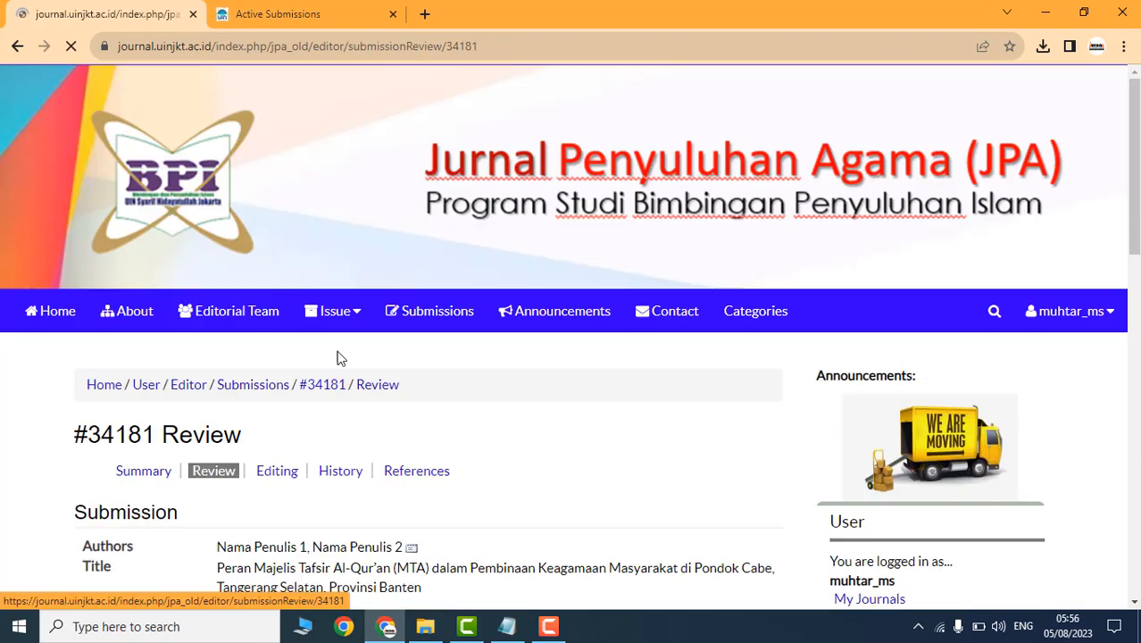
scroll(339, 359, "down", 9)
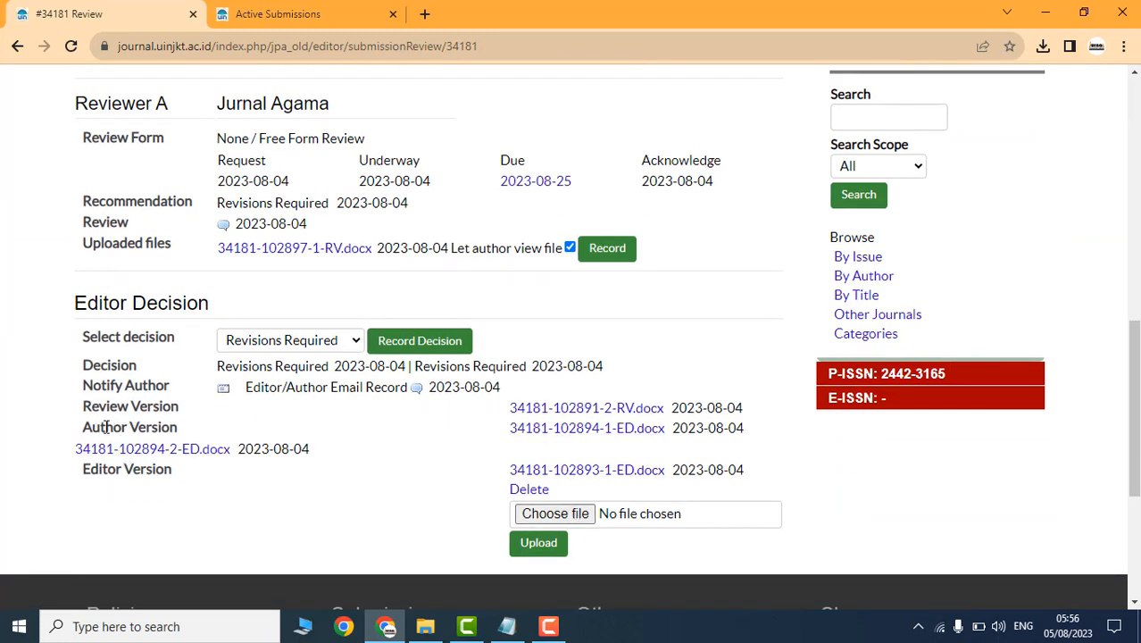
left_click_drag(92, 427, 153, 428)
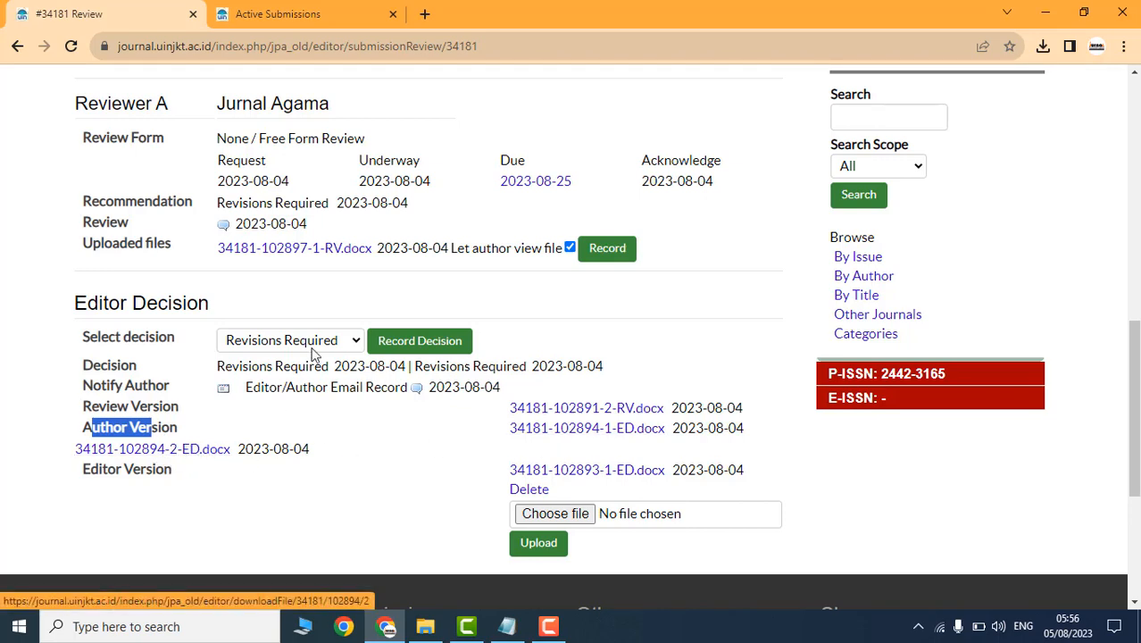
Step: Record Accept Submission as the editor decision and confirm it
left_click(268, 348)
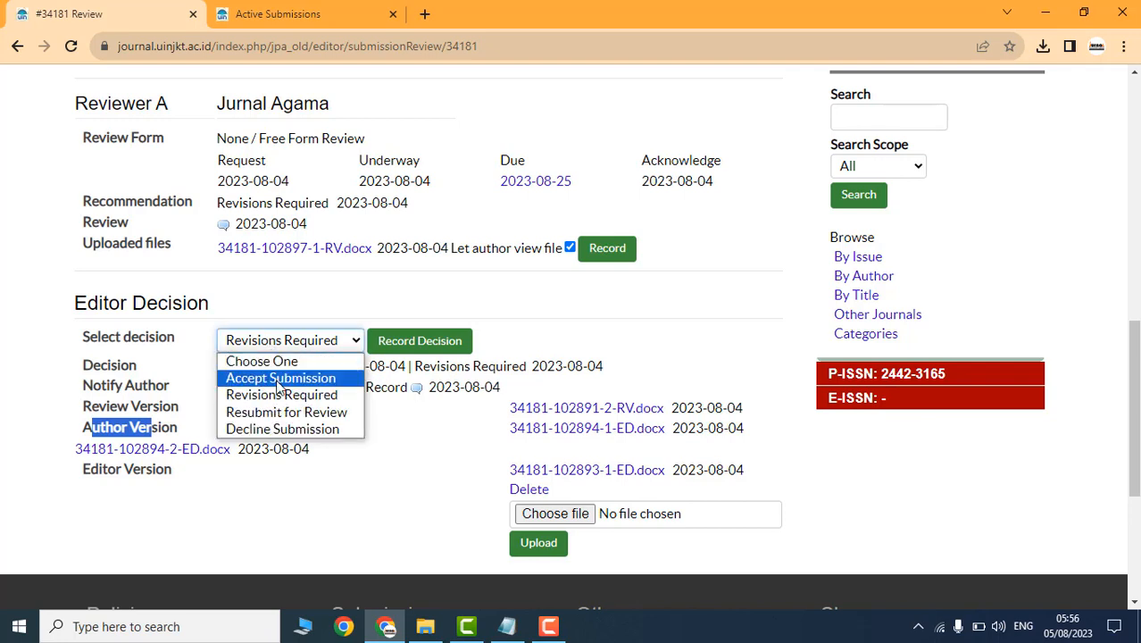
left_click(277, 379)
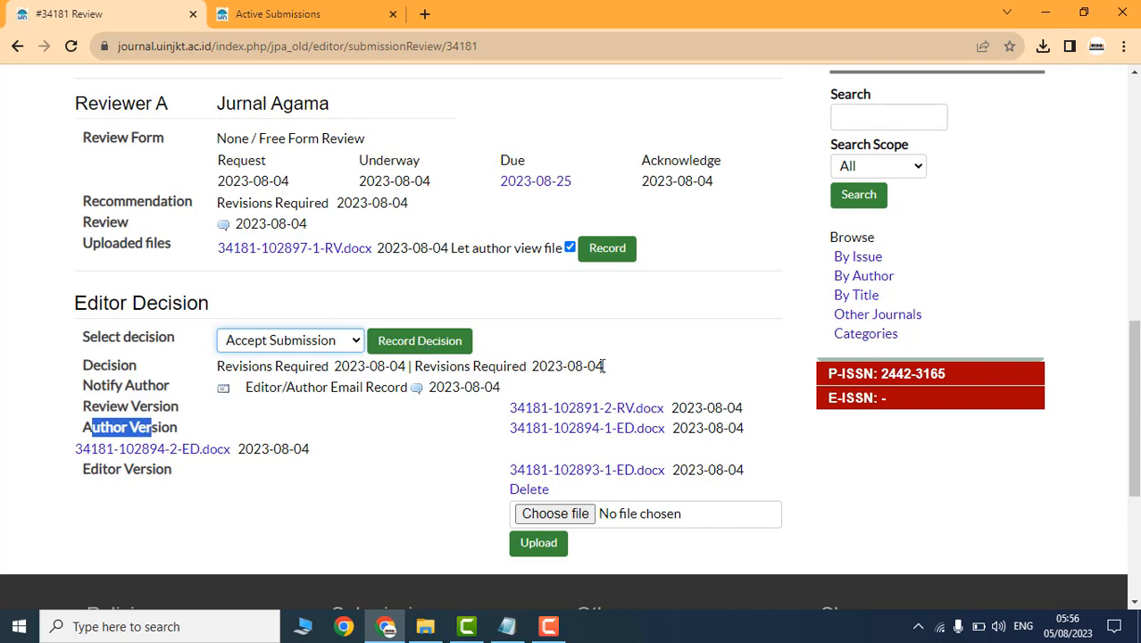
left_click_drag(602, 370, 427, 373)
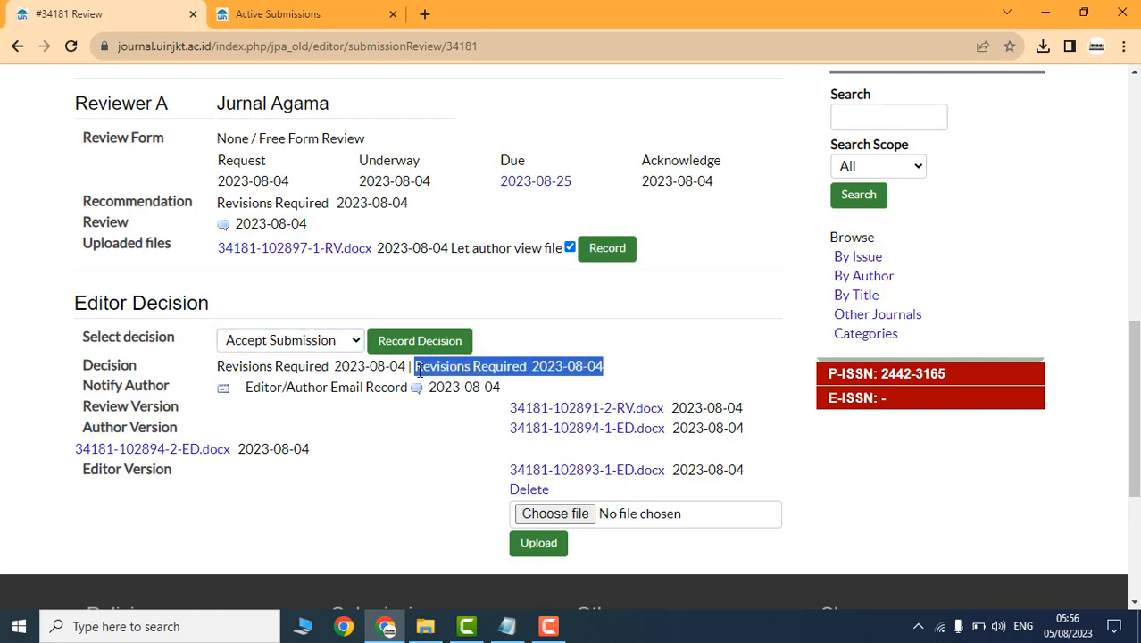
left_click(295, 305)
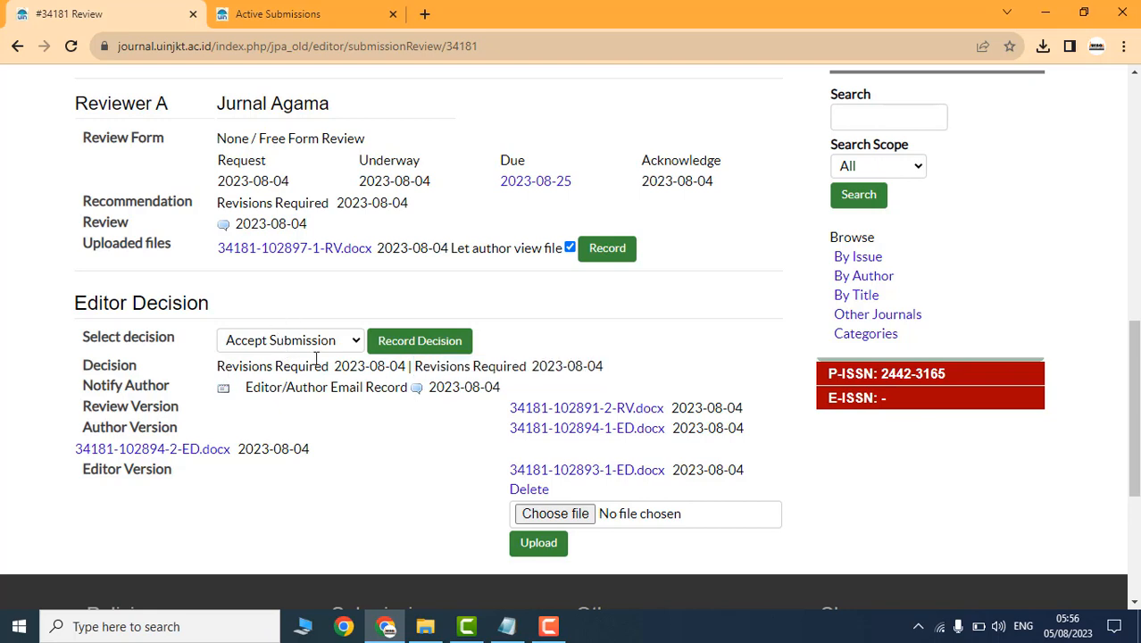
left_click(413, 346)
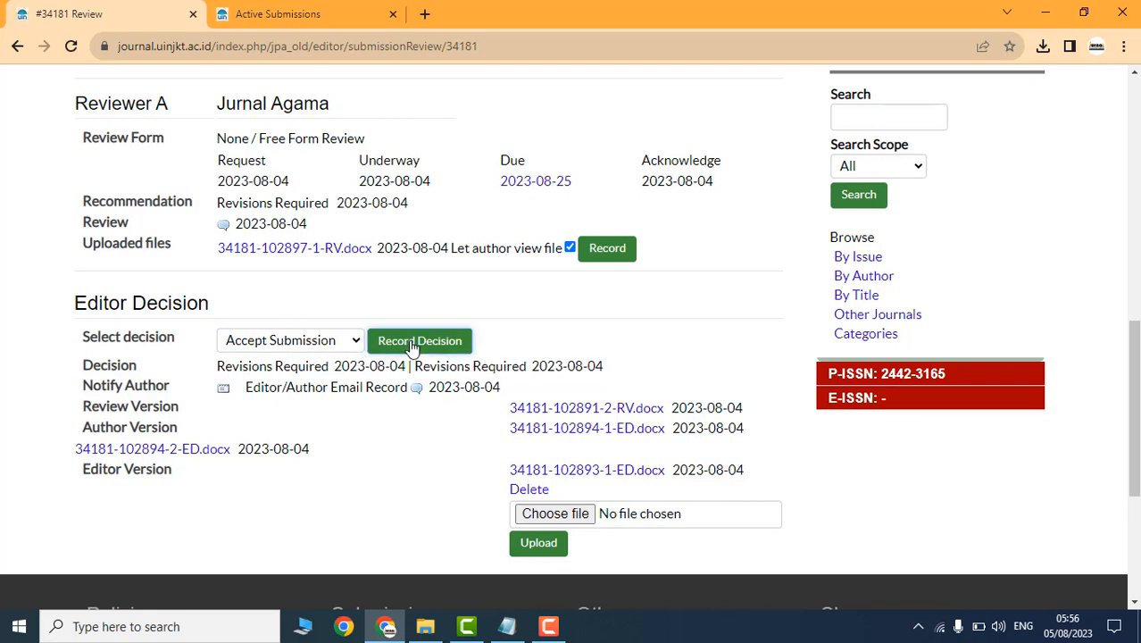
left_click(666, 145)
scroll(358, 375, "down", 10)
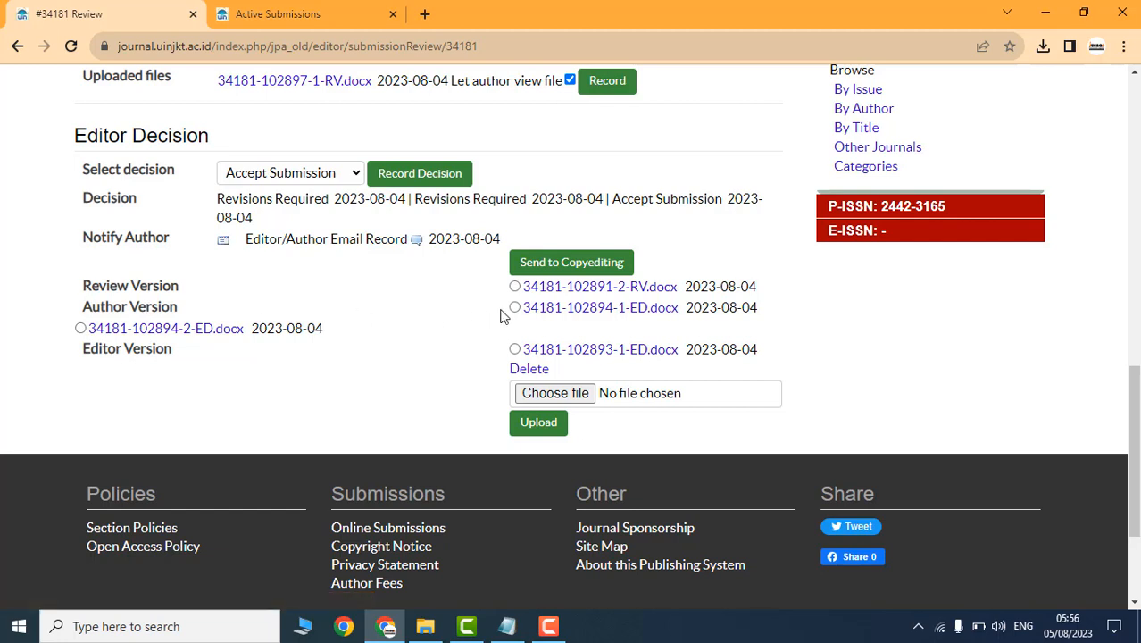
left_click(588, 270)
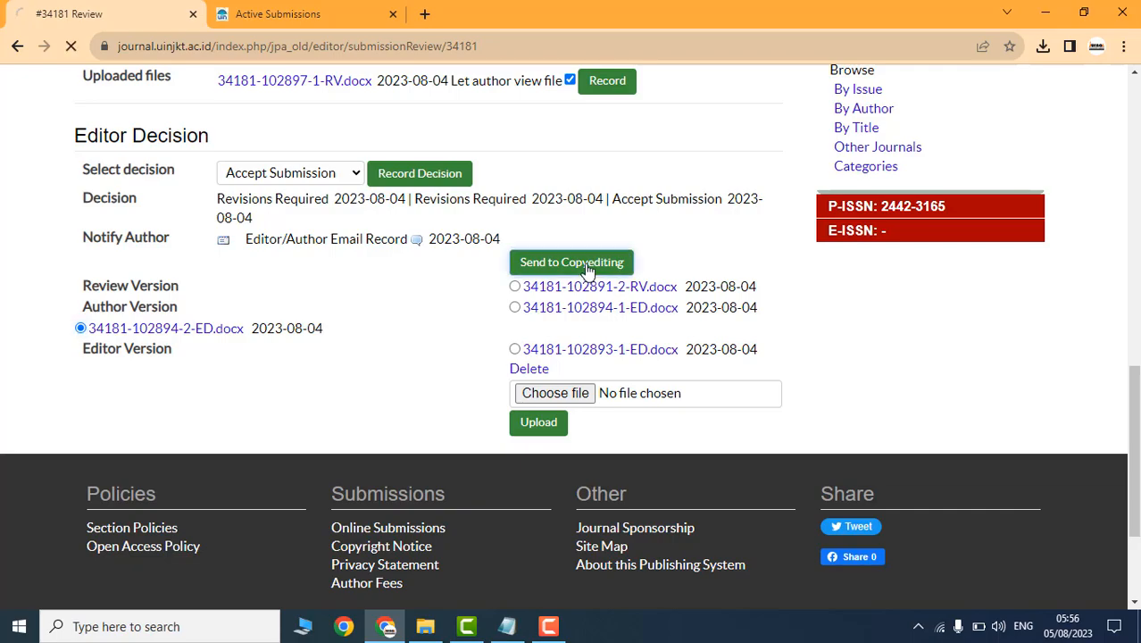
scroll(581, 366, "down", 5)
scroll(581, 367, "down", 5)
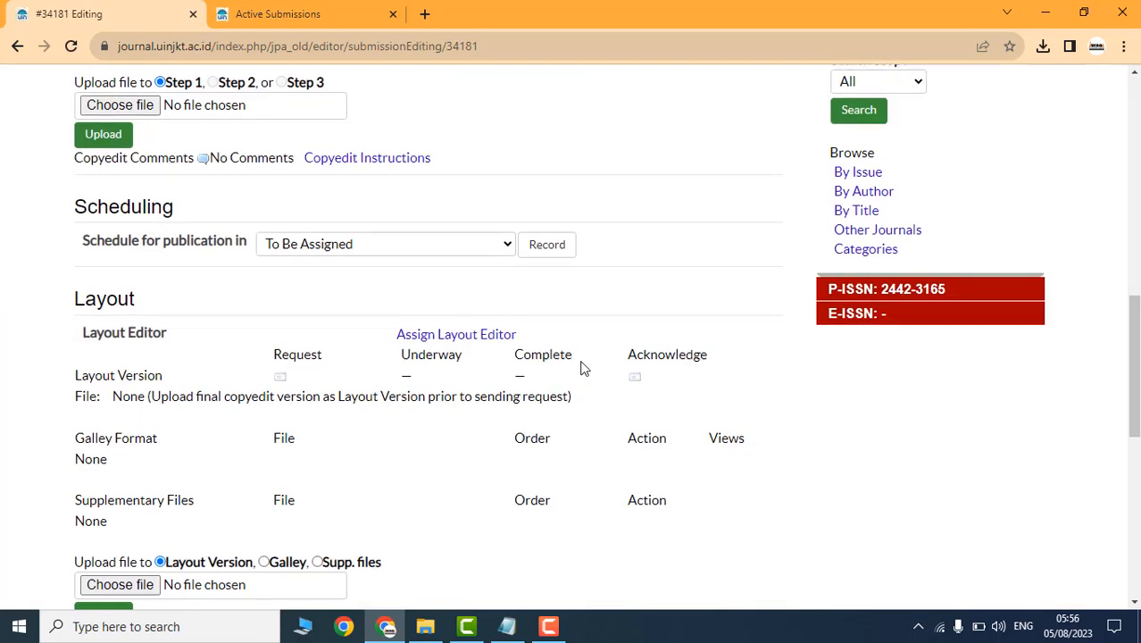
scroll(581, 365, "down", 3)
scroll(597, 361, "up", 6)
scroll(617, 340, "up", 4)
scroll(615, 375, "down", 13)
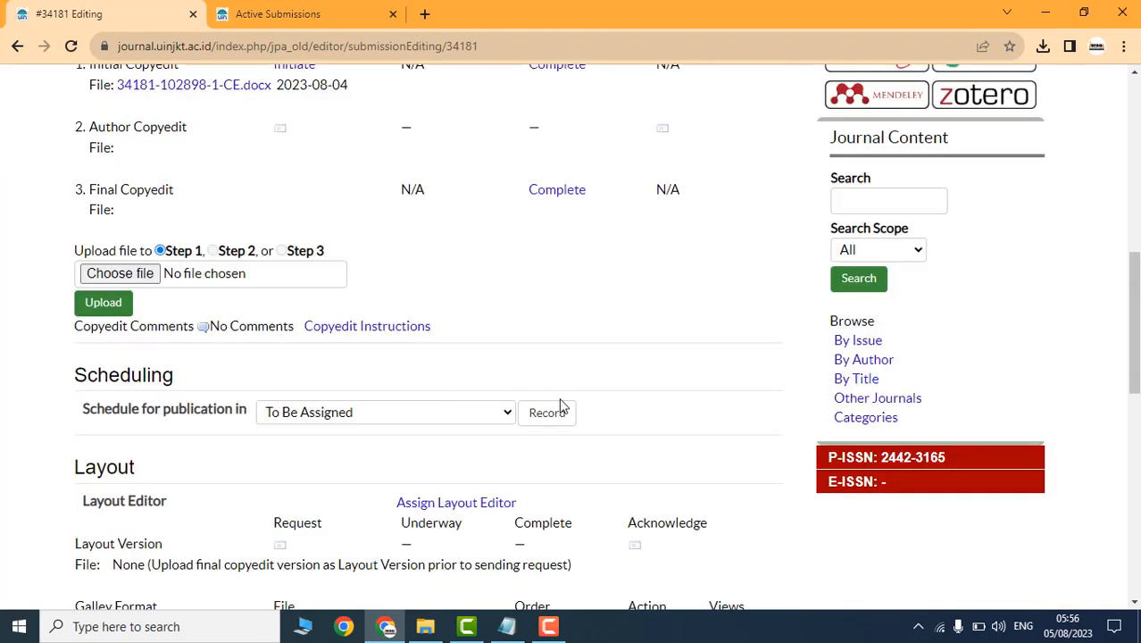
scroll(576, 356, "up", 10)
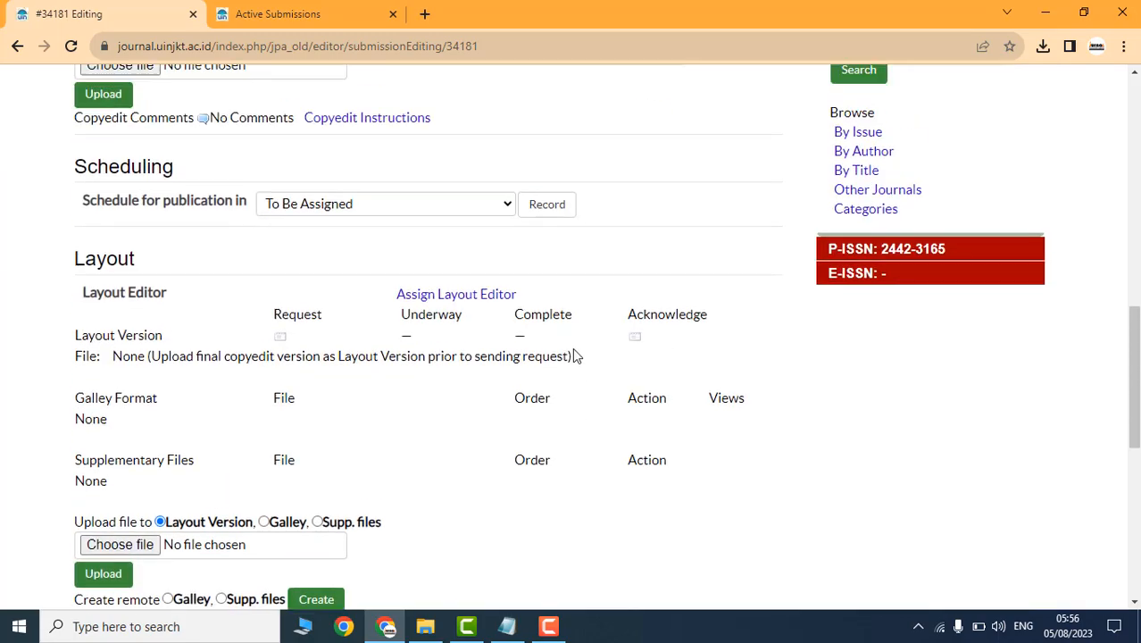
scroll(415, 350, "up", 3)
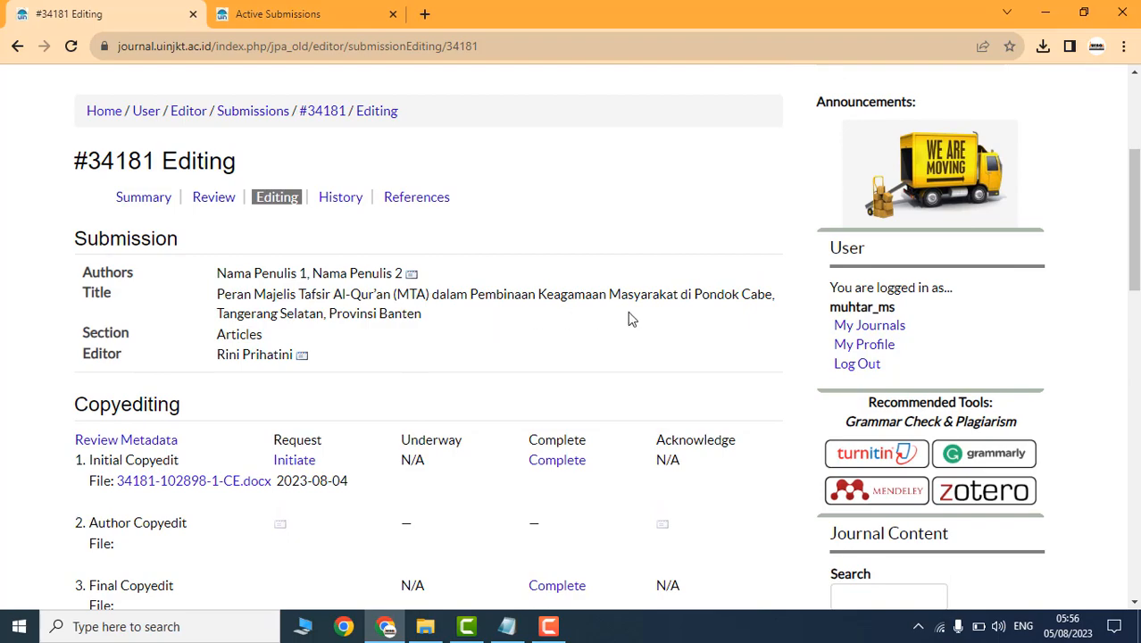
scroll(582, 327, "down", 2)
scroll(386, 370, "down", 3)
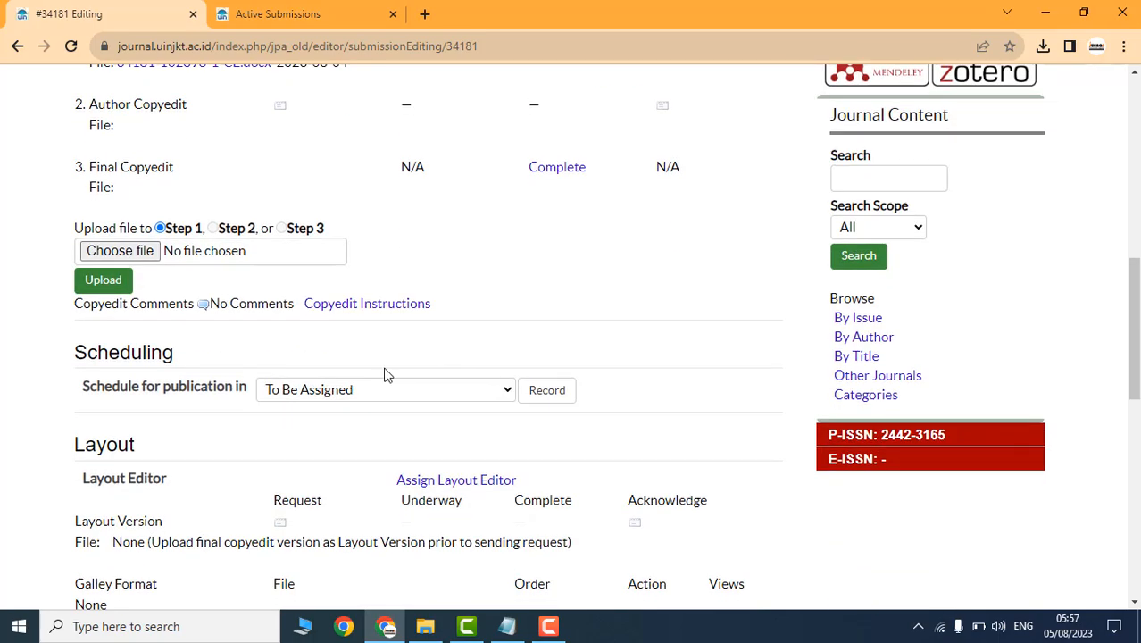
scroll(386, 373, "down", 8)
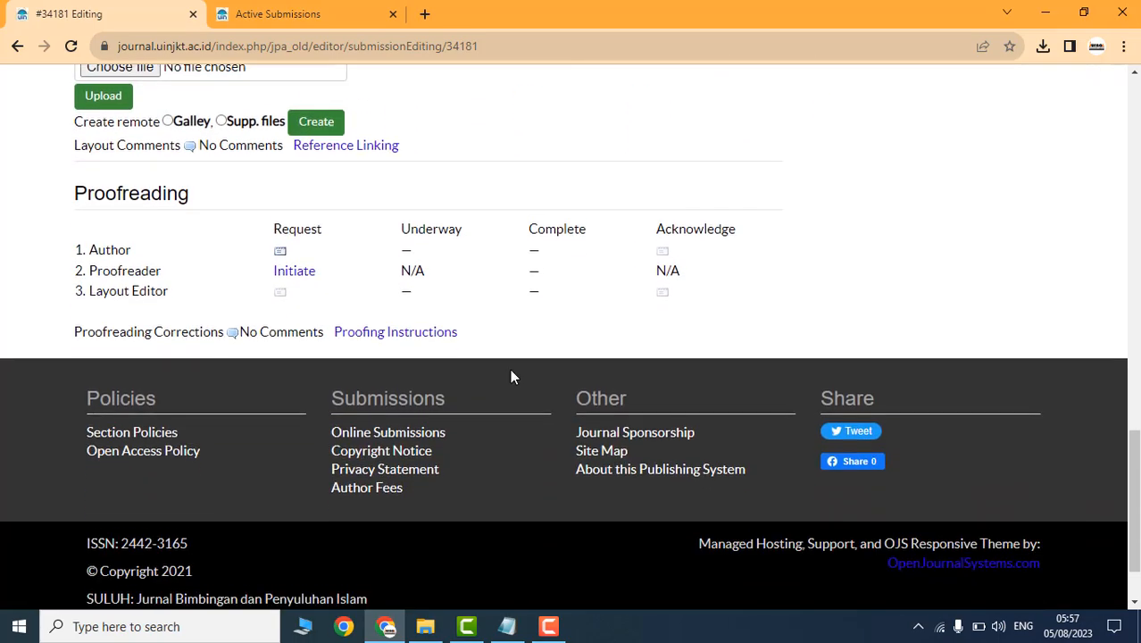
scroll(510, 375, "up", 13)
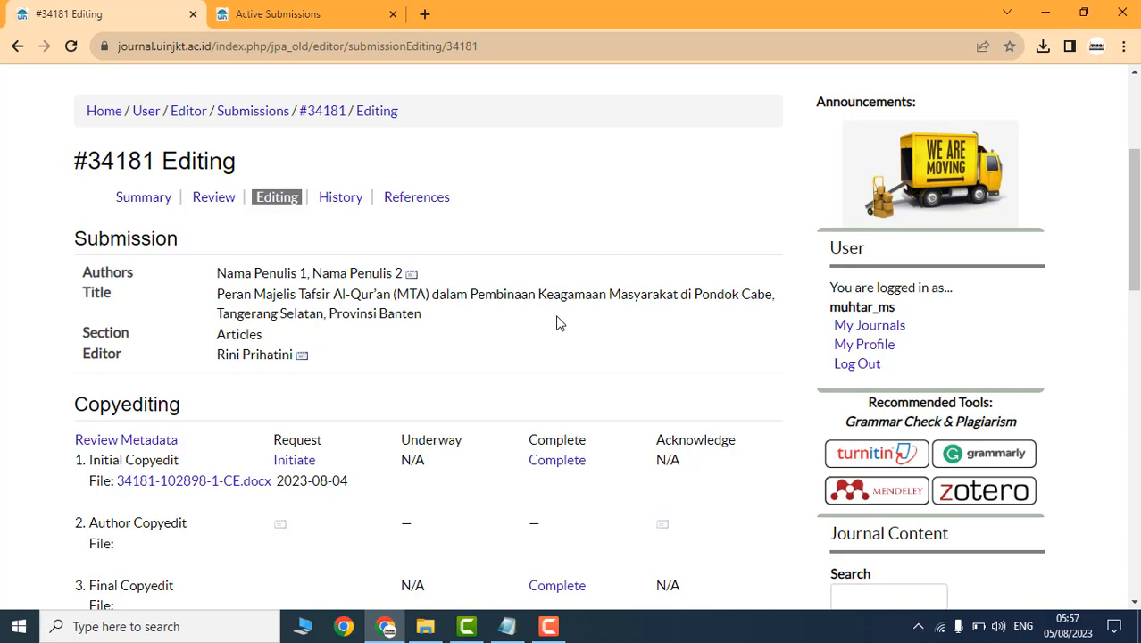
scroll(564, 329, "down", 9)
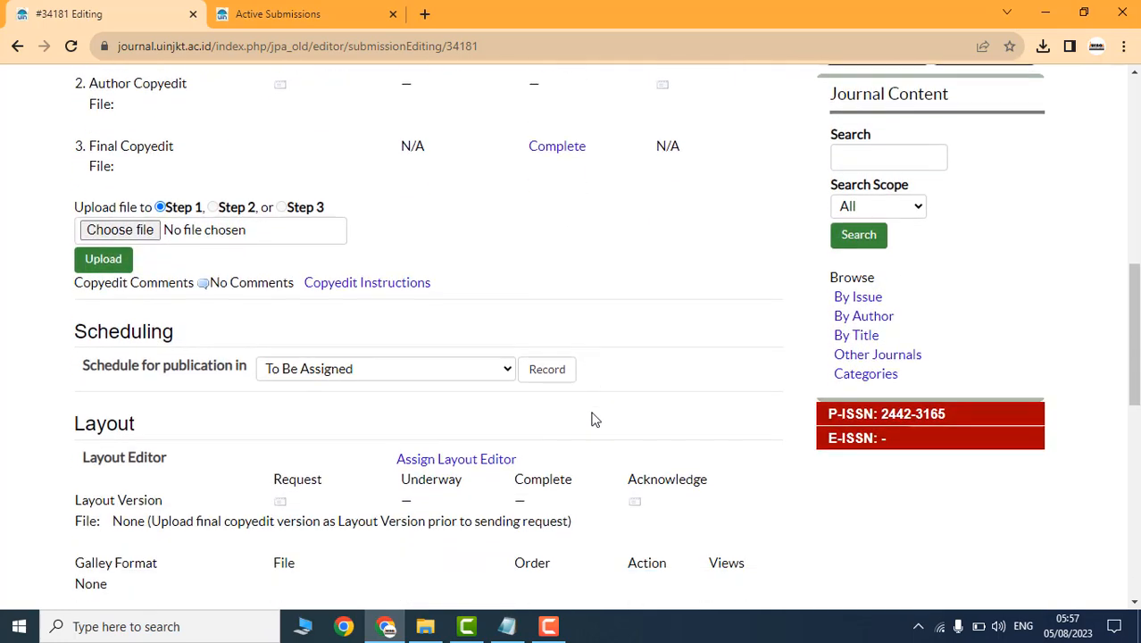